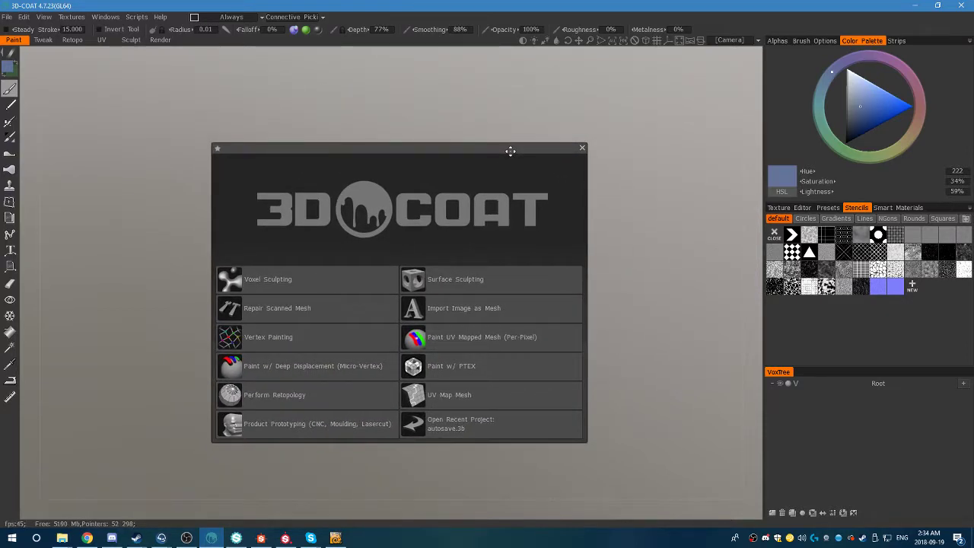
Switch through Bitmap2Material, Substance Designer and Substance Painter to look at each program's workspace.
drag(510, 151, 545, 141)
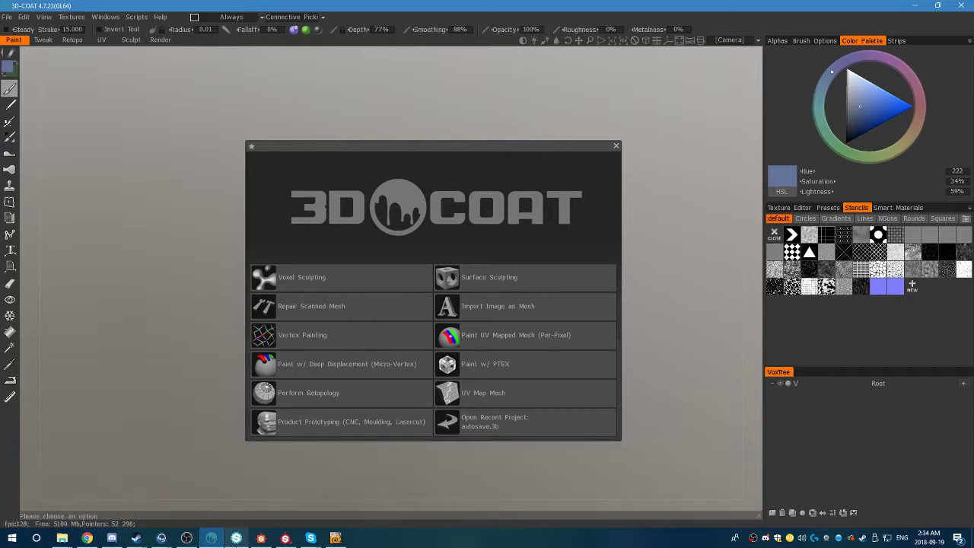
click(236, 539)
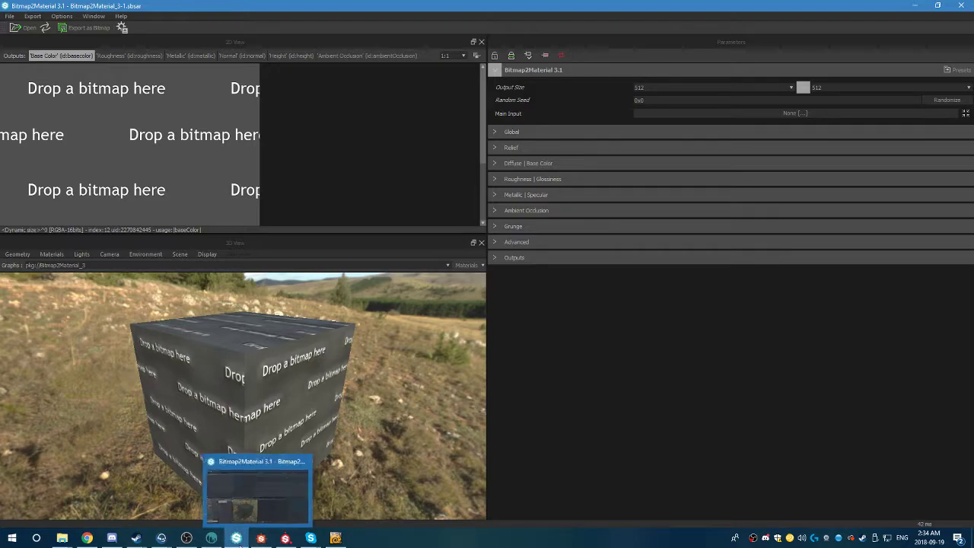
click(268, 542)
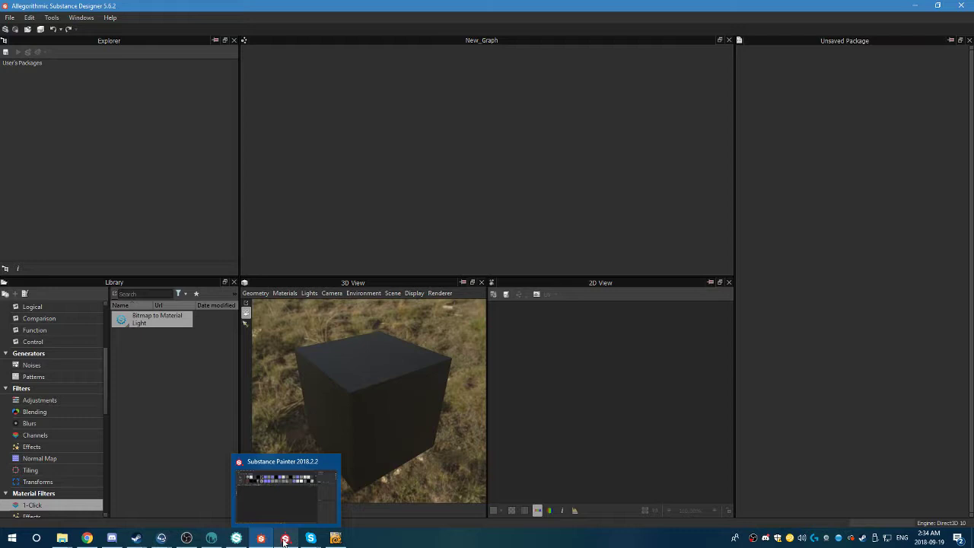
click(285, 540)
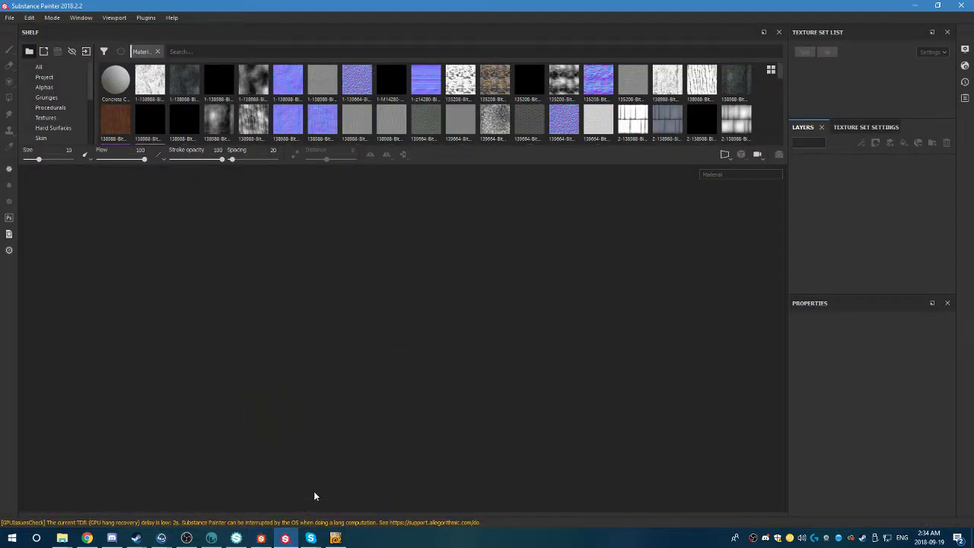
Close the Modeler window and switch back to 3D-Coat.
right_click(335, 538)
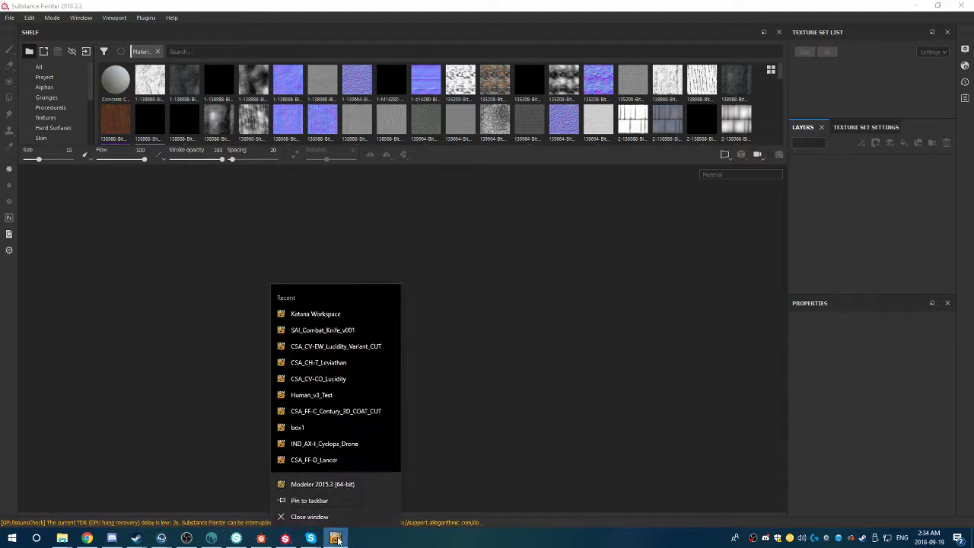
click(324, 516)
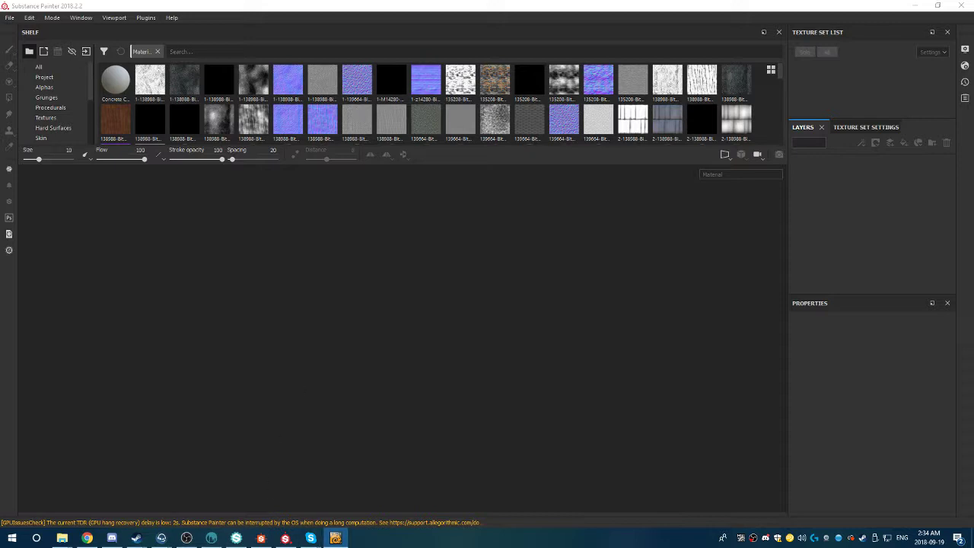
click(212, 538)
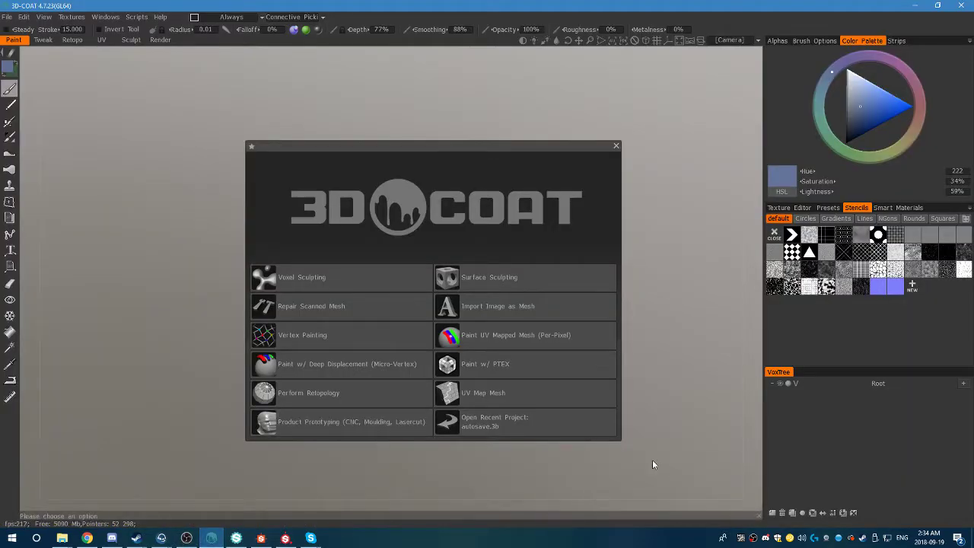
Start a UV Map Mesh project from the Katana Workspace file in the desktop's New folder.
click(539, 397)
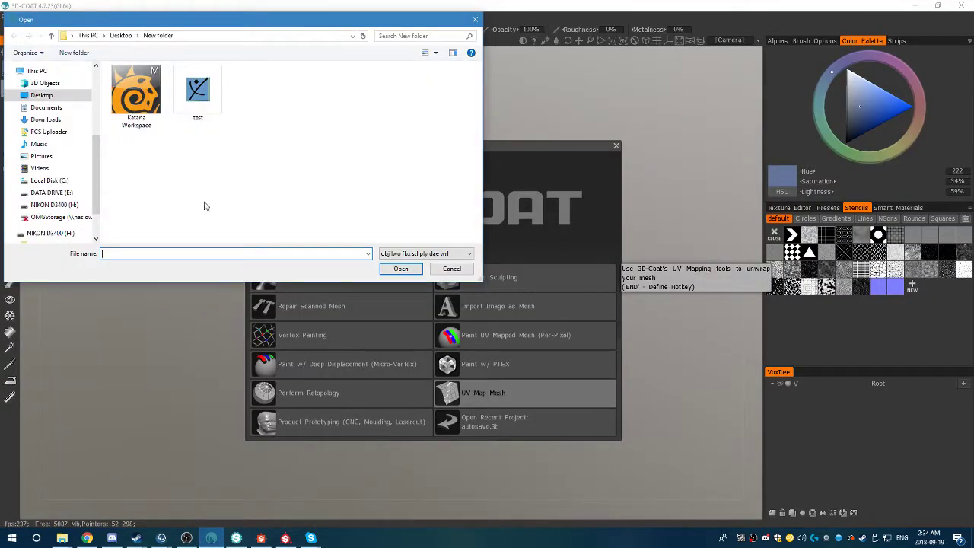
click(130, 96)
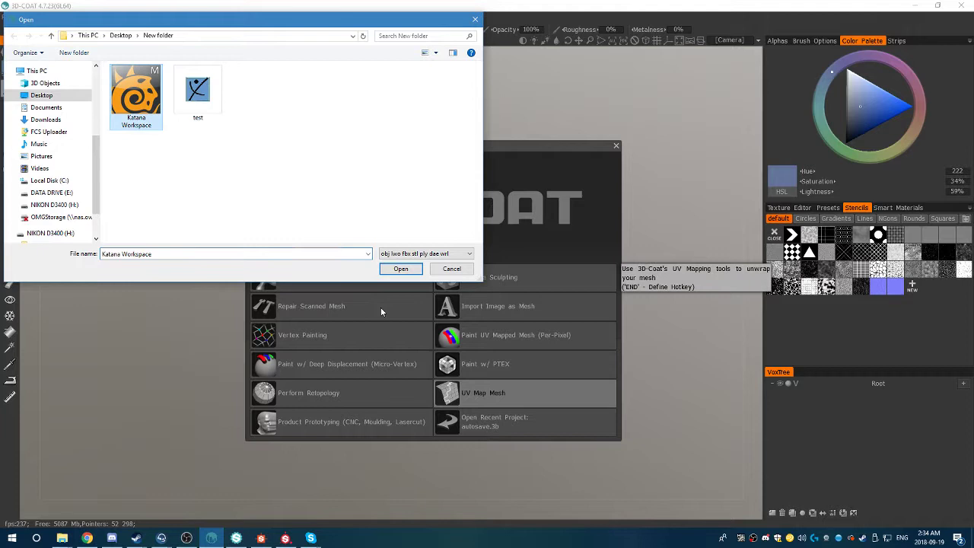
click(400, 269)
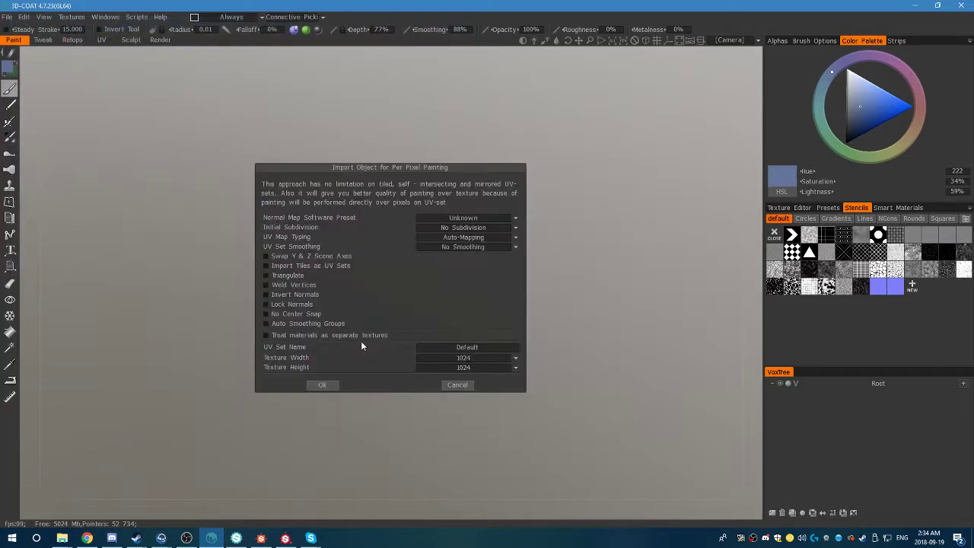
Import the mesh with a 2048 × 2048 texture size and the UV set named Katana.
click(517, 361)
click(462, 429)
click(487, 349)
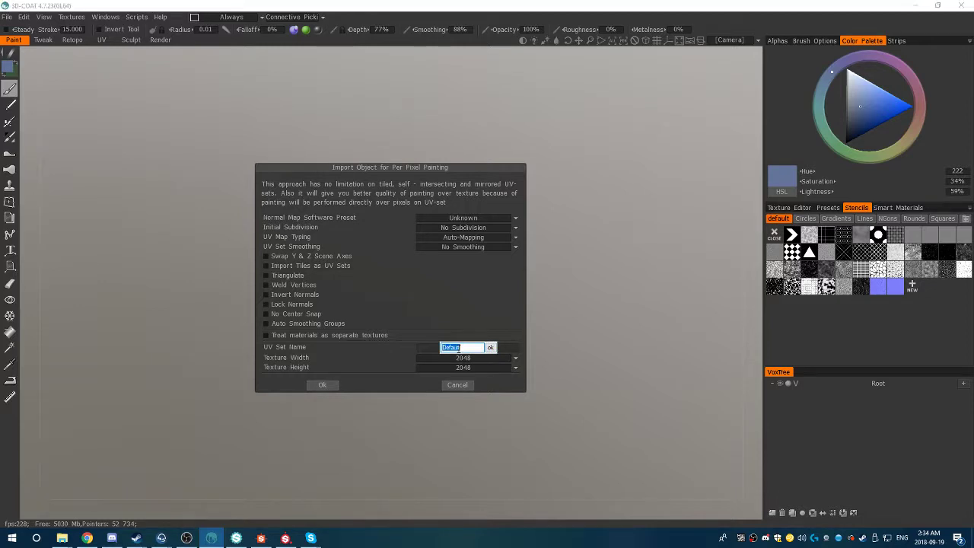
text(Katana)
click(491, 348)
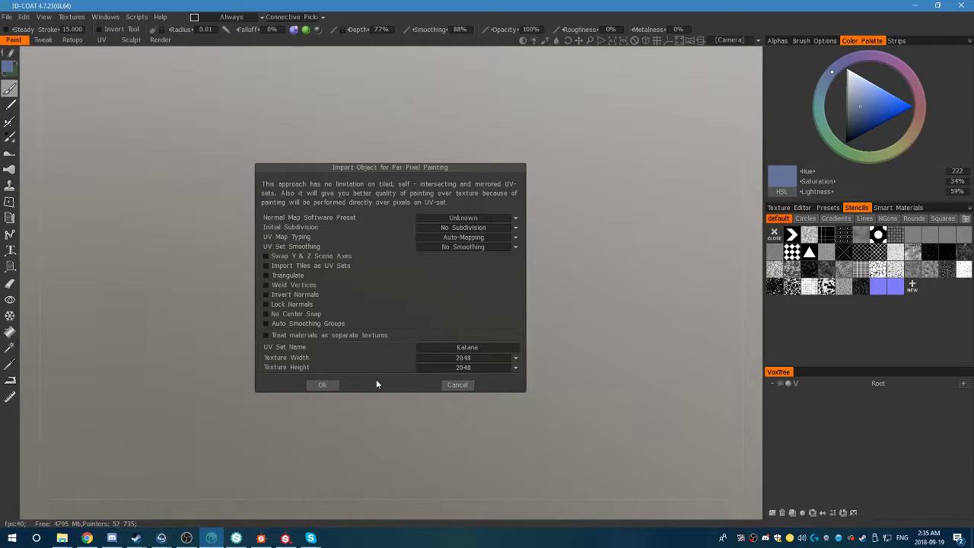
click(328, 385)
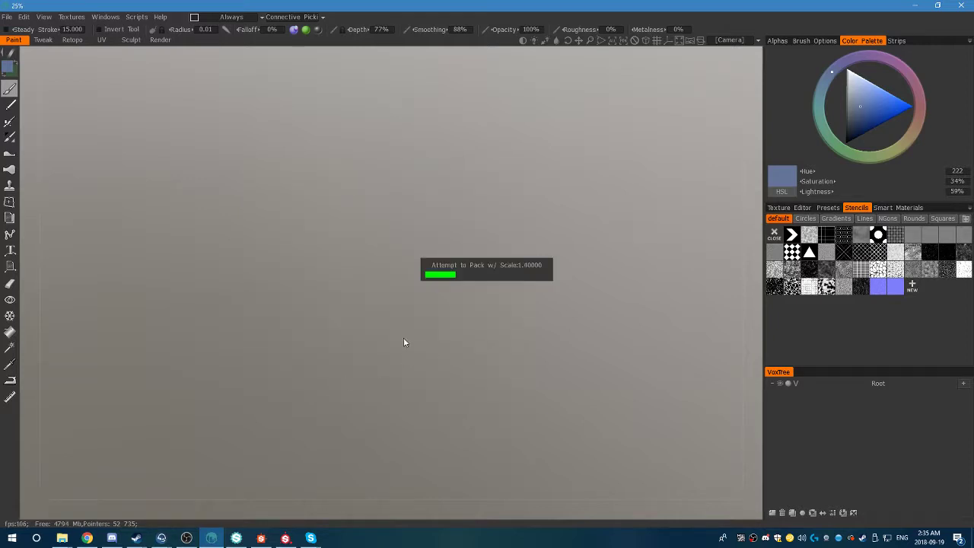
Examine the automatically mapped UV islands on the katana's blade, hand guard and grip from several angles.
drag(427, 364, 304, 324)
middle_drag(550, 418, 585, 444)
drag(584, 444, 494, 378)
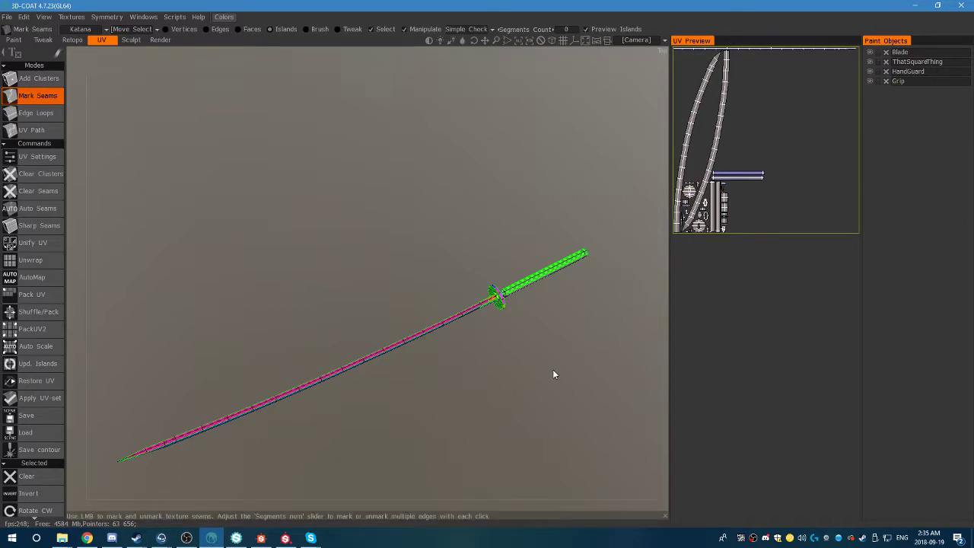
drag(499, 382, 570, 332)
scroll(585, 365, up, 5)
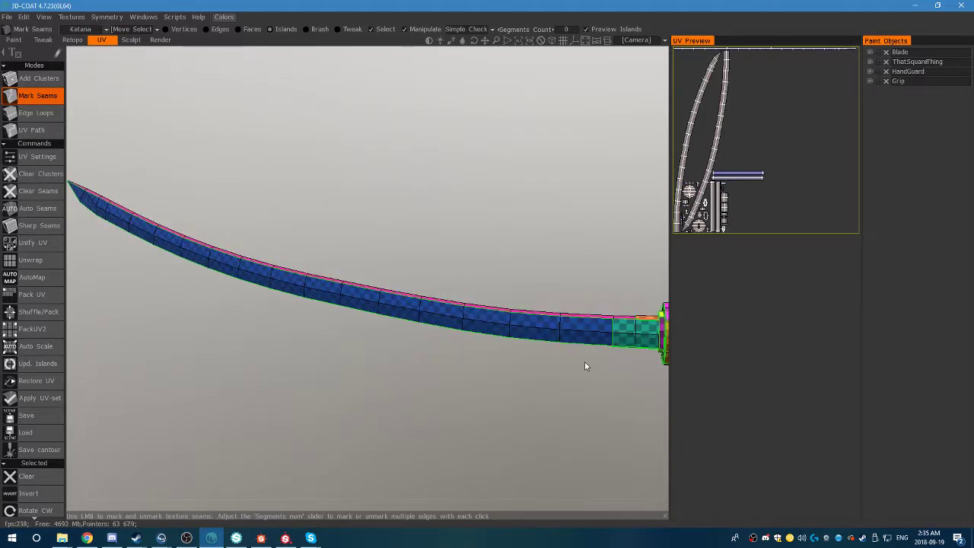
middle_drag(585, 365, 367, 357)
scroll(366, 357, down, 5)
drag(403, 385, 474, 379)
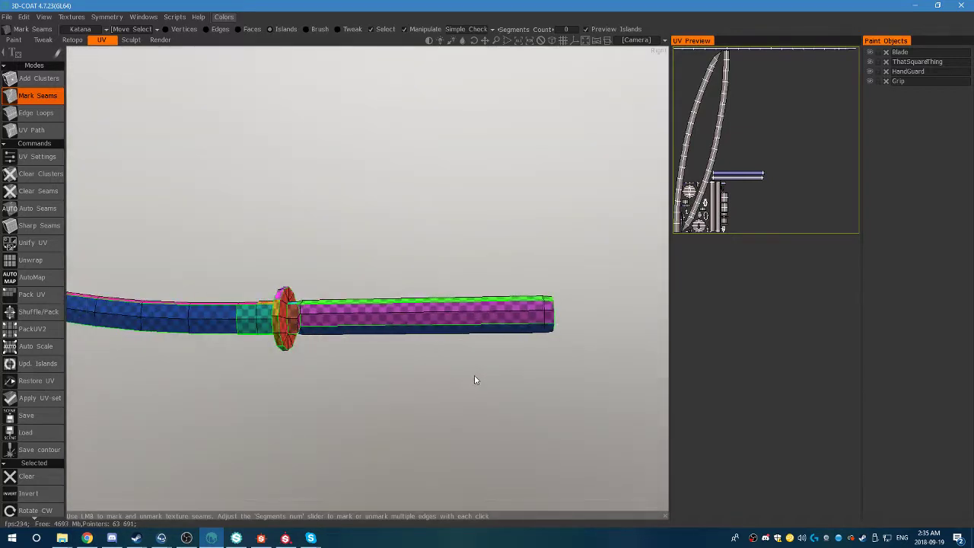
scroll(371, 341, down, 5)
middle_drag(372, 341, 477, 373)
scroll(503, 375, up, 5)
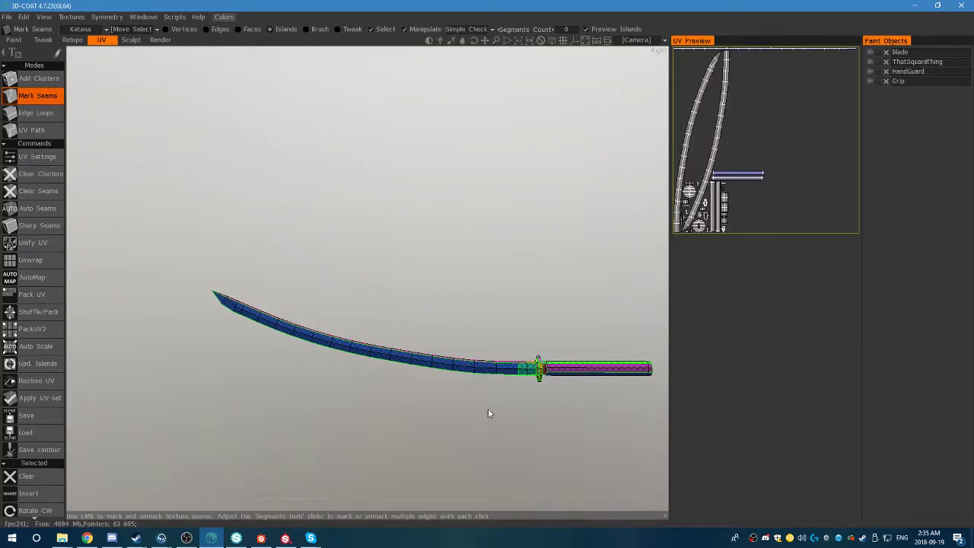
middle_drag(489, 412, 419, 407)
drag(417, 407, 422, 400)
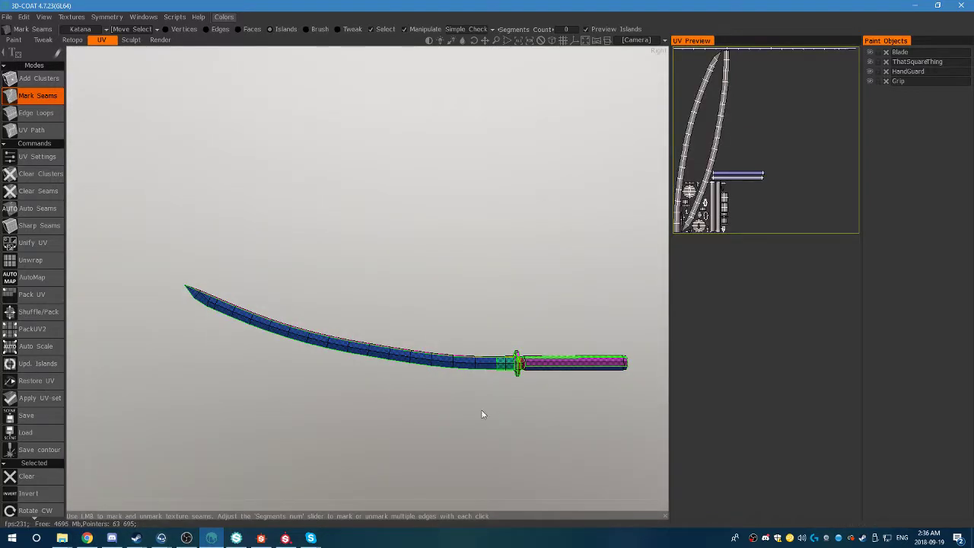
drag(482, 415, 561, 385)
scroll(561, 385, up, 3)
scroll(561, 385, down, 2)
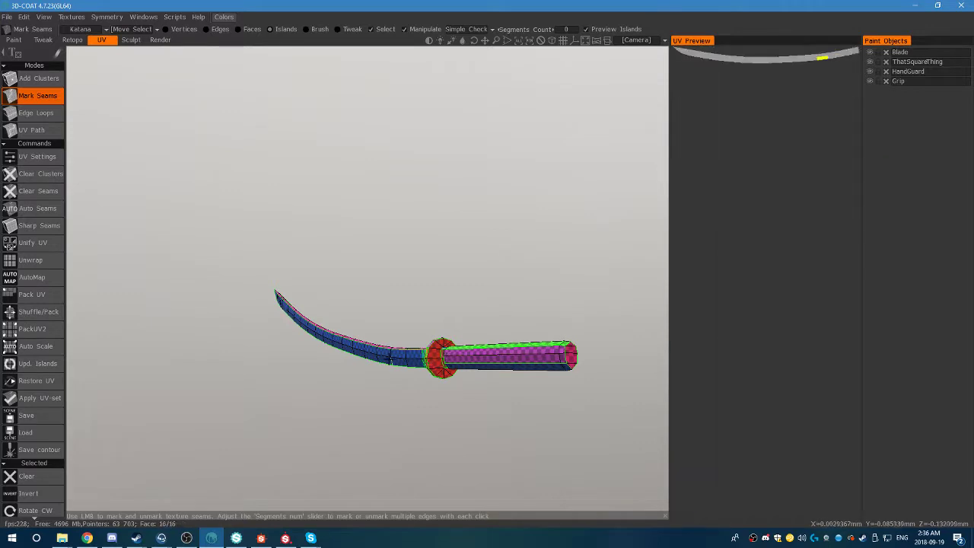
drag(285, 376, 360, 385)
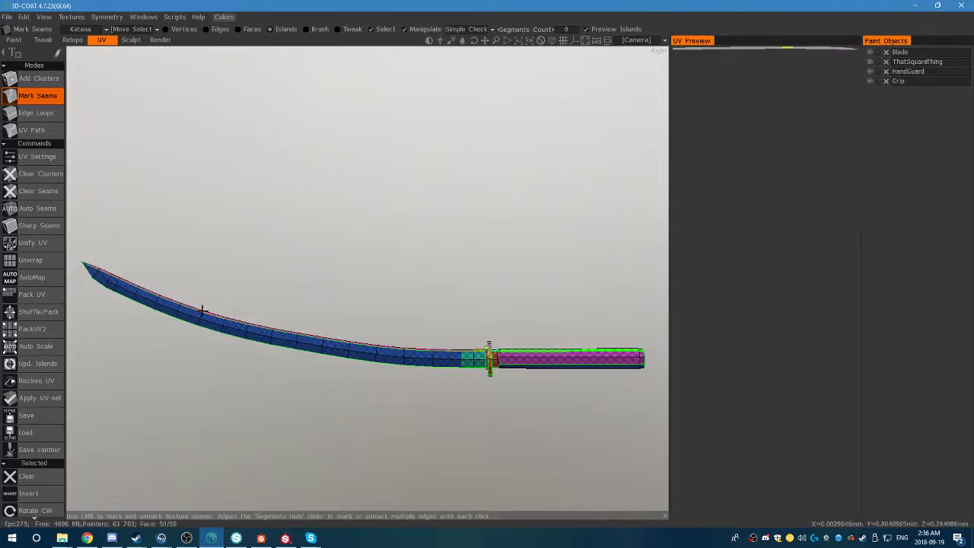
middle_drag(547, 406, 530, 357)
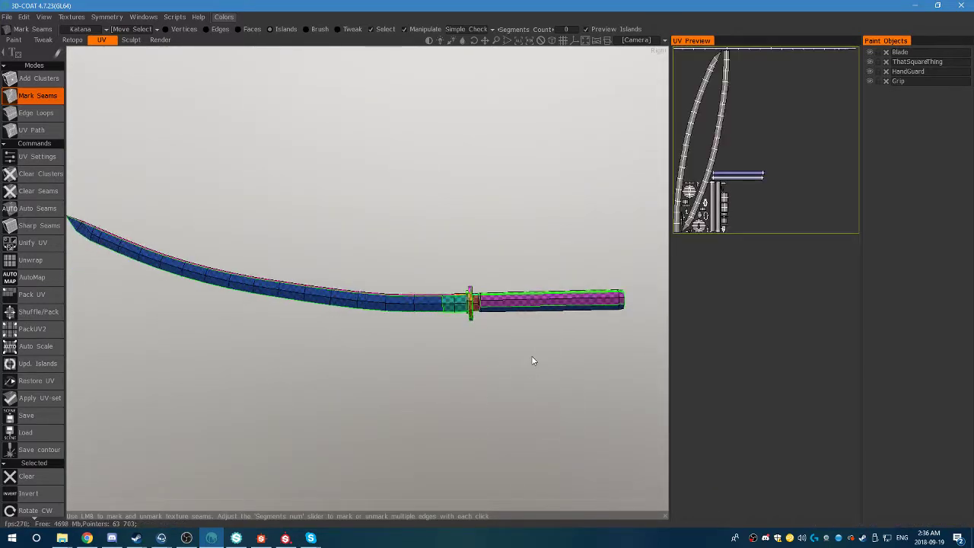
middle_drag(341, 333, 358, 363)
mouse_move(357, 363)
right_down()
mouse_move(340, 365)
mouse_move(352, 365)
right_up()
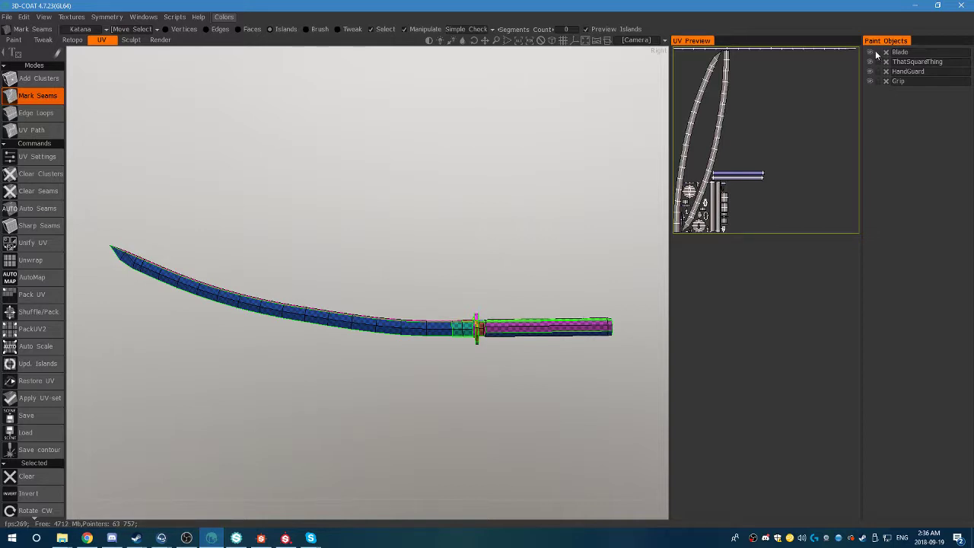
Hide the Blade, ThatSquareThing, HandGuard and Grip paint objects.
click(873, 53)
click(870, 64)
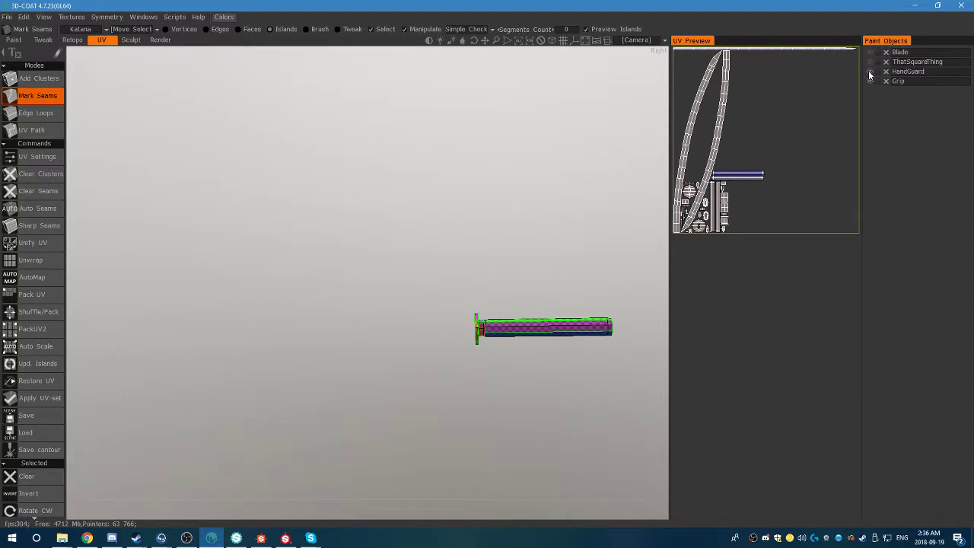
click(868, 70)
click(870, 81)
Show Blade, ThatSquareThing, HandGuard and Grip one at a time to identify each part of the sword.
click(871, 52)
click(871, 51)
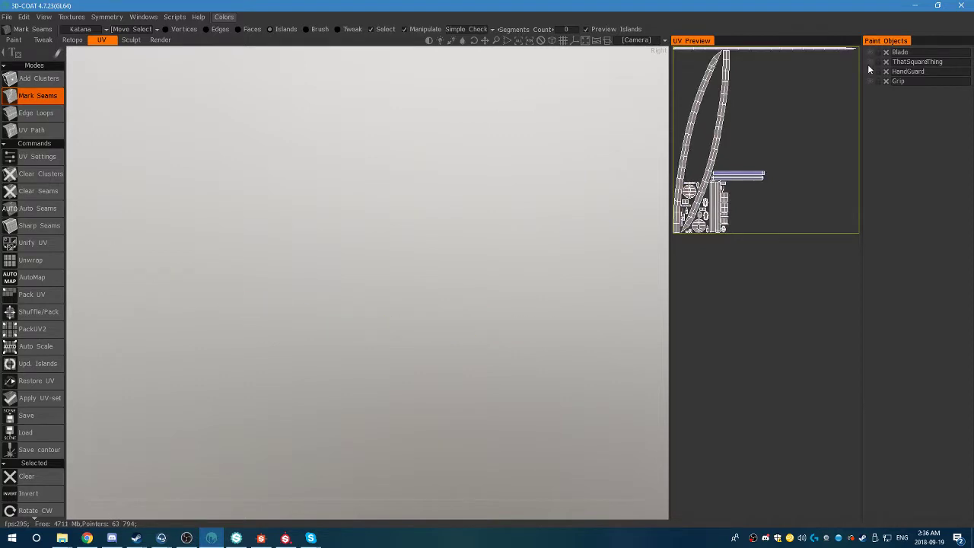
click(869, 64)
click(867, 65)
click(867, 70)
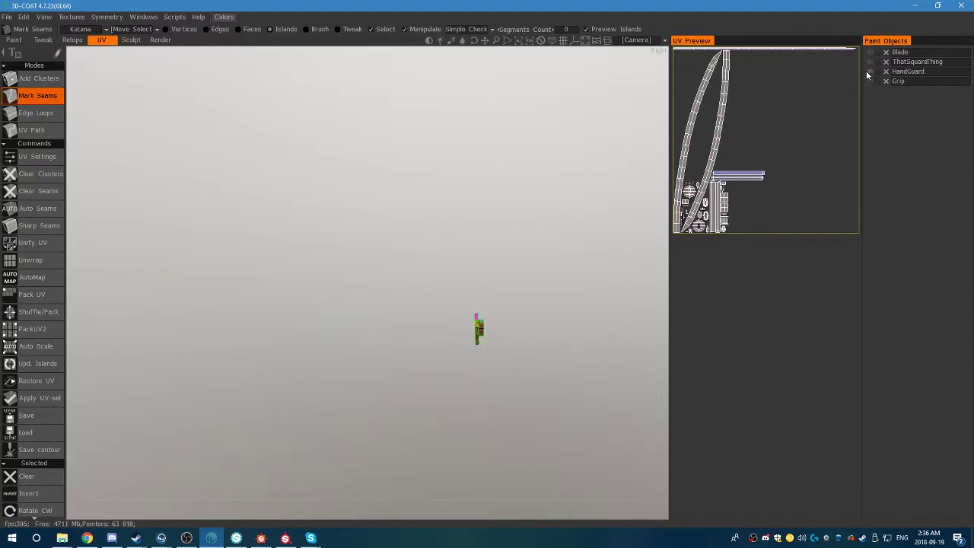
click(866, 70)
click(872, 81)
click(872, 81)
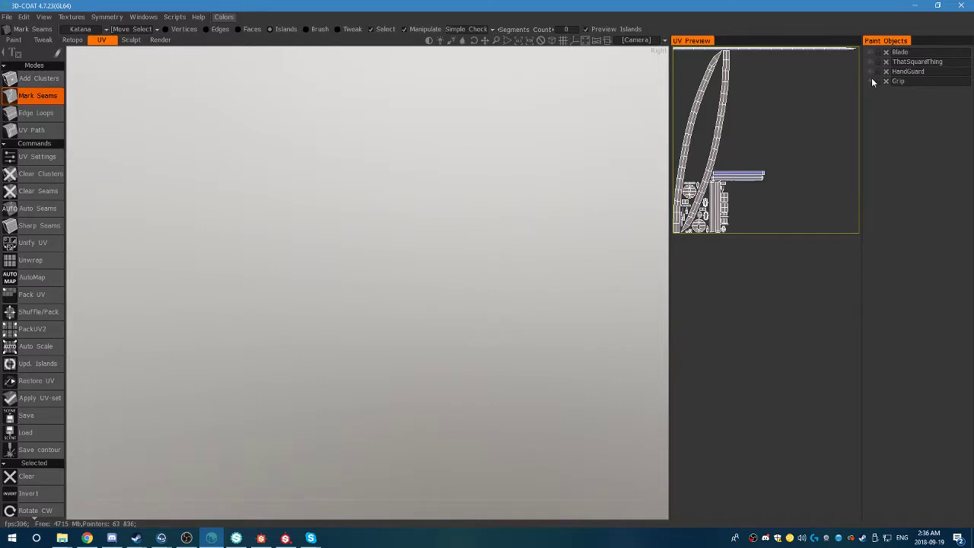
Show all four paint objects again and look over the complete katana.
click(873, 81)
click(870, 70)
click(871, 62)
click(871, 52)
drag(413, 181, 533, 213)
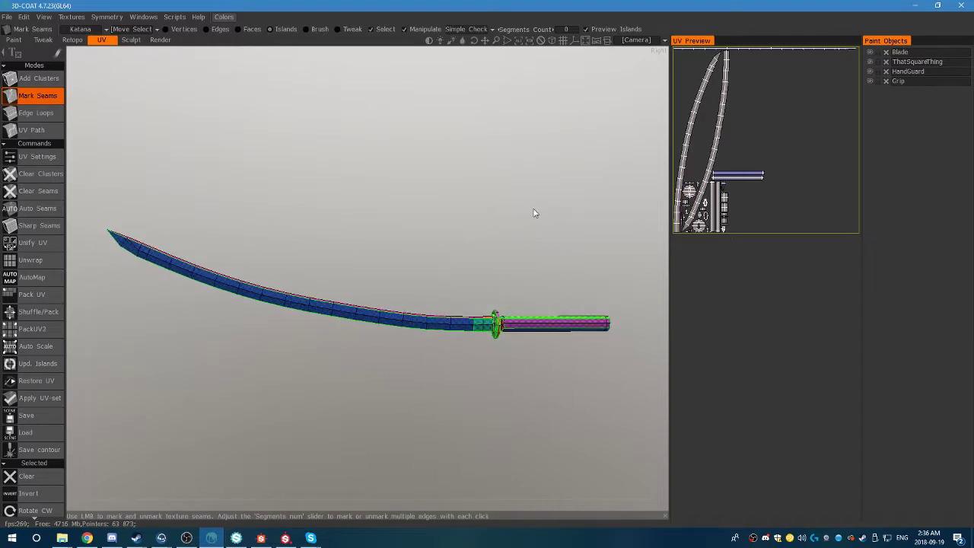
Clear all automatically generated seams from the katana.
drag(394, 226, 576, 315)
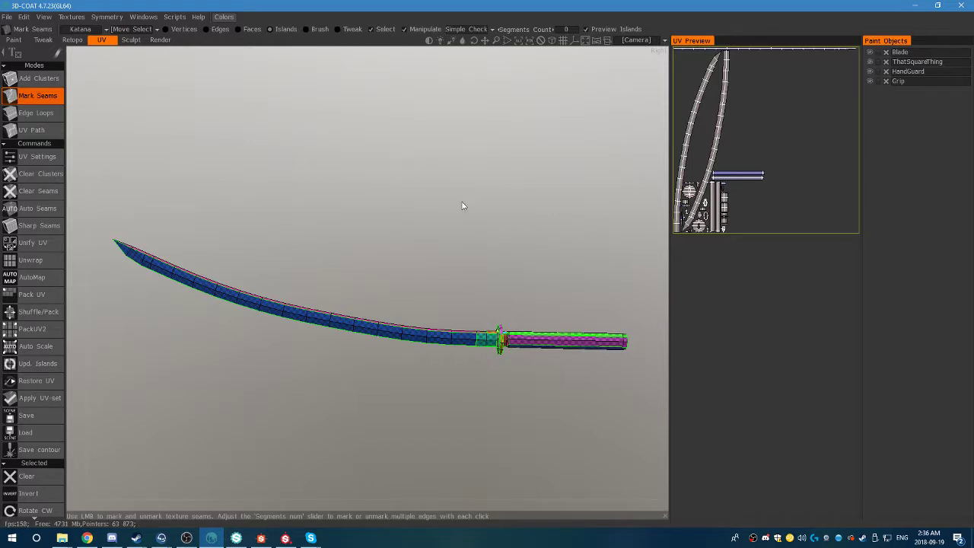
click(53, 191)
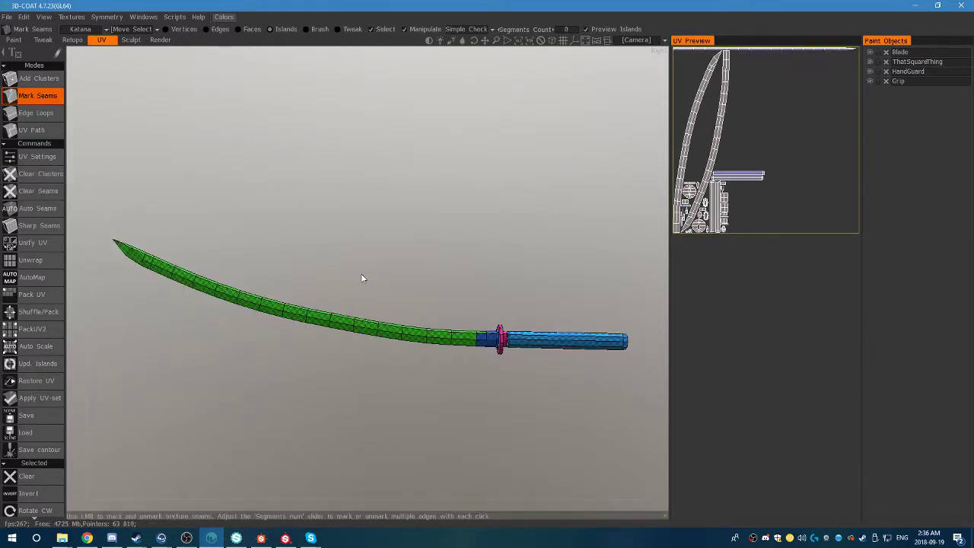
middle_drag(450, 261, 456, 226)
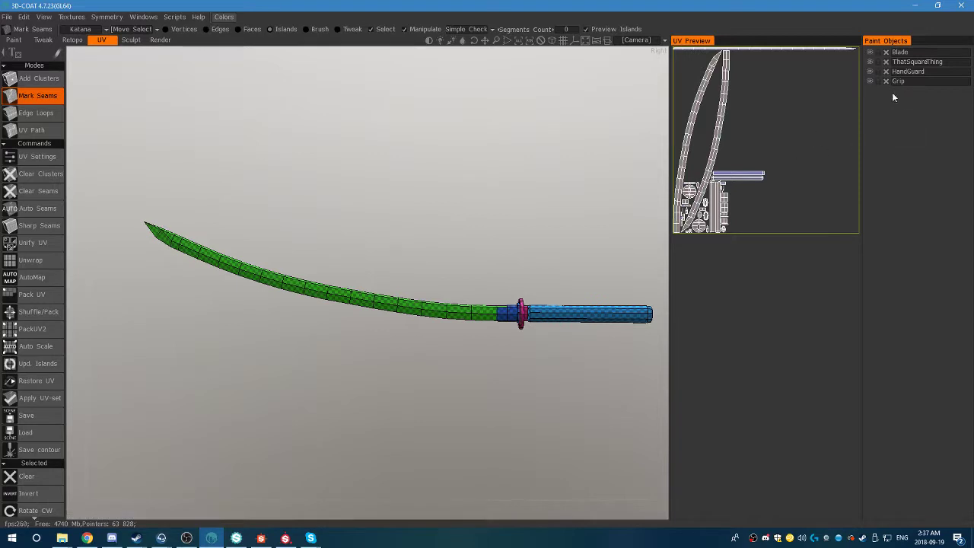
Hide ThatSquareThing, HandGuard and Grip, and inspect the isolated Blade's edges from its side, base and tip.
click(870, 81)
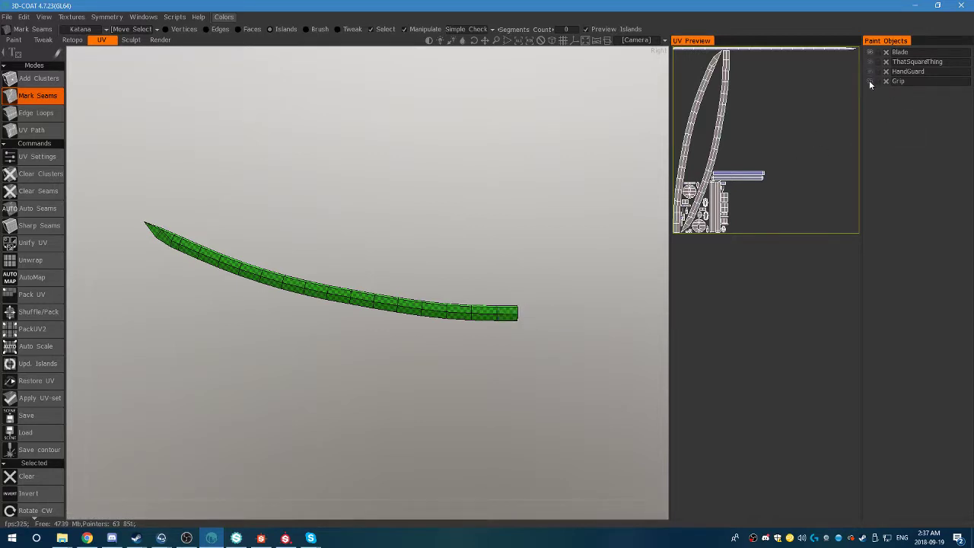
drag(515, 239, 535, 213)
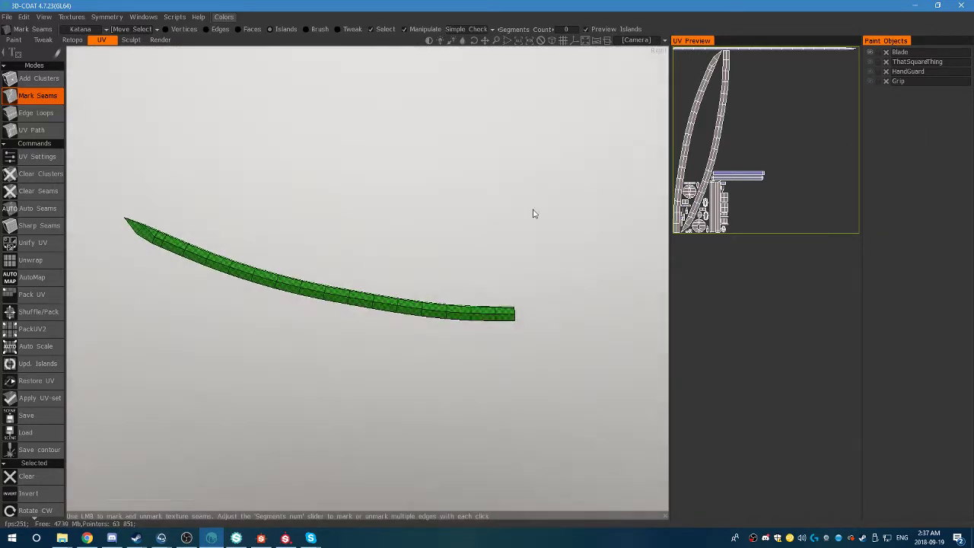
middle_drag(431, 239, 435, 275)
scroll(434, 276, up, 4)
drag(435, 276, 364, 265)
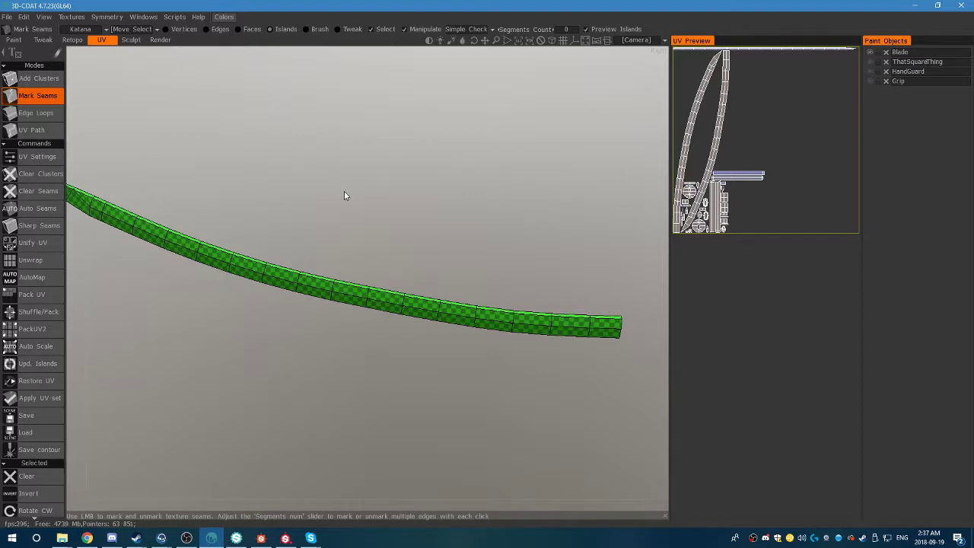
drag(344, 195, 368, 271)
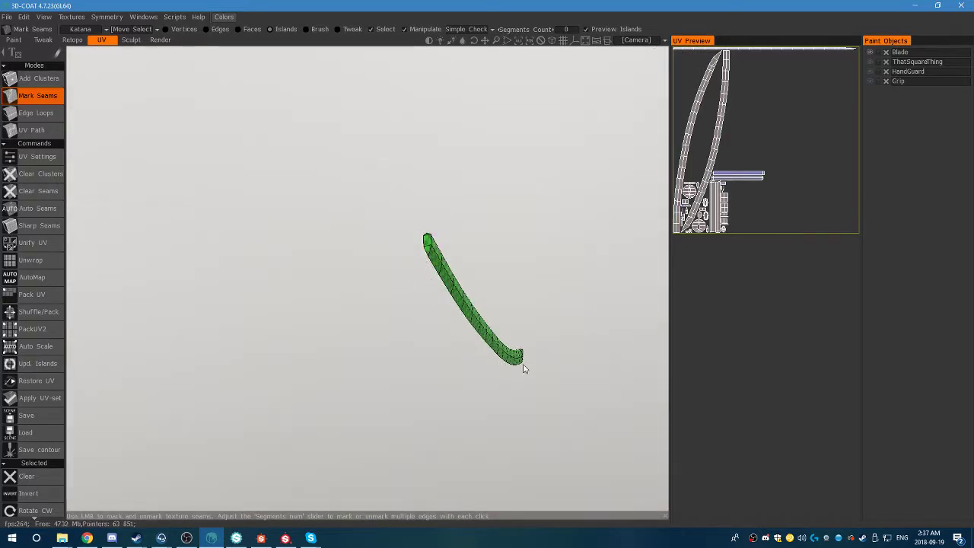
drag(391, 241, 472, 396)
drag(525, 369, 276, 321)
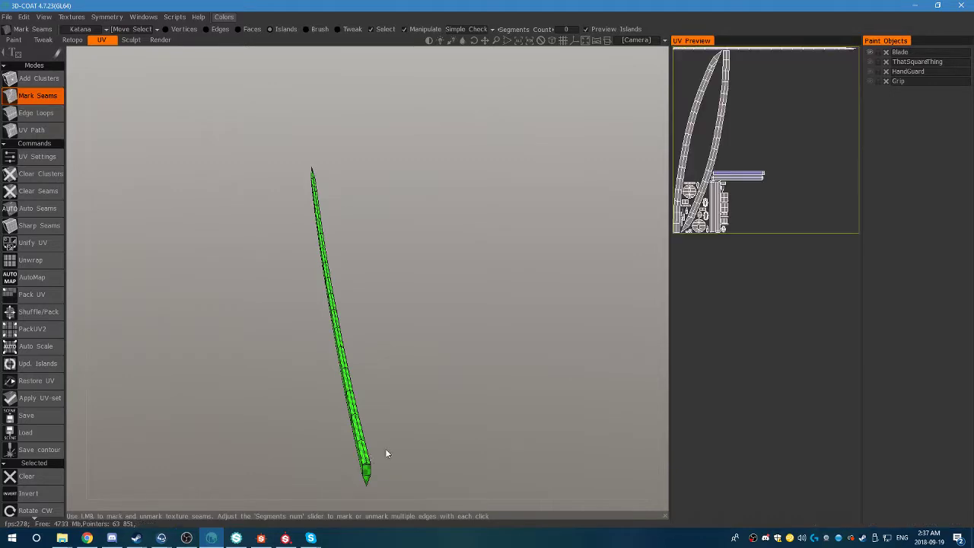
Mark seams along the Blade's long edges and around its base cap, separating the two sides and the cap.
scroll(379, 359, up, 5)
scroll(379, 358, down, 5)
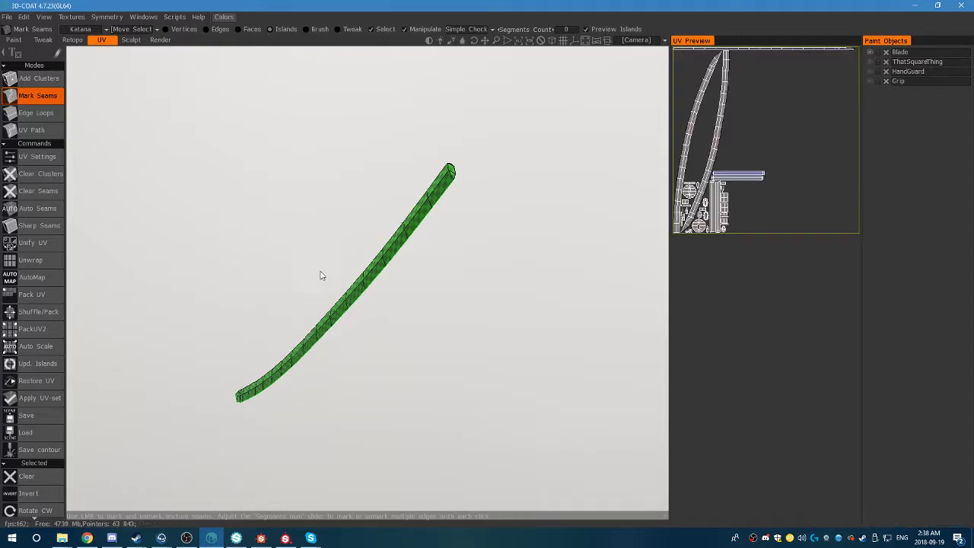
drag(322, 275, 348, 294)
drag(450, 224, 401, 220)
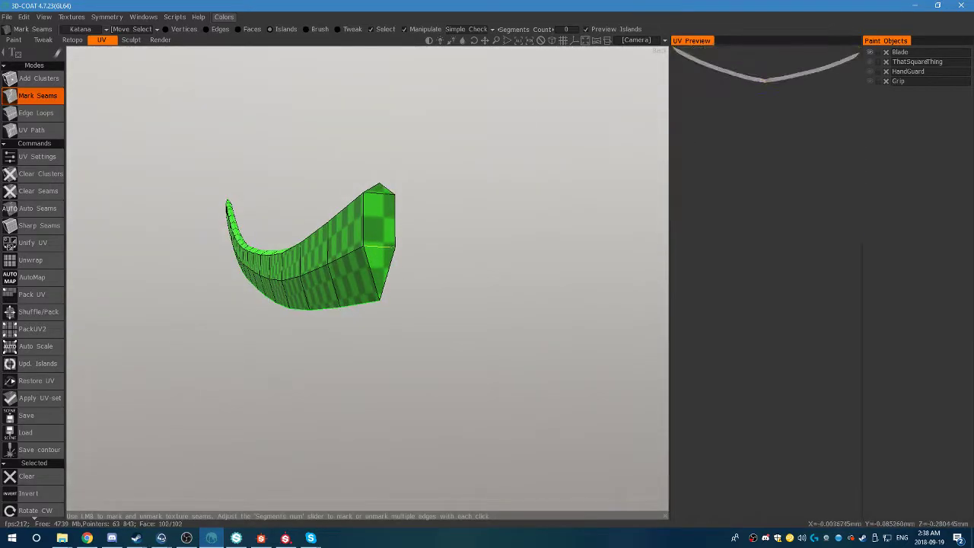
click(371, 259)
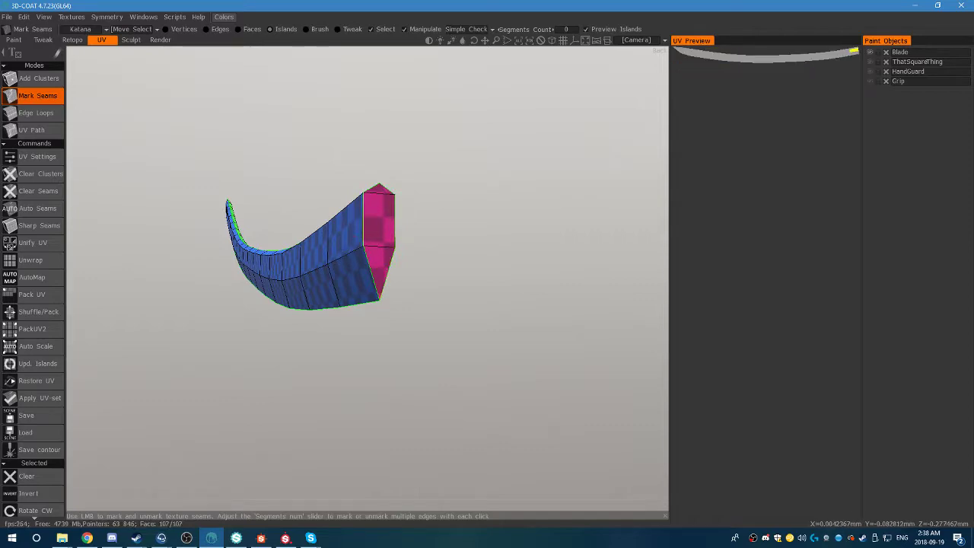
drag(327, 262, 280, 227)
drag(438, 219, 404, 225)
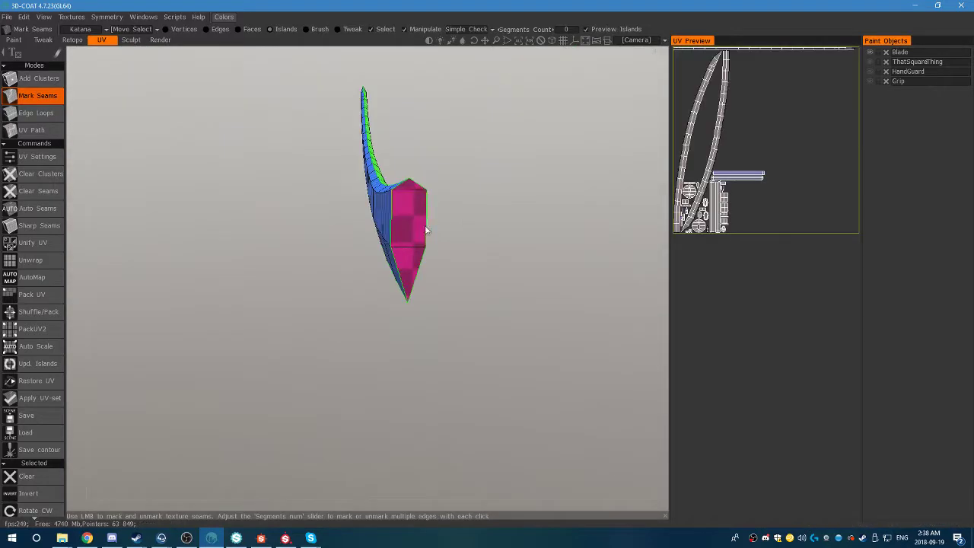
Unmark the seams on both upright side edges of the Blade's base cap to join both sides through the cap.
click(410, 243)
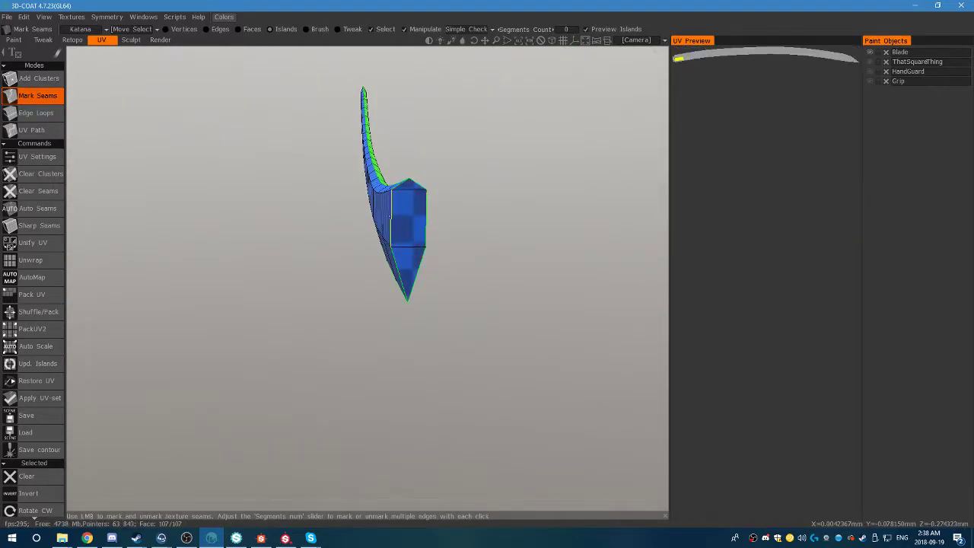
drag(438, 223, 370, 233)
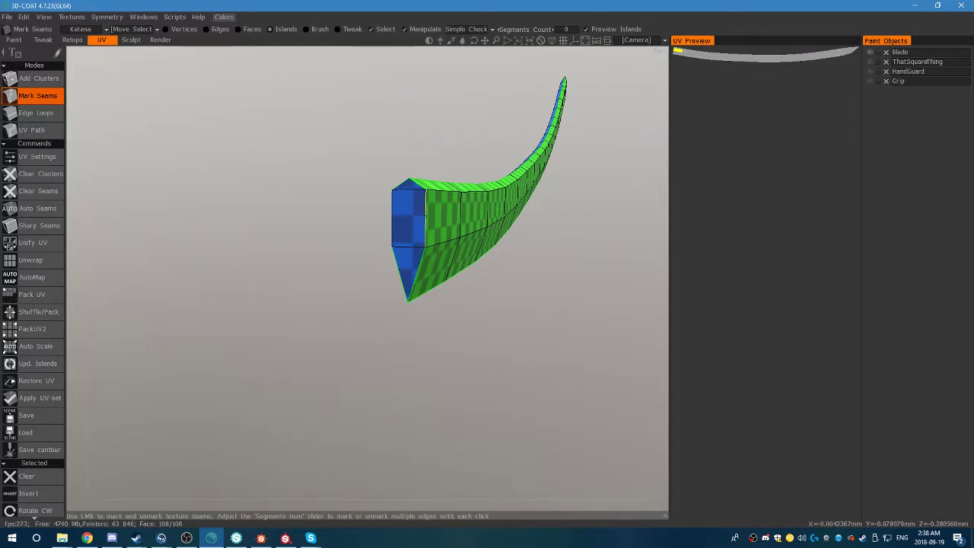
click(426, 217)
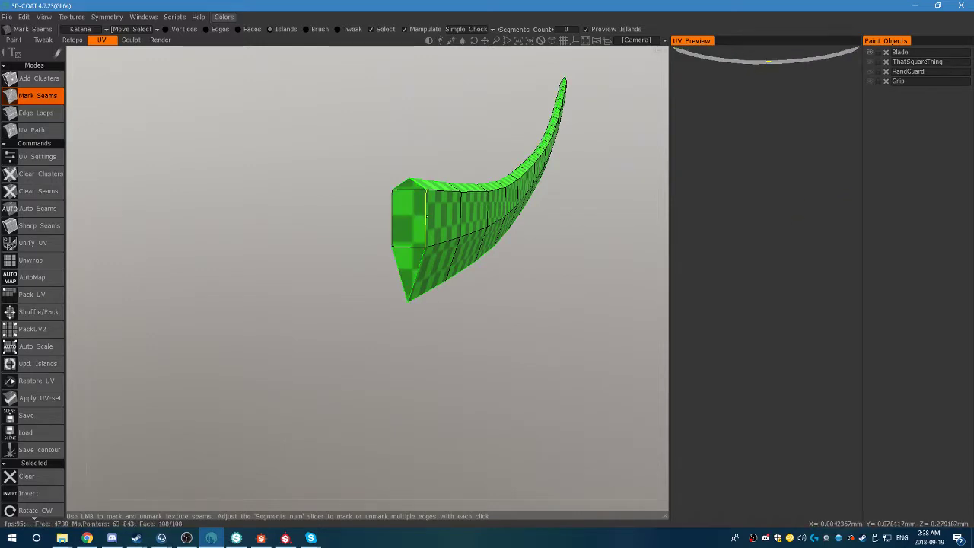
drag(427, 217, 376, 227)
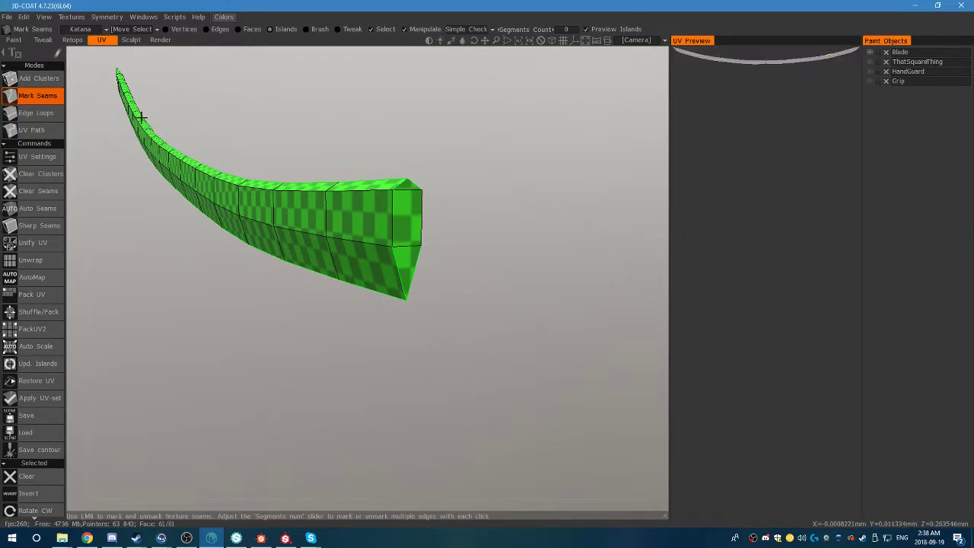
drag(326, 274, 368, 277)
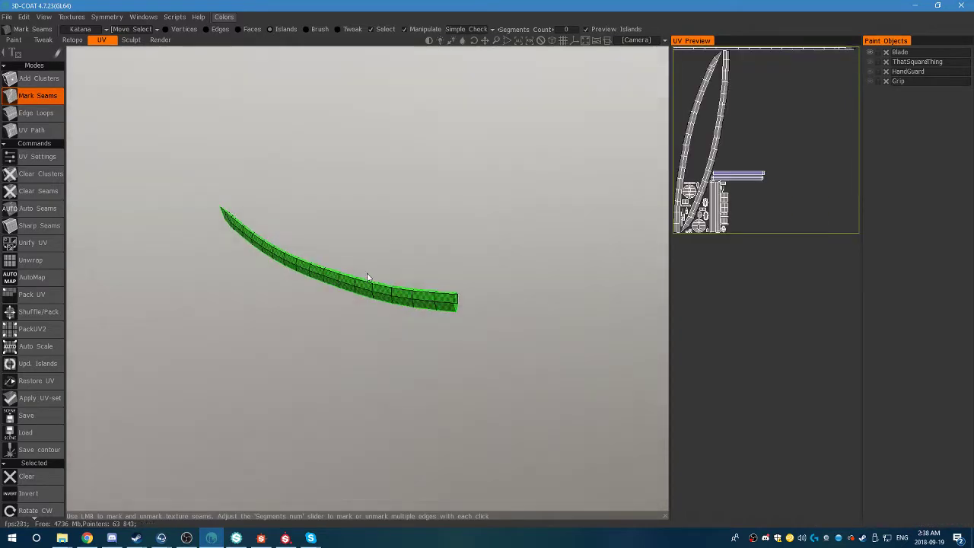
Isolate ThatSquareThing and mark seams all around the joint between its sleeve and its flange.
click(870, 53)
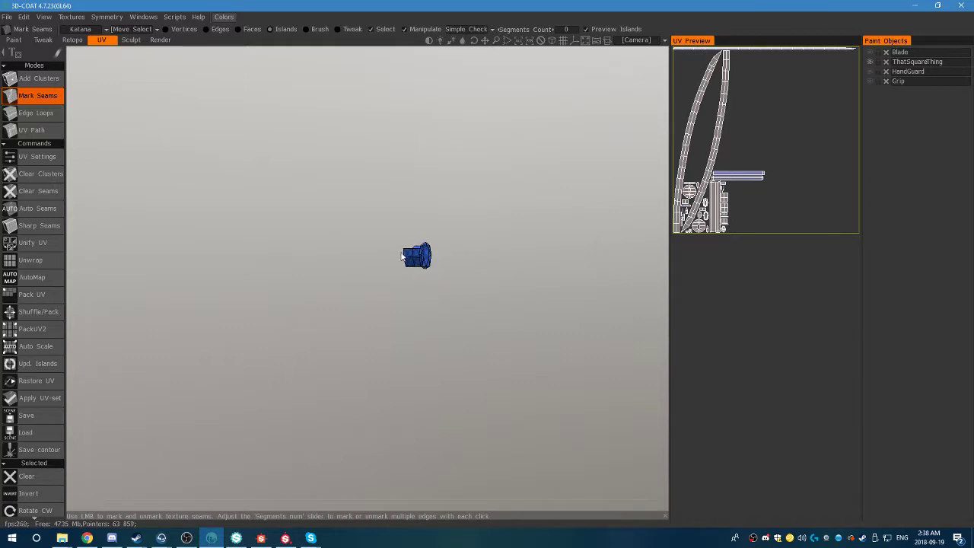
alt+right_drag(402, 257, 524, 219)
alt+middle_drag(524, 219, 311, 276)
alt+drag(311, 277, 547, 355)
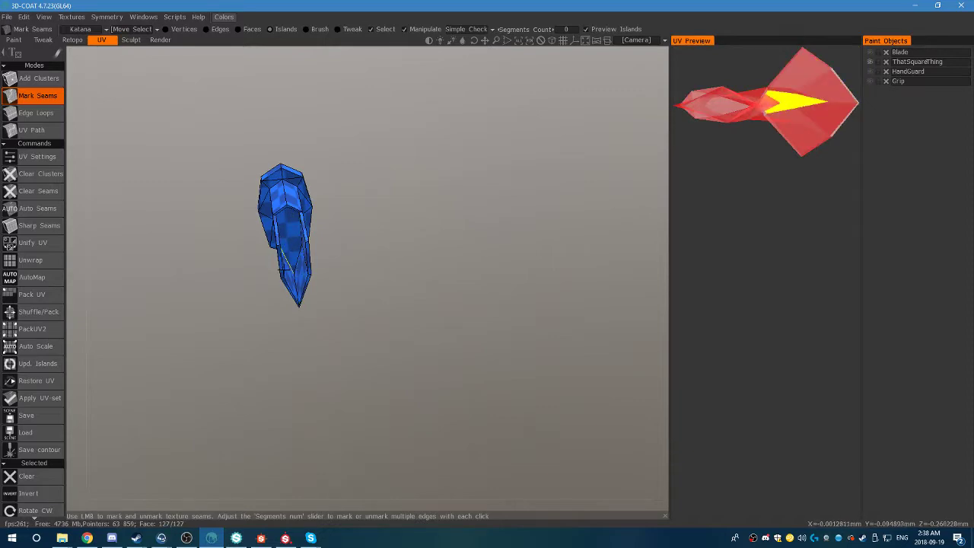
alt+drag(374, 254, 164, 219)
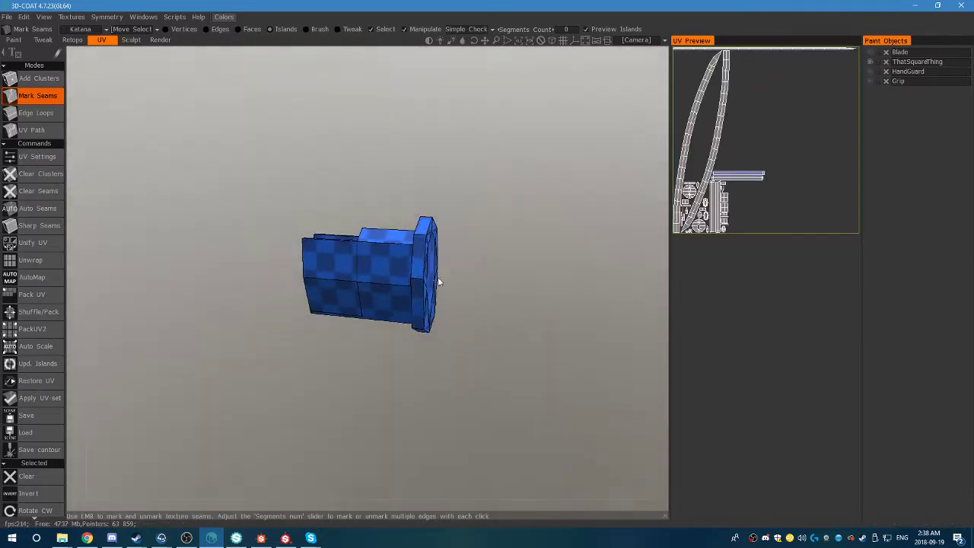
alt+drag(438, 281, 533, 263)
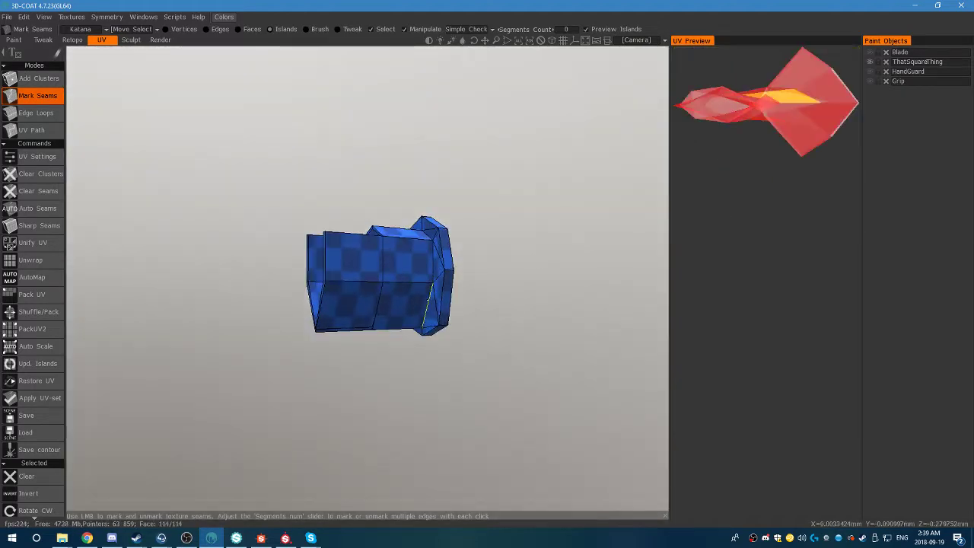
alt+drag(434, 268, 472, 228)
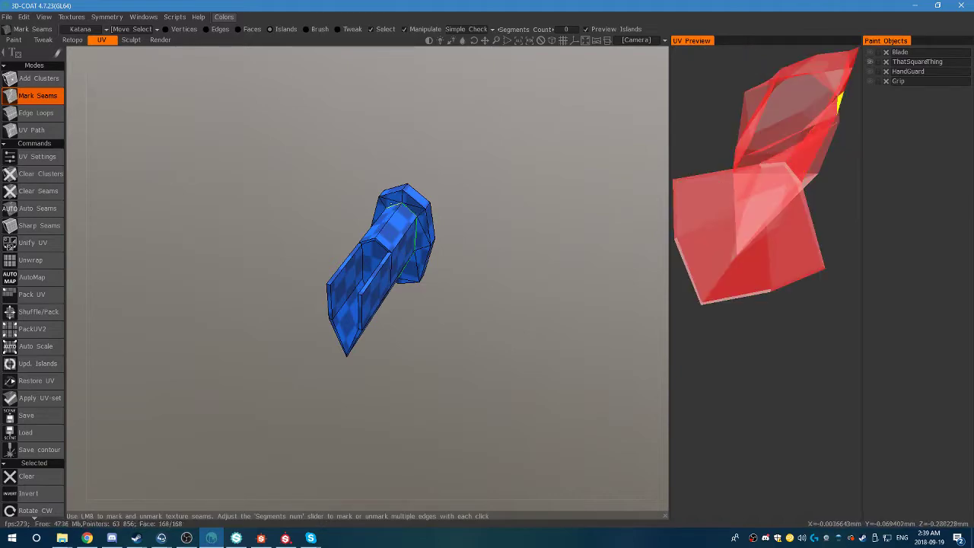
alt+drag(392, 221, 479, 181)
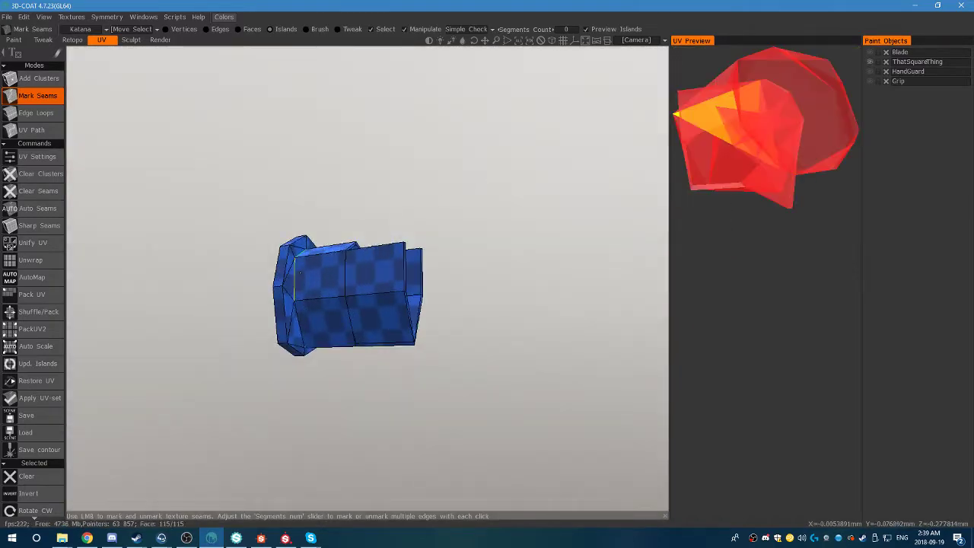
alt+drag(326, 337, 463, 326)
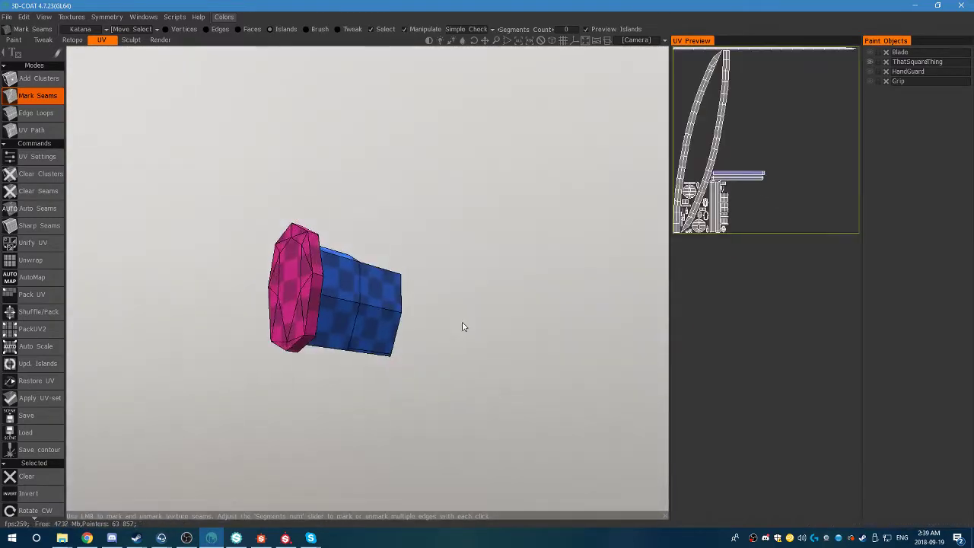
Mark seams around the outline of the flange's outer face to separate it from the rim.
alt+drag(284, 284, 135, 338)
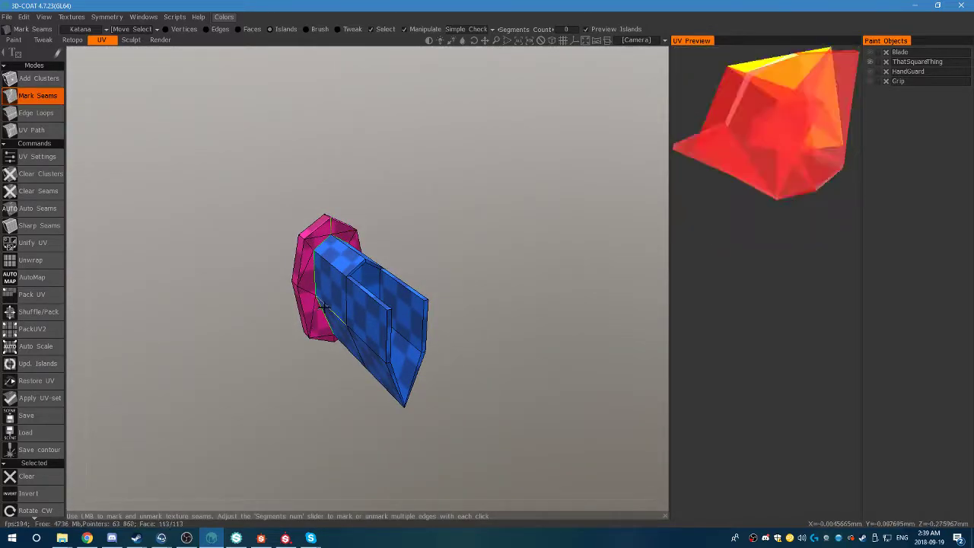
alt+drag(331, 311, 341, 207)
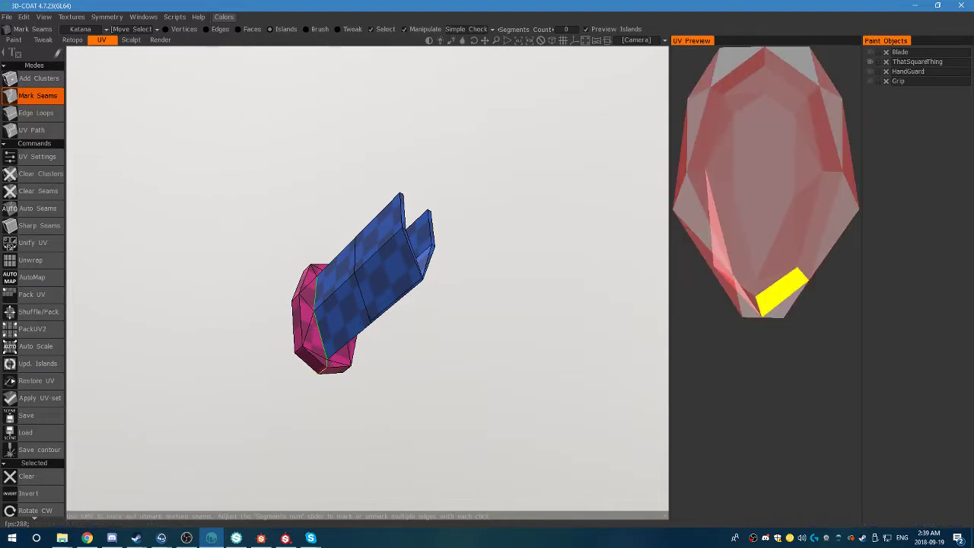
alt+drag(327, 369, 289, 203)
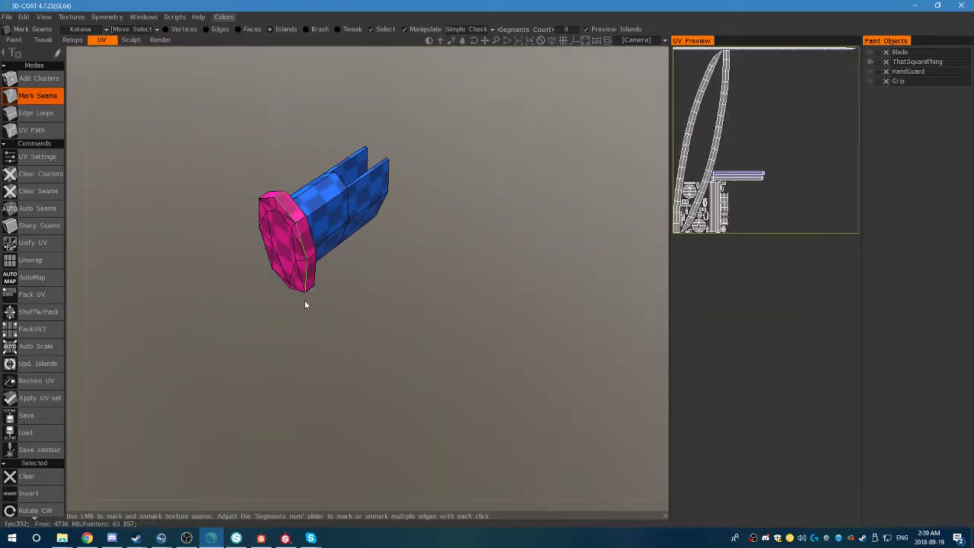
alt+drag(305, 300, 427, 172)
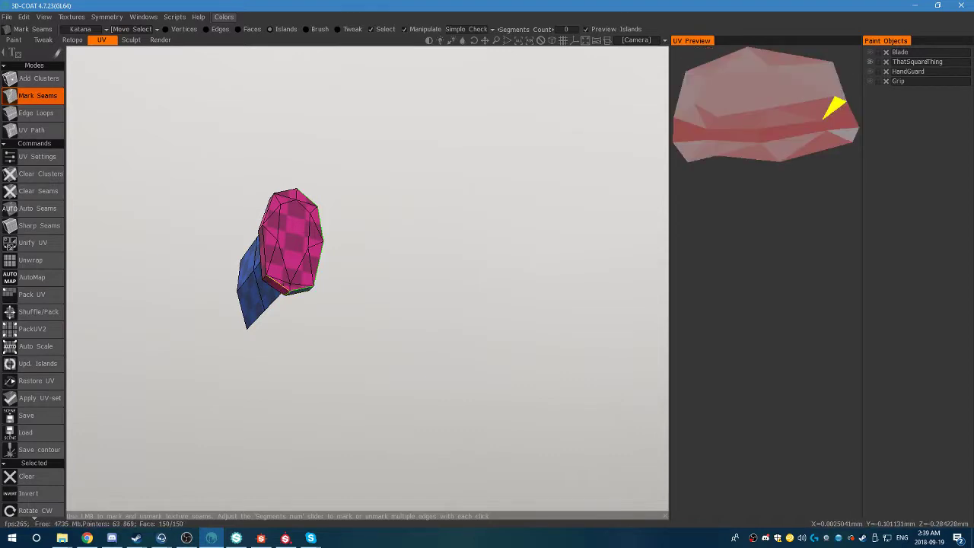
drag(366, 304, 322, 306)
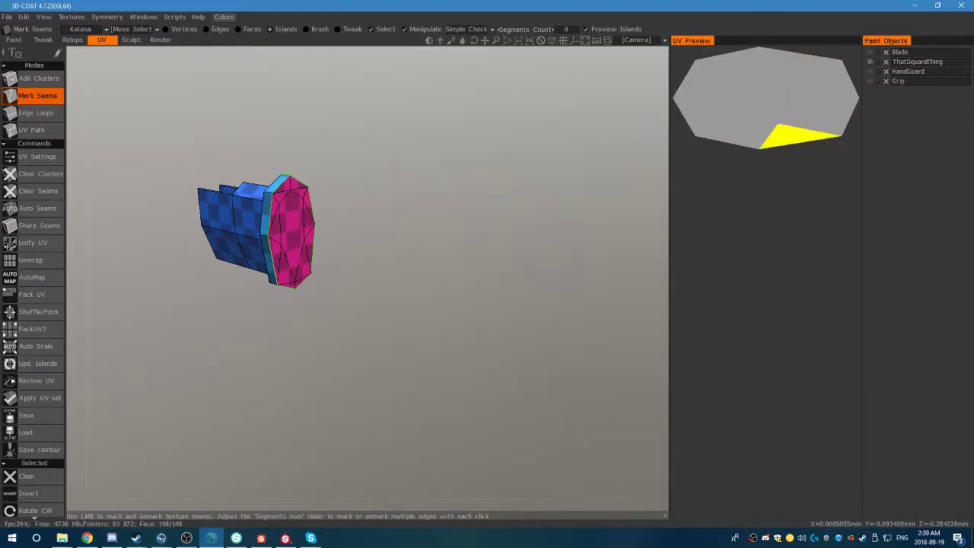
Split the flange's rim and back into two halves, and mark relief seams at the ends and middle of one half's back triangles.
mouse_move(320, 236)
mouse_down()
mouse_move(462, 228)
mouse_move(538, 252)
mouse_move(548, 175)
mouse_move(478, 152)
mouse_move(396, 233)
mouse_move(437, 252)
mouse_move(386, 280)
mouse_up()
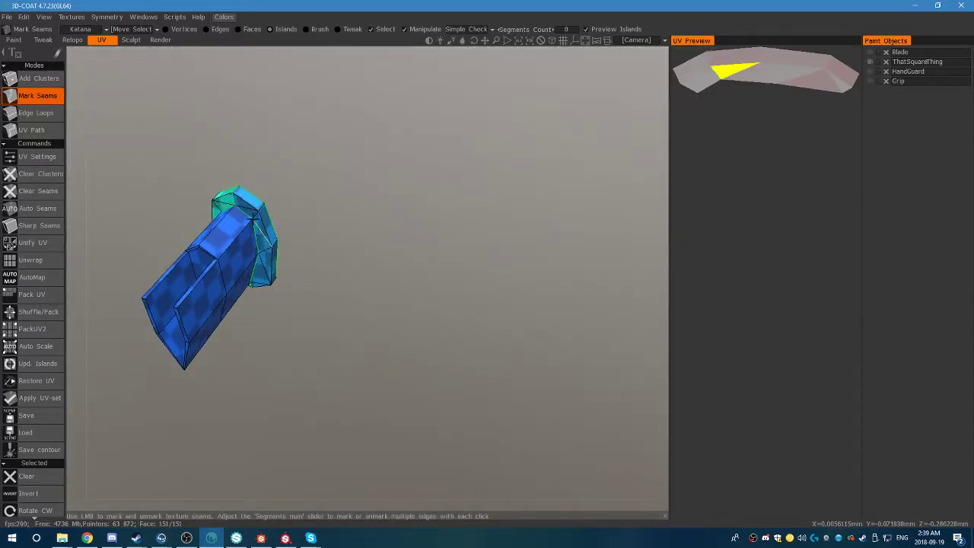
click(242, 198)
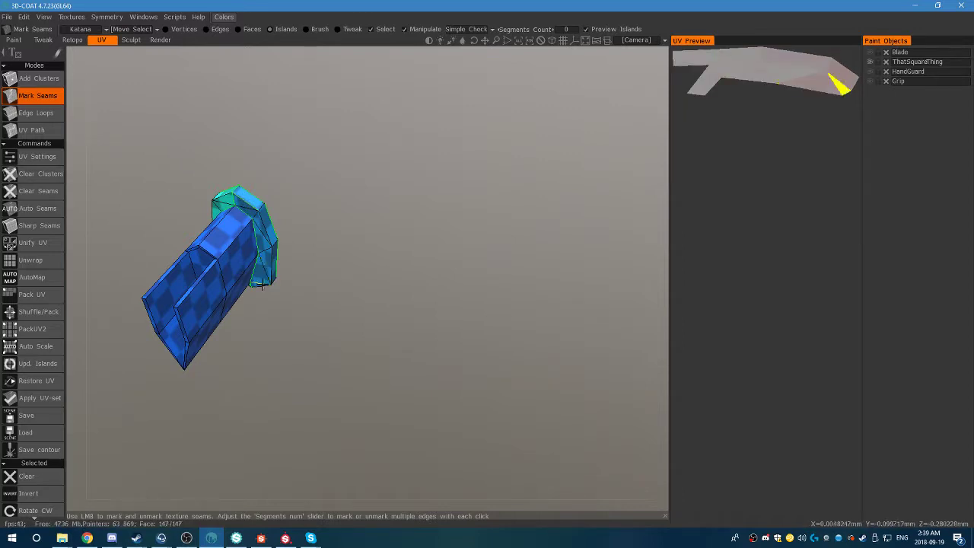
drag(293, 292, 285, 180)
click(260, 289)
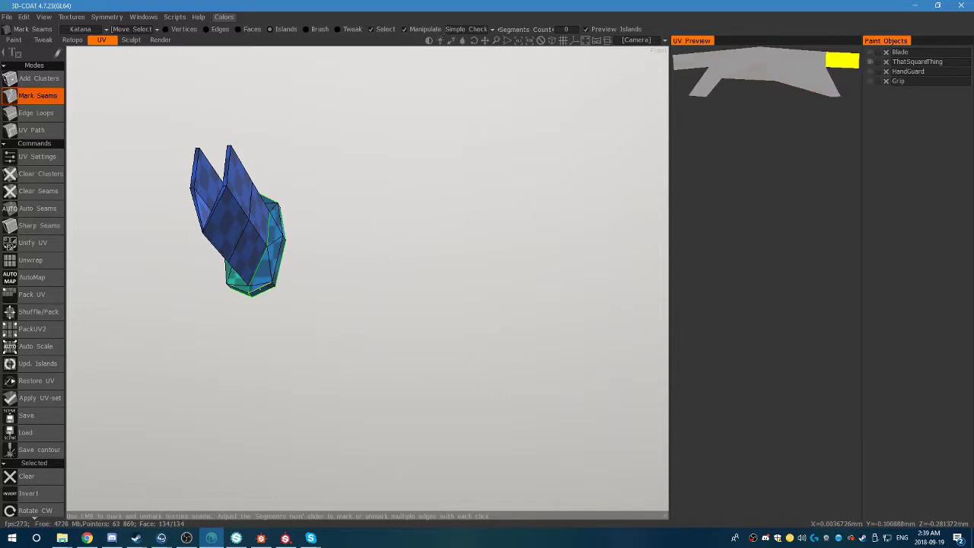
drag(260, 289, 271, 242)
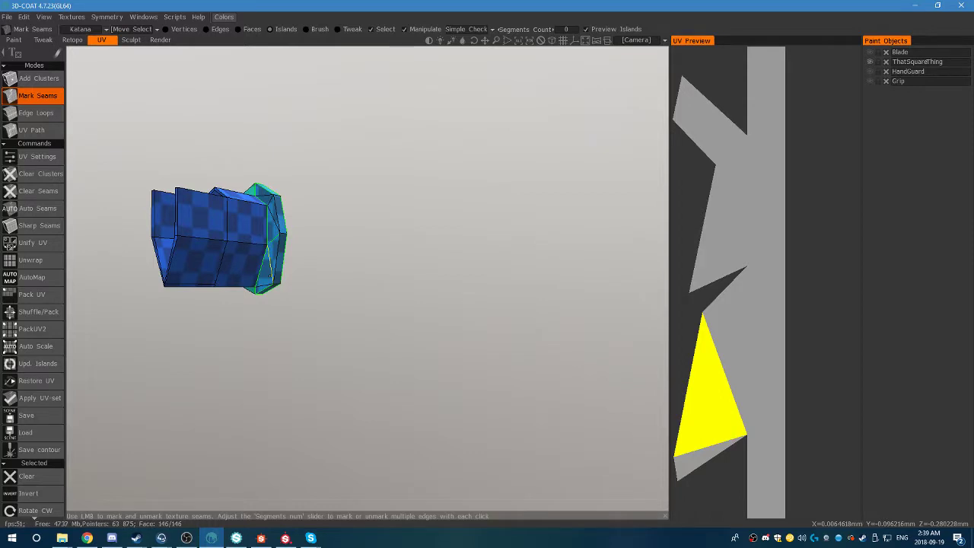
drag(272, 277, 228, 299)
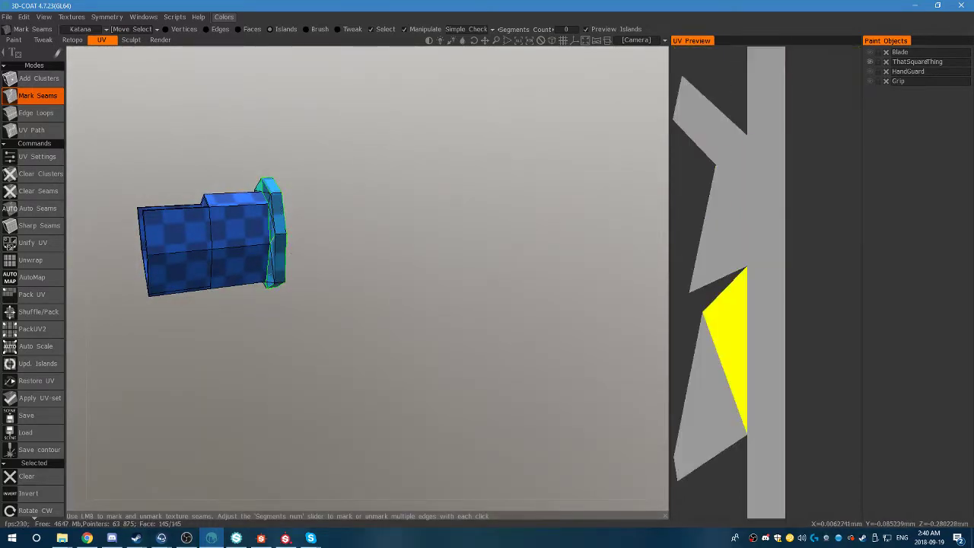
Mark matching relief seams between the rim and back triangles on the opposite half of the flange.
drag(280, 280, 420, 246)
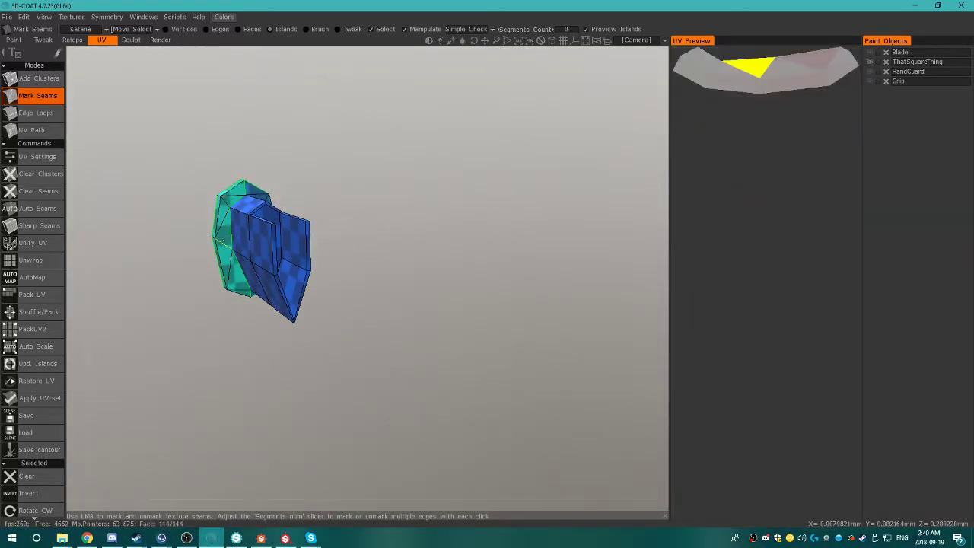
drag(239, 217, 213, 353)
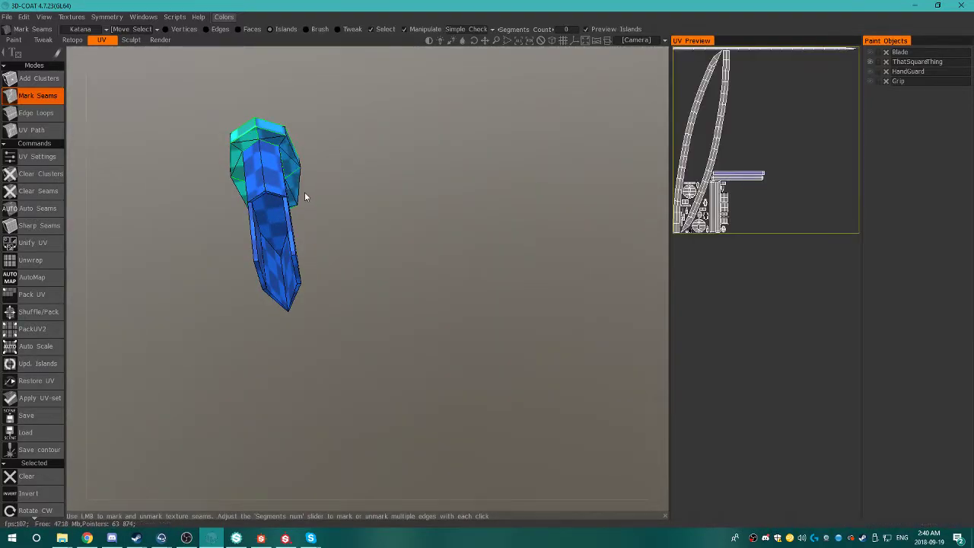
drag(235, 152, 233, 162)
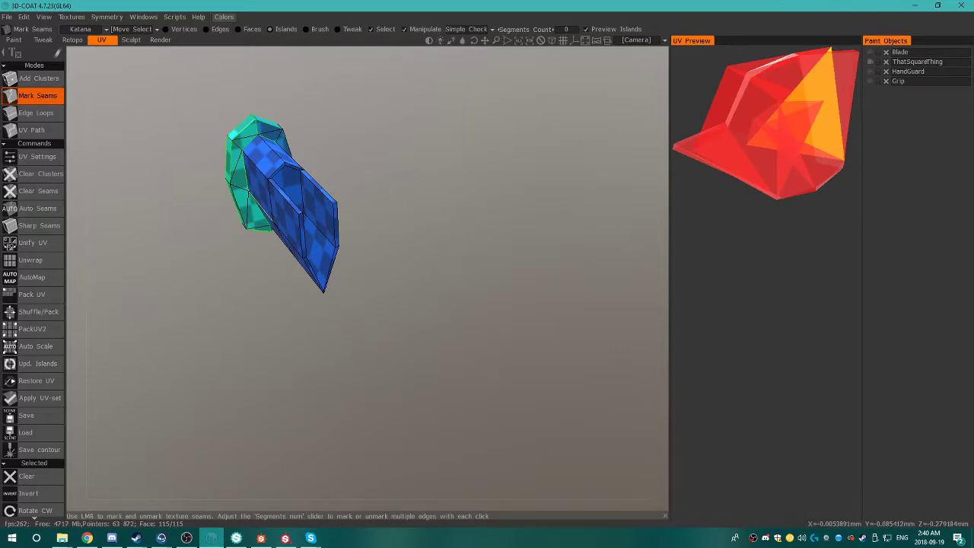
Join both rim strips to the flange's outer face along one side edge each, and separate the lower back triangles from the rim.
alt+drag(296, 197, 354, 205)
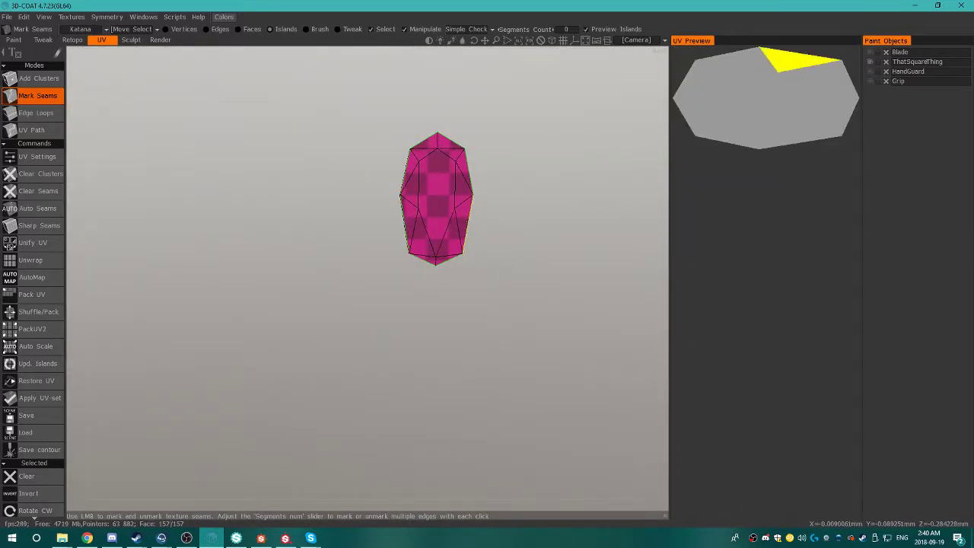
alt+drag(438, 221, 551, 222)
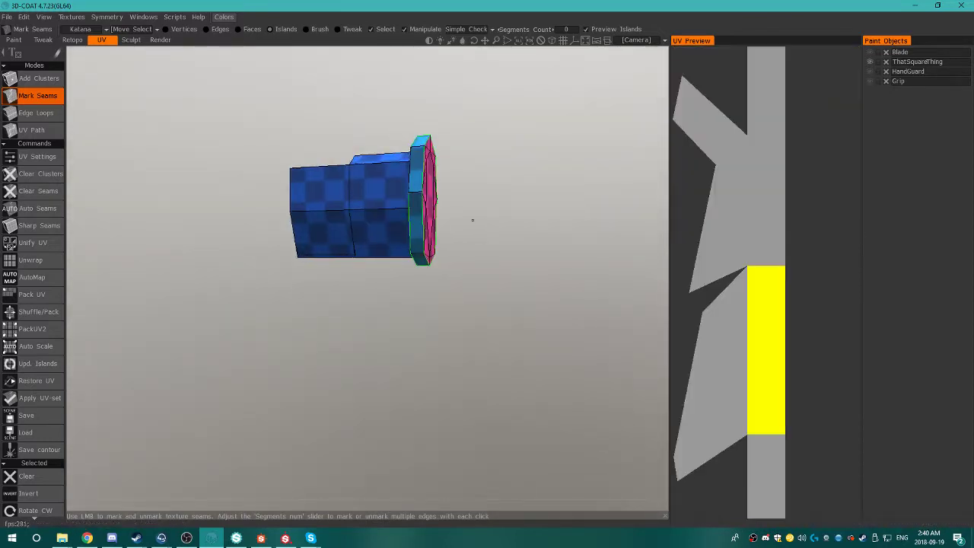
alt+drag(478, 223, 451, 230)
click(404, 225)
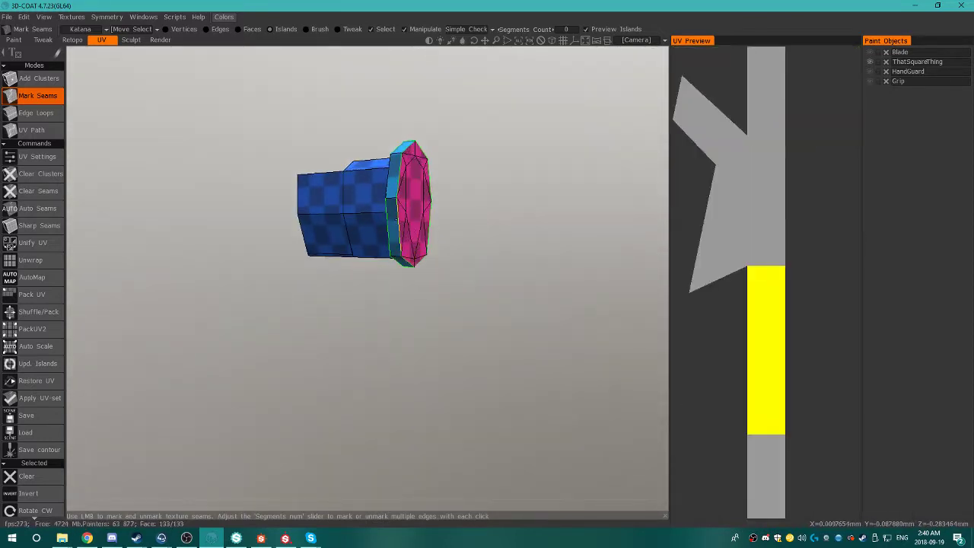
drag(299, 227, 422, 228)
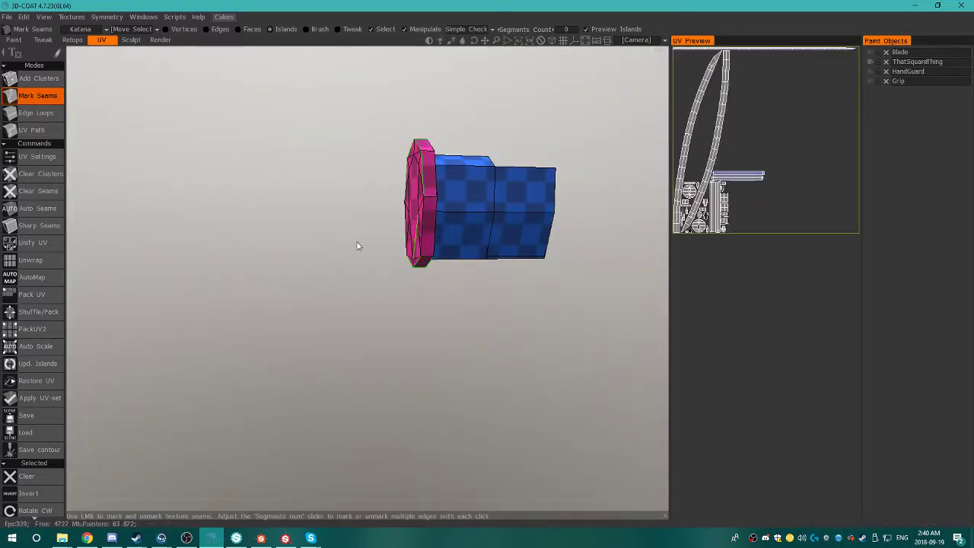
drag(359, 246, 378, 232)
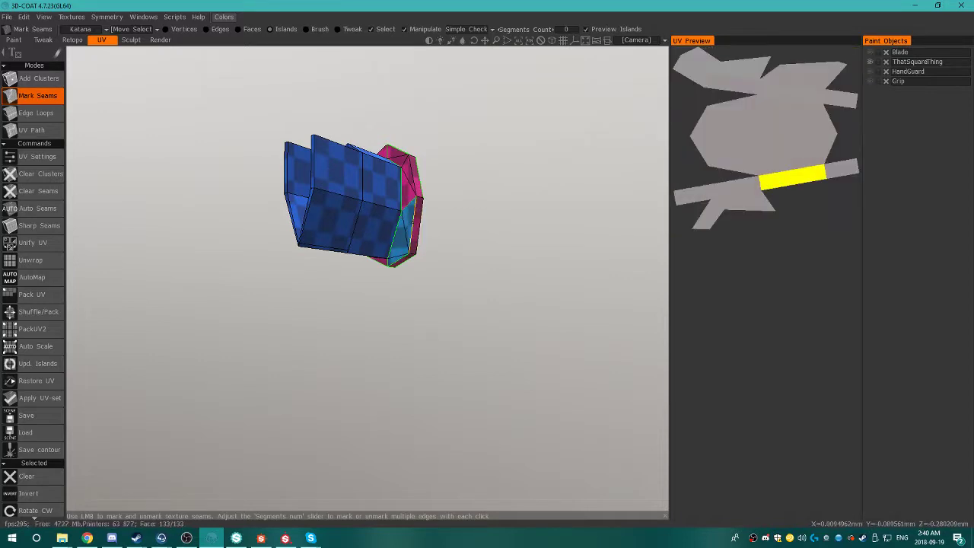
drag(273, 230, 450, 239)
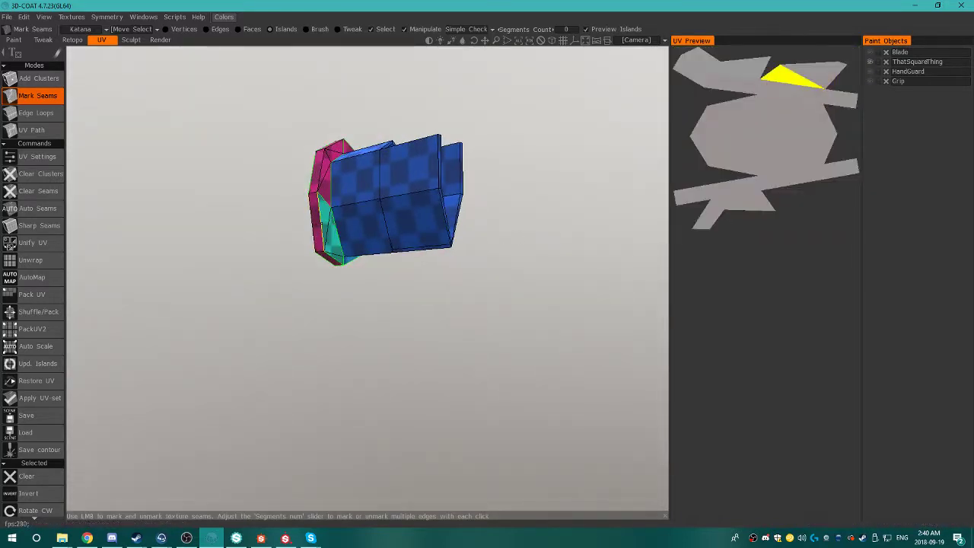
Separate both rim strips from the flange's outer face again, keeping each strip joined to its back triangles.
alt+drag(327, 230, 341, 156)
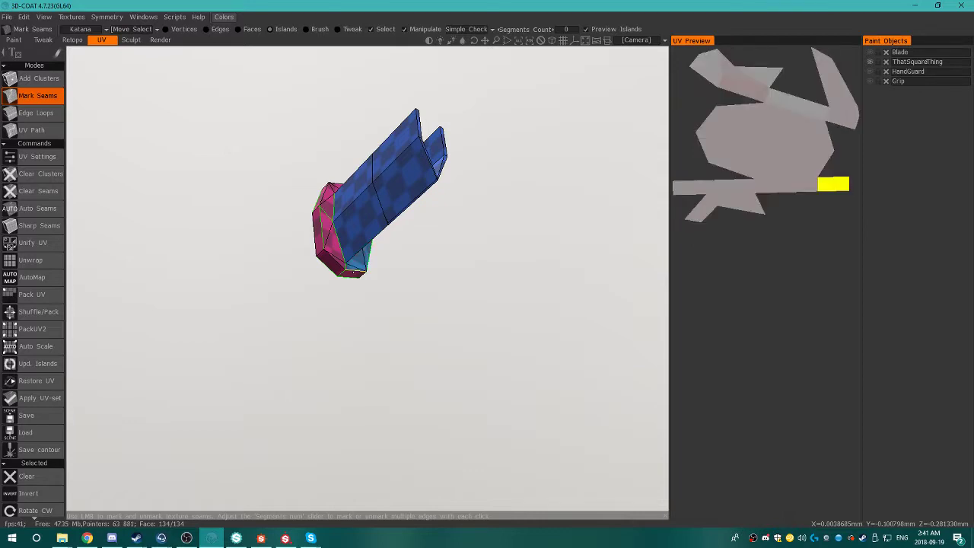
drag(306, 262, 262, 198)
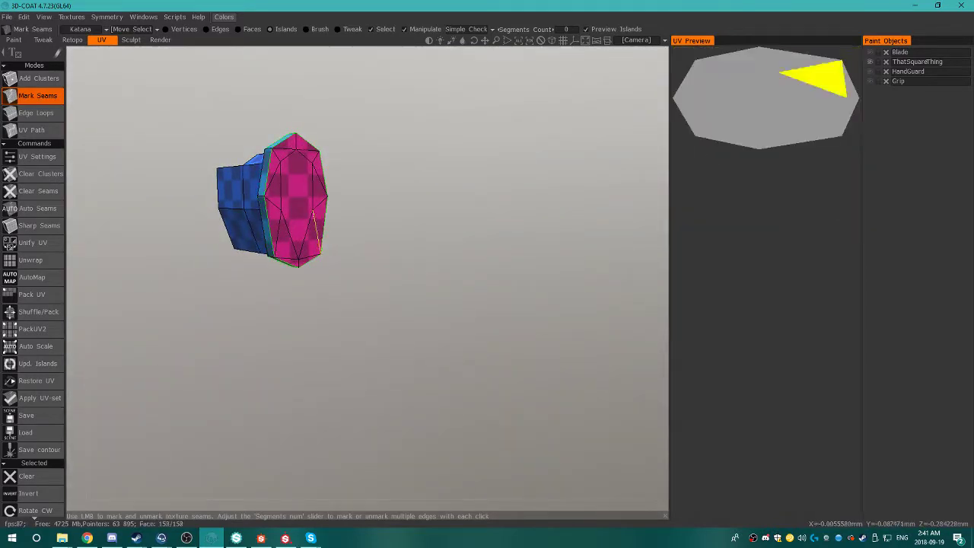
drag(327, 228, 419, 248)
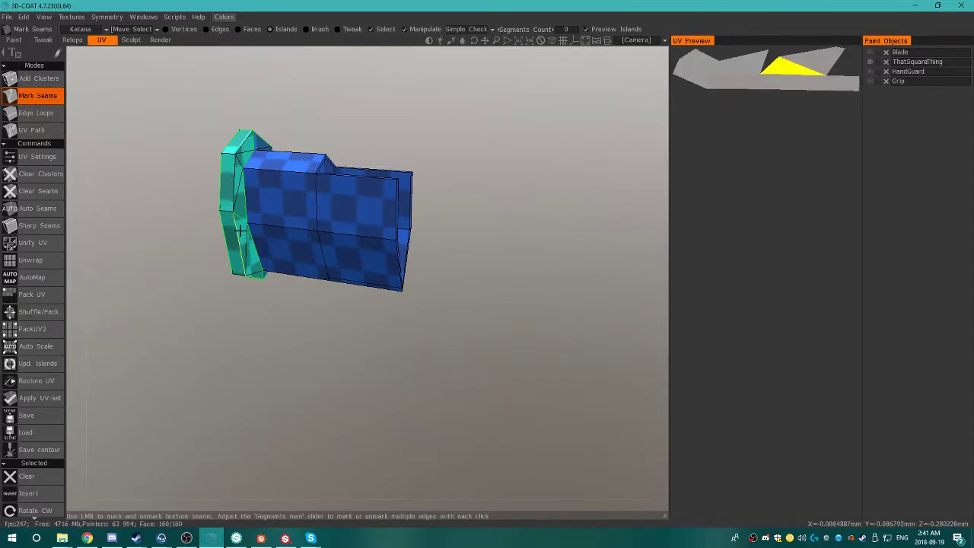
alt+drag(366, 207, 294, 213)
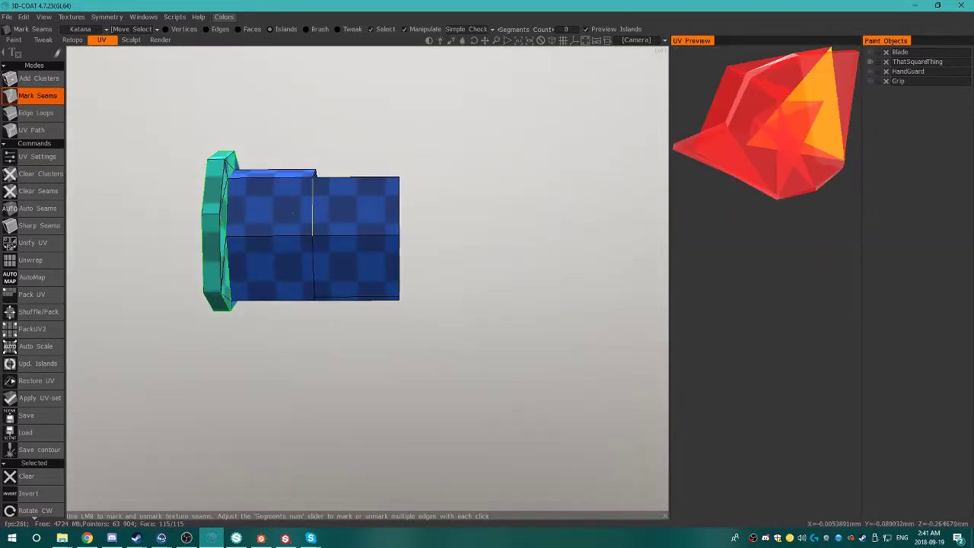
Mark a ring of seams around the sleeve's middle to separate the closed section from the open two-pronged section.
alt+drag(431, 268, 326, 278)
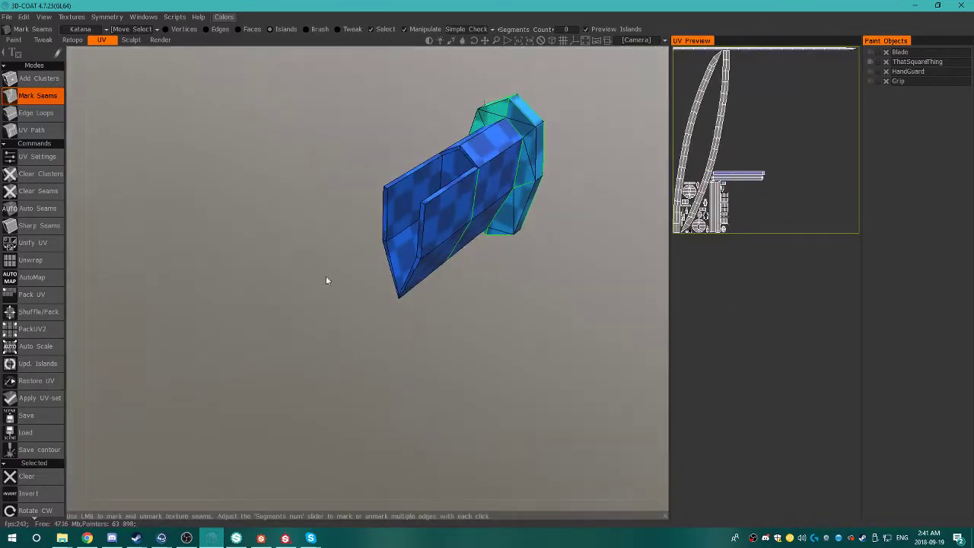
scroll(467, 183, up, 5)
scroll(449, 172, down, 5)
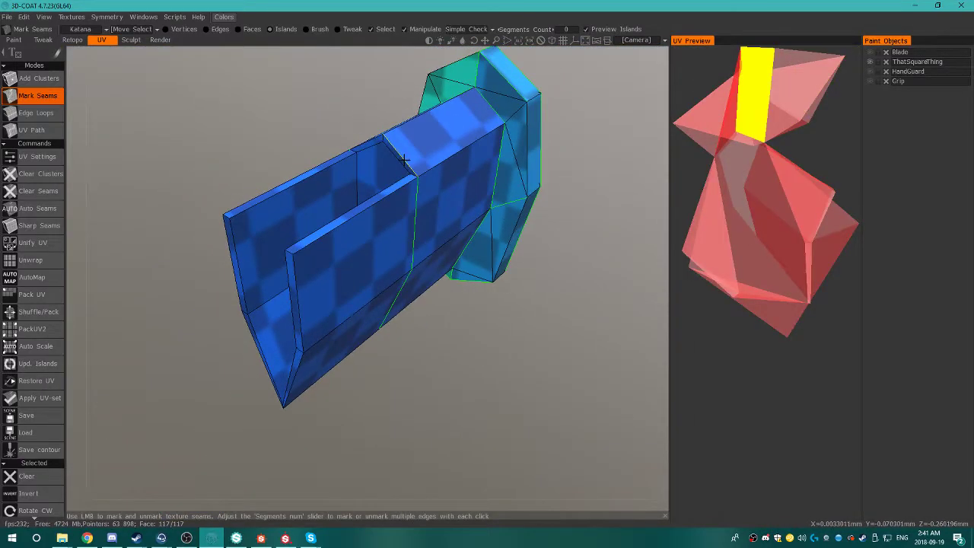
alt+drag(449, 172, 408, 269)
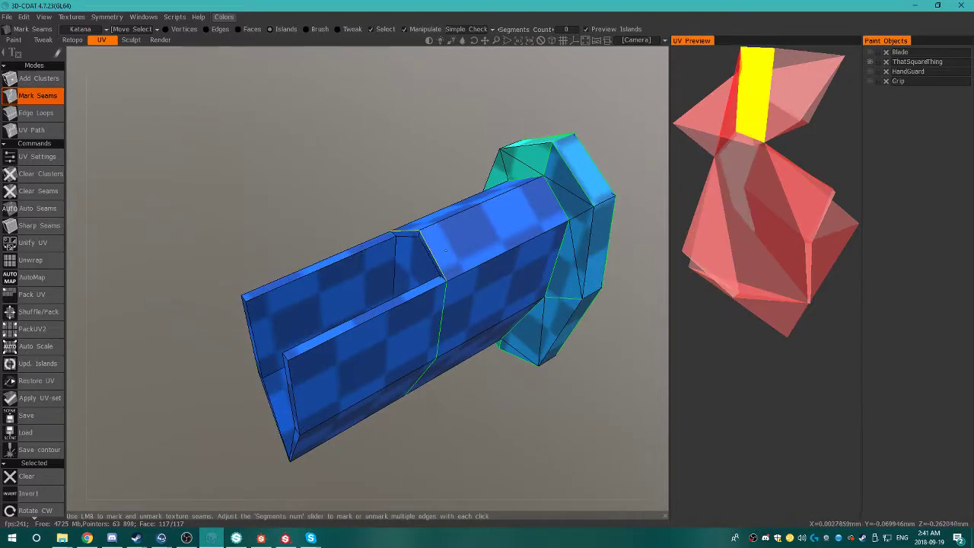
click(447, 252)
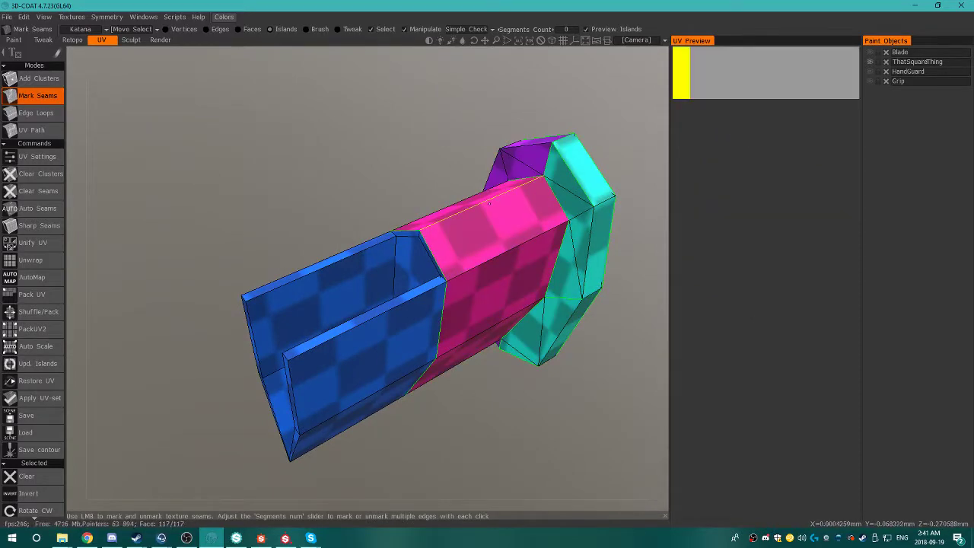
Move the closed sleeve section's lengthwise seam from the top ridge to the bottom edge.
alt+drag(498, 242, 450, 156)
scroll(482, 264, down, 5)
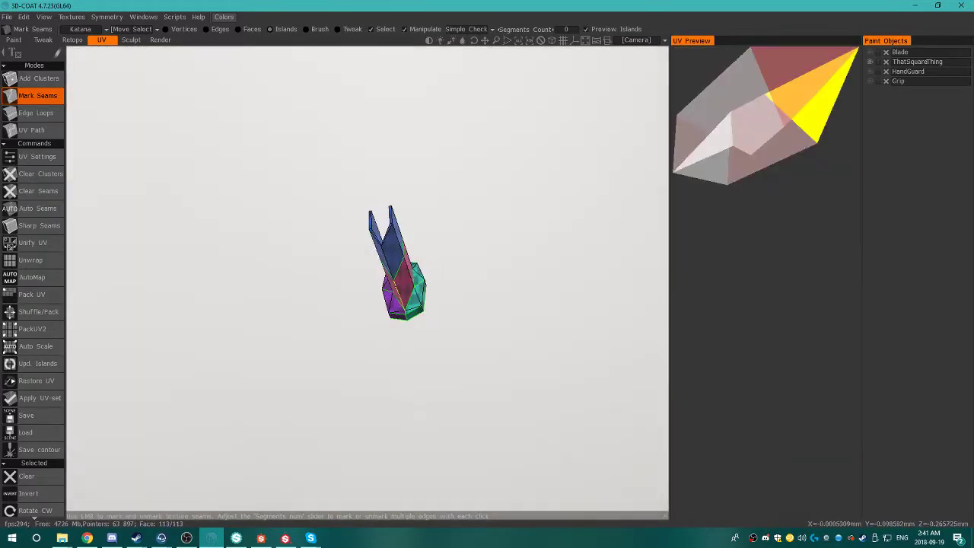
alt+drag(400, 293, 422, 342)
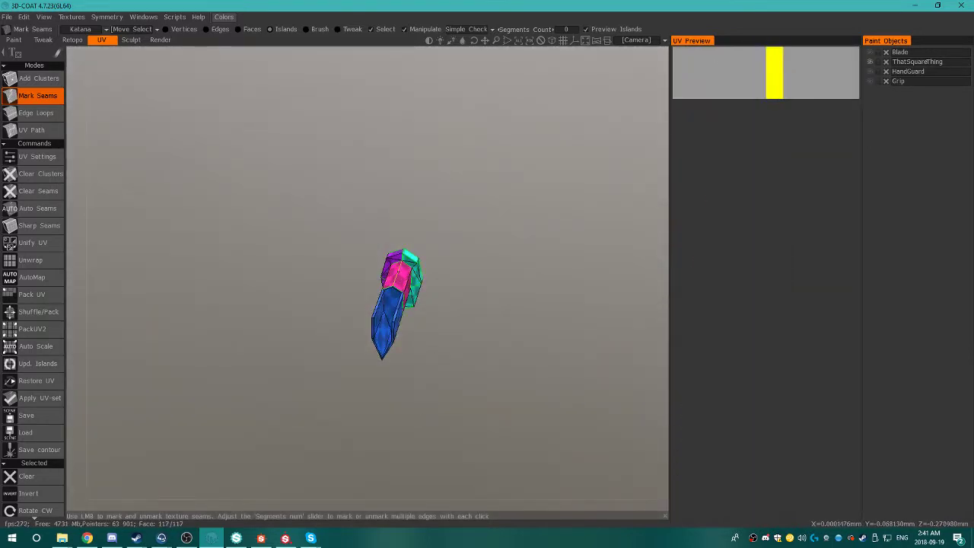
Mark seams around the inner end wall between the prongs to make it a separate island.
alt+drag(401, 278, 426, 251)
scroll(371, 281, up, 8)
alt+drag(541, 200, 476, 200)
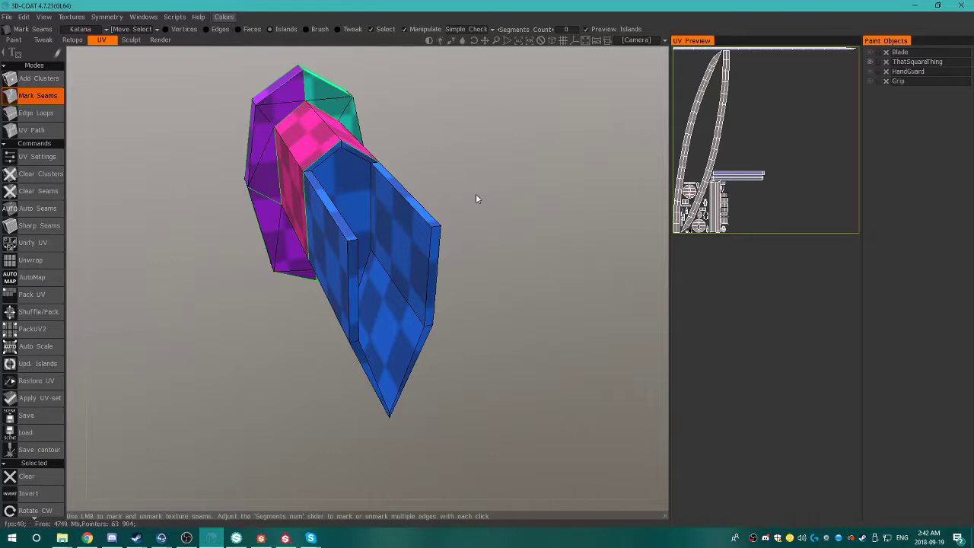
mouse_move(476, 199)
right_down()
mouse_move(429, 211)
mouse_move(472, 202)
right_up()
drag(472, 202, 377, 240)
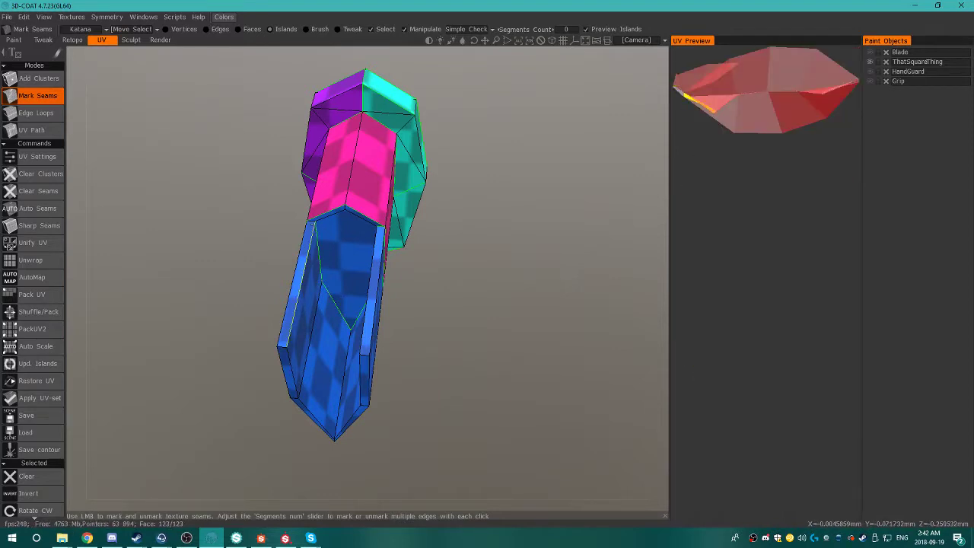
click(344, 233)
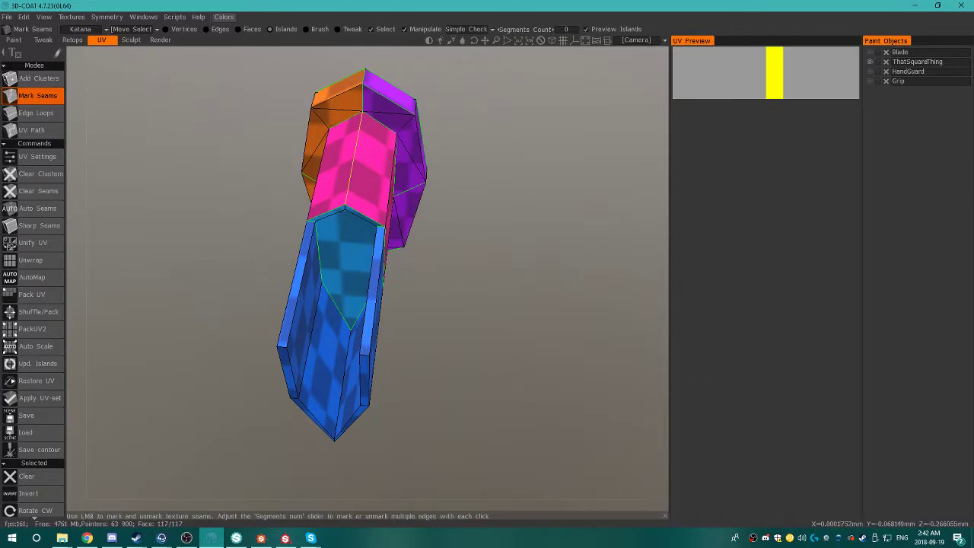
Mark seams along the open section's front and inner edges to separate its inside walls from the outside walls.
alt+drag(344, 373, 248, 241)
alt+drag(328, 273, 345, 351)
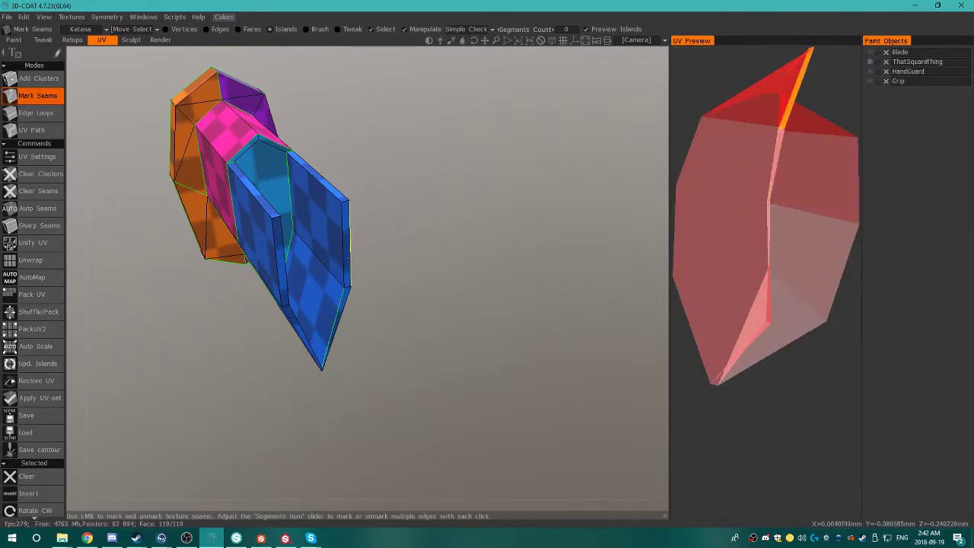
alt+drag(350, 259, 270, 292)
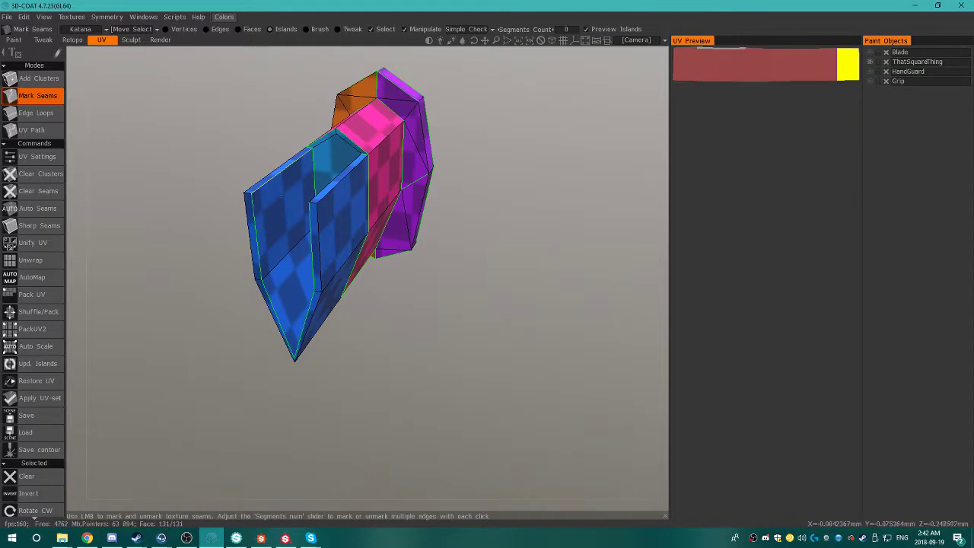
alt+drag(311, 210, 221, 141)
click(374, 162)
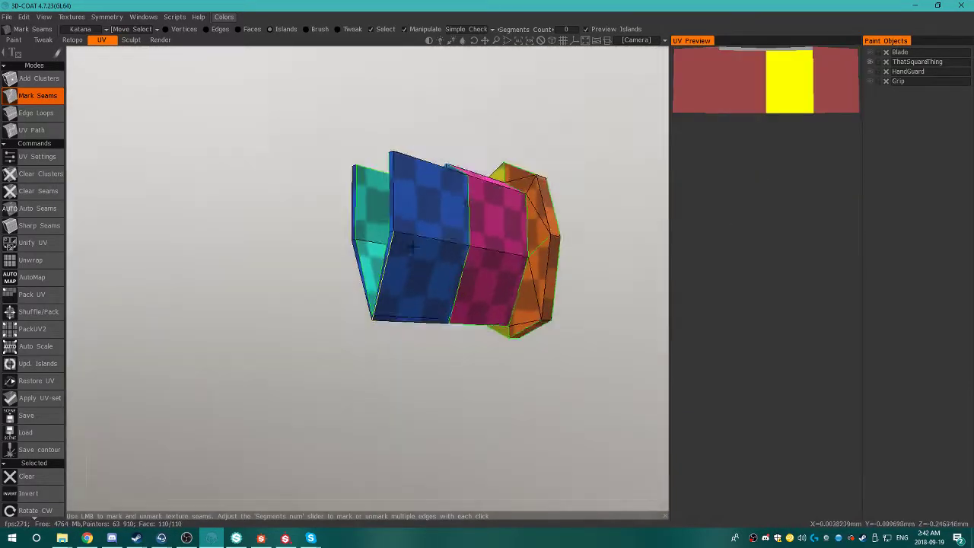
Continue the bottom lengthwise seam along the open section and join its outer walls to the closed section.
alt+drag(412, 247, 449, 166)
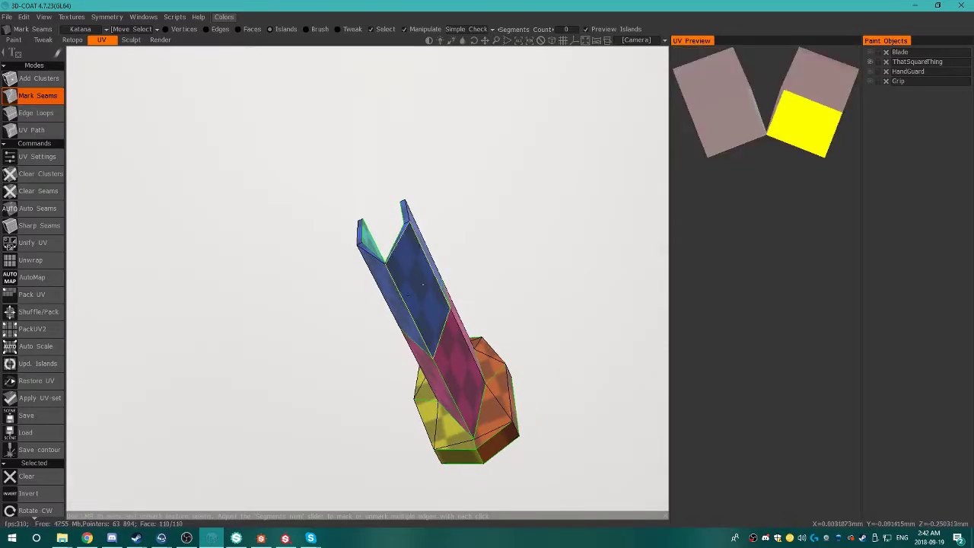
alt+drag(421, 266, 488, 333)
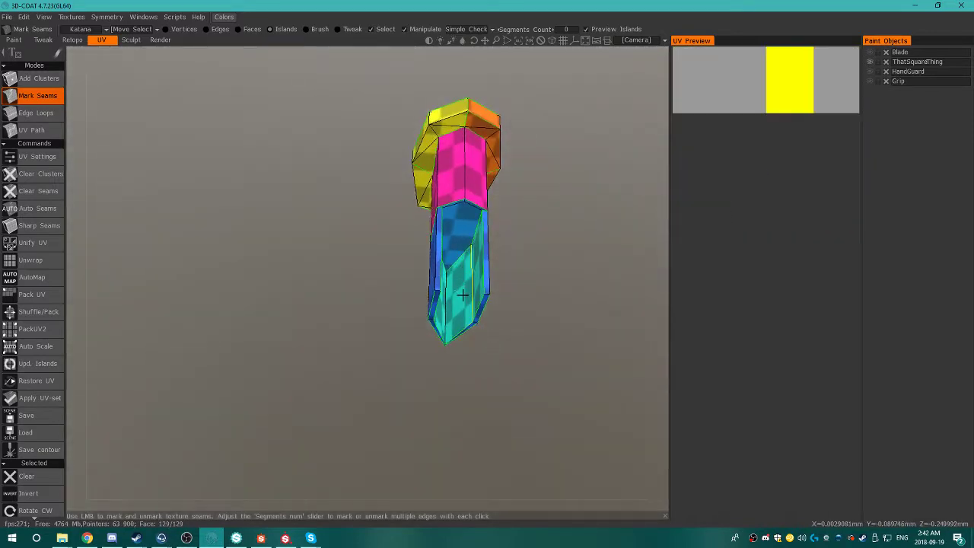
alt+drag(463, 294, 502, 274)
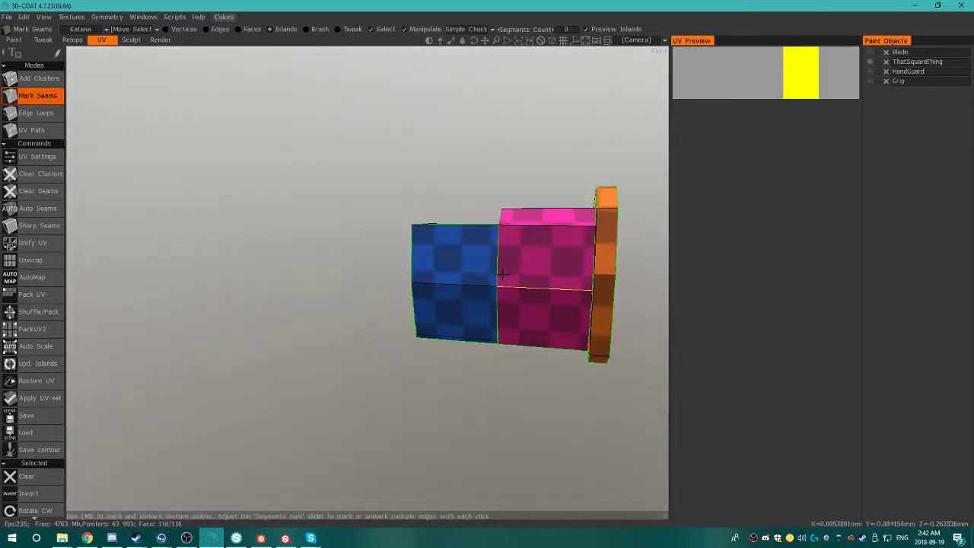
click(502, 274)
alt+drag(438, 273, 381, 268)
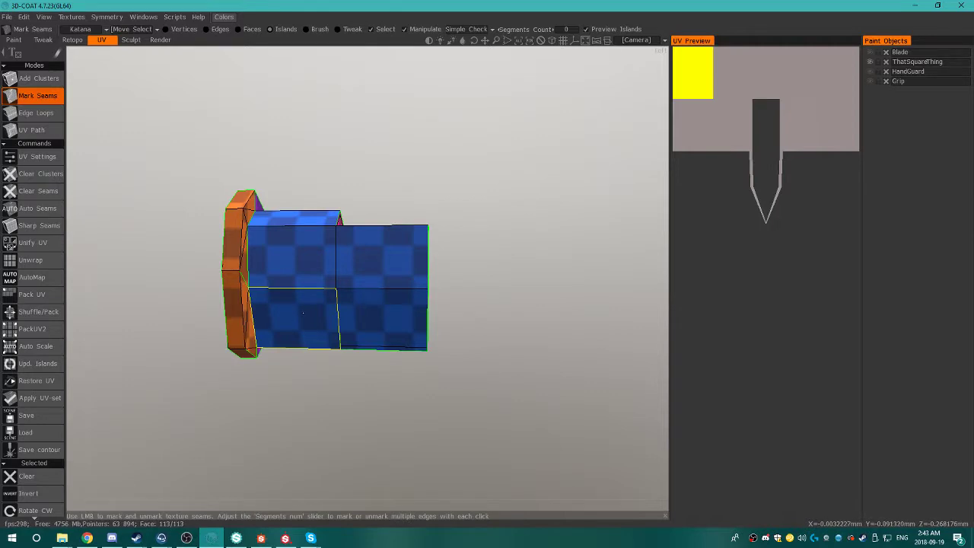
Show the HandGuard object and hide ThatSquareThing.
alt+drag(382, 314, 283, 313)
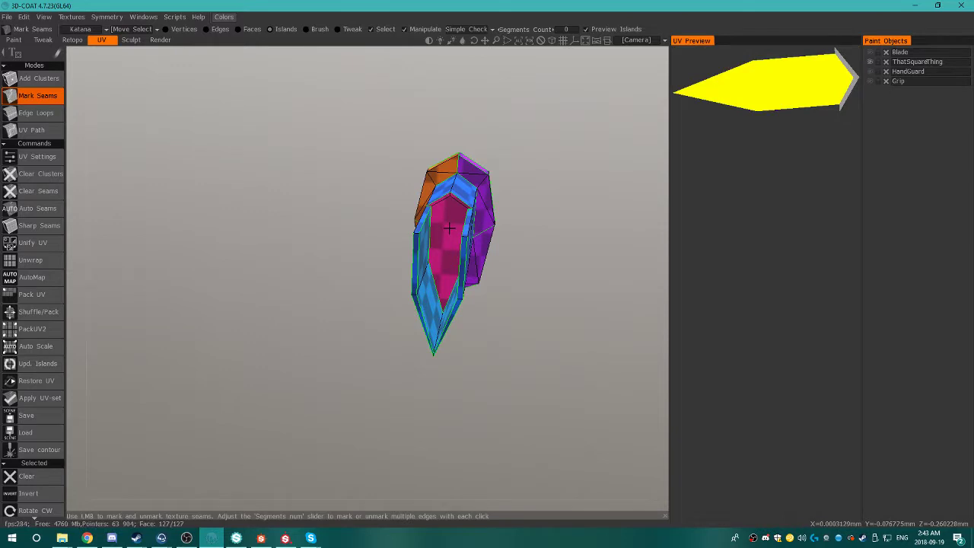
alt+drag(450, 228, 455, 200)
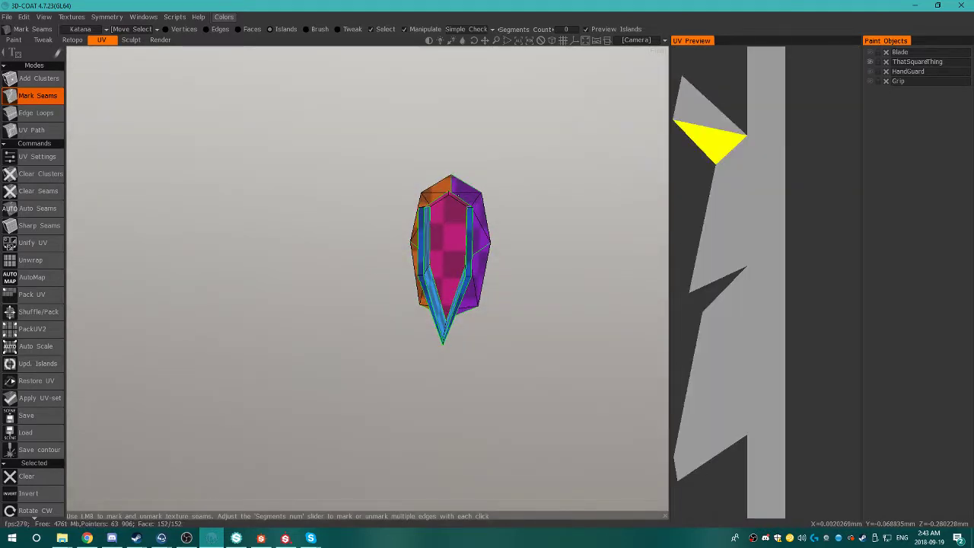
mouse_move(450, 297)
alt+mouse_down()
mouse_move(382, 230)
mouse_move(638, 200)
mouse_move(500, 279)
mouse_move(513, 252)
alt+mouse_up()
scroll(383, 230, down, 3)
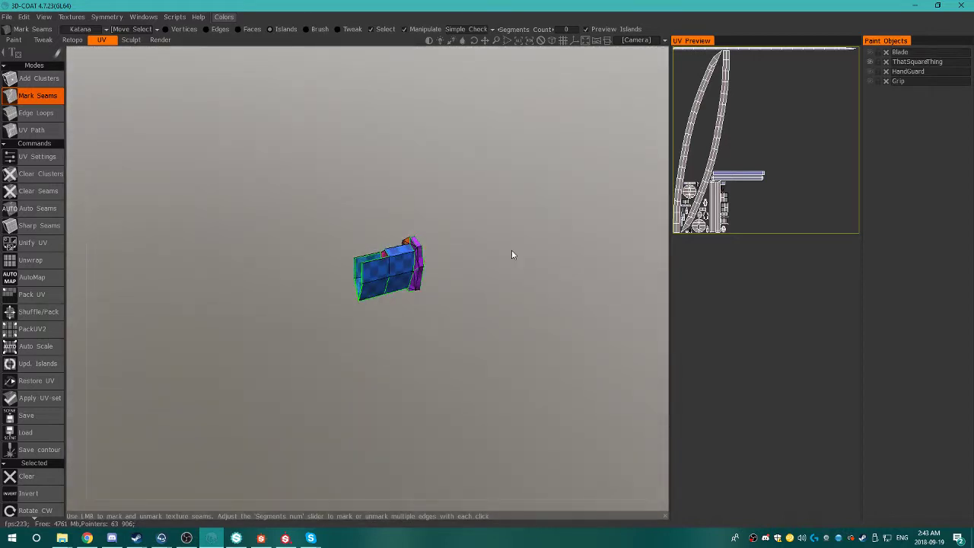
click(870, 71)
click(870, 62)
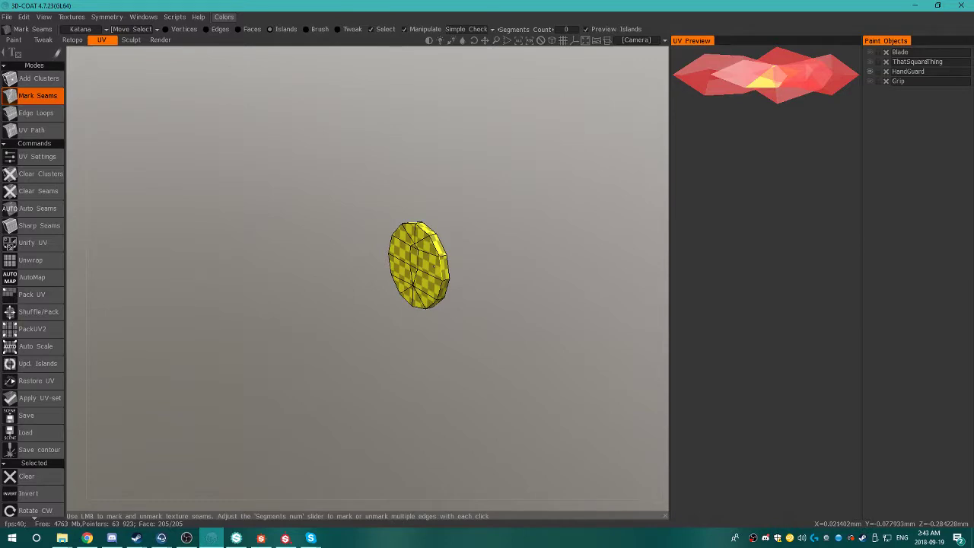
Mark seams around the base of the hand guard's central plug to separate it from the disc.
scroll(442, 251, up, 5)
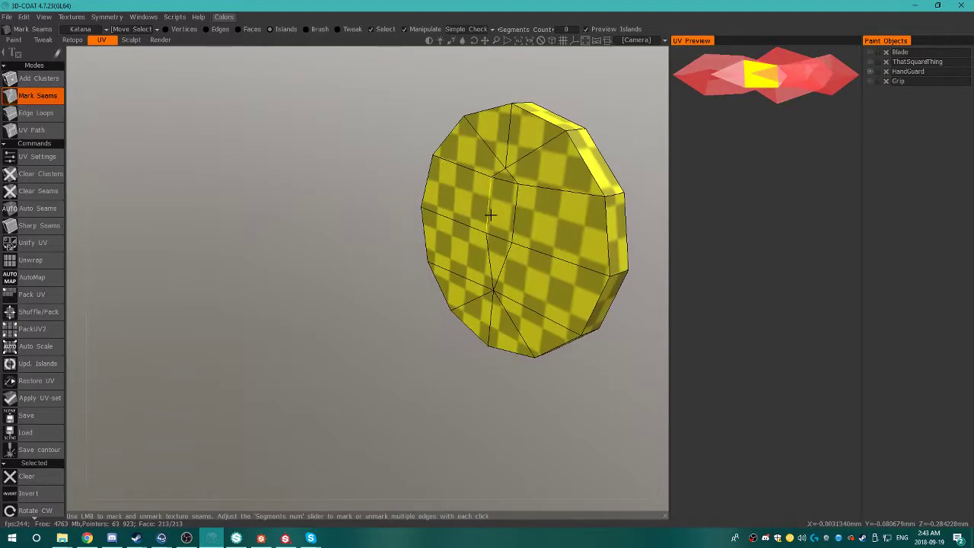
alt+middle_drag(489, 213, 339, 254)
alt+drag(340, 254, 285, 257)
alt+drag(500, 235, 573, 273)
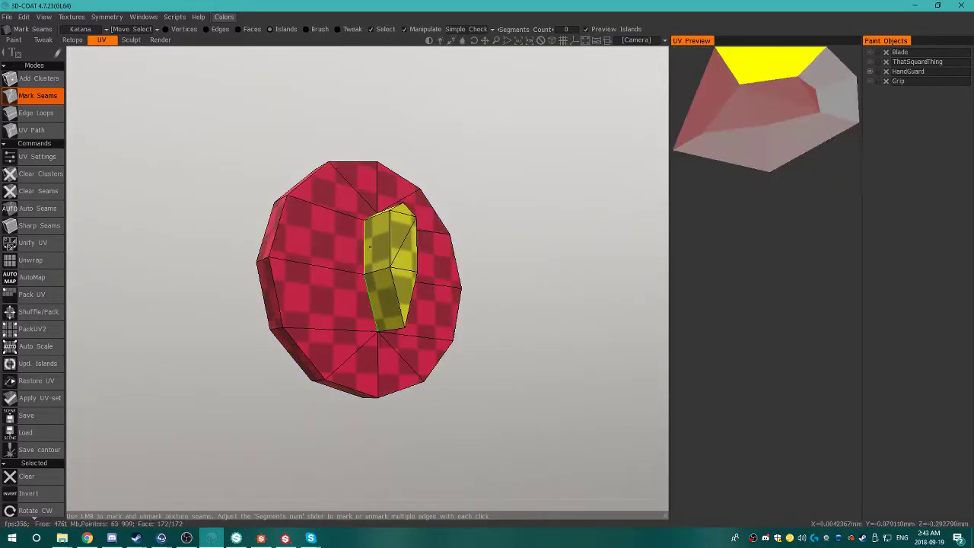
Mark seams around the plug's end face and along its bottom edge so the side walls unroll as a strip.
alt+drag(393, 221, 399, 251)
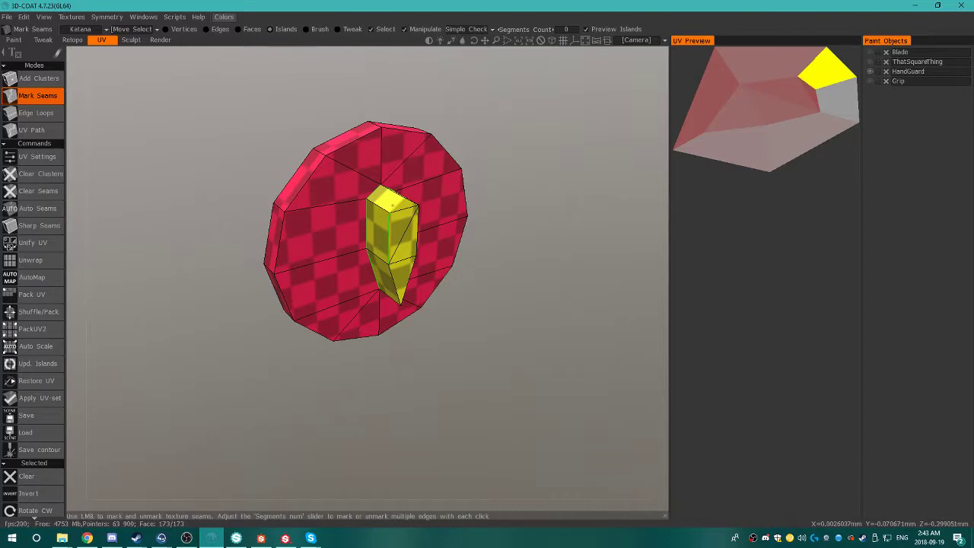
alt+drag(392, 203, 380, 198)
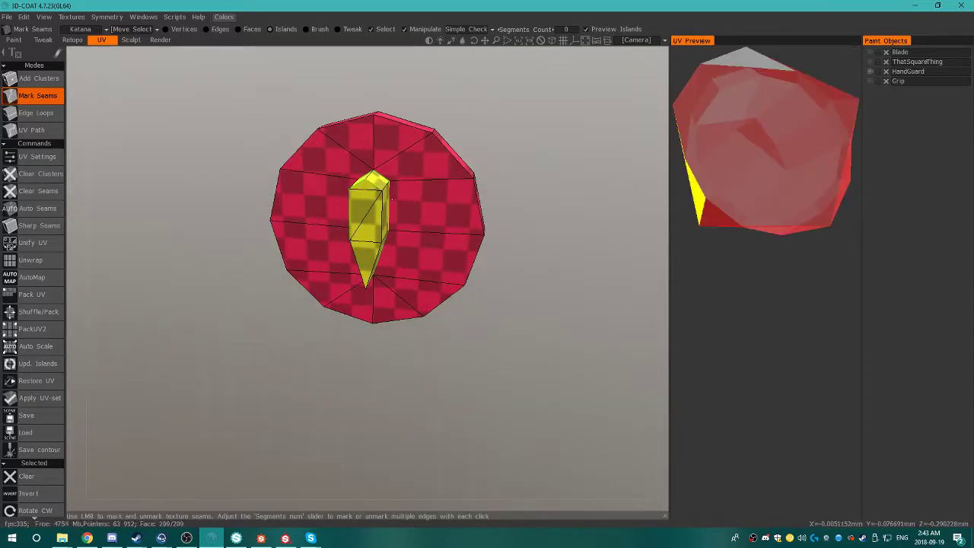
scroll(359, 219, down, 5)
scroll(359, 219, up, 8)
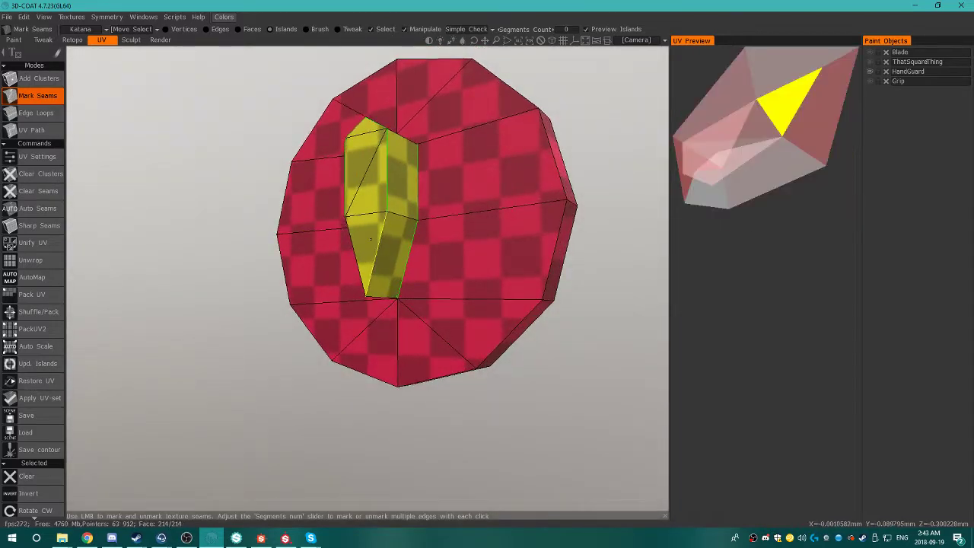
alt+drag(371, 239, 374, 169)
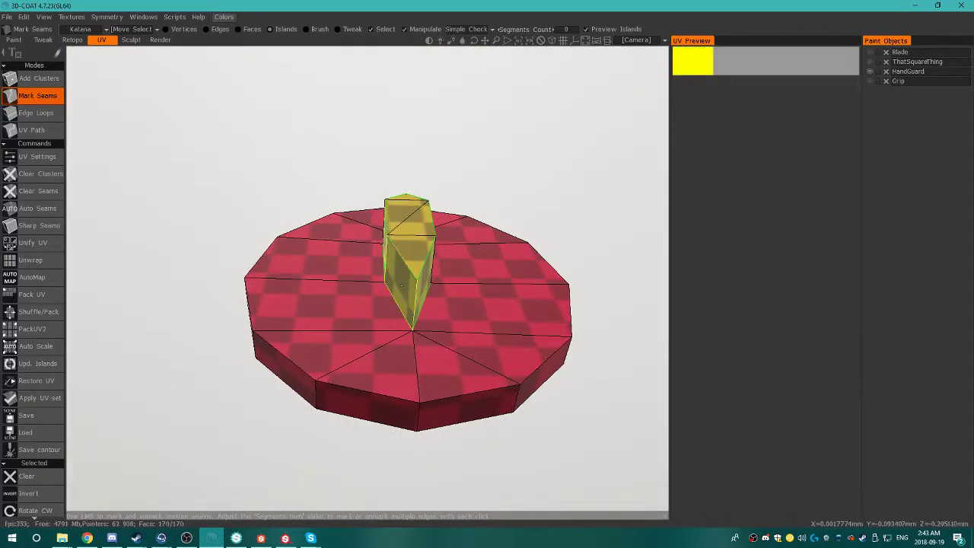
Mark seams along the outer edge of the hand guard's plug-side face to separate it from the rim.
alt+drag(419, 223, 353, 99)
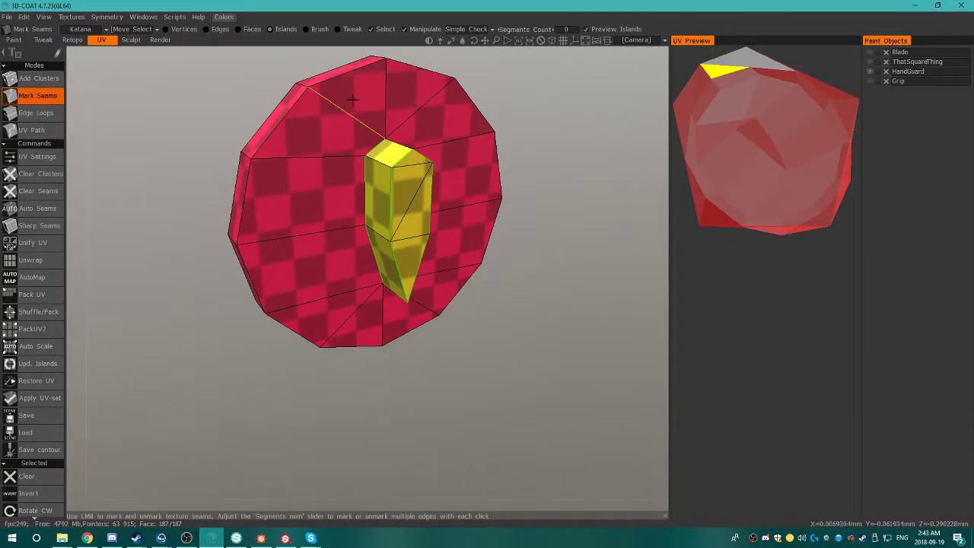
click(353, 82)
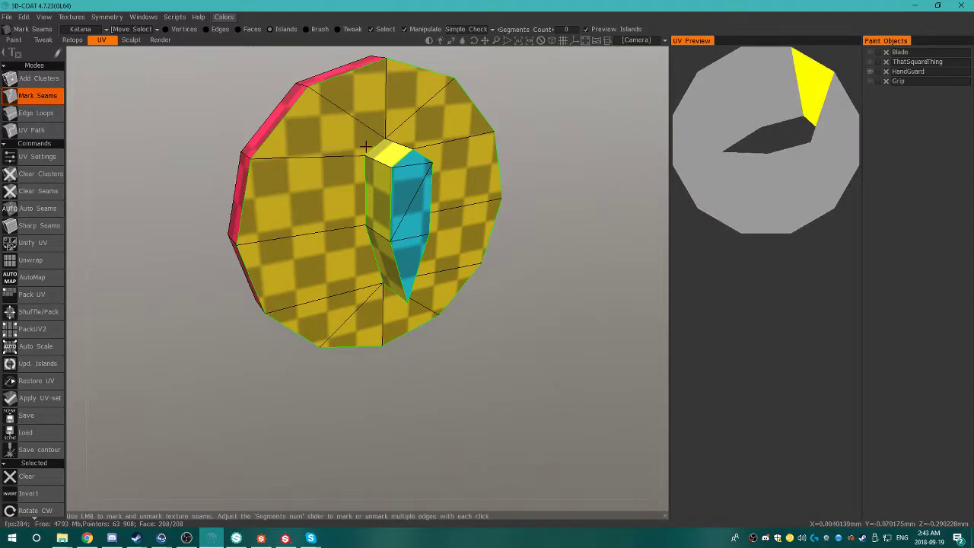
Mark the short edges across one side of the hand guard's rim as seams so its segments unfold as tabs.
alt+drag(366, 145, 410, 218)
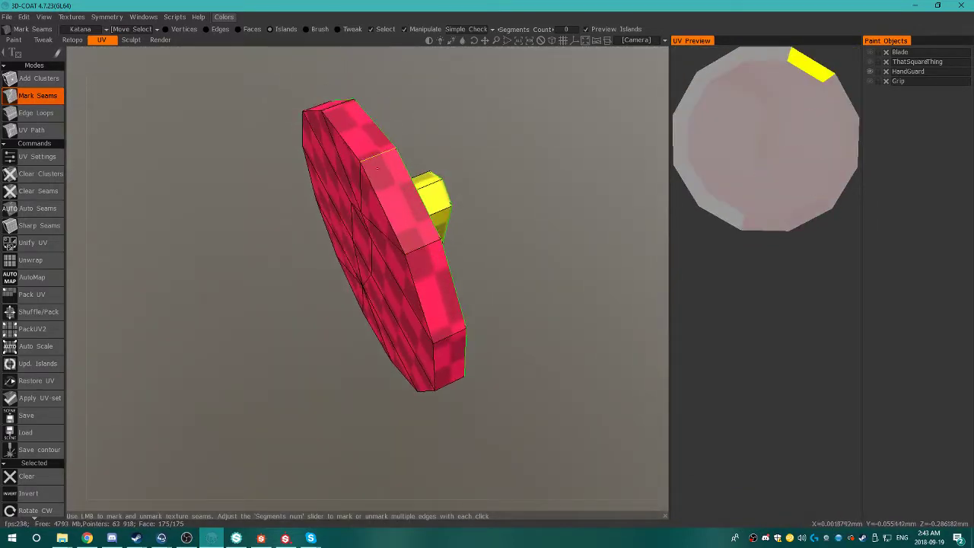
click(420, 246)
alt+middle_drag(452, 269, 399, 168)
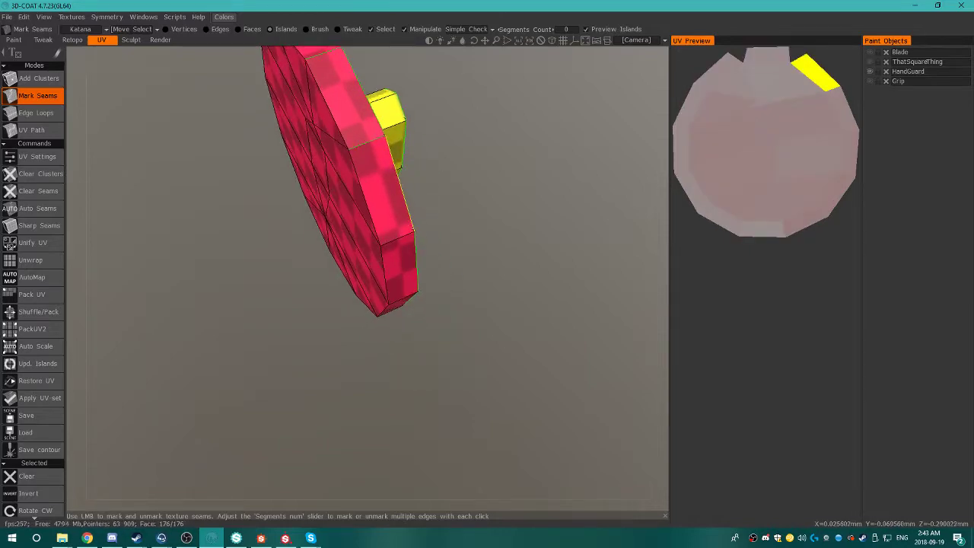
click(403, 301)
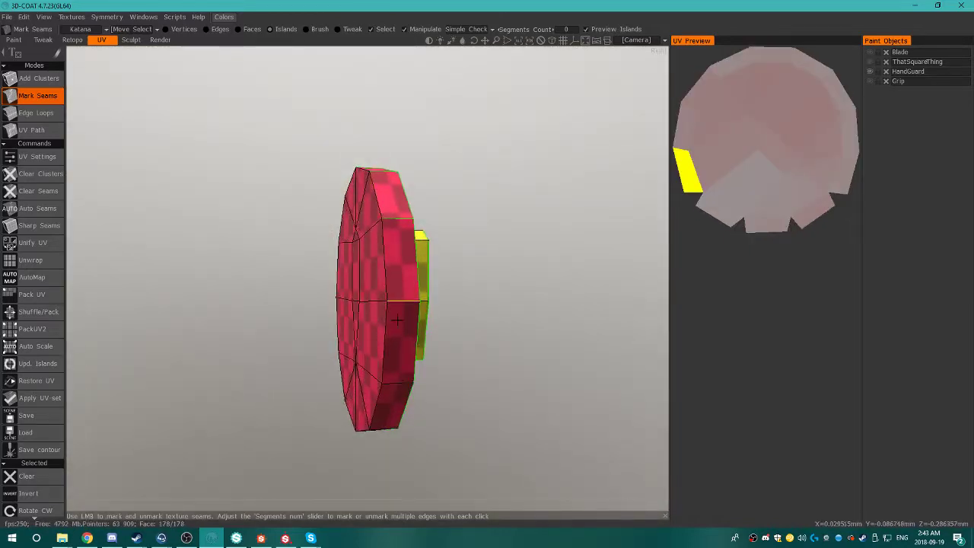
alt+middle_drag(398, 365, 382, 247)
click(379, 239)
alt+drag(379, 239, 353, 220)
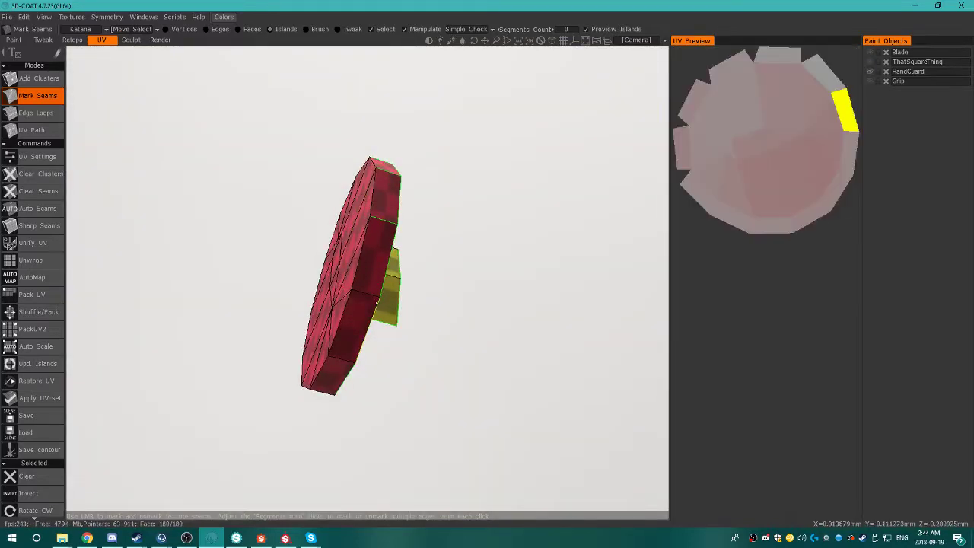
click(368, 296)
alt+middle_drag(356, 354, 385, 260)
click(385, 245)
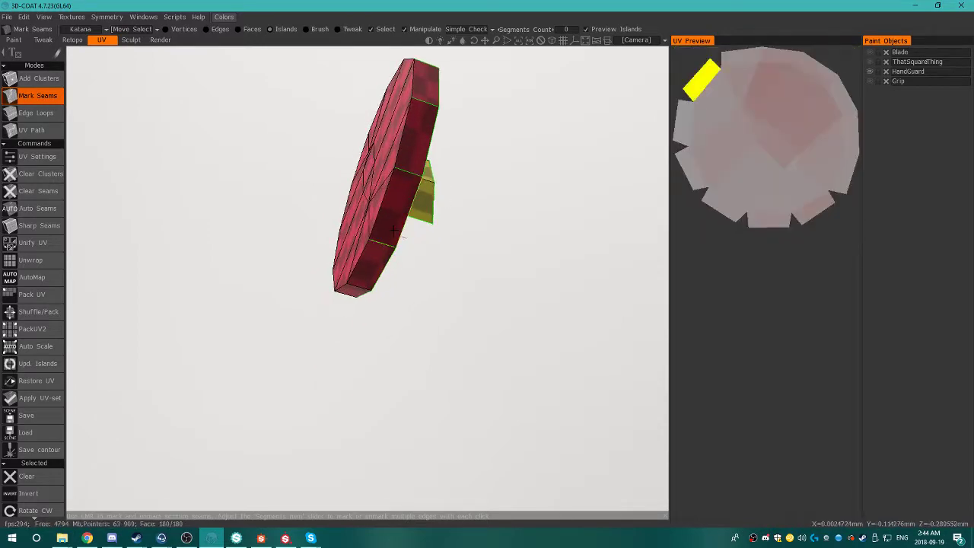
Mark the remaining short edges across the opposite side of the hand guard's rim as seams.
alt+drag(400, 224, 586, 236)
alt+drag(333, 248, 324, 308)
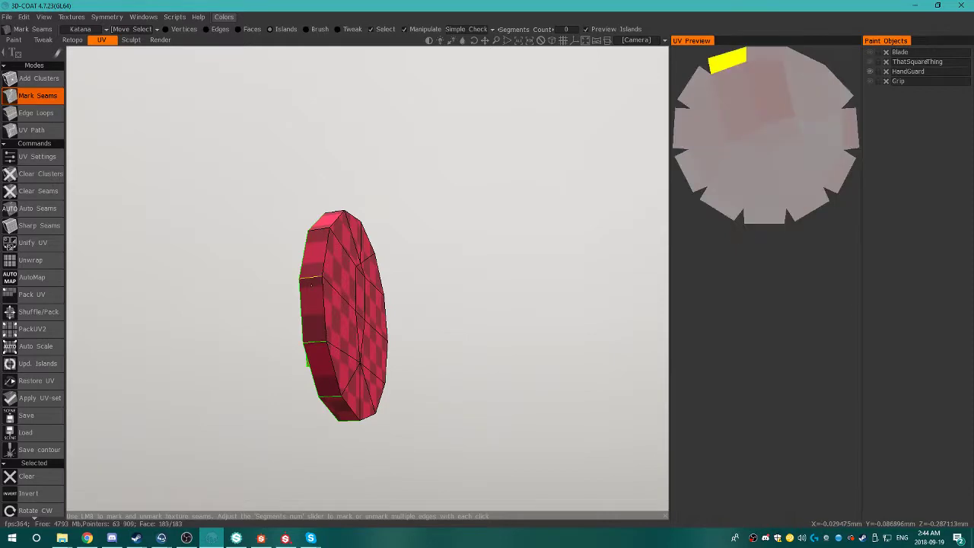
click(323, 232)
alt+drag(330, 226, 508, 300)
click(334, 229)
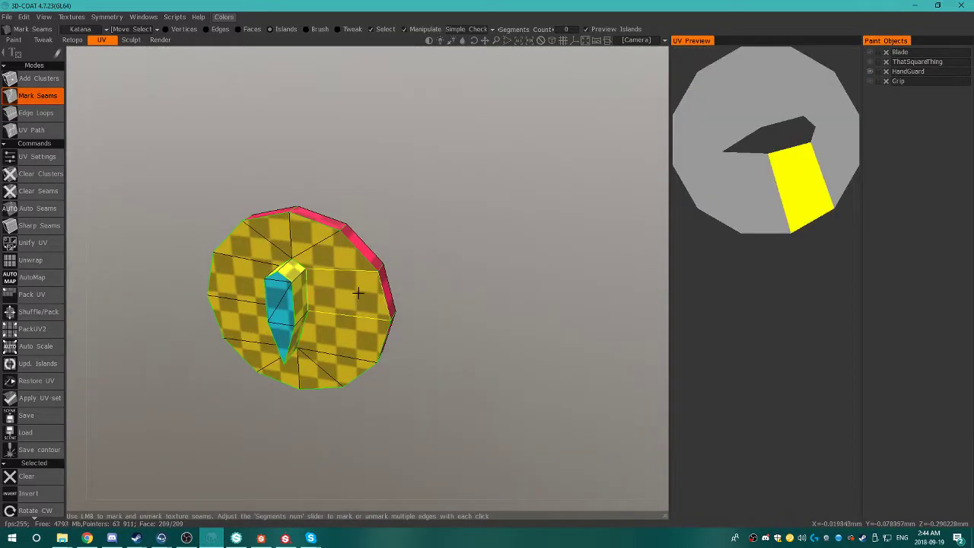
Try to join the hand guard's plug-side face to one rim segment by clearing a seam on its outer edge.
alt+drag(387, 280, 411, 294)
click(308, 234)
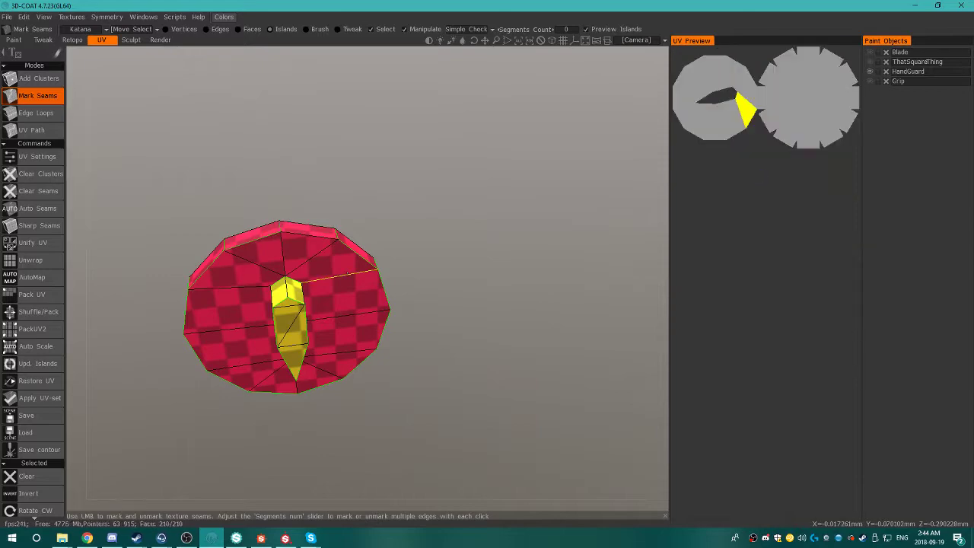
mouse_move(391, 311)
mouse_down()
mouse_move(164, 237)
mouse_move(282, 276)
mouse_move(218, 271)
mouse_move(510, 303)
mouse_up()
Show the Grip object and hide HandGuard.
click(870, 81)
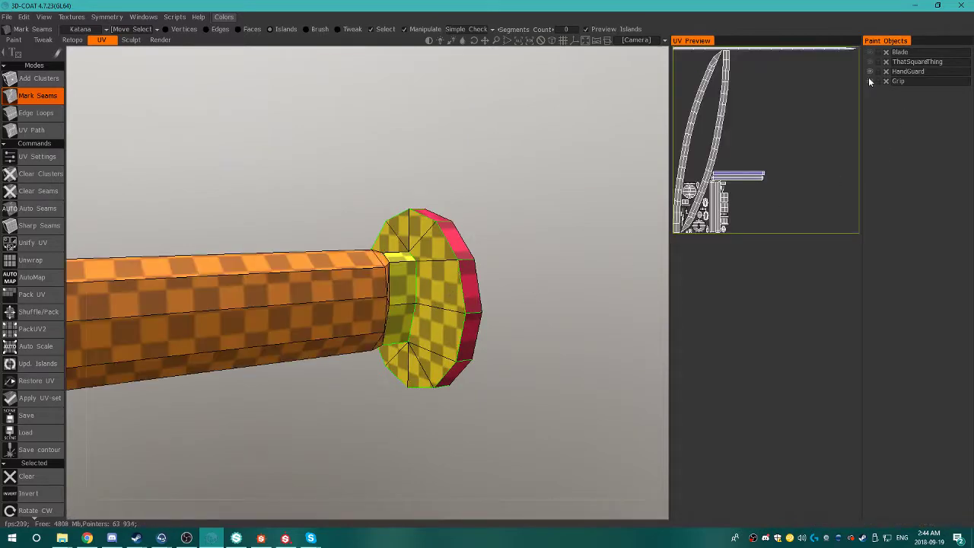
click(870, 72)
scroll(468, 228, down, 5)
scroll(347, 270, up, 5)
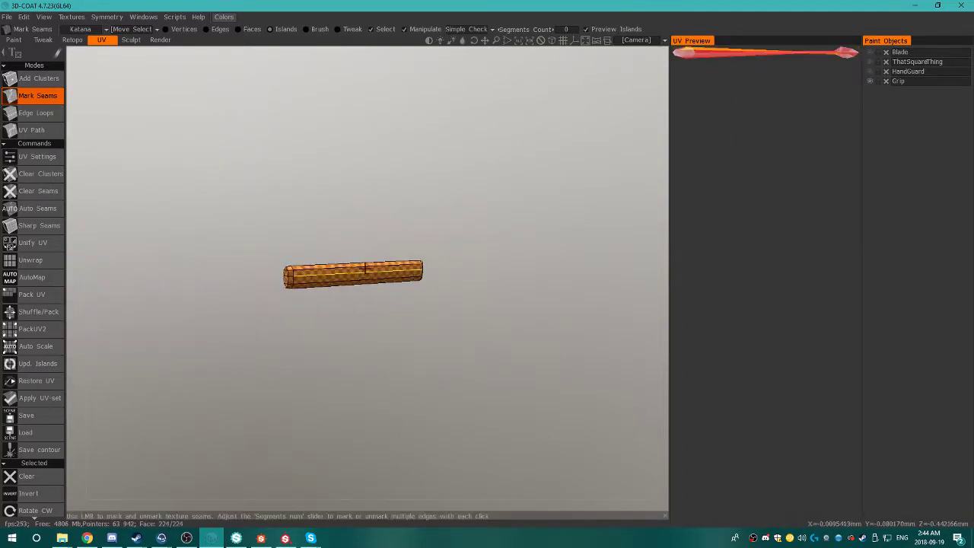
Mark a seam loop around the grip's guard-side end to separate the faceted end cap from the shaft.
drag(347, 270, 455, 224)
click(370, 252)
click(372, 226)
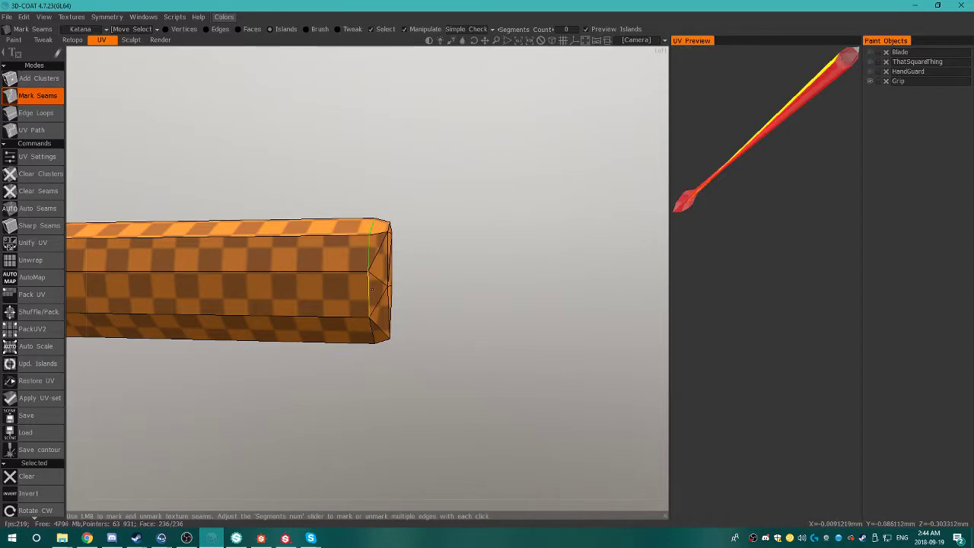
drag(426, 251, 277, 269)
scroll(277, 269, up, 2)
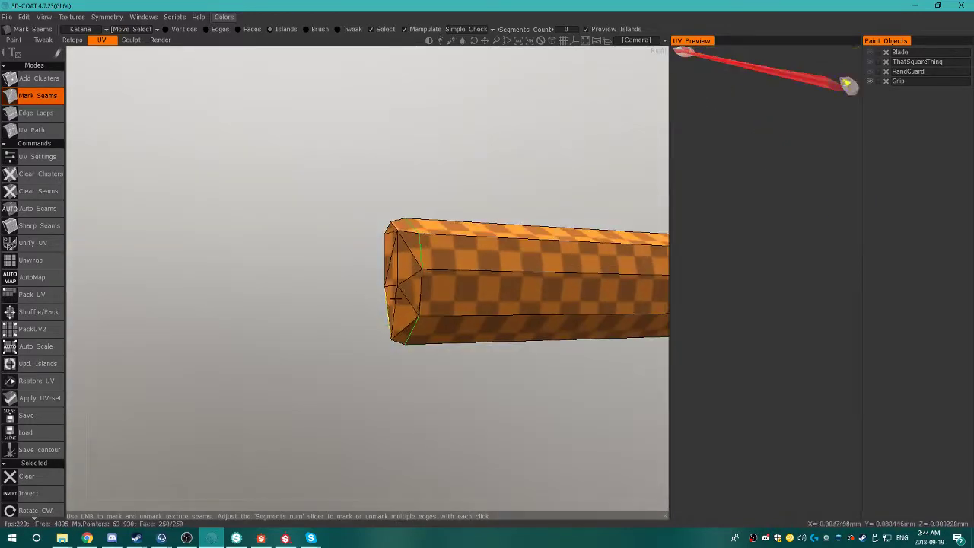
drag(594, 251, 469, 288)
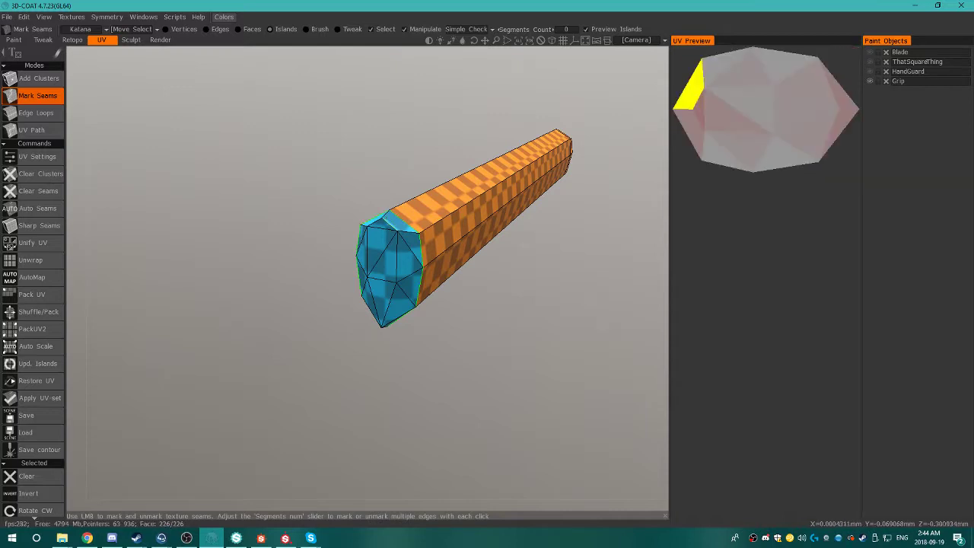
Mark relief seams from the guard-side cap's border inward on both sides so the cap unfolds flatter.
click(406, 233)
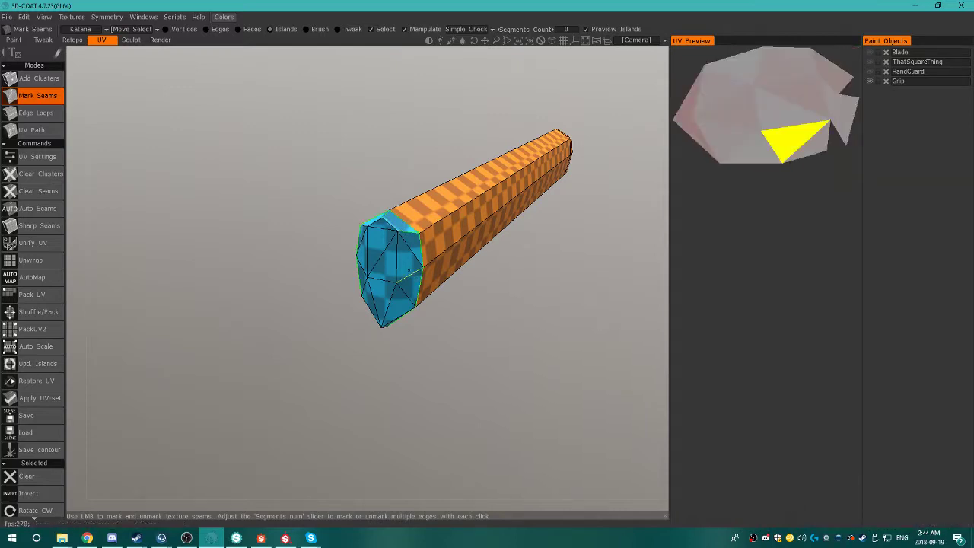
click(410, 275)
alt+drag(406, 290, 424, 261)
alt+drag(384, 325, 369, 268)
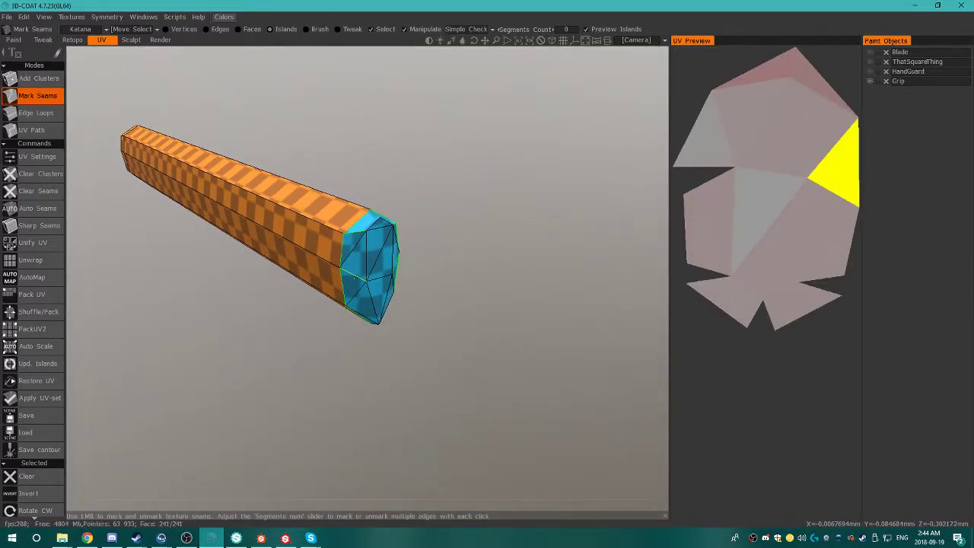
Mark a lengthwise seam along the grip's bottom edge and a seam loop separating the pommel-end cap from the shaft.
alt+drag(372, 274, 408, 252)
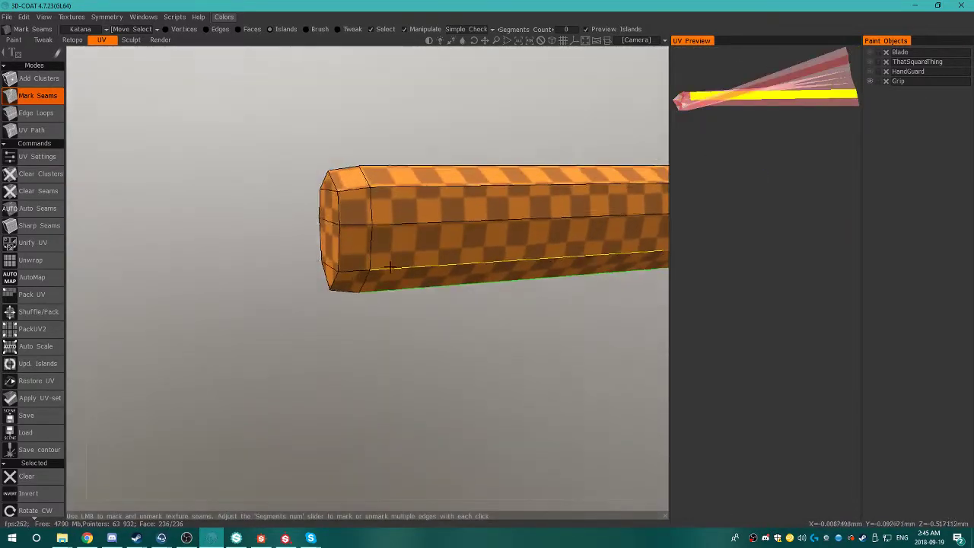
click(367, 259)
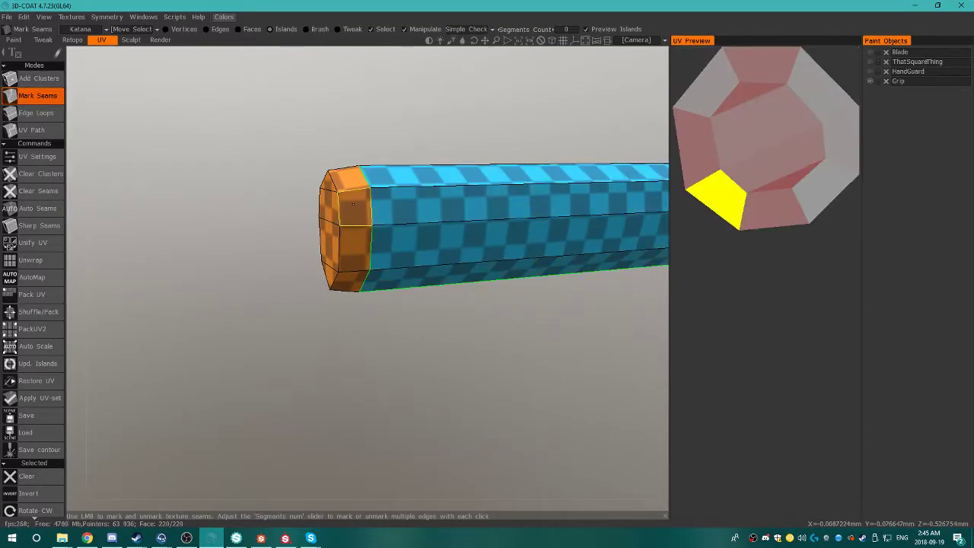
Mark the short corner edges around the pommel-end cap's side walls as seams so the walls unfold as tabs.
alt+drag(353, 204, 364, 302)
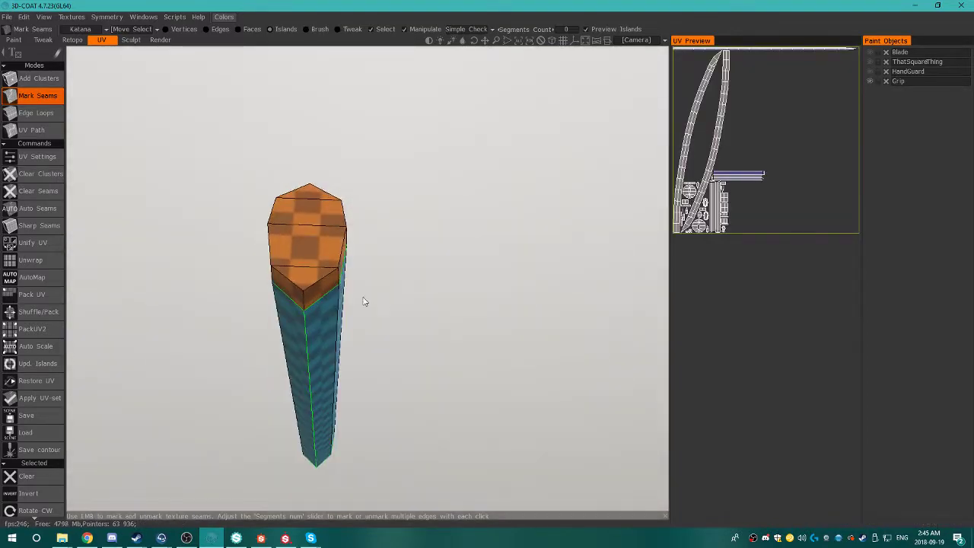
alt+drag(352, 242, 344, 291)
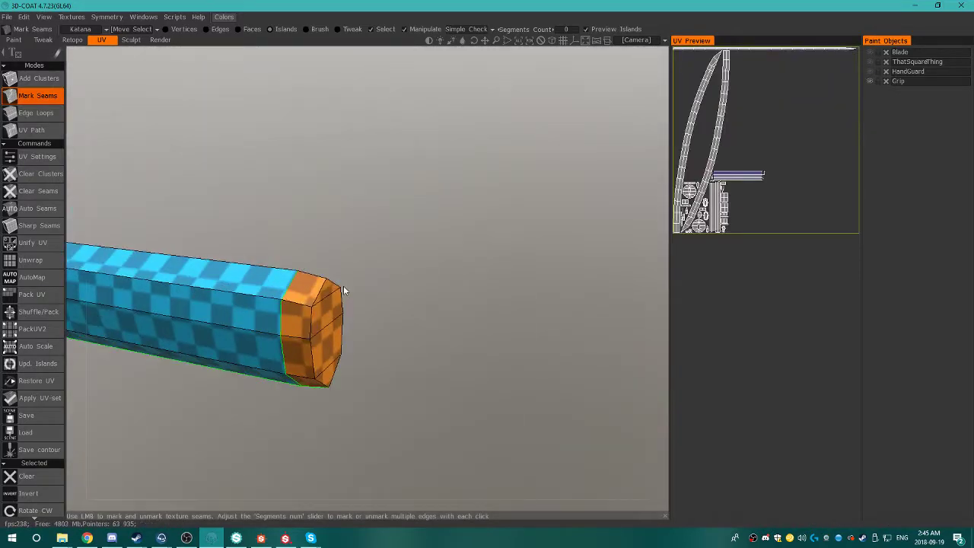
mouse_move(305, 297)
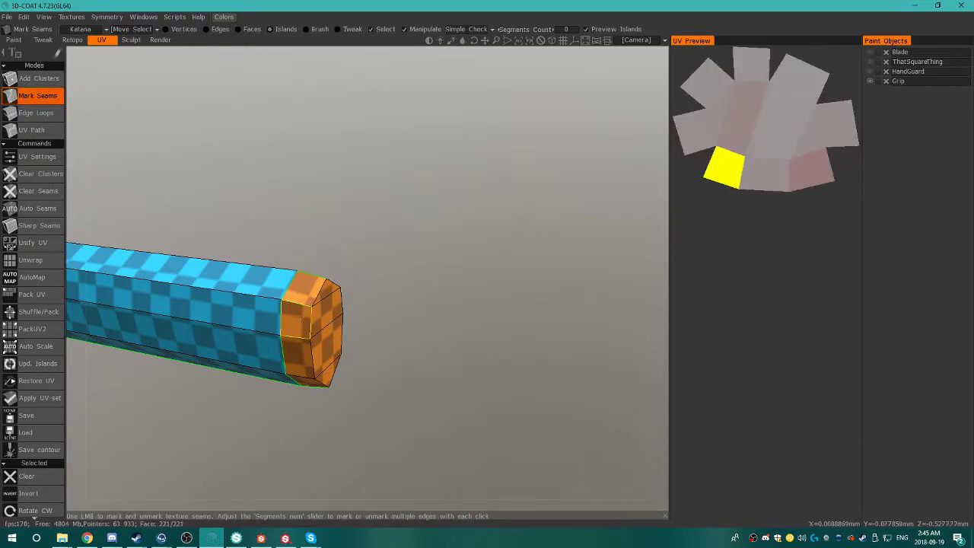
alt+drag(295, 331, 322, 327)
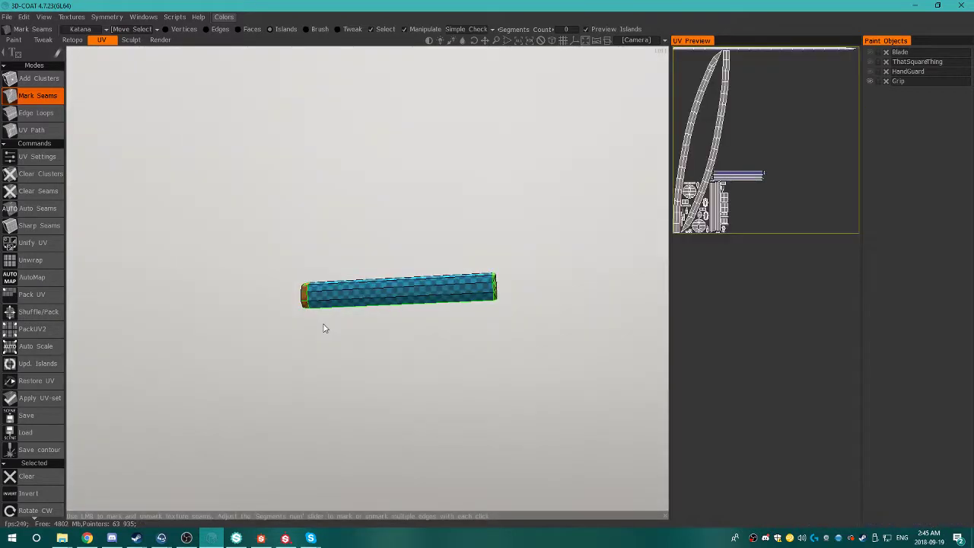
Show the HandGuard, ThatSquareThing and Blade objects together with the grip.
click(870, 71)
click(870, 62)
click(870, 51)
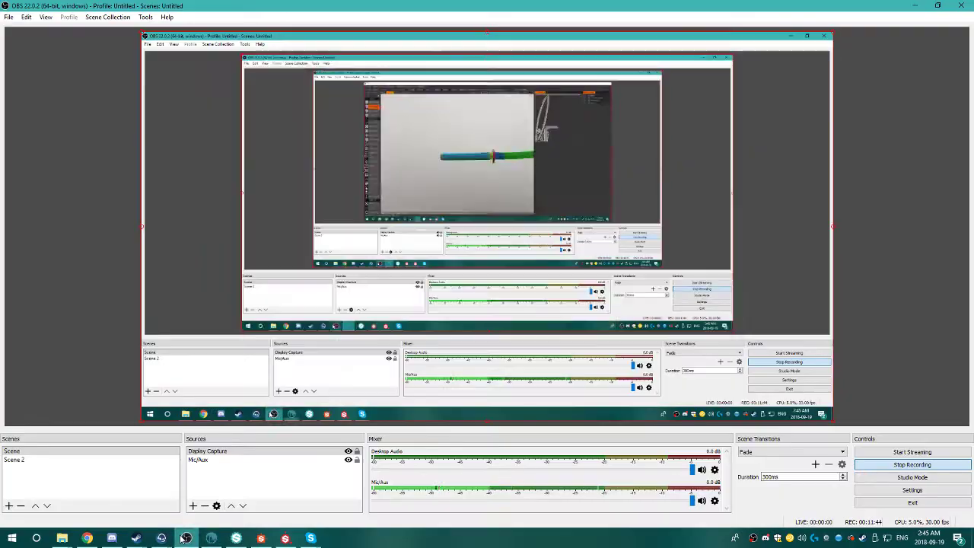
click(186, 538)
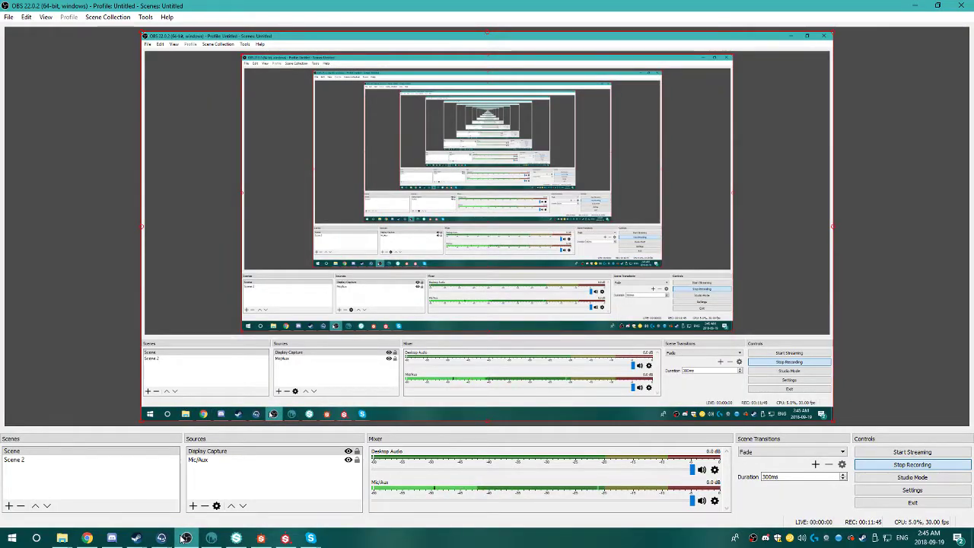
click(185, 539)
Unwrap the whole katana along its marked seams and pack the UV islands.
scroll(507, 347, up, 5)
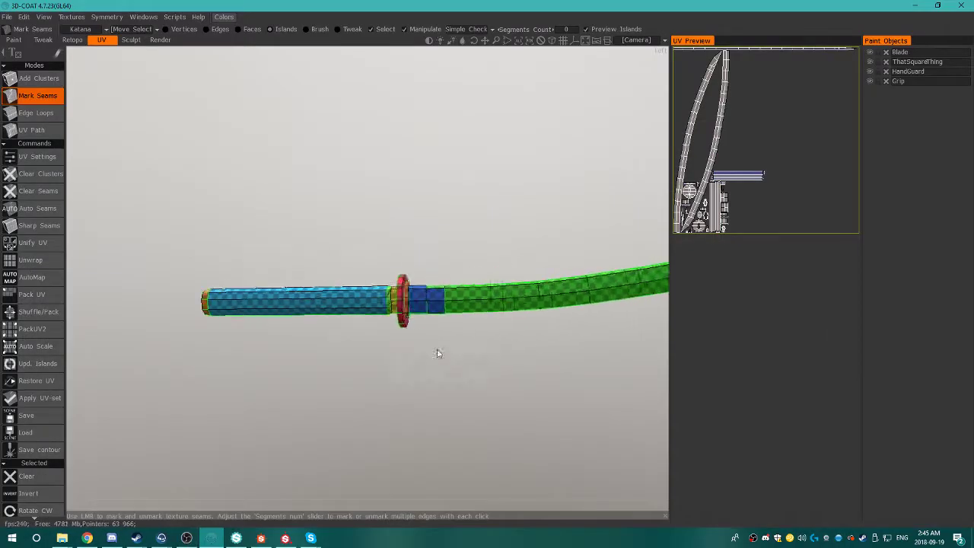
mouse_move(279, 369)
right_down()
mouse_move(357, 355)
mouse_move(373, 394)
mouse_move(358, 480)
mouse_move(343, 407)
mouse_move(261, 348)
mouse_move(391, 359)
mouse_move(323, 403)
mouse_move(152, 400)
mouse_move(228, 366)
mouse_move(294, 311)
mouse_move(354, 403)
mouse_move(328, 407)
mouse_move(278, 380)
mouse_move(315, 382)
mouse_move(261, 385)
mouse_move(332, 367)
right_up()
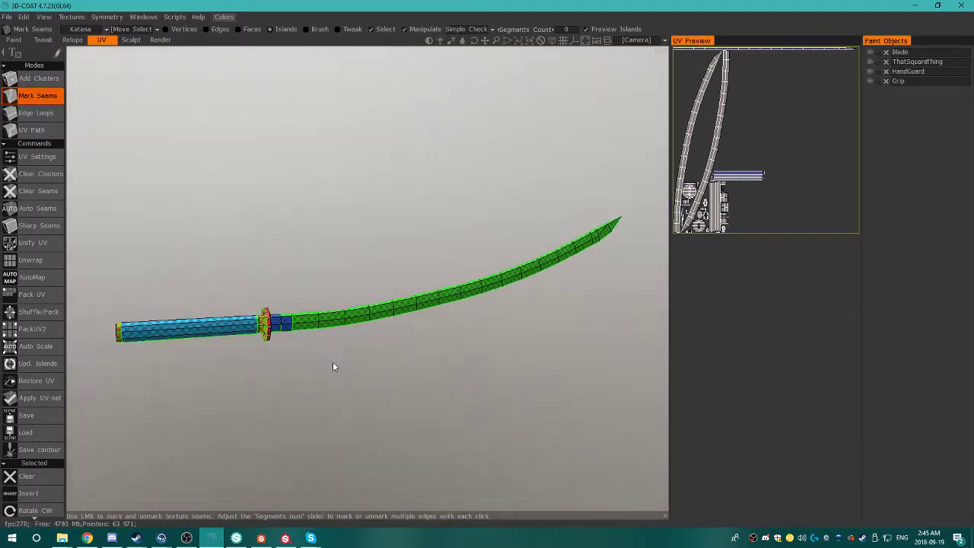
click(30, 260)
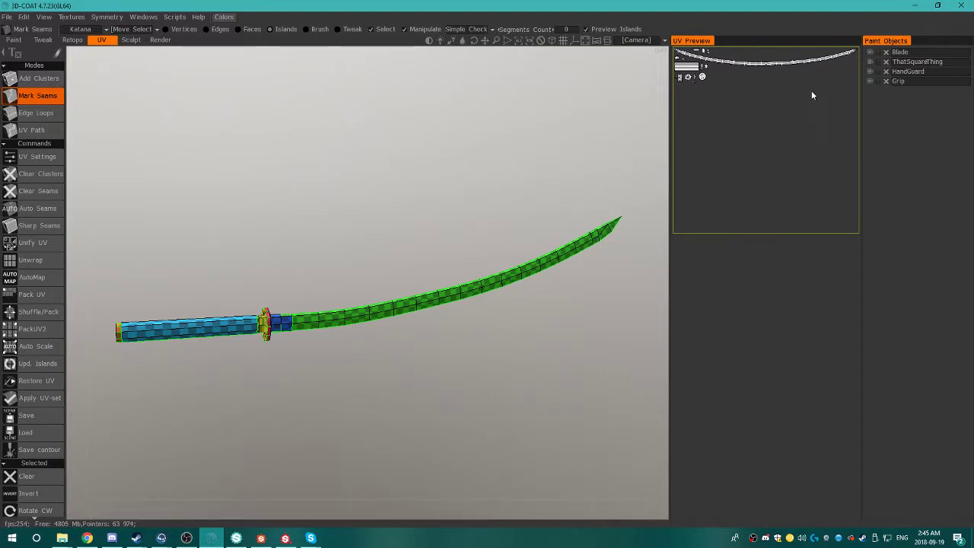
click(34, 295)
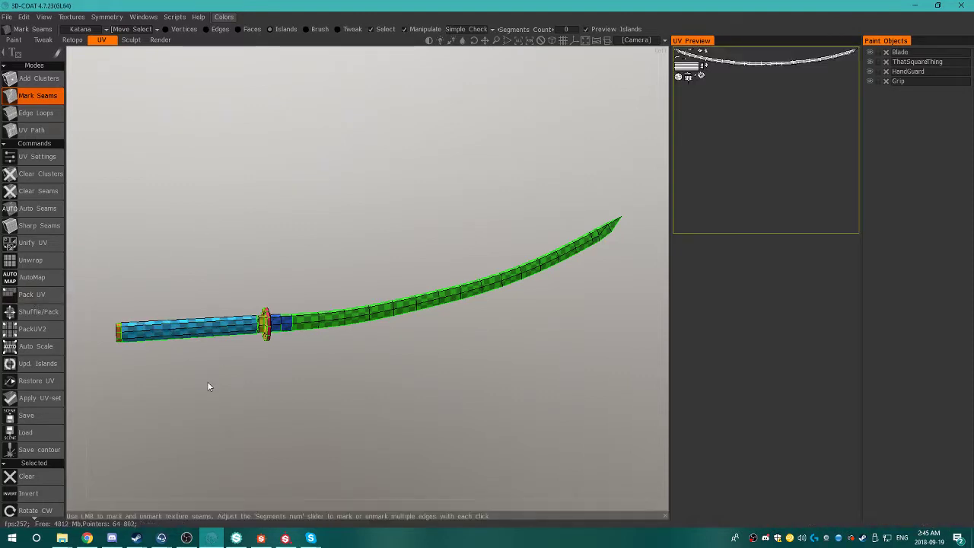
Apply the UV set to the katana and accept that the operation is irreversible.
click(42, 398)
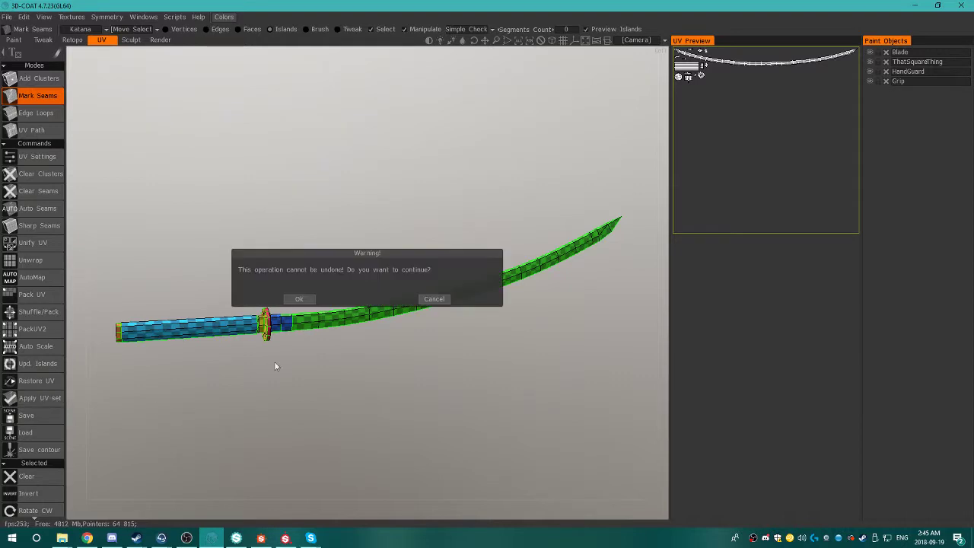
click(300, 298)
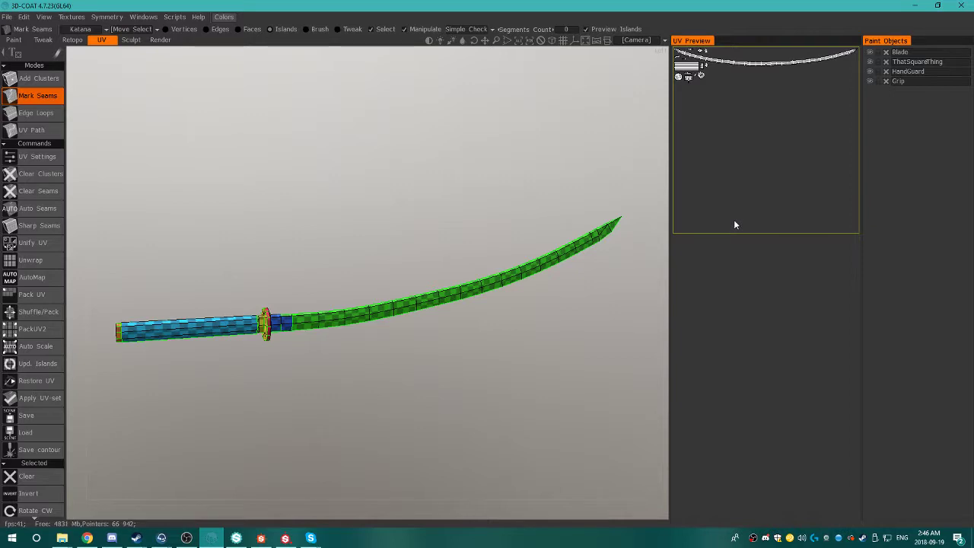
Save the project as Katana_Cut in 3b format in New folder on the Desktop.
click(7, 16)
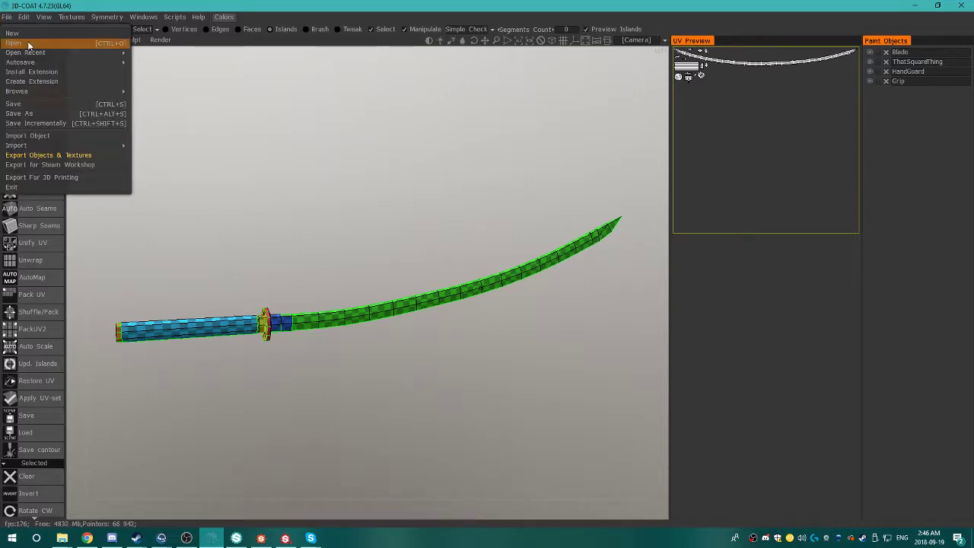
click(27, 114)
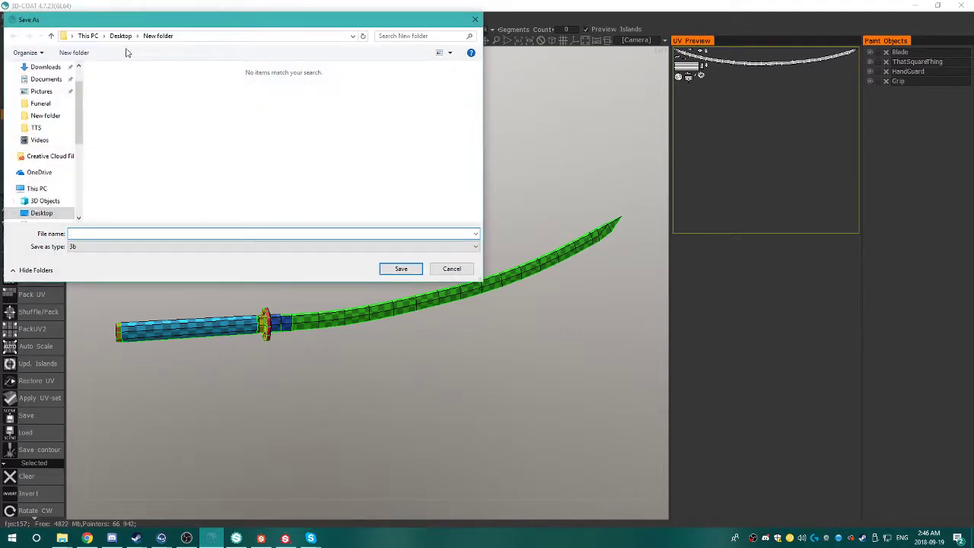
text(Ka)
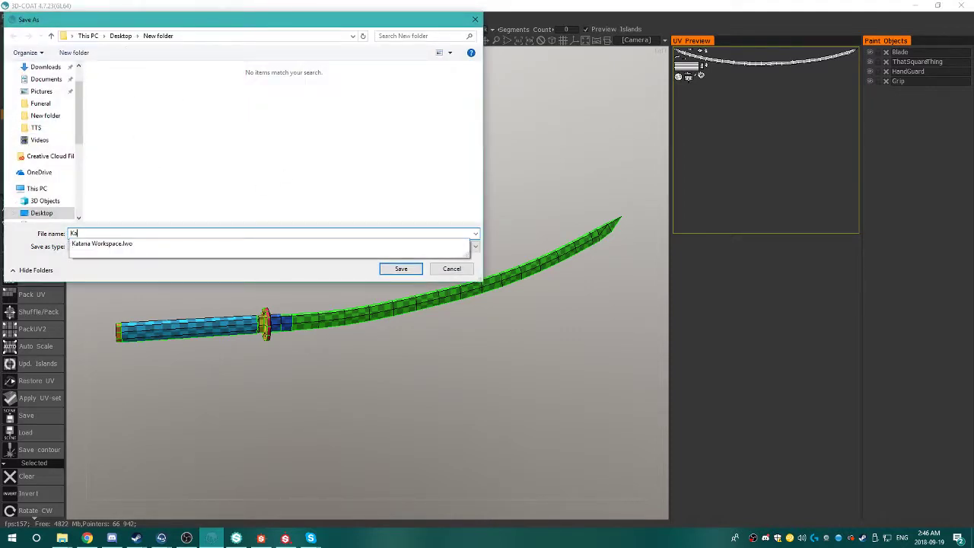
text(tana_Cut)
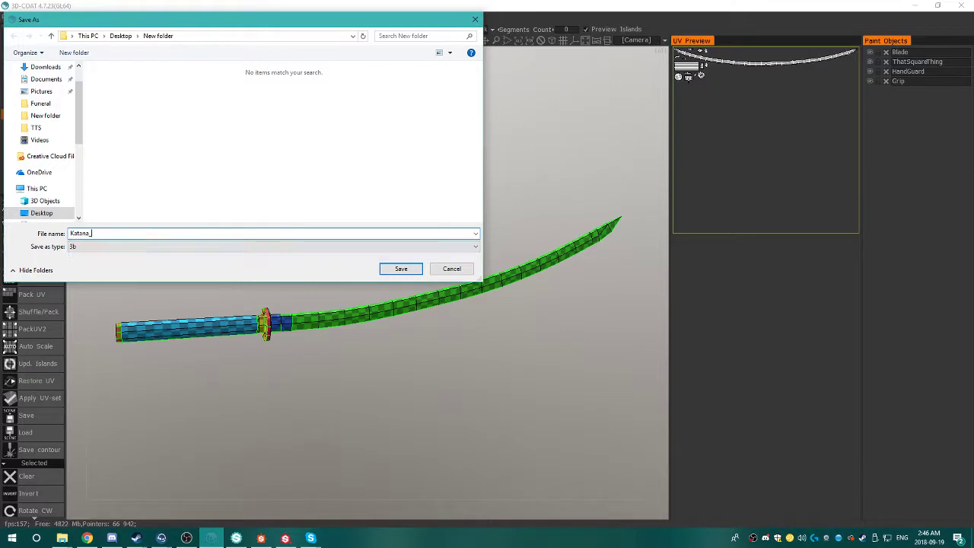
click(404, 269)
Start exporting the objects and textures and name the output mesh file Katana_Cut.
click(6, 16)
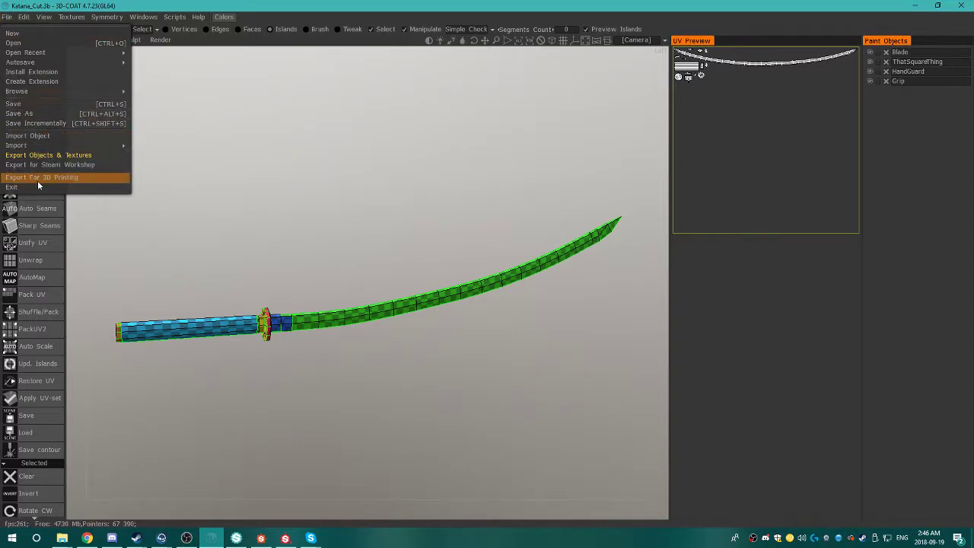
click(53, 155)
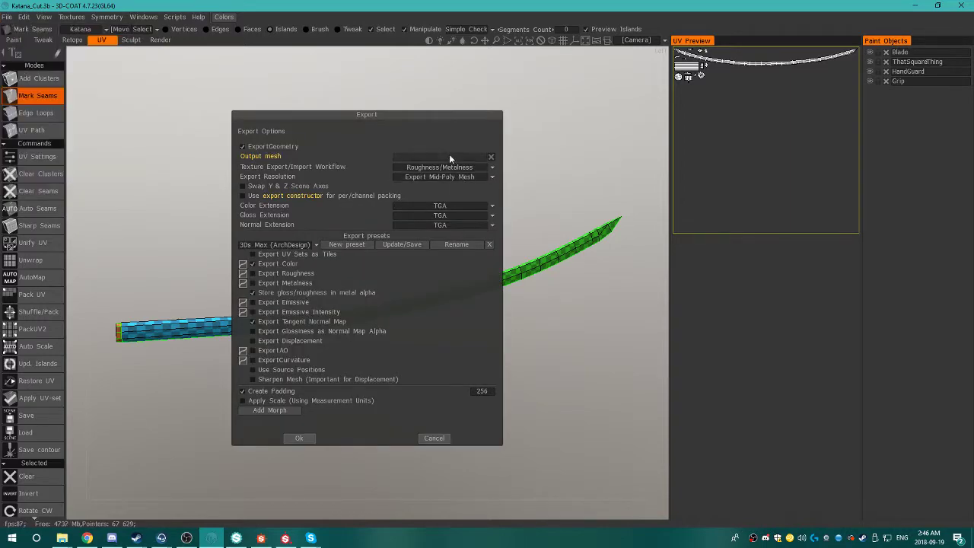
click(449, 156)
text(Katana)
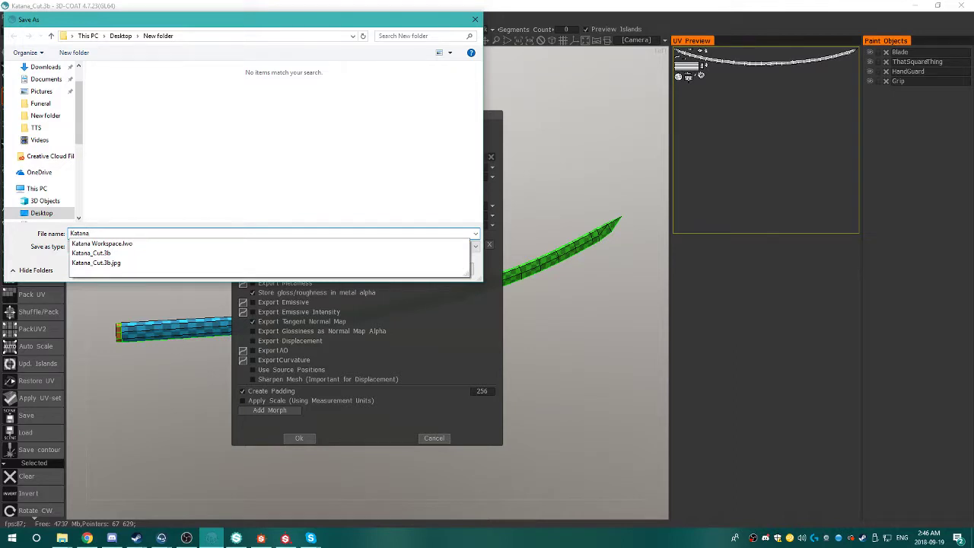
text(_)
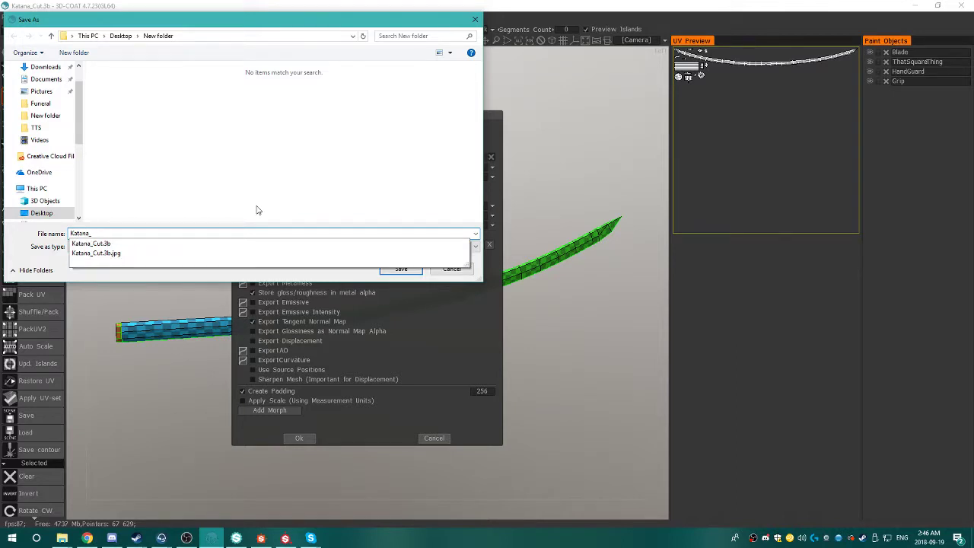
text(Kut)
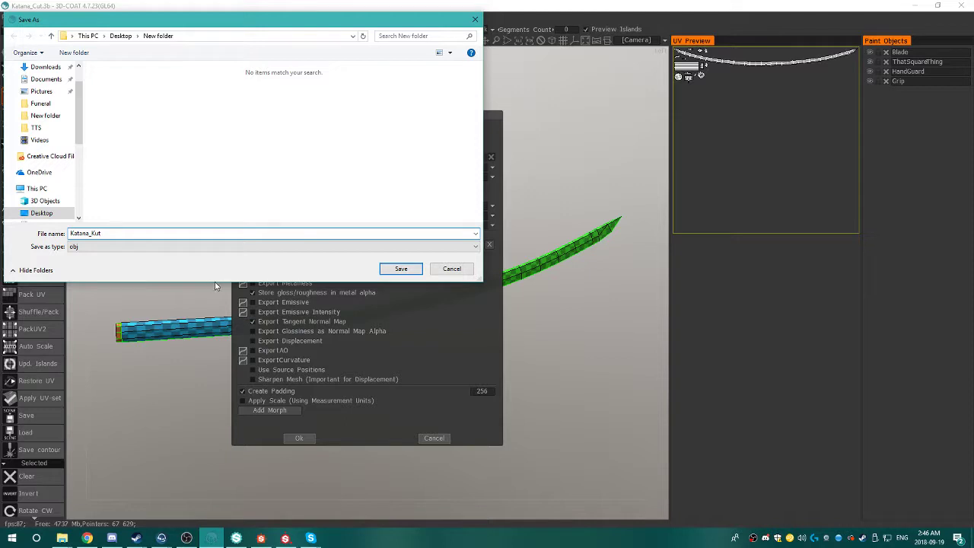
key(BackSpace)
key(BackSpace)
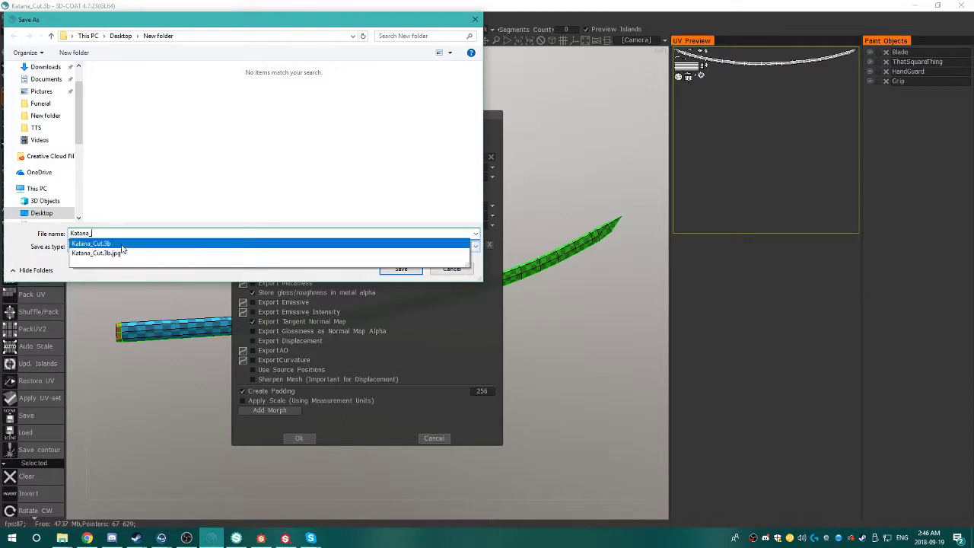
text(Cut)
Set the output mesh format to fbx, save the file choice and run the export.
click(195, 245)
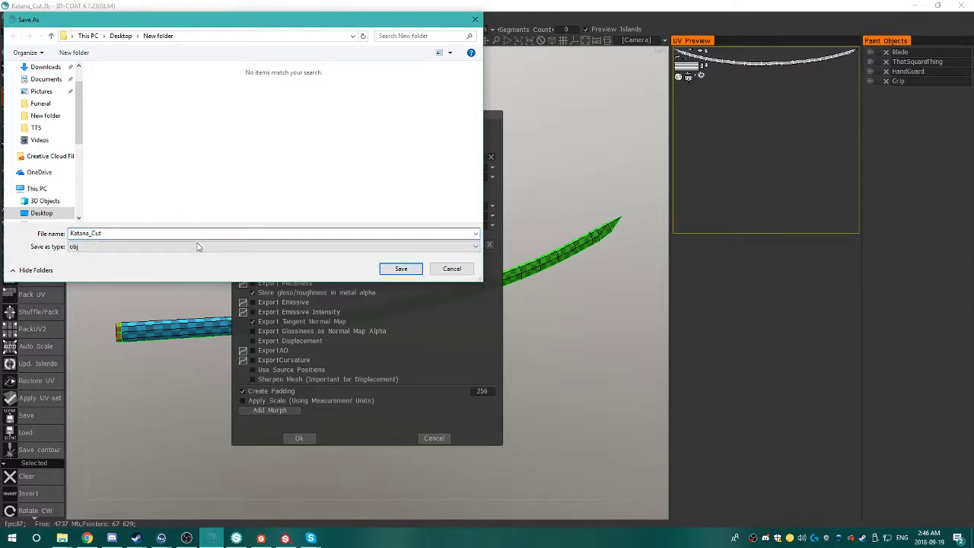
click(190, 247)
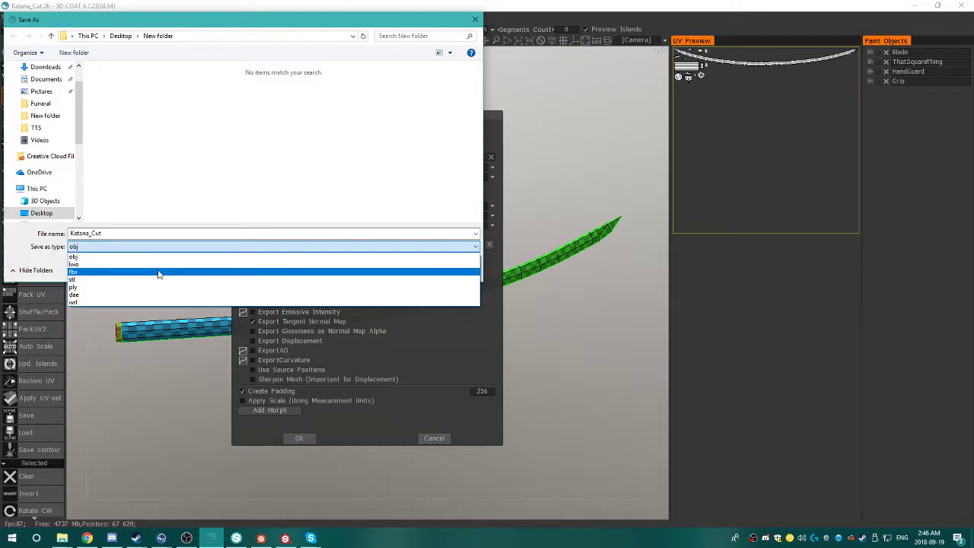
click(158, 272)
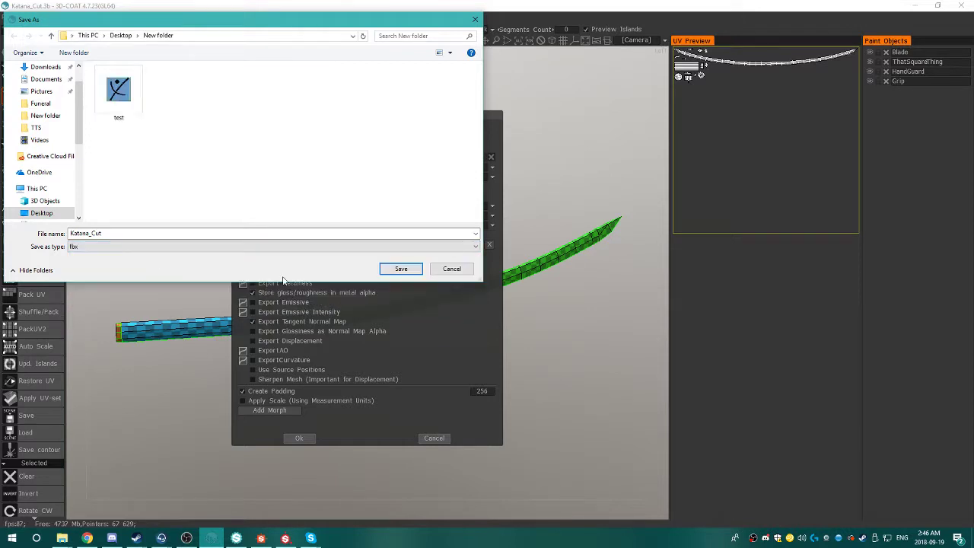
click(401, 270)
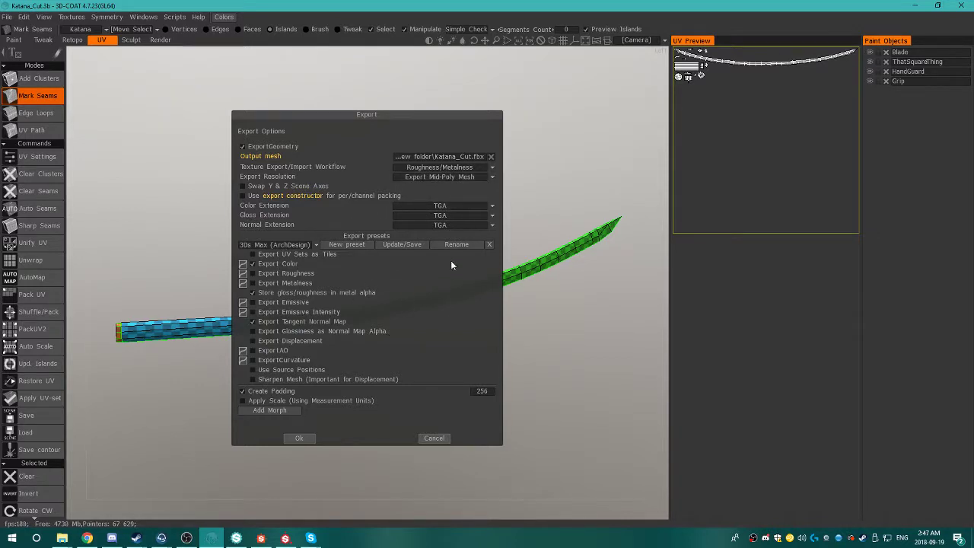
click(299, 440)
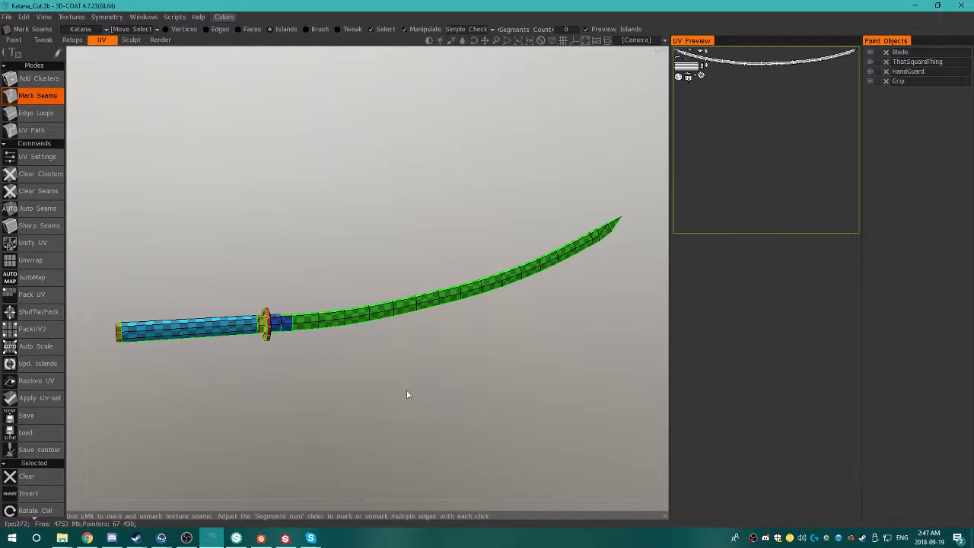
drag(407, 393, 390, 358)
Switch to Substance Painter and start a new project.
click(289, 539)
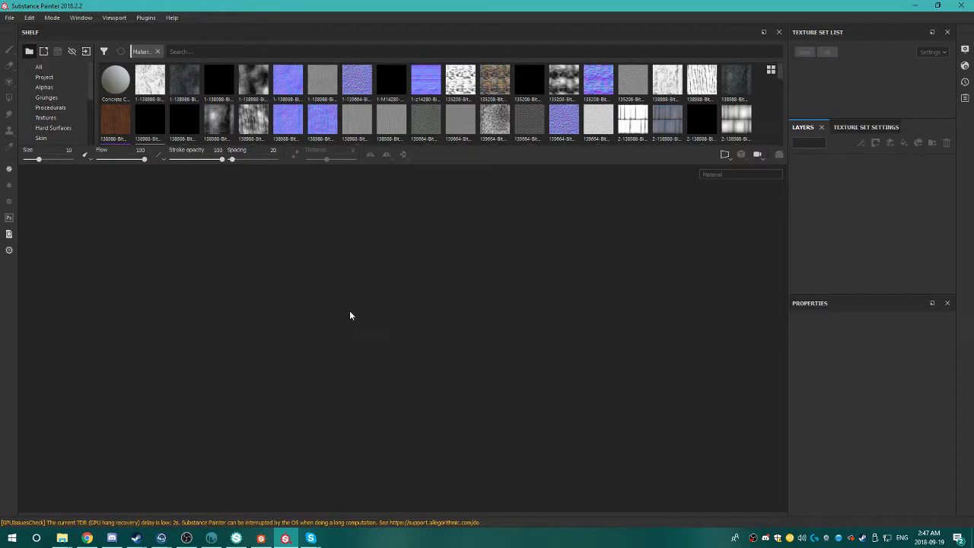
click(261, 538)
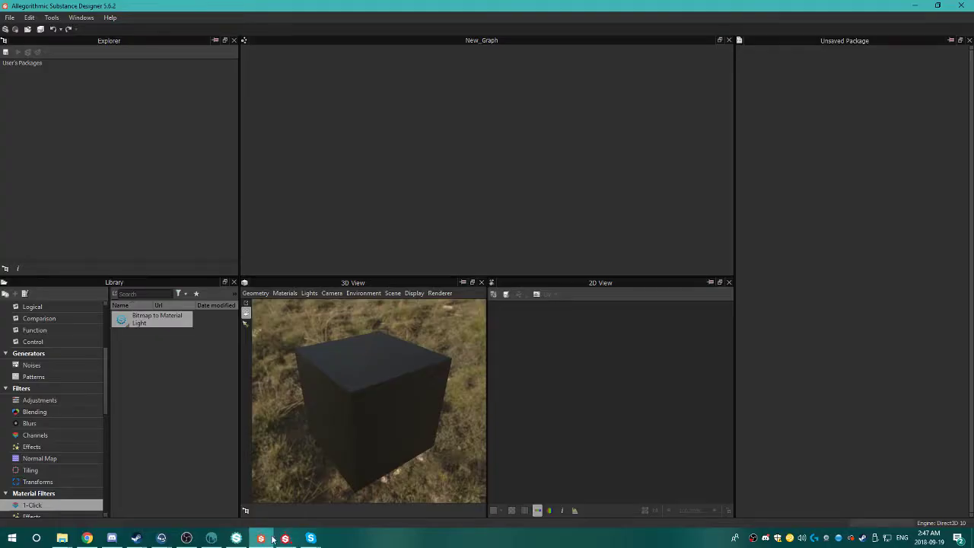
click(285, 538)
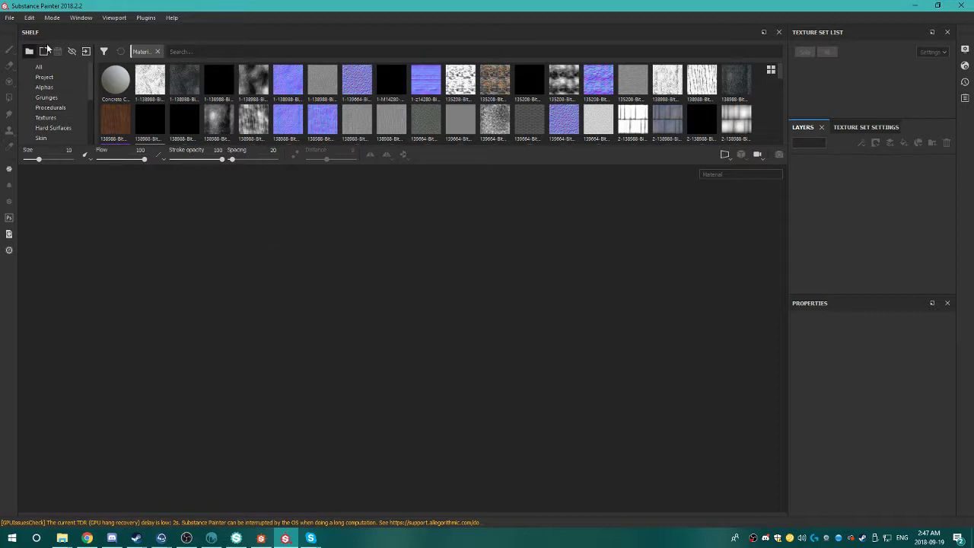
click(12, 18)
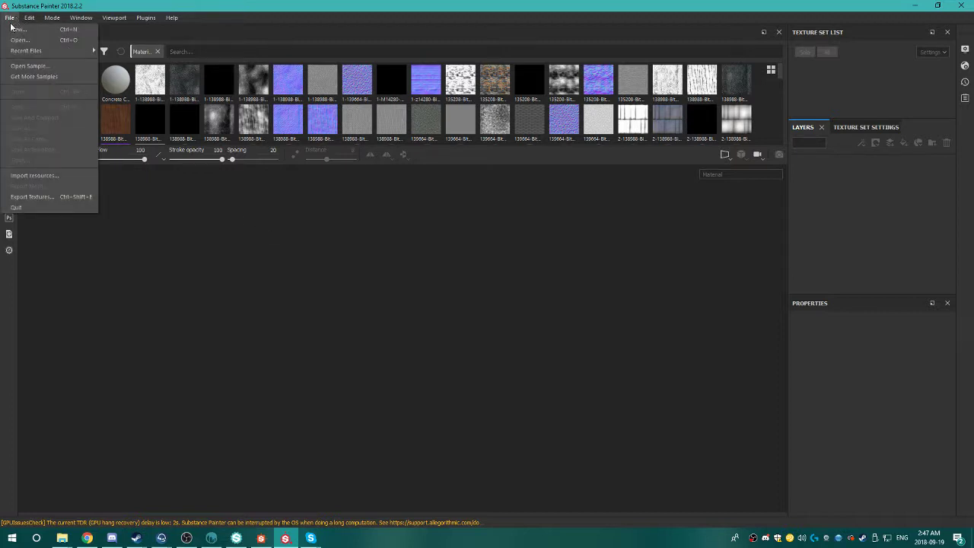
click(15, 29)
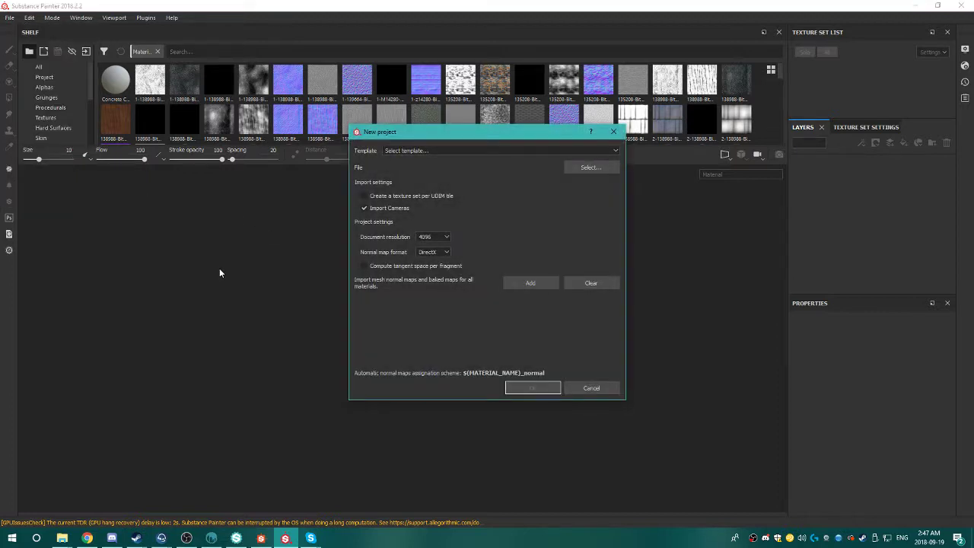
Choose the Katana_Cut.fbx mesh and create the project without a template, keeping the default settings.
click(617, 152)
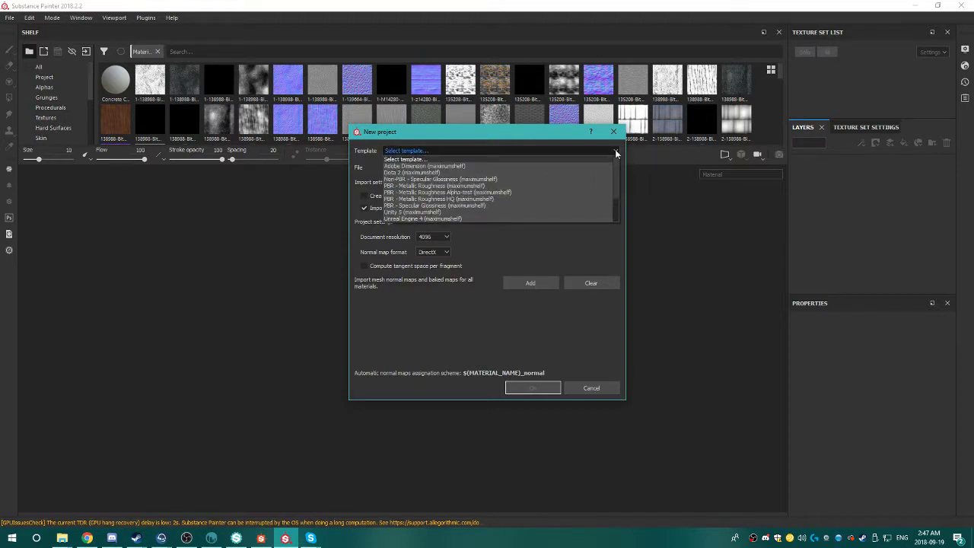
click(616, 152)
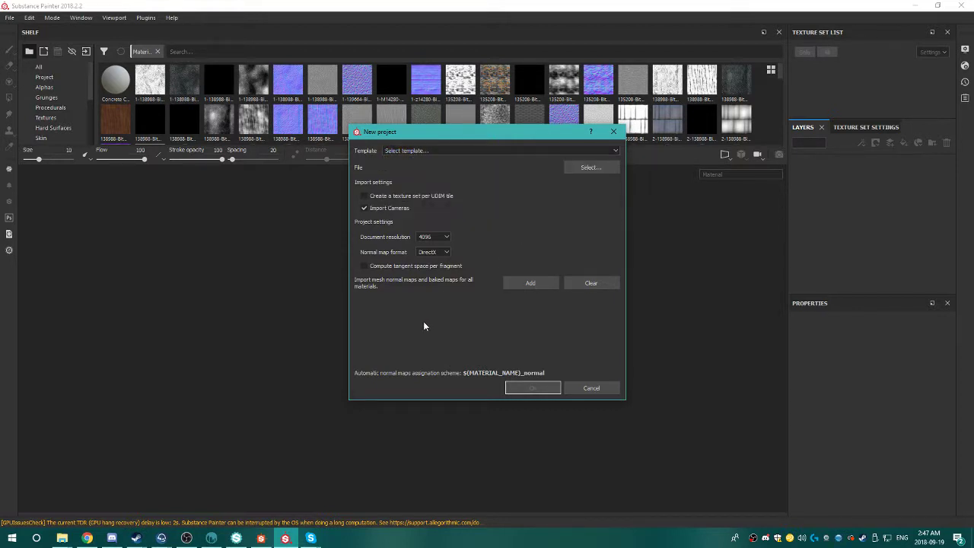
click(591, 167)
click(495, 230)
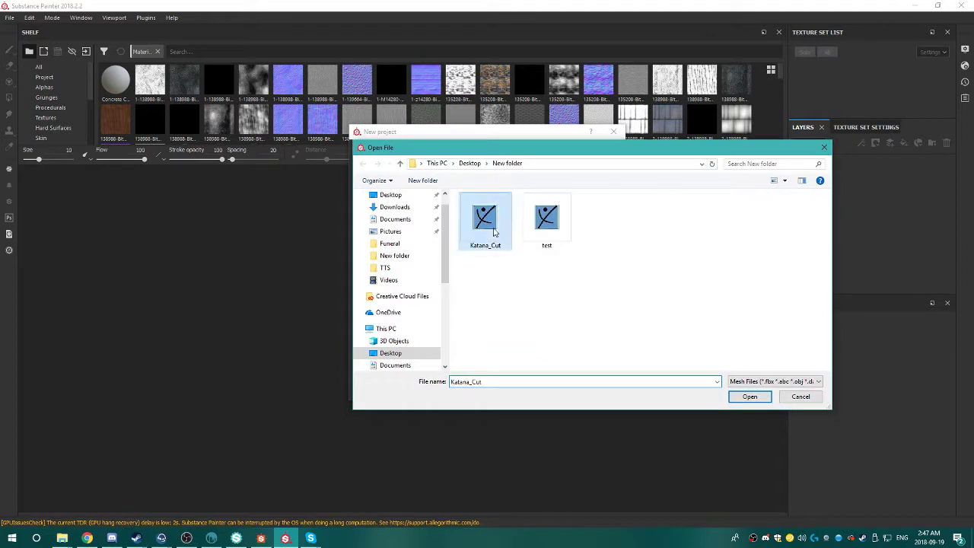
click(746, 397)
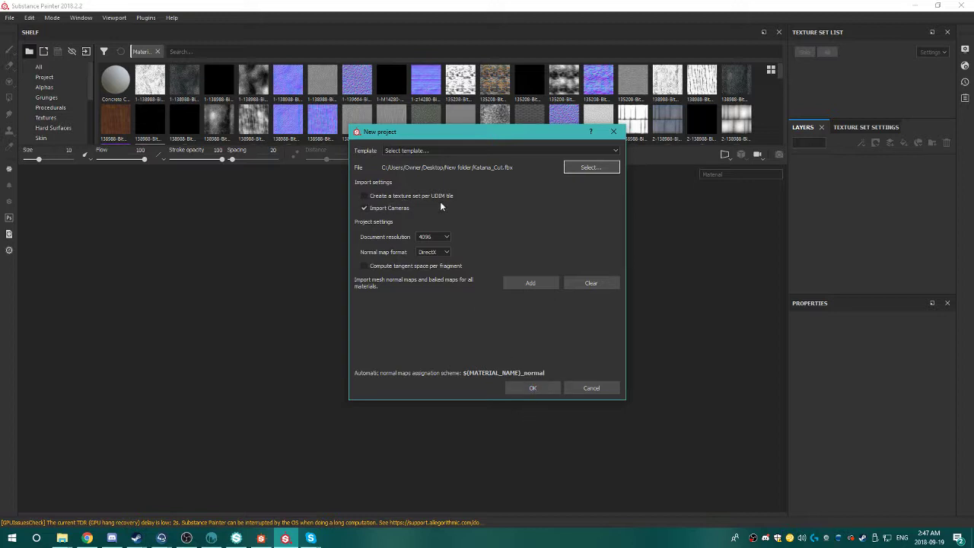
click(533, 388)
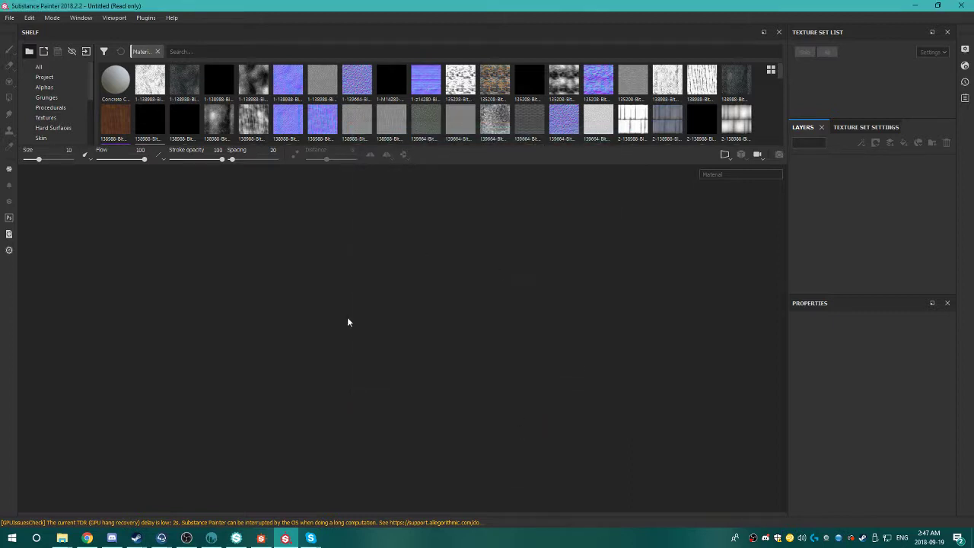
Toggle the Default texture set's visibility to identify its part and rename the set Blade.
mouse_move(490, 350)
alt+mouse_down()
mouse_move(152, 350)
mouse_move(316, 304)
mouse_move(653, 374)
mouse_move(803, 356)
mouse_move(317, 342)
mouse_move(533, 327)
mouse_move(598, 348)
mouse_move(638, 261)
mouse_move(276, 306)
mouse_move(187, 404)
mouse_move(66, 400)
mouse_move(35, 350)
mouse_move(18, 354)
mouse_move(198, 346)
mouse_move(272, 314)
mouse_move(279, 384)
mouse_move(578, 348)
mouse_move(672, 348)
mouse_move(164, 301)
mouse_move(89, 373)
mouse_move(137, 429)
mouse_move(251, 381)
mouse_move(273, 313)
mouse_move(241, 328)
alt+mouse_up()
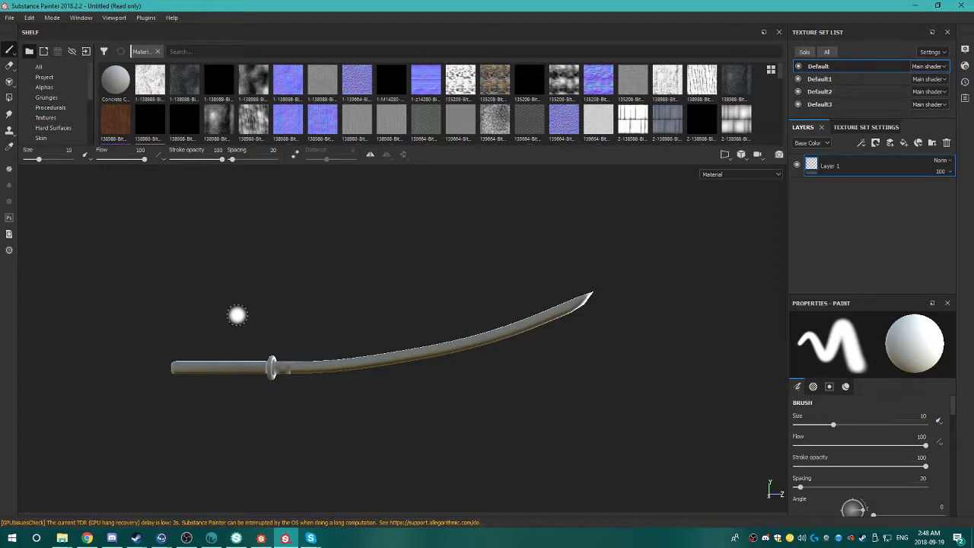
click(798, 68)
click(799, 67)
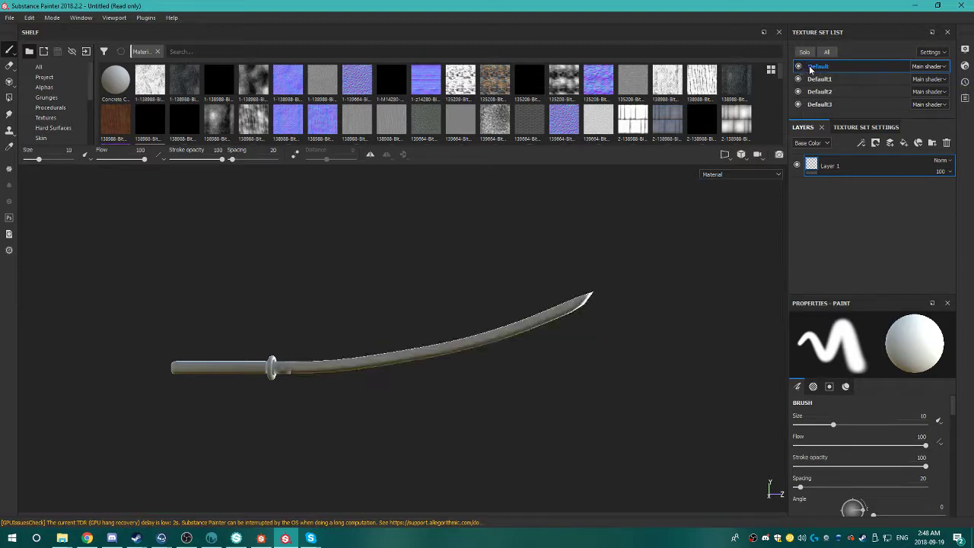
double_click(819, 66)
text(Blade)
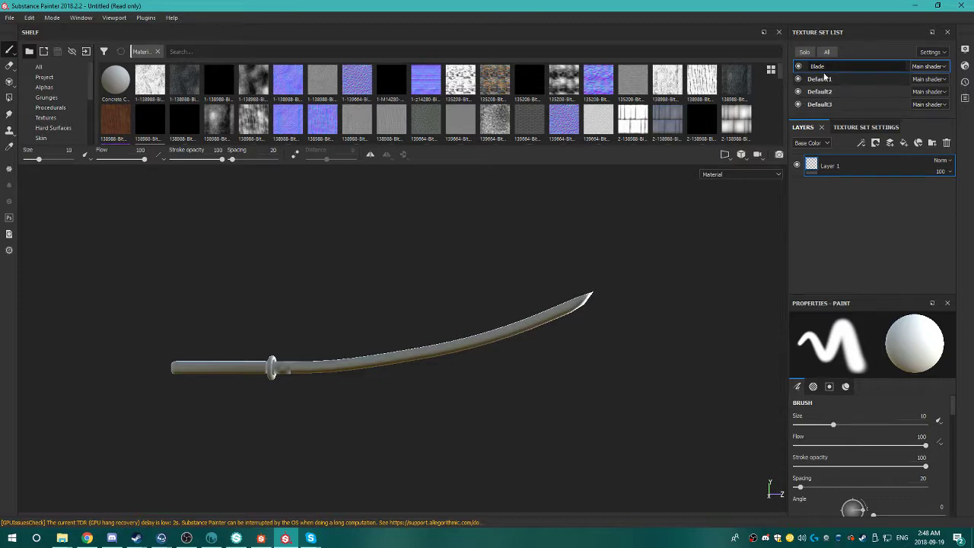
key(Return)
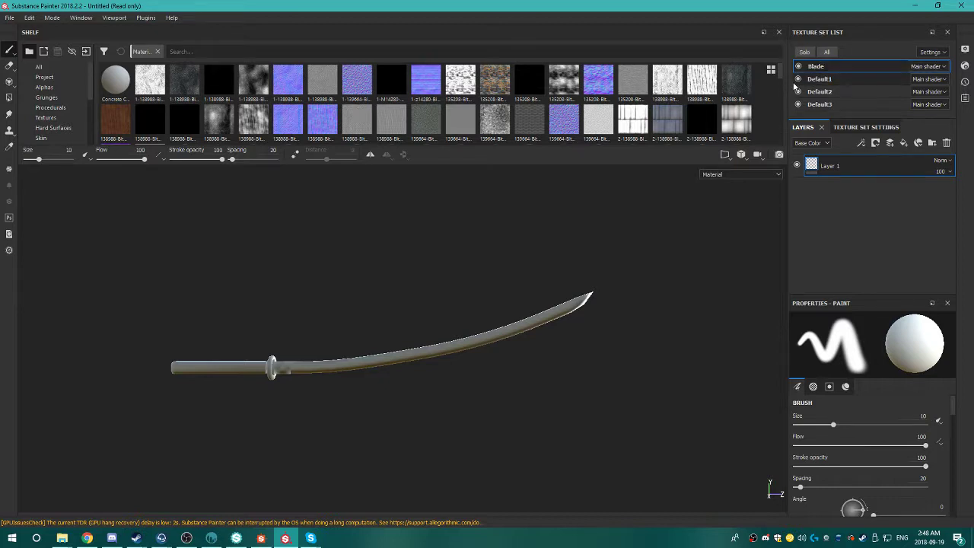
Toggle the Default1 texture set's visibility to identify its part and rename the set Square_Thingy.
click(802, 78)
click(800, 79)
double_click(816, 80)
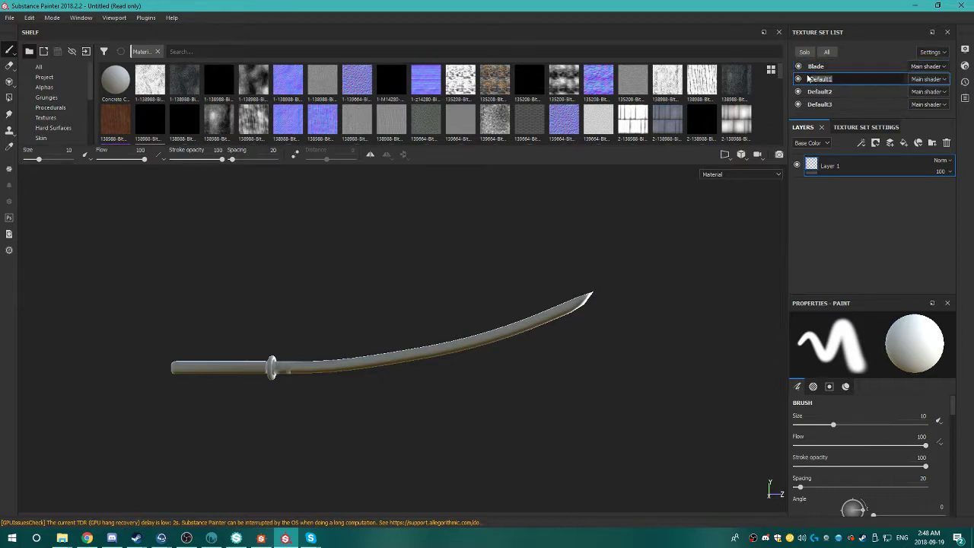
text(Square Thingy)
key(BackSpace)
key(BackSpace)
key(BackSpace)
key(BackSpace)
key(BackSpace)
key(BackSpace)
text(_Thingy)
key(Return)
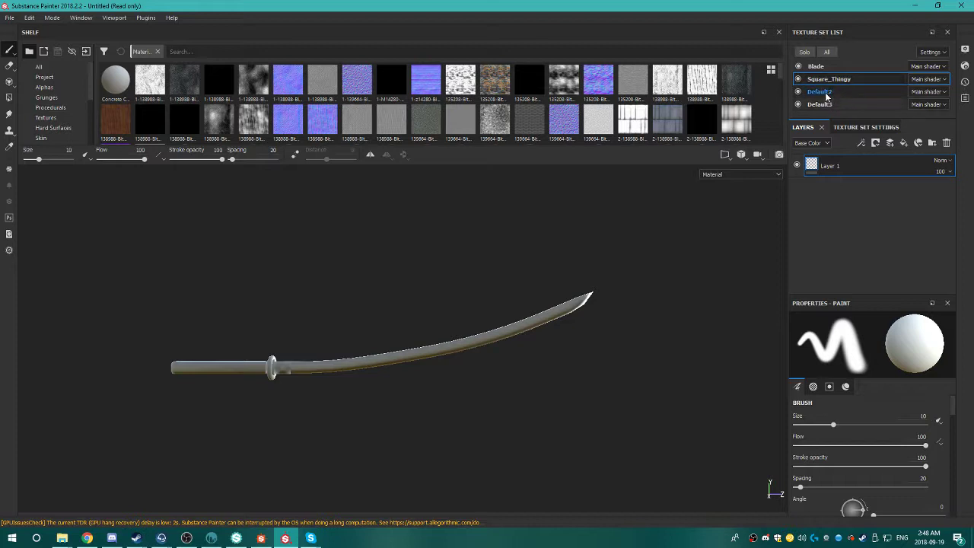
Rename the Default2 texture set Guard and the Default3 texture set Handle.
click(826, 95)
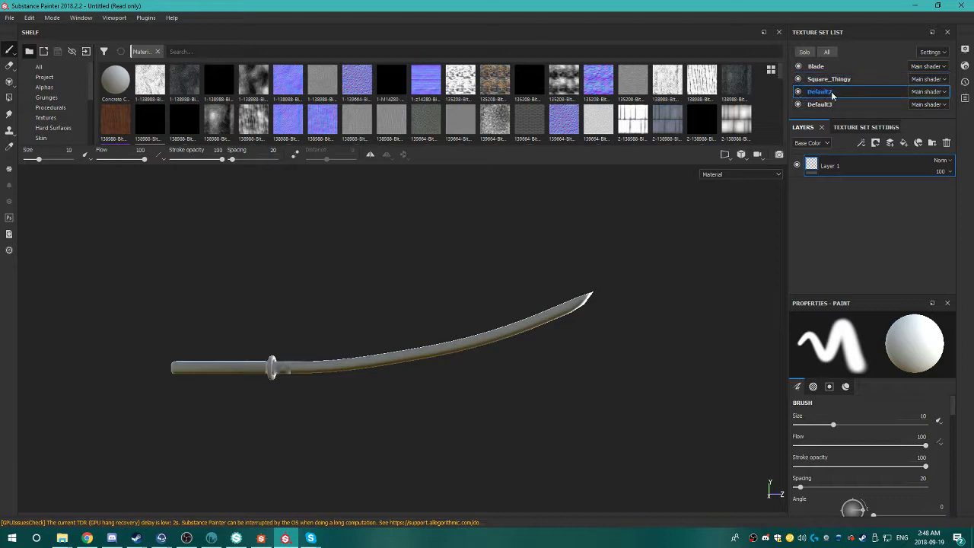
double_click(830, 91)
text(Guard)
double_click(811, 105)
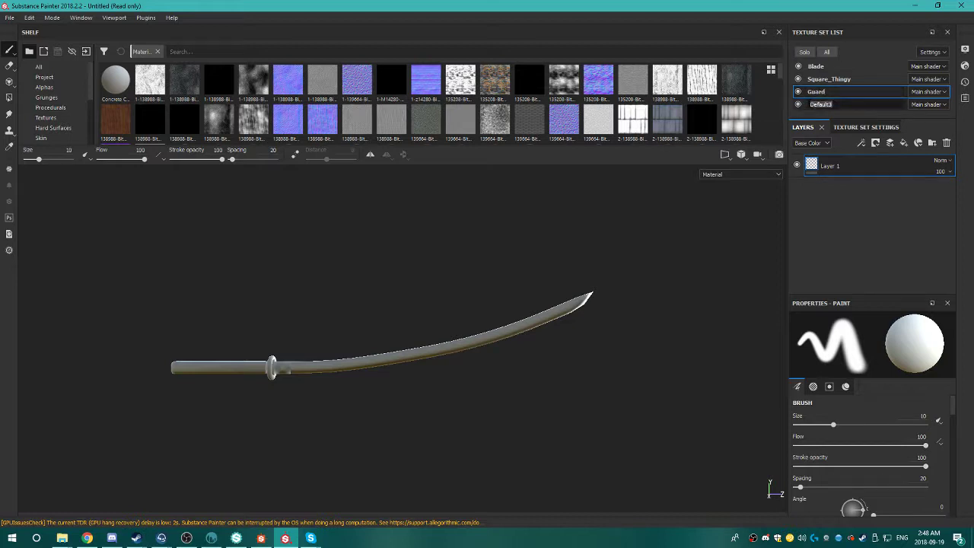
text(Handle)
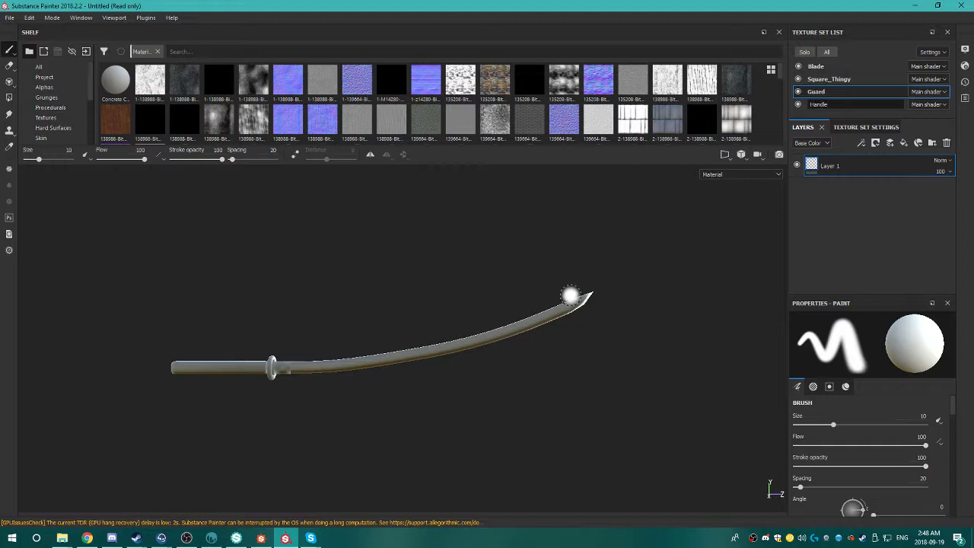
key(Return)
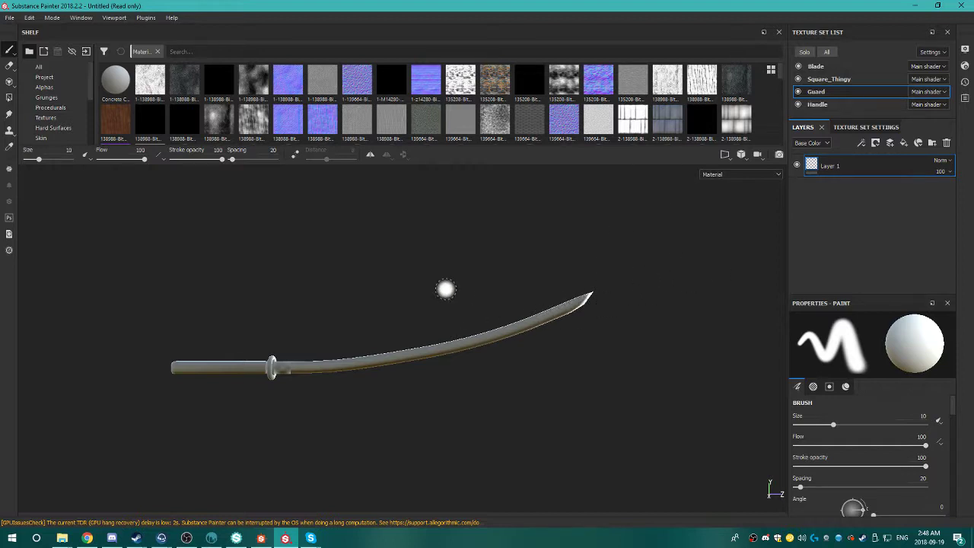
Browse the shelf's smart materials for ones that could suit the katana.
mouse_move(357, 315)
alt+mouse_down()
mouse_move(511, 319)
mouse_move(362, 299)
mouse_move(209, 322)
mouse_move(326, 342)
alt+mouse_up()
scroll(70, 110, down, 2)
scroll(70, 110, down, 2)
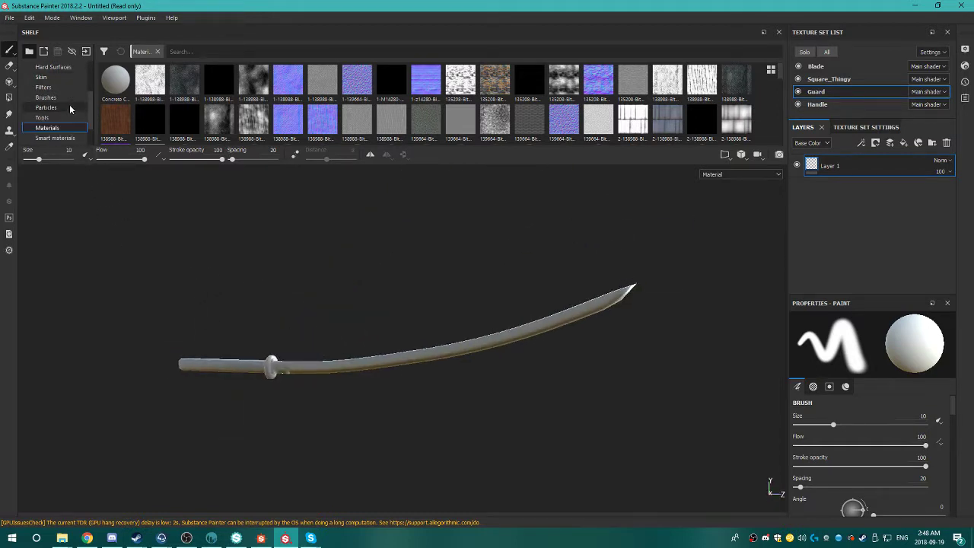
click(57, 107)
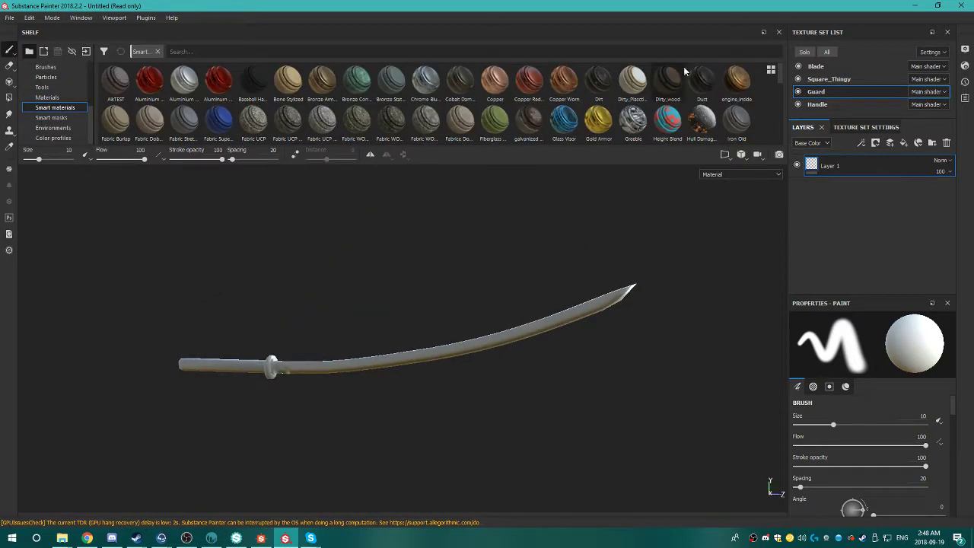
scroll(552, 107, down, 3)
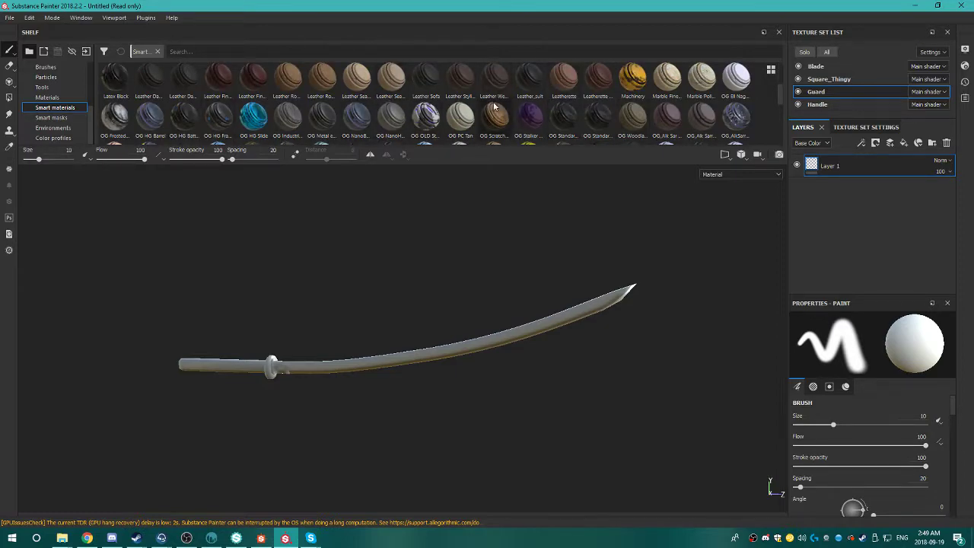
scroll(493, 107, down, 6)
scroll(493, 106, up, 5)
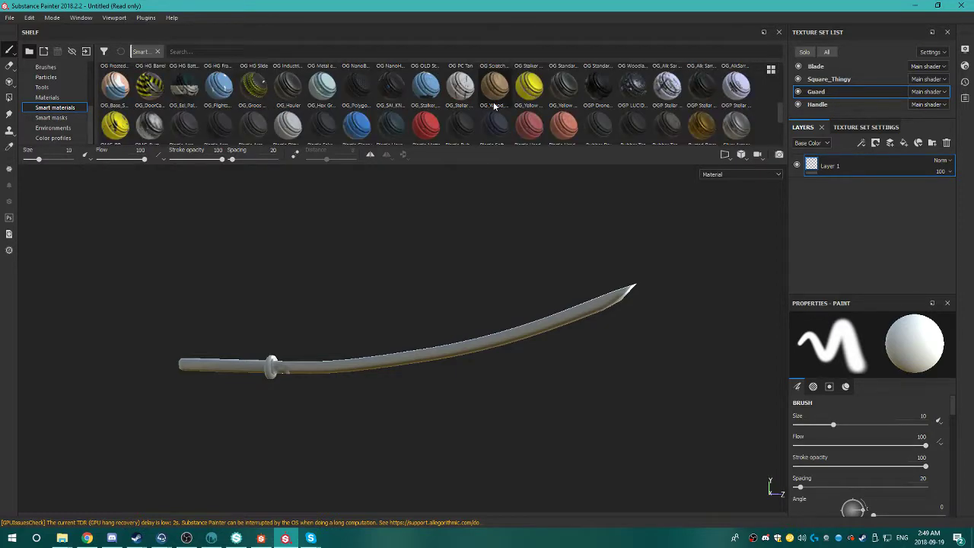
scroll(493, 107, up, 2)
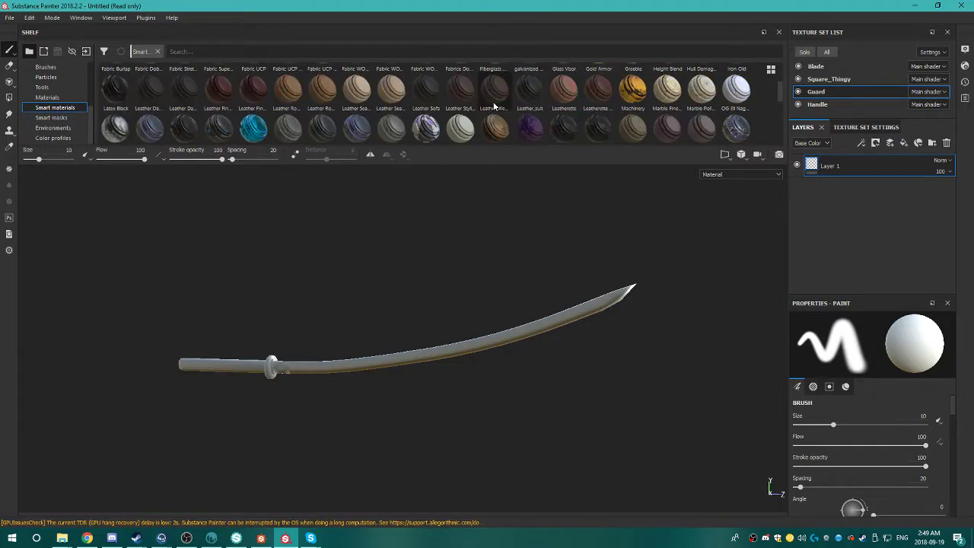
scroll(494, 106, up, 1)
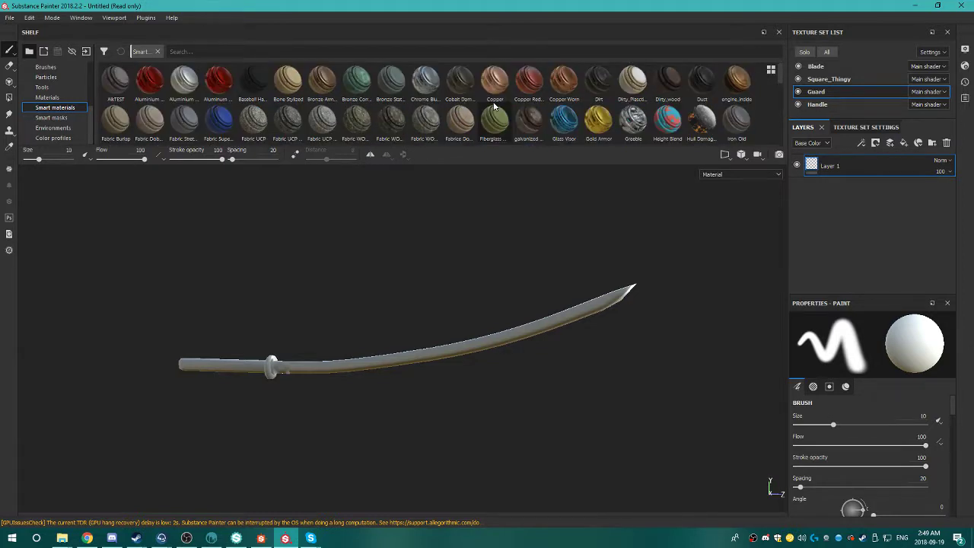
Find metal_chainmail_height among the regular materials and try to apply it to the katana's blade.
click(46, 97)
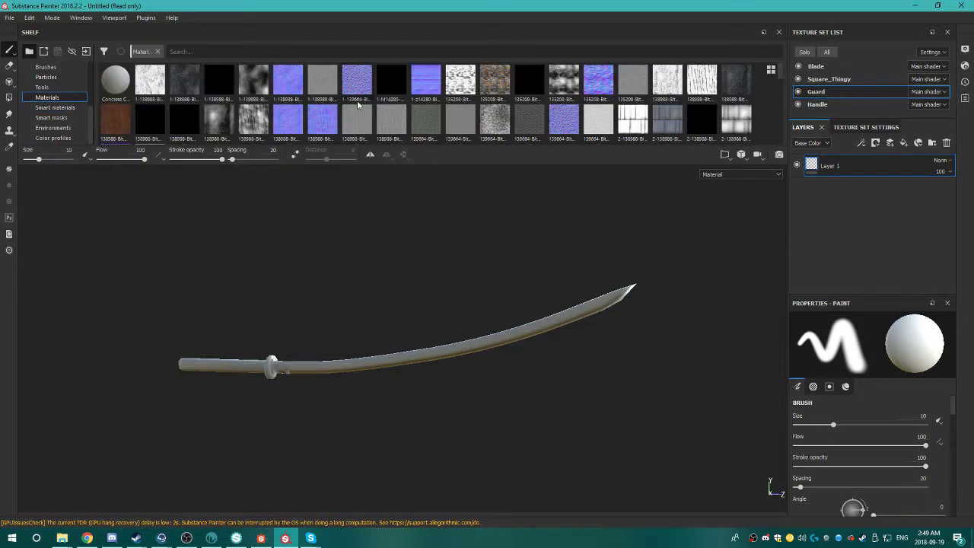
scroll(423, 118, down, 2)
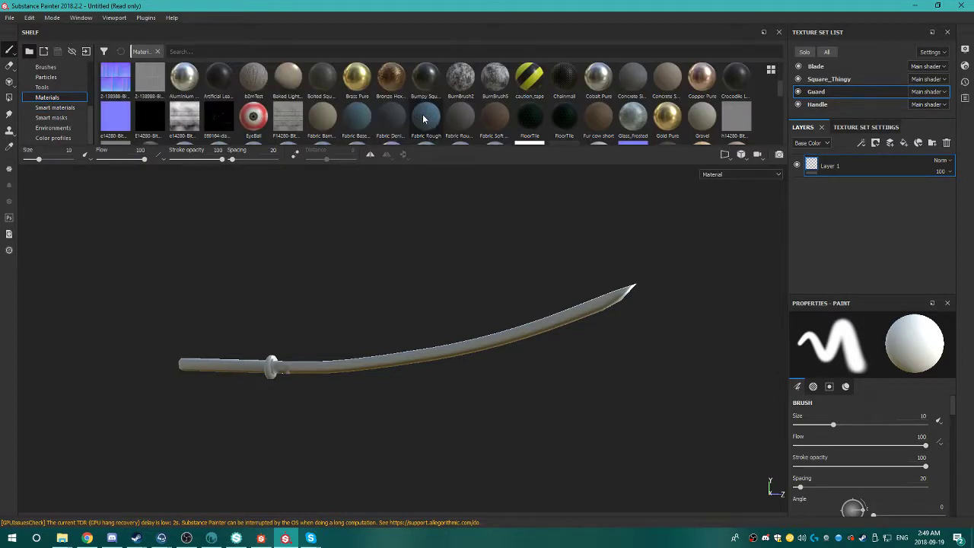
scroll(423, 118, down, 2)
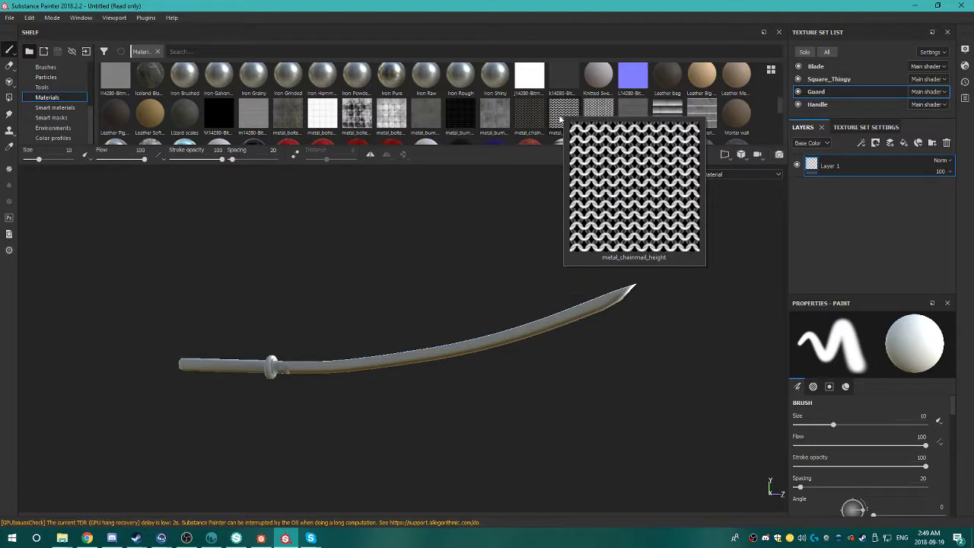
drag(564, 114, 478, 347)
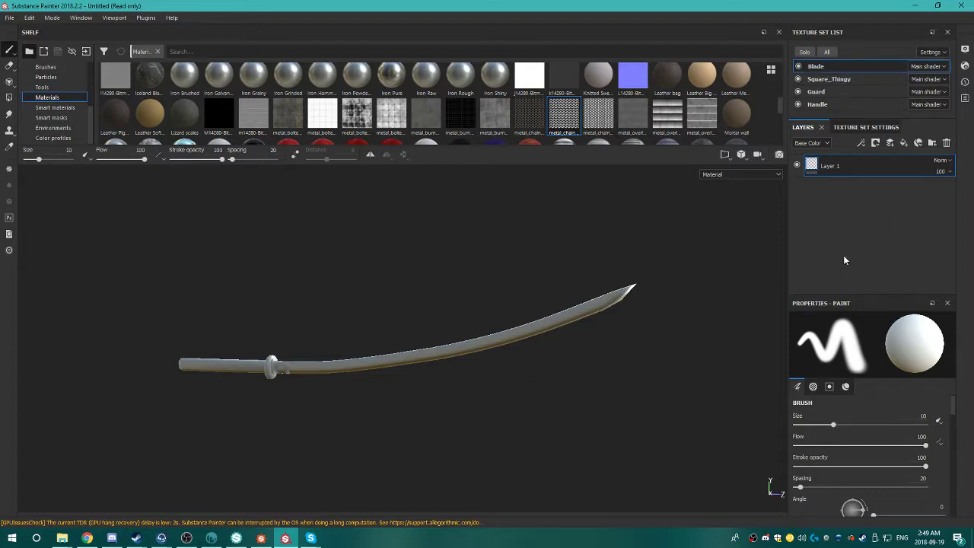
Add a fill layer to the Blade texture set and try to assign metal_chainmail_height to it.
click(858, 128)
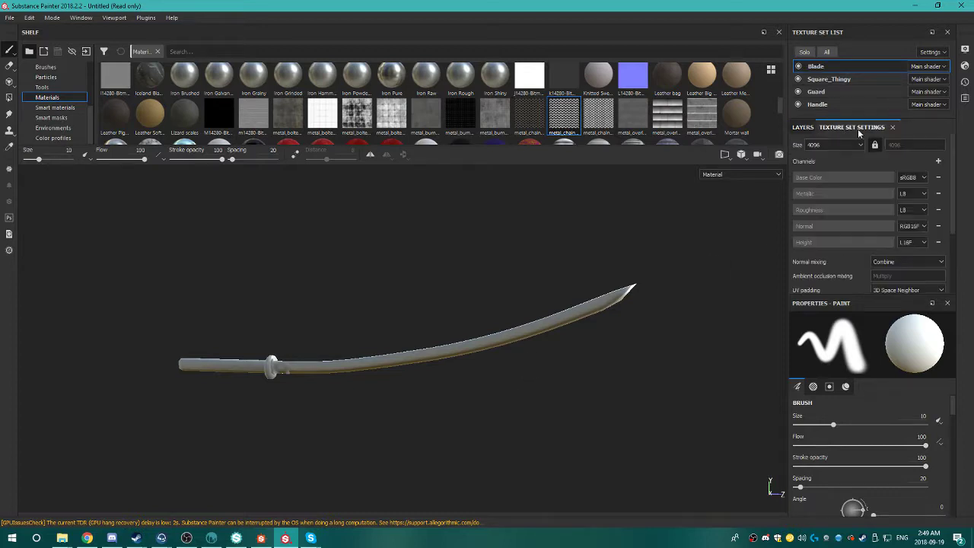
click(807, 128)
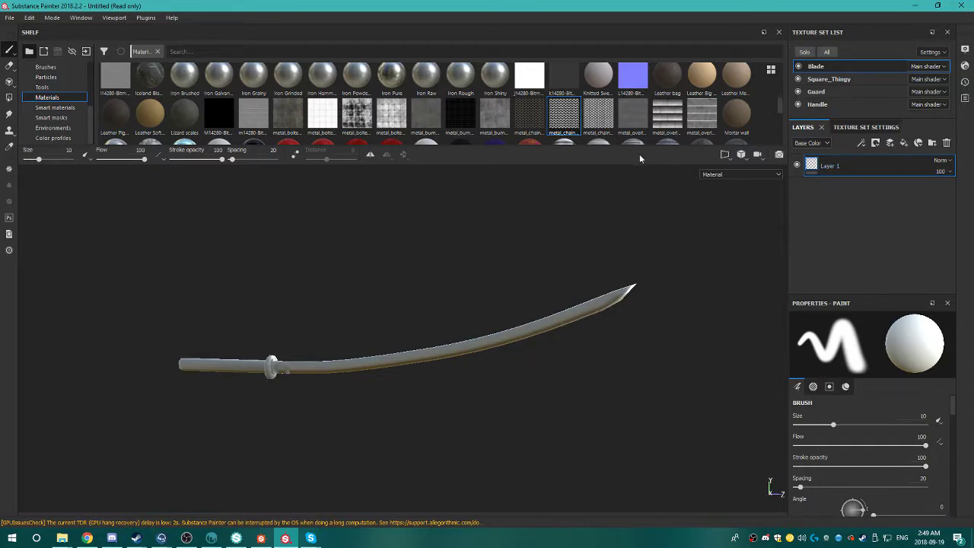
double_click(854, 172)
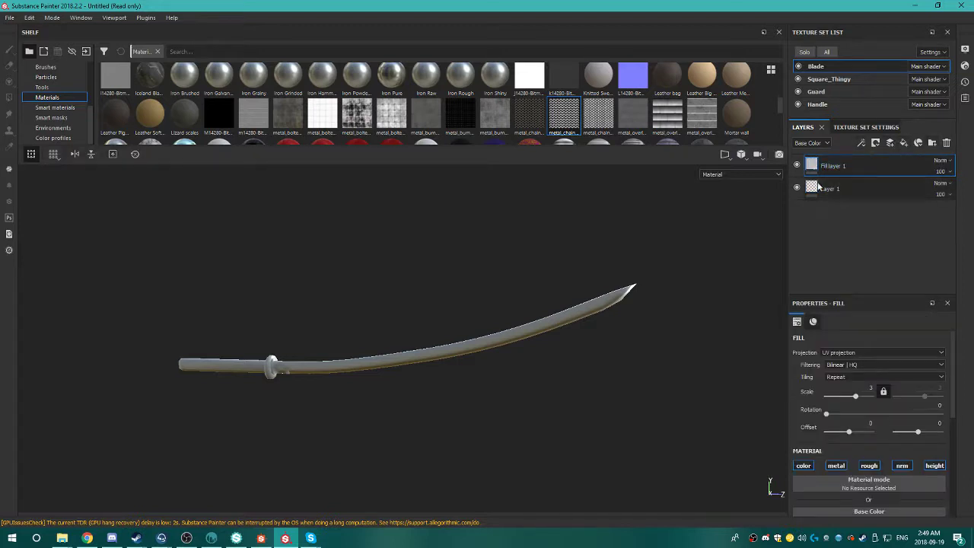
drag(563, 118, 814, 171)
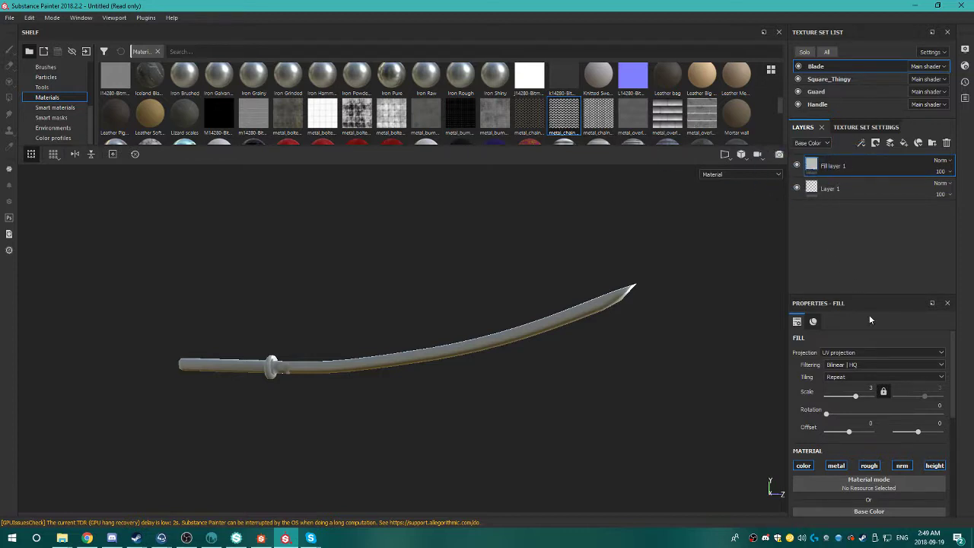
scroll(859, 395, down, 3)
scroll(871, 430, down, 1)
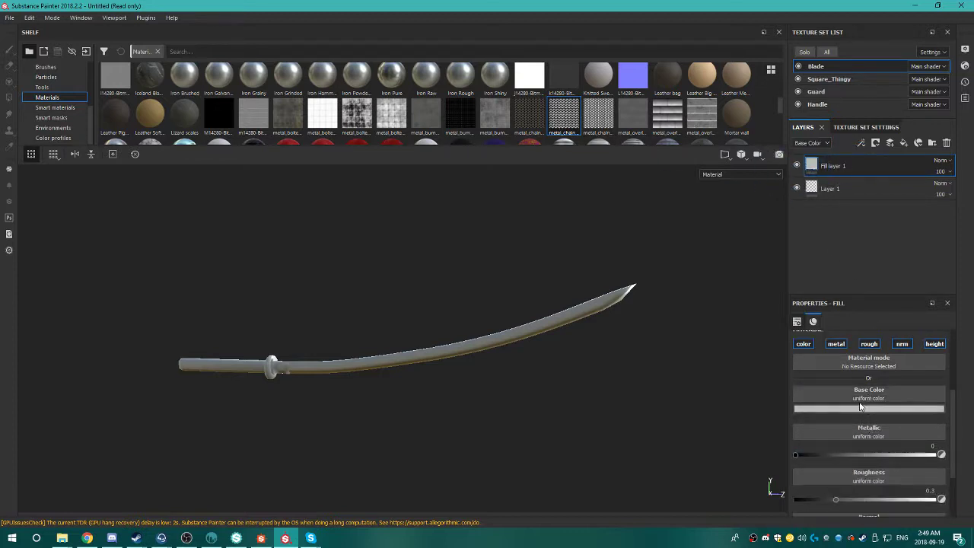
scroll(897, 413, up, 1)
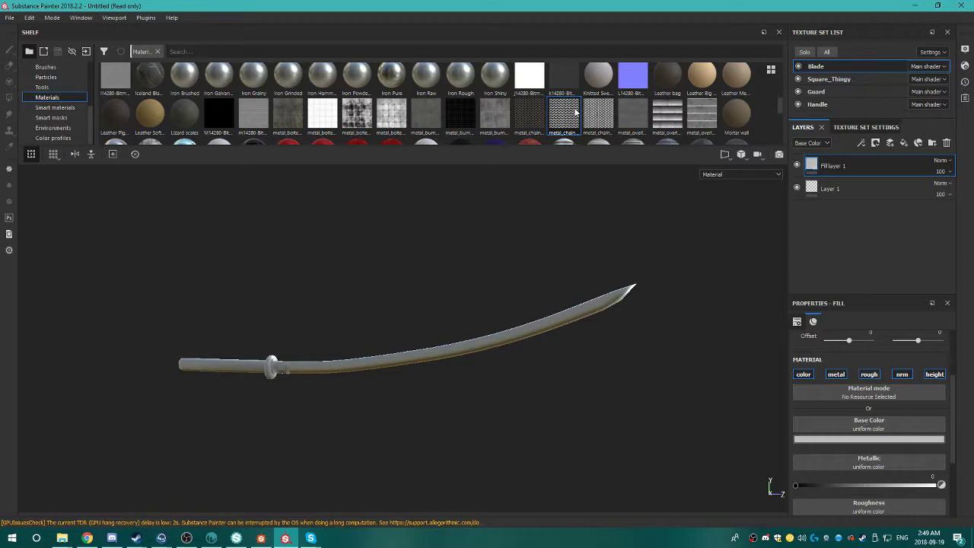
drag(576, 116, 837, 400)
Try to choose a resource from the material list as the fill layer's material.
scroll(836, 405, up, 3)
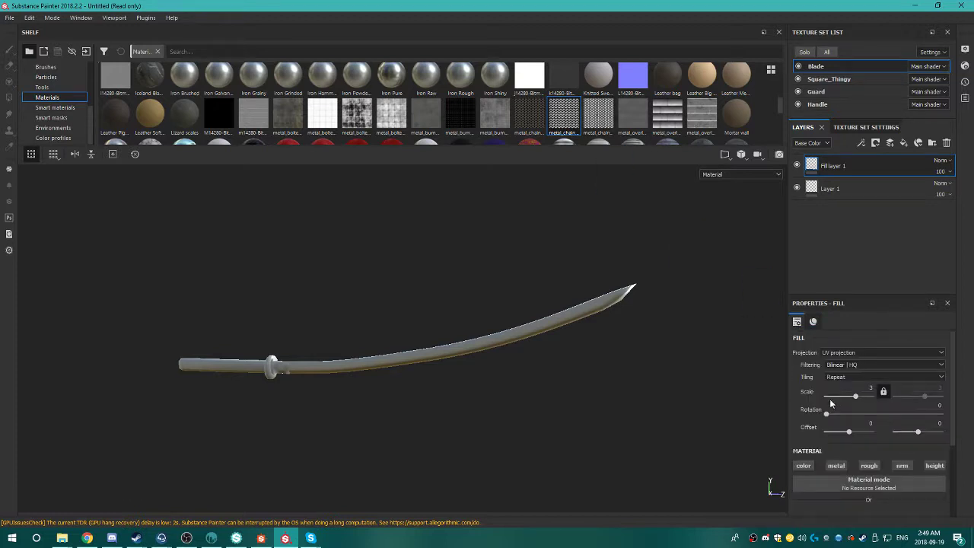
scroll(842, 478, down, 2)
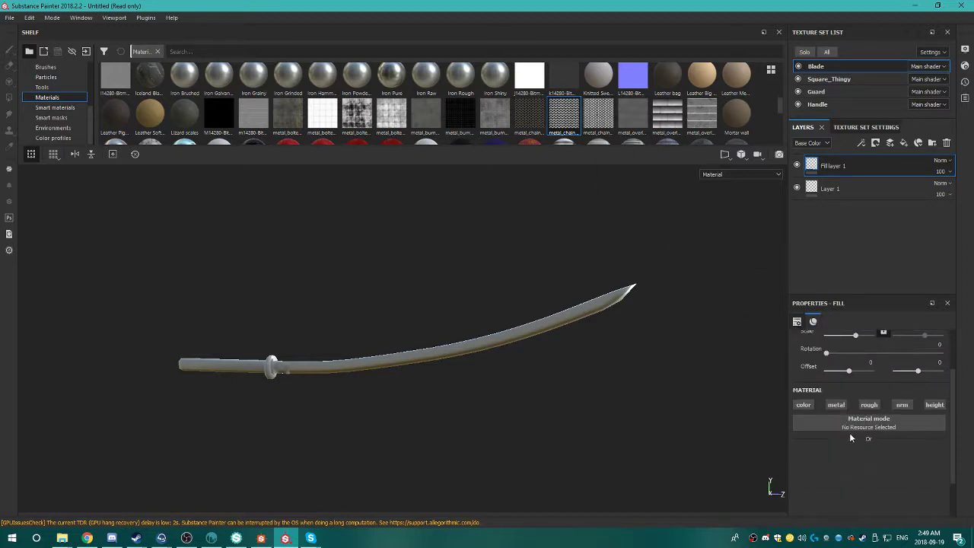
click(857, 420)
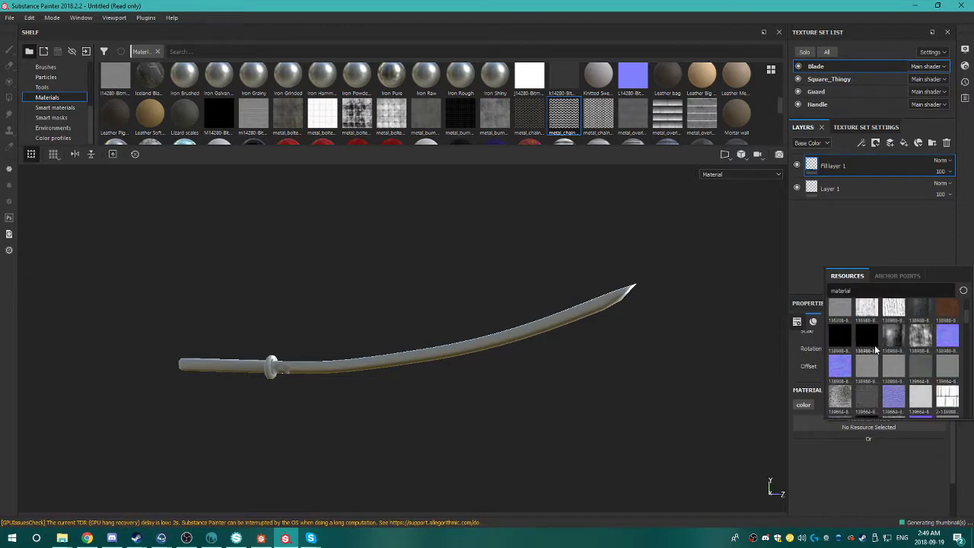
scroll(886, 379, down, 4)
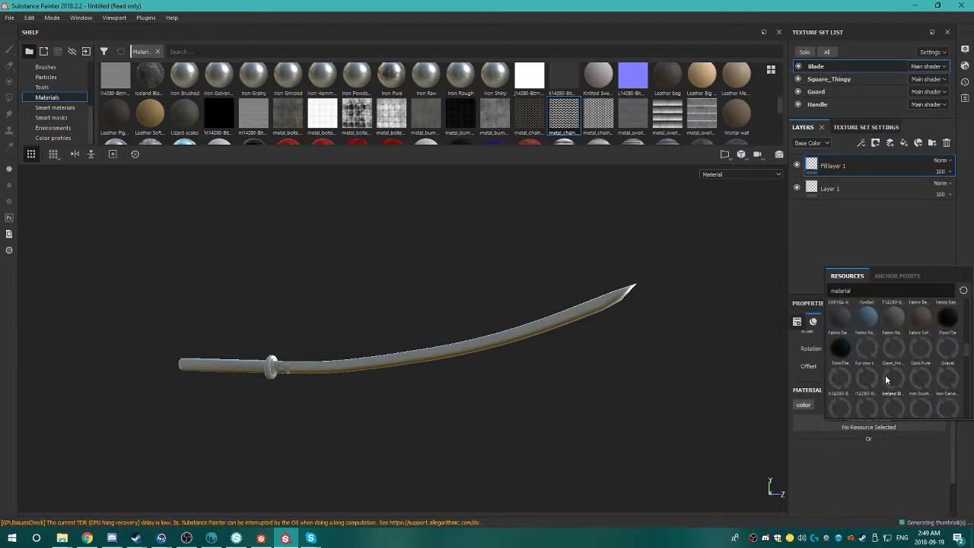
scroll(886, 379, down, 3)
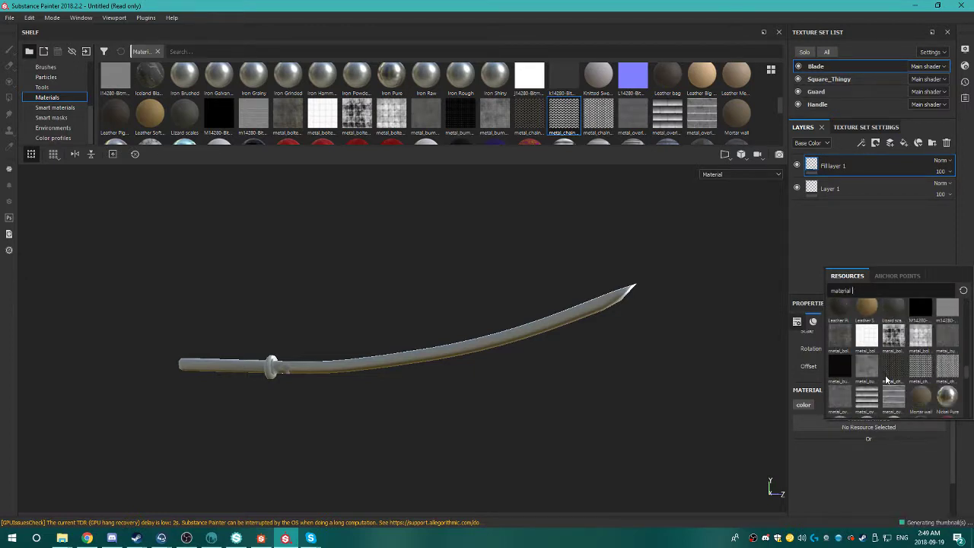
scroll(886, 379, down, 2)
click(924, 376)
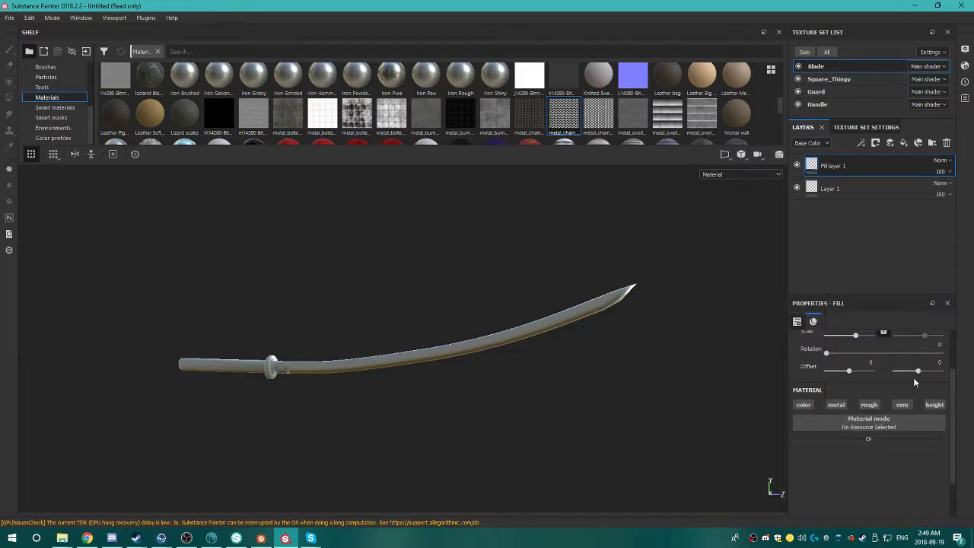
Preview the Fabric WOODLAND Dirty smart material on the blade, and delete it together with the fill layer.
alt+drag(456, 350, 587, 309)
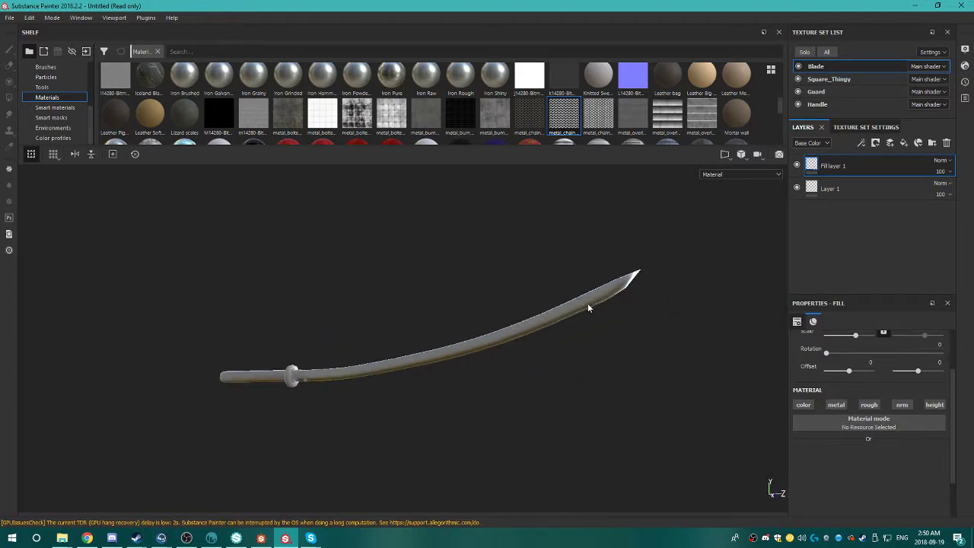
click(55, 107)
drag(409, 126, 576, 359)
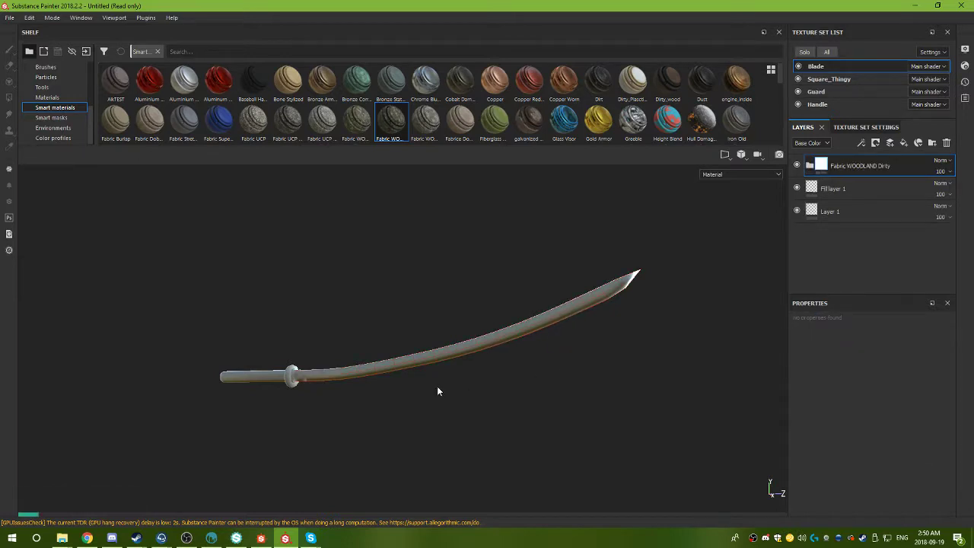
alt+drag(405, 389, 439, 373)
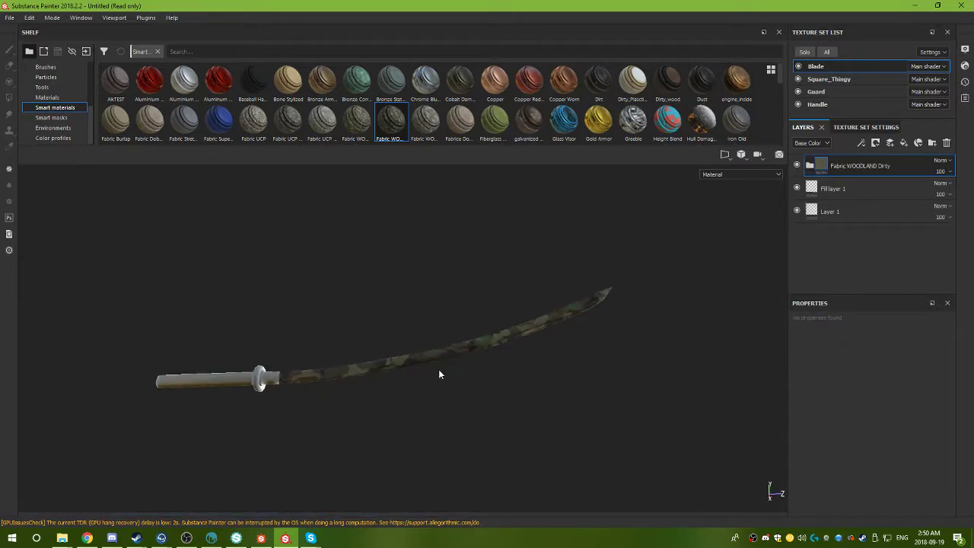
alt+right_drag(440, 374, 622, 359)
alt+drag(622, 359, 168, 407)
alt+drag(327, 352, 272, 384)
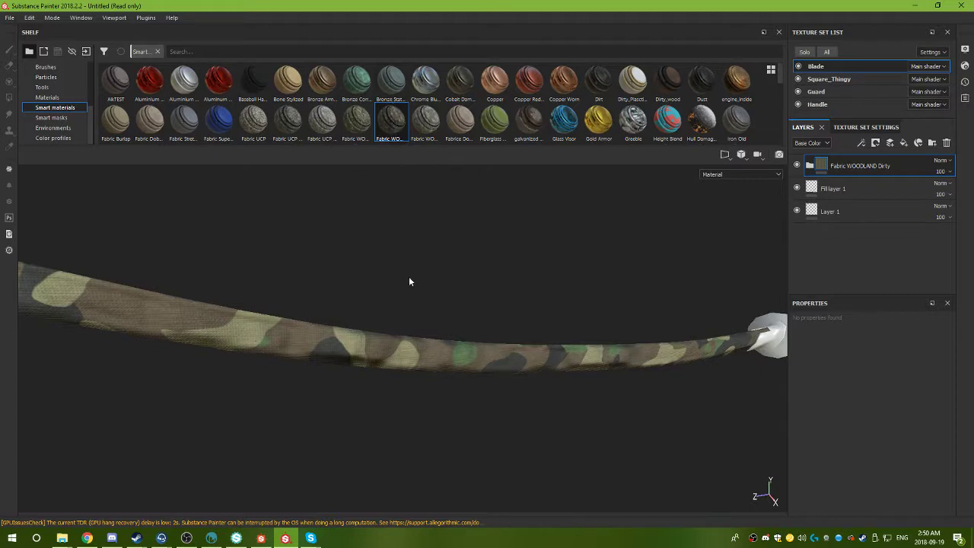
alt+drag(409, 282, 441, 331)
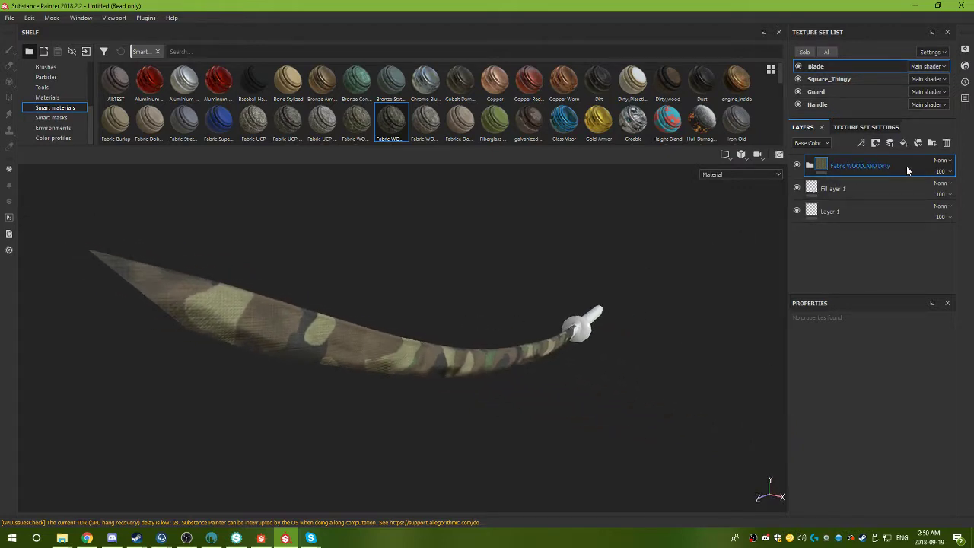
key(Delete)
key(Delete)
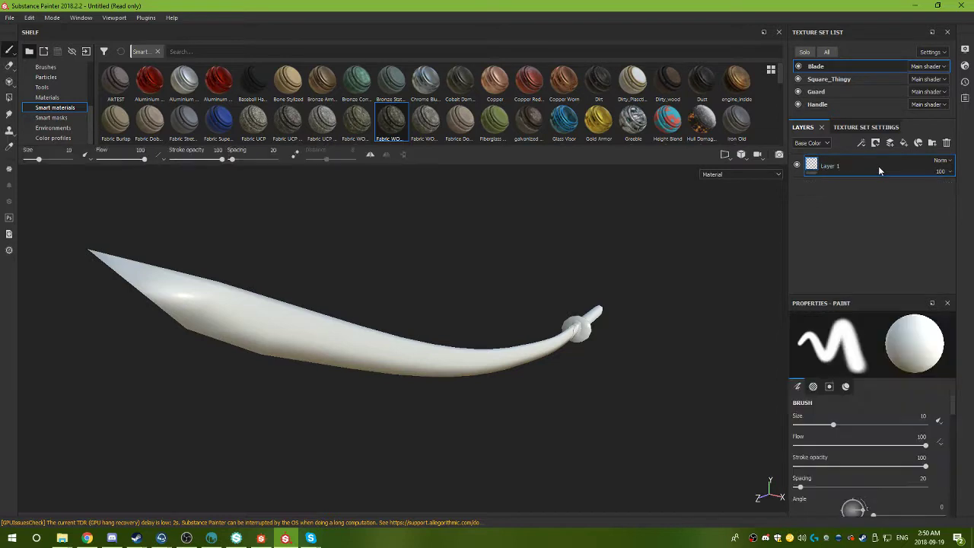
Preview the Glass Visor smart material on the blade and delete it.
drag(565, 118, 342, 336)
alt+drag(604, 401, 675, 379)
mouse_move(522, 360)
alt+mouse_down()
mouse_move(400, 419)
mouse_move(544, 359)
mouse_move(365, 328)
mouse_move(362, 358)
mouse_move(403, 309)
mouse_move(398, 358)
alt+mouse_up()
key(Delete)
mouse_move(389, 435)
alt+mouse_down()
mouse_move(391, 413)
mouse_move(528, 327)
mouse_move(487, 344)
mouse_move(480, 335)
mouse_move(500, 339)
alt+mouse_up()
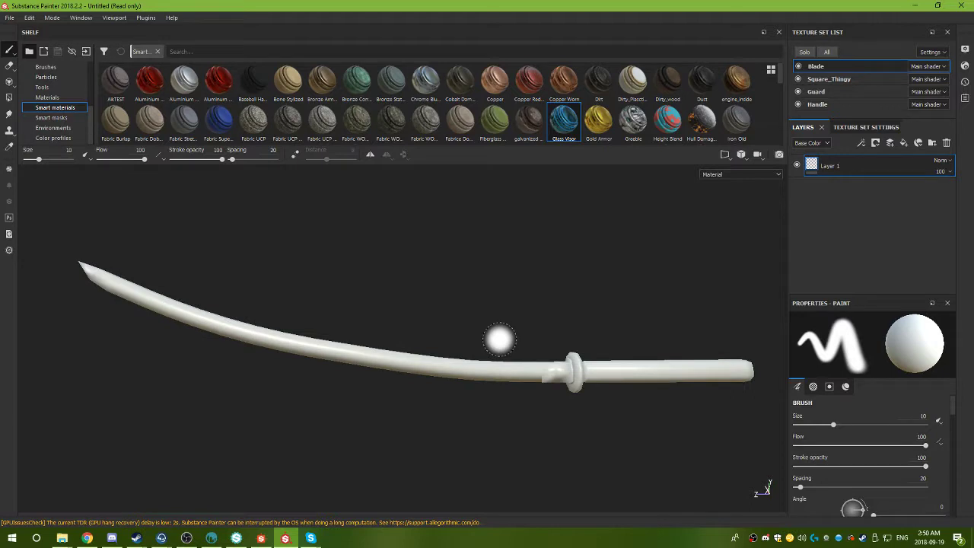
Show the mesh map settings of the Blade texture set and apply the Machinery smart material to the blade.
click(864, 127)
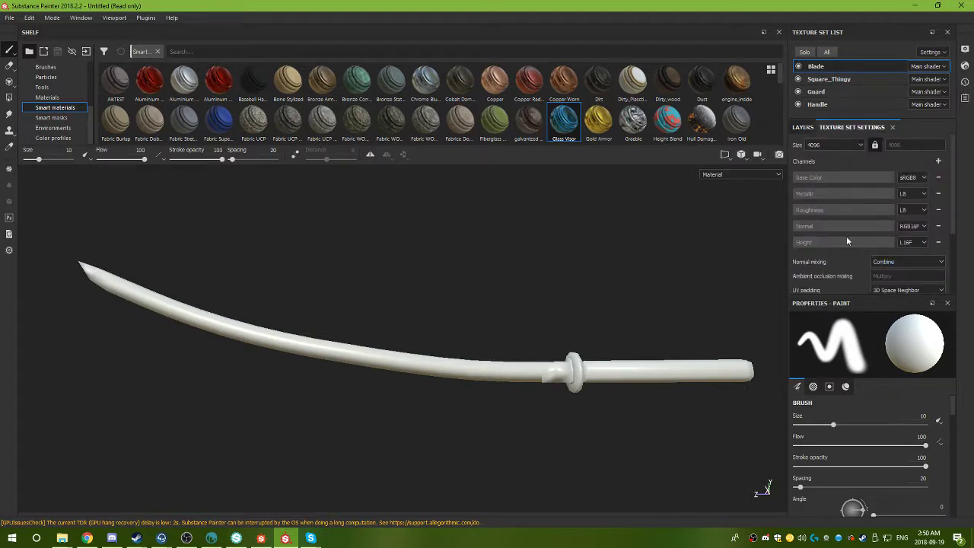
scroll(842, 262, down, 3)
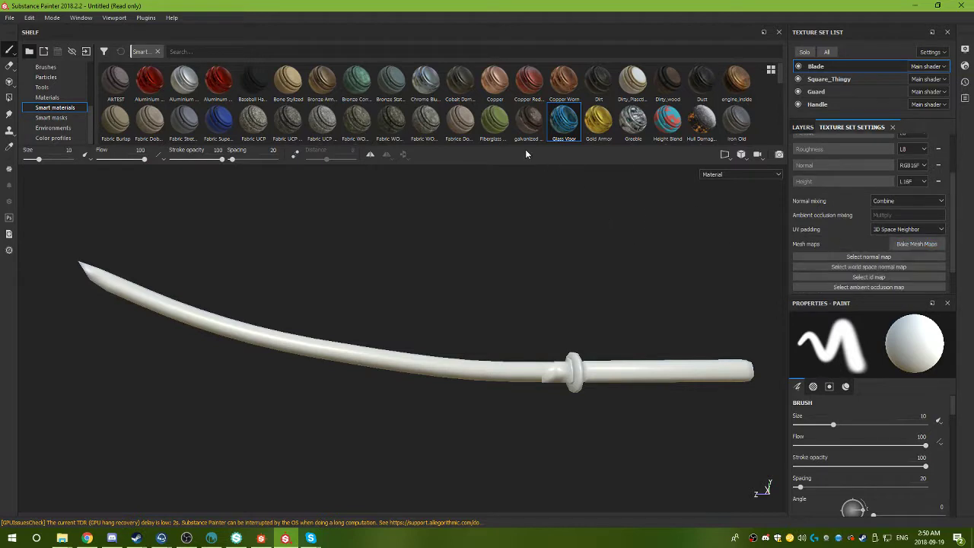
scroll(642, 126, down, 6)
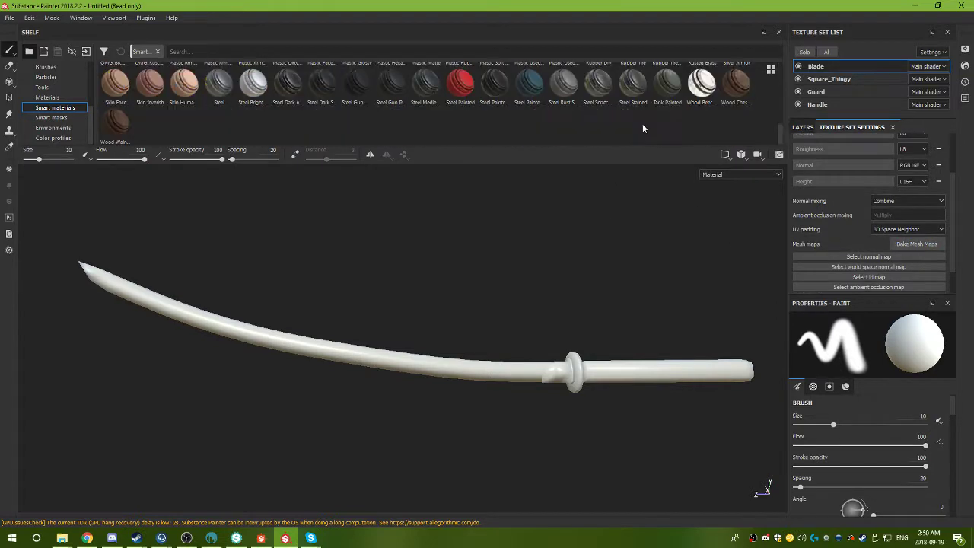
scroll(642, 123, up, 8)
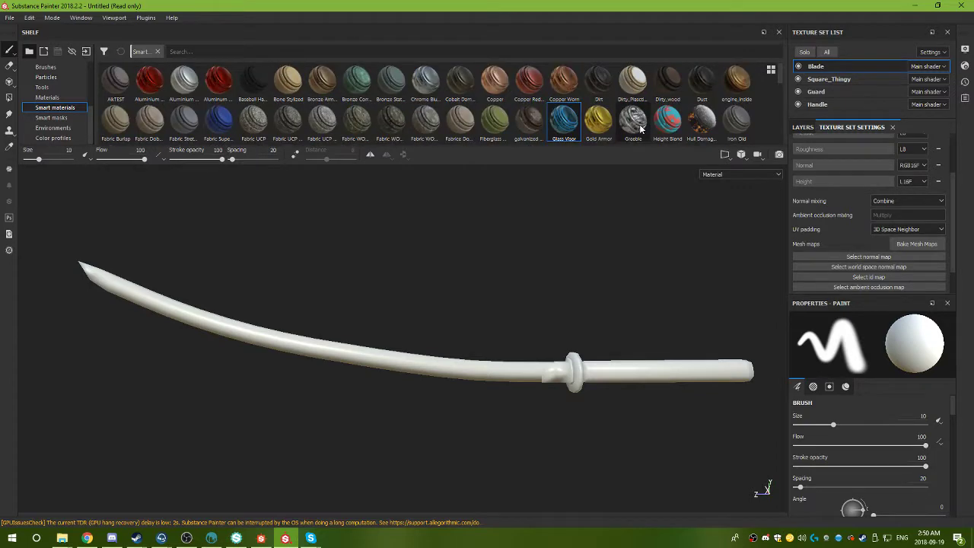
scroll(641, 130, down, 4)
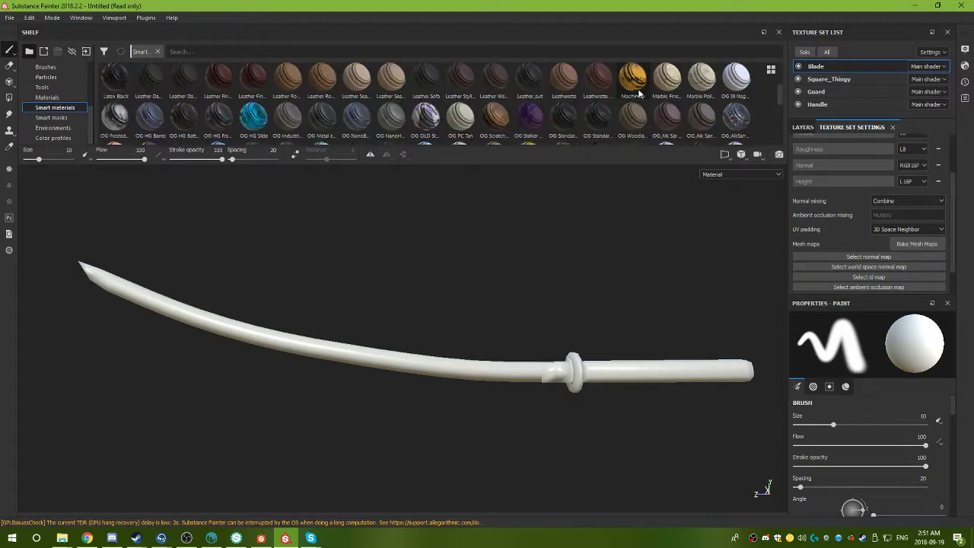
drag(633, 77, 495, 395)
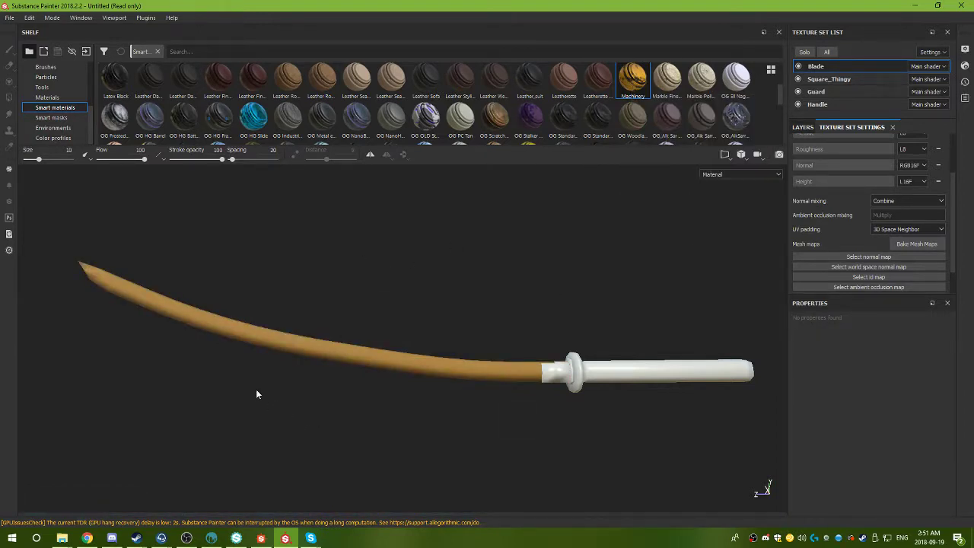
Bake the mesh maps of all texture sets at an output size of 2048.
alt+drag(256, 394, 380, 383)
mouse_move(381, 382)
alt+middle_down()
mouse_move(375, 357)
mouse_move(367, 375)
alt+middle_up()
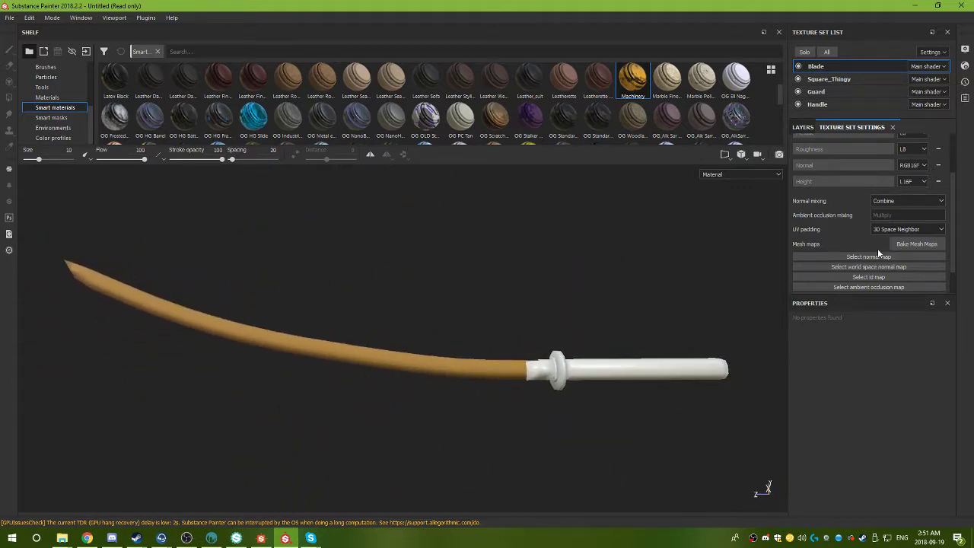
click(908, 245)
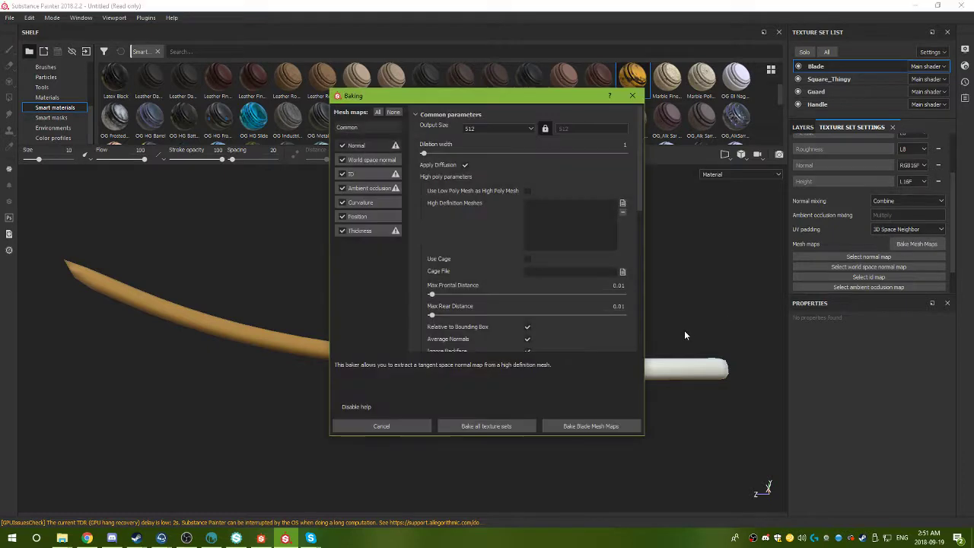
click(525, 128)
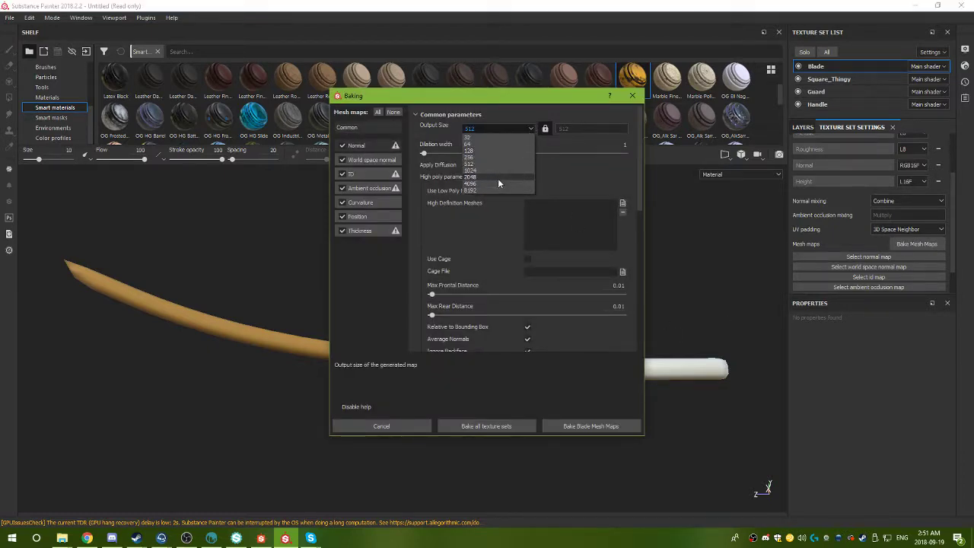
click(498, 178)
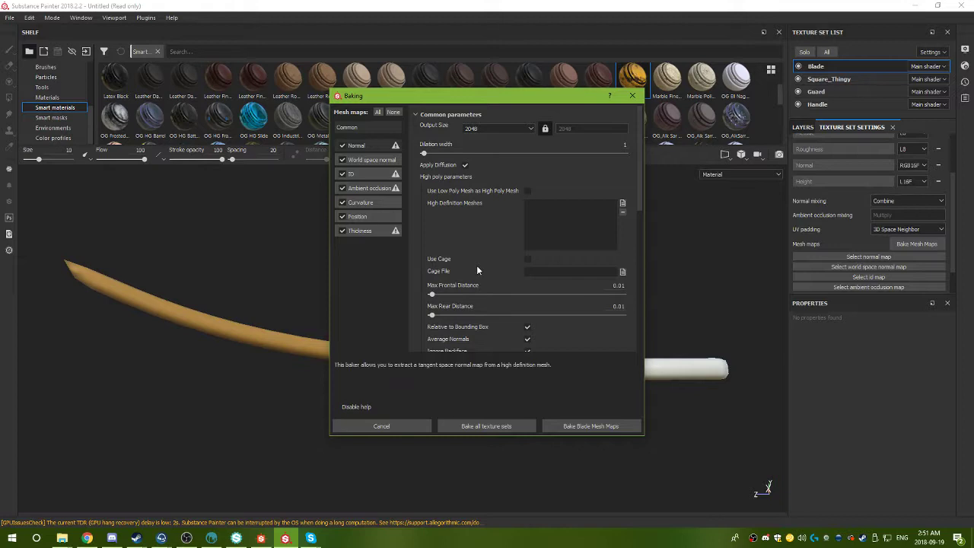
click(479, 430)
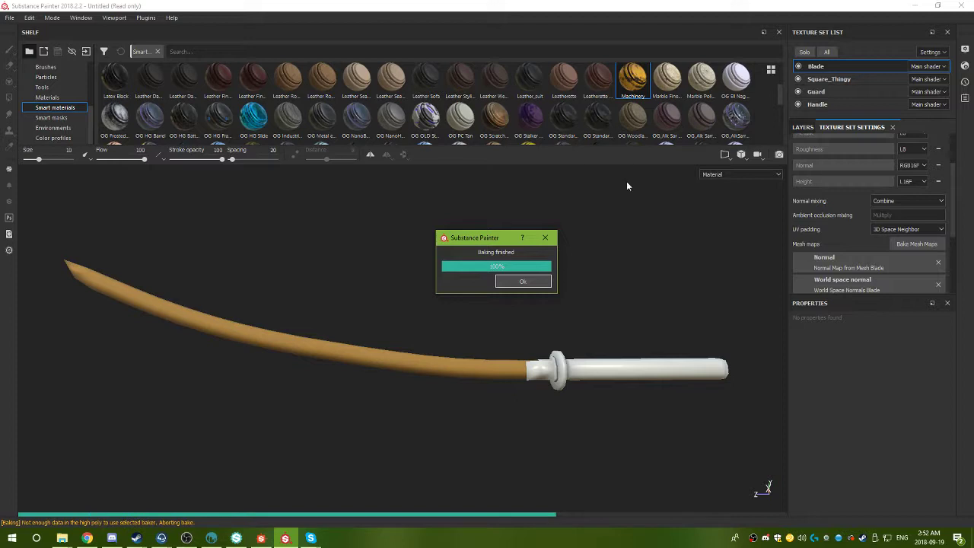
click(523, 282)
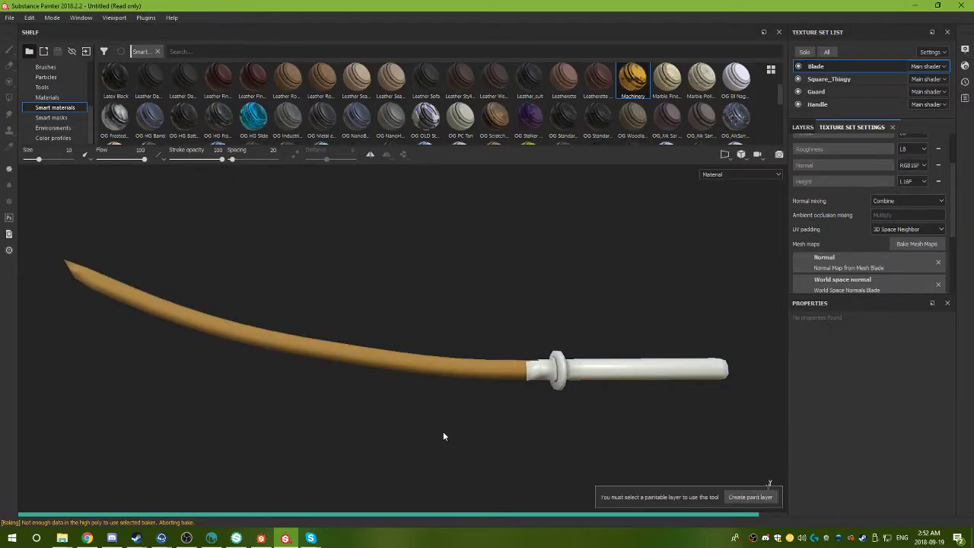
Inspect the Machinery smart material on the blade up close and delete its layer.
alt+drag(389, 381, 202, 277)
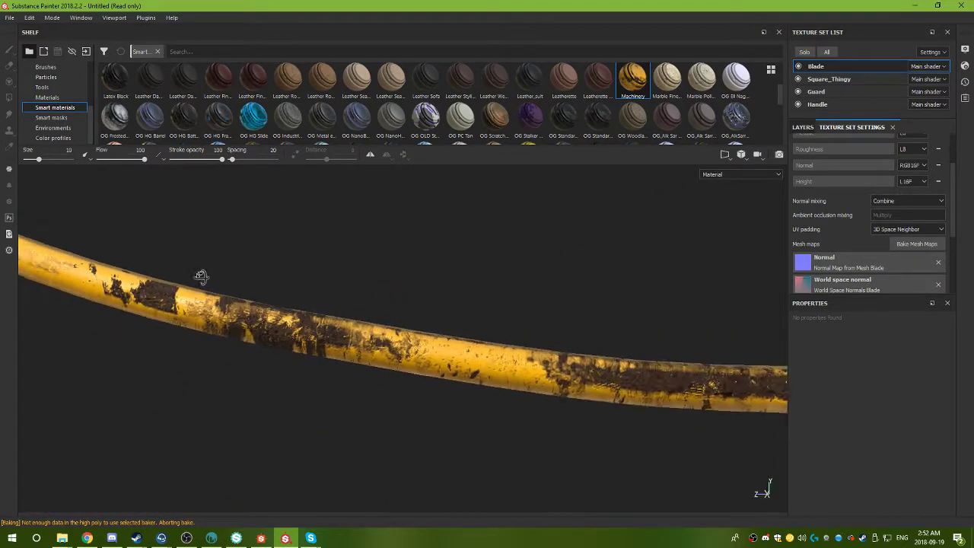
click(804, 127)
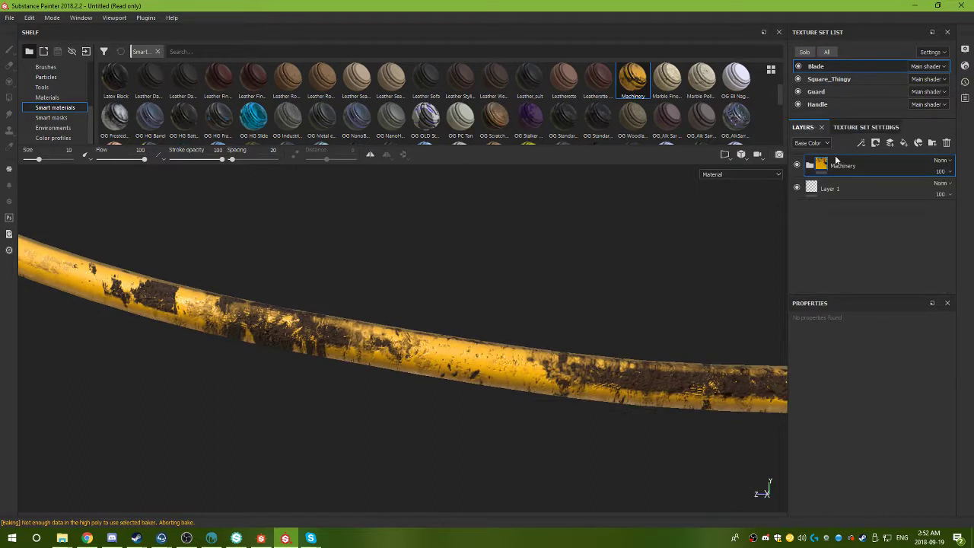
key(Delete)
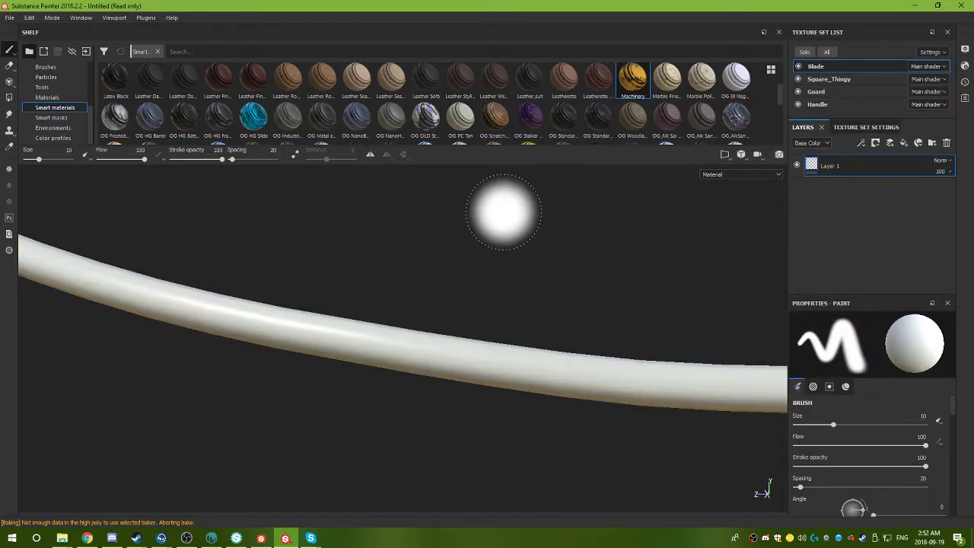
Find the OMG_Rust_BlackenedSteel smart material in the shelf and apply it to the Blade texture set.
scroll(642, 114, down, 3)
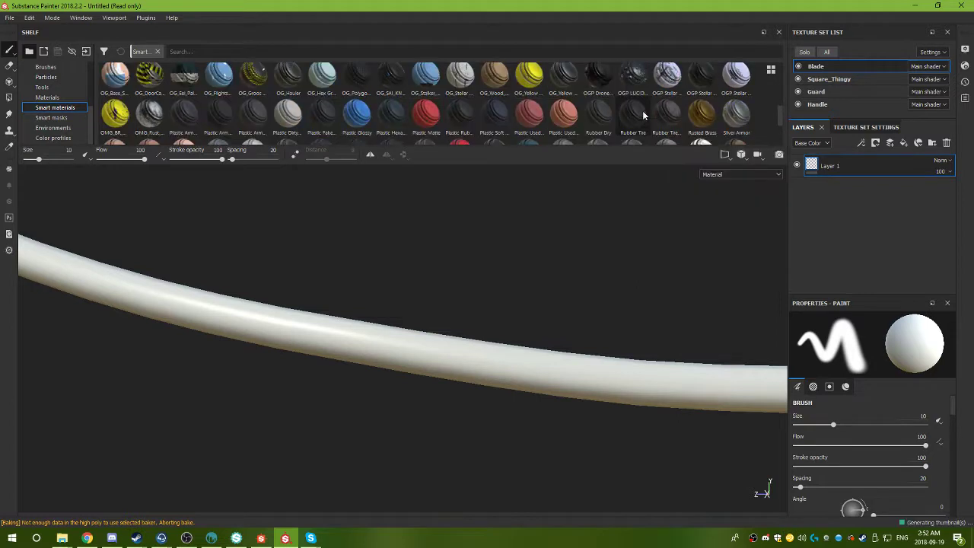
scroll(643, 115, down, 2)
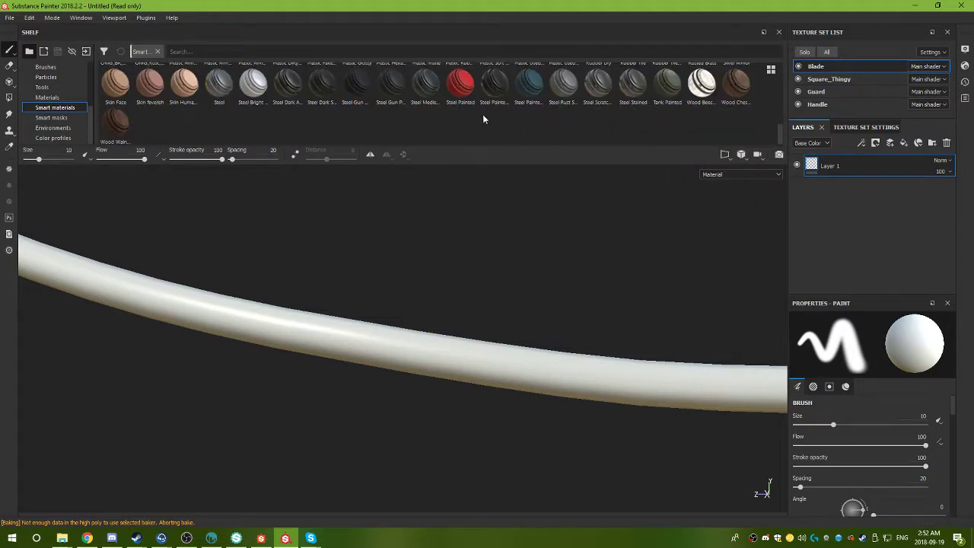
scroll(483, 118, up, 3)
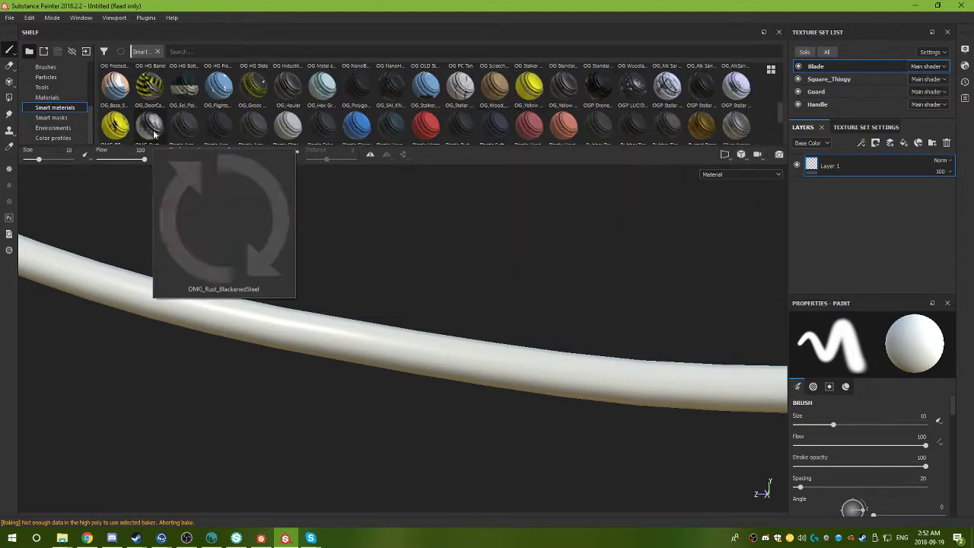
drag(150, 124, 673, 262)
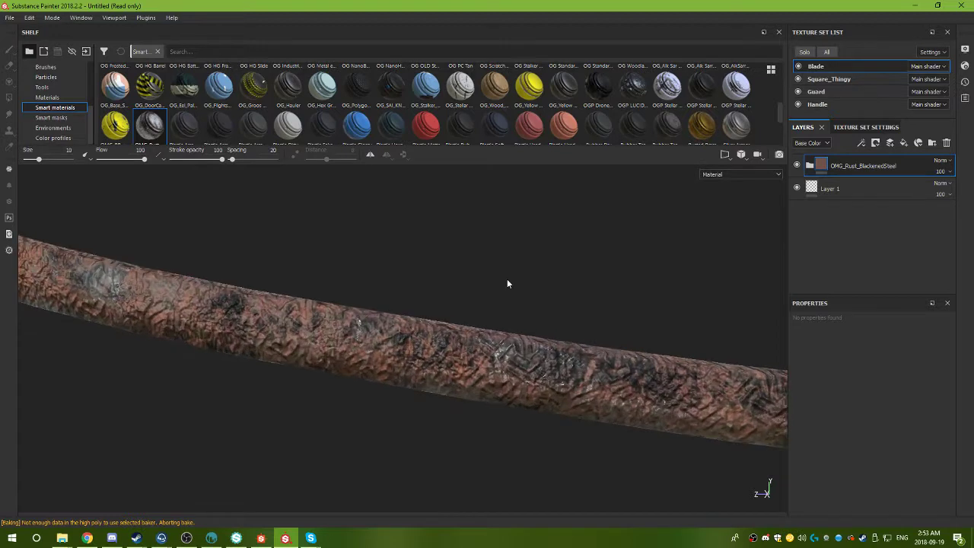
scroll(507, 283, down, 2)
scroll(507, 283, down, 3)
alt+drag(359, 341, 383, 385)
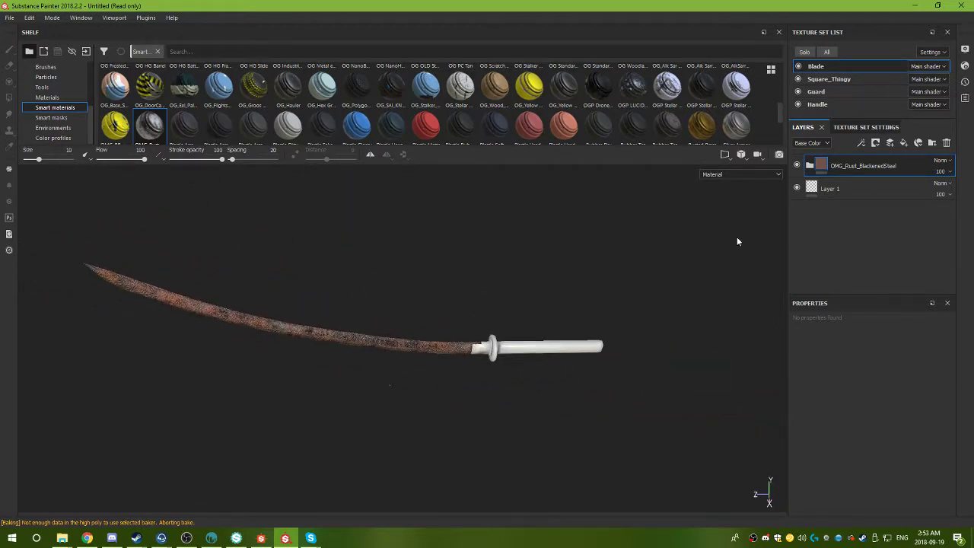
Expand the OMG_Rust_BlackenedSteel group and hide its Rust Coarse and OMG_MultiBrick layers.
click(810, 165)
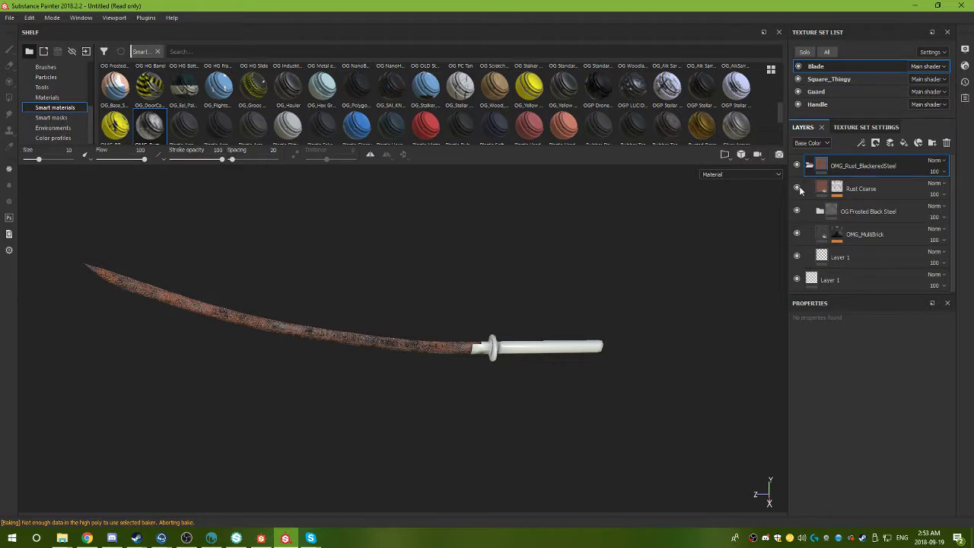
click(797, 189)
alt+drag(393, 405, 396, 327)
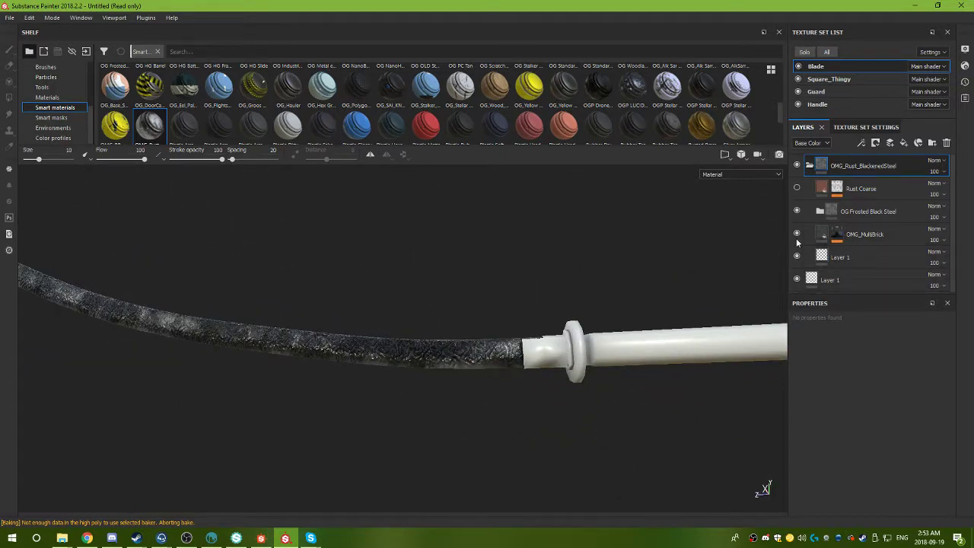
click(797, 236)
alt+drag(453, 354, 305, 369)
alt+right_drag(304, 369, 730, 335)
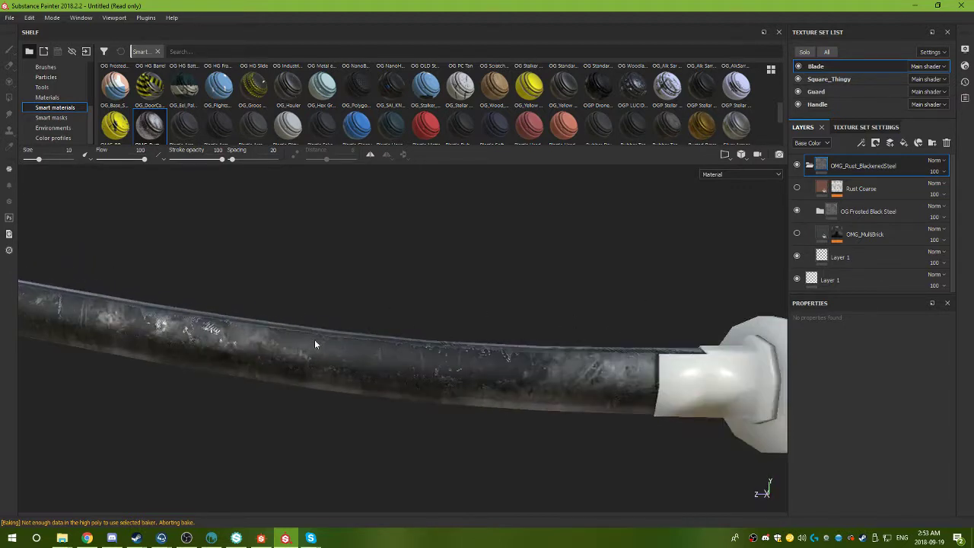
alt+drag(314, 340, 312, 319)
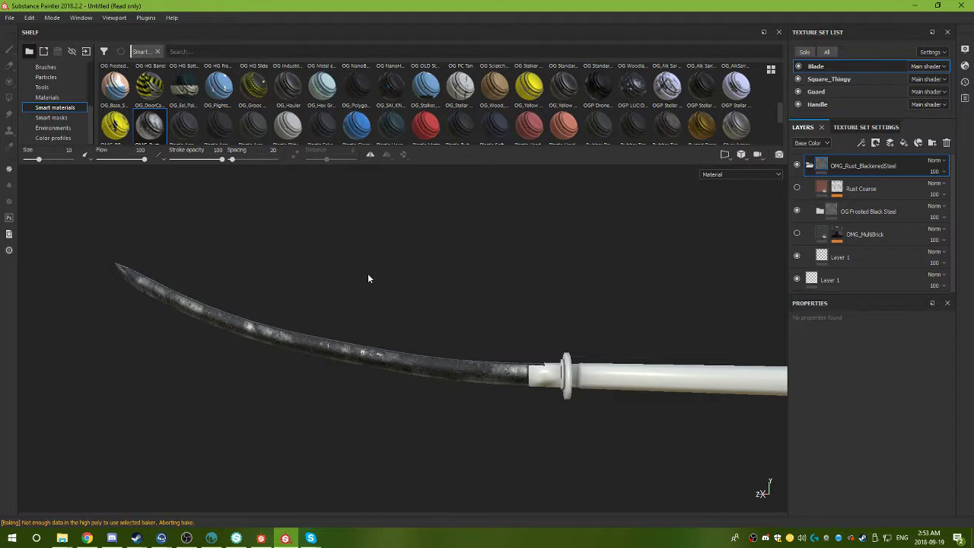
Delete the OMG_Rust_BlackenedSteel group from the blade and look over the whole katana.
double_click(904, 166)
key(Delete)
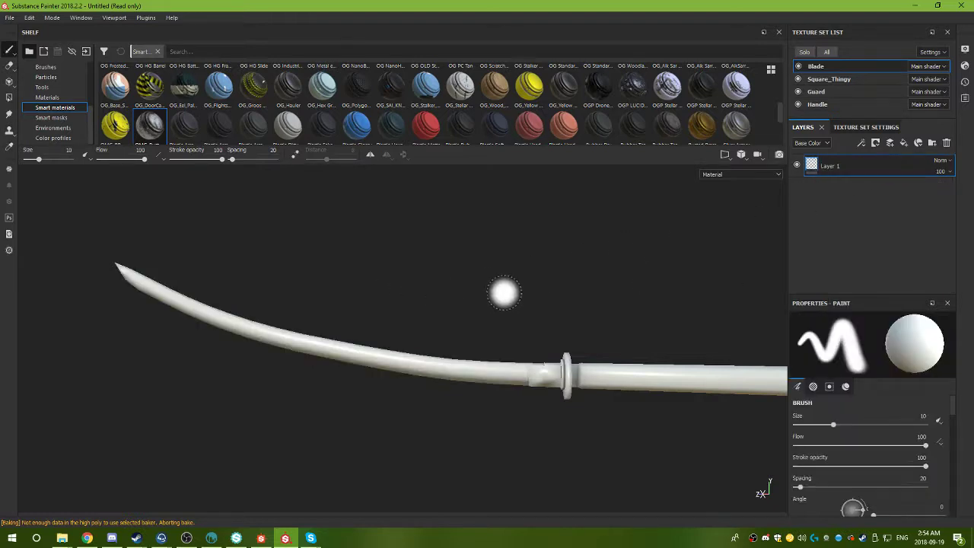
mouse_move(580, 270)
alt+mouse_down()
mouse_move(422, 286)
mouse_move(659, 366)
mouse_move(340, 312)
mouse_move(381, 279)
mouse_move(342, 295)
mouse_move(383, 302)
mouse_move(333, 284)
mouse_move(398, 315)
mouse_move(379, 285)
alt+mouse_up()
mouse_move(478, 299)
alt+middle_down()
mouse_move(489, 330)
mouse_move(490, 295)
alt+middle_up()
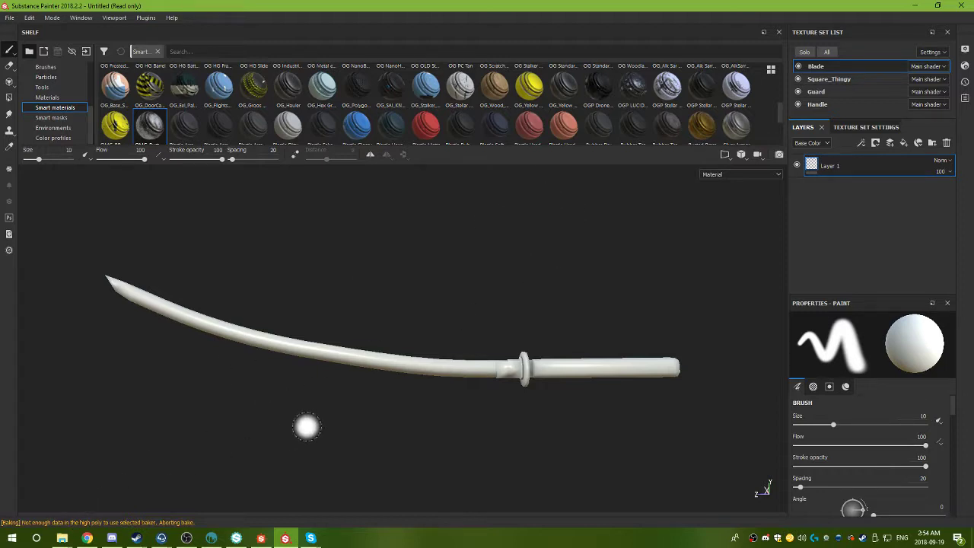
mouse_move(307, 427)
alt+mouse_down()
mouse_move(332, 398)
mouse_move(141, 385)
mouse_move(130, 359)
mouse_move(350, 374)
mouse_move(433, 408)
mouse_move(398, 414)
mouse_move(411, 417)
alt+mouse_up()
mouse_move(545, 436)
alt+mouse_down()
mouse_move(624, 387)
mouse_move(622, 447)
alt+mouse_up()
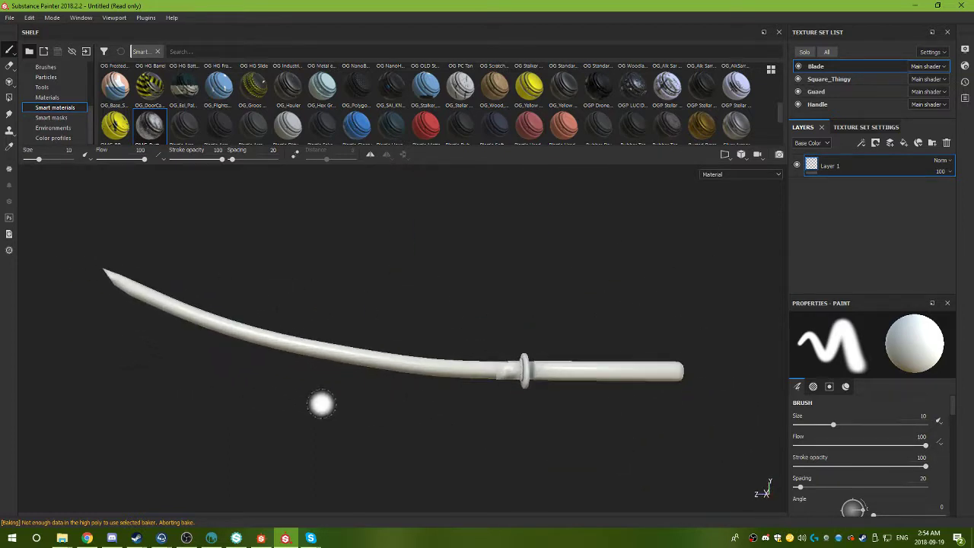
alt+middle_drag(263, 410, 282, 428)
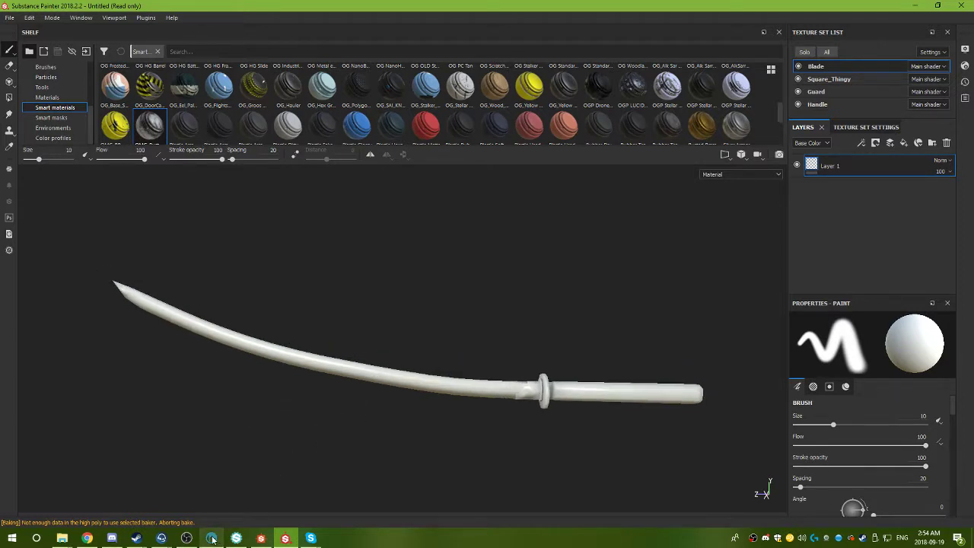
Switch to 3D-Coat with the Katana_Cut.3b project and close the program.
mouse_move(212, 540)
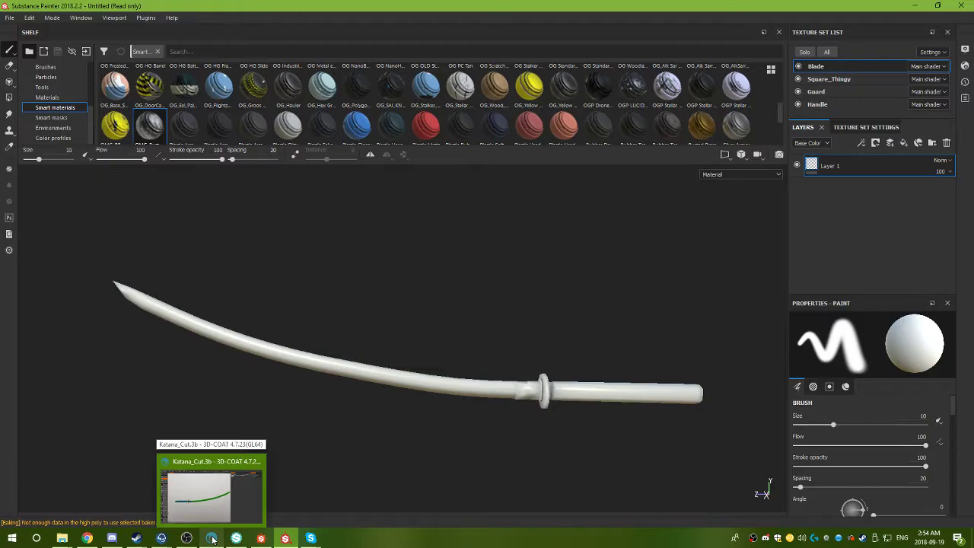
click(233, 506)
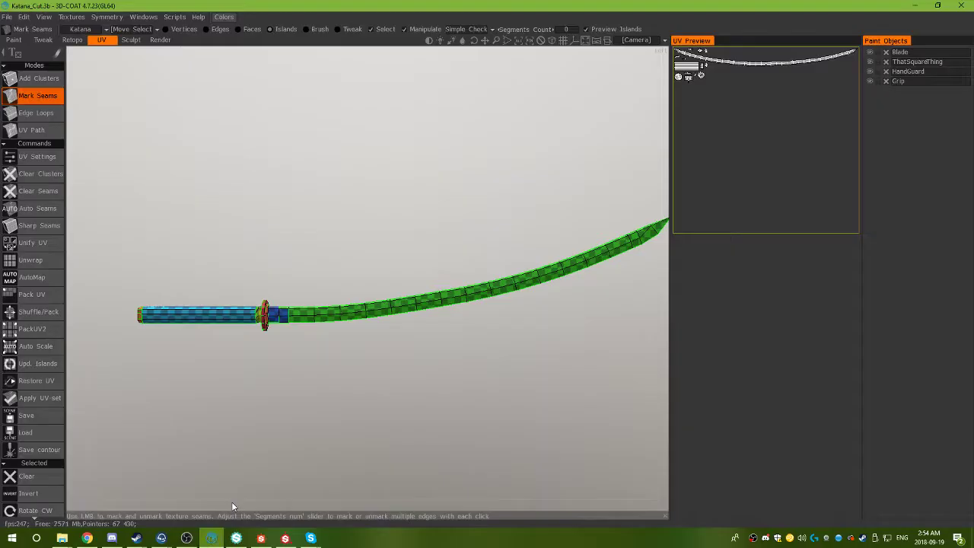
click(962, 8)
Switch to Bitmap2Material, load the TH2_2140 photo from New folder as its Main Input, and inspect it on the cube.
mouse_move(217, 538)
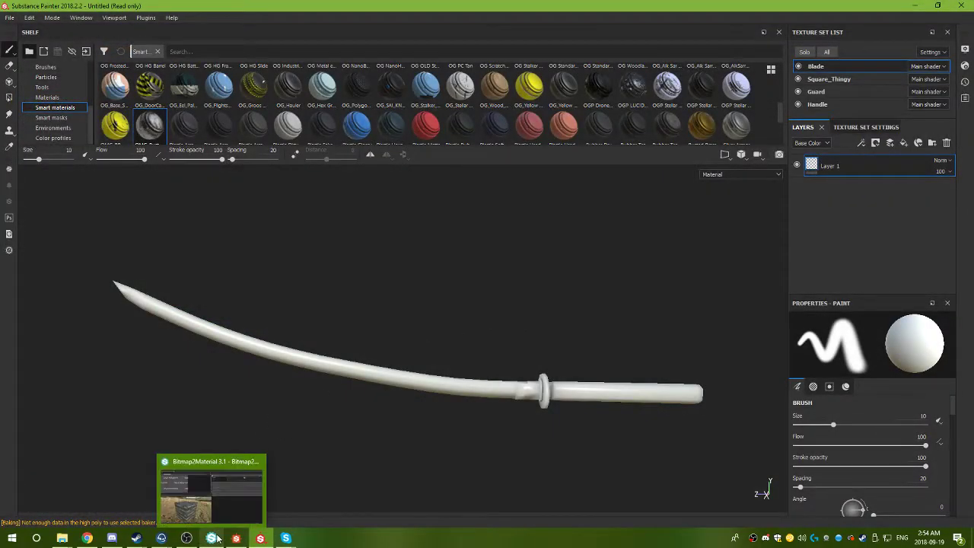
click(211, 511)
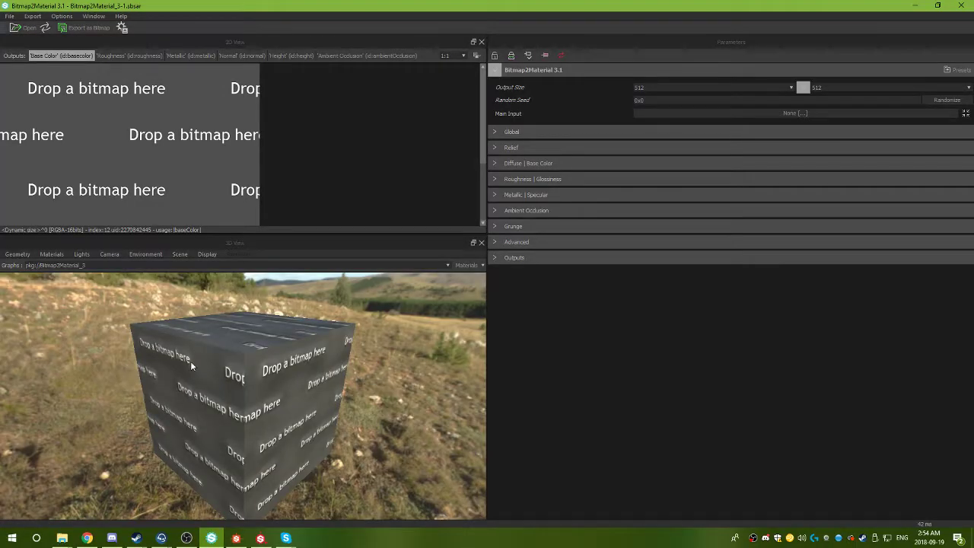
mouse_move(64, 538)
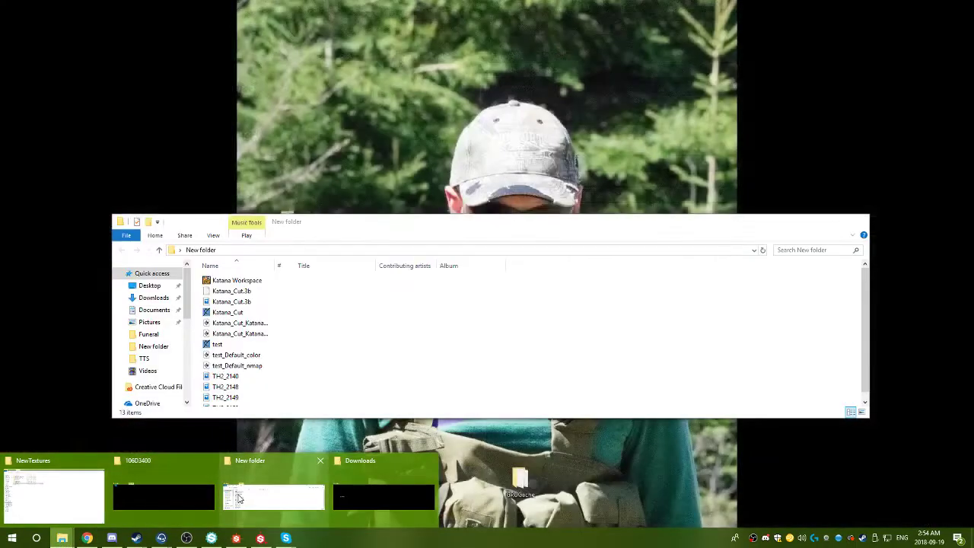
click(268, 493)
scroll(303, 368, down, 1)
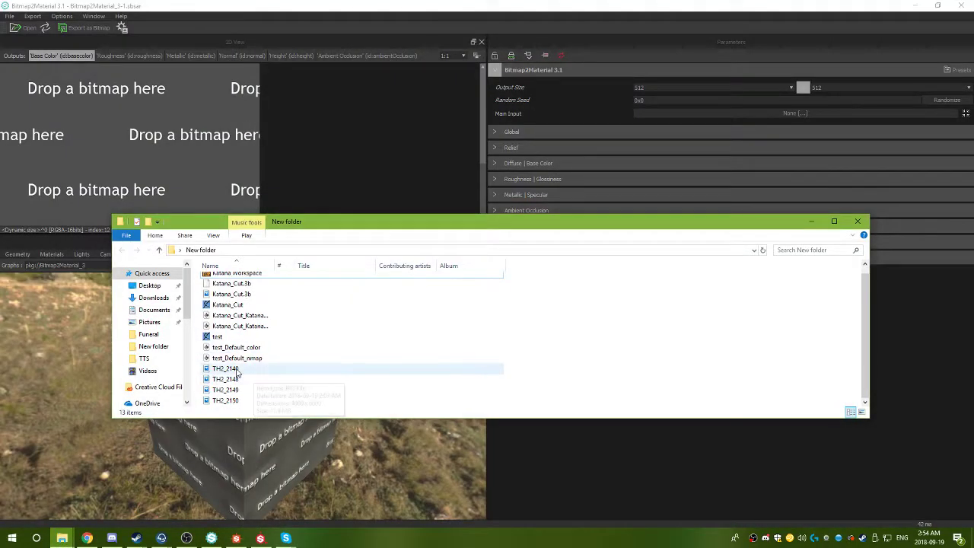
drag(398, 230, 566, 220)
drag(393, 358, 252, 230)
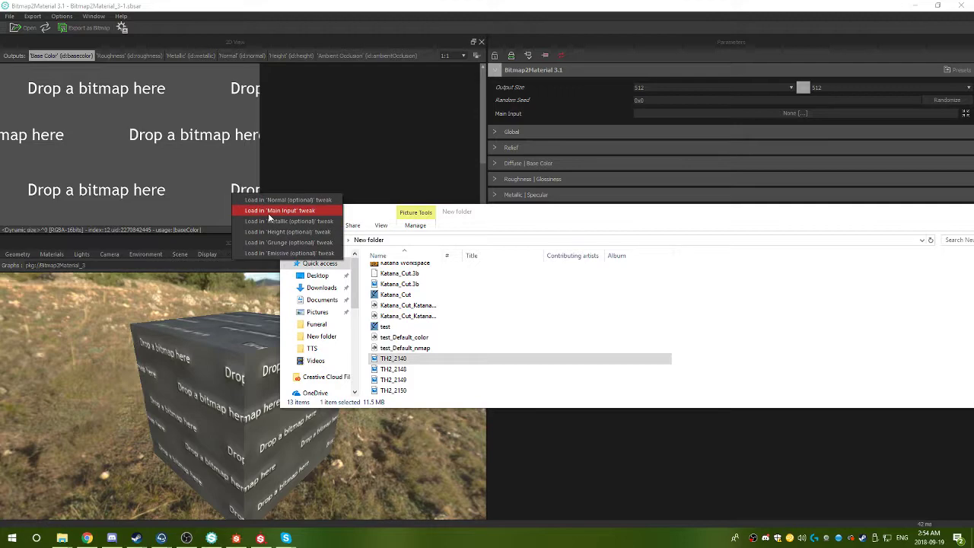
click(268, 214)
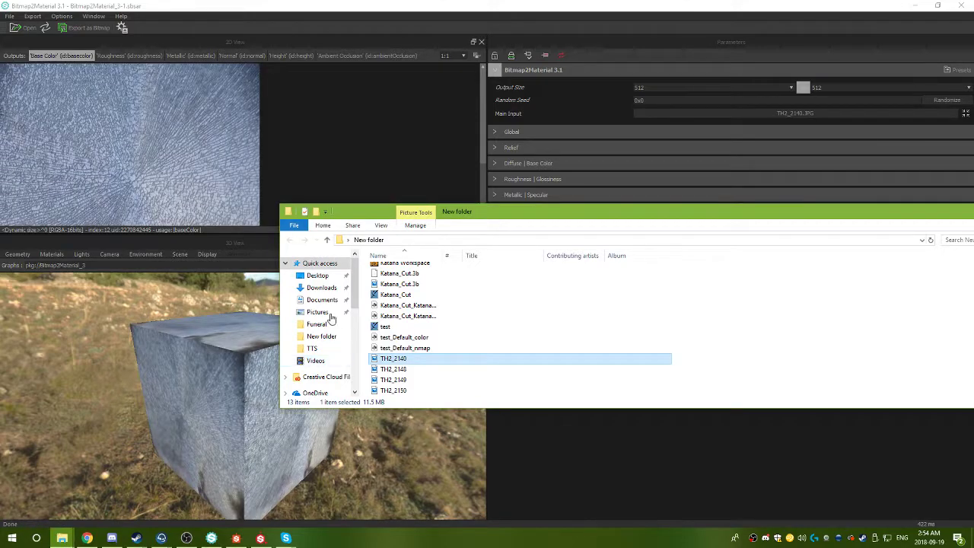
click(317, 150)
drag(342, 371, 96, 488)
Open the TH2_2148 photo from New folder to view its fabric pattern, and return to the folder window.
mouse_move(61, 539)
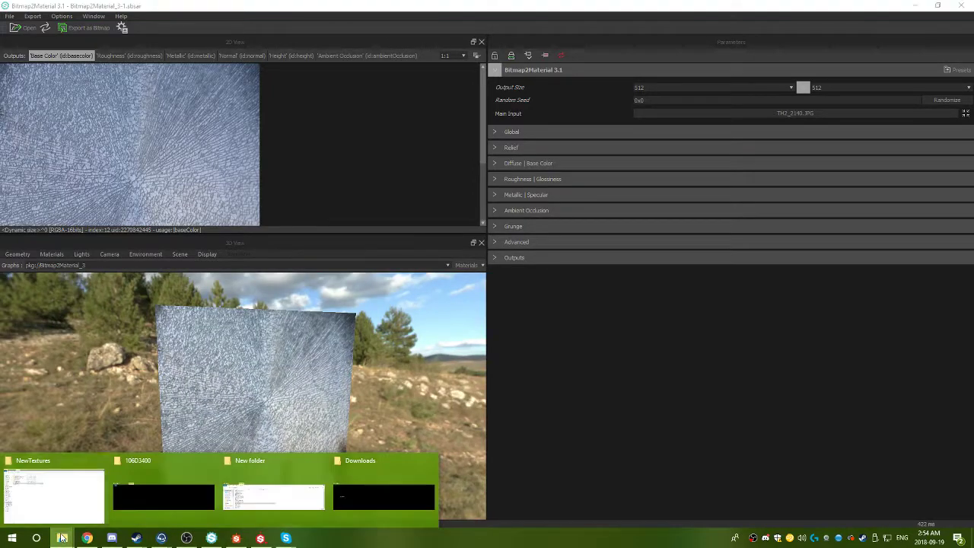
click(274, 487)
double_click(401, 370)
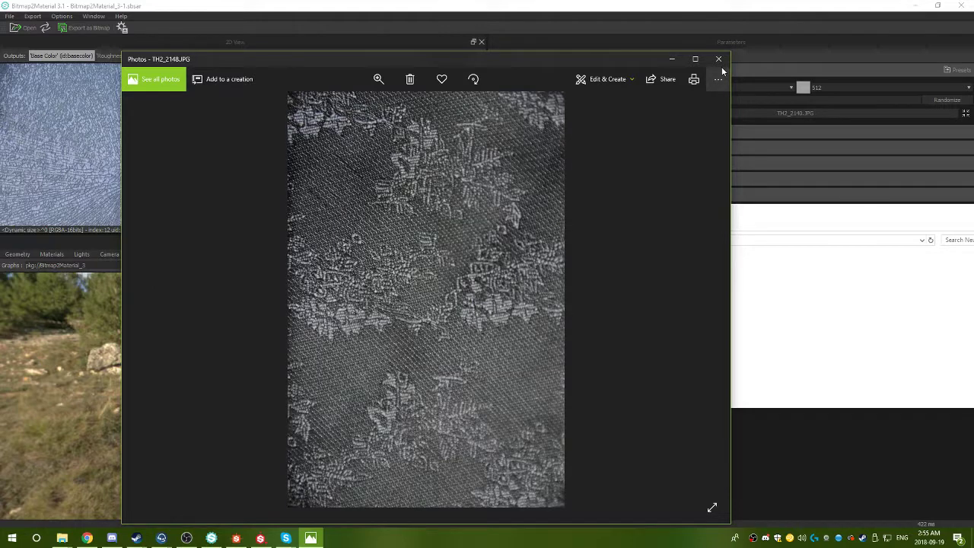
click(718, 79)
click(752, 311)
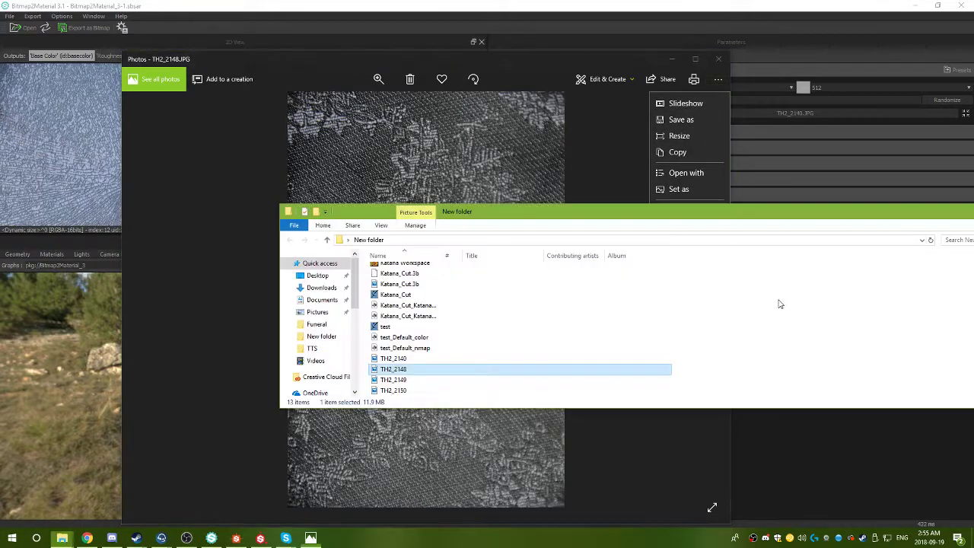
Load the TH2_2148 photo from New folder as the Main Input, as a still image only, and inspect the fabric on the cube.
click(415, 370)
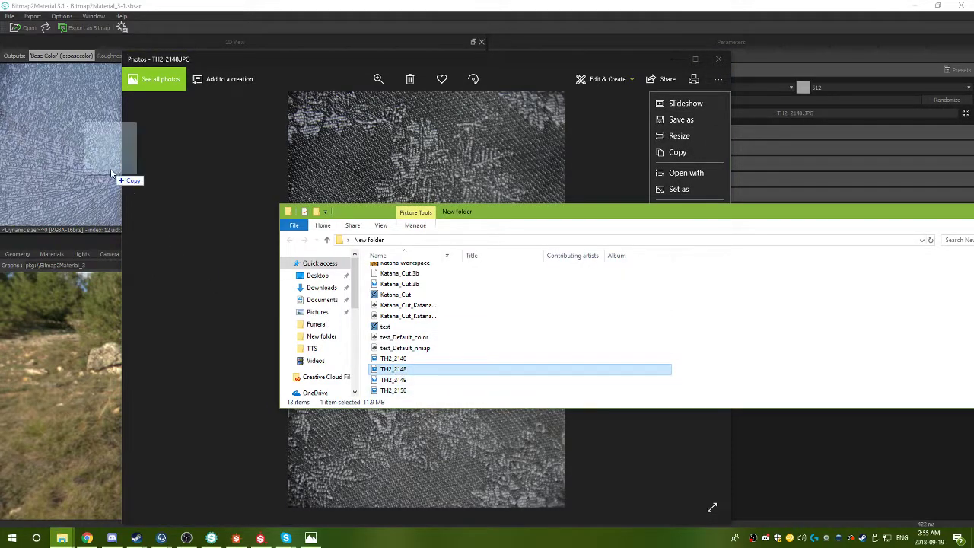
drag(111, 173, 111, 173)
click(160, 189)
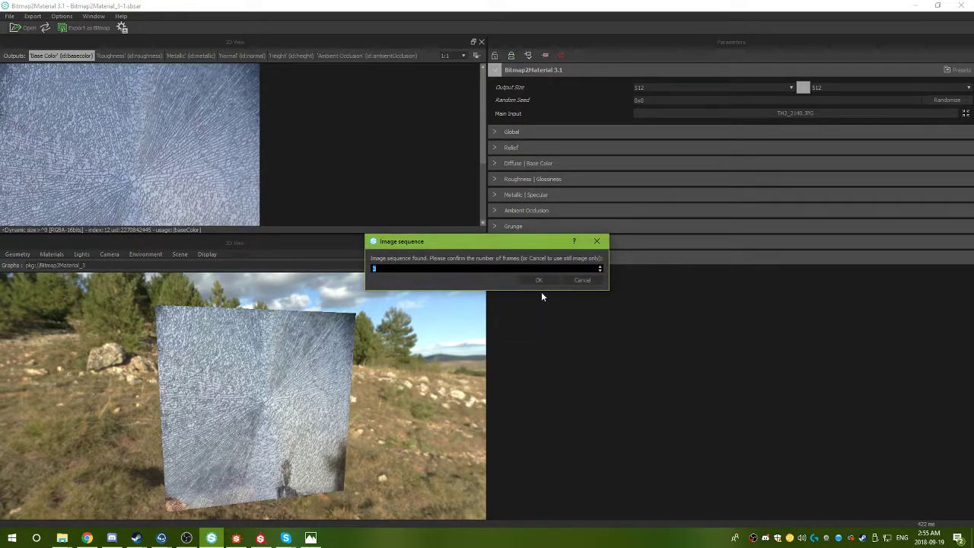
click(582, 280)
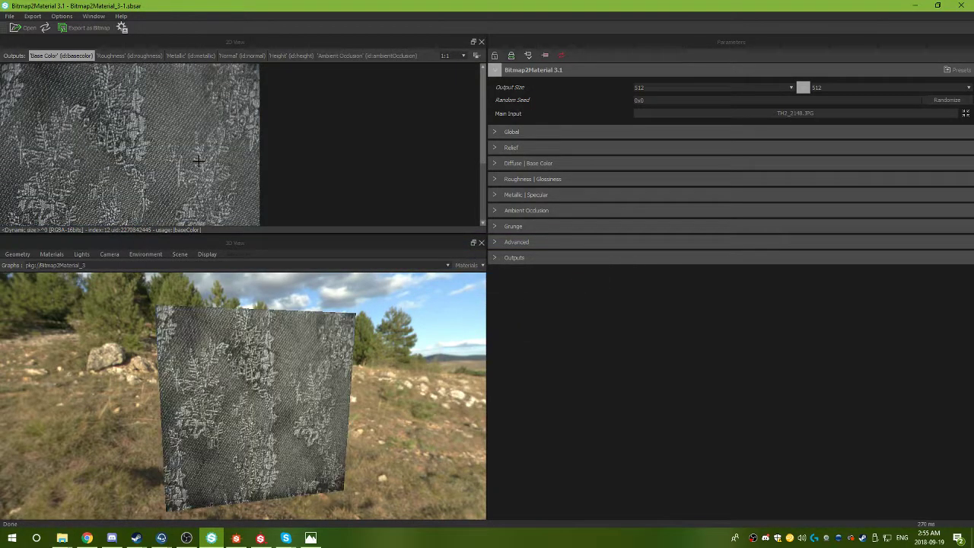
mouse_move(323, 350)
mouse_down()
mouse_move(194, 312)
mouse_move(222, 443)
mouse_move(300, 413)
mouse_move(347, 345)
mouse_move(335, 358)
mouse_move(322, 271)
mouse_move(295, 325)
mouse_move(297, 348)
mouse_move(297, 338)
mouse_move(325, 336)
mouse_up()
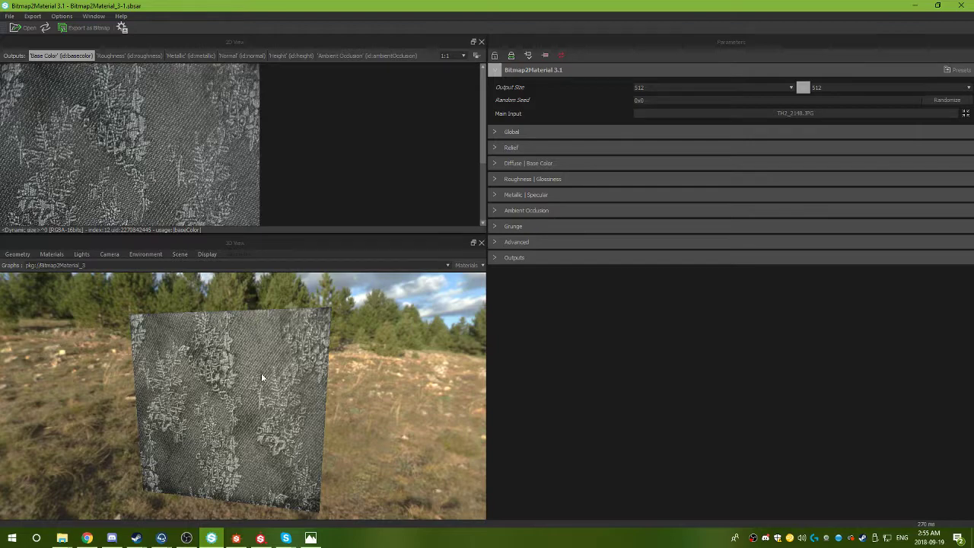
drag(261, 373, 268, 486)
right_drag(288, 274, 228, 391)
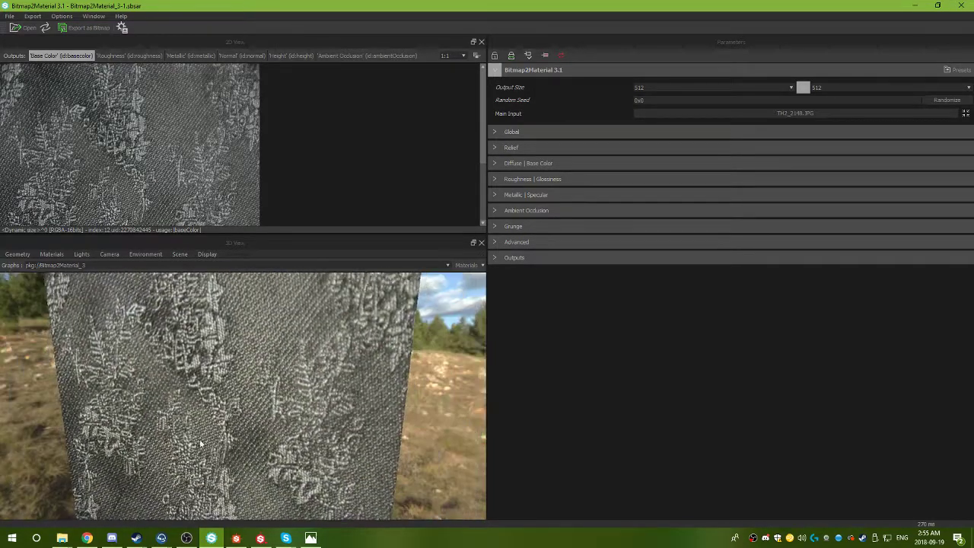
drag(228, 392, 105, 404)
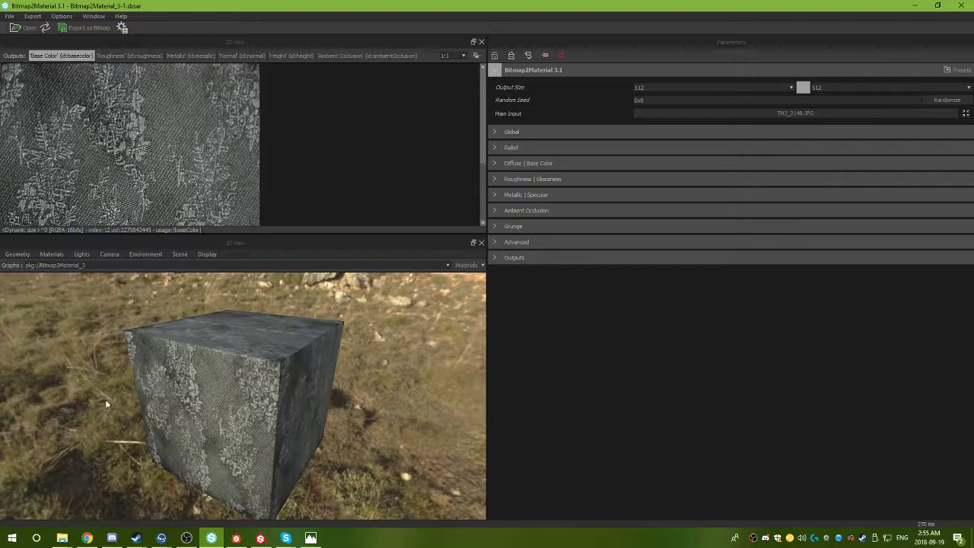
Change the 3D preview geometry to a cylinder and examine how the fabric wraps around it, including the seam.
click(16, 255)
click(44, 279)
drag(259, 320, 493, 236)
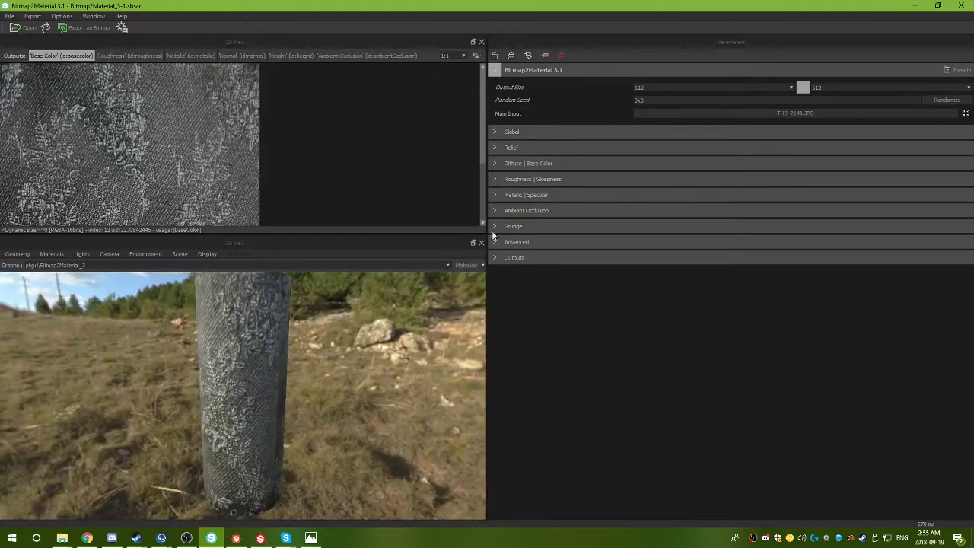
drag(304, 306, 242, 300)
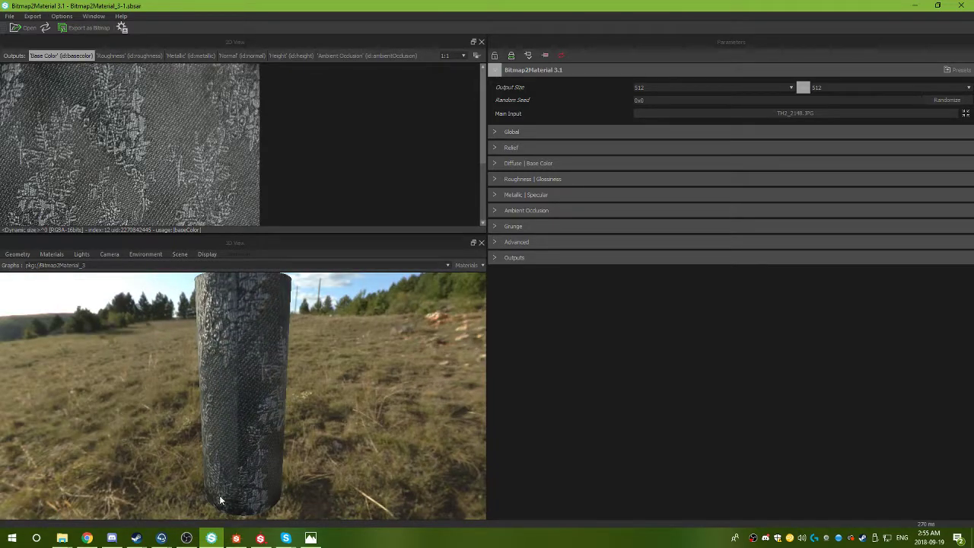
mouse_move(241, 404)
mouse_down()
mouse_move(222, 414)
mouse_move(262, 384)
mouse_move(442, 397)
mouse_move(279, 398)
mouse_move(245, 409)
mouse_up()
drag(226, 376, 251, 401)
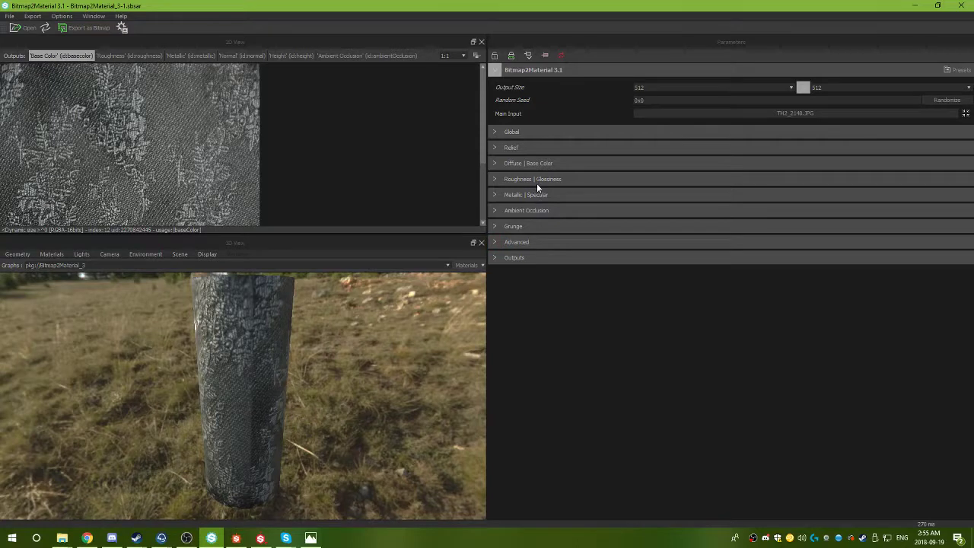
Set the Global option Make It Tile to Edges Linear X and check the seam on the cylinder.
click(495, 131)
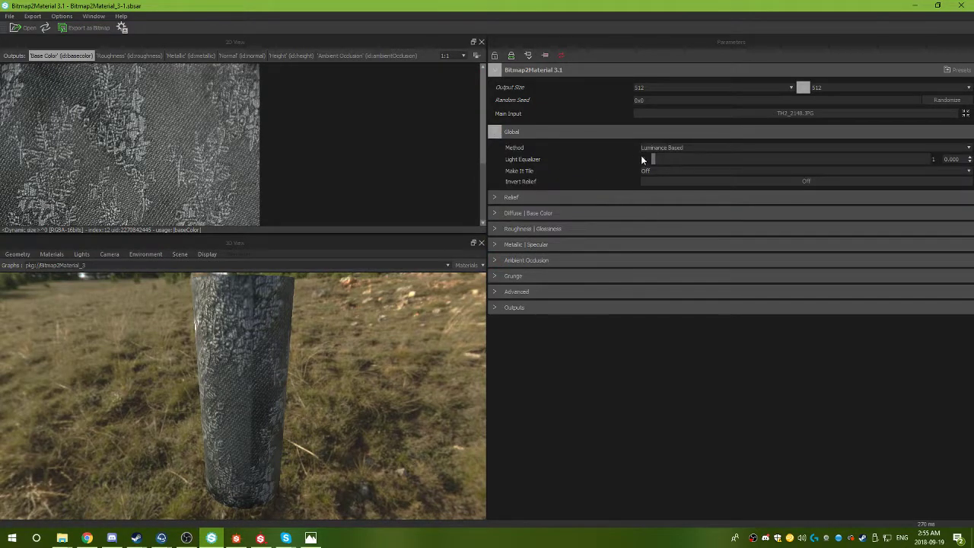
click(653, 170)
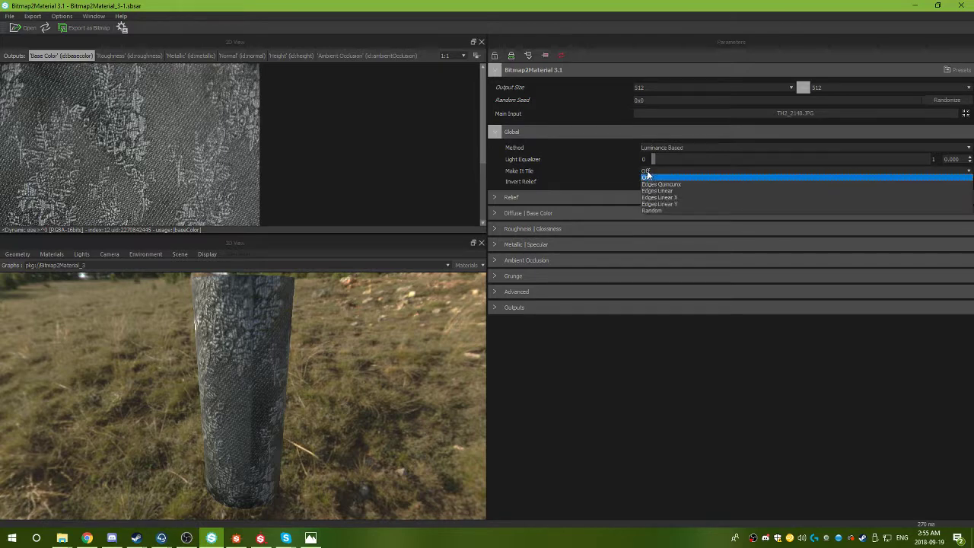
click(656, 198)
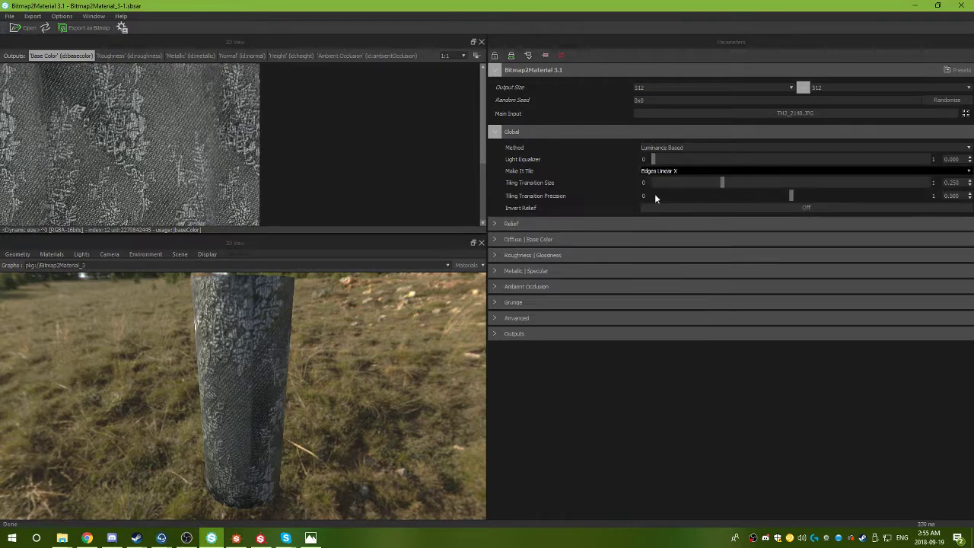
drag(379, 326, 328, 301)
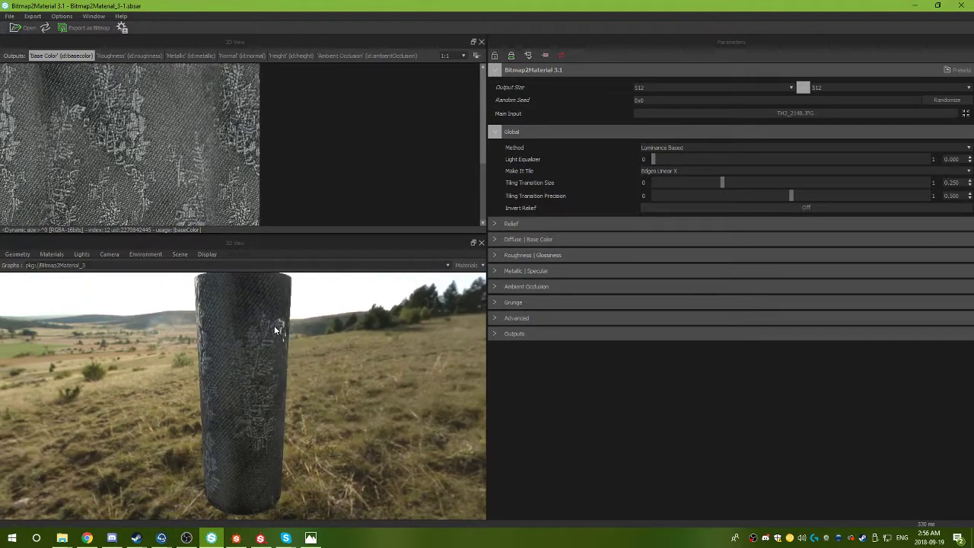
Try Edges Linear Y tiling on the cylinder and return Make It Tile to Edges Linear X.
click(694, 171)
click(678, 204)
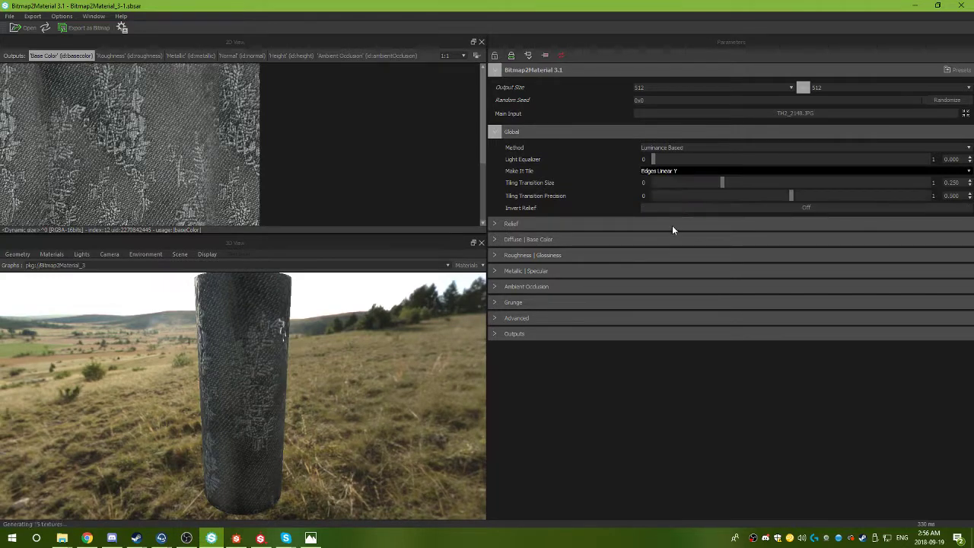
drag(277, 347, 276, 356)
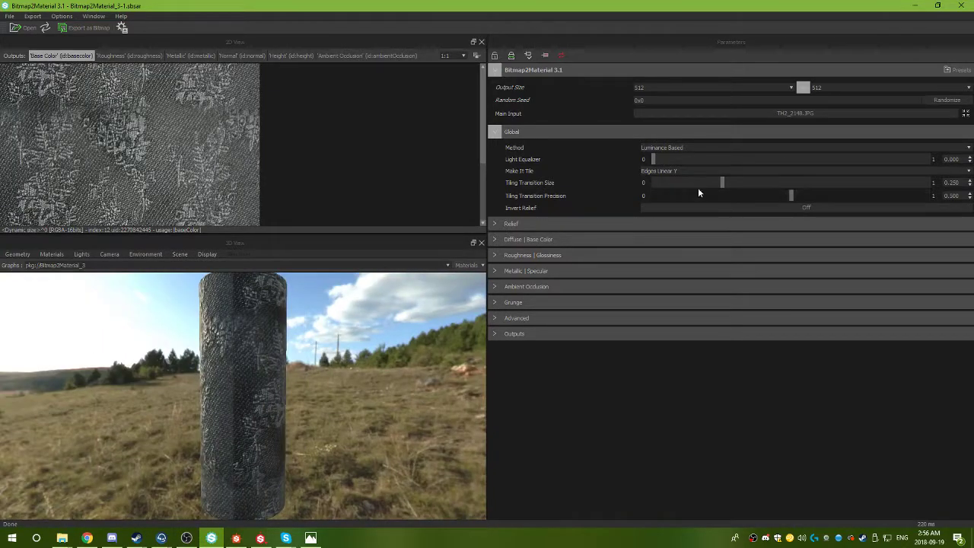
click(687, 169)
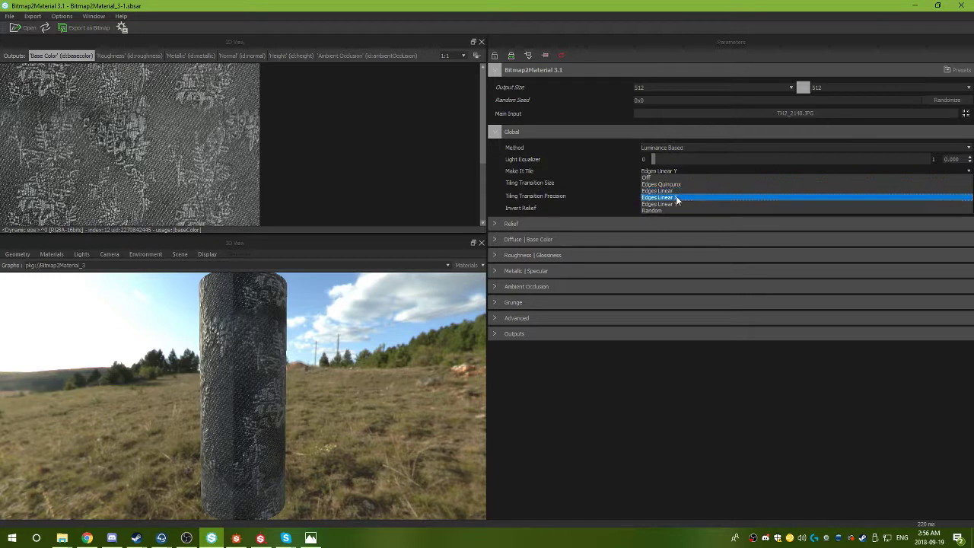
click(679, 197)
Set Tiling Transition Precision to 0.619 and Tiling Transition Size to 0.405, and check the blend around the cylinder.
click(793, 196)
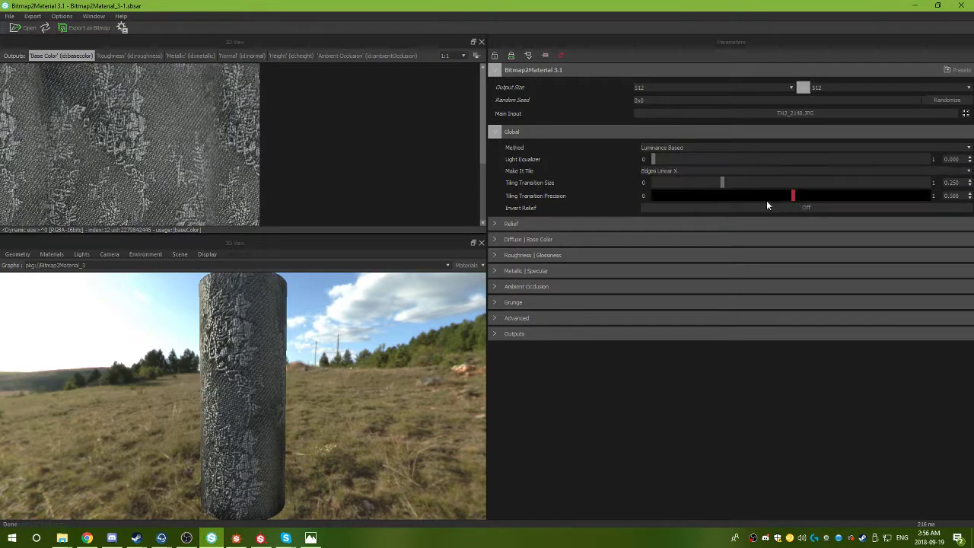
drag(722, 182, 765, 183)
drag(371, 306, 268, 319)
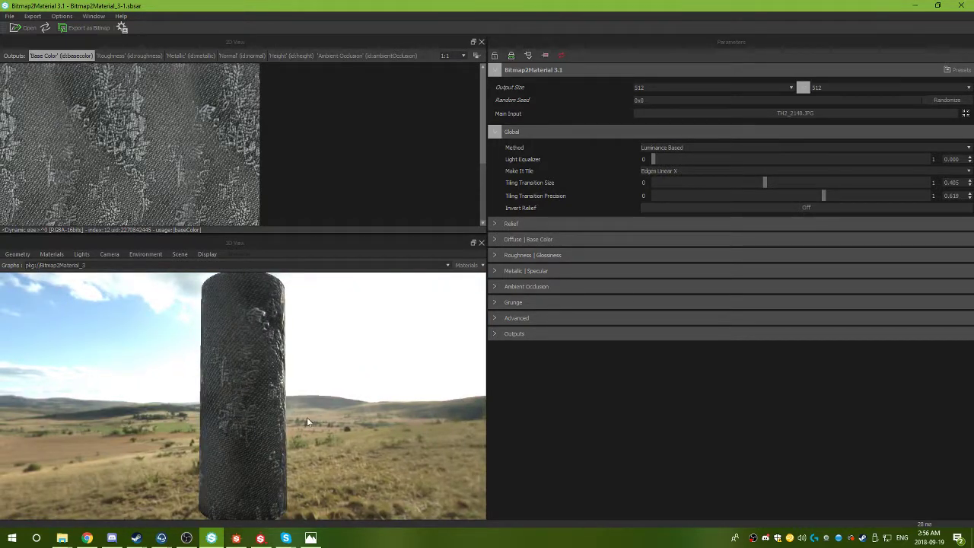
drag(309, 421, 239, 347)
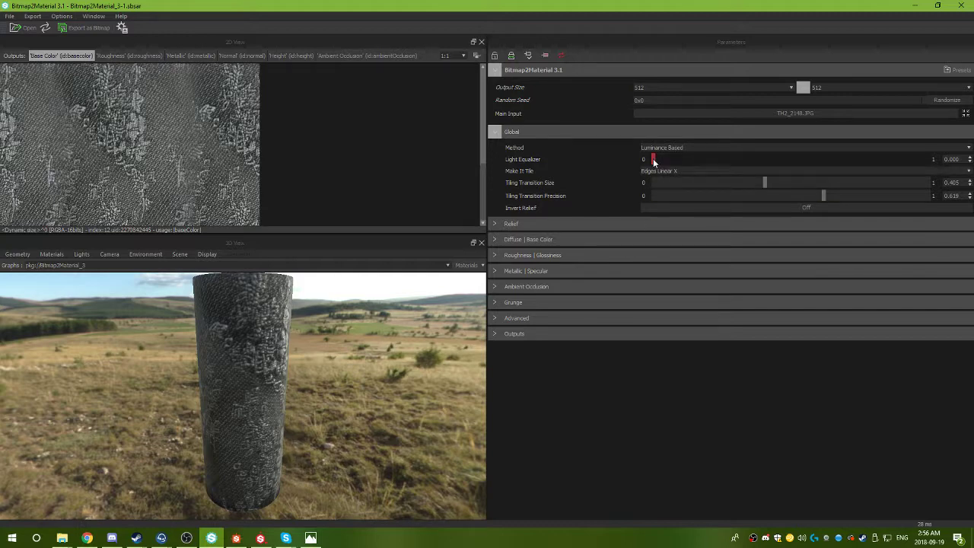
Raise the Light Equalizer to 0.558 and check the fabric's evenness around the cylinder.
drag(659, 159, 807, 172)
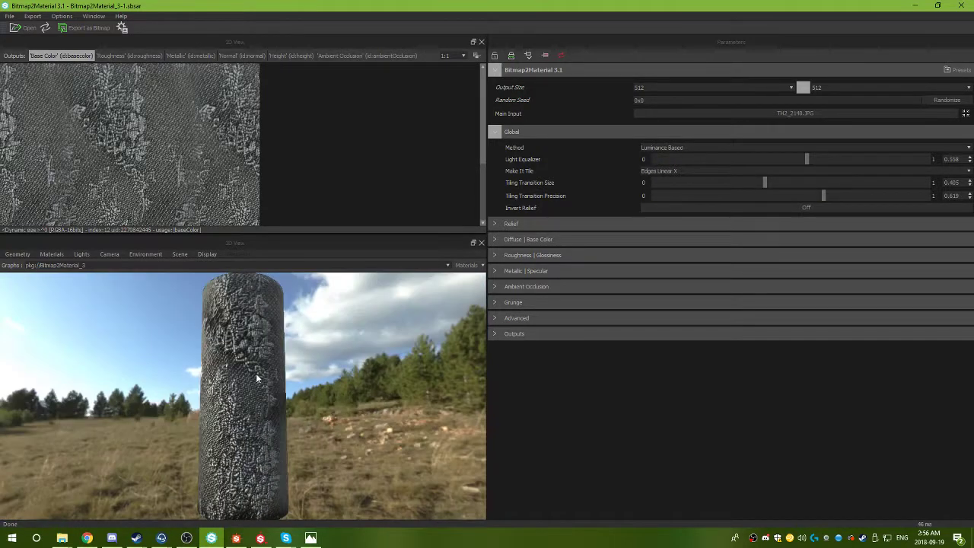
drag(292, 376, 343, 373)
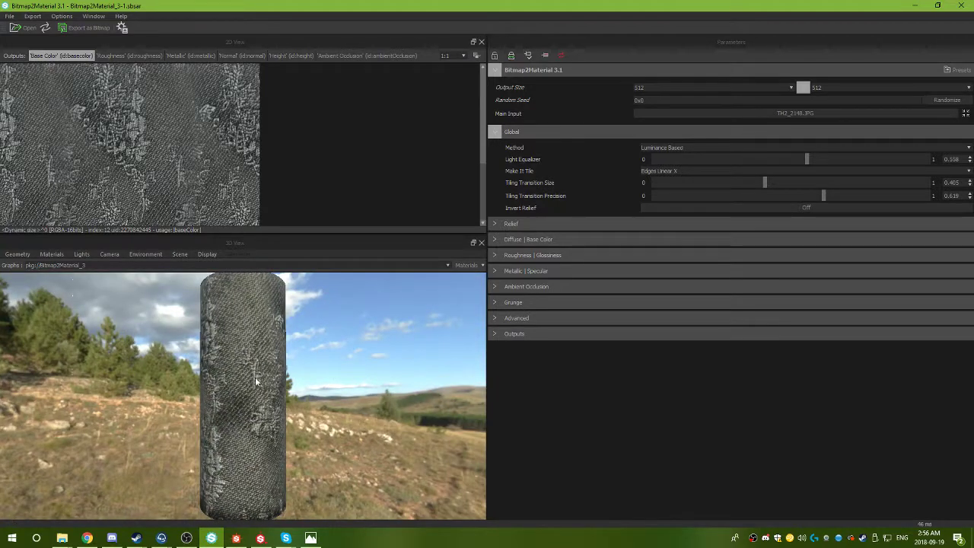
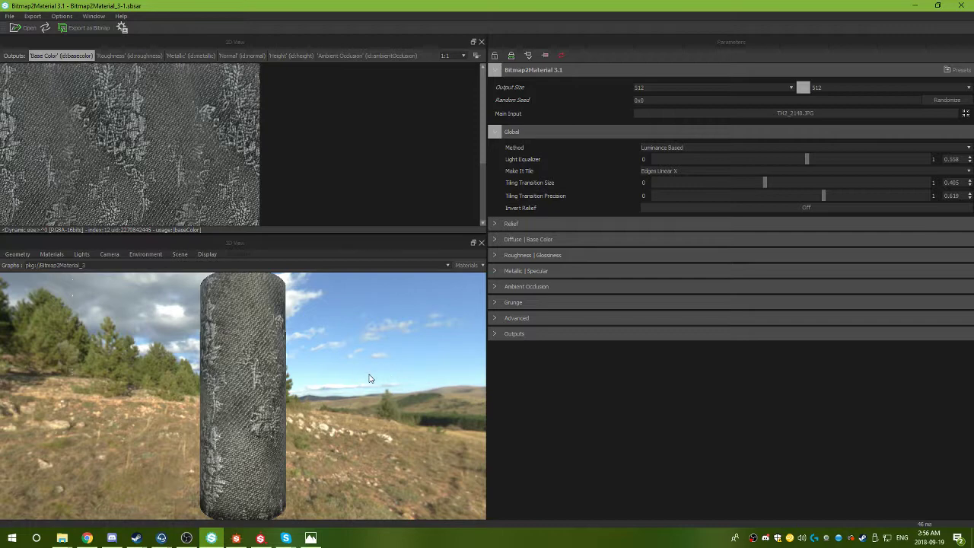
mouse_move(359, 387)
mouse_down()
mouse_move(265, 375)
mouse_move(175, 393)
mouse_move(343, 374)
mouse_move(250, 391)
mouse_move(311, 344)
mouse_move(409, 395)
mouse_move(288, 408)
mouse_move(313, 407)
mouse_up()
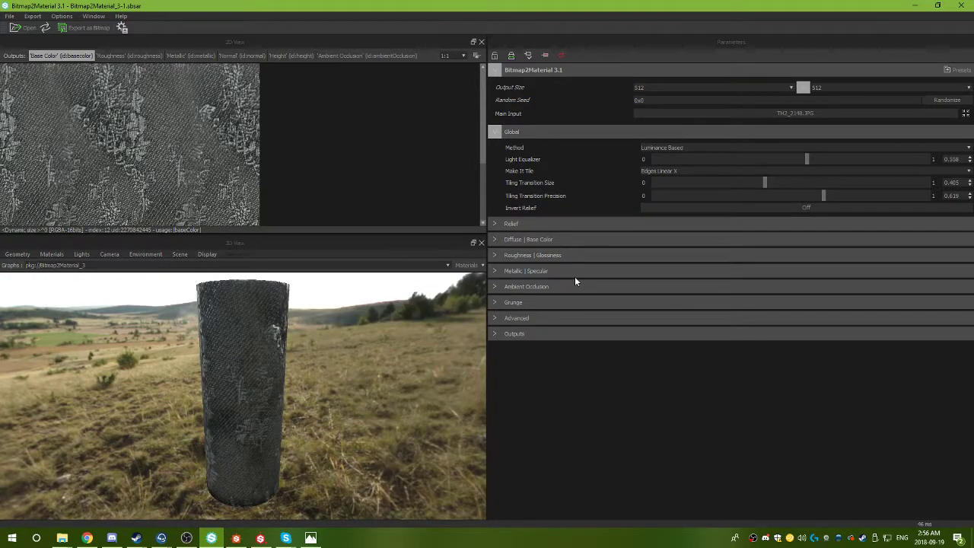
In the Relief settings, lower the Relief Balance's Low Frequencies to -0.688 and inspect the surface on the cylinder.
click(495, 224)
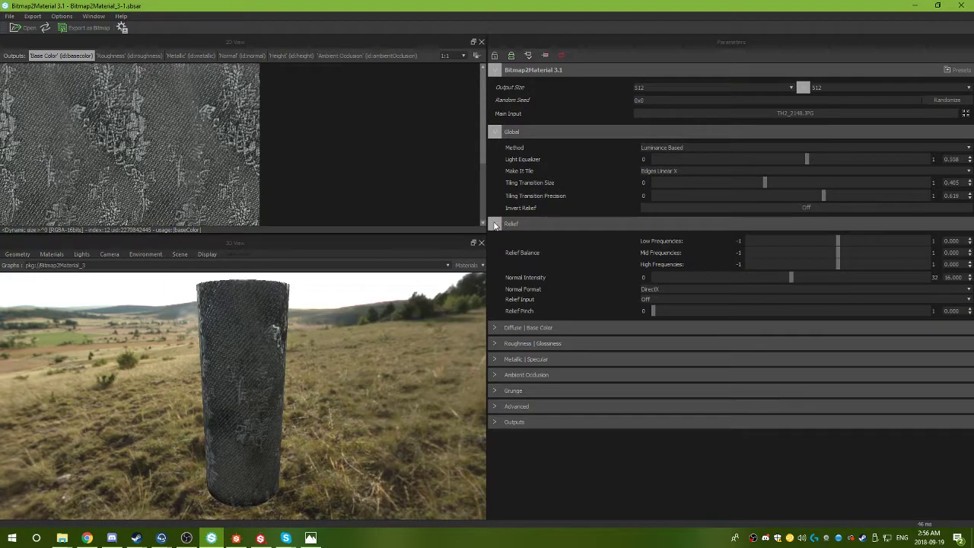
drag(274, 393, 365, 339)
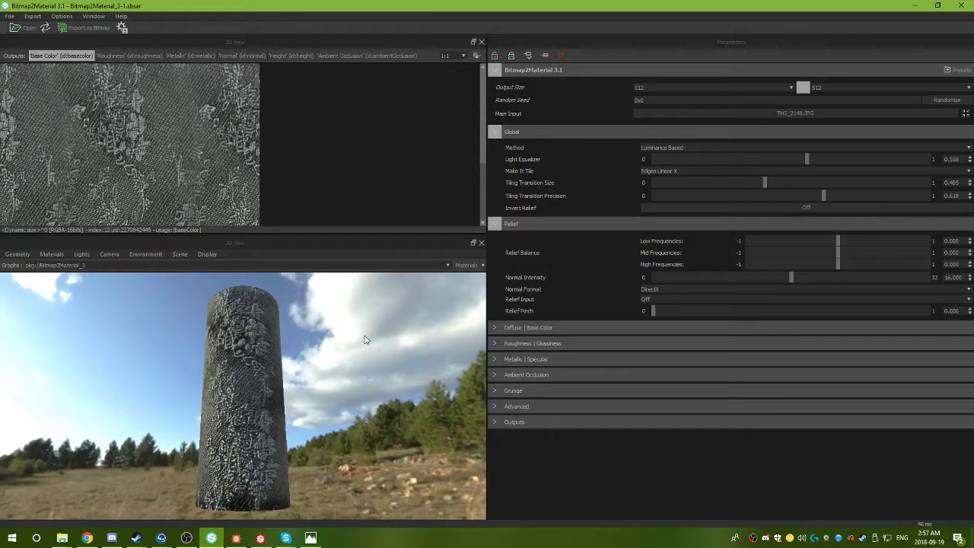
drag(325, 368, 312, 353)
drag(294, 423, 265, 430)
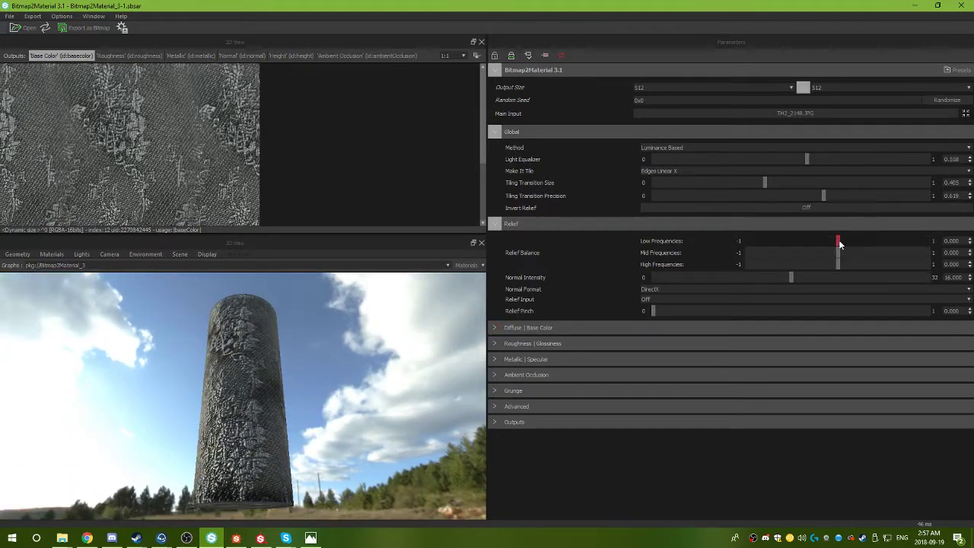
drag(771, 246, 723, 249)
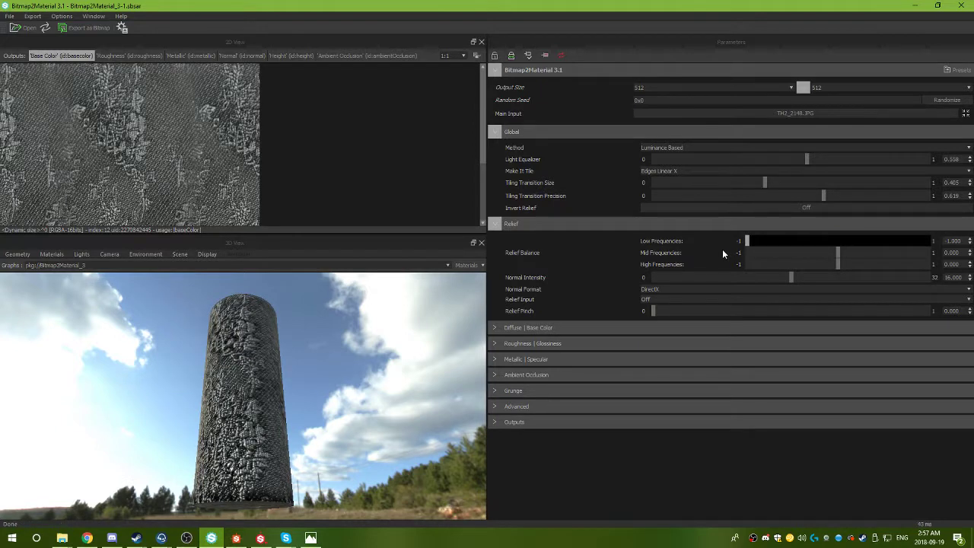
mouse_move(782, 245)
mouse_down()
mouse_move(844, 245)
mouse_move(751, 245)
mouse_move(778, 242)
mouse_up()
drag(223, 371, 153, 404)
mouse_move(268, 377)
mouse_down()
mouse_move(245, 359)
mouse_move(220, 383)
mouse_move(259, 379)
mouse_up()
Set the Relief Balance's High Frequencies to 0.889 and Mid Frequencies to -0.385, and inspect the cylinder's side and cap.
drag(839, 264, 837, 268)
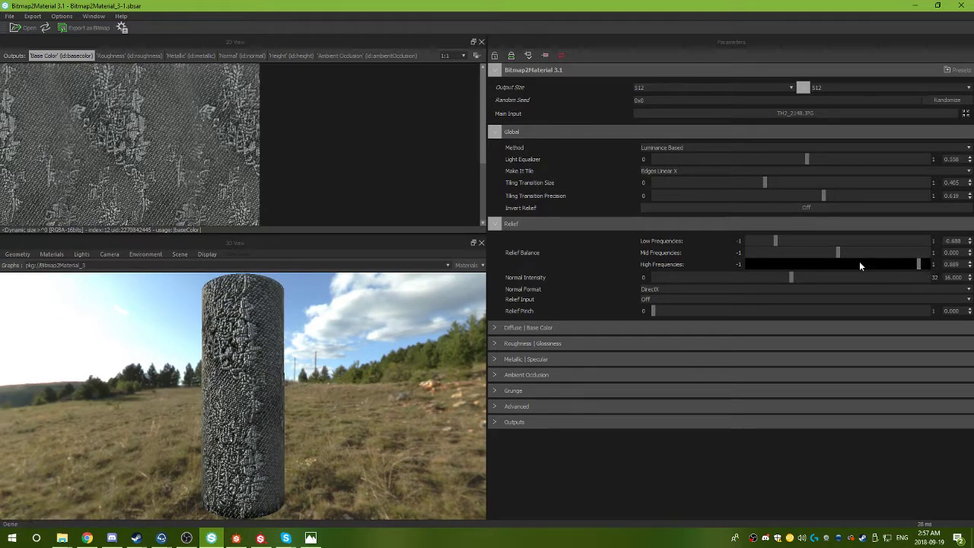
drag(837, 253, 802, 264)
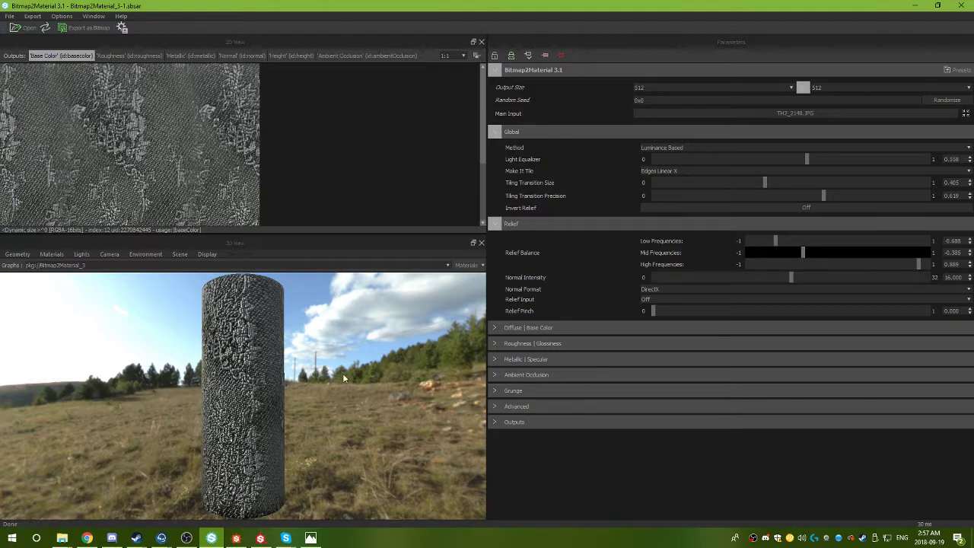
drag(342, 373, 302, 382)
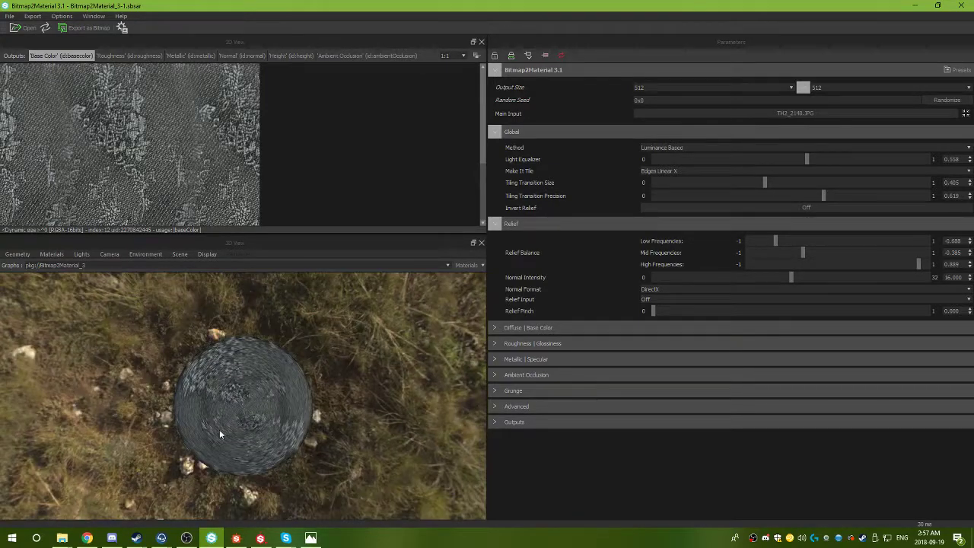
drag(219, 434, 232, 387)
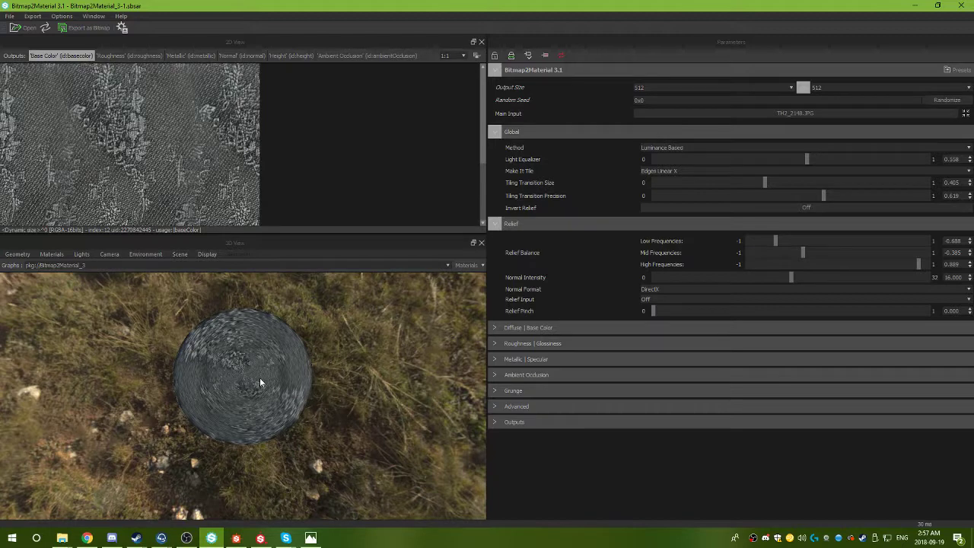
drag(255, 372, 248, 301)
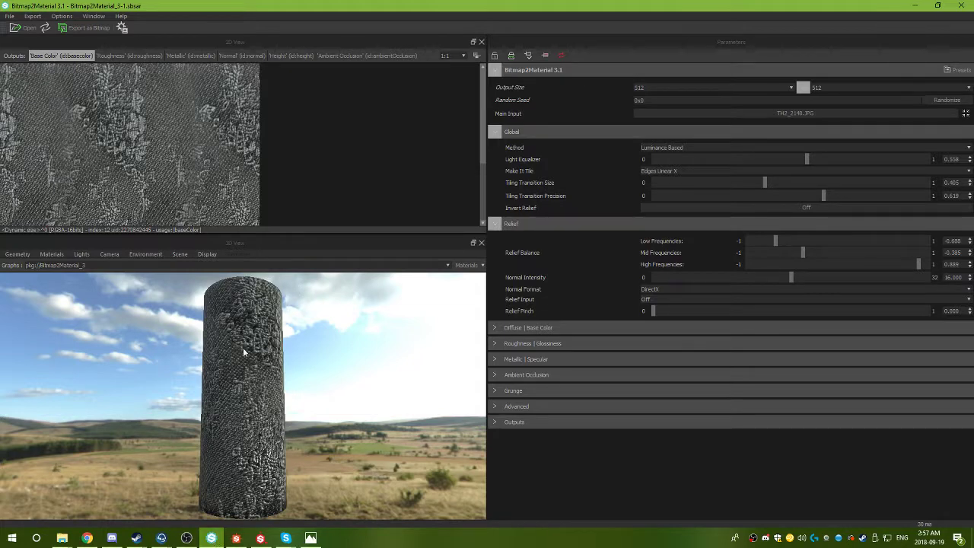
drag(265, 379, 206, 351)
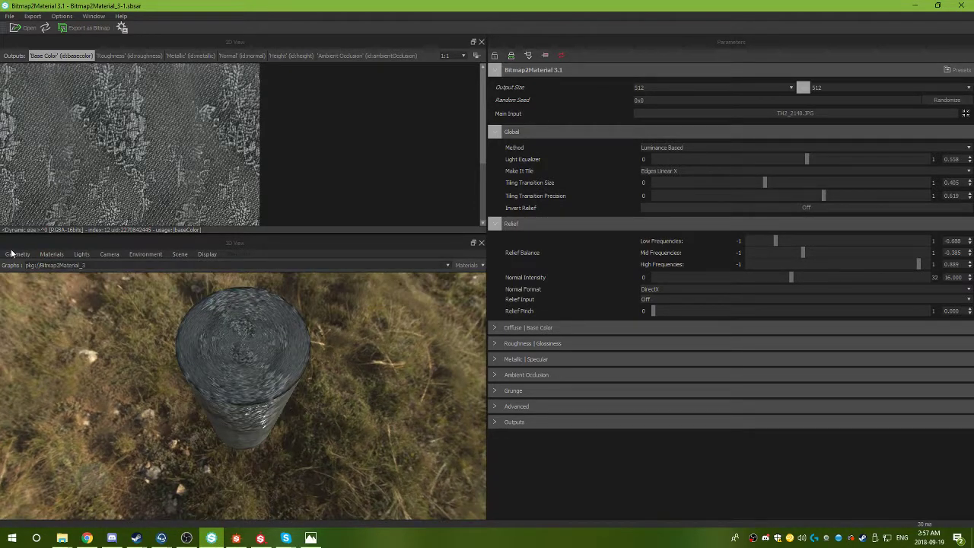
Change the 3D preview geometry back to a cube and examine the tiled fabric on its faces.
click(16, 257)
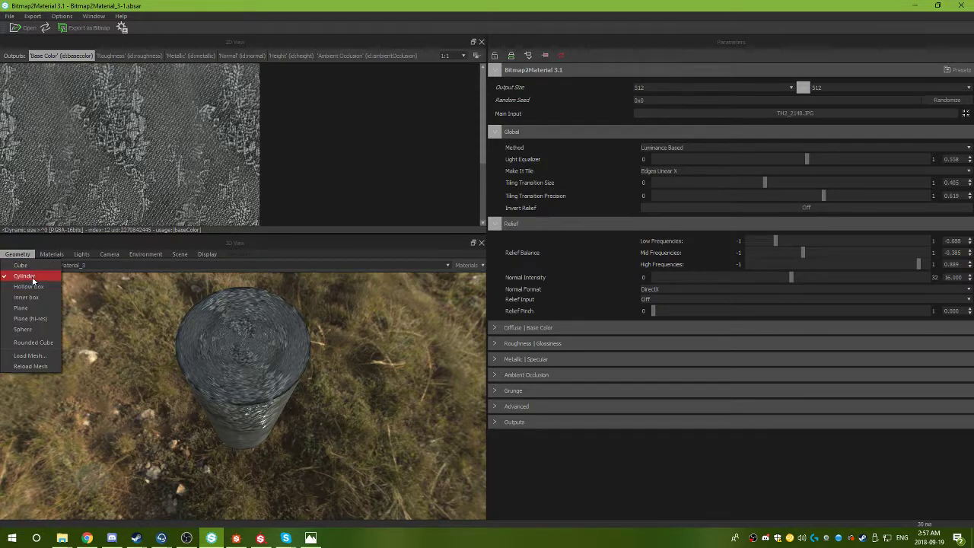
click(33, 271)
drag(228, 425, 214, 456)
drag(296, 441, 152, 388)
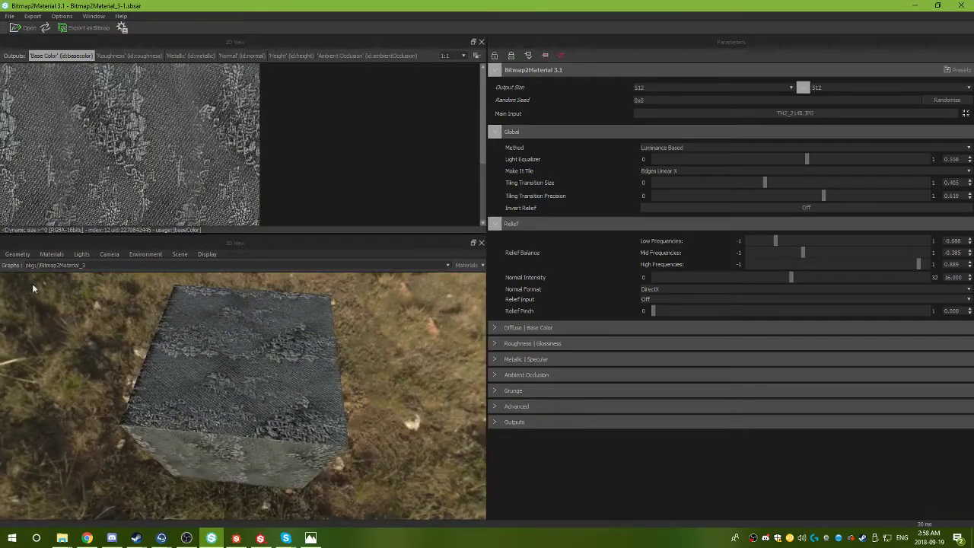
Preview the fabric on a sphere, switch the 3D preview to a rounded cube, and examine how it wraps on each.
click(17, 255)
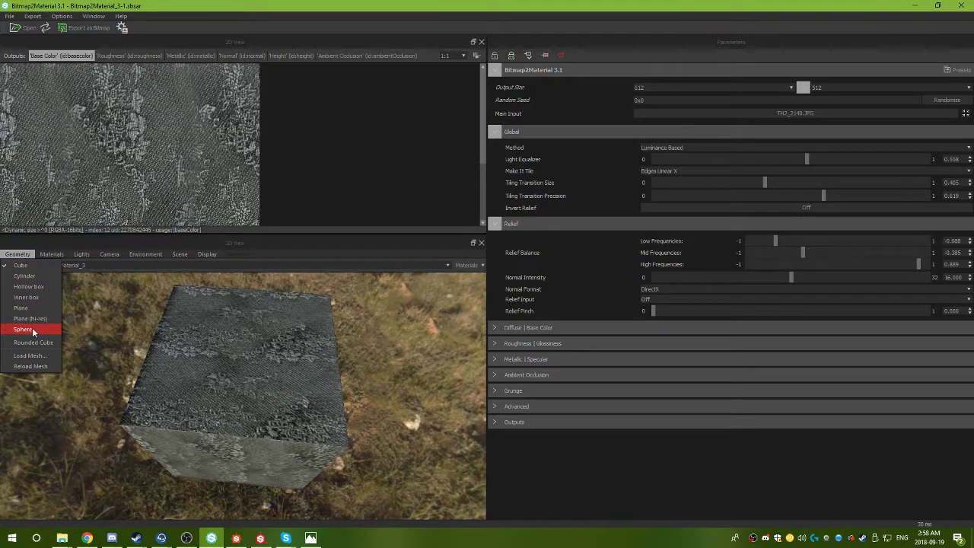
click(33, 332)
drag(227, 447, 341, 469)
drag(241, 401, 316, 388)
click(17, 254)
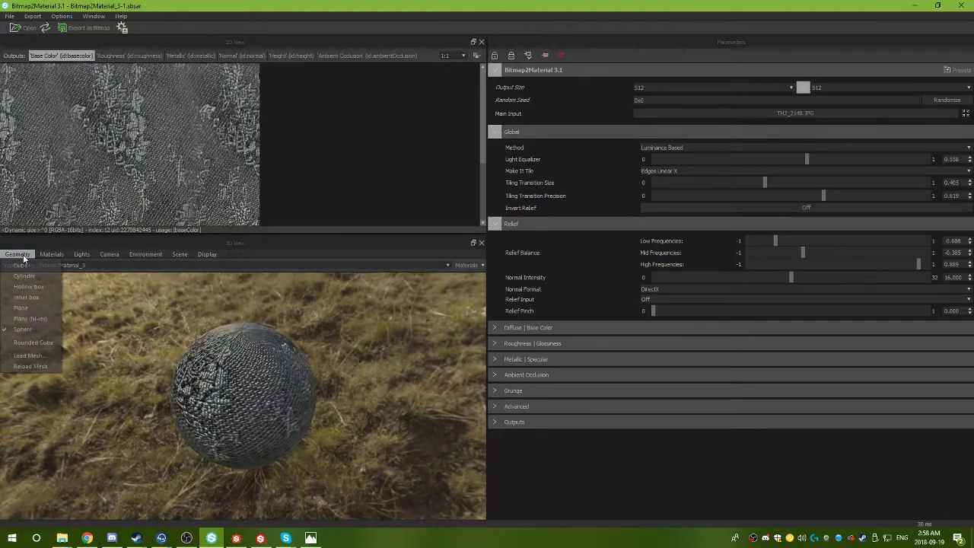
click(34, 342)
drag(193, 393, 263, 388)
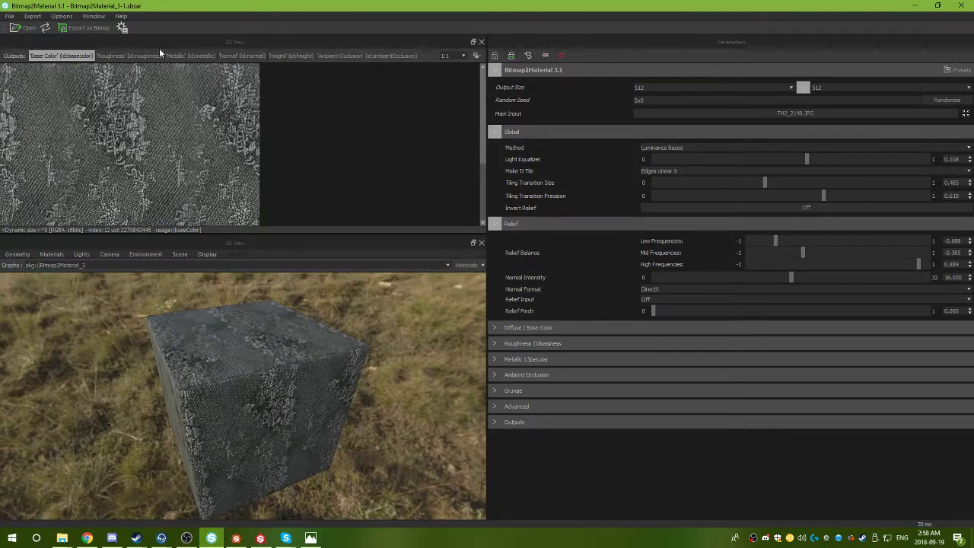
Start a bitmap export and browse its output directory to New folder on the Desktop.
click(10, 16)
click(32, 16)
click(46, 28)
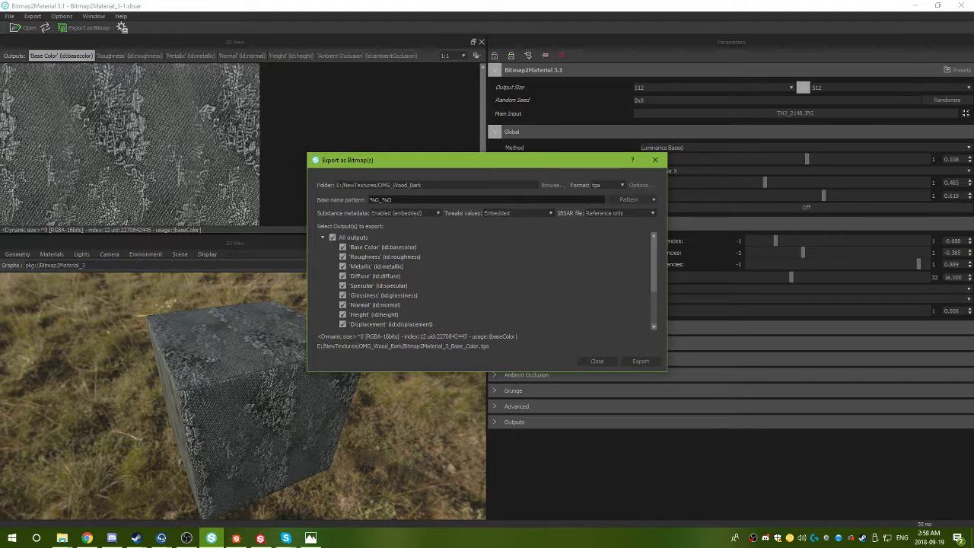
click(551, 185)
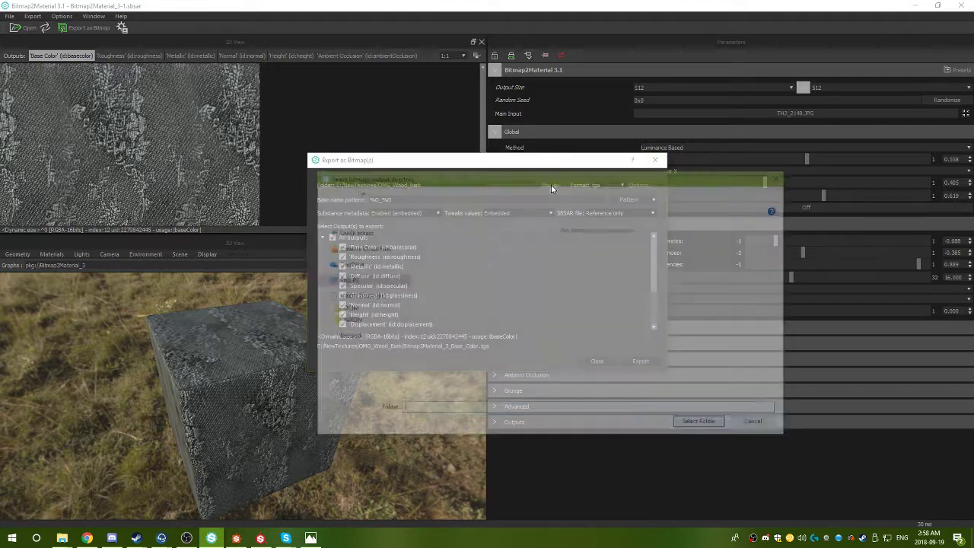
click(449, 193)
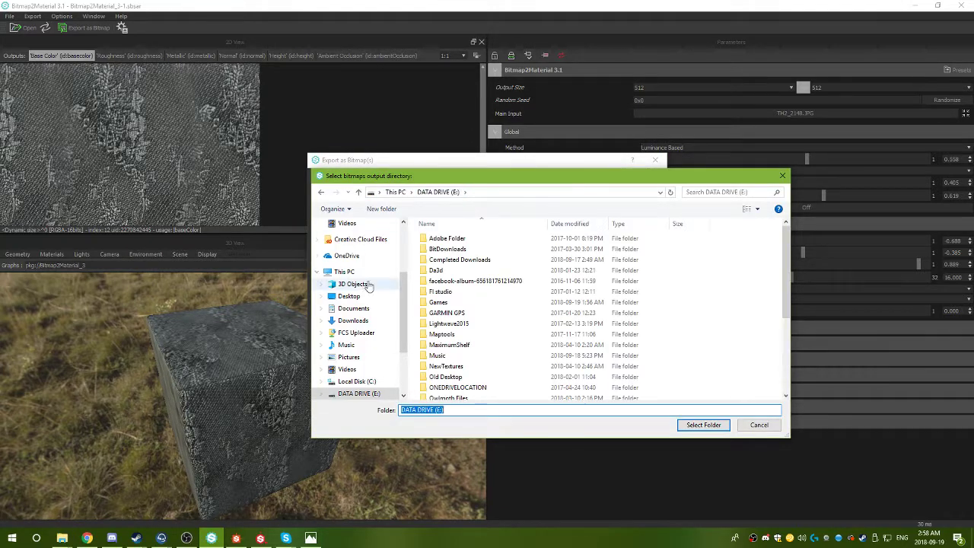
click(367, 382)
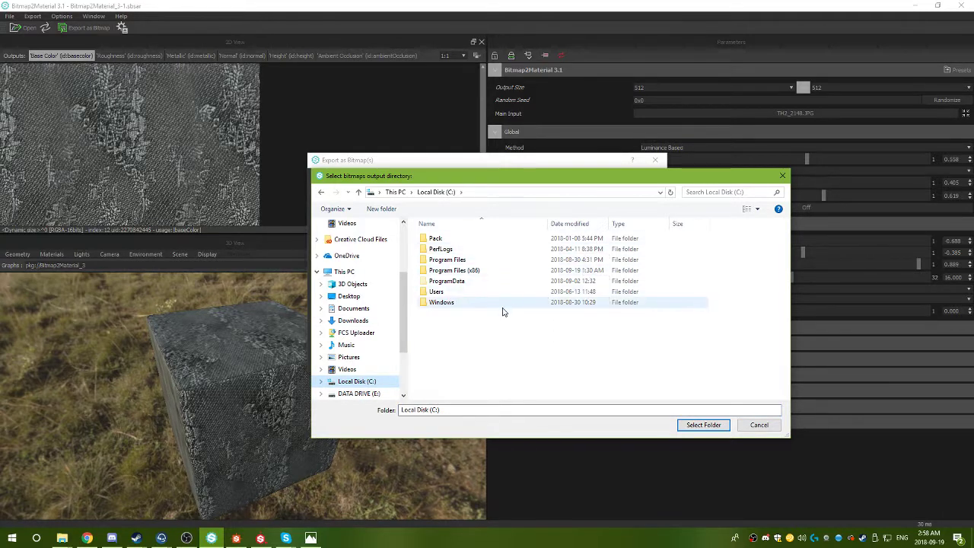
click(350, 297)
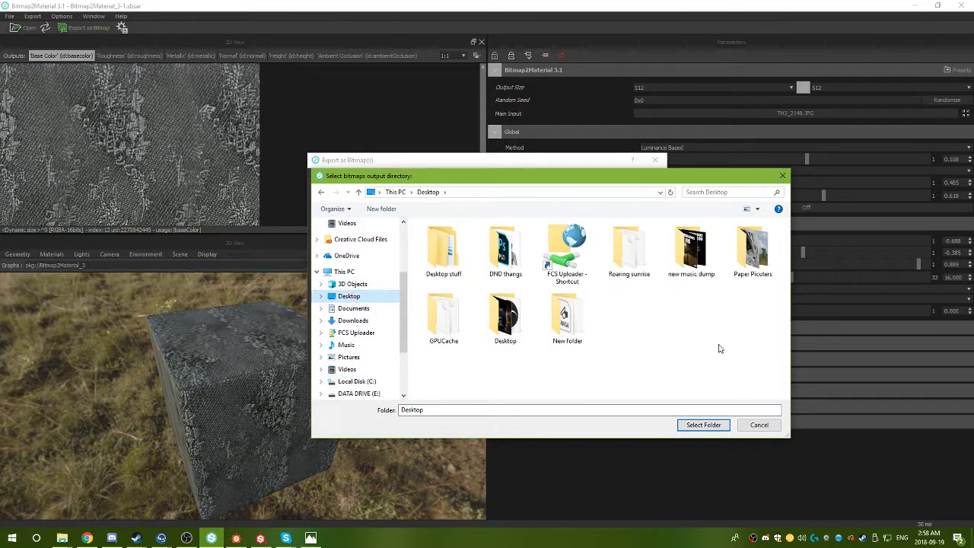
double_click(568, 318)
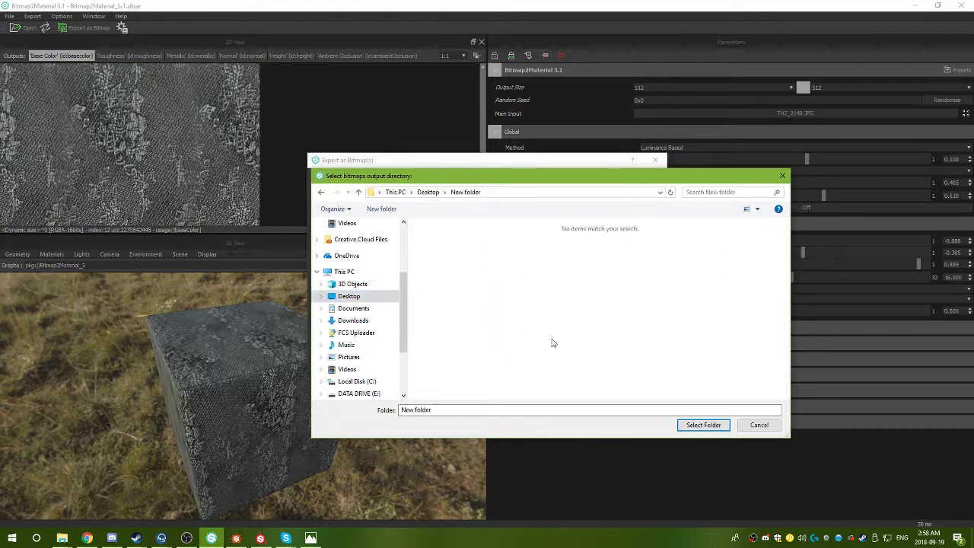
Try to use OMG_Katana_Handle as the export directory's folder name inside New folder.
click(476, 410)
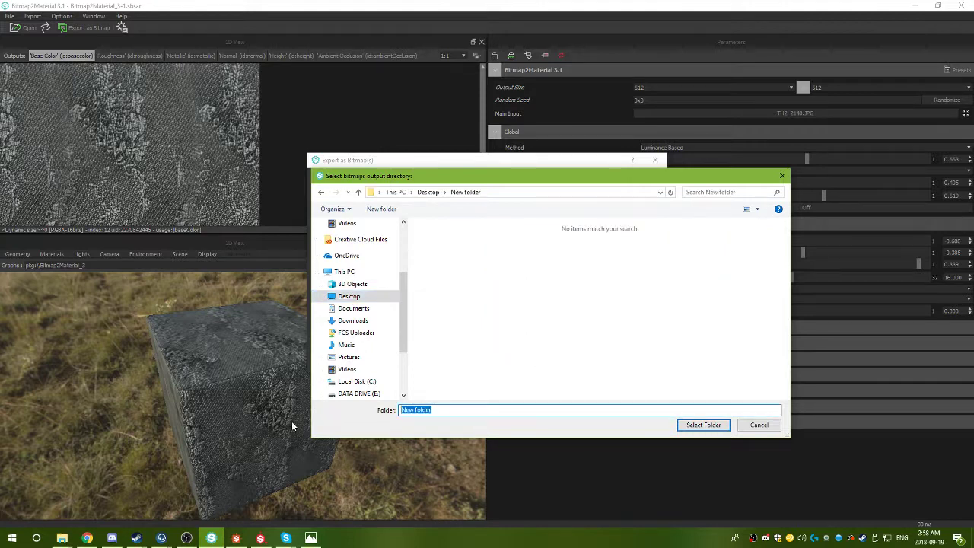
text(OMG_Katana_Handle)
click(702, 424)
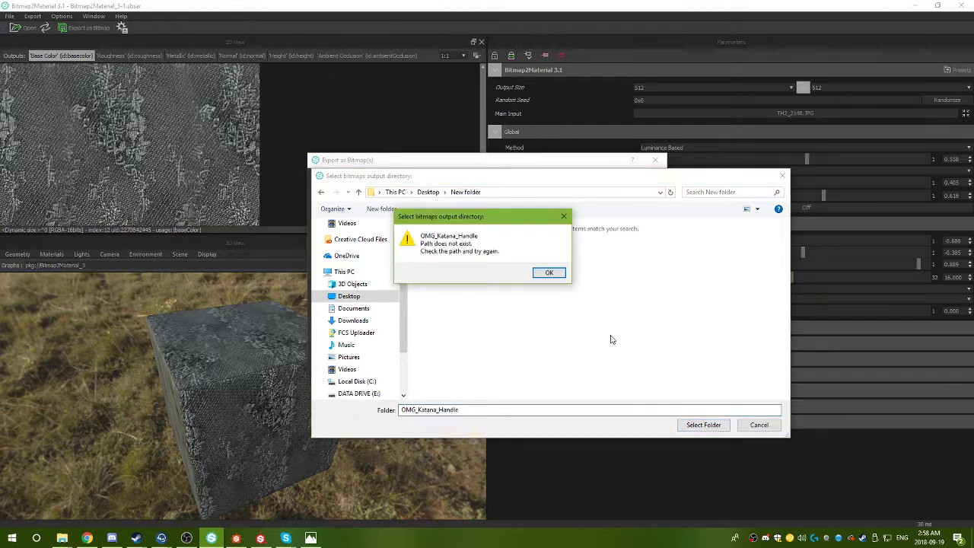
click(549, 273)
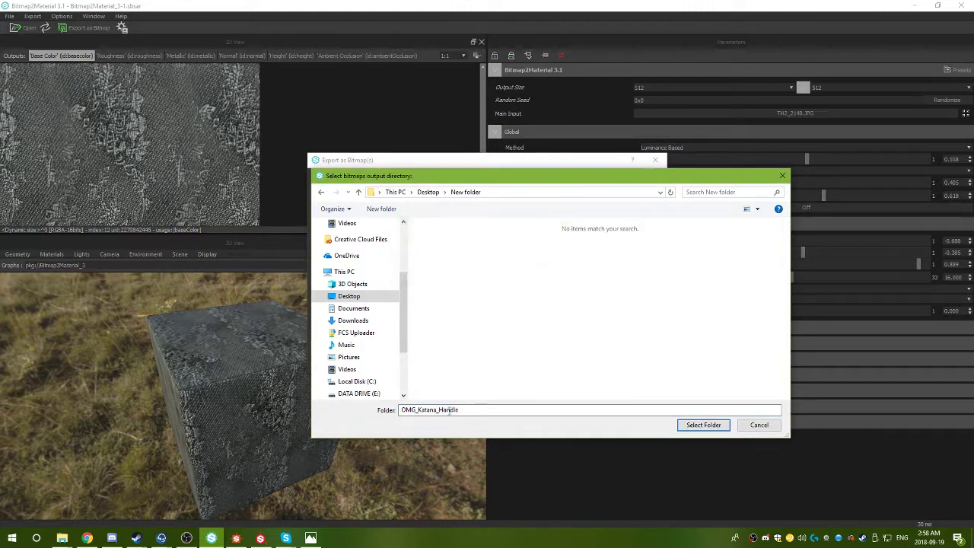
Create a folder named OMG_Katana_Handle inside New folder, choose it as the bitmap output directory, and close the export dialog without exporting.
drag(465, 412, 337, 419)
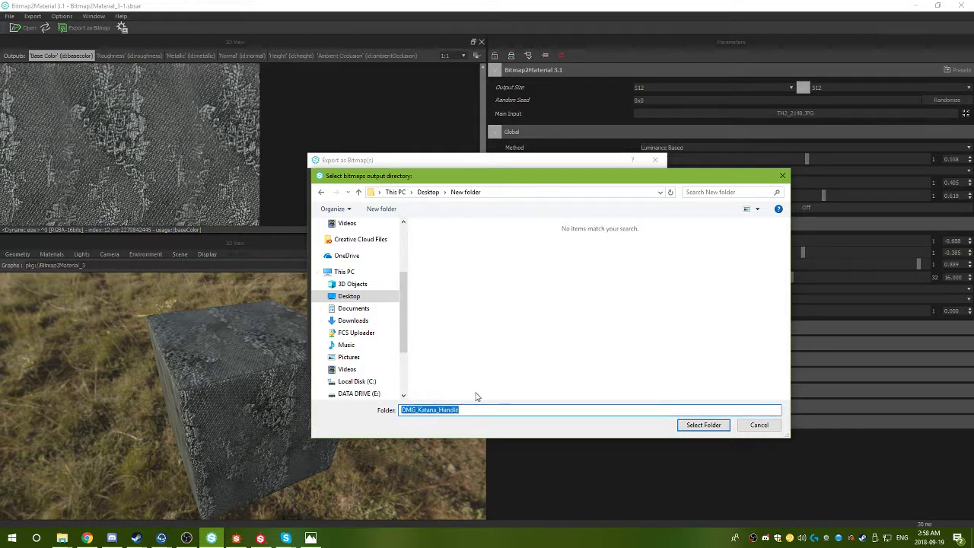
right_click(474, 340)
mouse_move(497, 453)
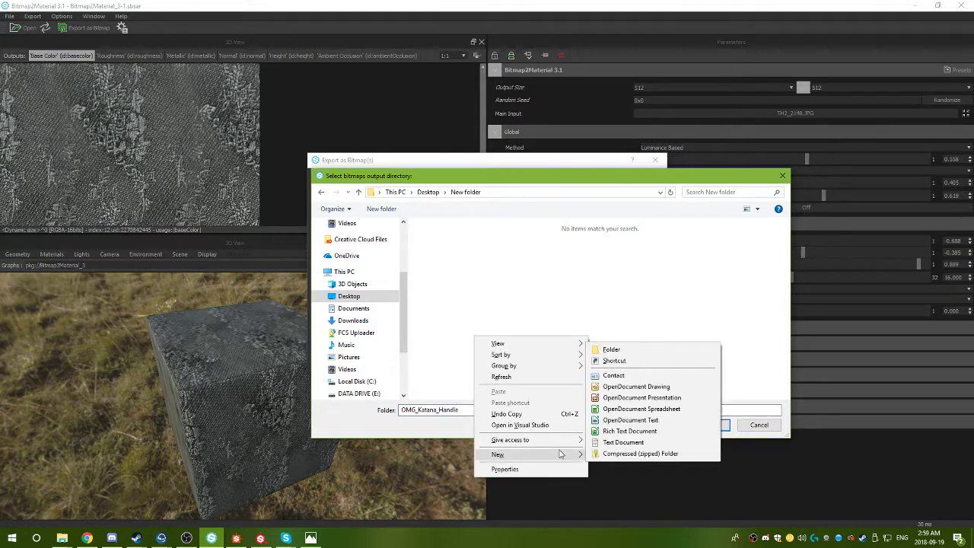
click(605, 350)
click(474, 413)
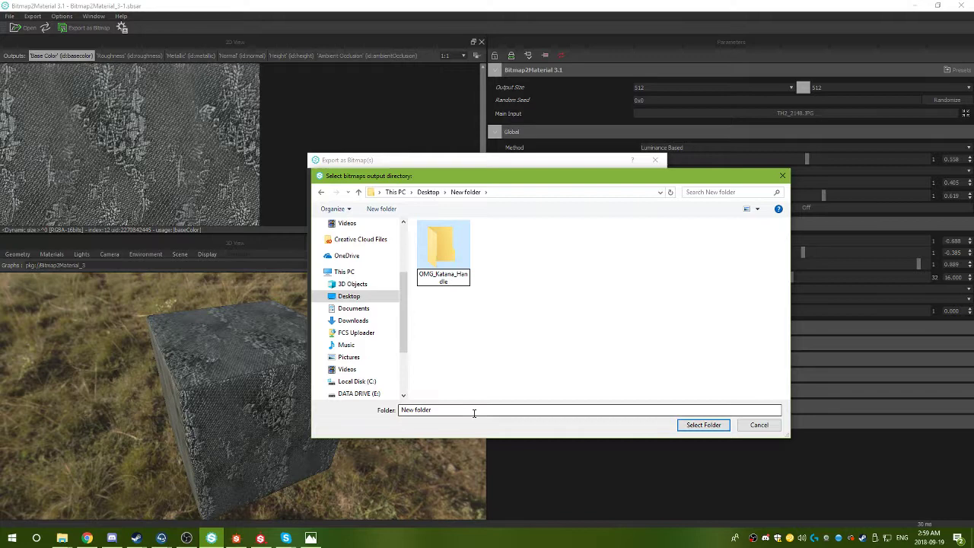
double_click(446, 254)
click(697, 426)
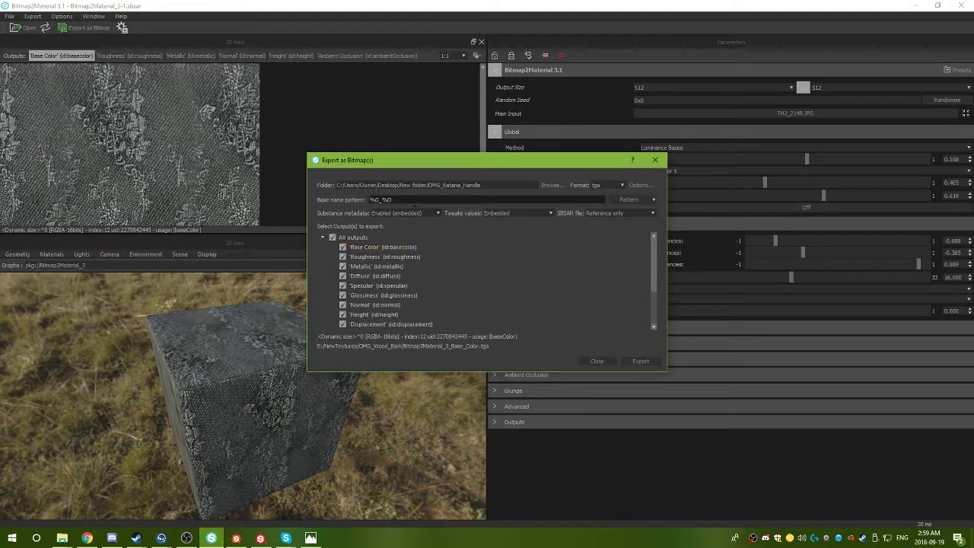
mouse_move(415, 203)
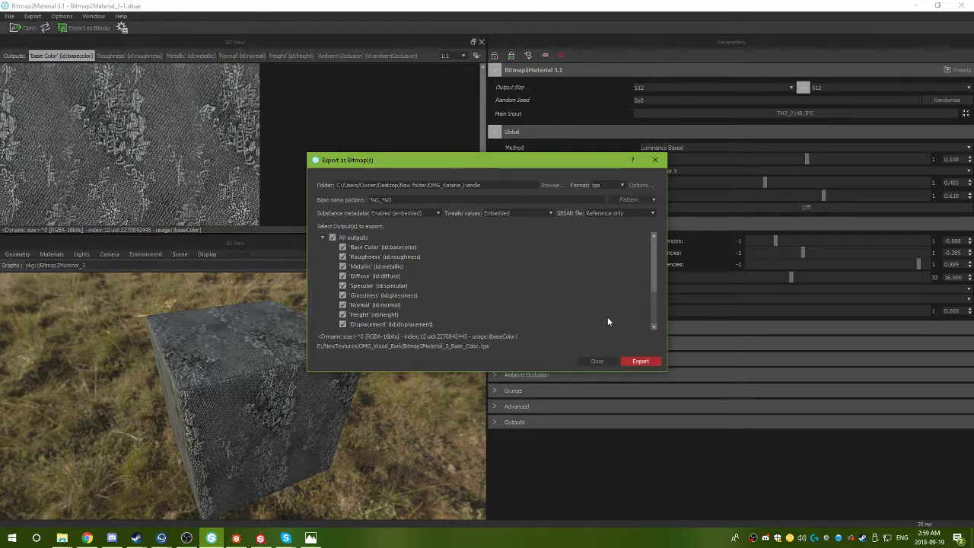
click(598, 362)
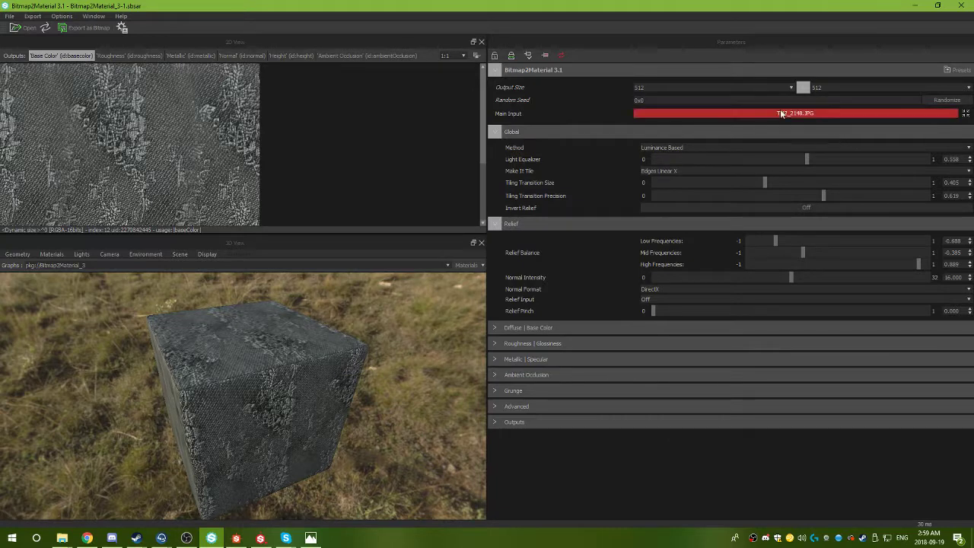
Examine the fabric on the rounded cube, then switch the 3D preview geometry to a cylinder and inspect its side.
drag(212, 376, 255, 341)
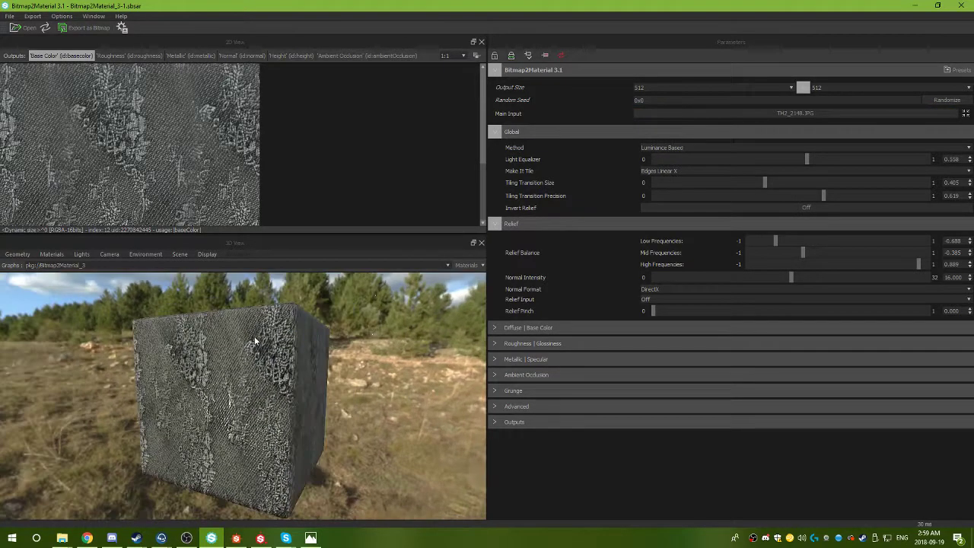
click(18, 255)
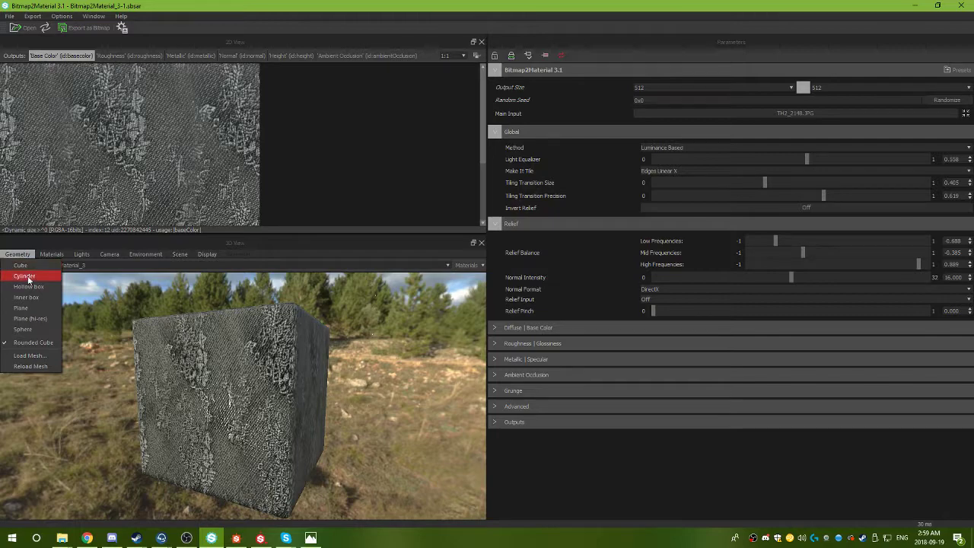
click(24, 276)
drag(272, 355, 239, 344)
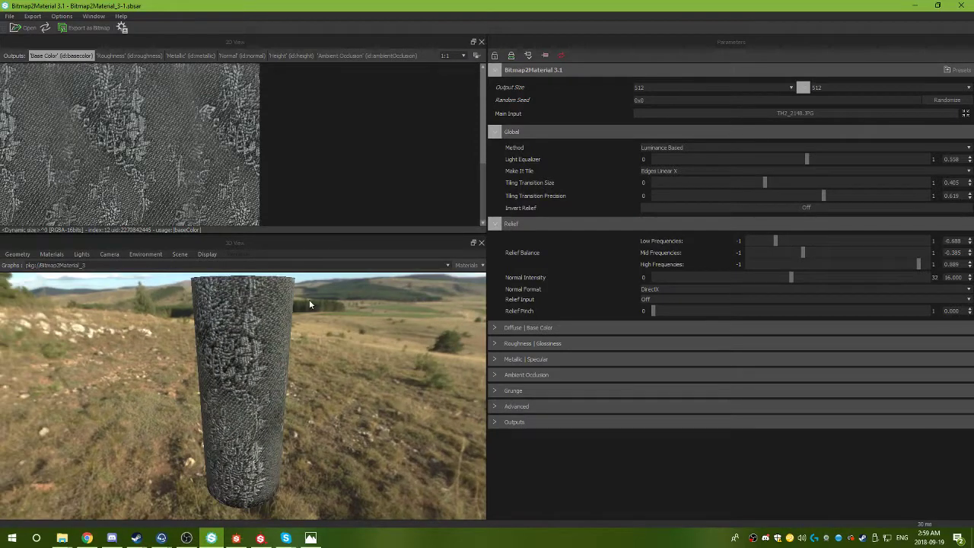
Set the material's output size to 2048 by 2048 and inspect the fabric detail on the cylinder up close.
click(963, 87)
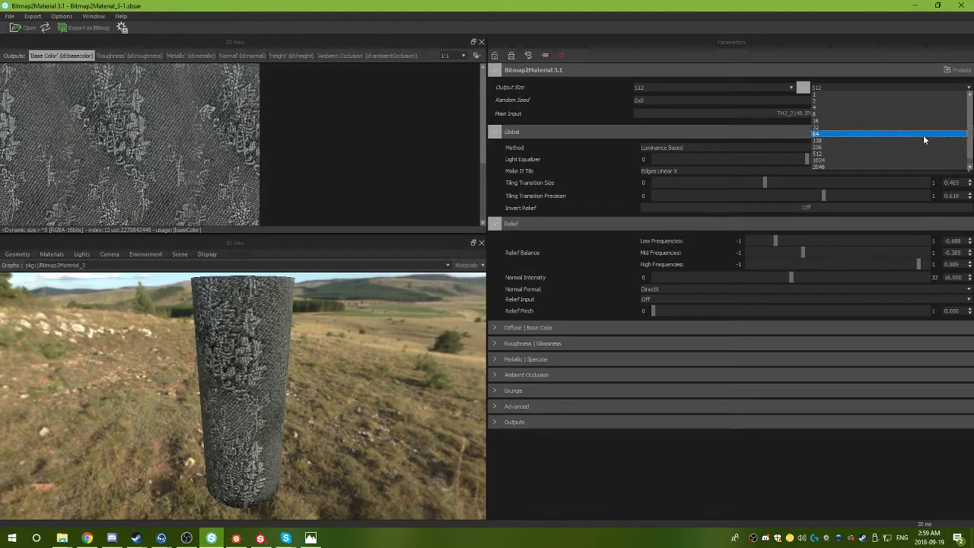
click(887, 165)
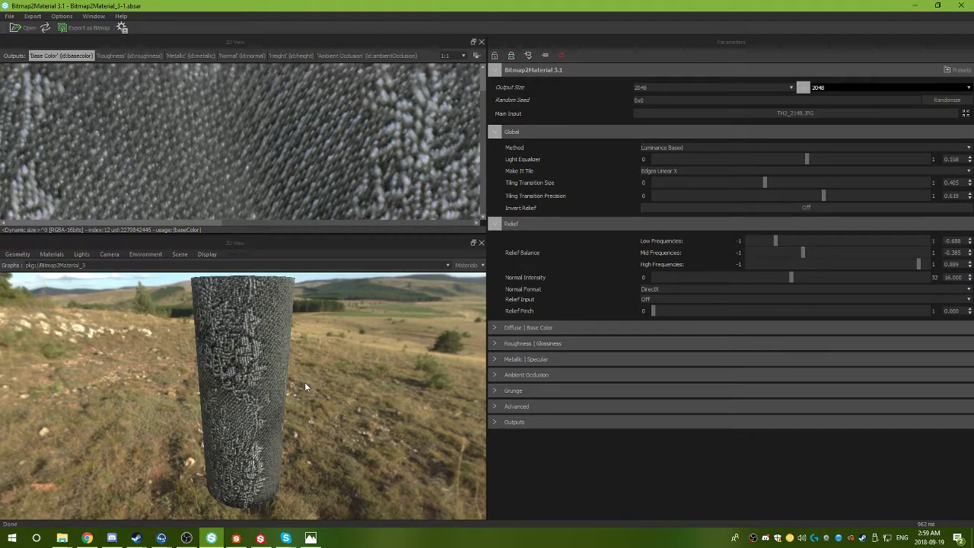
drag(305, 383, 197, 377)
drag(329, 363, 249, 385)
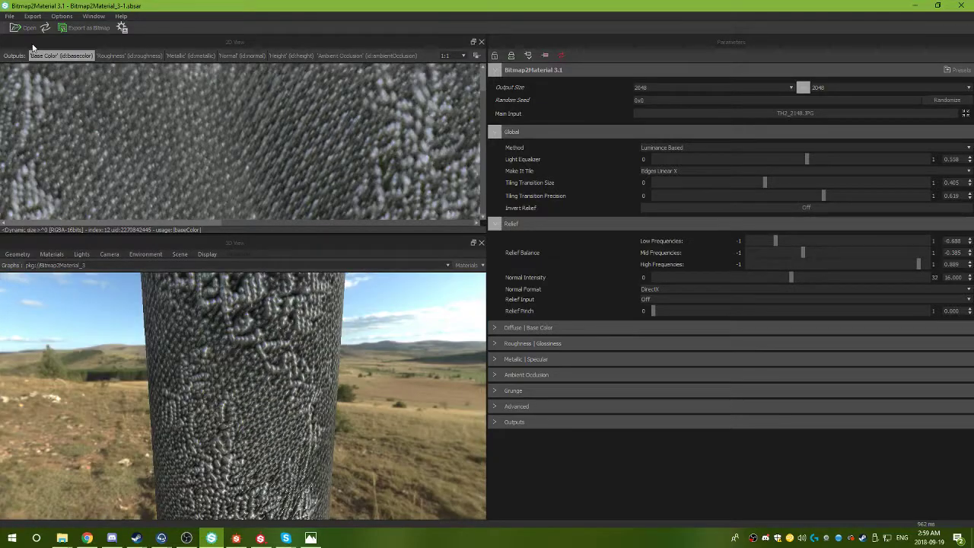
Export all outputs as TGA bitmaps to the OMG_Katana_Handle folder and look over the whole cylinder.
click(9, 16)
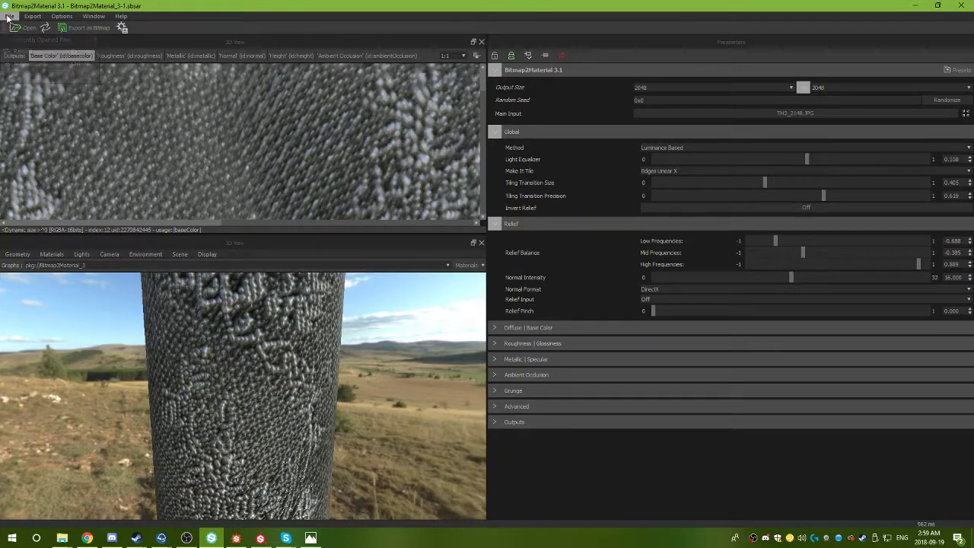
mouse_move(33, 16)
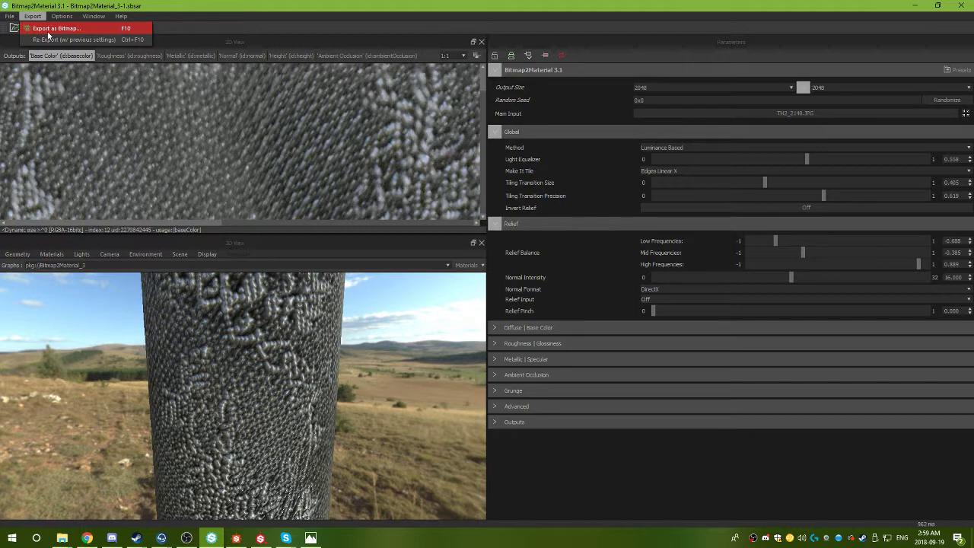
click(47, 31)
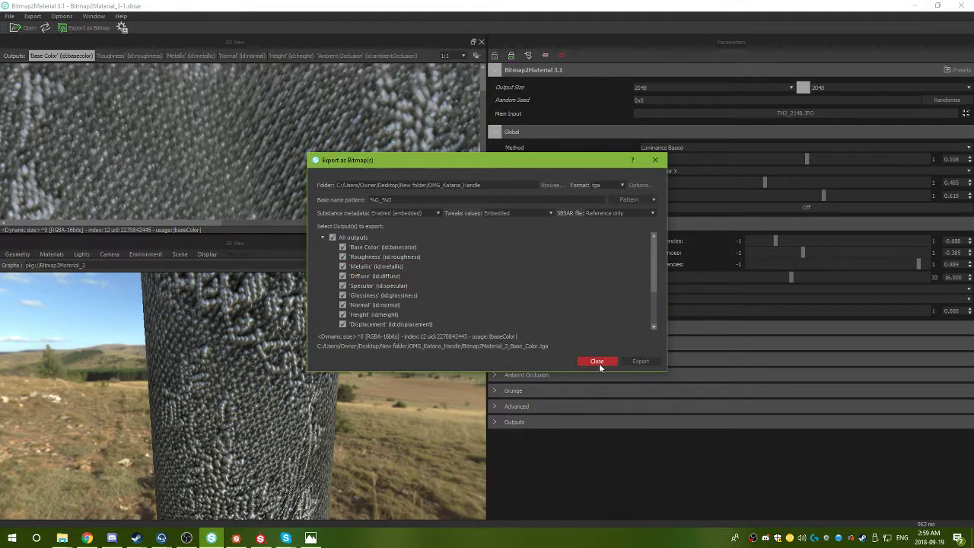
click(629, 362)
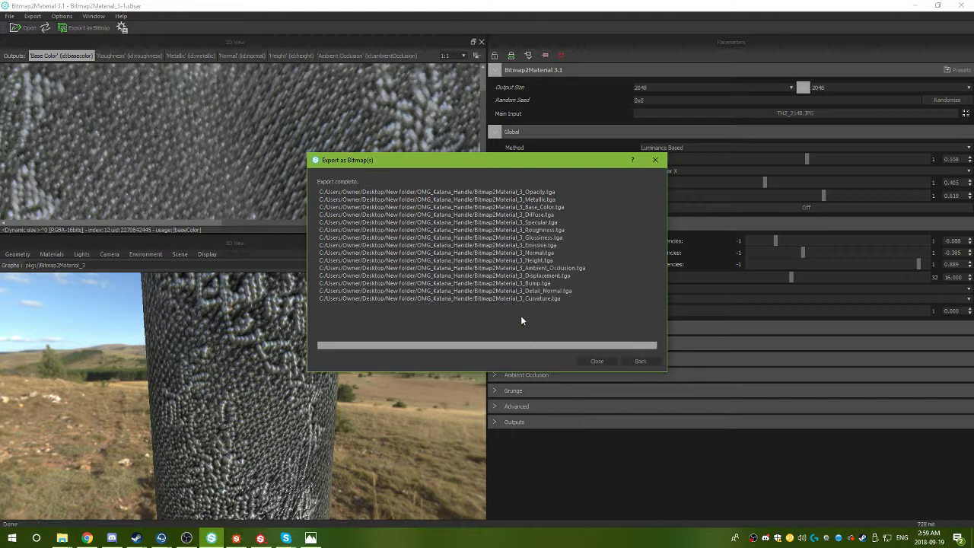
click(591, 362)
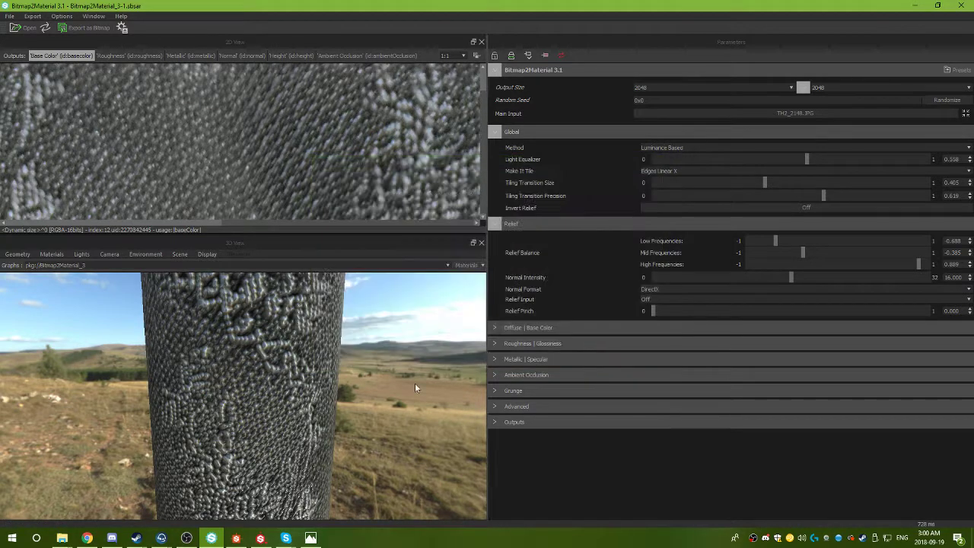
scroll(226, 410, down, 3)
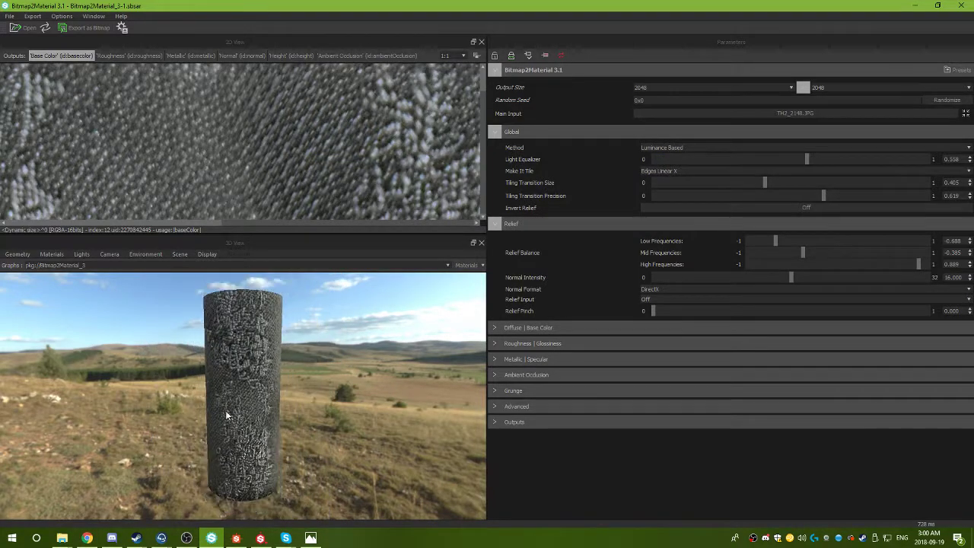
mouse_move(226, 410)
mouse_down()
mouse_move(386, 377)
mouse_move(297, 388)
mouse_move(288, 375)
mouse_move(231, 388)
mouse_move(274, 360)
mouse_move(244, 359)
mouse_move(223, 398)
mouse_move(262, 355)
mouse_move(247, 351)
mouse_up()
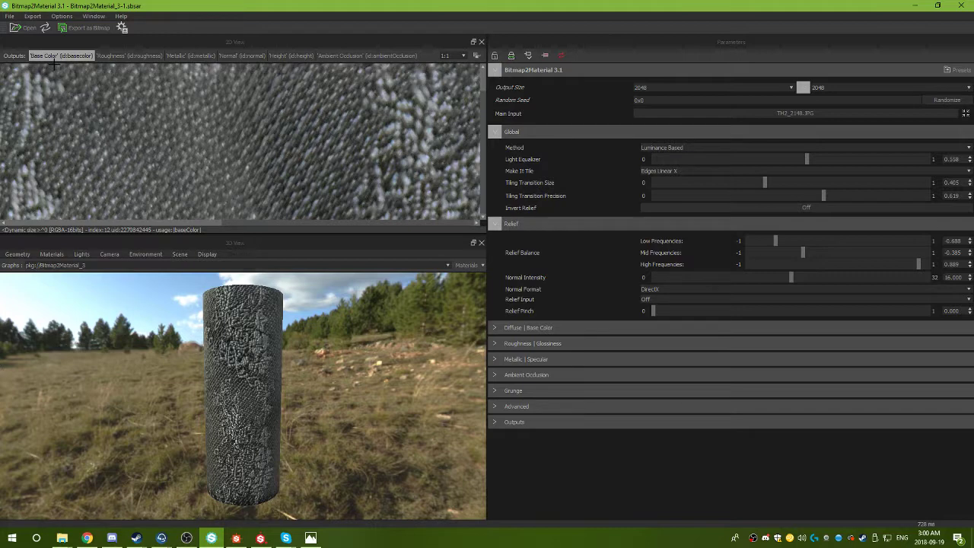
Switch to the New folder window in File Explorer and open the photo TH2_2149 to view it.
click(8, 16)
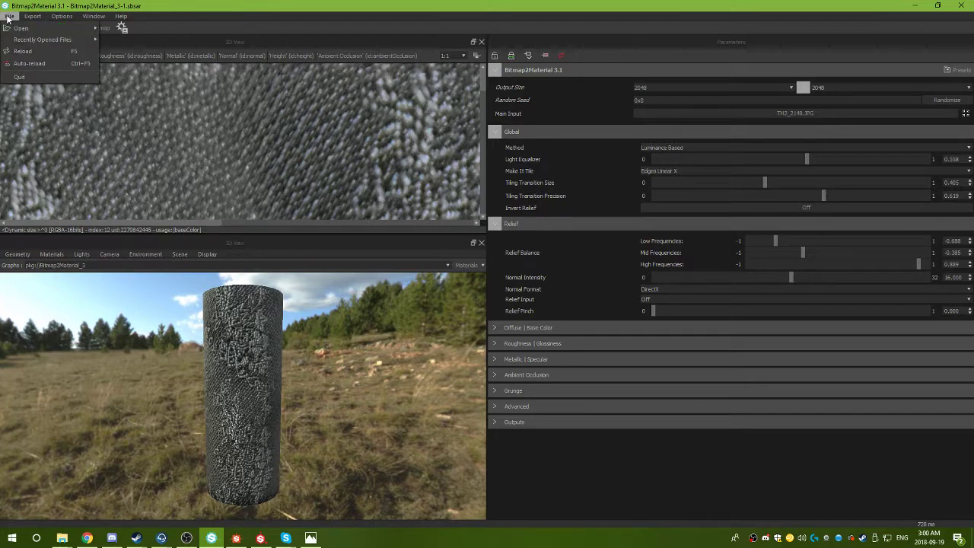
click(62, 538)
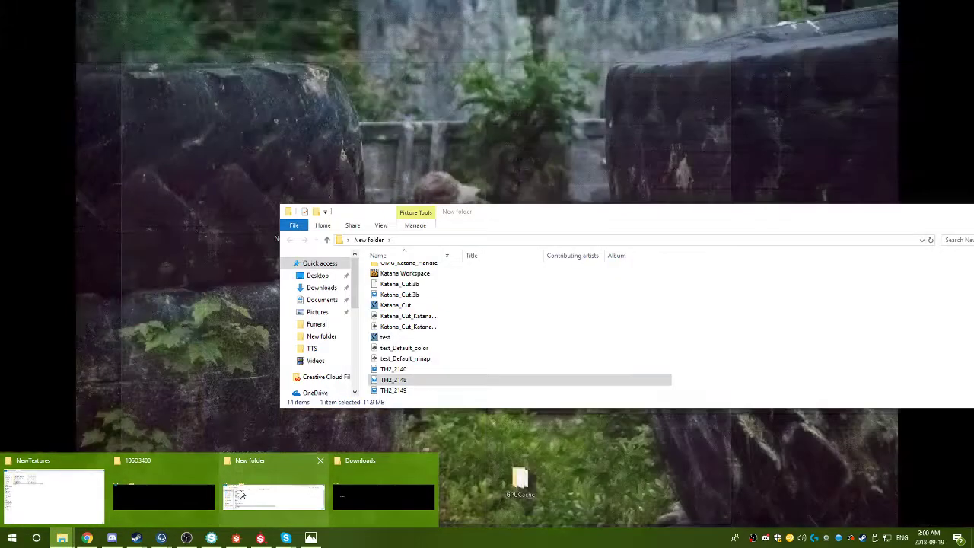
click(241, 495)
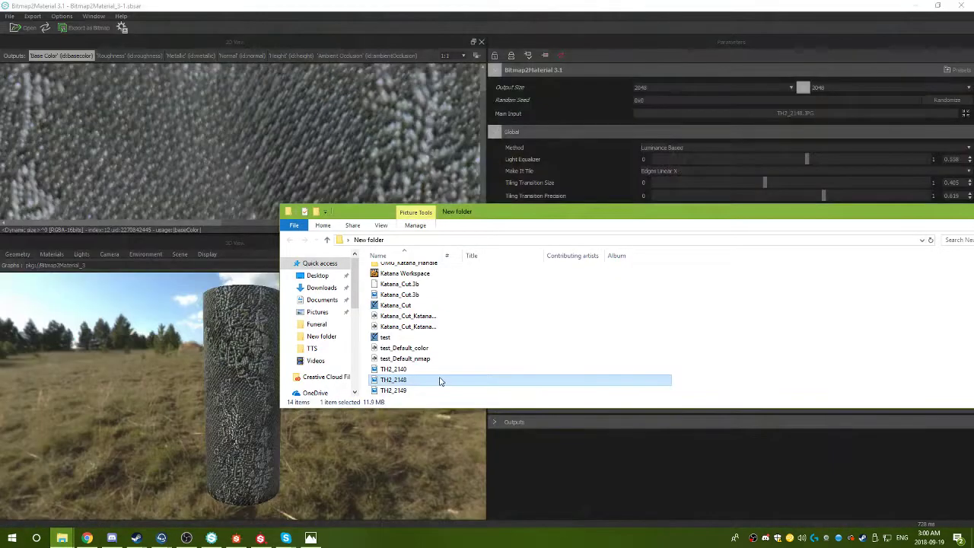
click(404, 390)
double_click(404, 390)
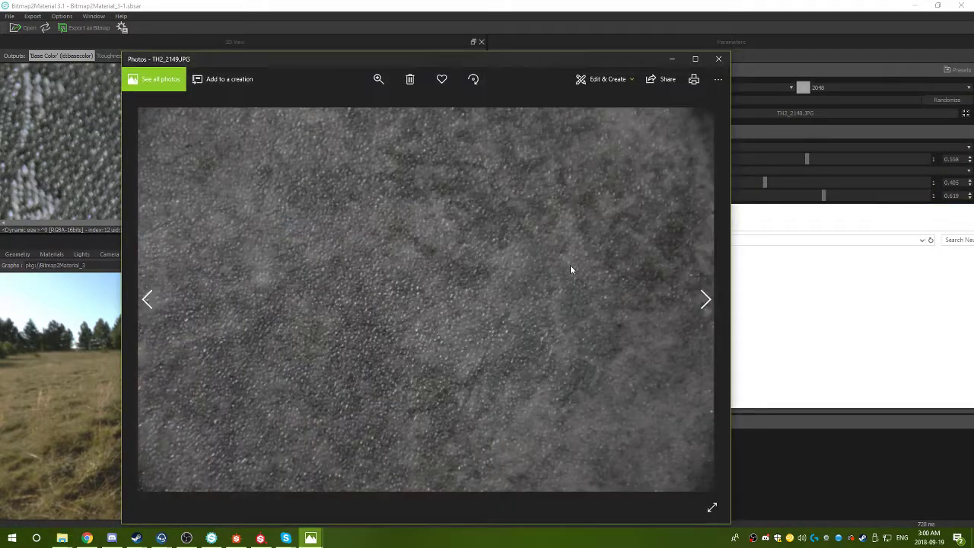
Close the photo viewer and load TH2_2149.JPG into Bitmap2Material as the main input, using the still image only.
click(720, 59)
drag(411, 390, 315, 168)
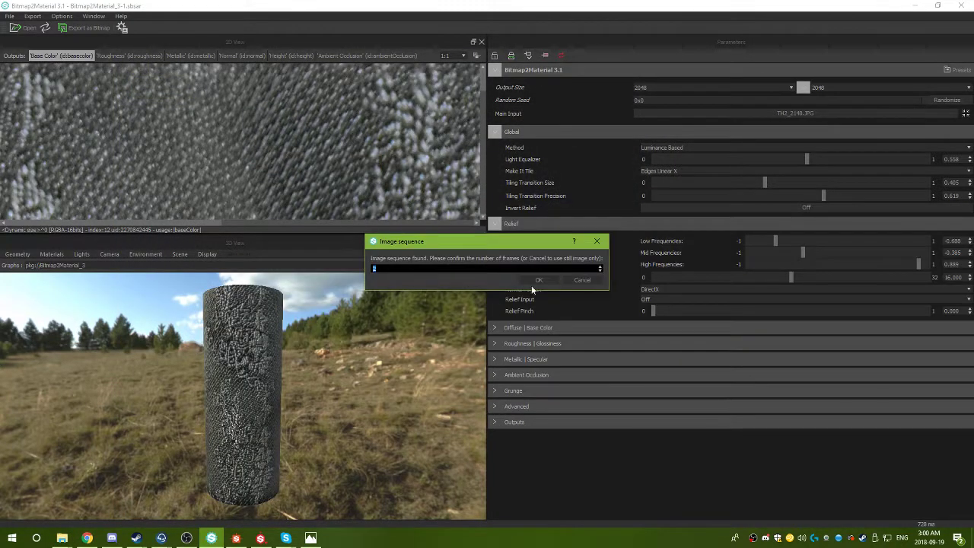
click(581, 281)
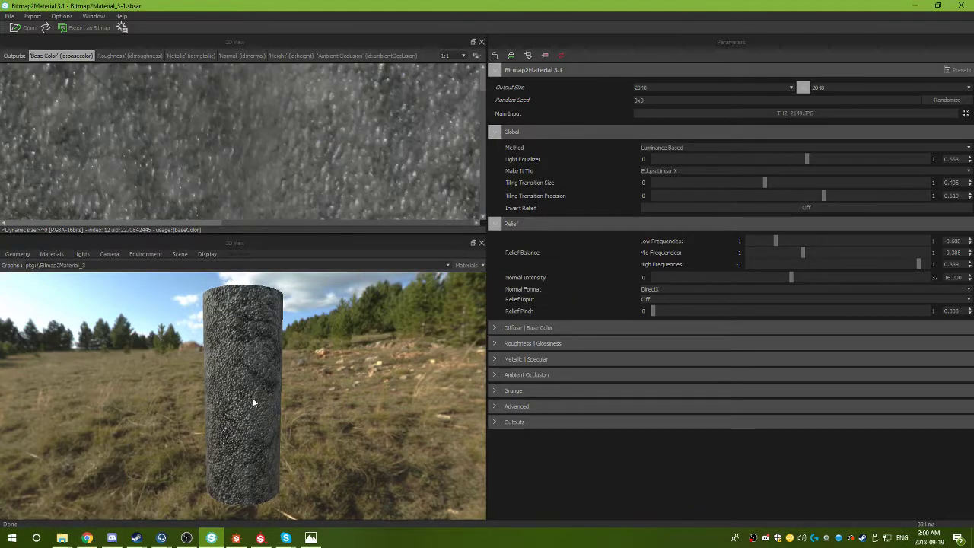
Inspect the new material on the cylinder and its base color texture, fitting the whole texture in the 2D view.
drag(252, 398, 234, 350)
mouse_move(353, 130)
middle_down()
mouse_move(292, 131)
mouse_move(395, 132)
mouse_move(343, 134)
middle_up()
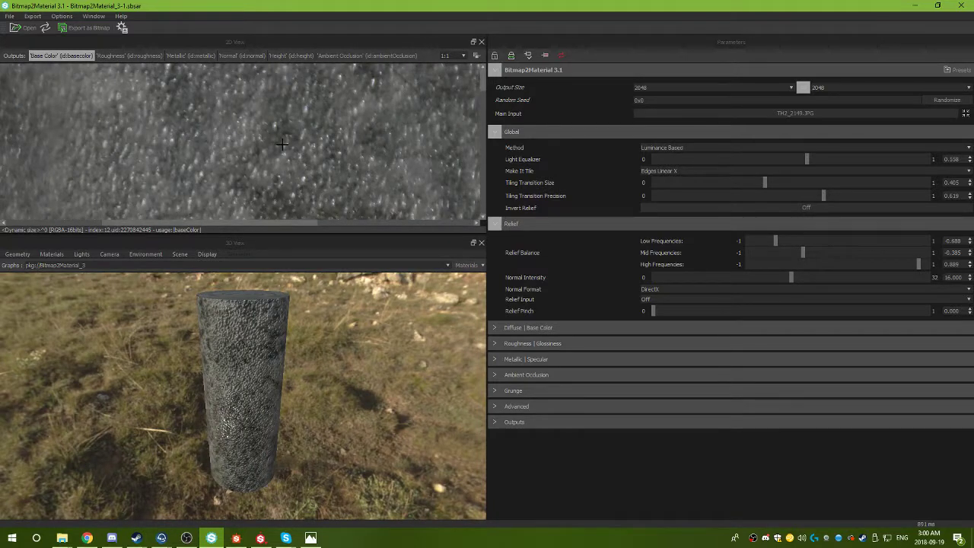
click(464, 55)
click(450, 65)
drag(291, 377, 292, 324)
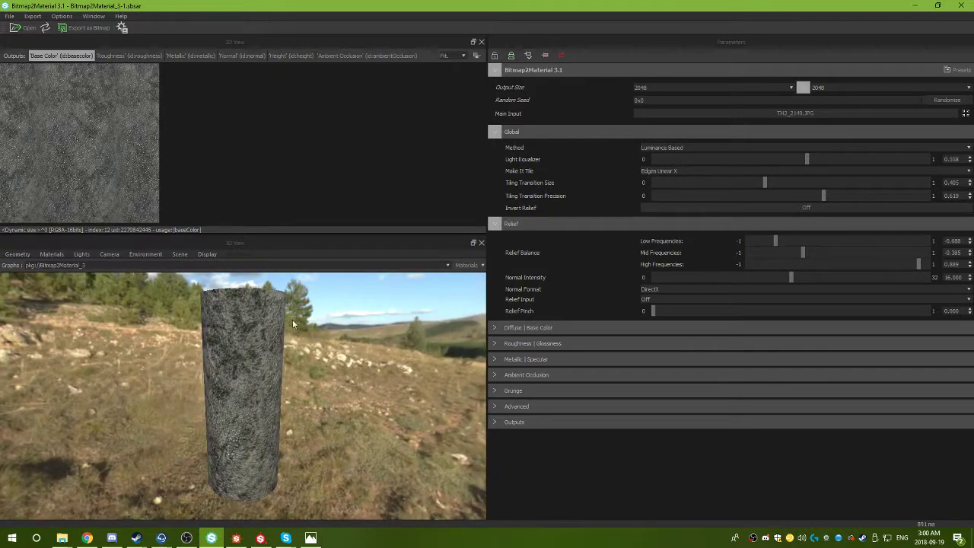
Open the bitmap export settings for the new material and check the base name pattern's placeholders.
click(9, 16)
mouse_move(32, 16)
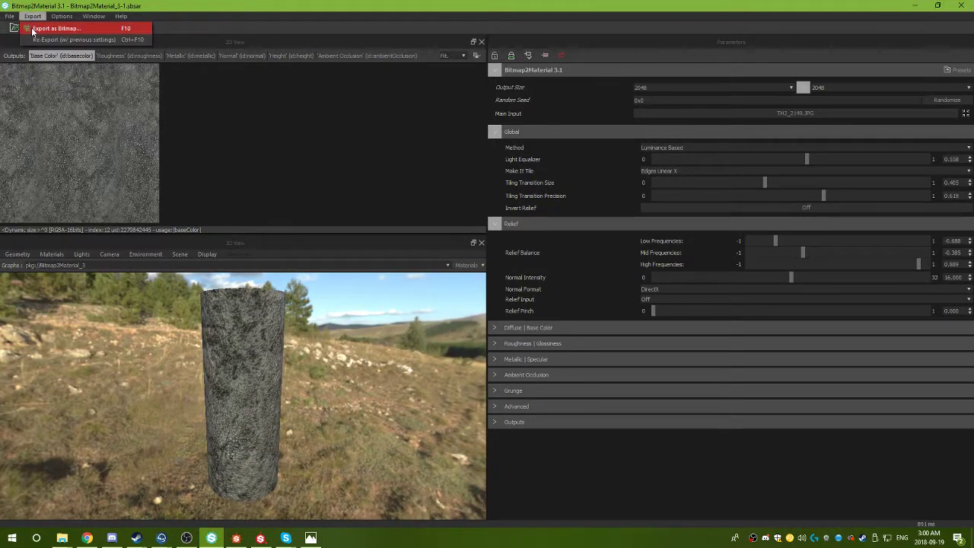
click(42, 29)
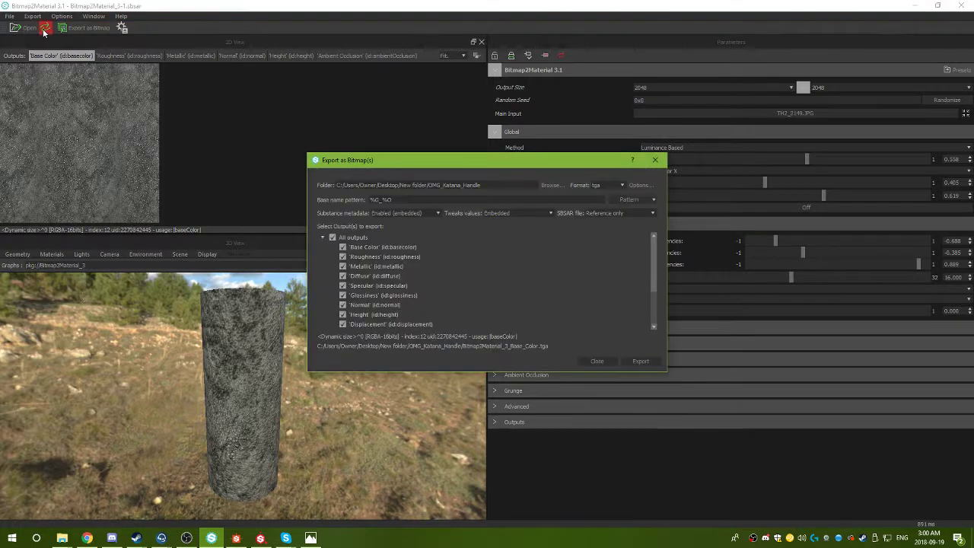
mouse_move(380, 201)
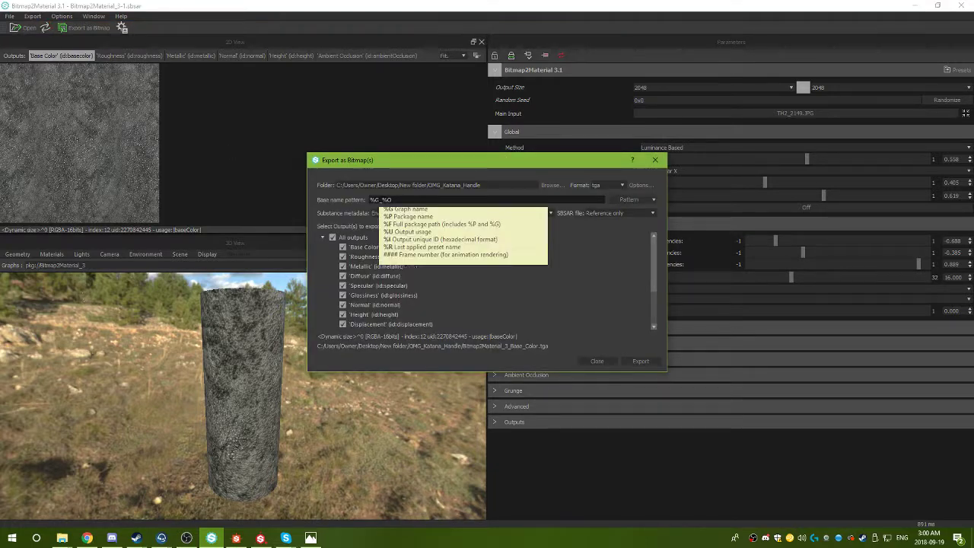
Create a folder named Katana_Bathroomtile inside New folder on the Desktop as a destination for the exported bitmaps.
click(550, 185)
click(466, 192)
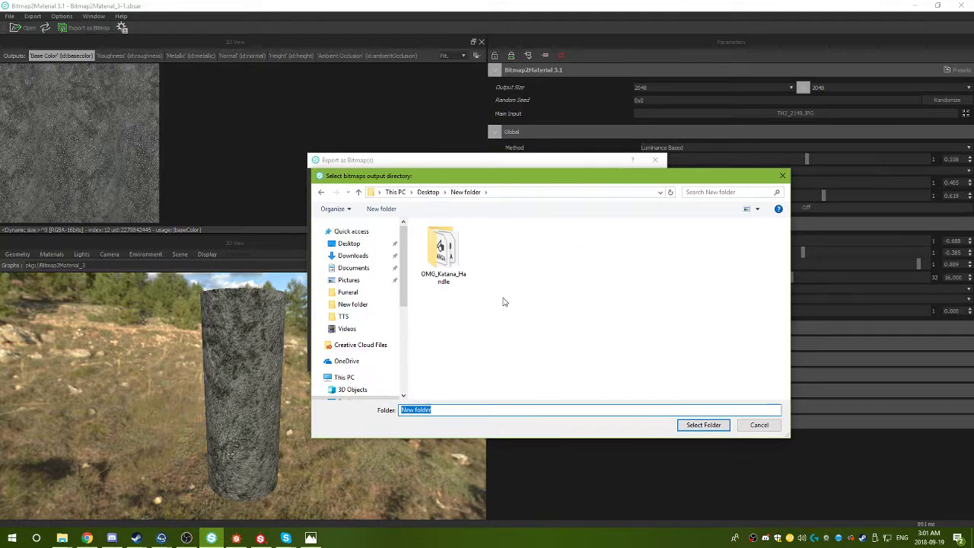
right_click(504, 299)
mouse_move(578, 417)
click(640, 417)
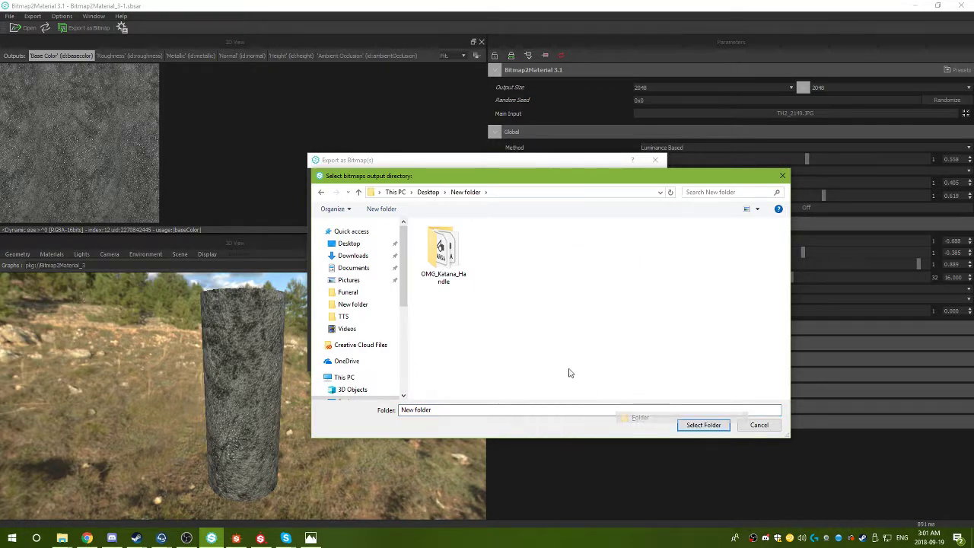
text(Katana_Bathroomtile)
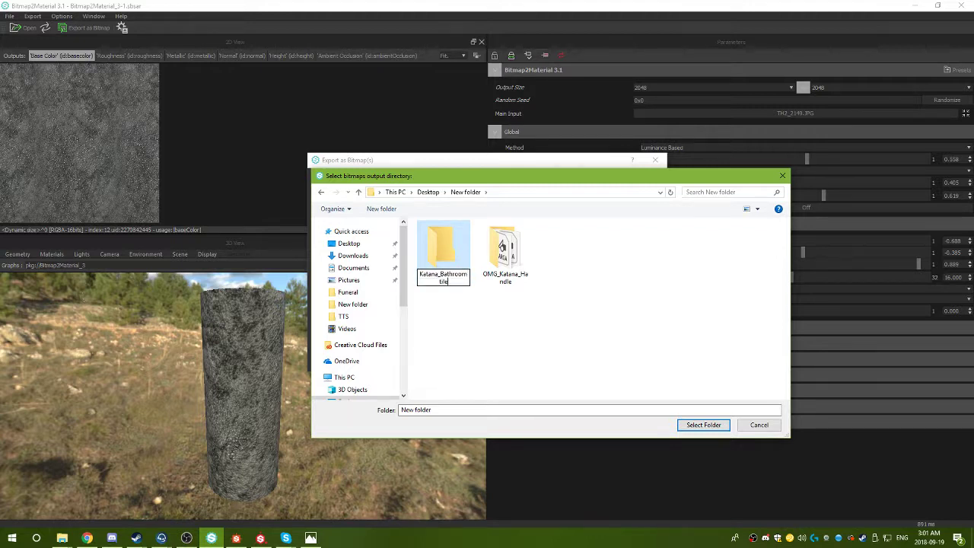
Choose Katana_Bathroomtile as the output directory, export all outputs as tga bitmaps and close the export dialog.
double_click(440, 252)
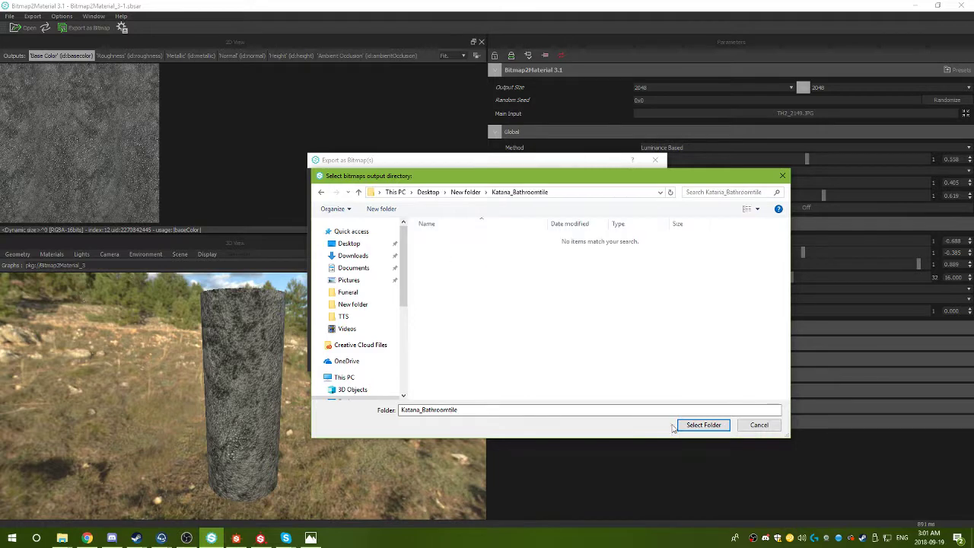
click(704, 425)
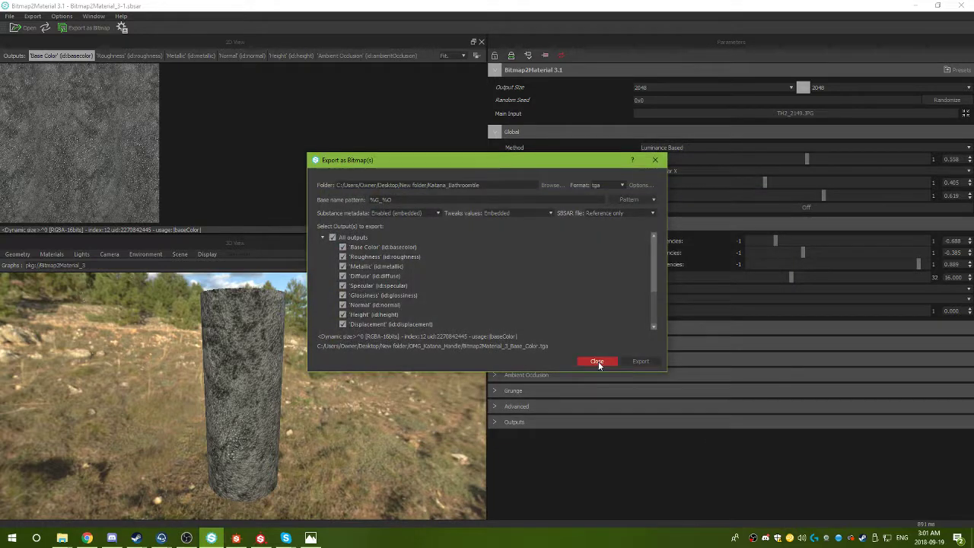
click(631, 364)
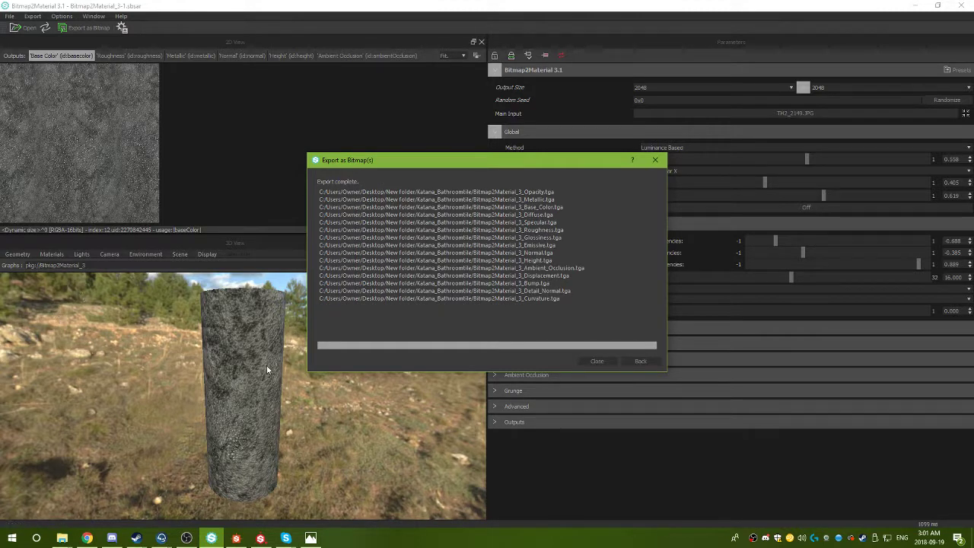
click(597, 361)
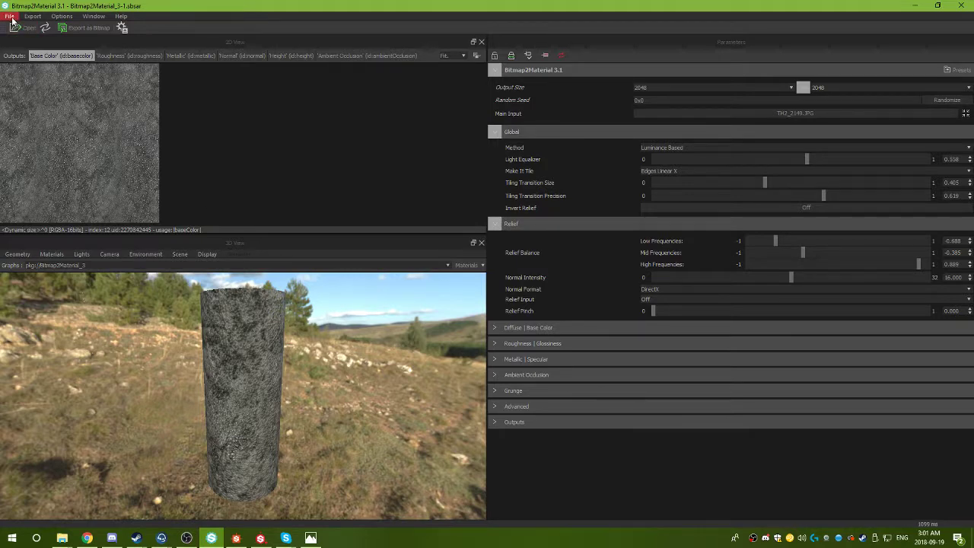
Switch to the New folder window in File Explorer, preview the photo TH2_2150 and close the preview.
click(62, 538)
click(241, 498)
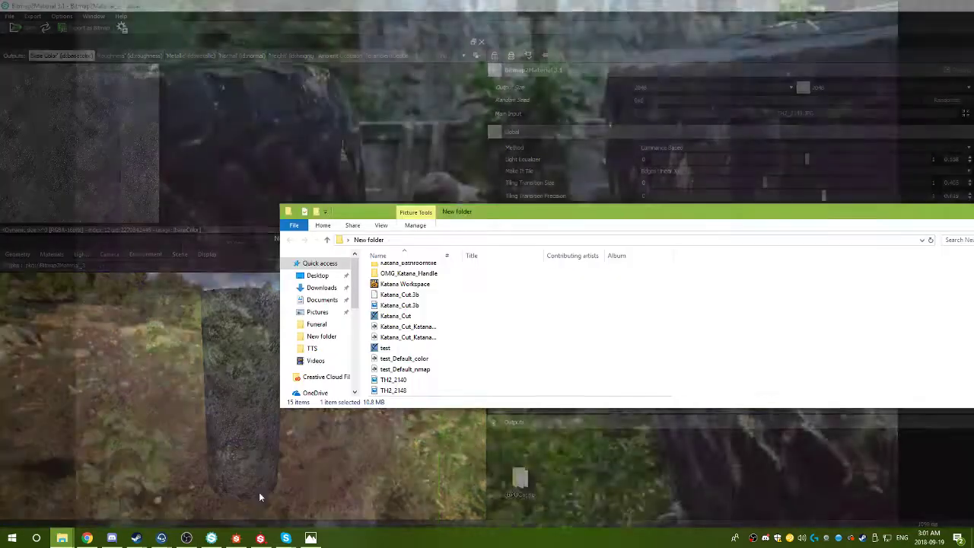
scroll(450, 344, down, 1)
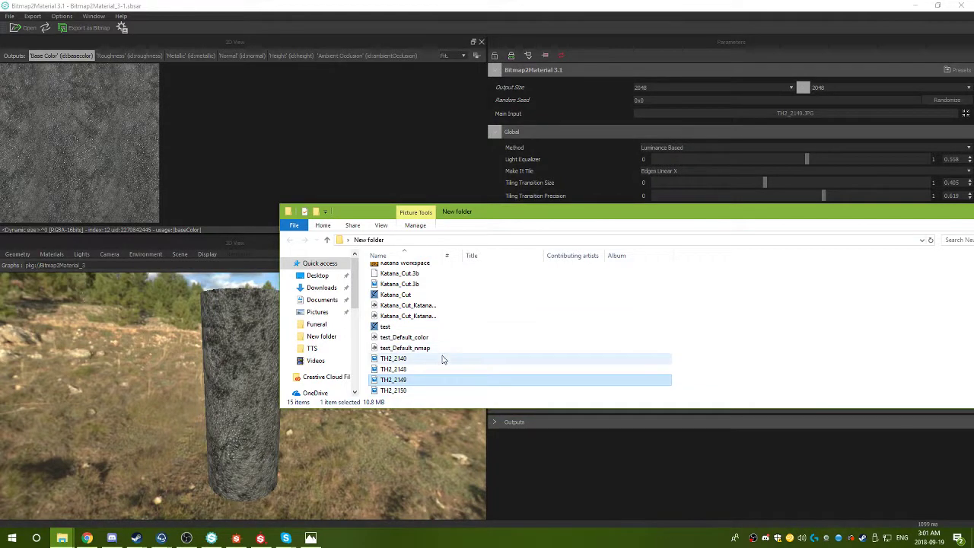
double_click(400, 391)
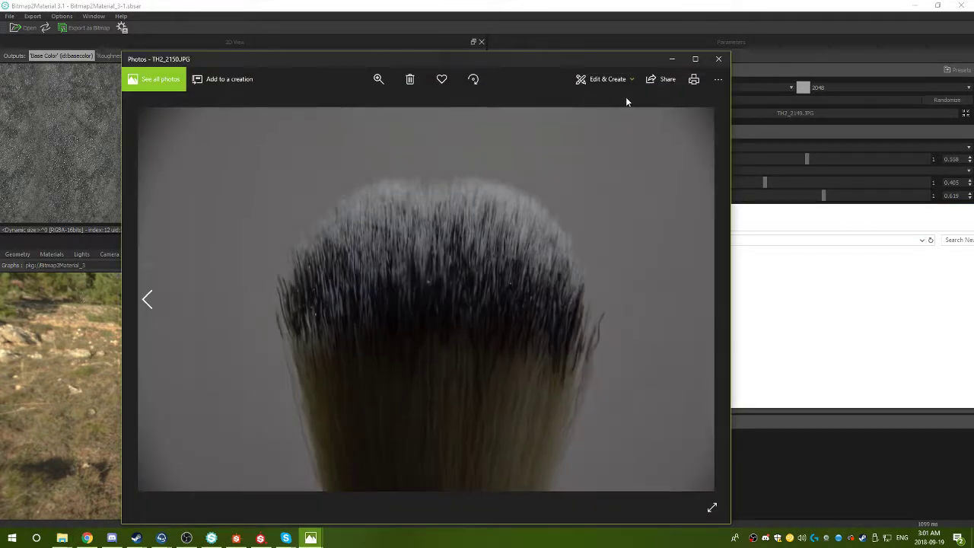
click(720, 60)
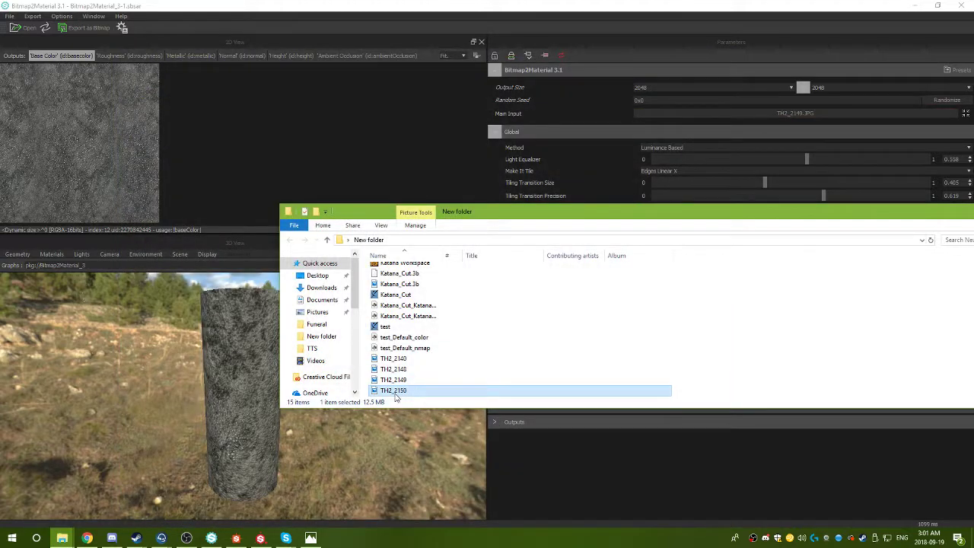
Load the photo TH2_2150 from the folder window into Bitmap2Material as the main input.
right_click(256, 394)
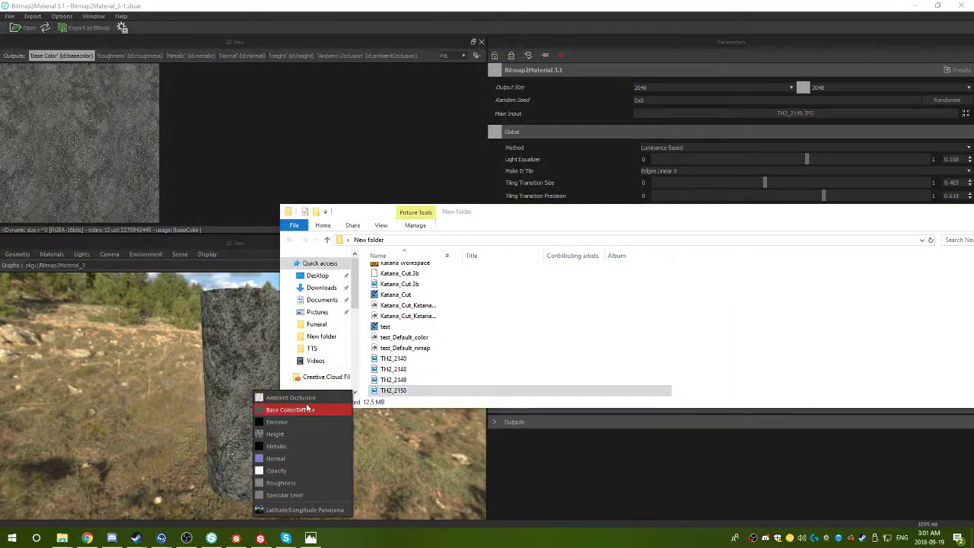
click(561, 363)
drag(396, 390, 152, 156)
click(192, 174)
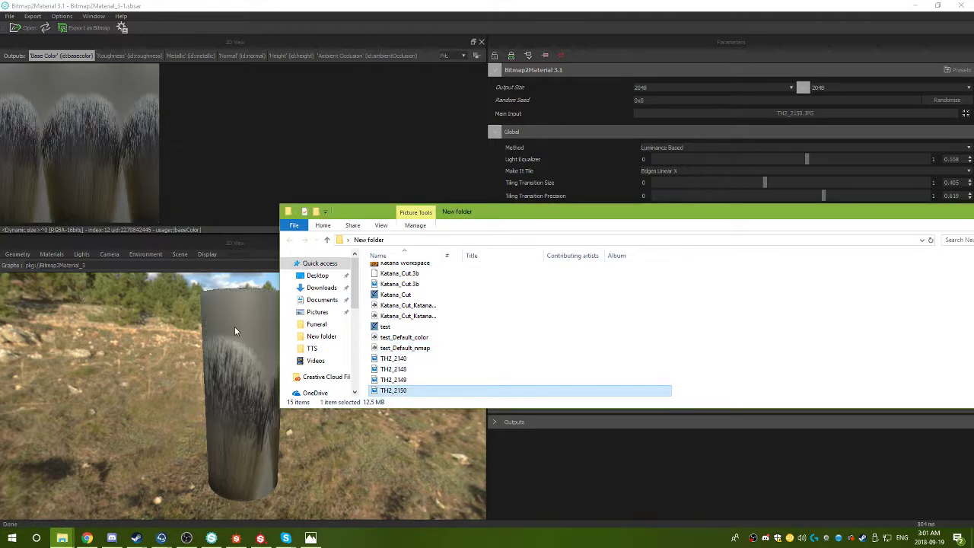
click(226, 181)
Try Edges Quincunx as the Make It Tile mode and inspect the cylinder's surface from another angle.
drag(251, 358, 418, 385)
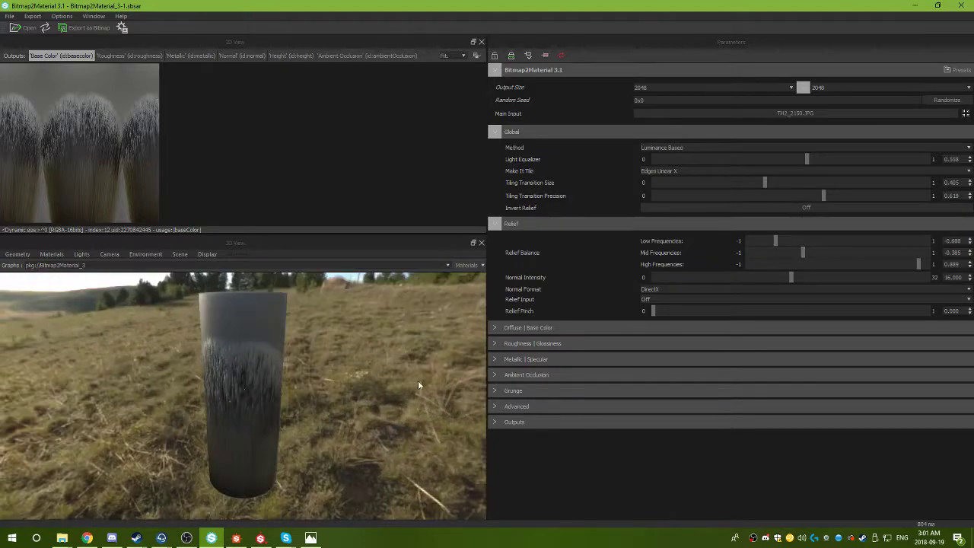
drag(275, 373, 225, 371)
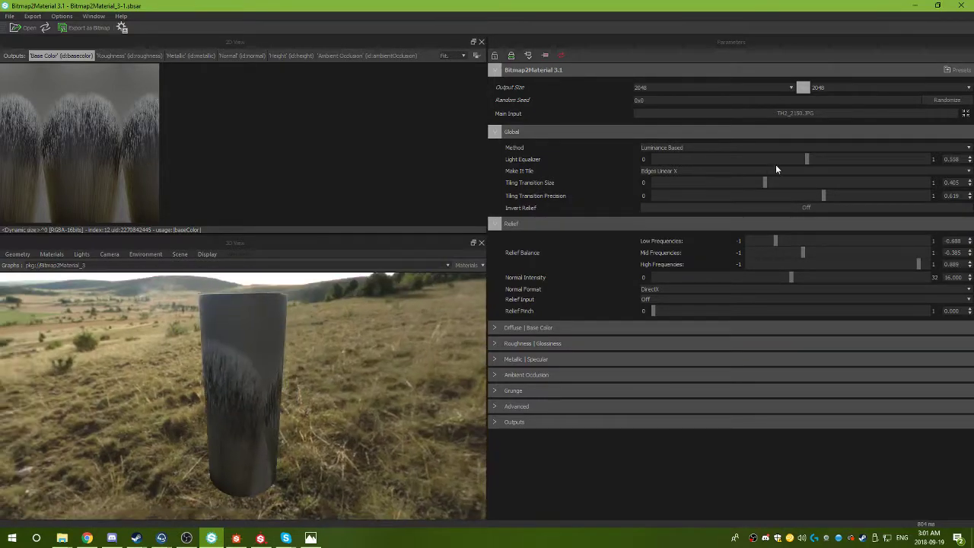
click(770, 171)
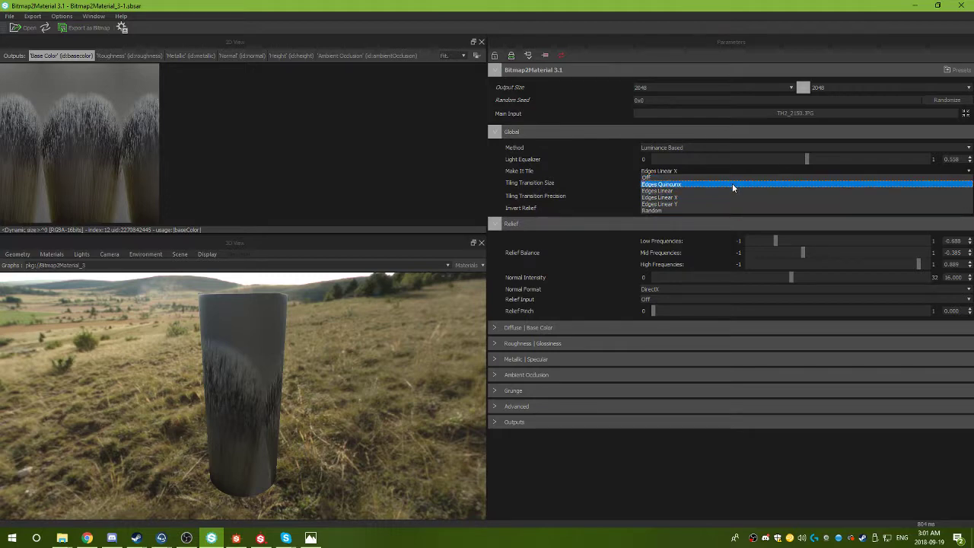
click(732, 184)
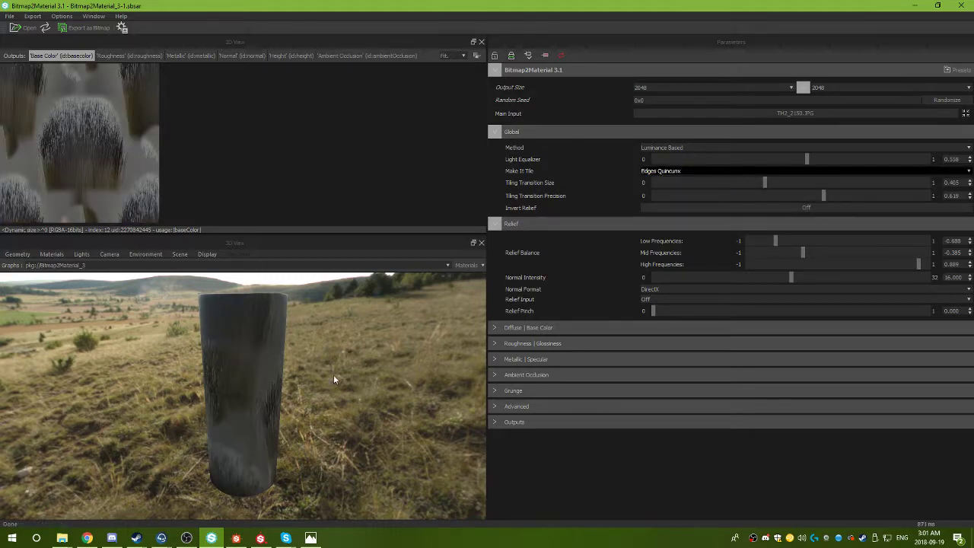
drag(333, 374, 465, 320)
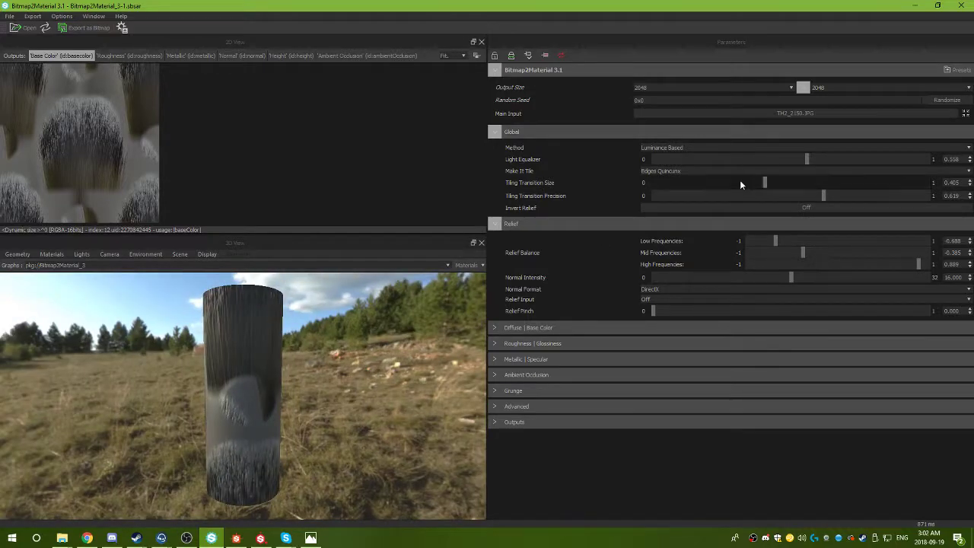
Set Tiling Transition Size to 0.597, Tiling Transition Precision to 0.601 and Light Equalizer to 0.757.
click(762, 183)
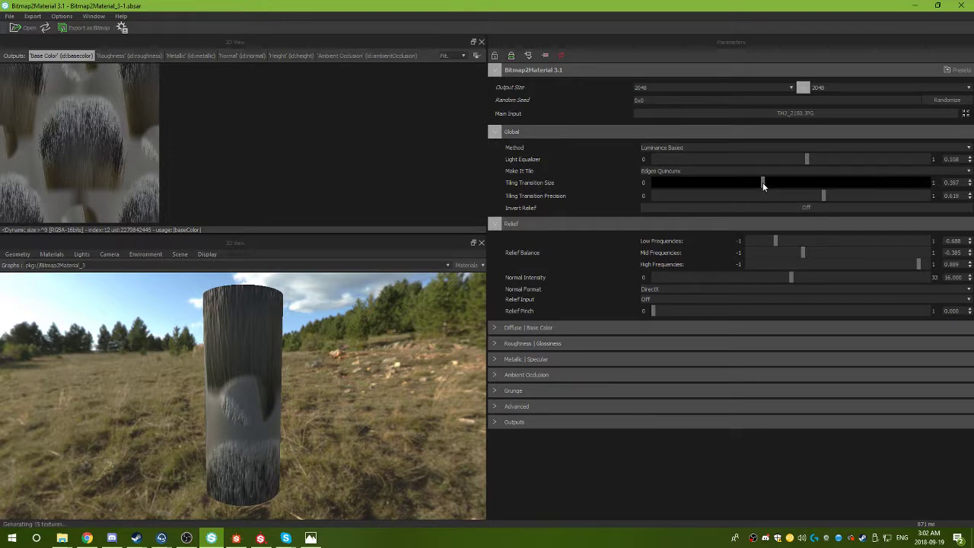
click(818, 195)
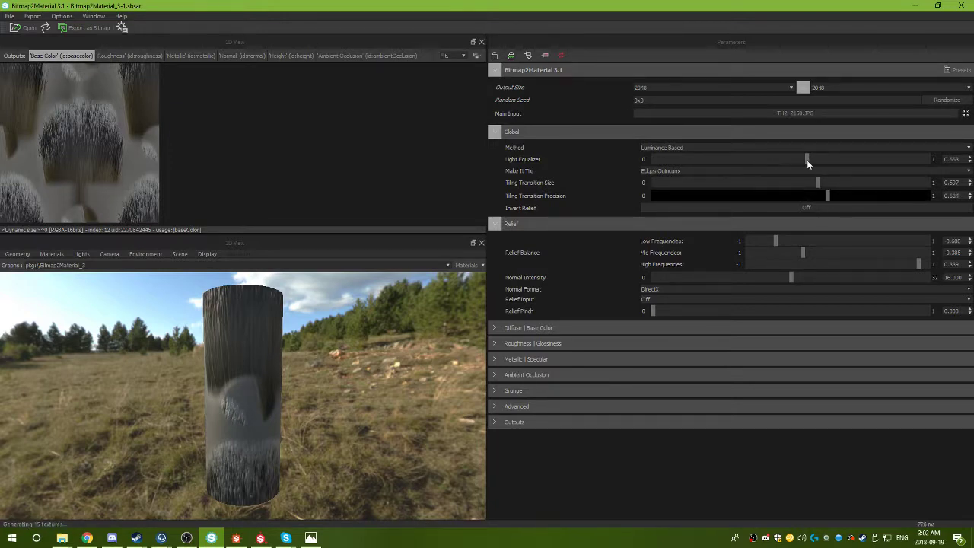
click(861, 158)
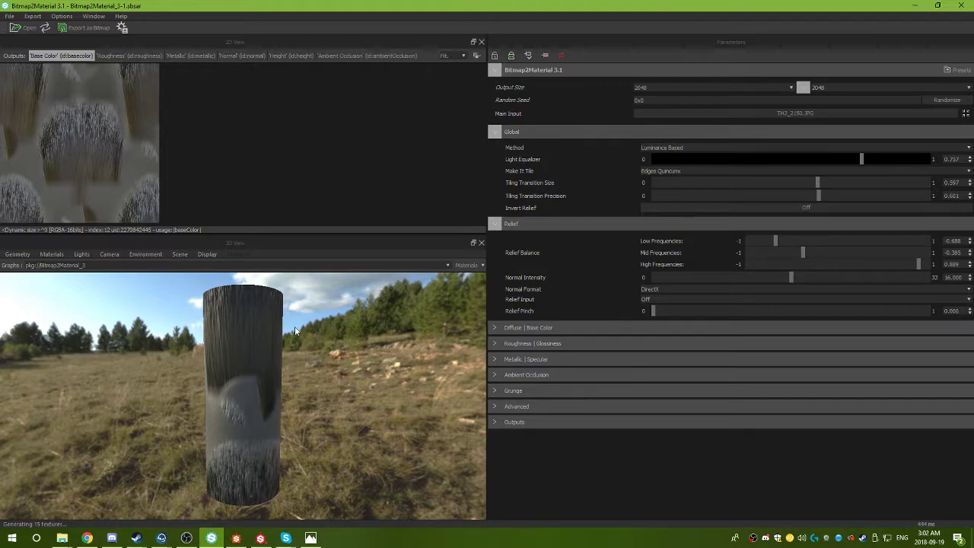
Switch Make It Tile to Edges Linear and set Tiling Transition Size to 0.260.
drag(312, 430, 306, 382)
click(677, 170)
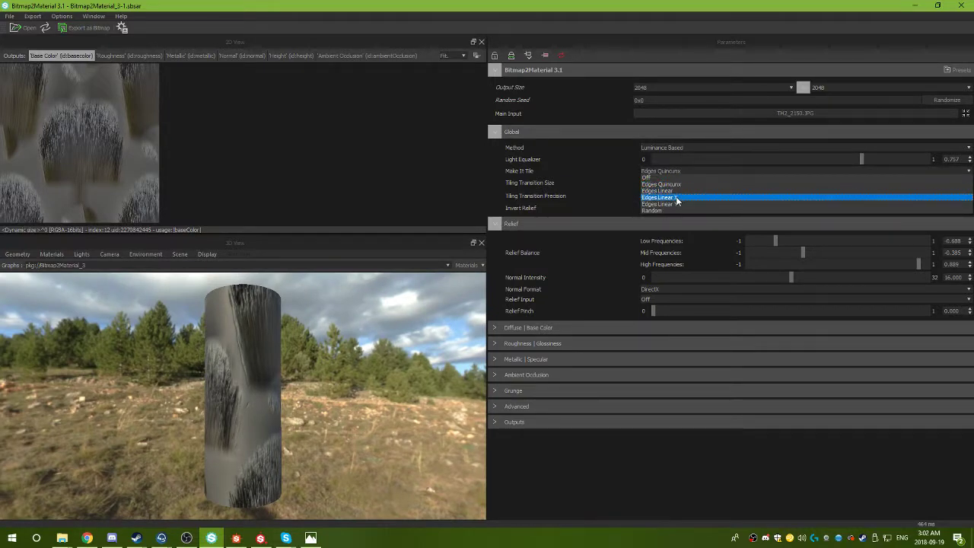
click(677, 198)
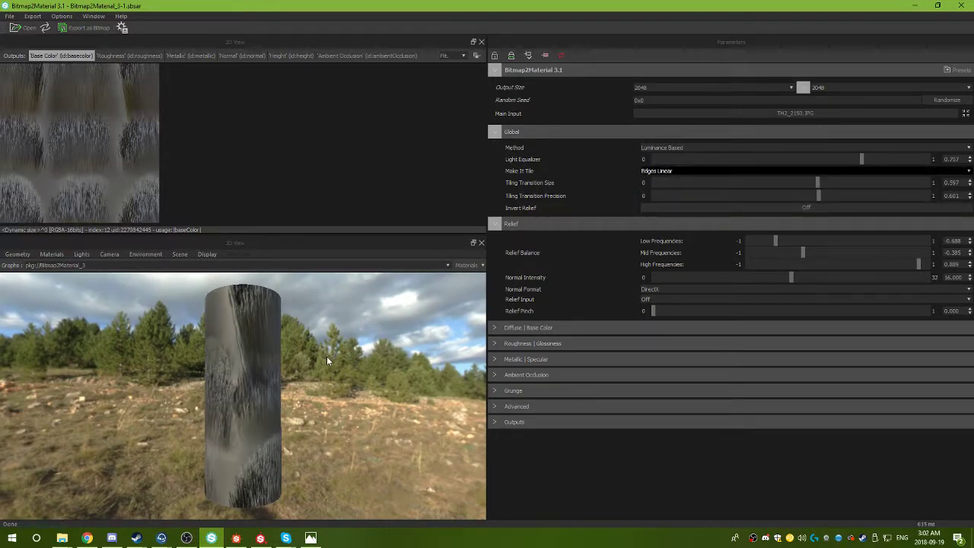
mouse_move(328, 358)
mouse_down()
mouse_move(290, 359)
mouse_move(454, 346)
mouse_move(339, 370)
mouse_move(424, 355)
mouse_move(383, 373)
mouse_move(404, 385)
mouse_move(333, 396)
mouse_move(457, 358)
mouse_up()
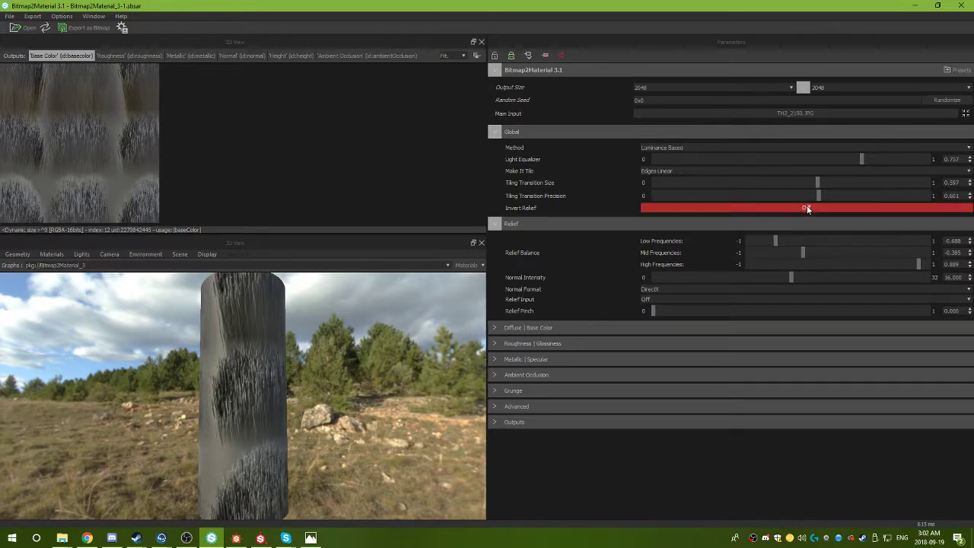
drag(817, 182, 796, 185)
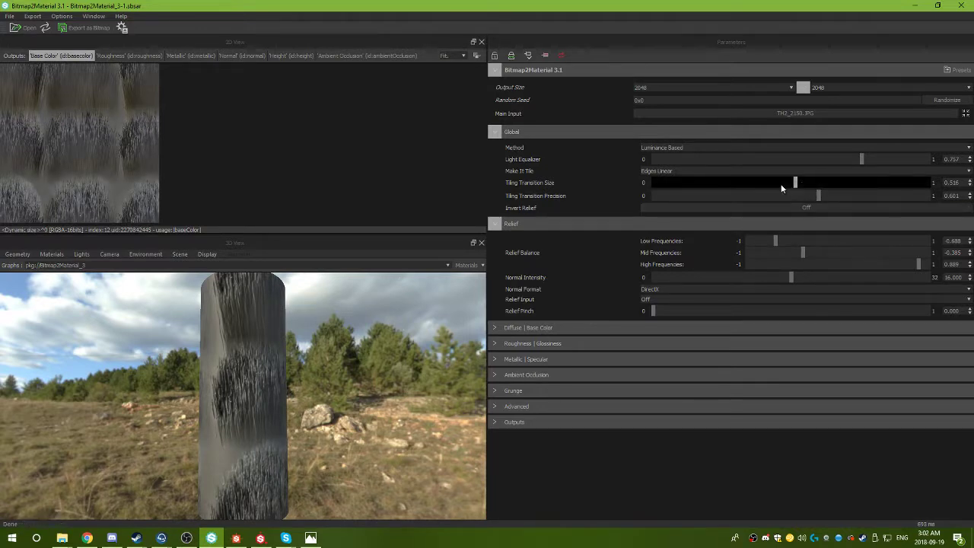
drag(718, 193, 725, 186)
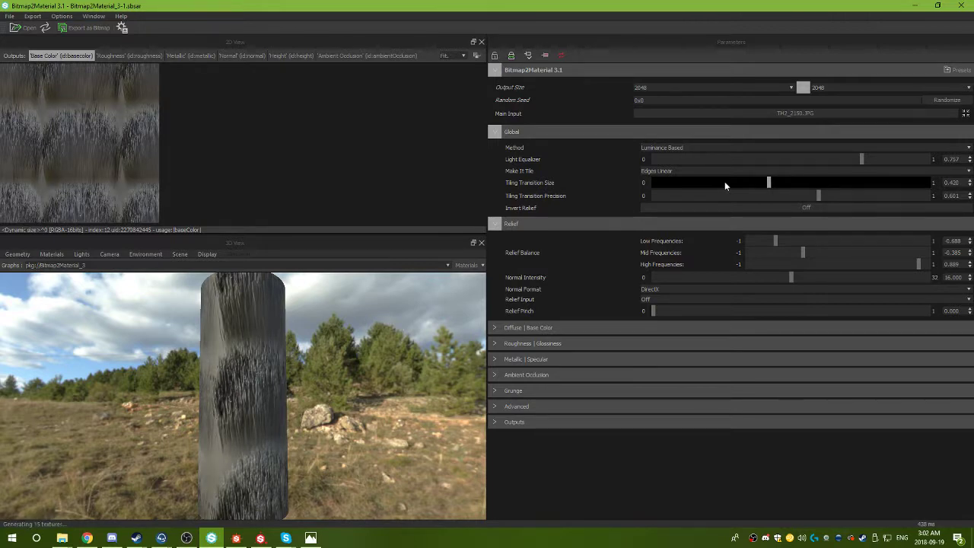
Set the output size to 512 by 512 and check the texture on the cylinder.
click(968, 88)
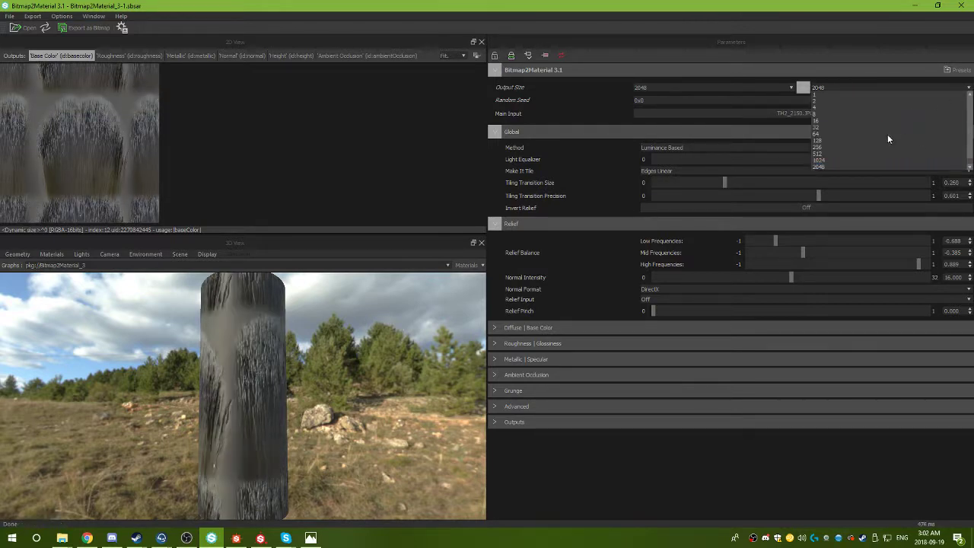
click(859, 153)
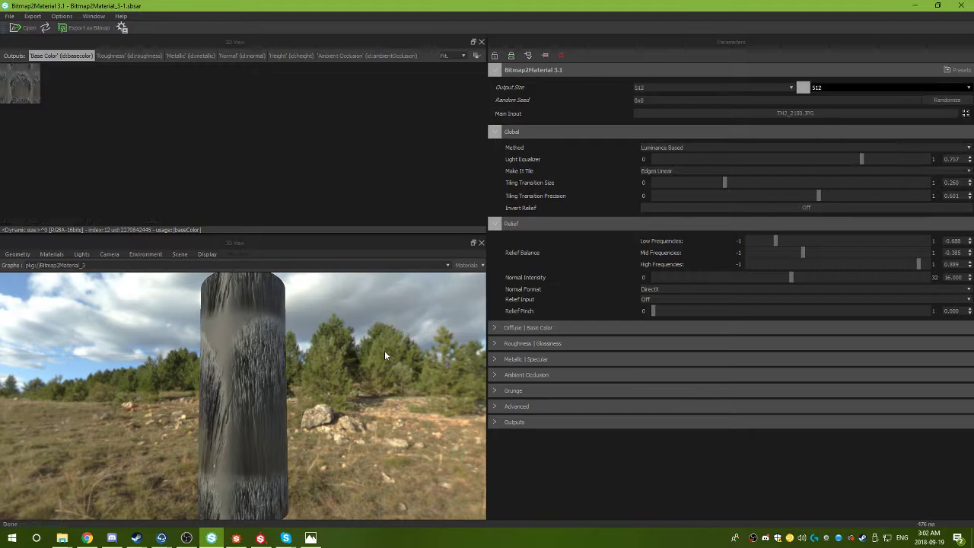
drag(233, 382, 426, 358)
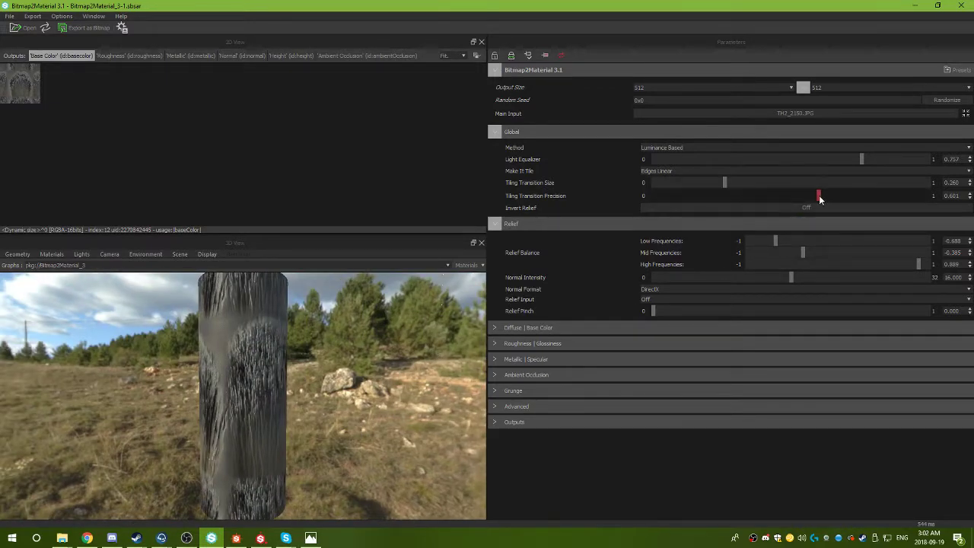
Set Tiling Transition Precision to 0 and Tiling Transition Size to 0.366, and check the seams around the cylinder.
drag(818, 196, 689, 204)
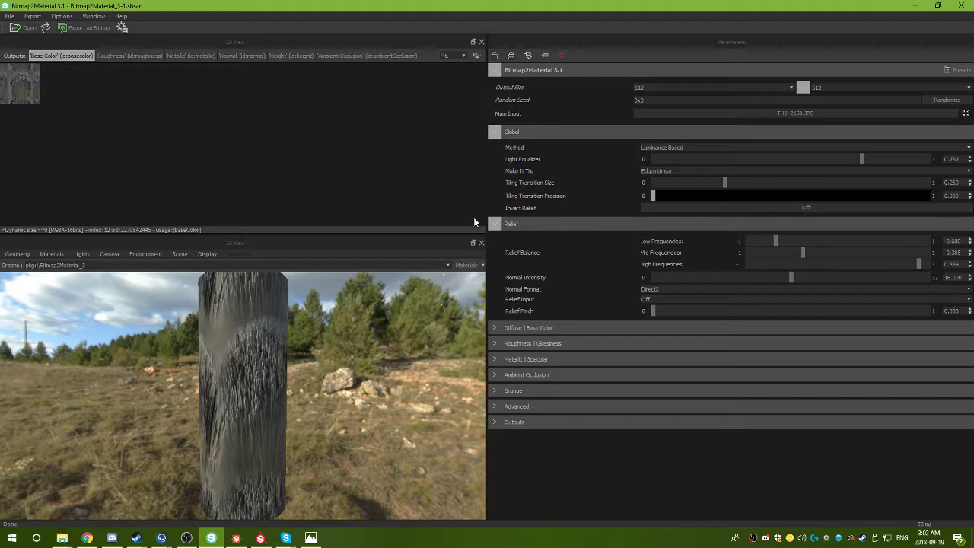
mouse_move(756, 183)
mouse_down()
mouse_move(862, 185)
mouse_move(708, 195)
mouse_move(758, 195)
mouse_up()
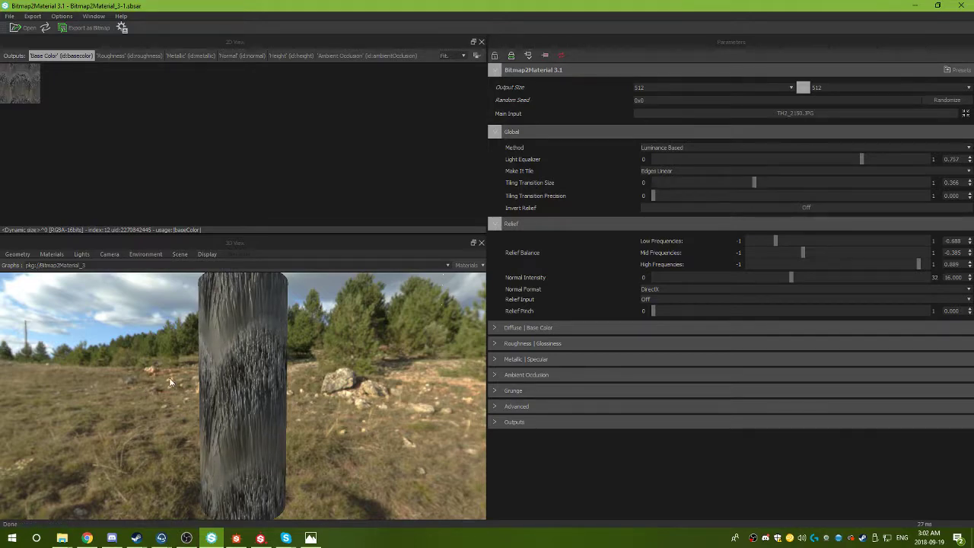
drag(171, 382, 214, 396)
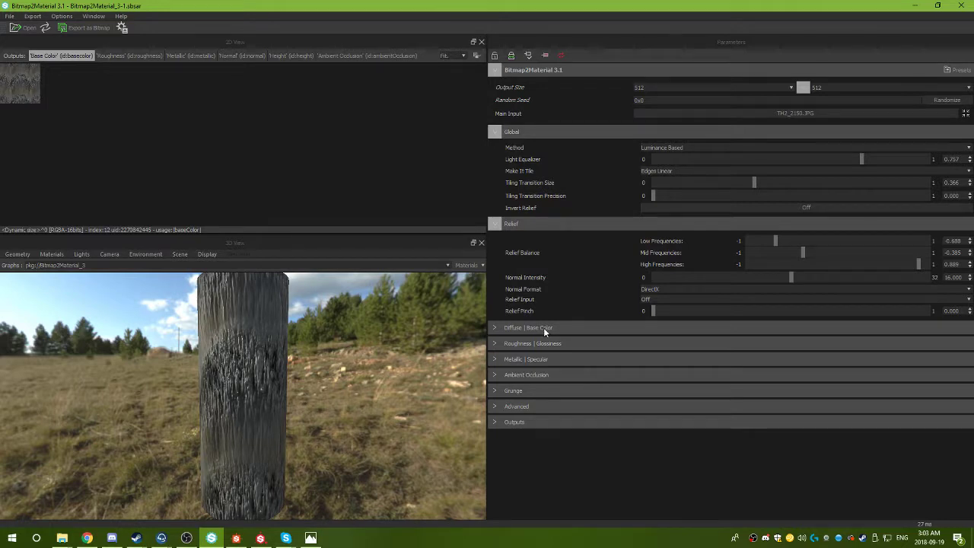
Expand the Diffuse | Base Color settings, set Luminosity to 1 and inspect the cylinder.
click(501, 329)
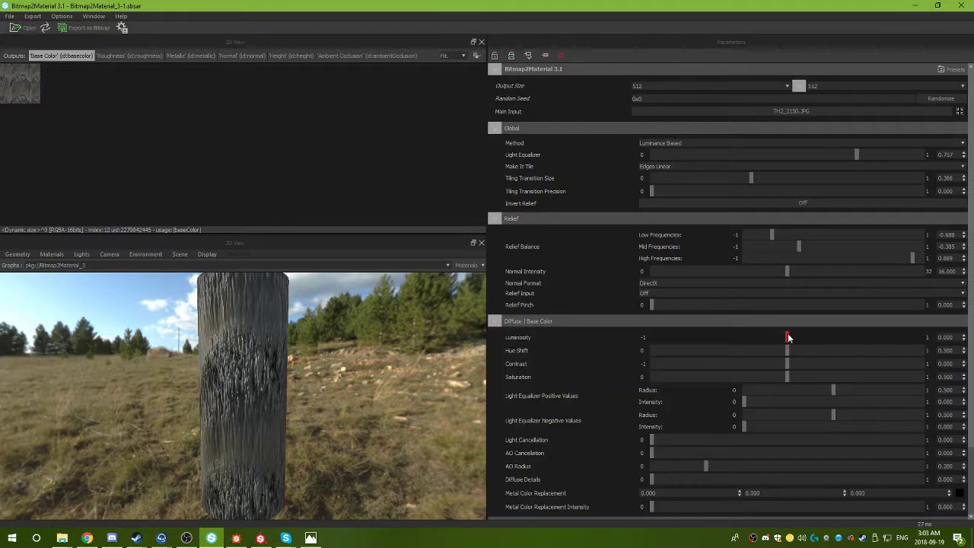
drag(906, 339, 937, 348)
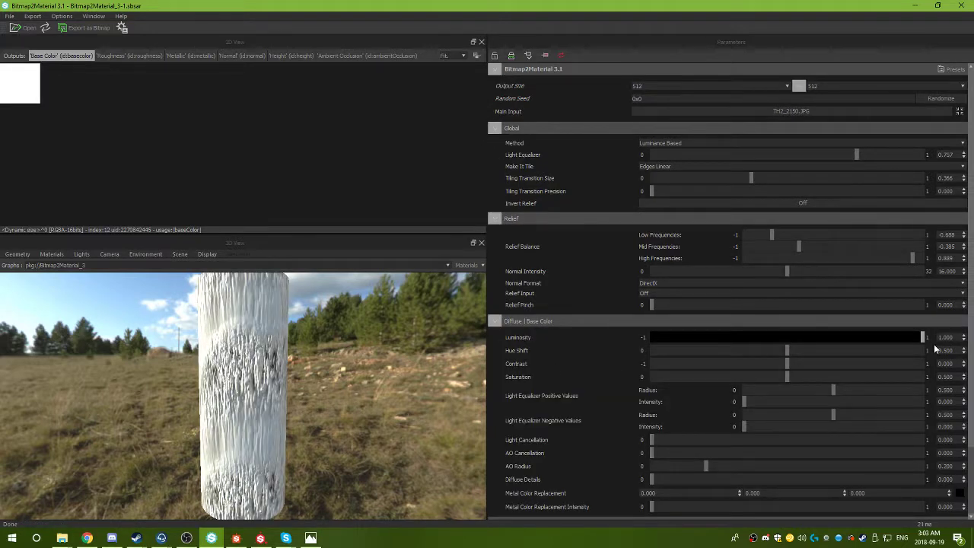
mouse_move(272, 401)
mouse_down()
mouse_move(266, 366)
mouse_move(251, 396)
mouse_move(289, 411)
mouse_up()
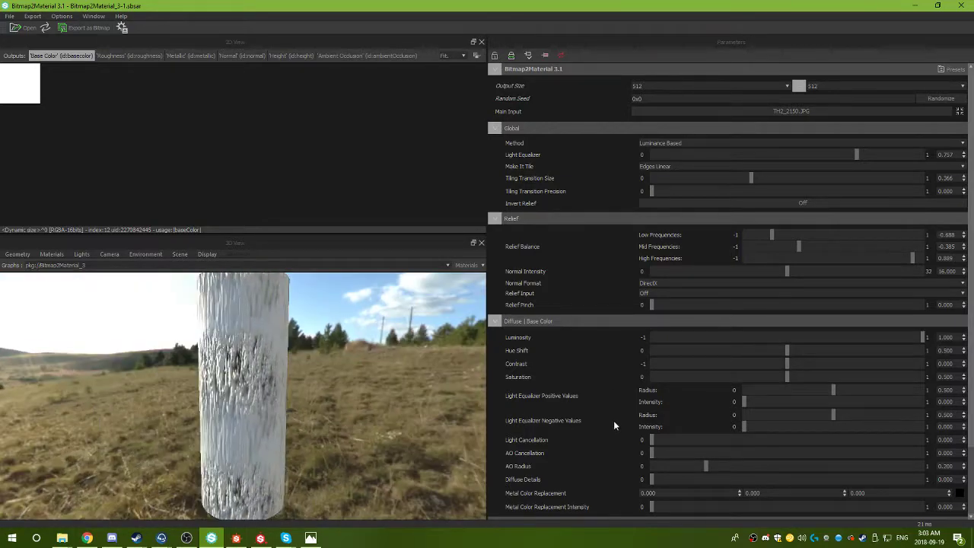
Set Hue Shift to 0.492 and inspect the texture around the cylinder.
drag(615, 421, 253, 395)
drag(788, 351, 788, 352)
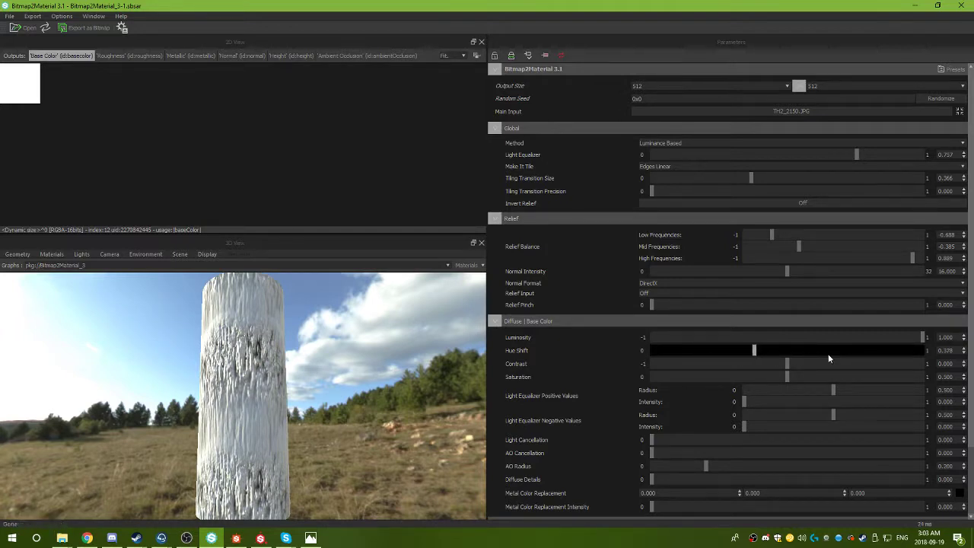
drag(802, 356, 785, 358)
click(9, 16)
mouse_move(31, 16)
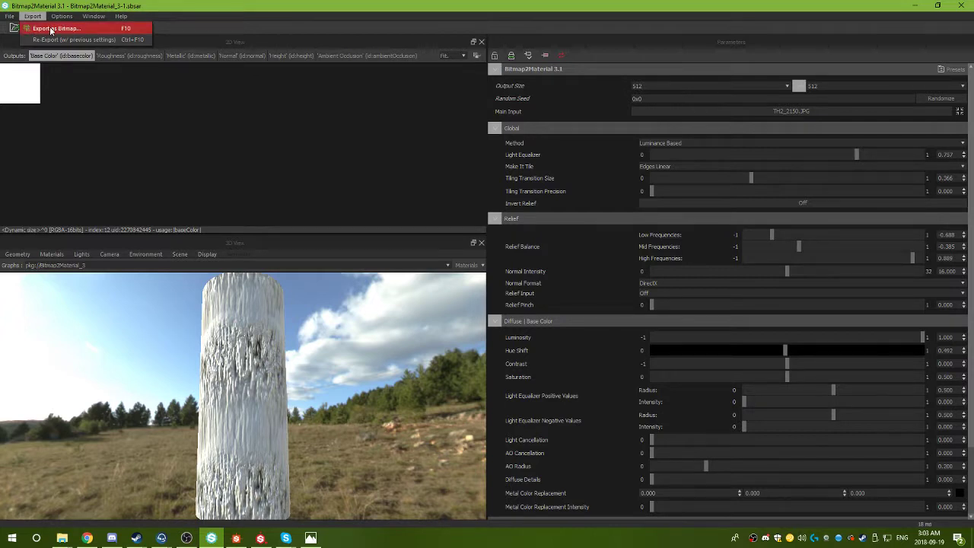
click(214, 253)
drag(170, 342, 358, 364)
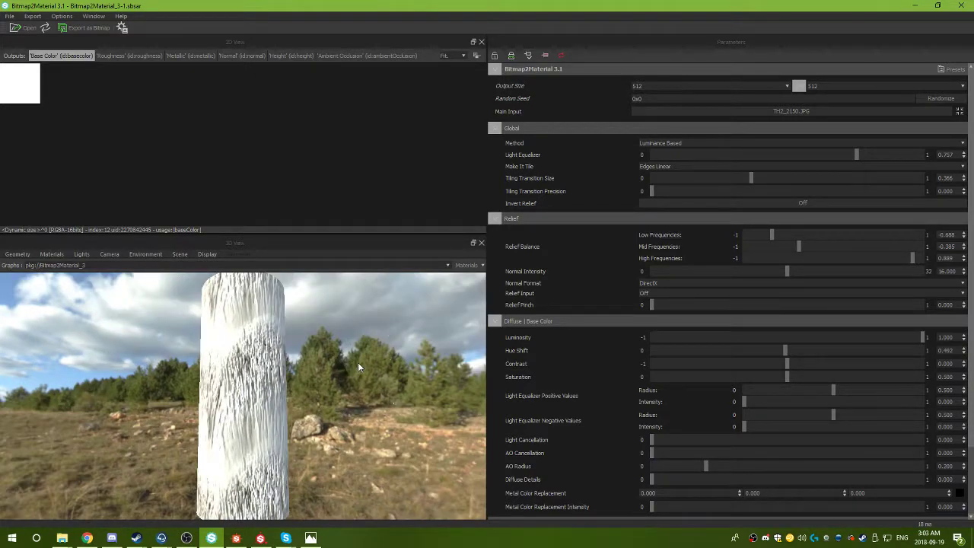
Close Bitmap2Material and the TH2_2148 photo preview, and switch to Substance Designer.
click(959, 6)
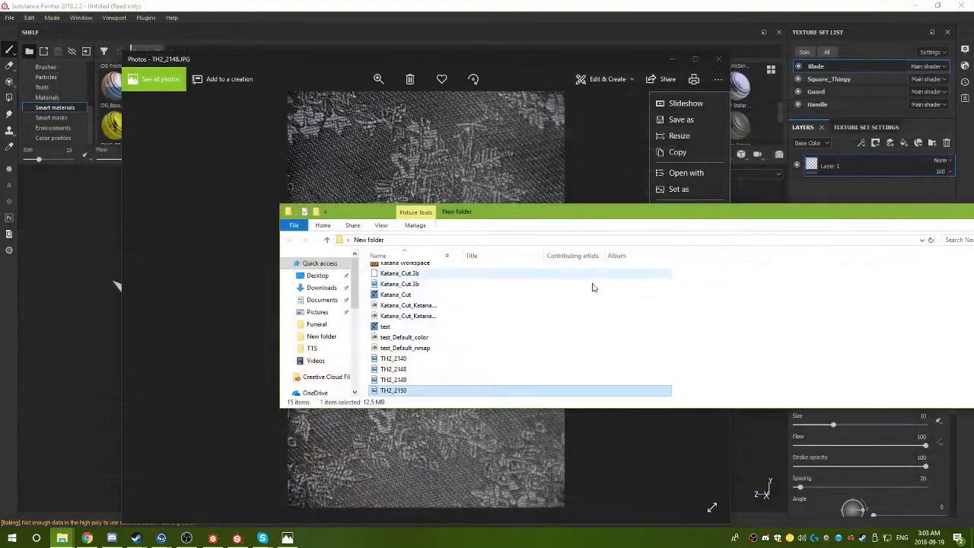
click(202, 395)
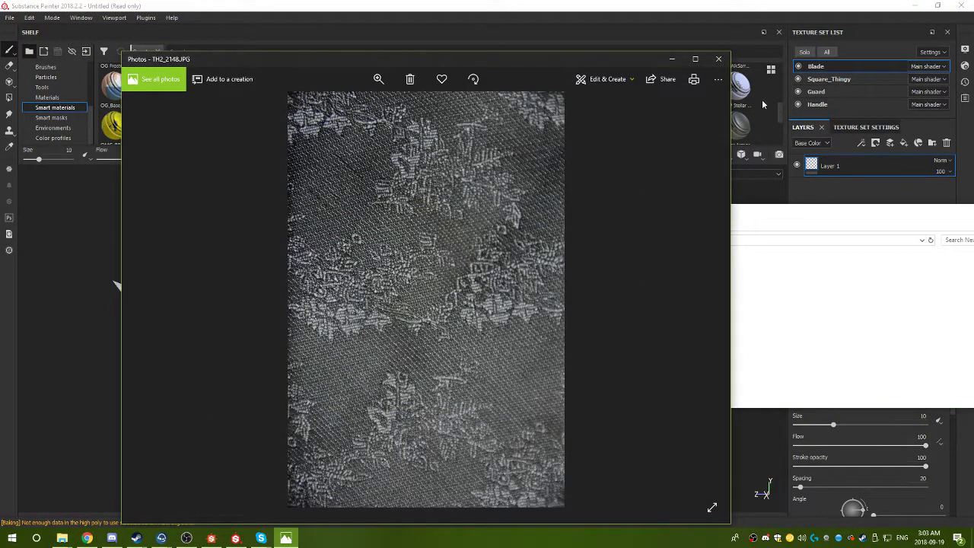
click(718, 58)
drag(700, 218, 527, 213)
click(213, 539)
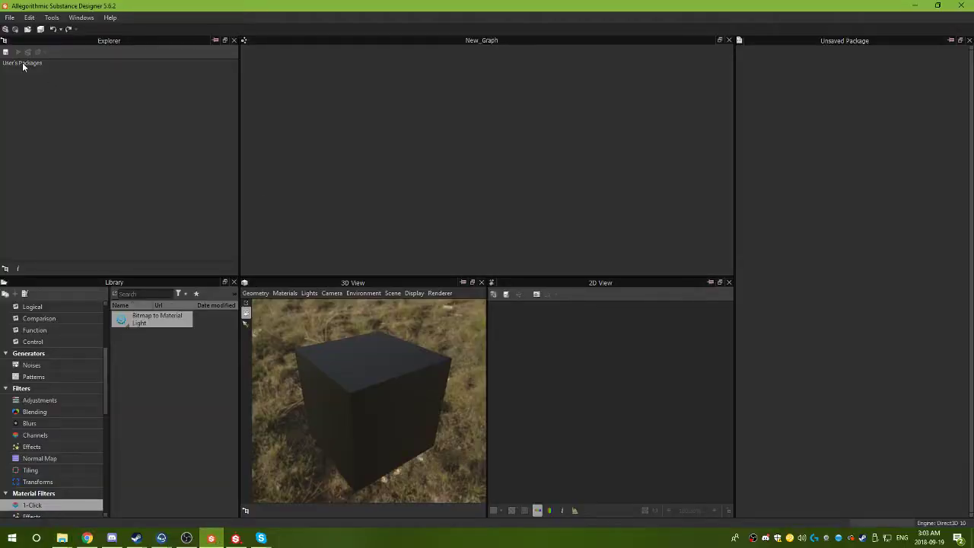
Create a new substance graph from the Physically Based (Specular/Glossiness) template at 2048 by 2048 px.
click(11, 17)
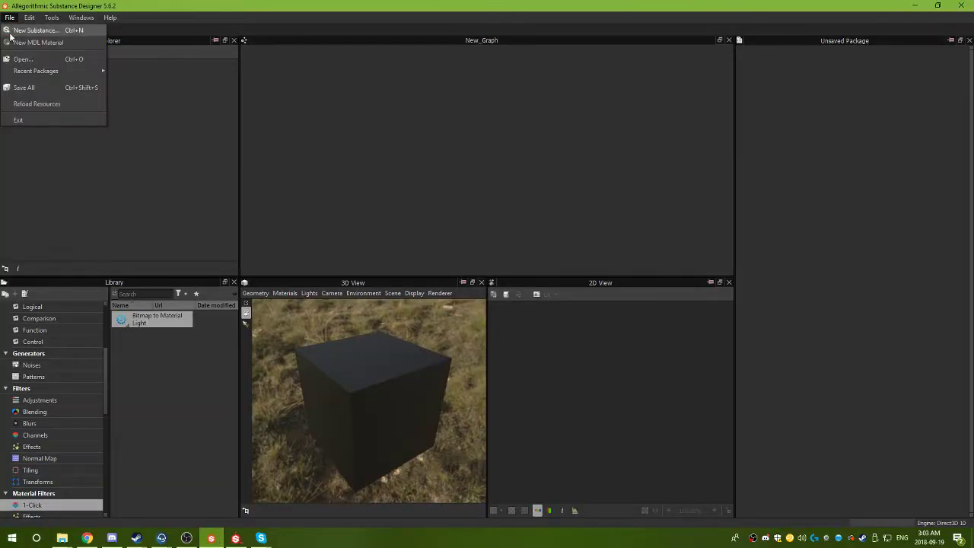
click(10, 31)
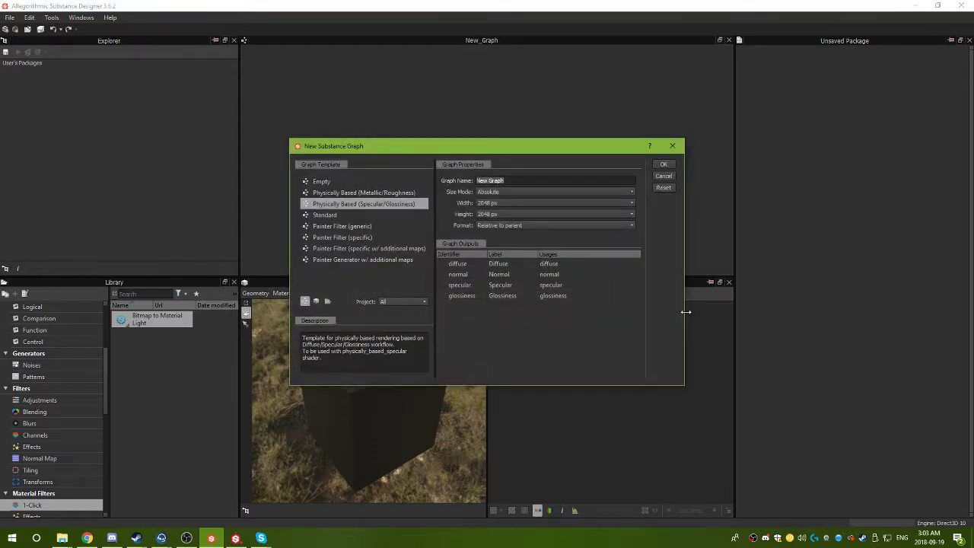
click(663, 164)
Rename the new graph as OMG_Katana_Handle.
click(49, 87)
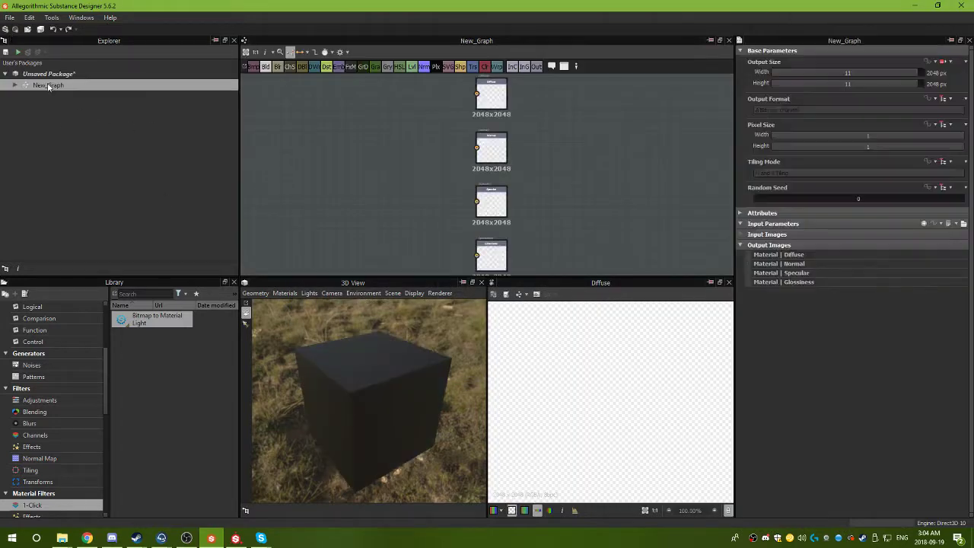
right_click(45, 85)
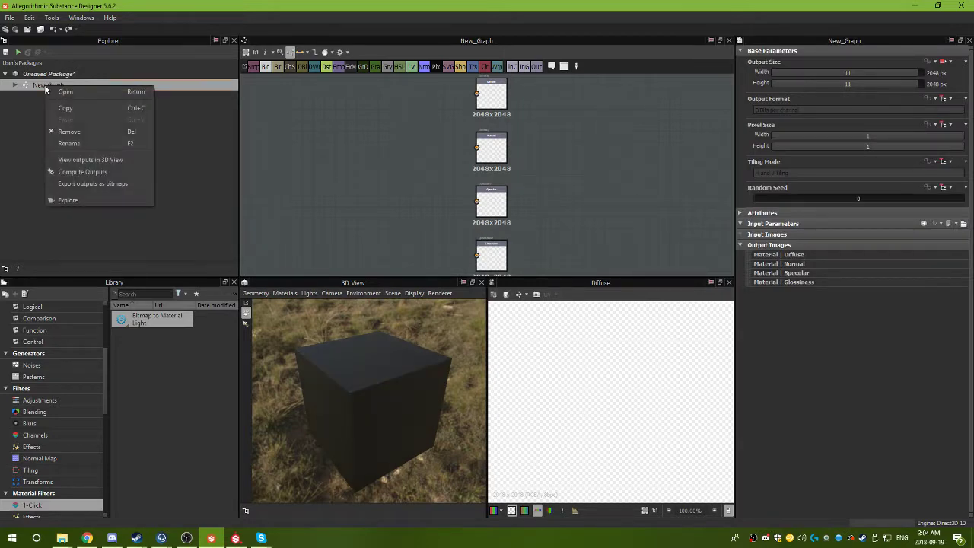
click(61, 149)
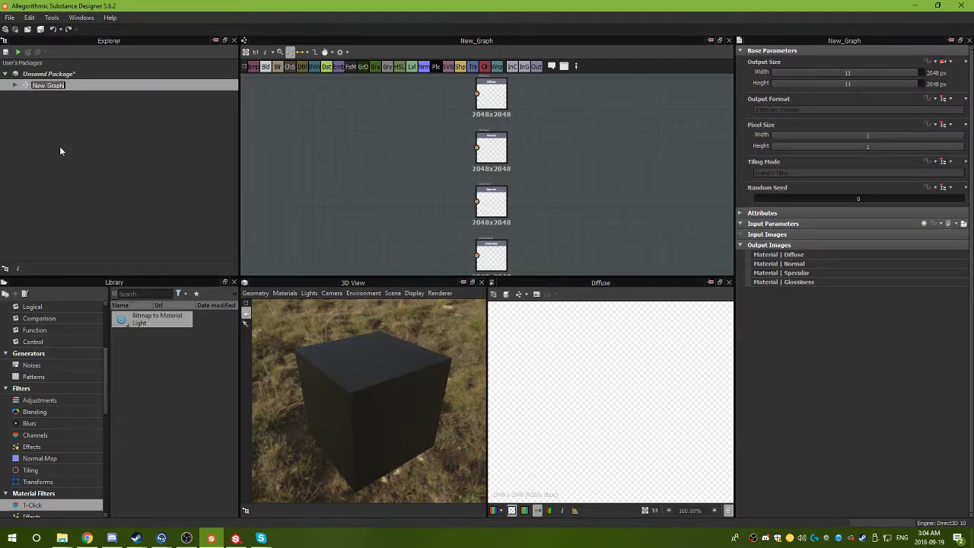
text(OMG_)
text( Katana)
text(=M)
key(BackSpace)
text(Handle)
click(94, 131)
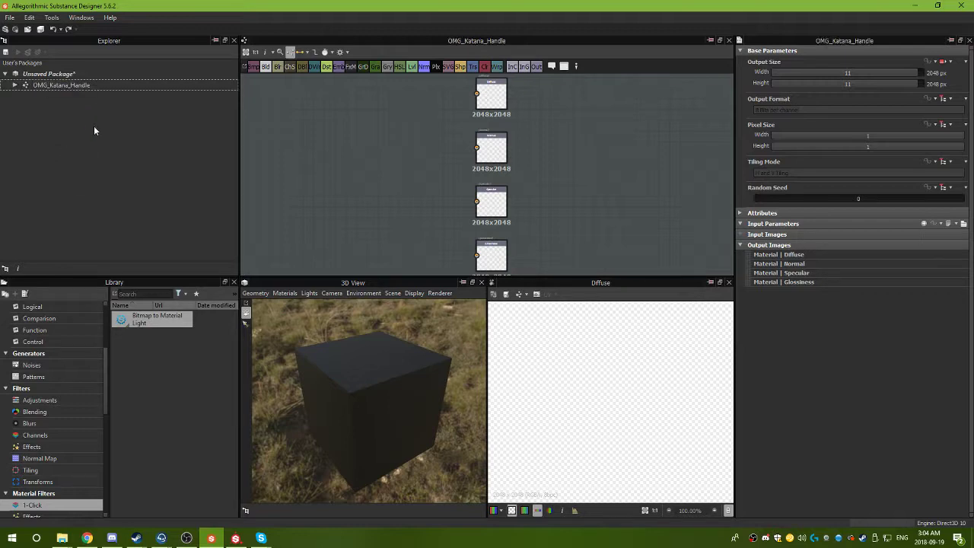
Start adding a Bitmap node from file and browse to the OMG_Katana_Handle folder inside New folder on the desktop.
middle_drag(402, 151, 404, 159)
middle_drag(344, 172, 400, 159)
right_click(377, 149)
mouse_move(404, 155)
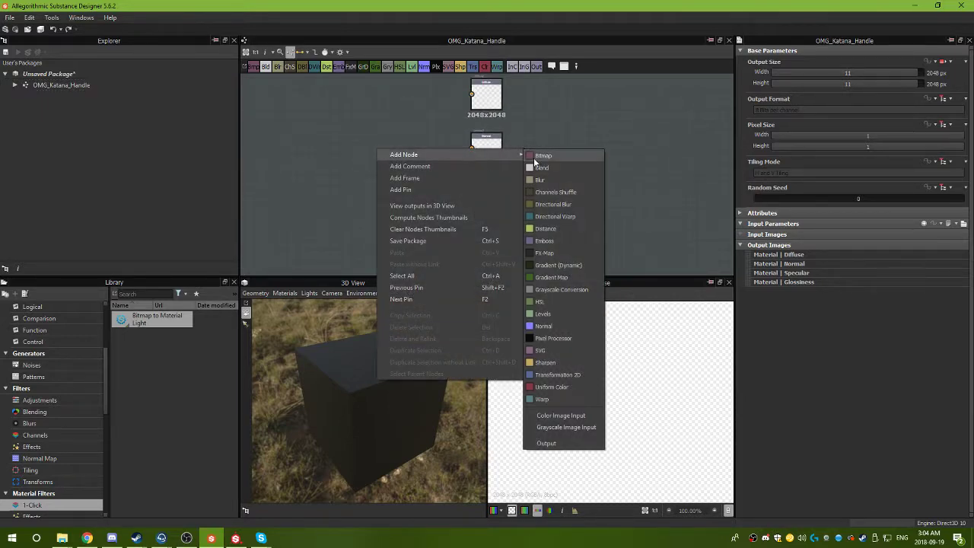
click(537, 156)
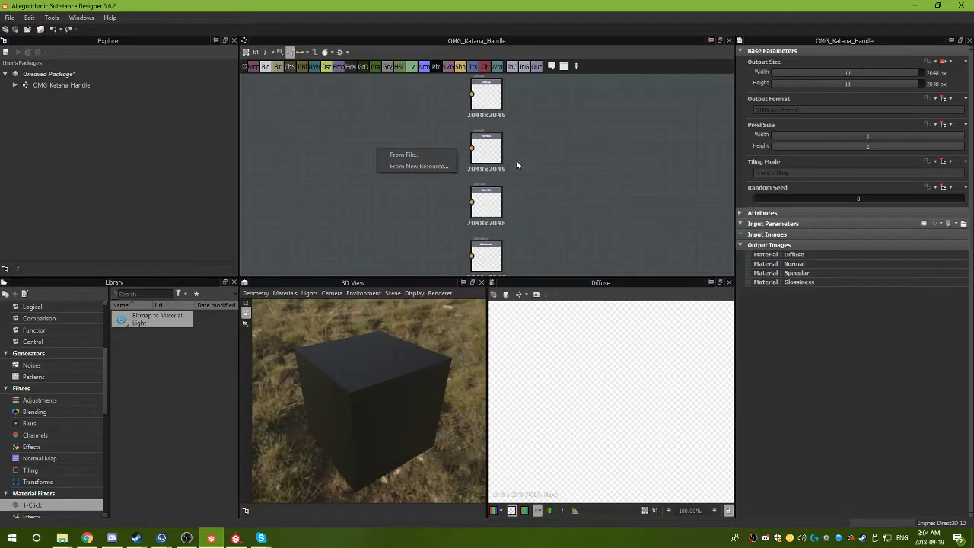
click(405, 155)
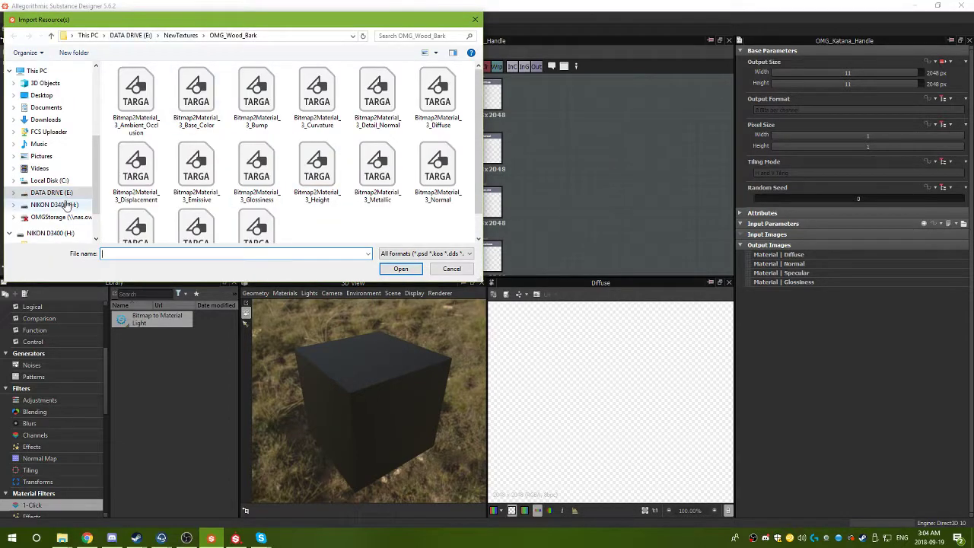
click(47, 180)
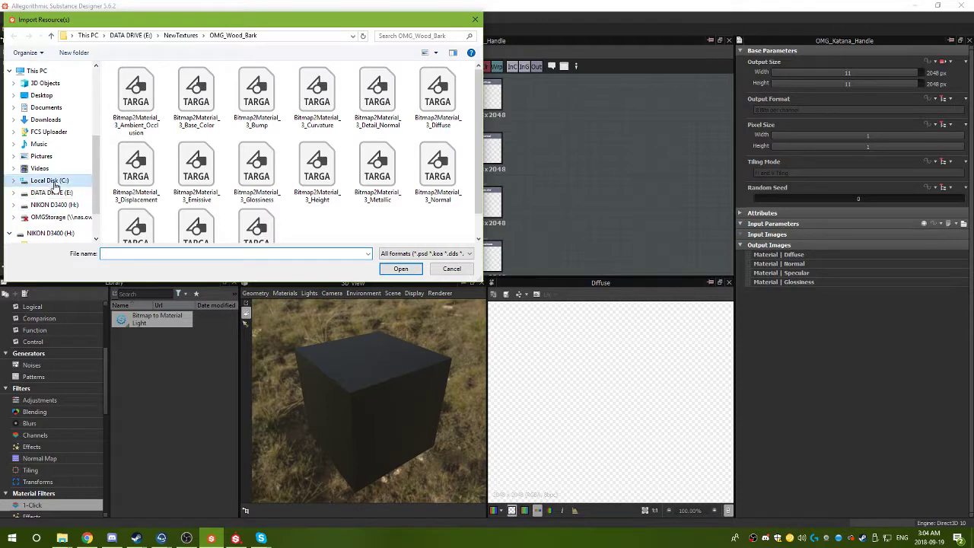
click(41, 95)
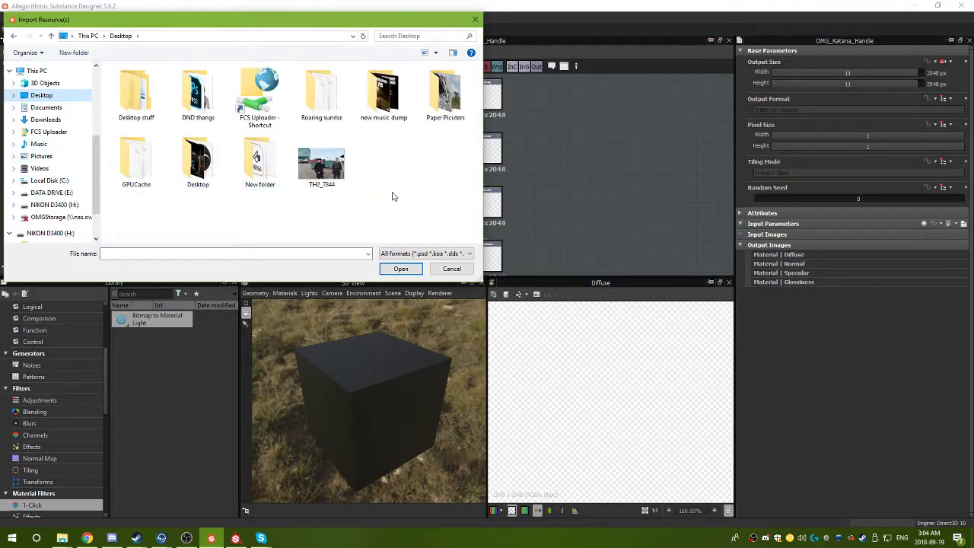
double_click(260, 162)
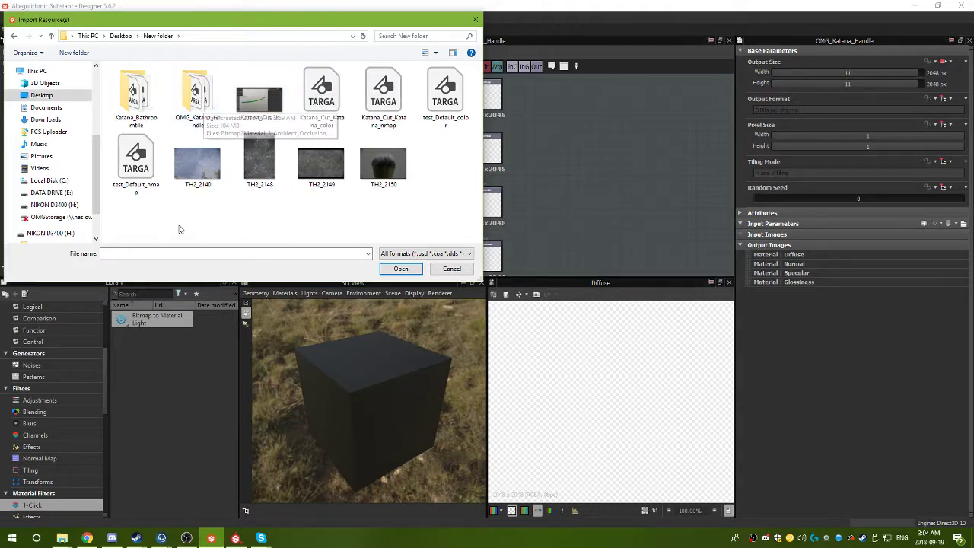
click(206, 100)
double_click(207, 101)
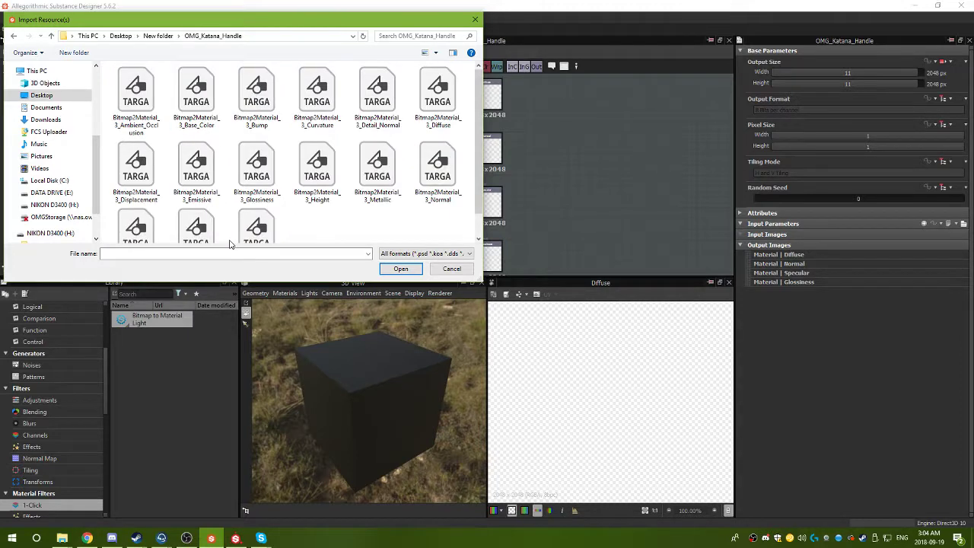
Choose the Bitmap2Material_3_Base_Color file and import it into the package as a resource for the Bitmap node.
click(196, 95)
scroll(337, 207, down, 1)
scroll(360, 220, up, 1)
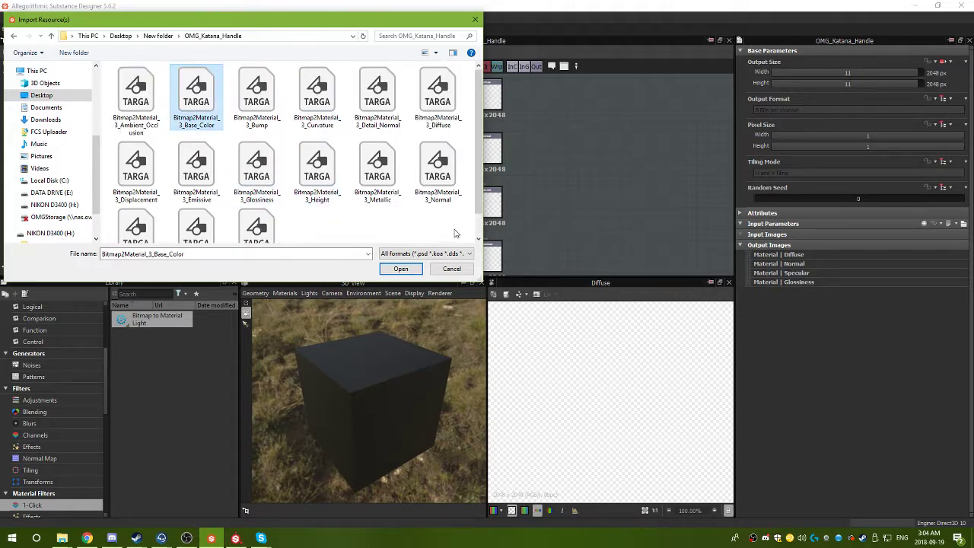
click(136, 95)
click(250, 228)
scroll(251, 233, down, 1)
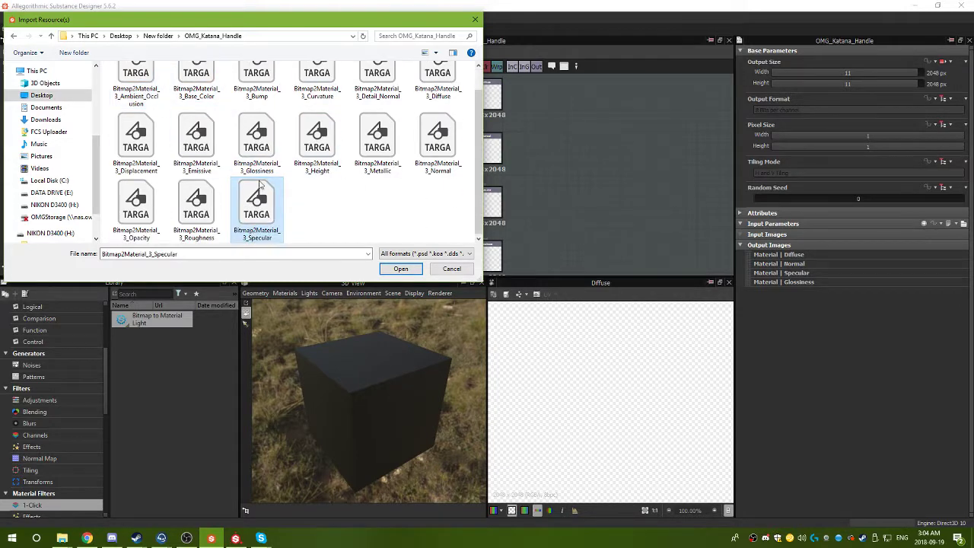
scroll(250, 232, up, 1)
click(196, 95)
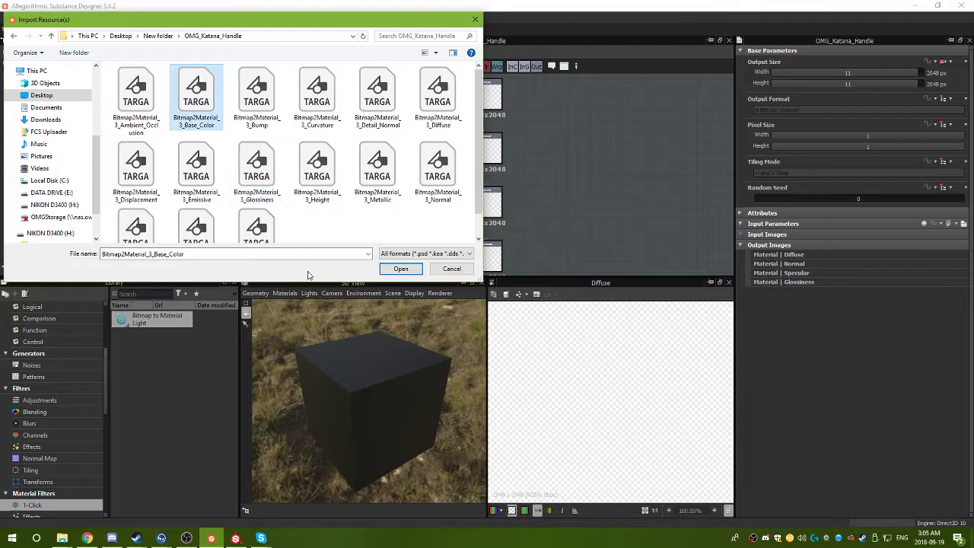
click(395, 269)
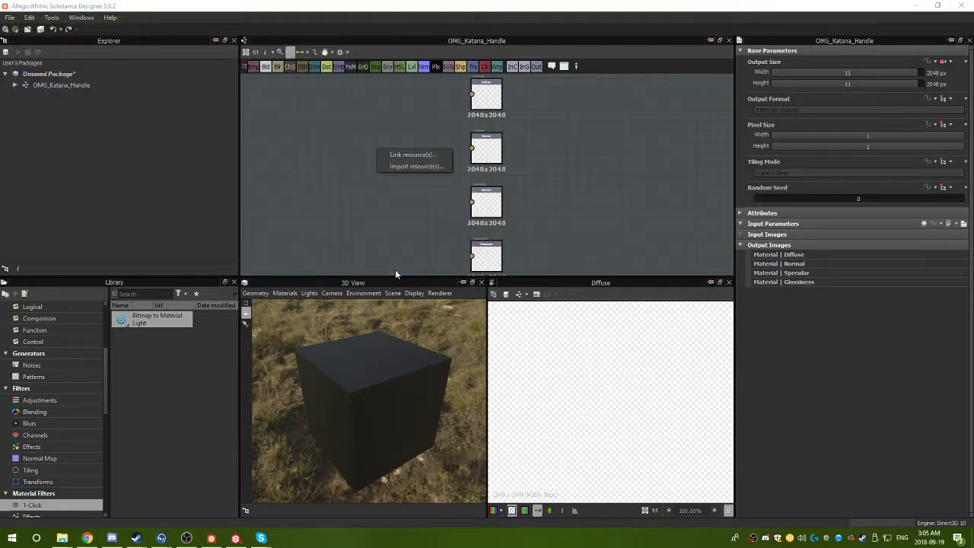
click(409, 167)
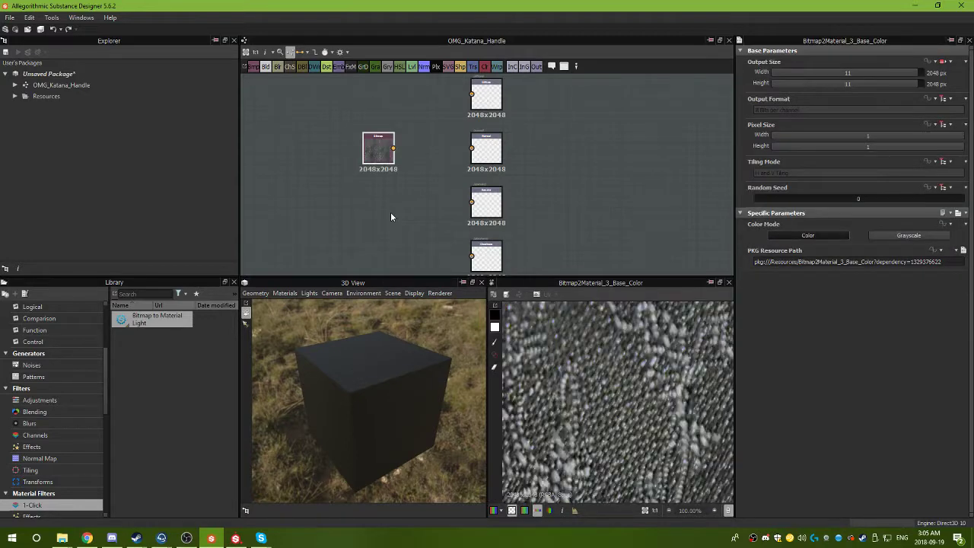
Connect the base color bitmap to the Diffuse output and inspect the texture on the cube.
middle_drag(384, 172, 368, 215)
drag(370, 191, 457, 139)
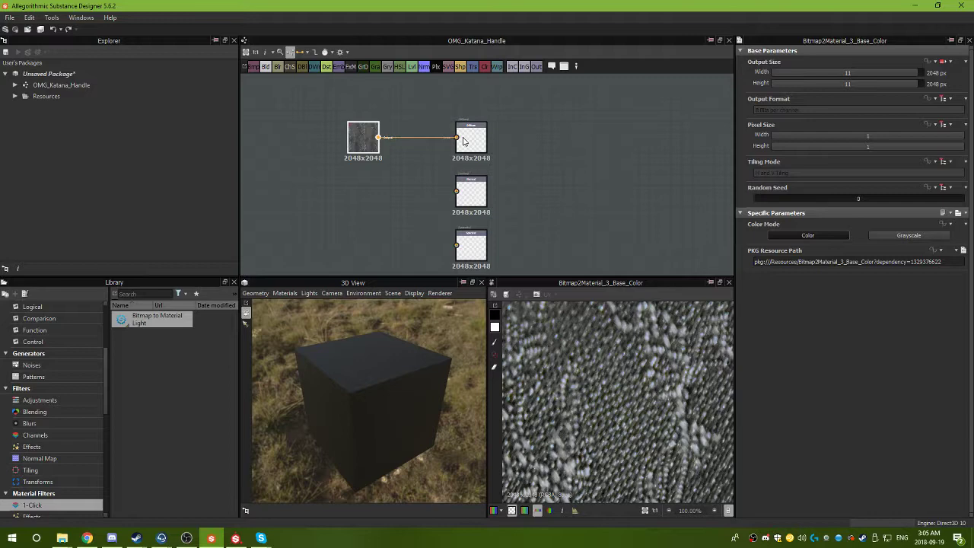
drag(342, 408, 468, 365)
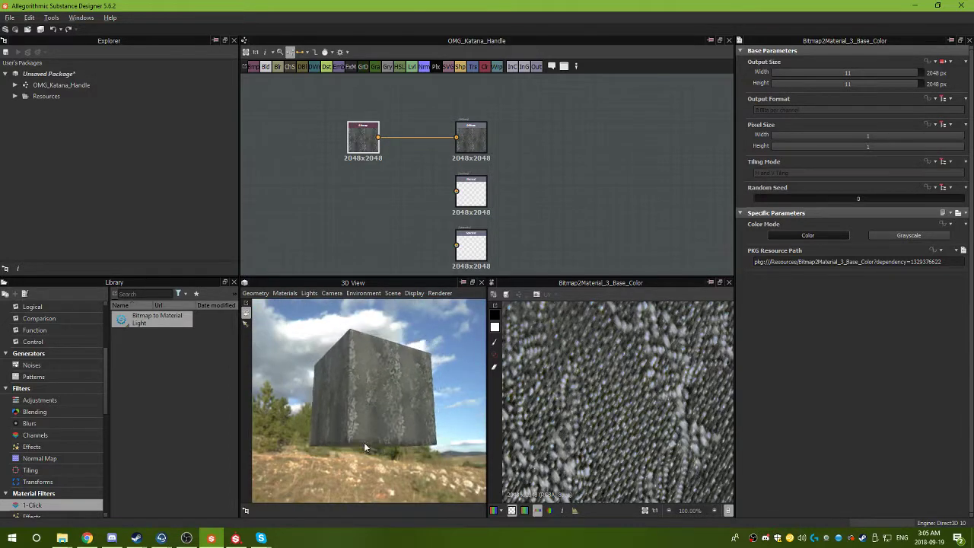
scroll(376, 380, up, 5)
drag(370, 380, 397, 349)
scroll(450, 107, up, 4)
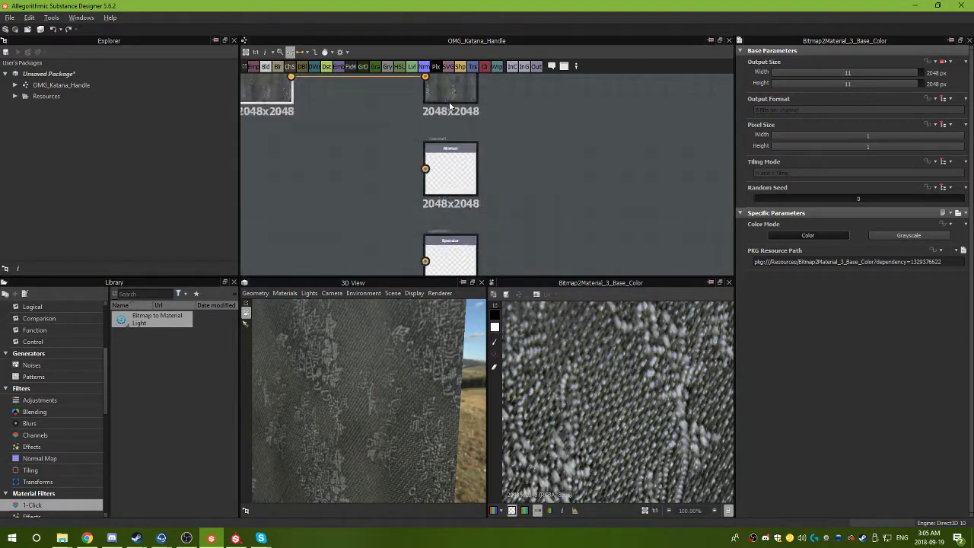
scroll(450, 107, up, 2)
middle_drag(366, 182, 513, 179)
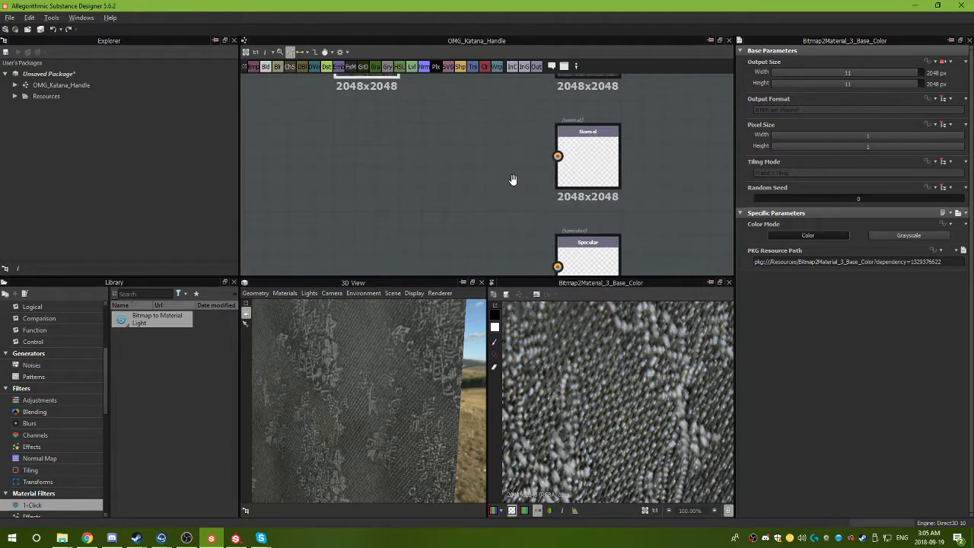
click(61, 538)
click(286, 494)
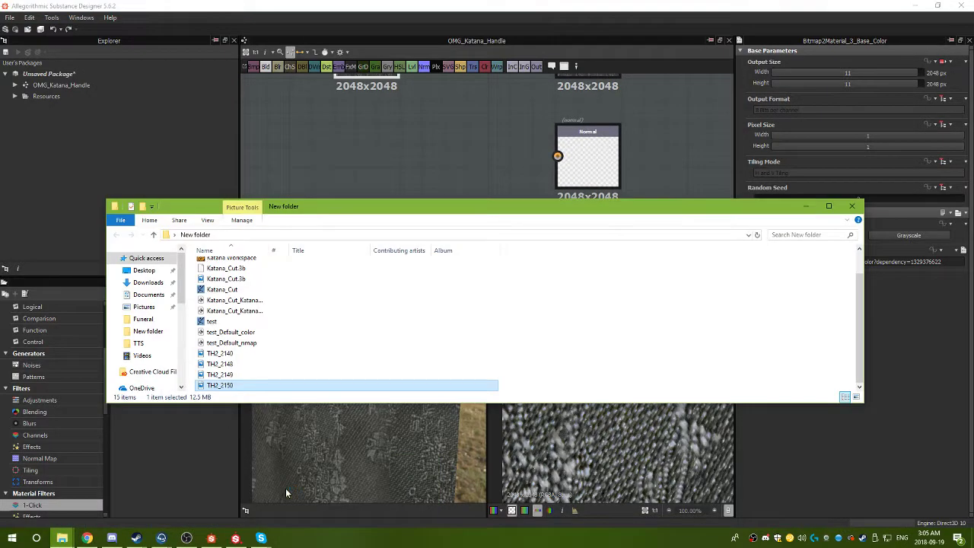
click(173, 477)
Add a Bitmap node beside the Normal output from the Bitmap2Material_3_Normal file, importing it as a resource.
right_click(320, 160)
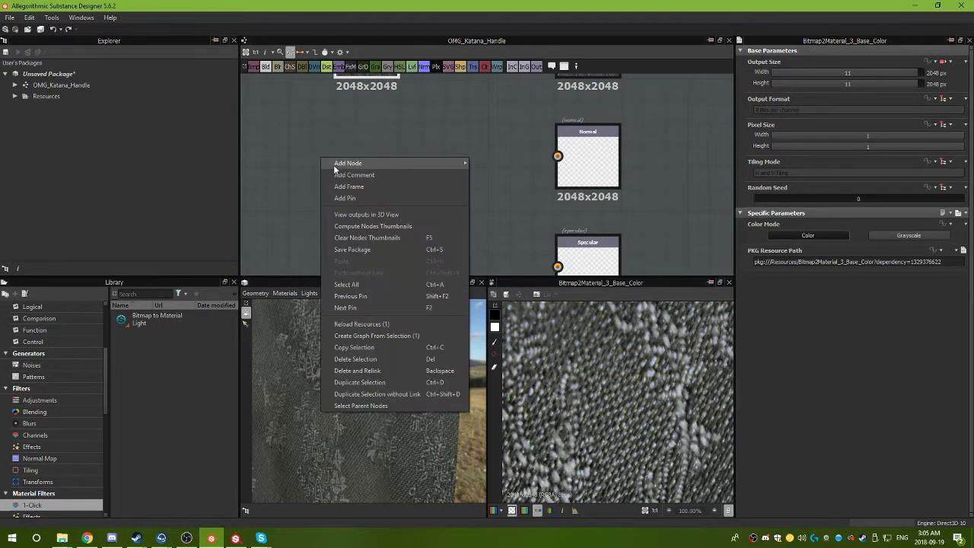
click(490, 163)
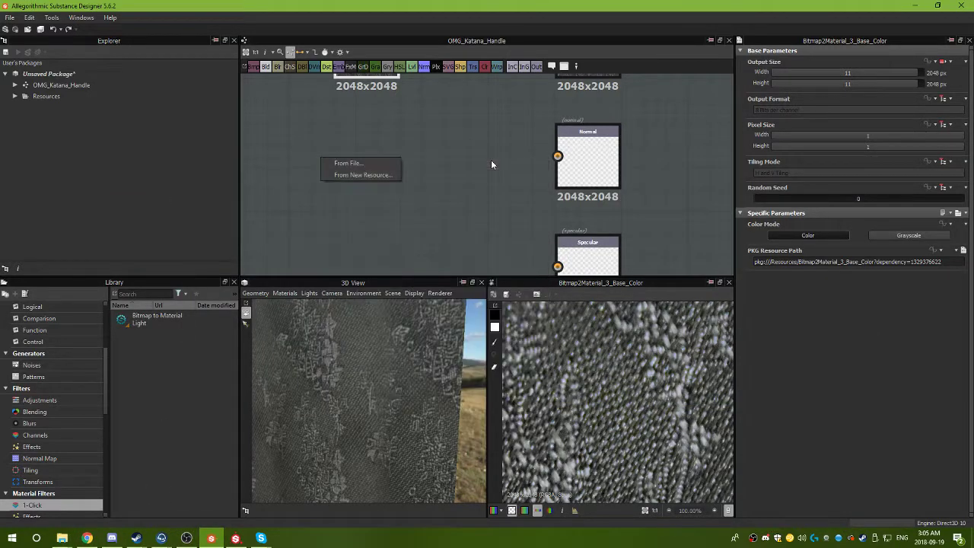
click(350, 163)
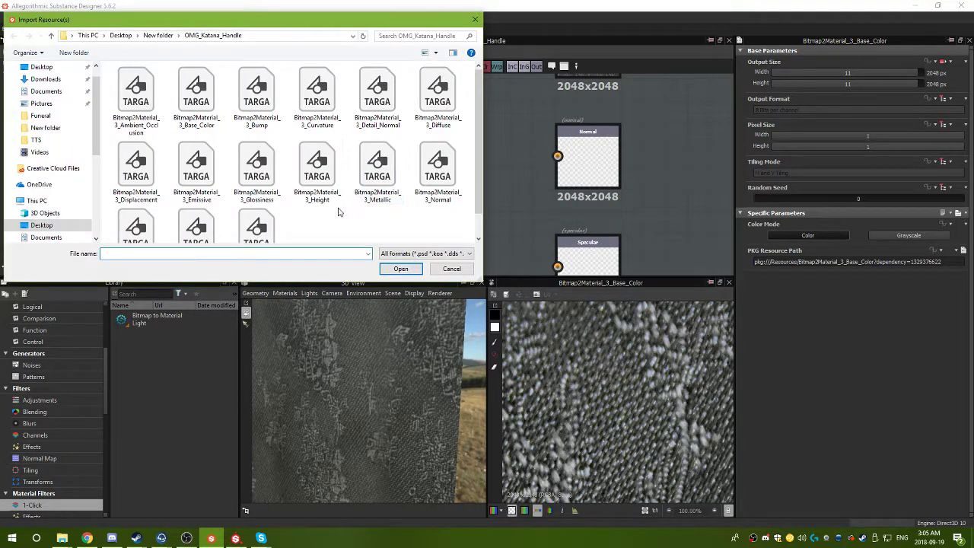
click(257, 97)
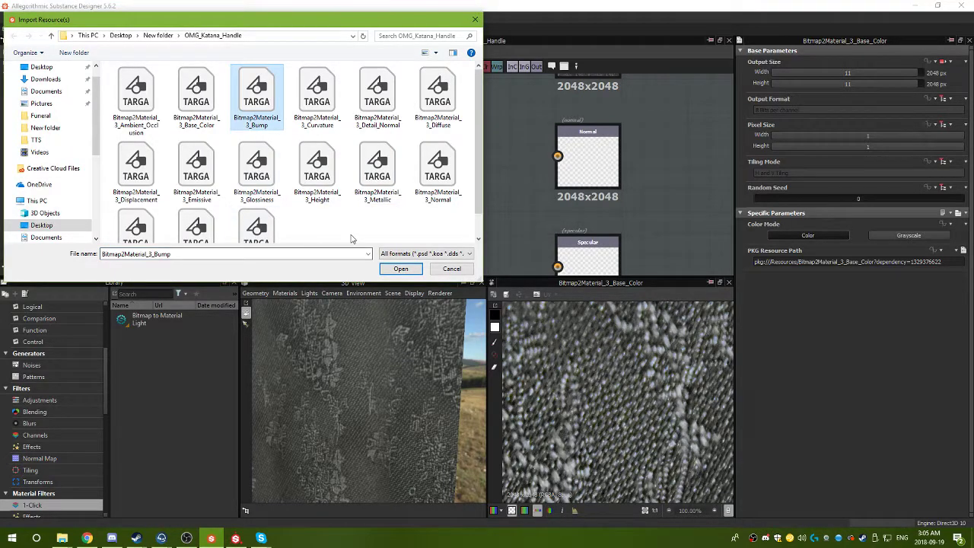
click(437, 169)
click(401, 269)
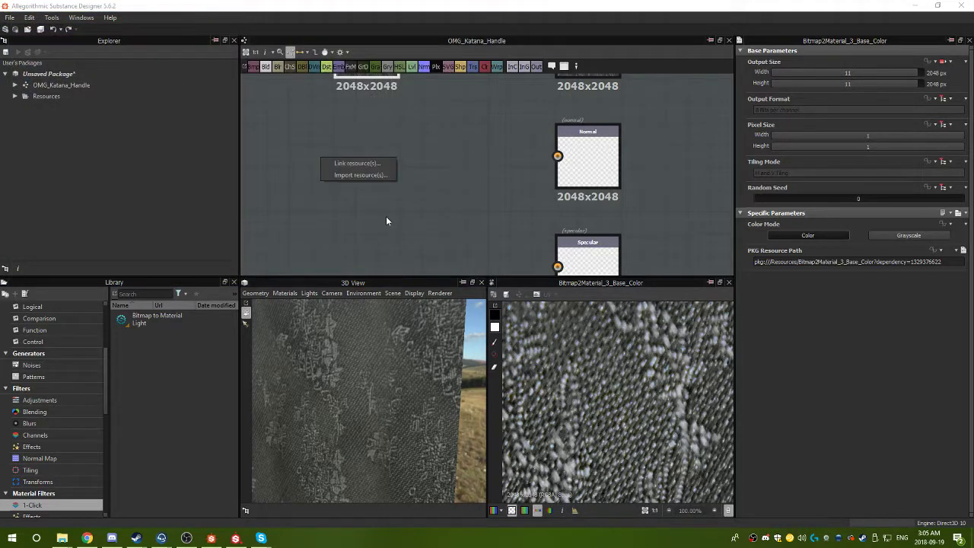
click(367, 175)
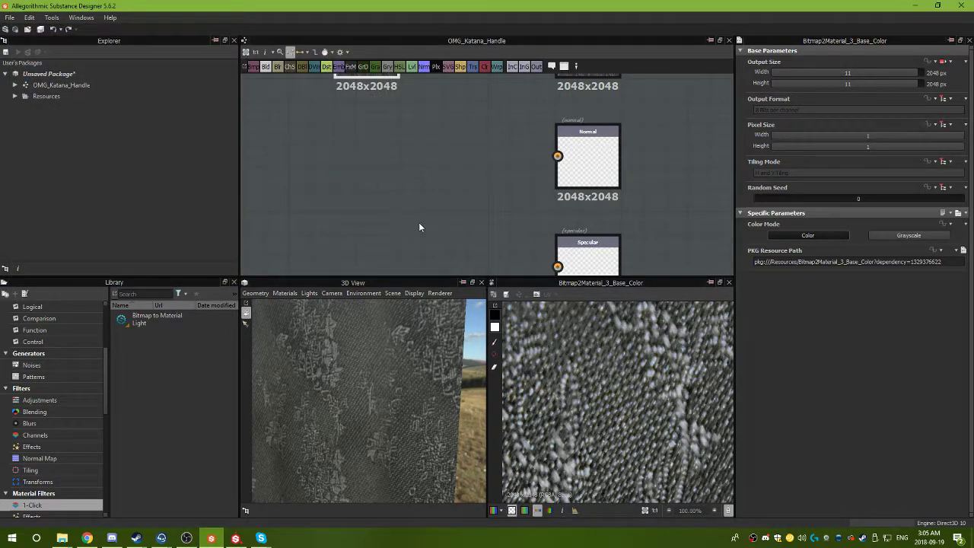
Connect the normal map bitmap to the Normal output and inspect the result on the cube.
drag(353, 156, 558, 156)
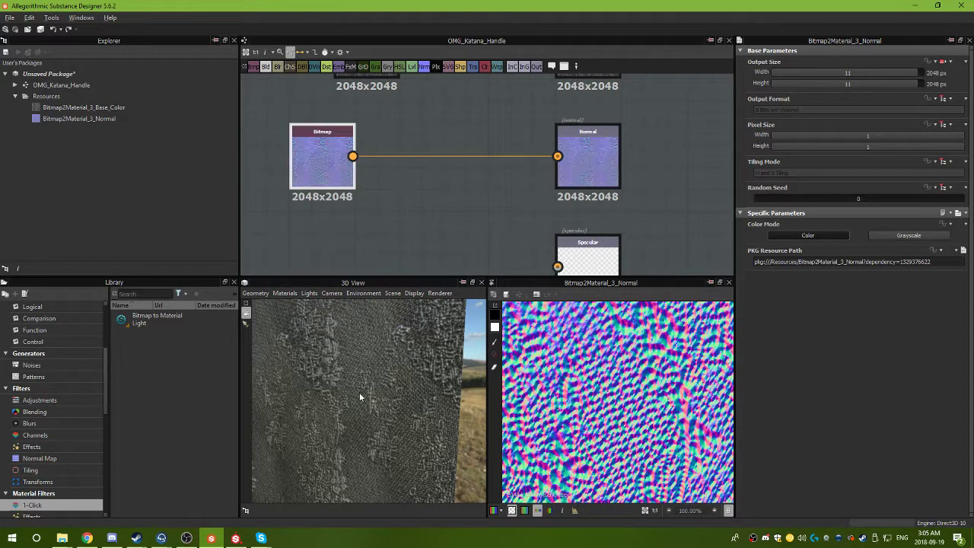
drag(359, 392, 453, 220)
Add a Bitmap node beside the Specular output from the Bitmap2Material_3_Specular file, importing it as a resource.
middle_drag(453, 220, 453, 183)
right_click(405, 159)
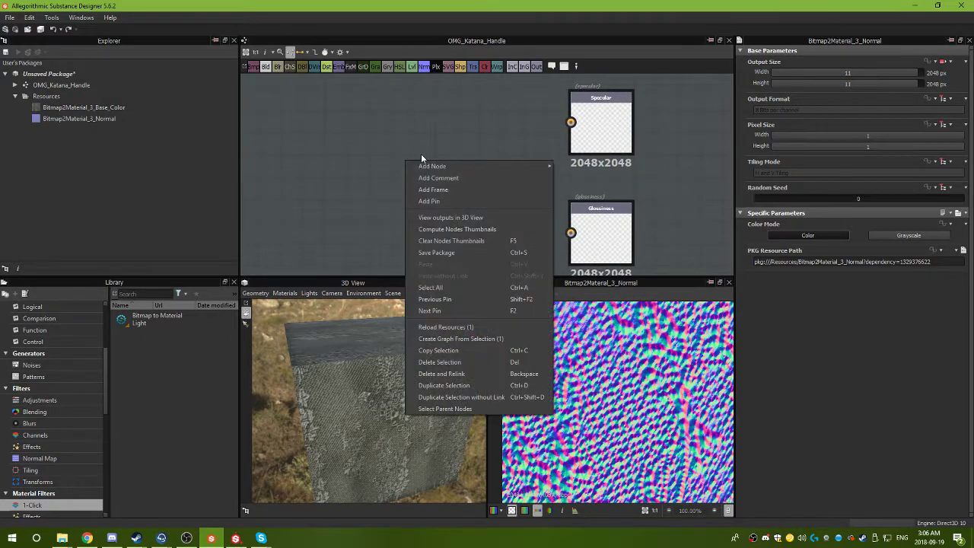
mouse_move(465, 169)
click(571, 169)
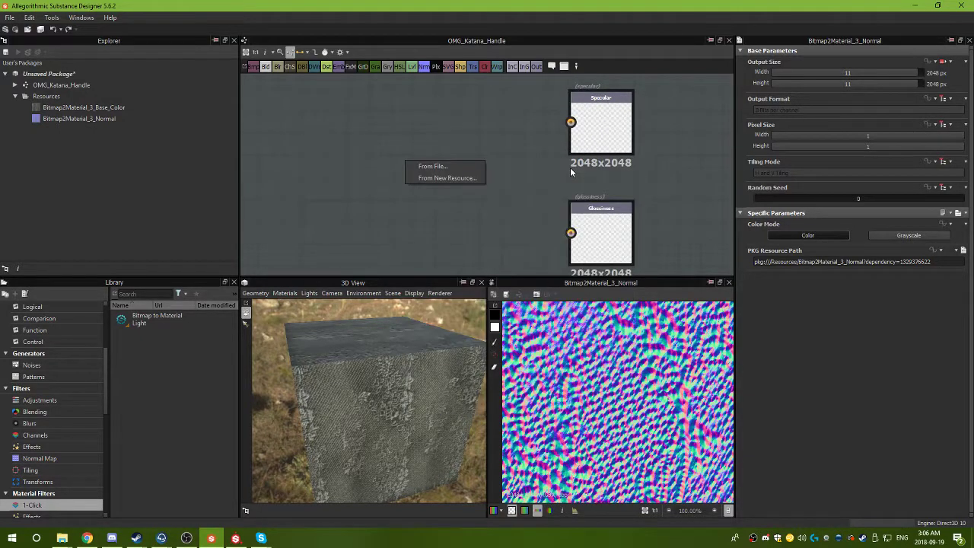
click(463, 176)
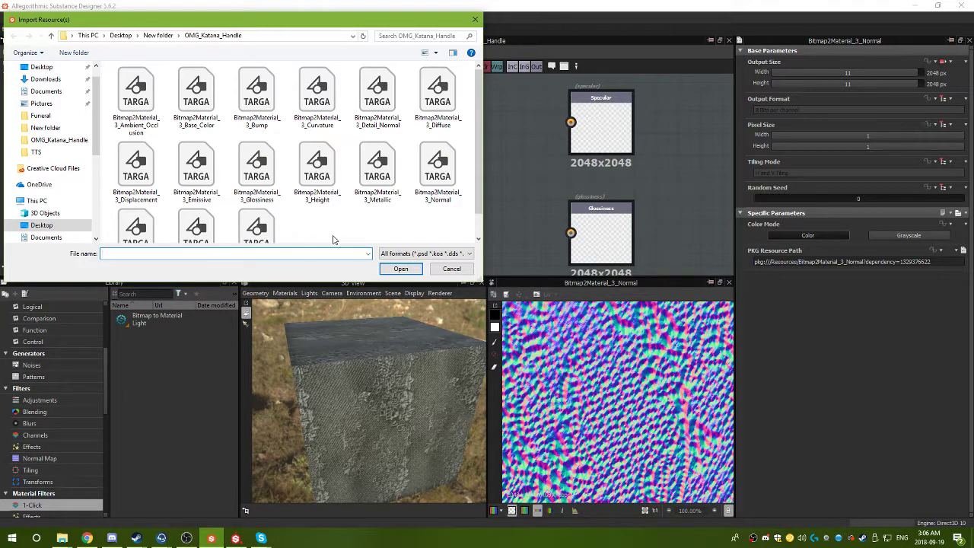
scroll(328, 234, down, 1)
click(256, 210)
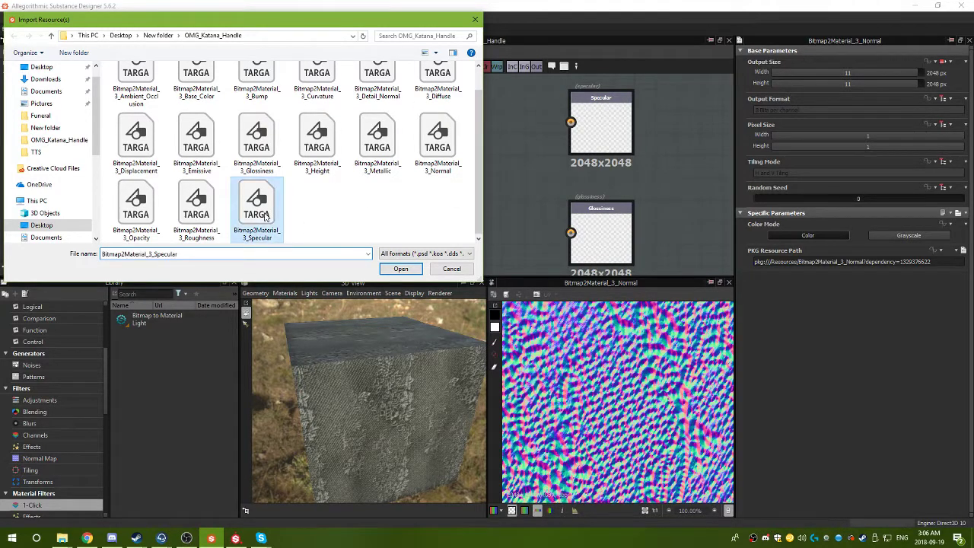
click(386, 271)
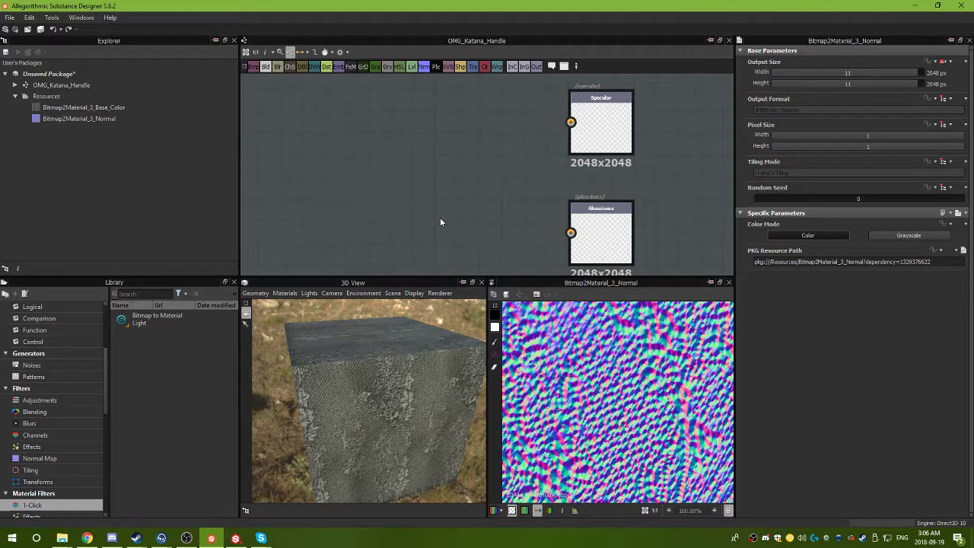
Connect the specular bitmap to the Specular output, line the node up with it, and inspect the cube.
drag(433, 166, 571, 123)
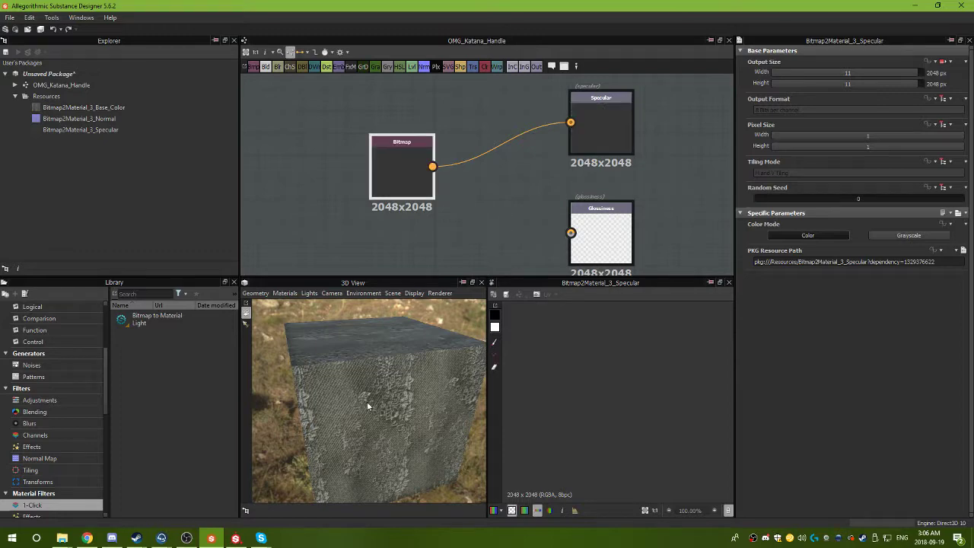
drag(367, 401, 357, 365)
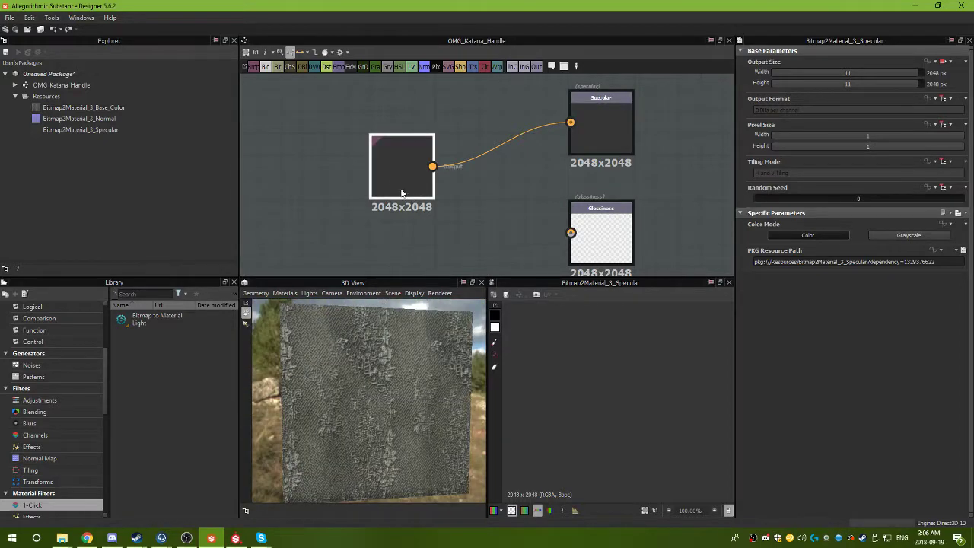
drag(402, 192, 372, 131)
drag(370, 371, 332, 425)
Add a Bitmap node beside the Glossiness output from the Bitmap2Material_3_Glossiness file, importing it as a resource.
middle_drag(437, 239, 438, 156)
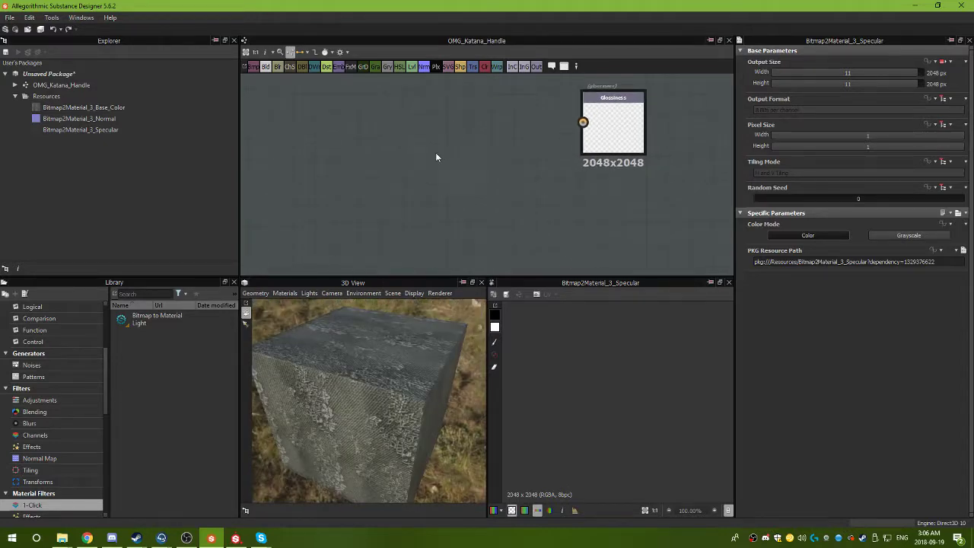
right_click(432, 162)
mouse_move(451, 169)
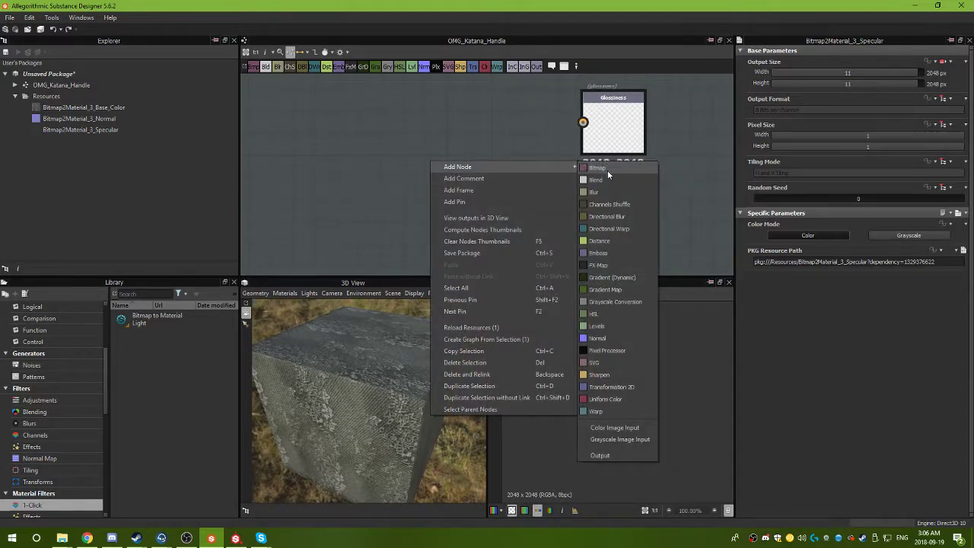
click(608, 169)
click(483, 168)
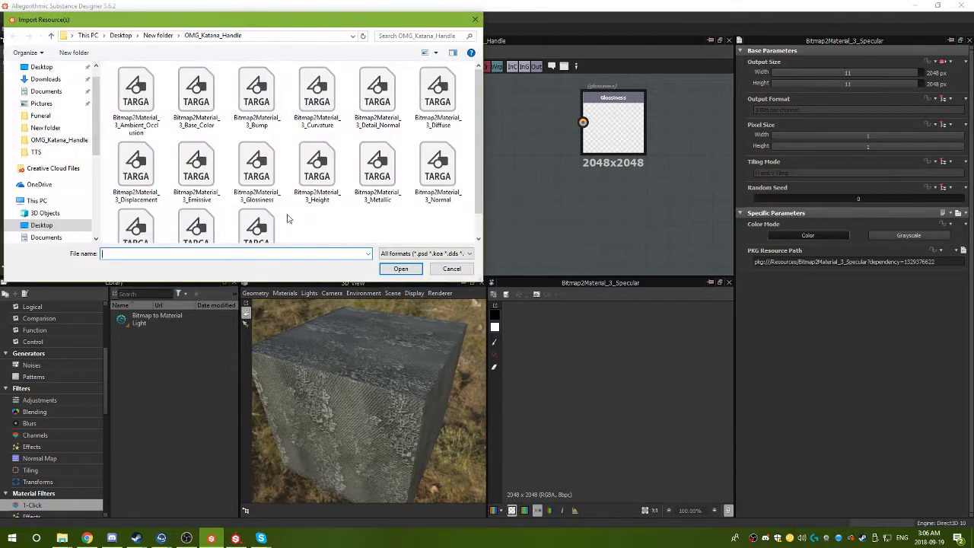
scroll(287, 219, down, 1)
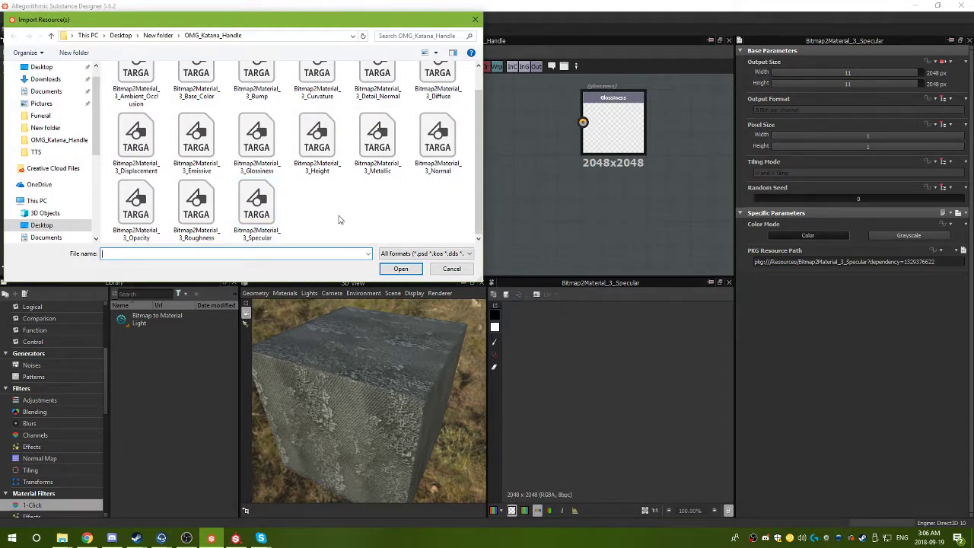
click(384, 146)
click(277, 147)
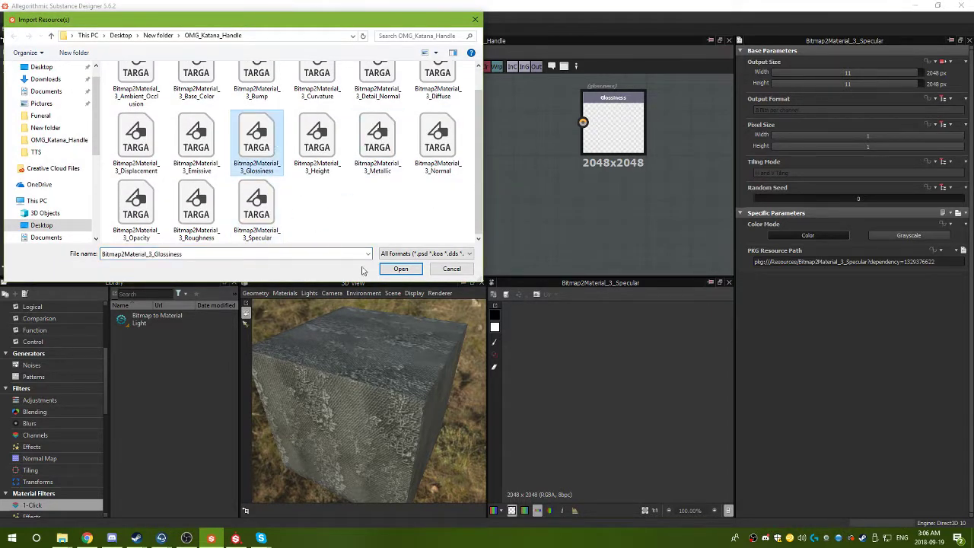
click(402, 268)
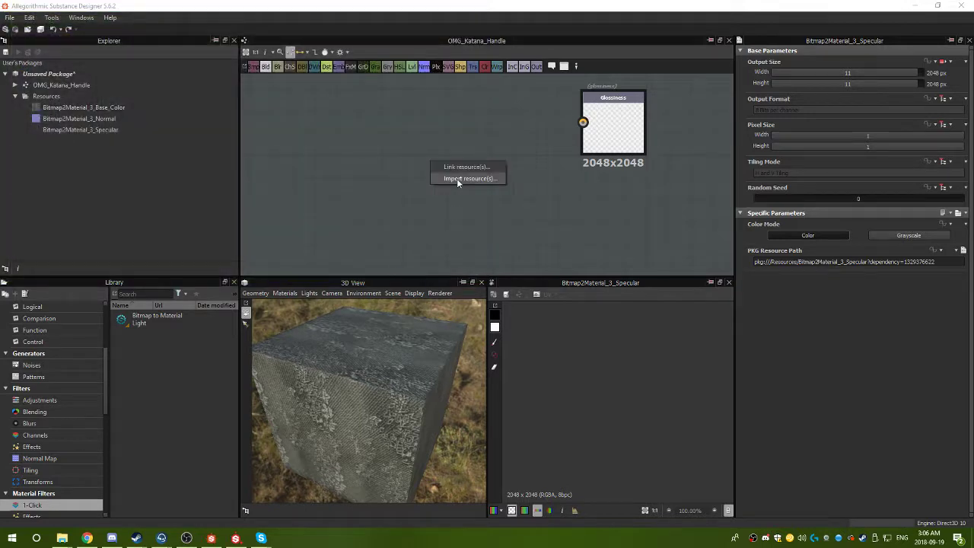
click(457, 178)
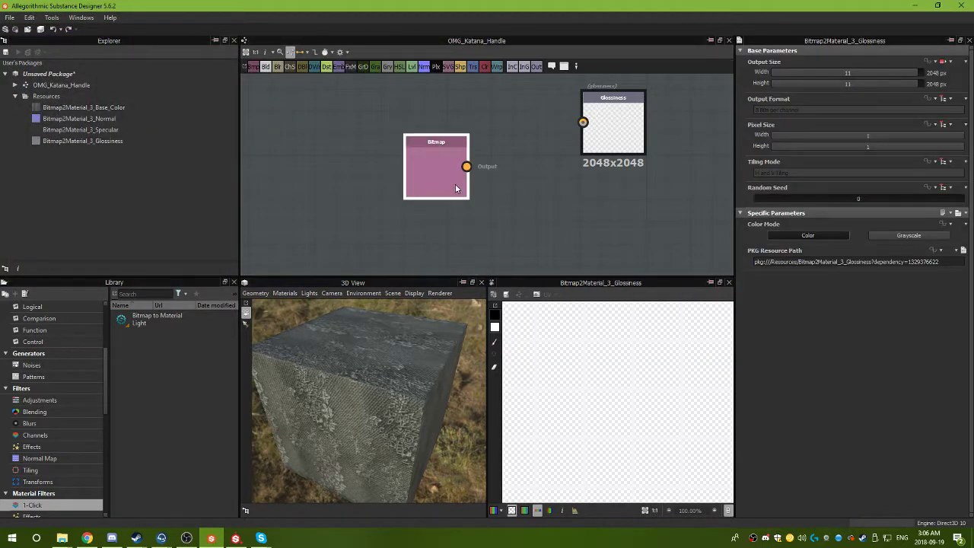
Connect the glossiness bitmap to the Glossiness output, reposition the node, and inspect the cube.
middle_drag(537, 197, 510, 222)
drag(435, 194, 554, 150)
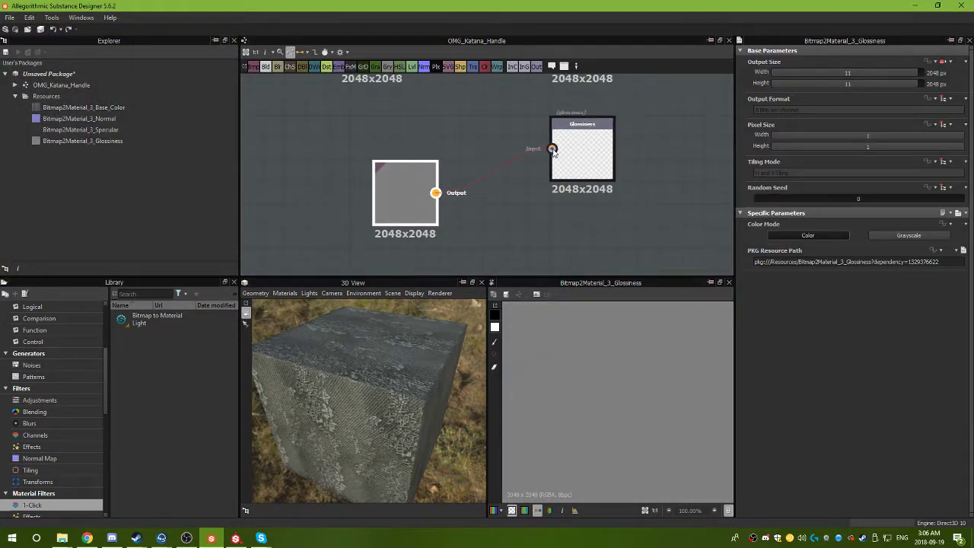
drag(402, 201, 424, 134)
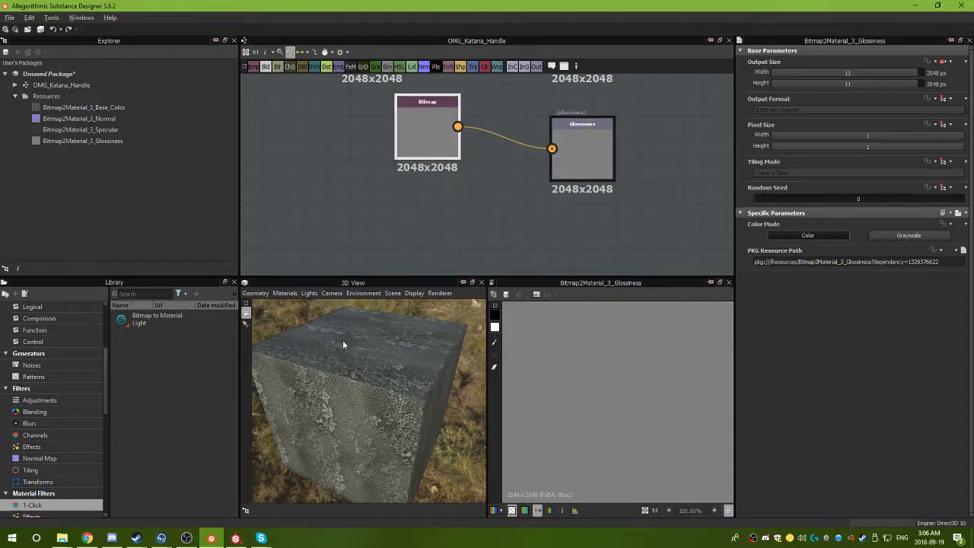
drag(343, 341, 415, 387)
Move the base color Bitmap node up and farther away from the Diffuse output to make room between them.
scroll(437, 207, up, 3)
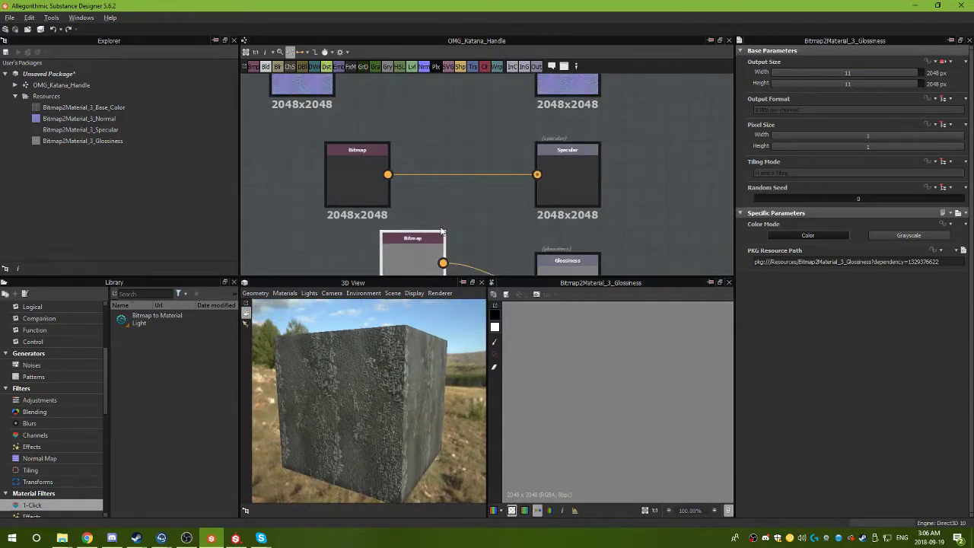
scroll(457, 251, up, 4)
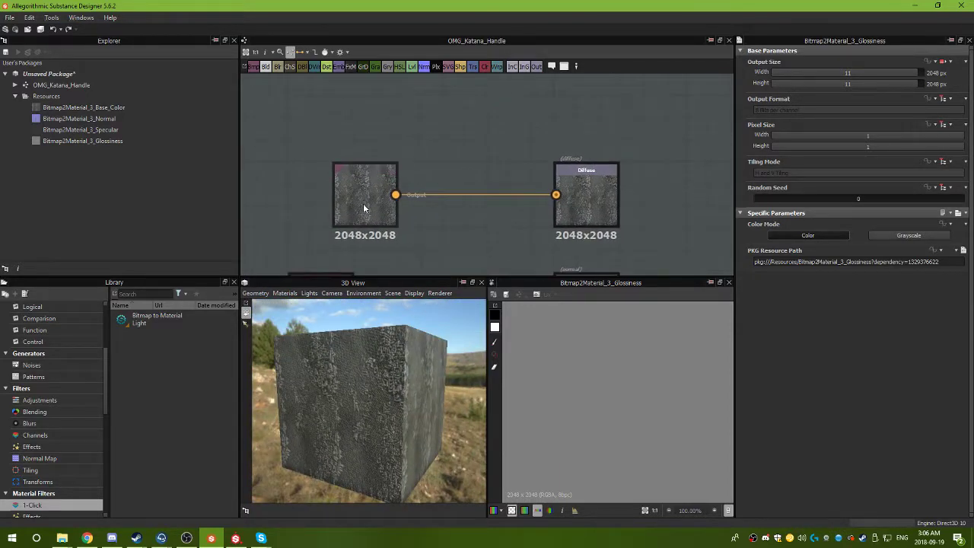
middle_drag(410, 230, 462, 270)
drag(396, 218, 278, 134)
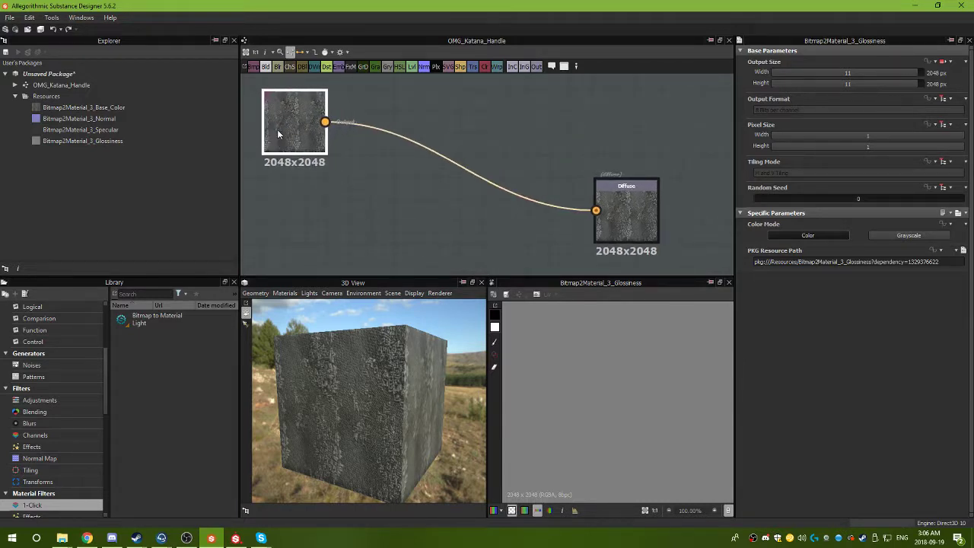
click(381, 206)
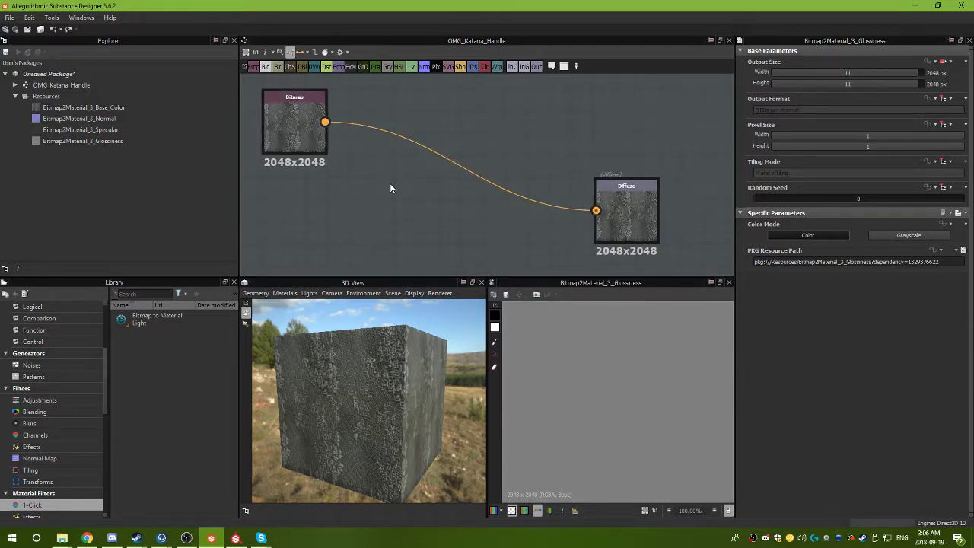
Add an HSL node and place it between the base color bitmap and the Diffuse output.
right_click(391, 188)
mouse_move(457, 191)
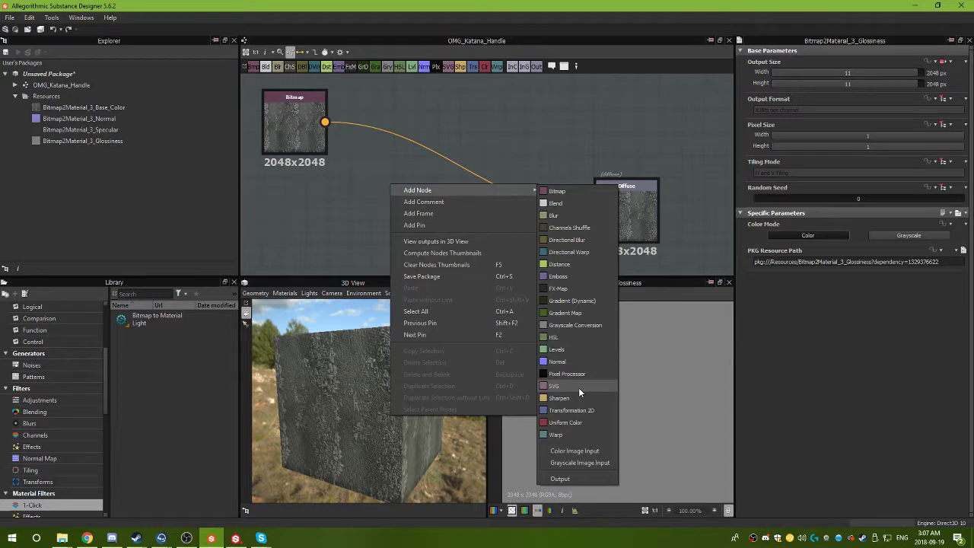
click(574, 338)
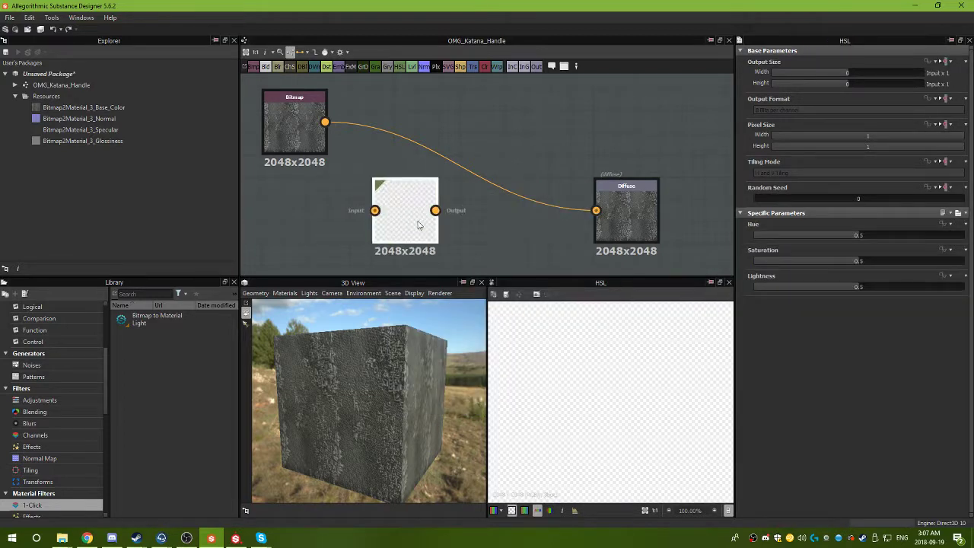
drag(418, 226, 469, 147)
Delete the link between the base color bitmap and the Diffuse output, and check the cube.
click(408, 150)
key(Delete)
drag(359, 396, 378, 377)
Move the HSL node down and add a Grayscale Conversion node above it.
middle_drag(399, 194, 391, 215)
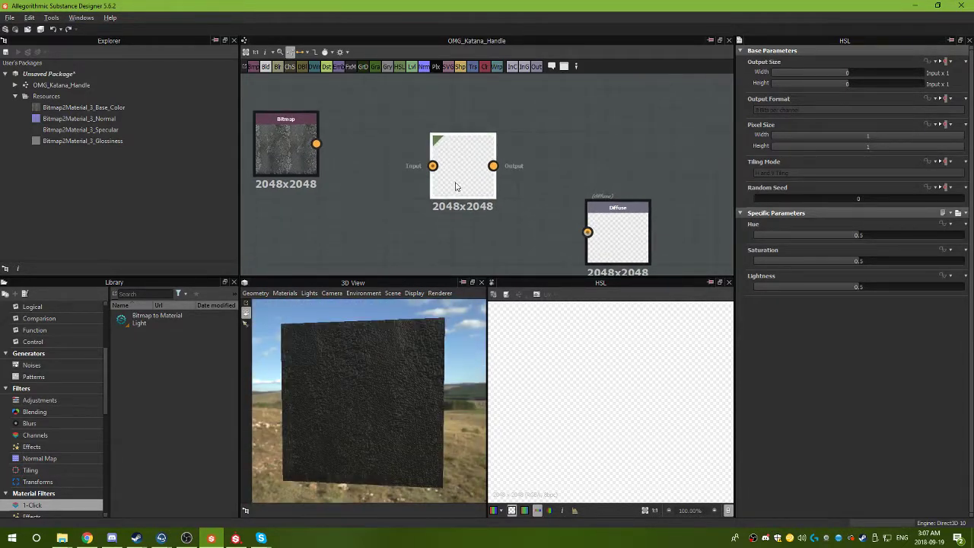
drag(456, 187, 434, 232)
right_click(452, 112)
mouse_move(488, 122)
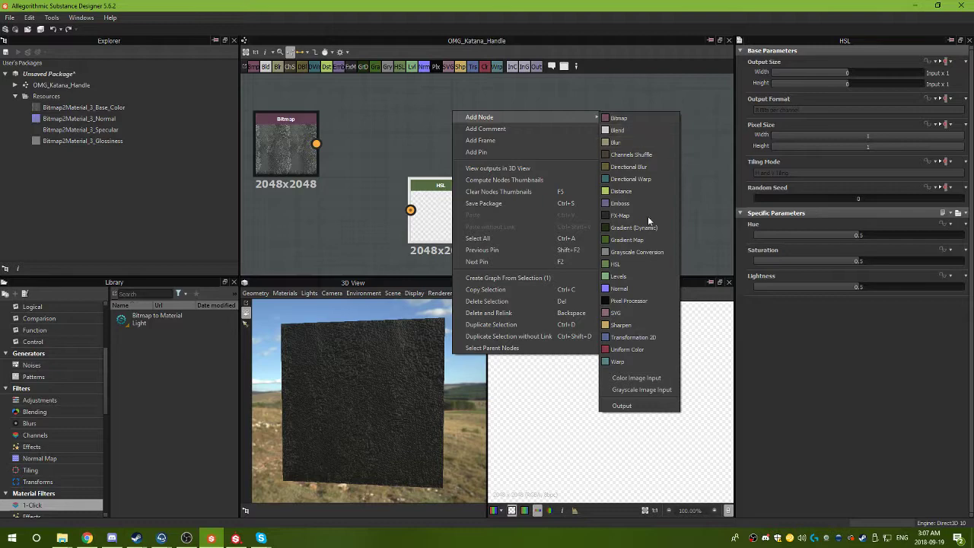
click(640, 252)
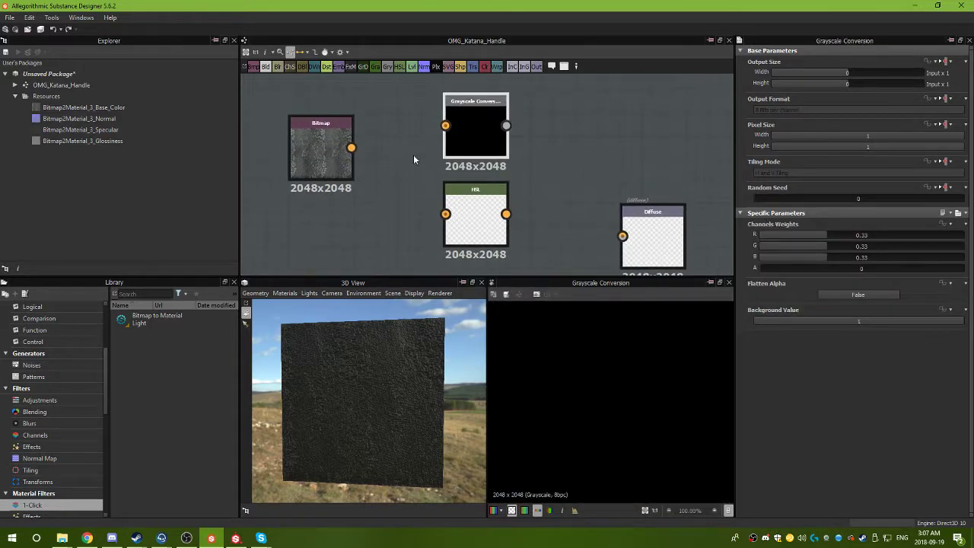
Route the base color bitmap through the Grayscale Conversion node into the HSL node, arranging the nodes in a row.
drag(352, 148, 445, 126)
drag(487, 220, 642, 133)
drag(476, 125, 601, 126)
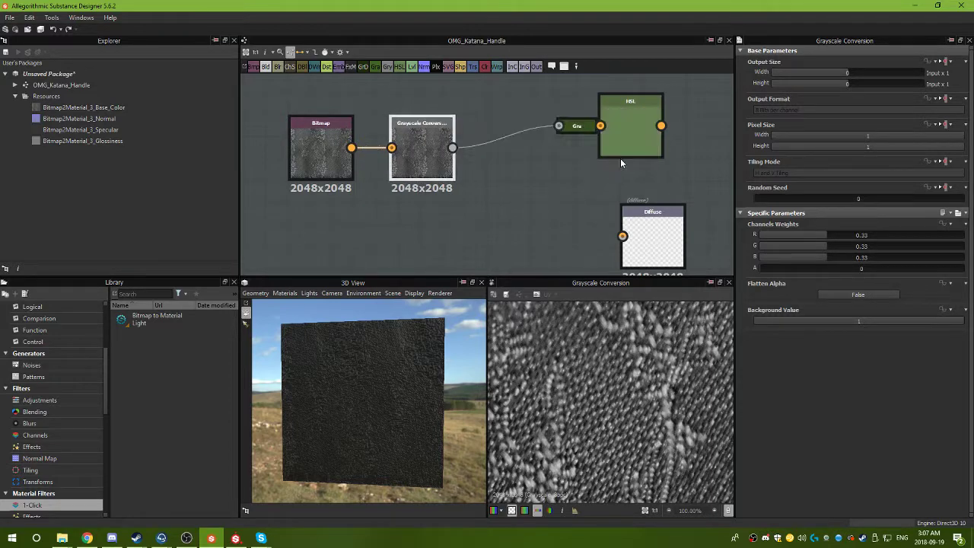
drag(621, 158, 534, 186)
Connect the HSL node's output to the Diffuse output and inspect the gray texture on the cube.
middle_drag(601, 179, 568, 133)
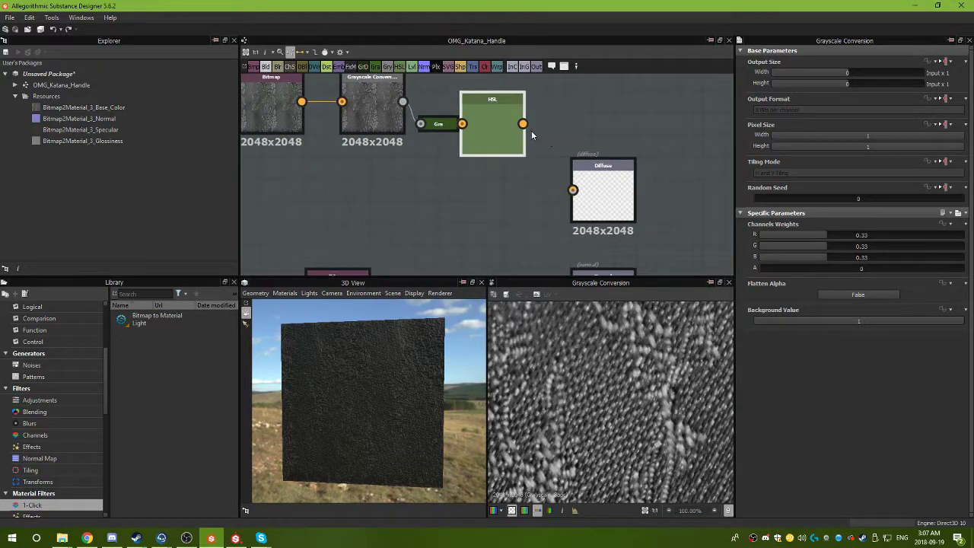
drag(523, 124, 573, 191)
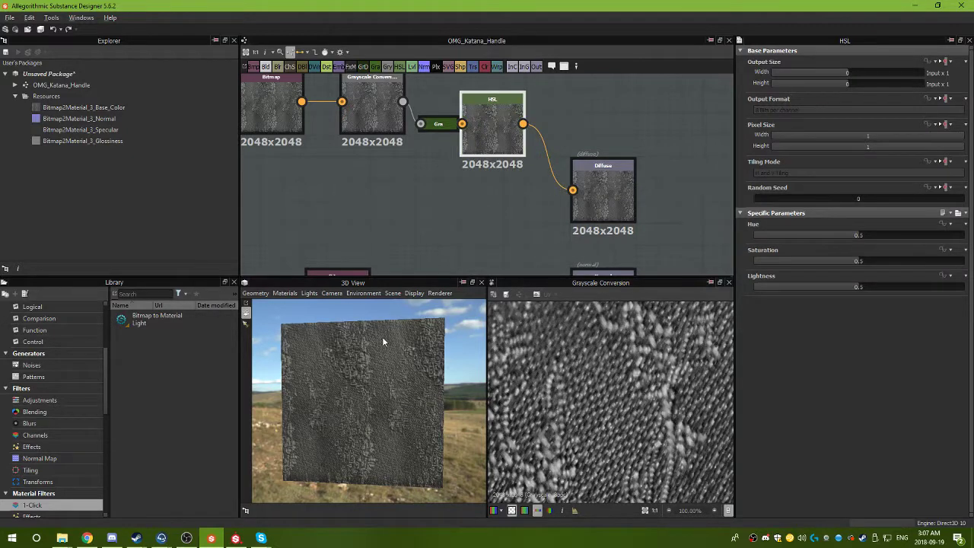
drag(341, 363, 362, 364)
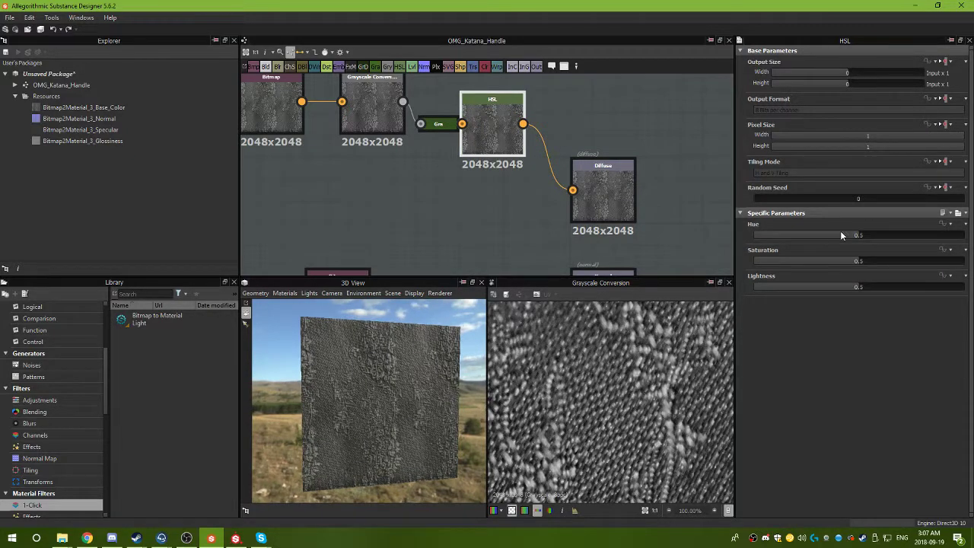
Try a saturation of 0.92 and a hue of 0.28 on the HSL node and inspect the tint on the cube.
drag(841, 235, 948, 270)
drag(358, 327, 433, 366)
drag(858, 233, 813, 244)
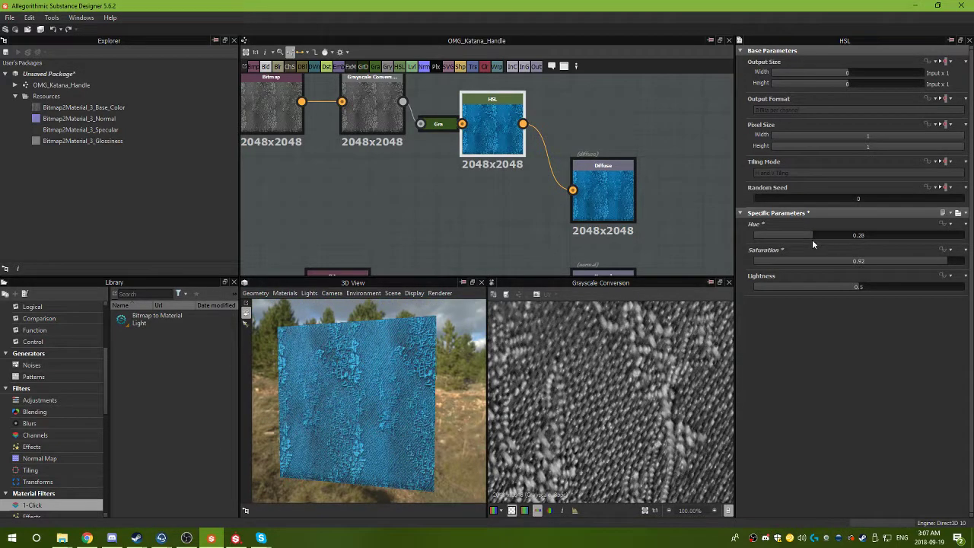
drag(358, 400, 404, 401)
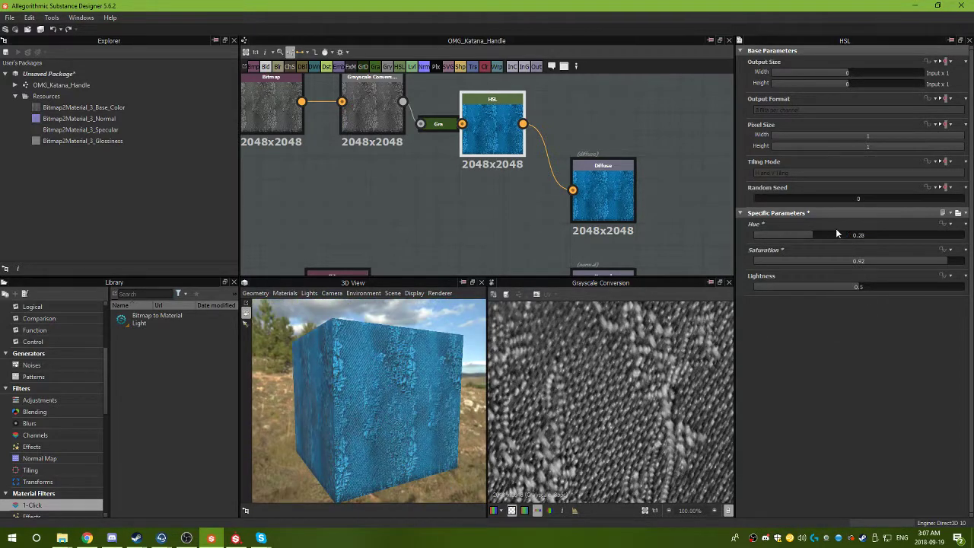
Set the HSL node's hue to 0.49 and its saturation to 0.51.
drag(836, 236, 856, 238)
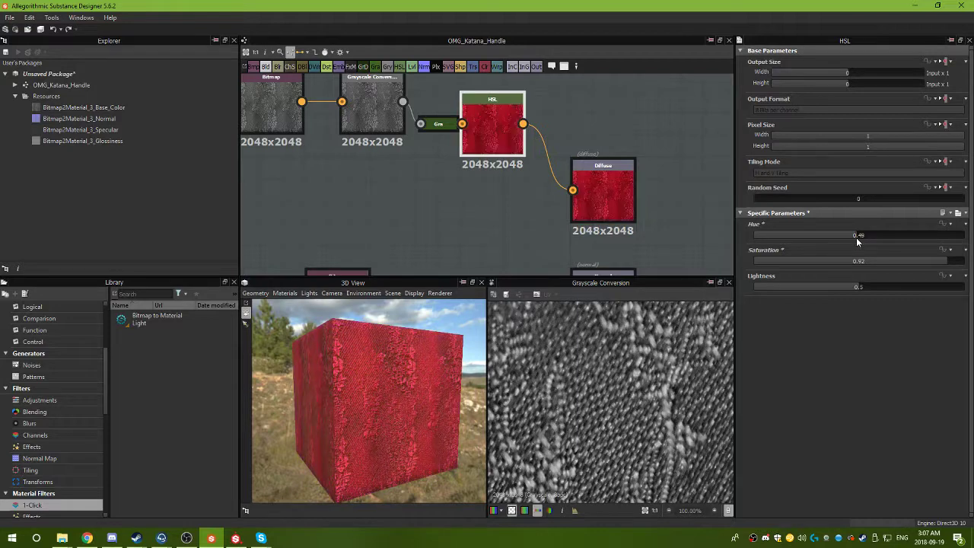
click(859, 261)
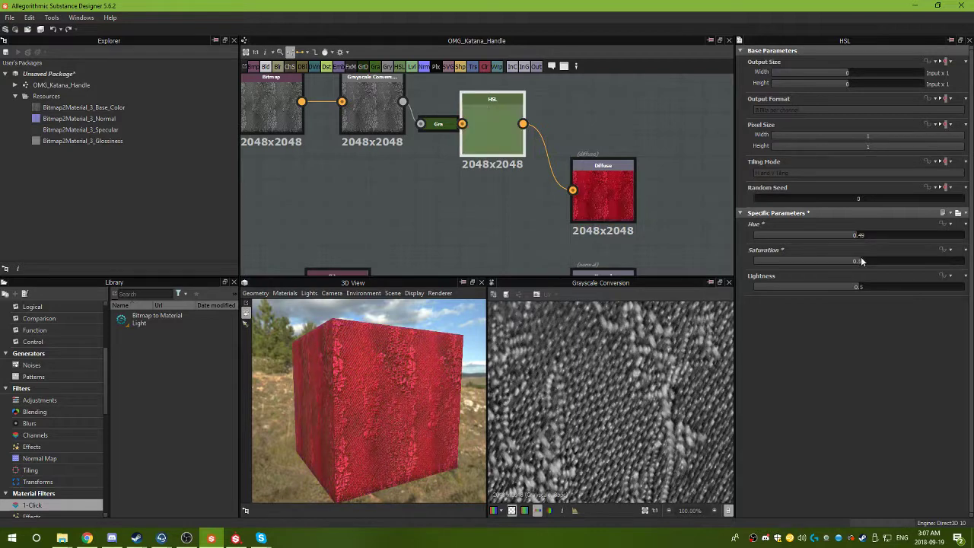
Expose the HSL node's Hue and Saturation parameters as the graph inputs hue and saturation.
click(948, 229)
click(934, 304)
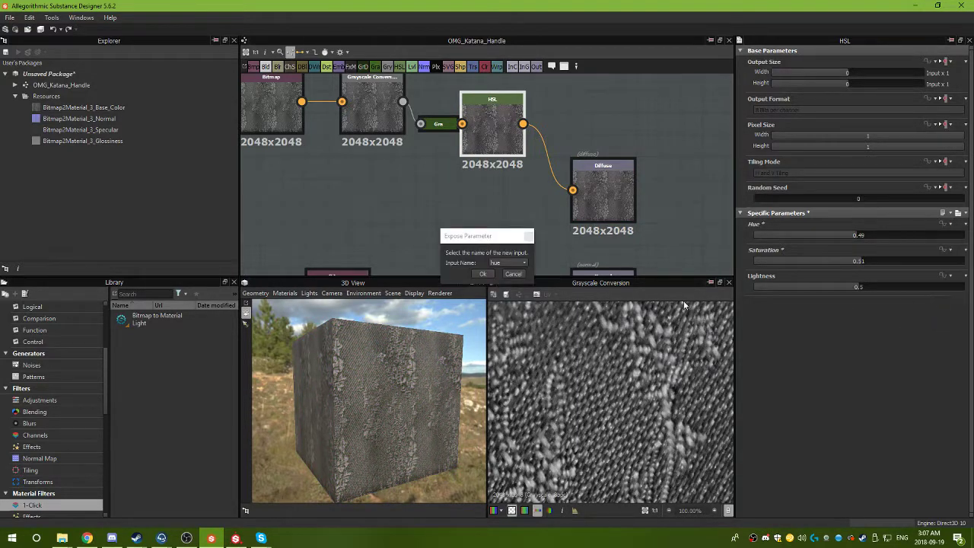
click(484, 274)
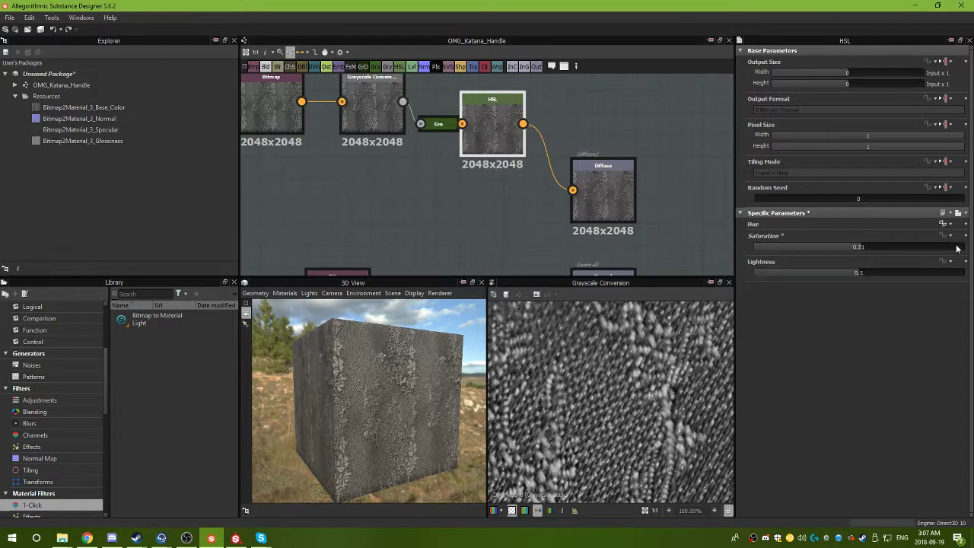
click(948, 236)
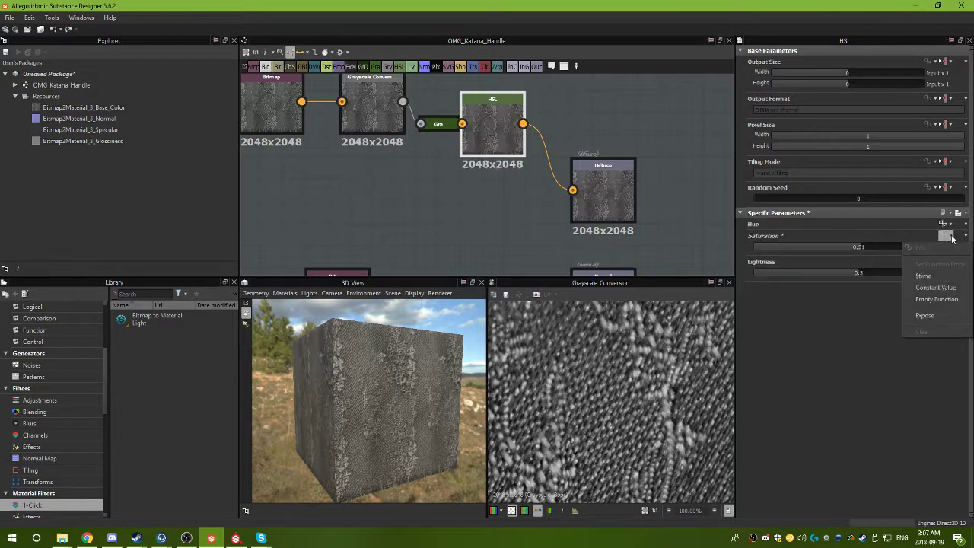
click(925, 316)
click(518, 263)
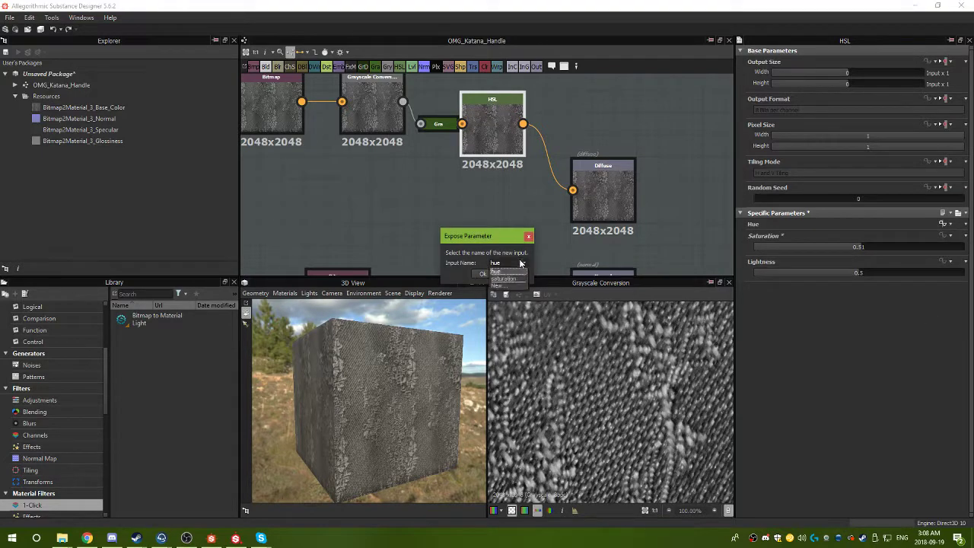
click(520, 279)
click(489, 274)
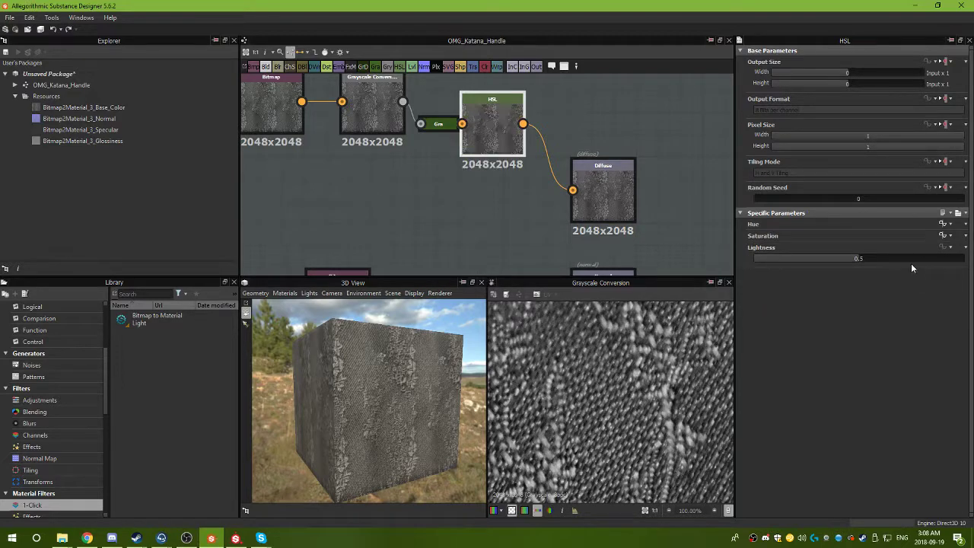
Expose the HSL node's Lightness parameter as the graph input luminosity.
click(955, 251)
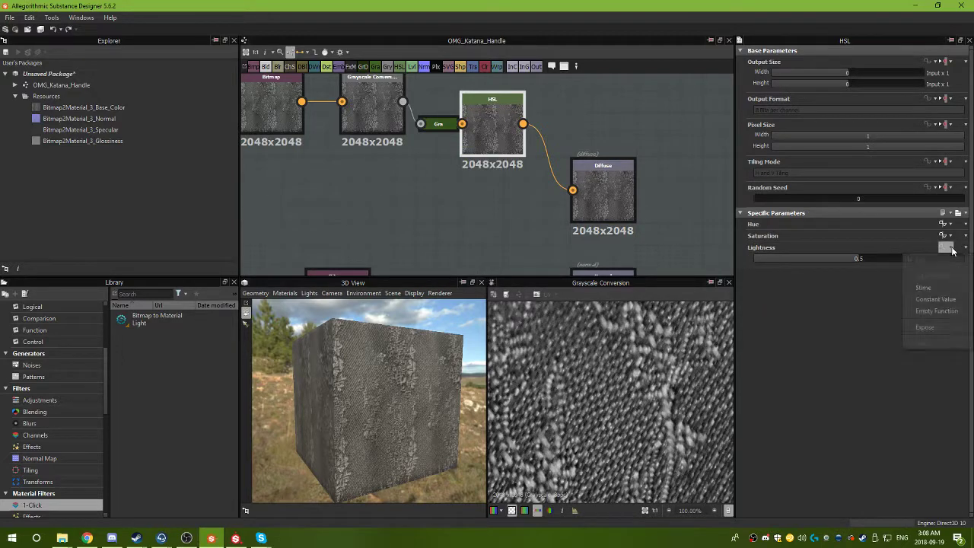
click(926, 327)
click(509, 264)
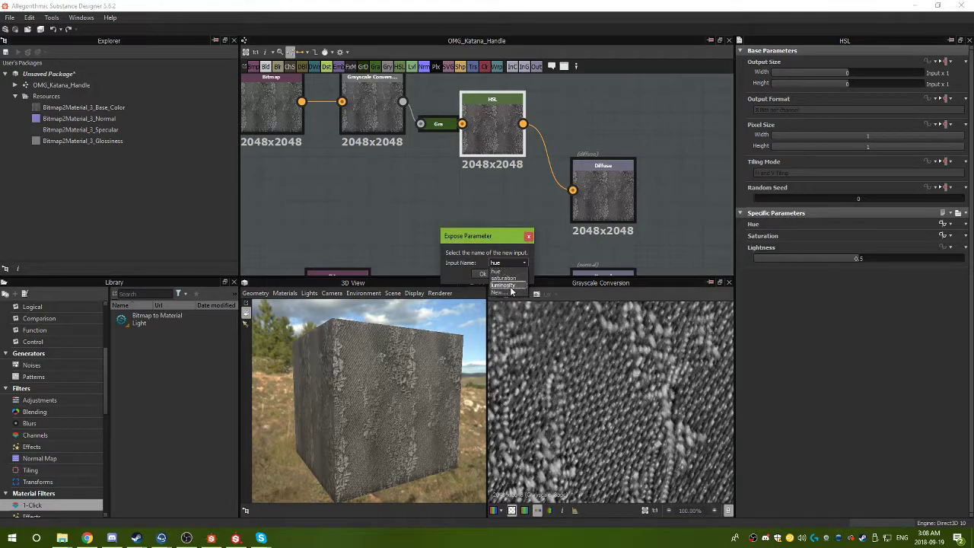
click(508, 286)
click(483, 273)
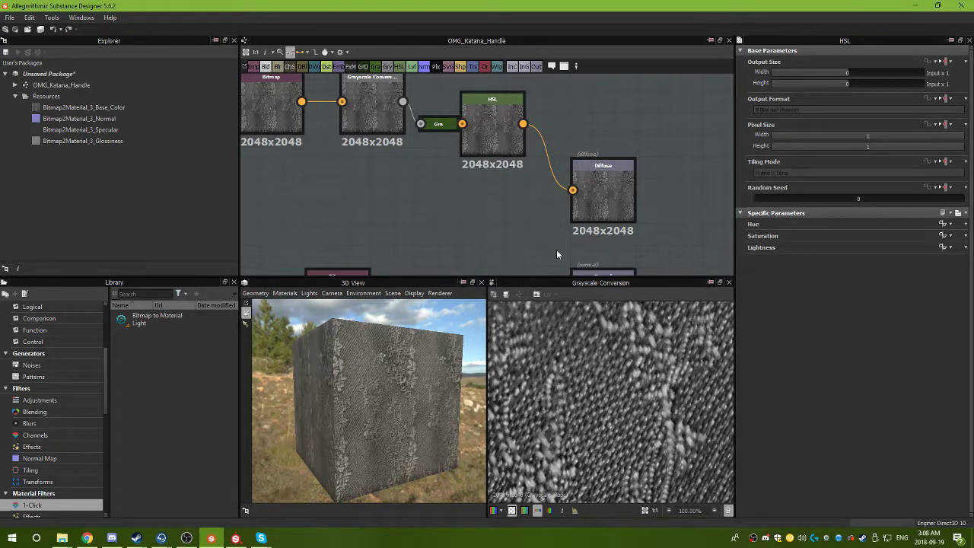
Inspect the texture on the cube and move the glossiness bitmap node level with the Glossiness output.
drag(358, 352, 426, 396)
scroll(440, 177, up, 1)
scroll(440, 177, down, 5)
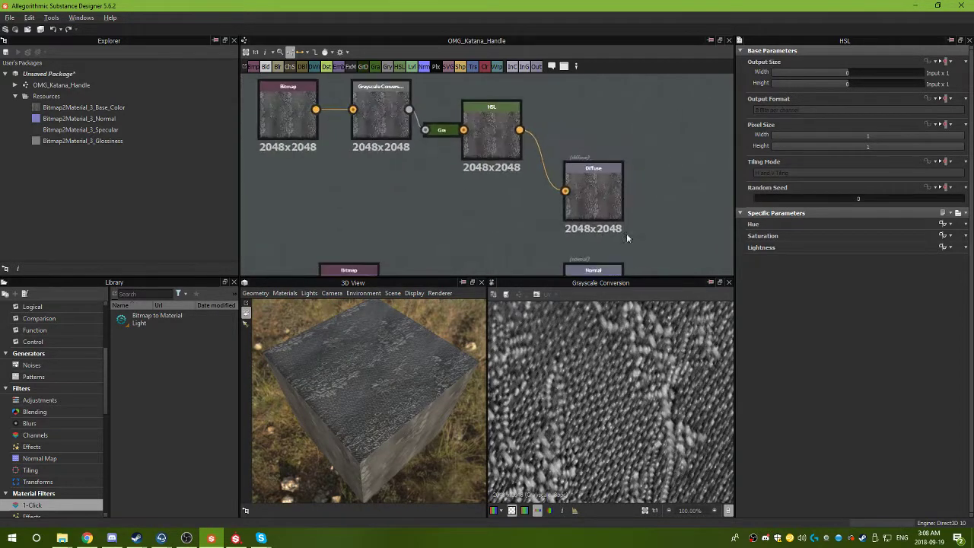
middle_drag(474, 247, 472, 196)
scroll(473, 181, up, 2)
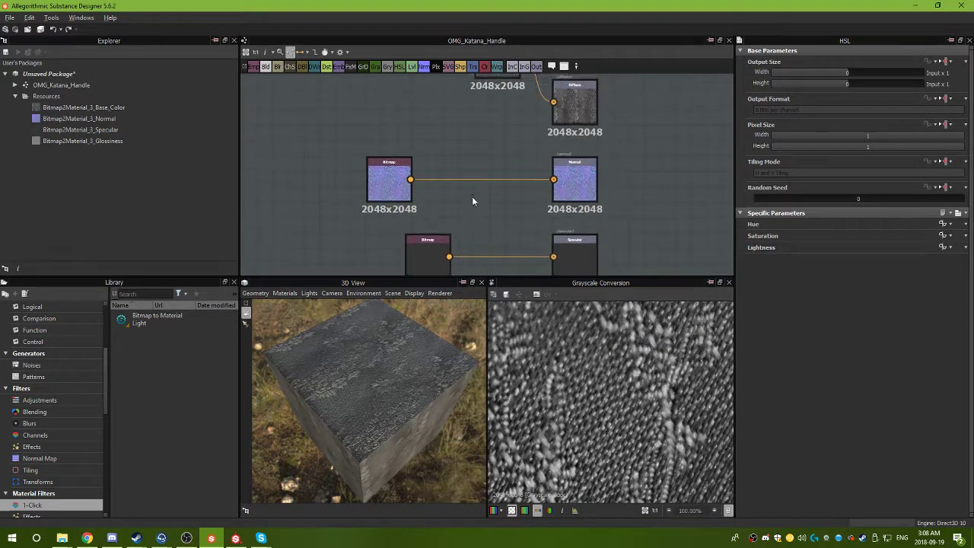
scroll(496, 167, up, 2)
scroll(494, 187, down, 1)
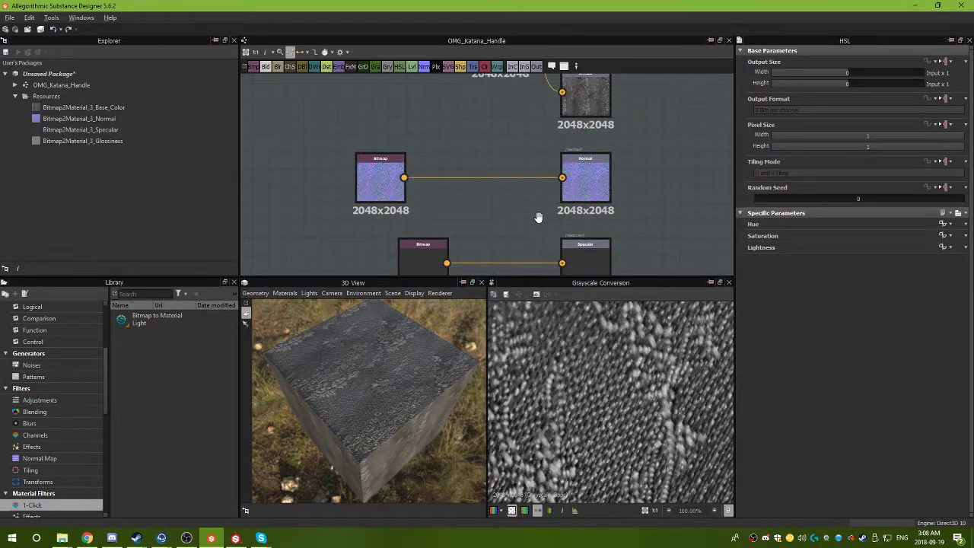
middle_drag(538, 218, 504, 156)
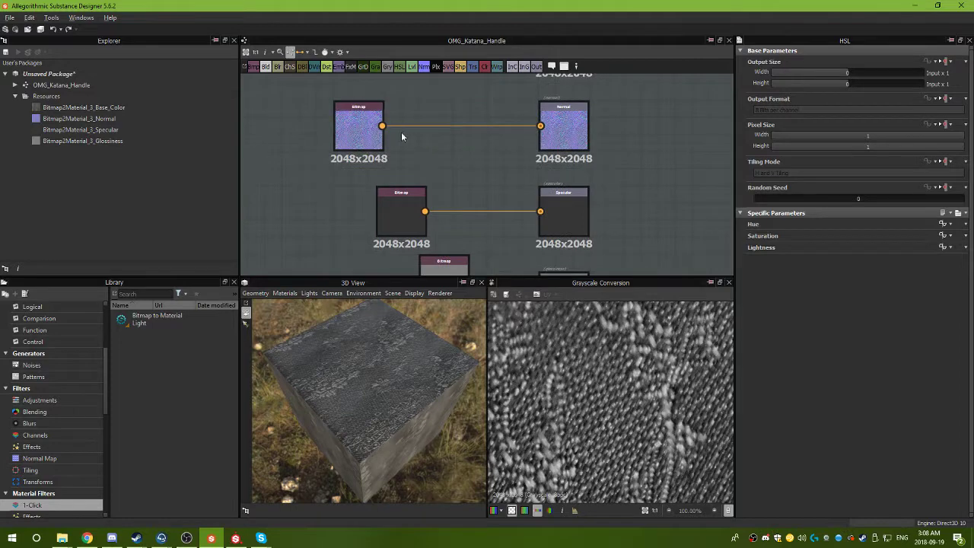
middle_drag(515, 202, 495, 147)
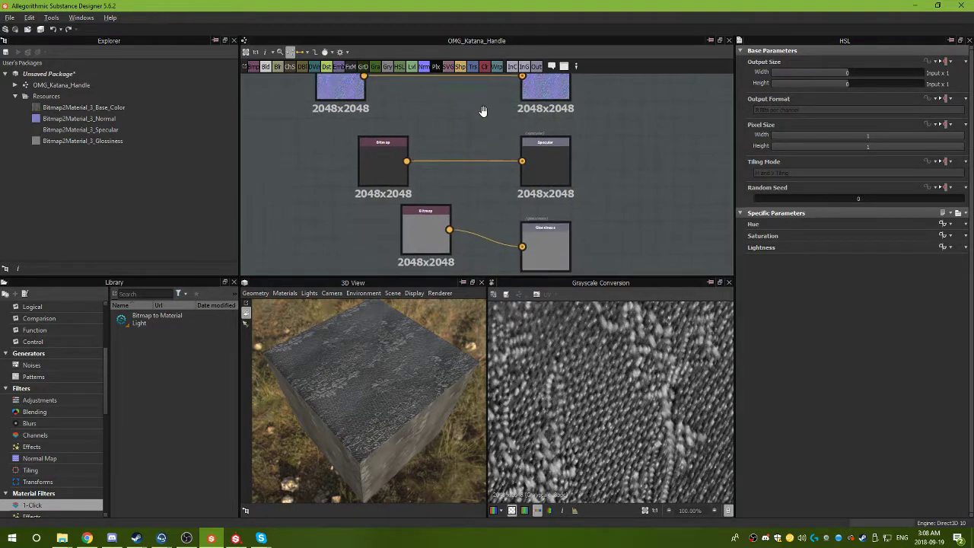
drag(415, 230, 347, 245)
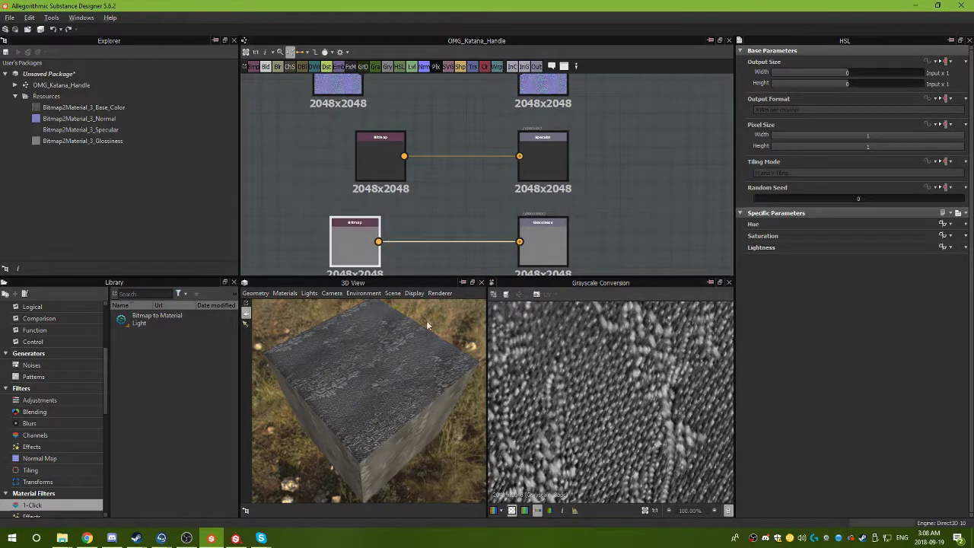
drag(268, 375, 415, 438)
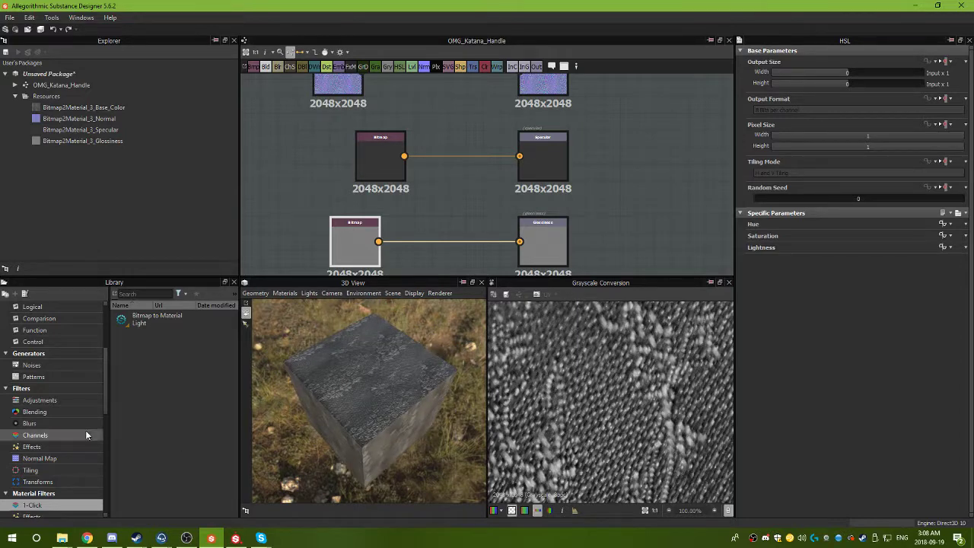
scroll(68, 433, down, 3)
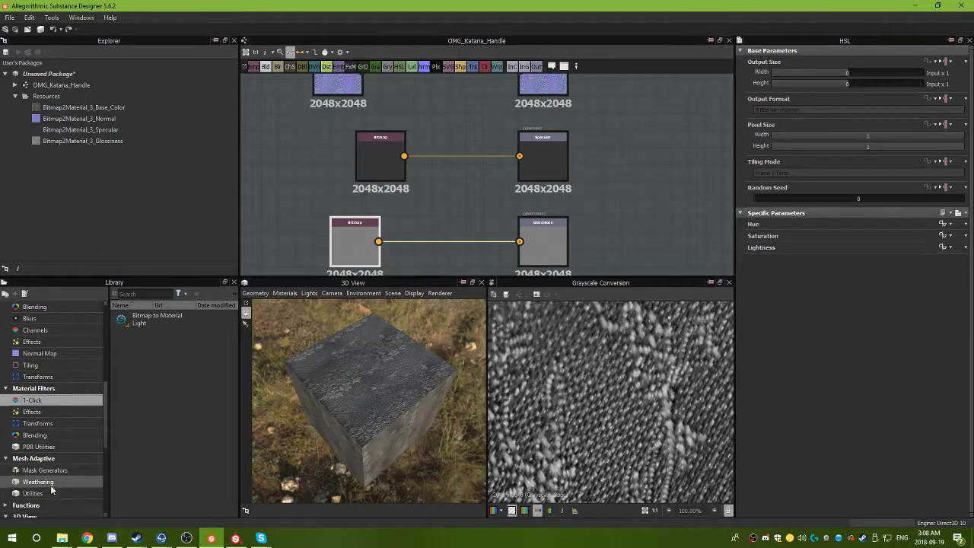
scroll(93, 459, down, 6)
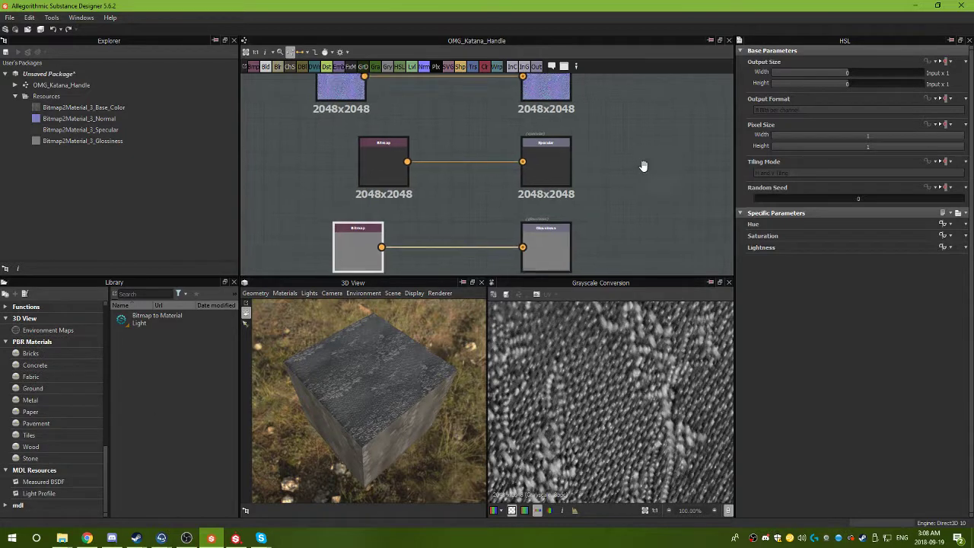
right_click(54, 86)
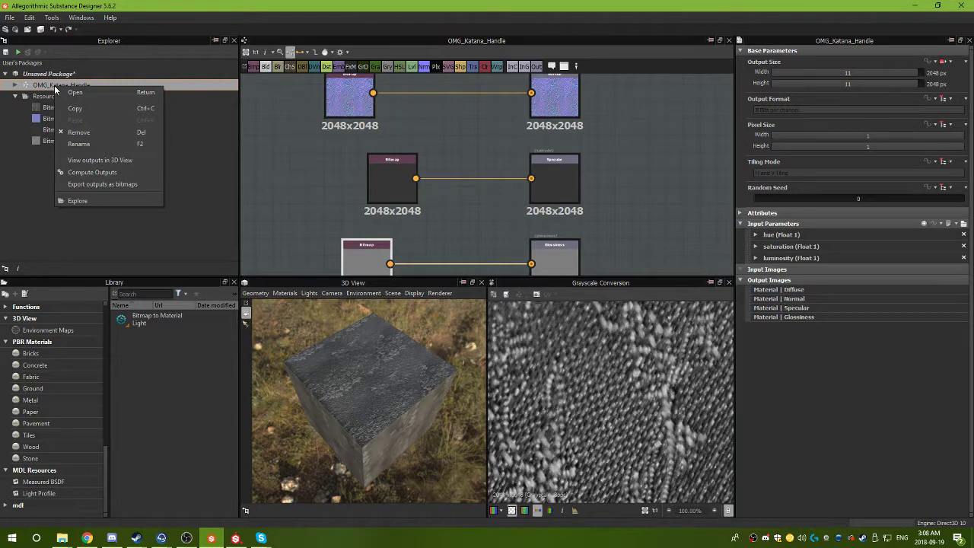
click(41, 90)
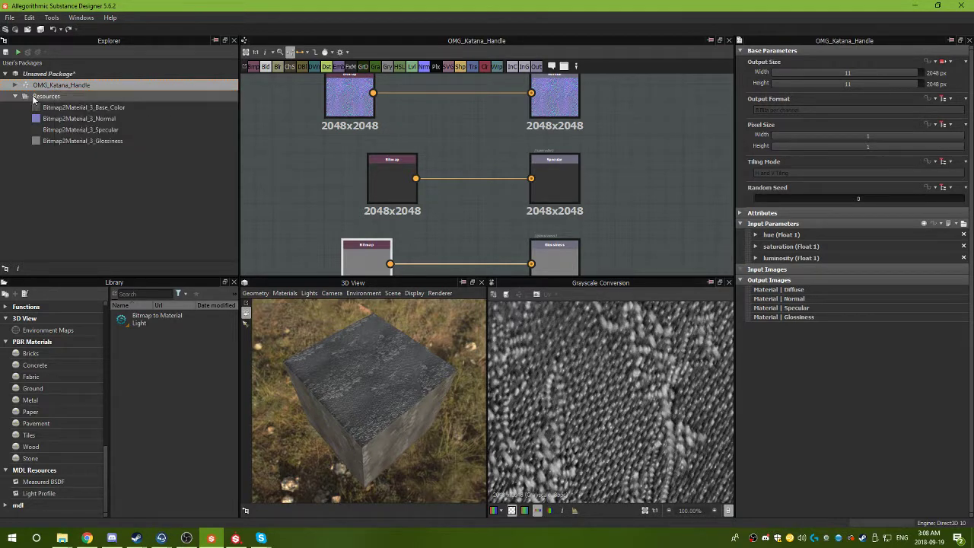
click(14, 97)
right_click(41, 86)
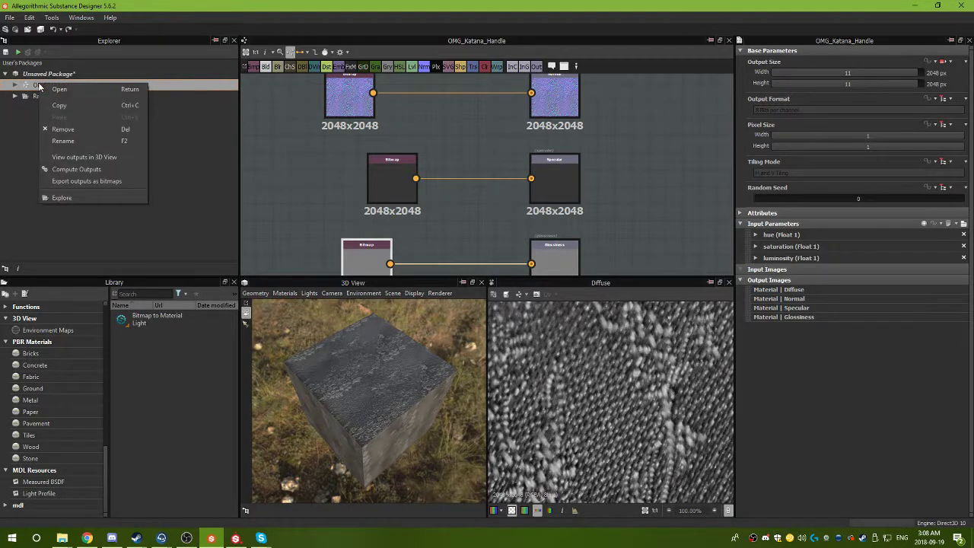
click(16, 19)
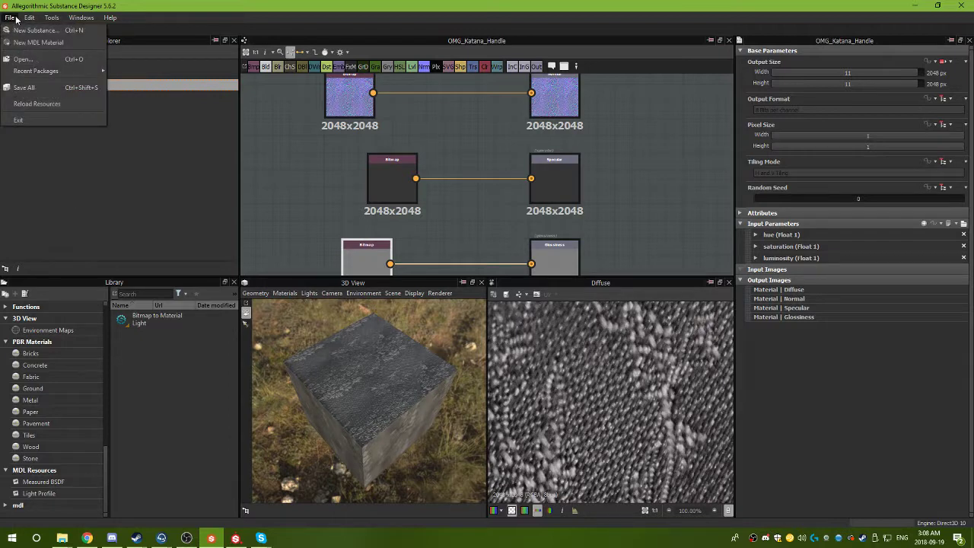
click(94, 186)
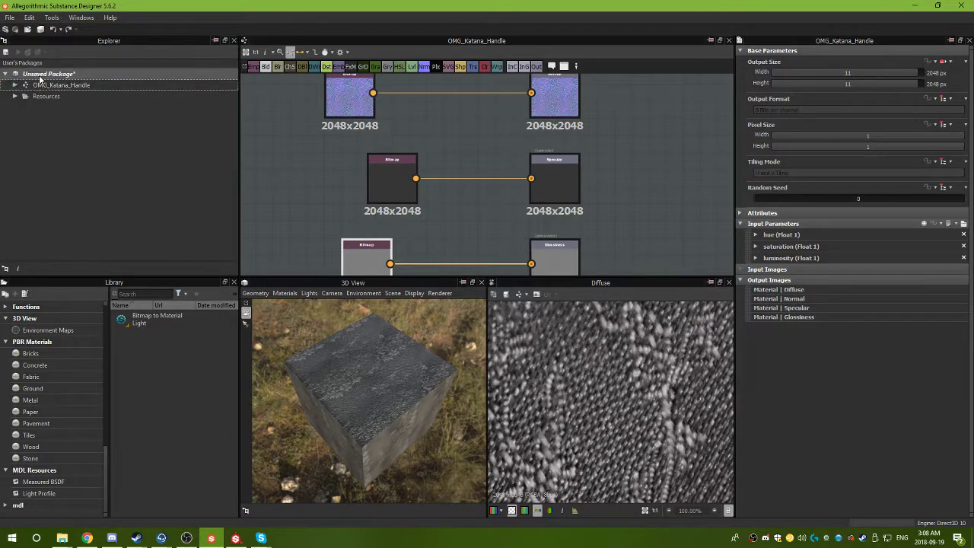
Save the unsaved package as OMG_Katana_Handle in Substance Files format in the shelf's materials folder.
right_click(40, 79)
click(65, 144)
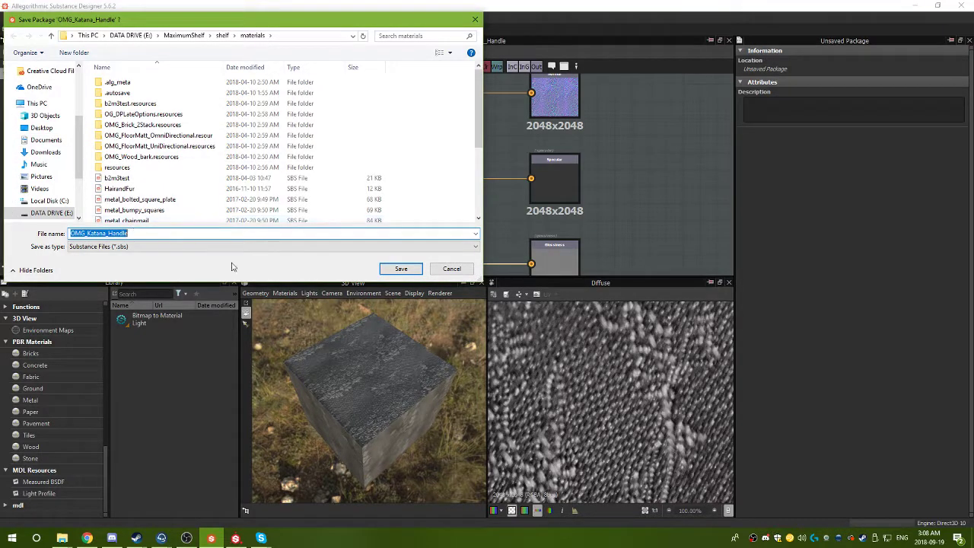
click(396, 271)
Export the package as an .sbsar archive named OMG_Katana_Handle in the shelf's materials folder.
right_click(31, 74)
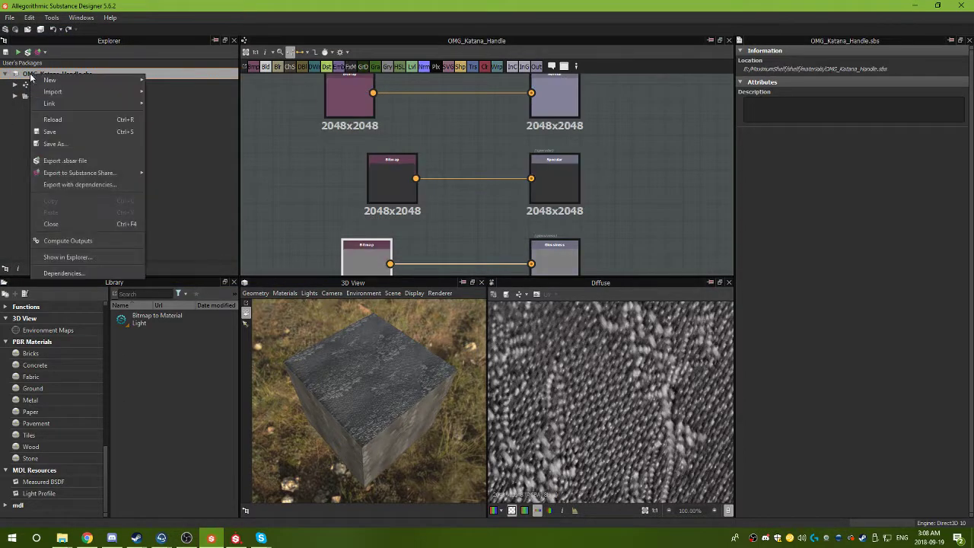
click(81, 161)
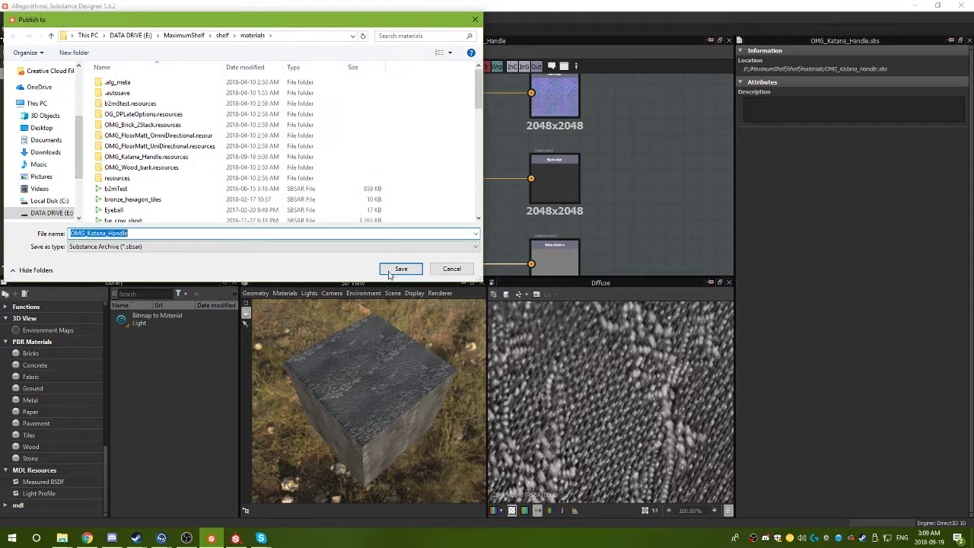
click(390, 273)
click(539, 315)
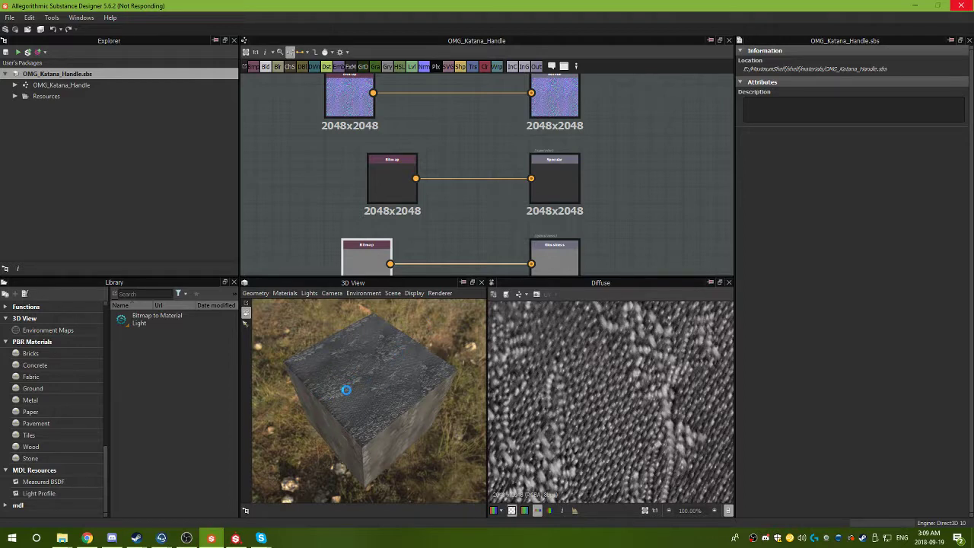
click(186, 539)
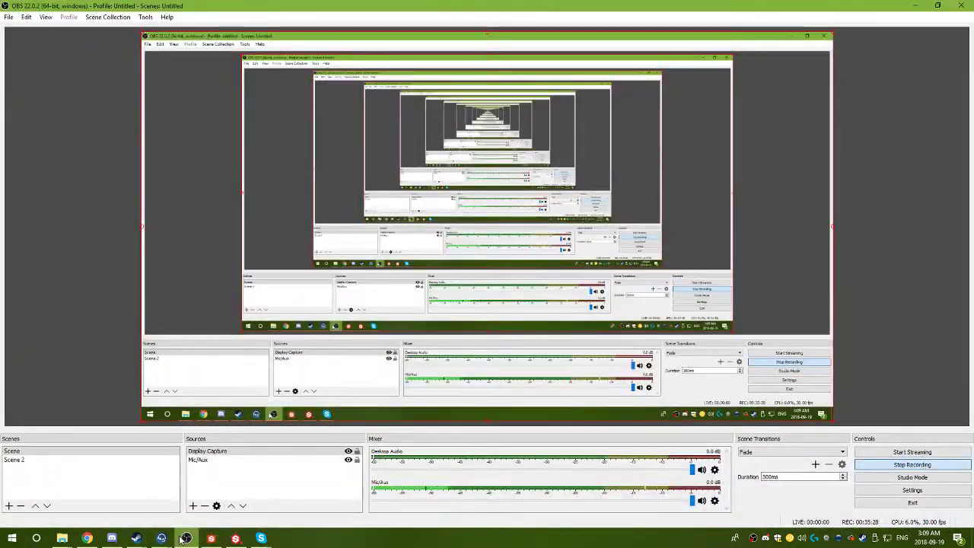
click(185, 538)
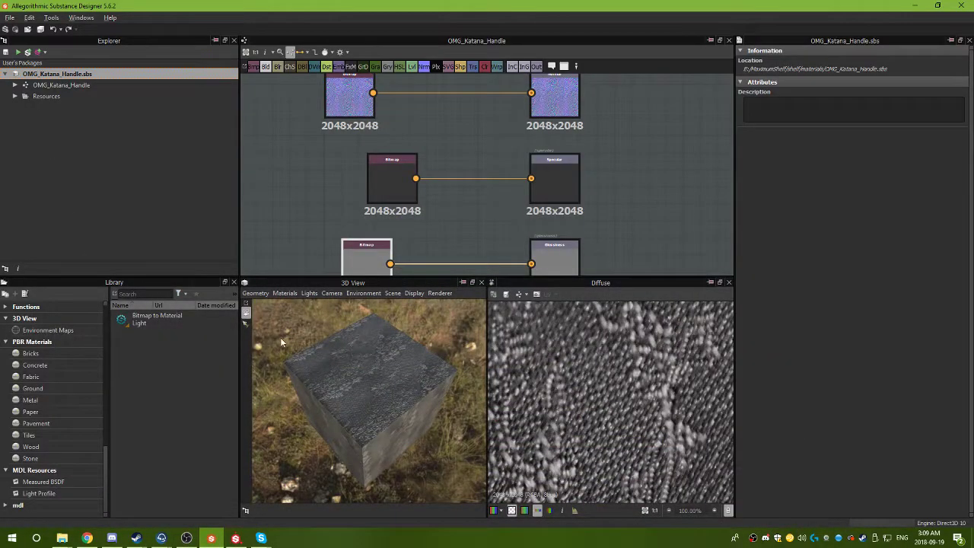
click(164, 195)
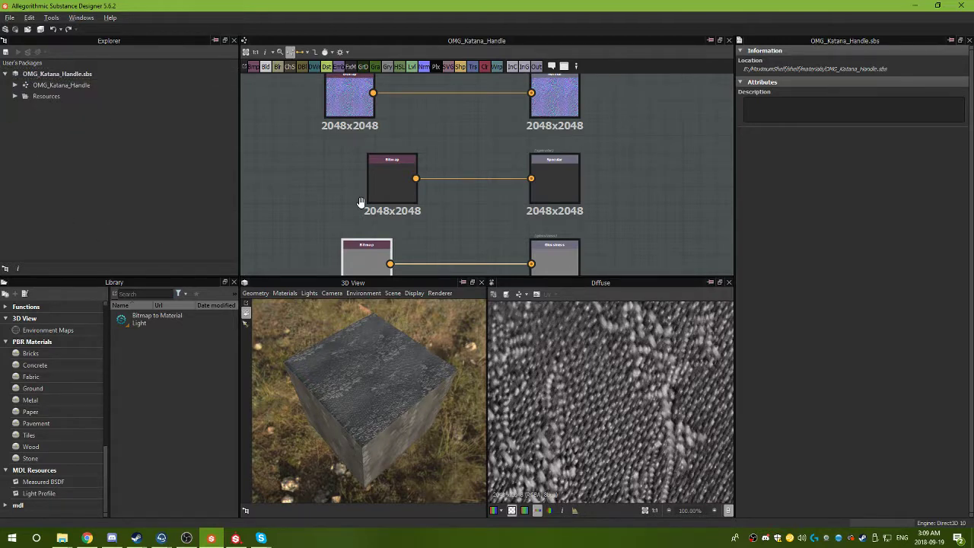
Delete the normal, specular, glossiness and base color bitmap nodes, keeping the Grayscale Conversion, HSL and output nodes.
scroll(392, 190, down, 5)
scroll(370, 209, up, 1)
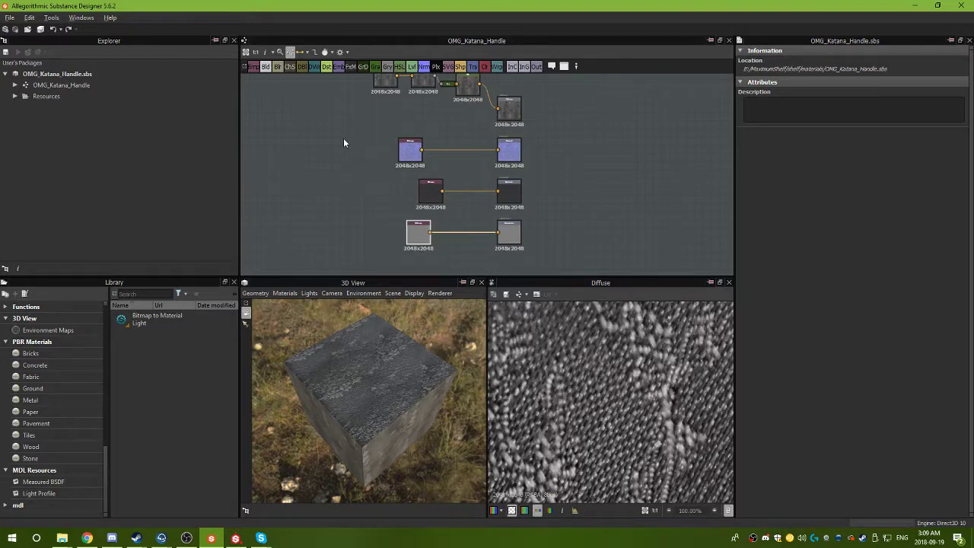
click(358, 196)
drag(449, 257, 362, 150)
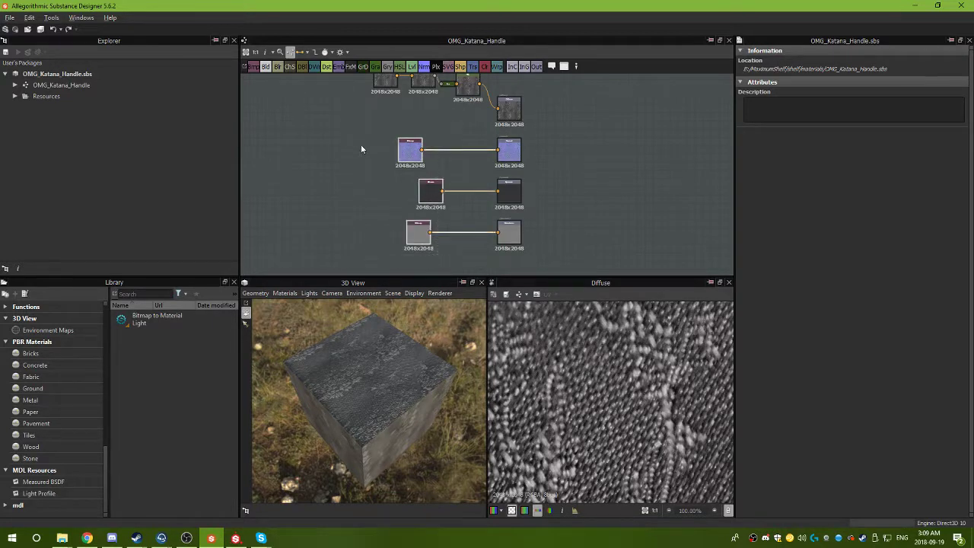
key(Delete)
mouse_move(359, 143)
middle_down()
mouse_move(364, 185)
mouse_move(360, 142)
middle_up()
click(389, 114)
key(Delete)
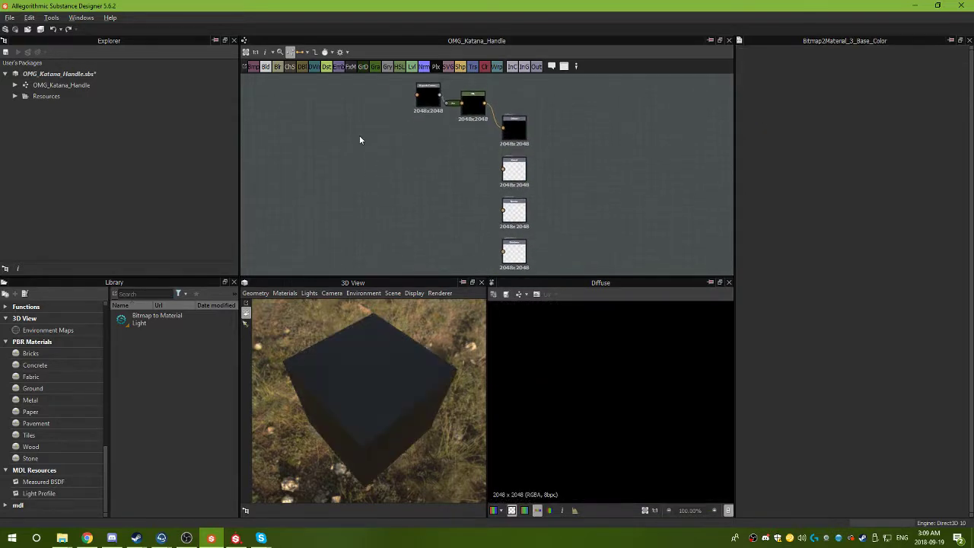
Add a bitmap node to the graph from the Bitmap2Material_3_Base_Color file in the Katana_Bathroomtile folder.
right_click(360, 139)
mouse_move(380, 144)
click(514, 144)
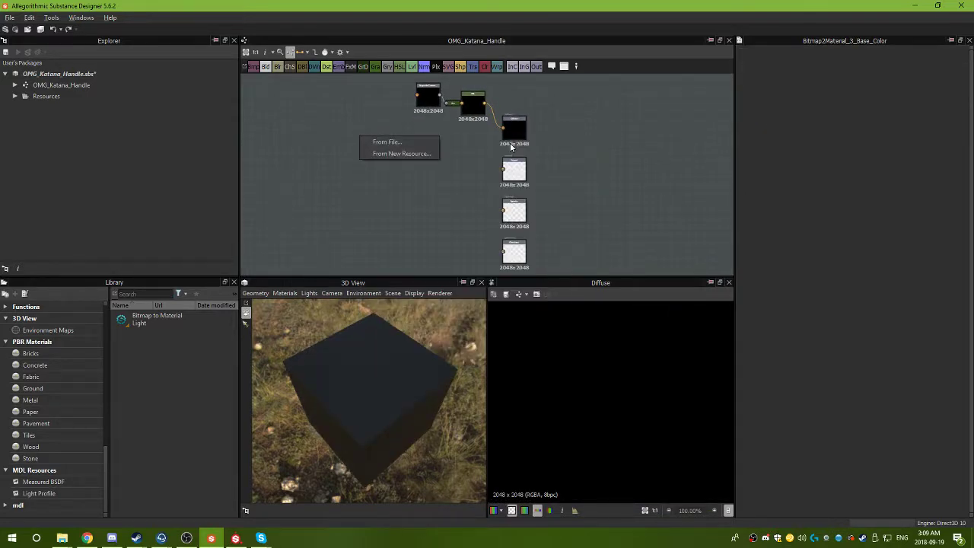
click(378, 144)
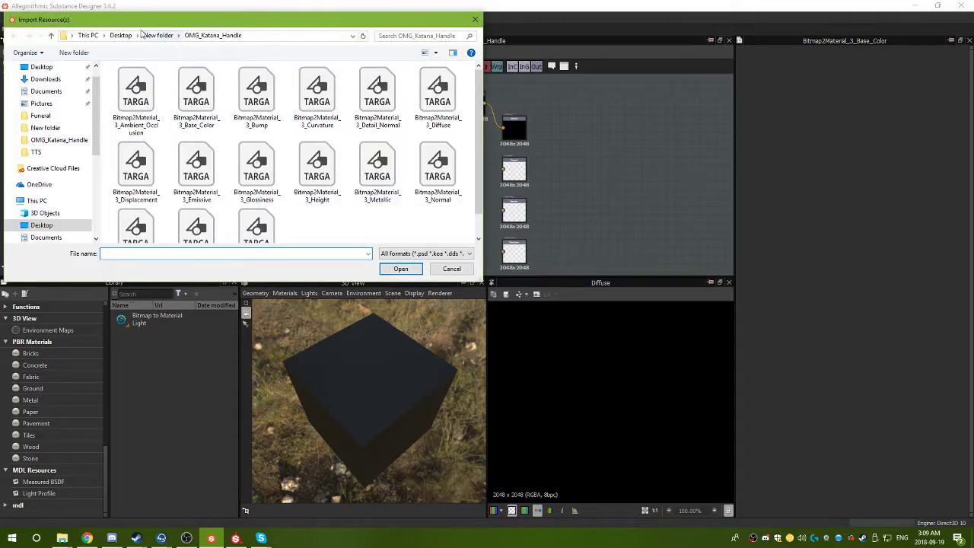
click(156, 36)
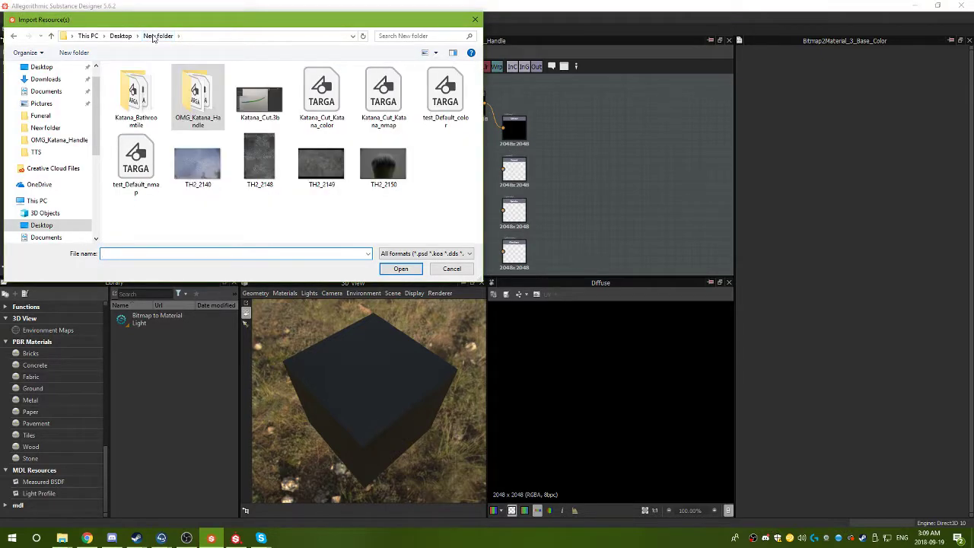
double_click(135, 96)
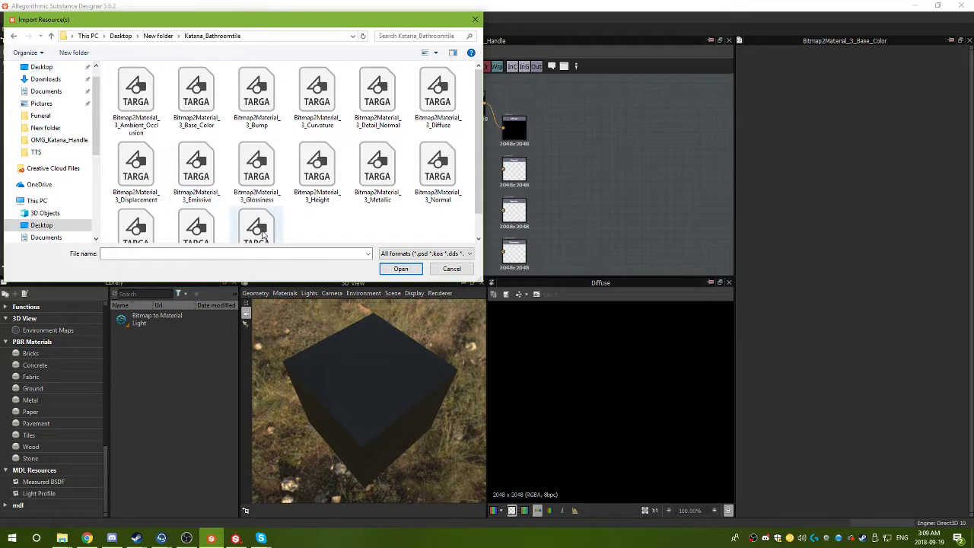
click(195, 107)
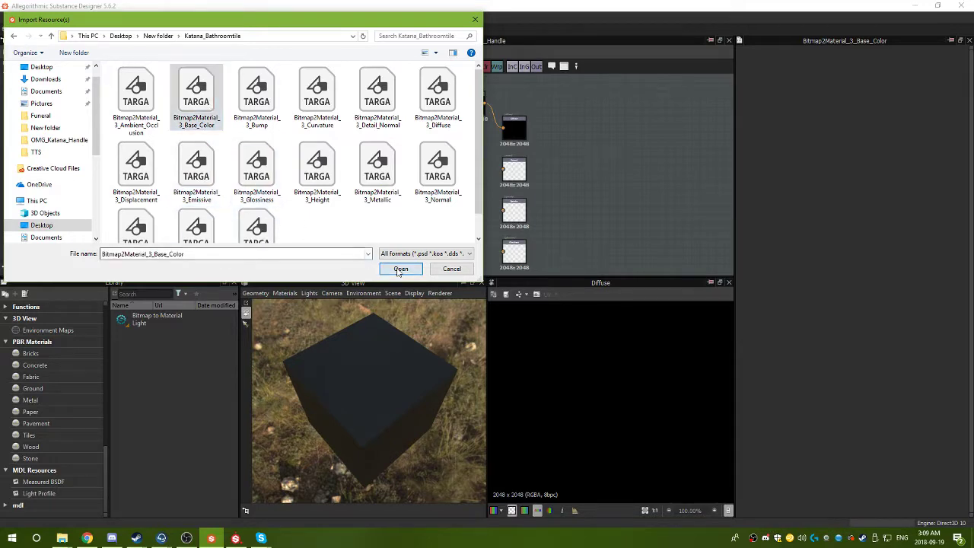
click(400, 268)
click(396, 155)
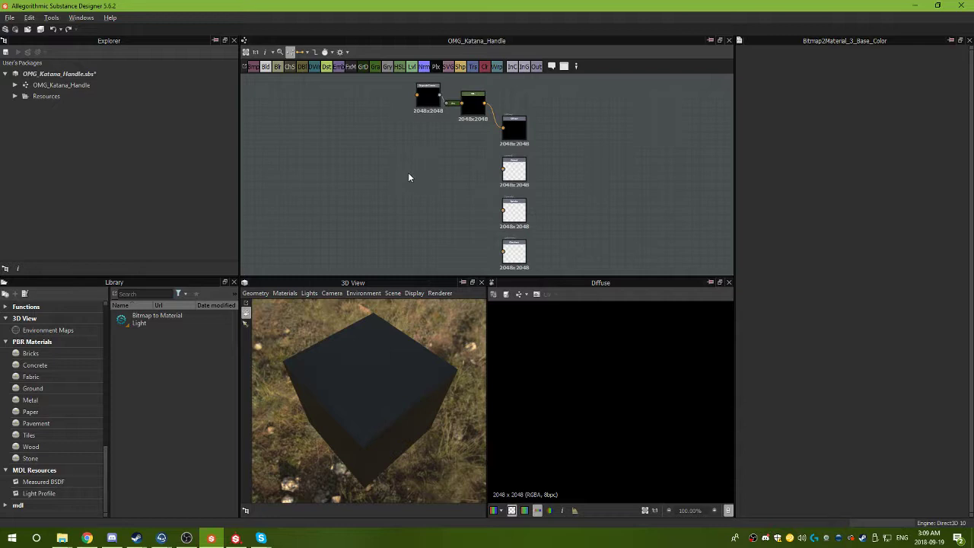
Add a second bitmap node from the Bitmap2Material_3_Normal file in the Katana_Bathroomtile folder.
scroll(408, 177, up, 1)
right_click(419, 175)
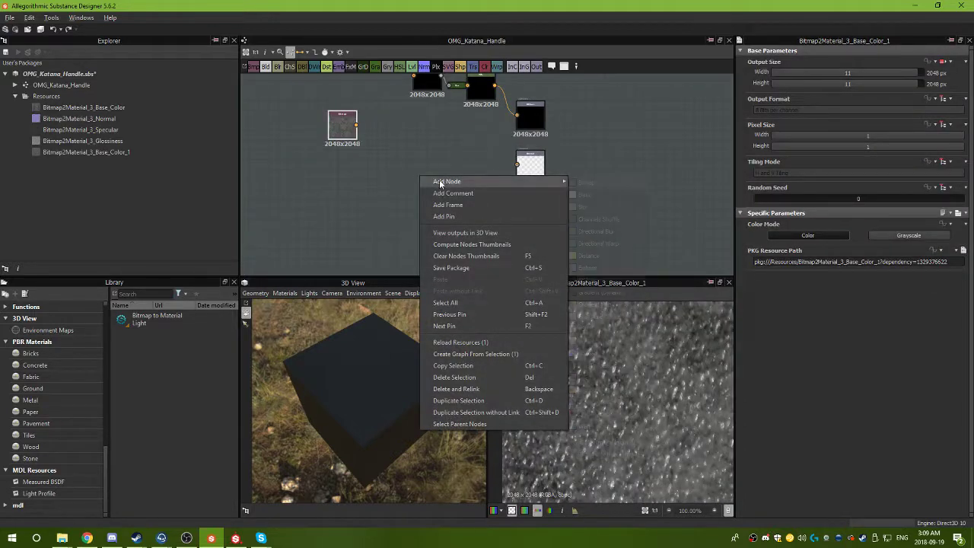
click(572, 183)
click(475, 186)
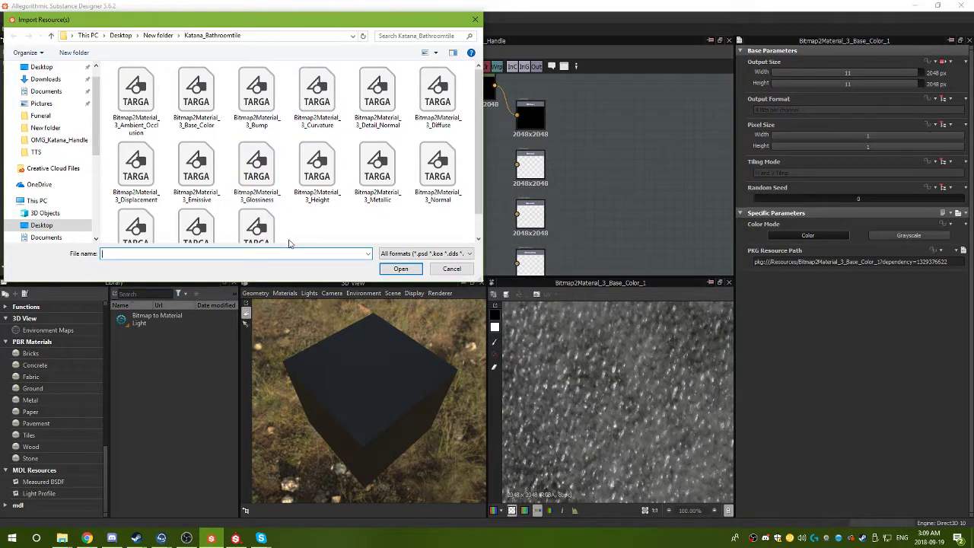
click(438, 171)
click(400, 268)
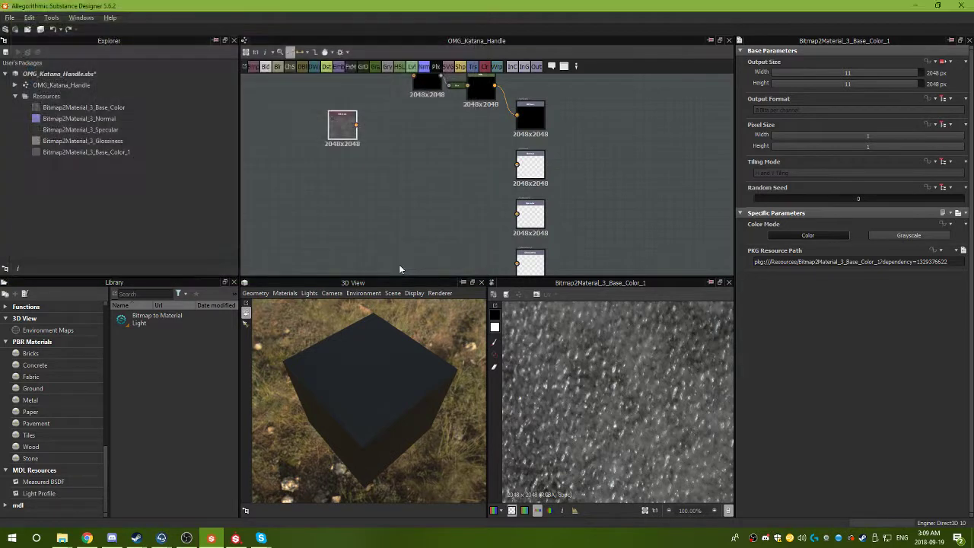
click(445, 193)
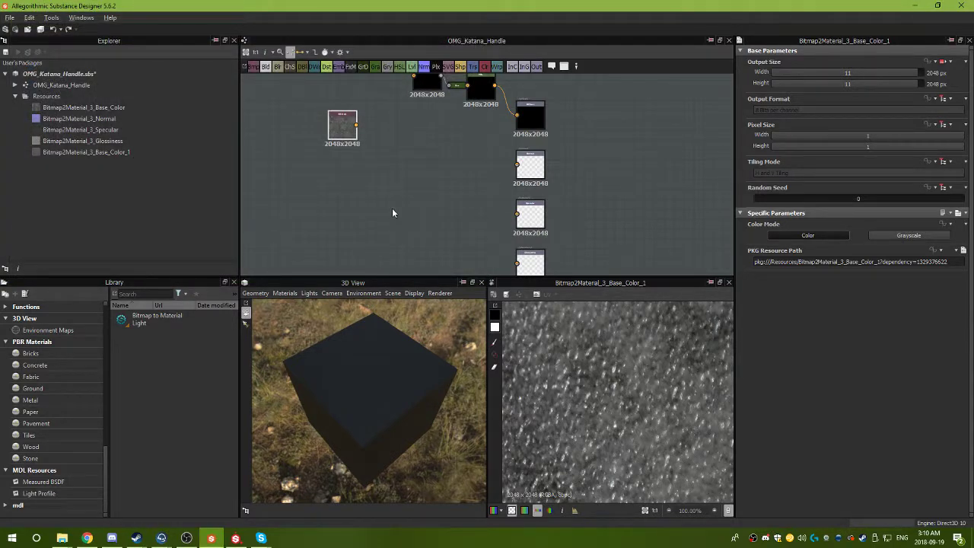
Link the base color bitmap to the Grayscale Conversion node and the normal bitmap to the Normal output, then inspect the cube.
middle_drag(368, 196, 339, 215)
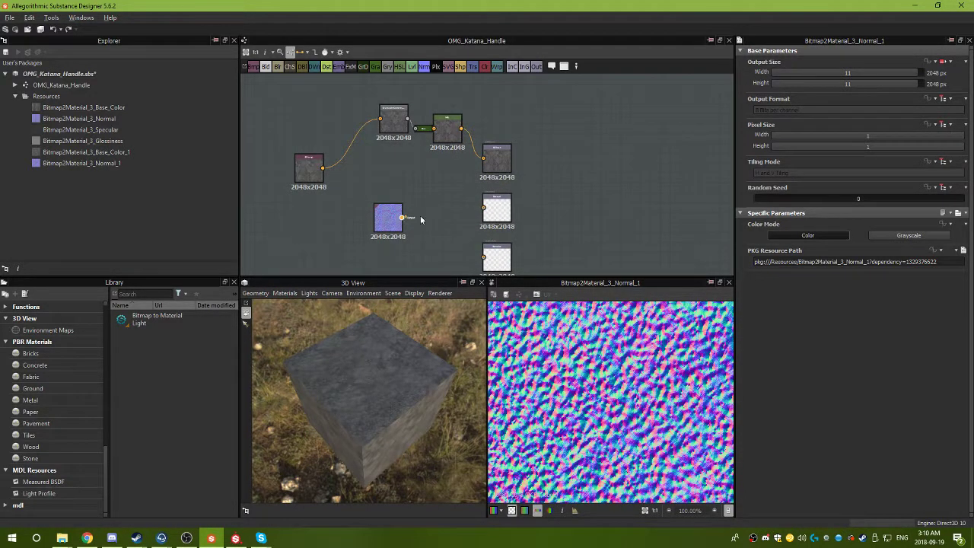
drag(474, 215, 483, 207)
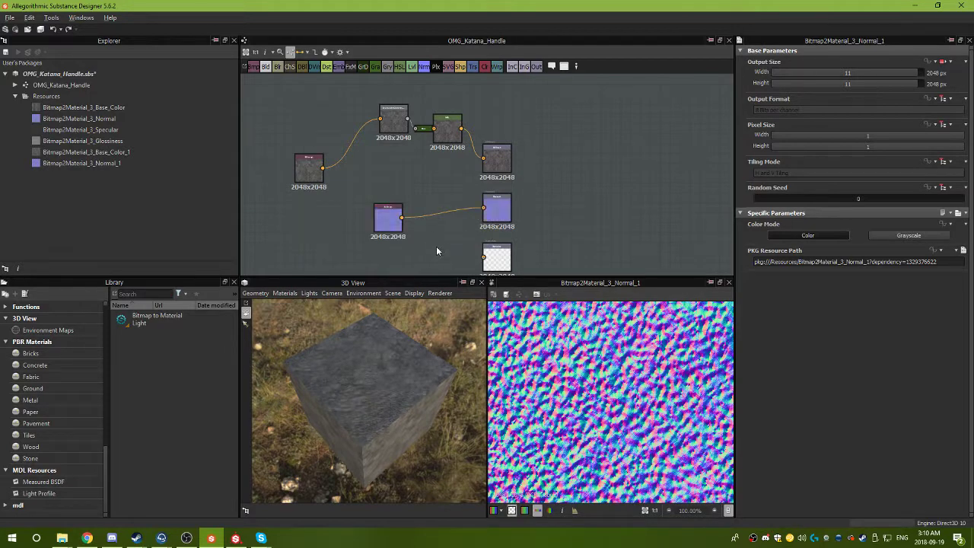
drag(362, 421, 444, 353)
right_drag(444, 354, 389, 373)
drag(389, 377, 335, 381)
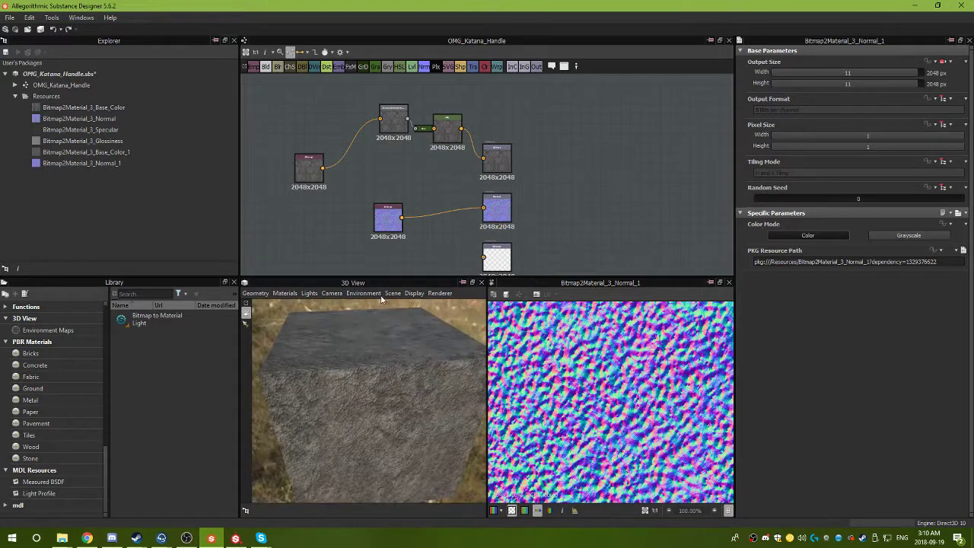
click(379, 214)
drag(379, 215, 355, 200)
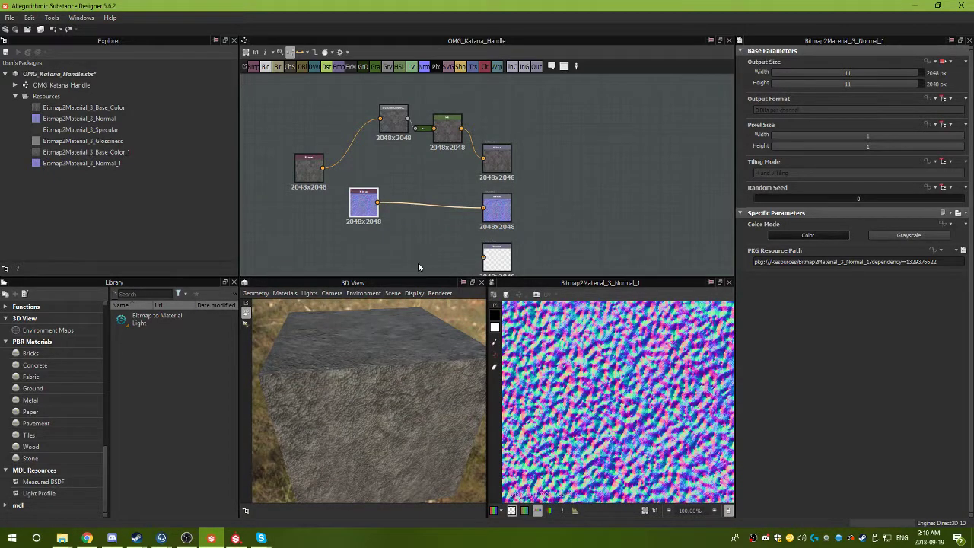
click(497, 207)
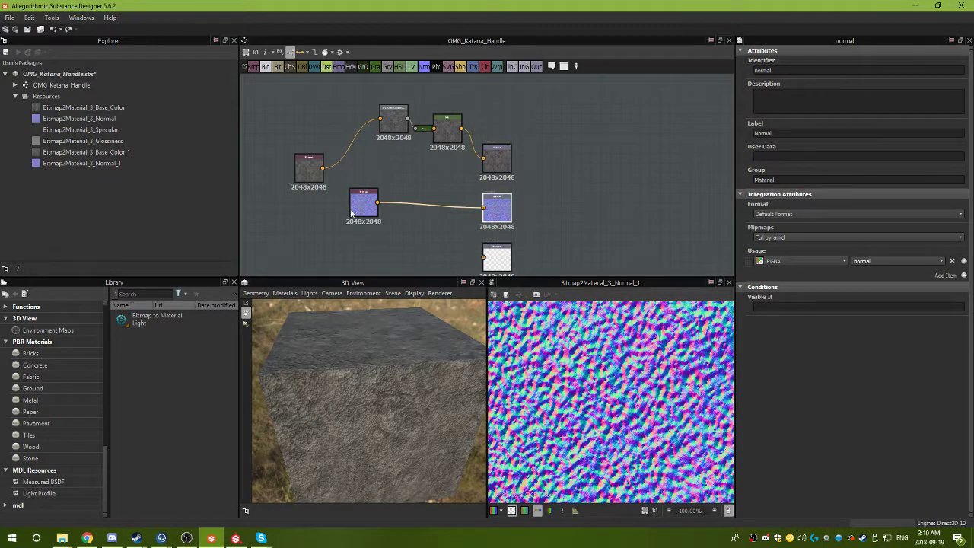
drag(367, 420, 420, 424)
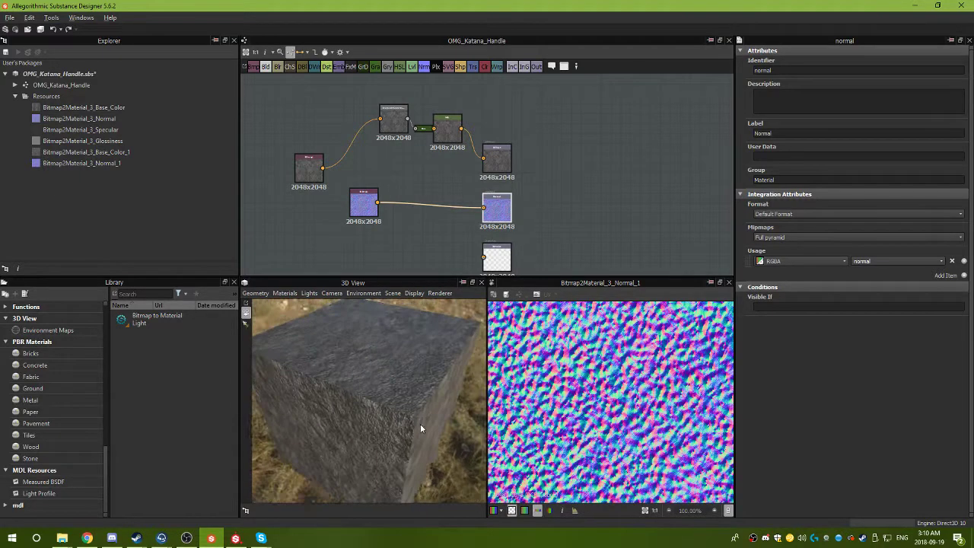
Rename the graph as OMG_Katana_Bathroomtile.
right_click(81, 90)
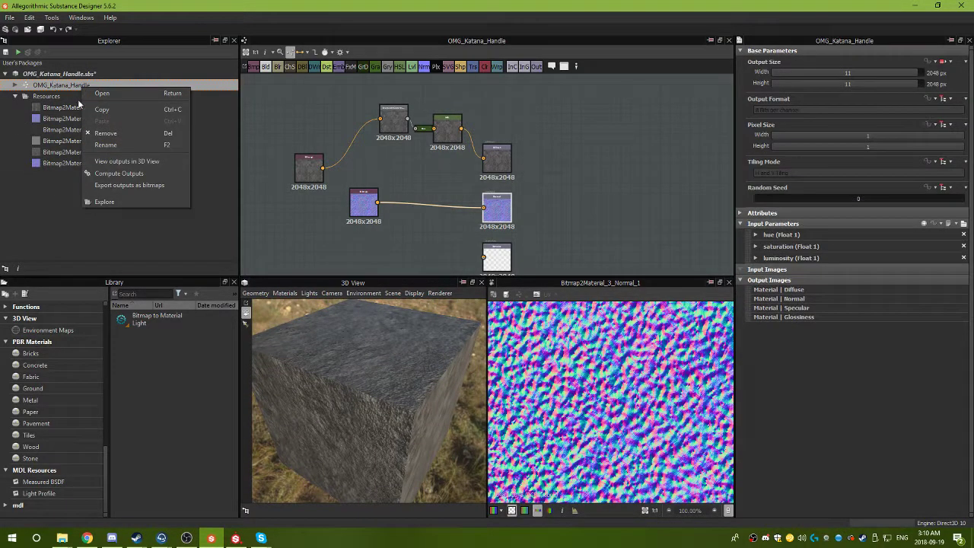
click(108, 145)
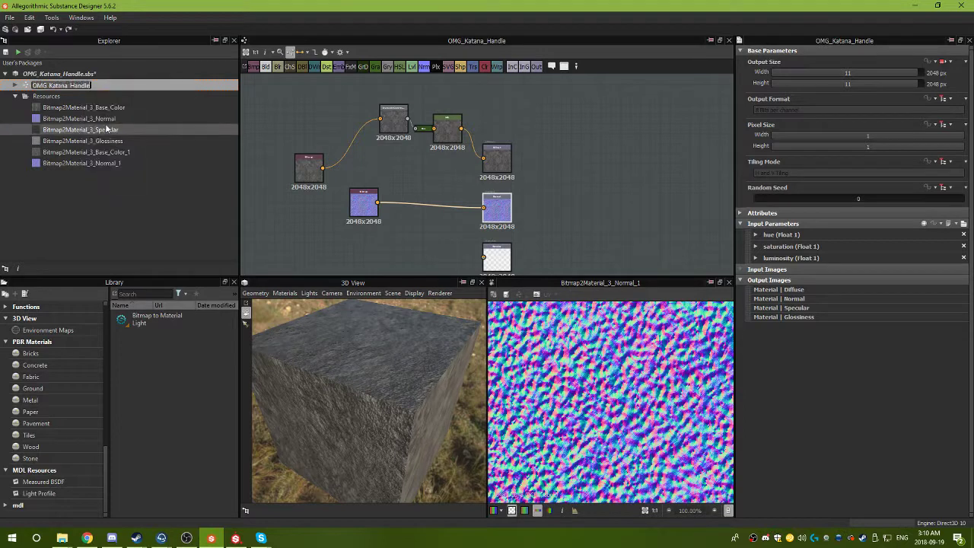
double_click(81, 85)
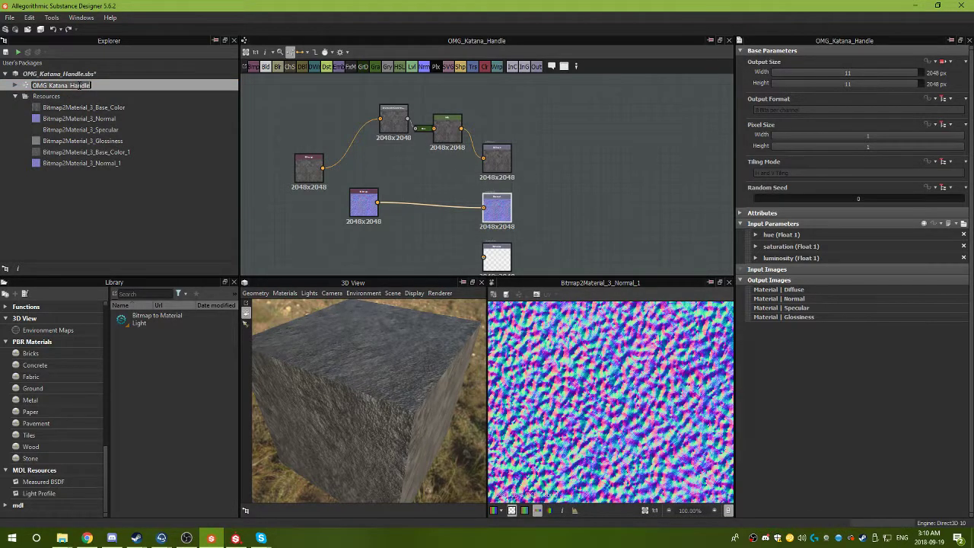
text(B)
drag(71, 85, 32, 86)
text(OMG_Katana_Bathroomtile)
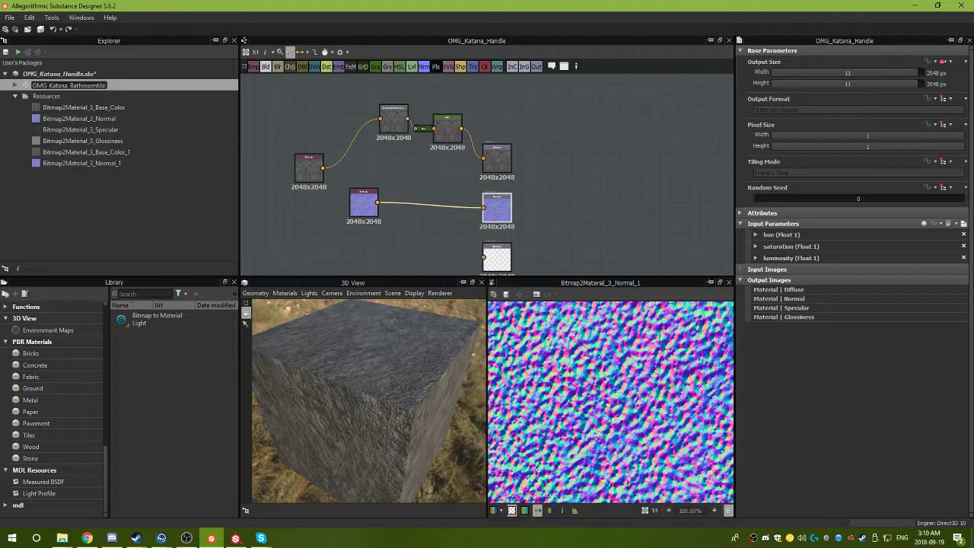
key(Return)
right_click(100, 84)
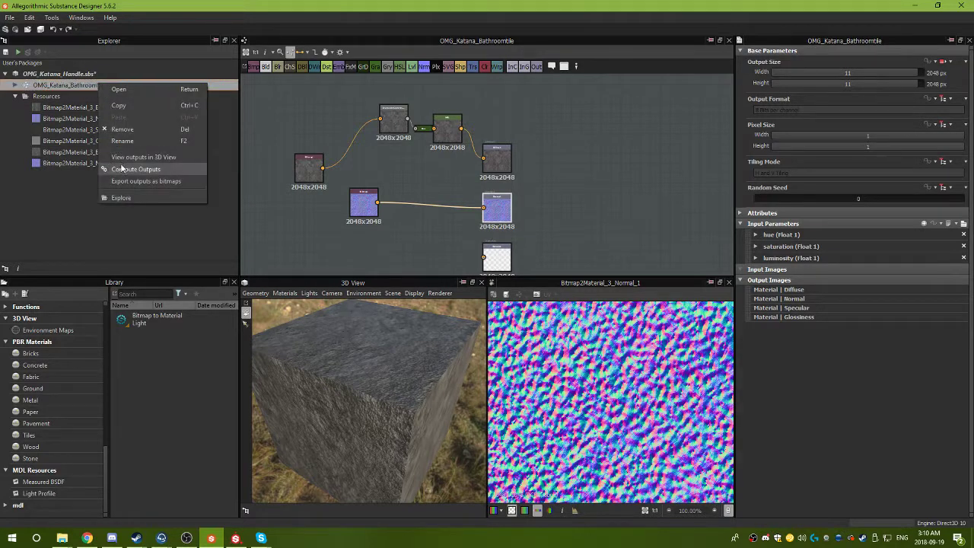
click(133, 144)
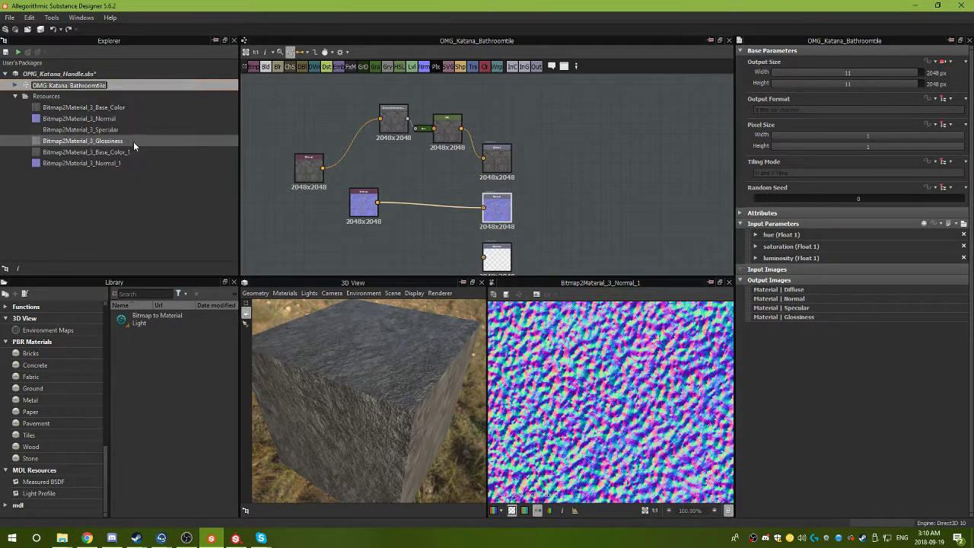
click(126, 228)
Save the package under the name OMG_Katana_Bathroomtile in Substance Files format in the shelf's materials folder.
right_click(90, 76)
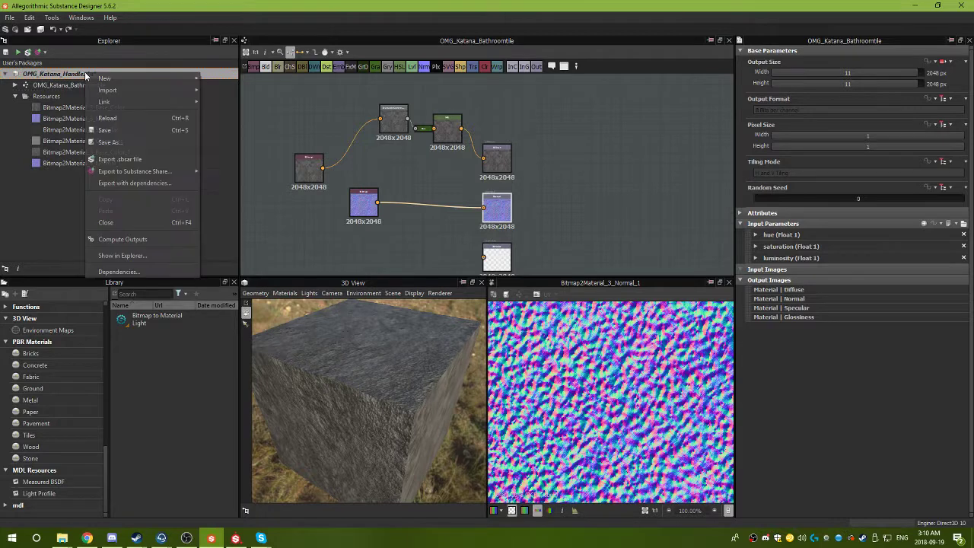
click(107, 143)
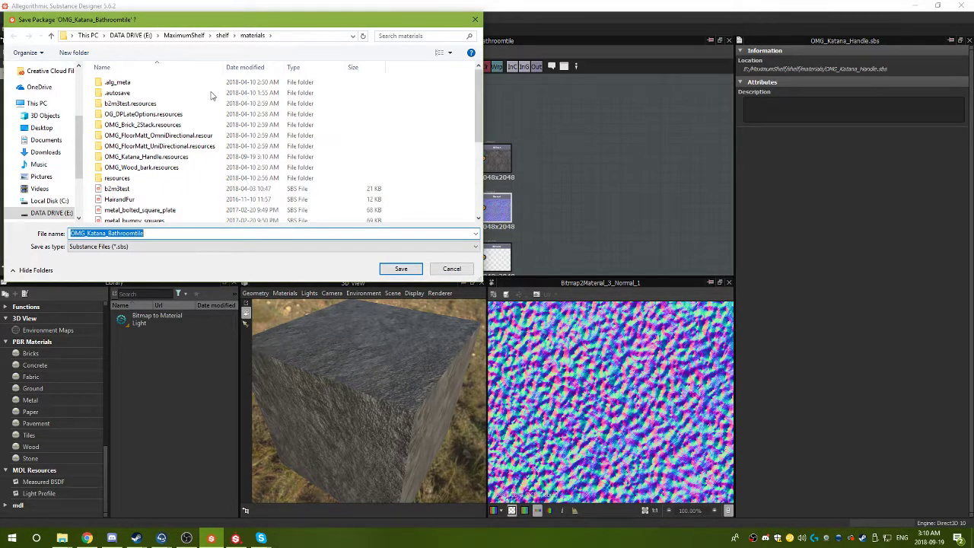
click(401, 270)
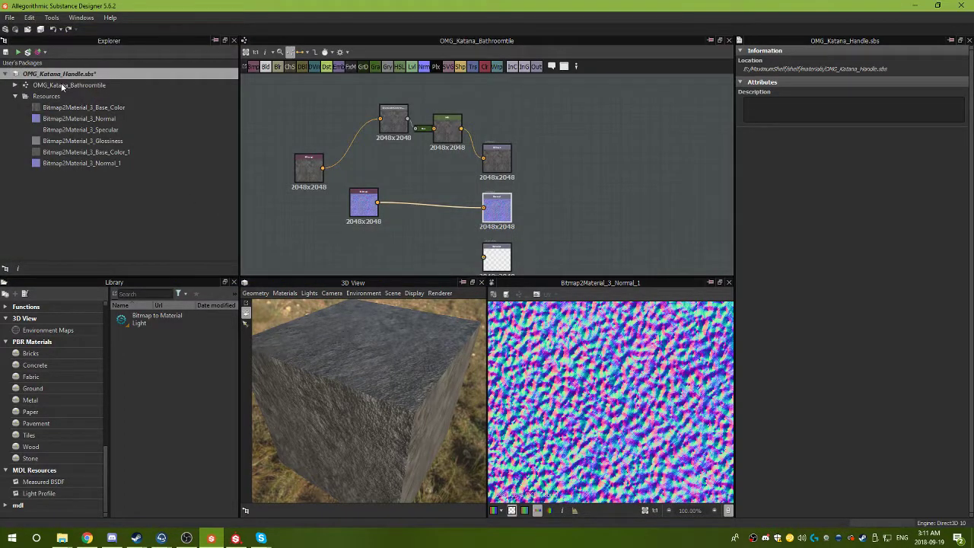
Export the package as an .sbsar archive named OMG_Katana_Bathroomtile in the shelf's materials folder.
right_click(72, 76)
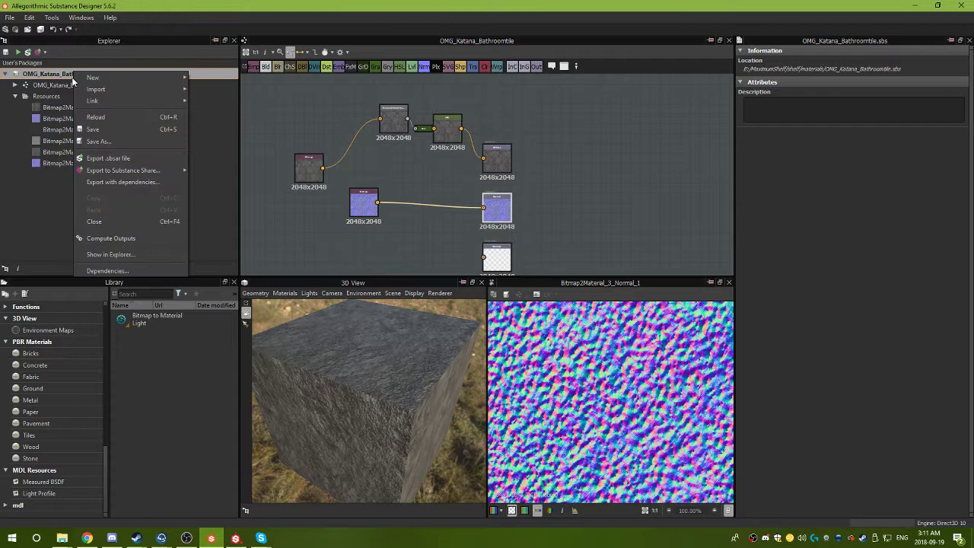
click(109, 157)
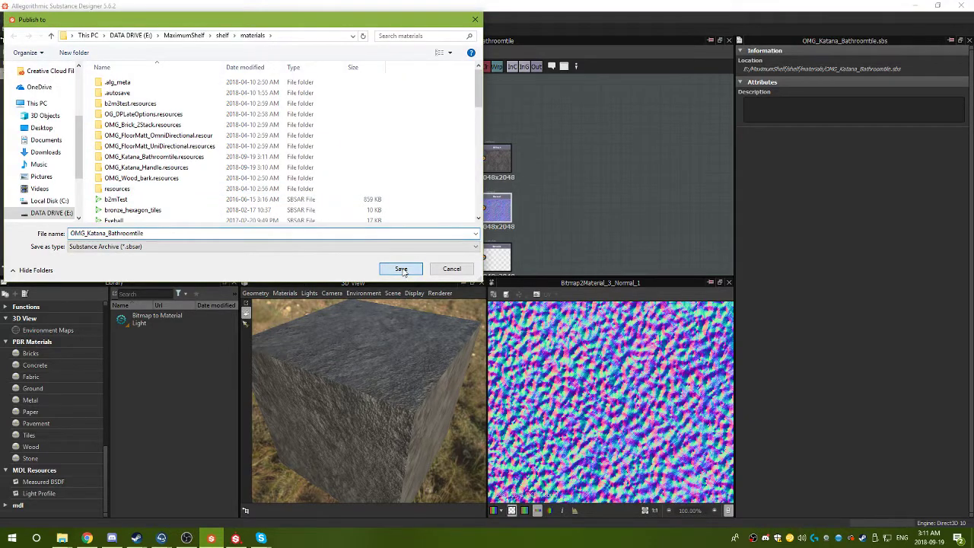
click(401, 268)
click(534, 314)
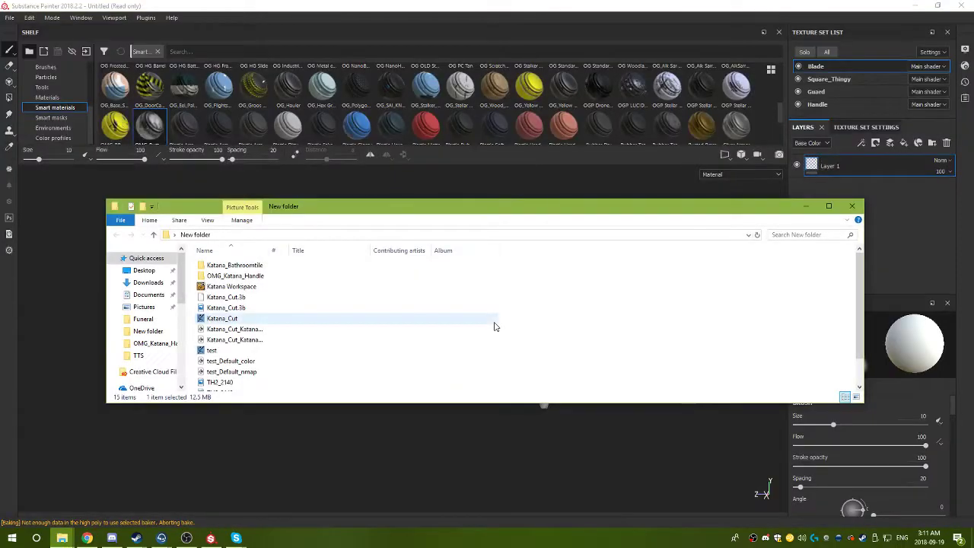
Switch to Substance Painter and enlarge the shelf to look through the smart materials for the new katana substances.
click(324, 451)
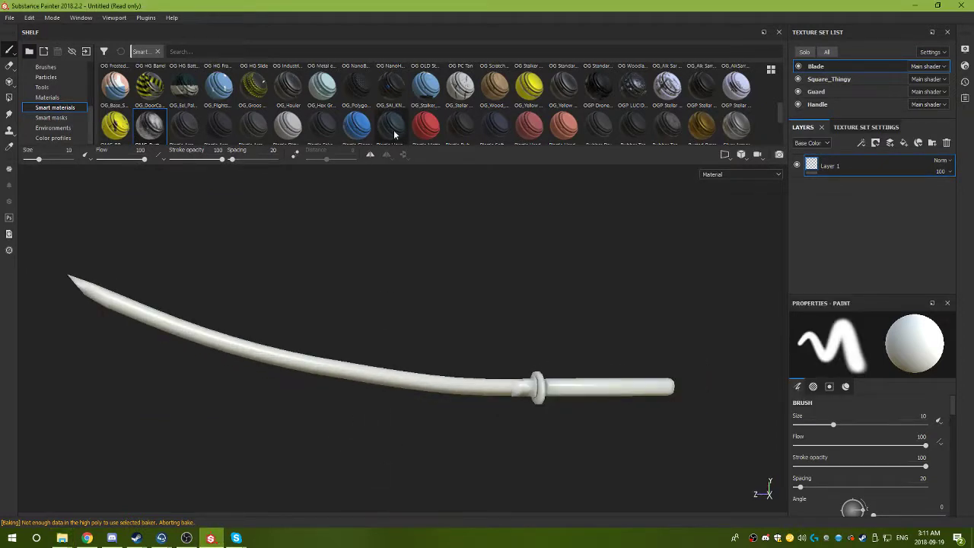
scroll(407, 111, down, 10)
scroll(407, 111, up, 5)
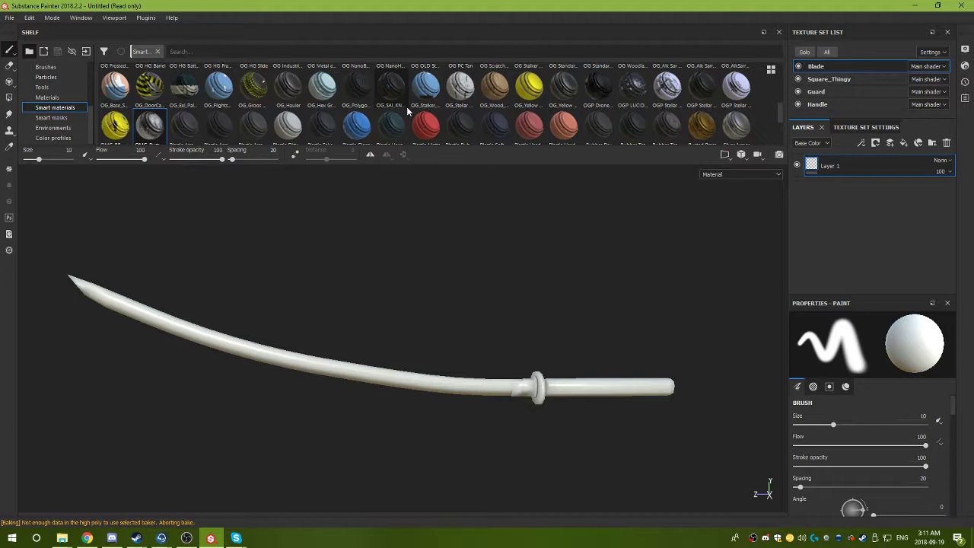
scroll(407, 109, down, 5)
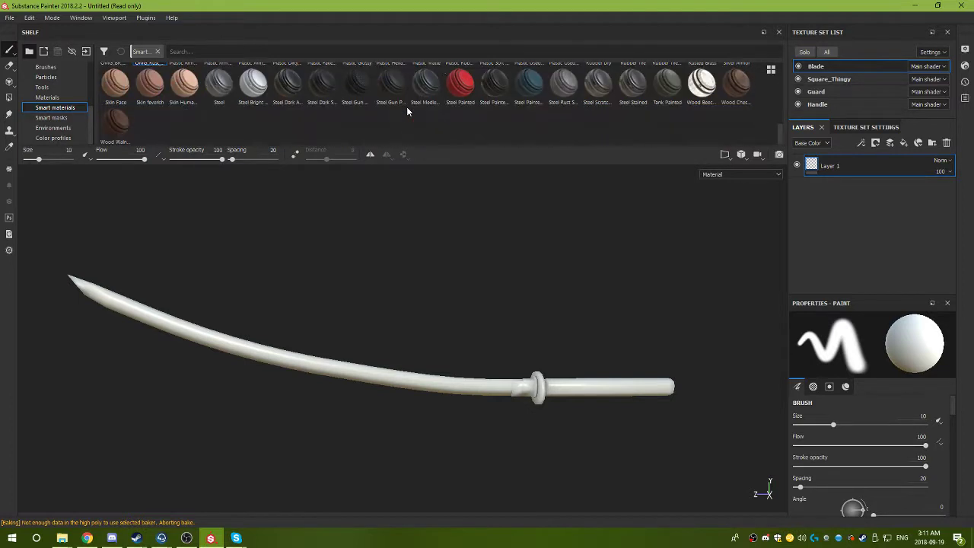
scroll(406, 106, up, 5)
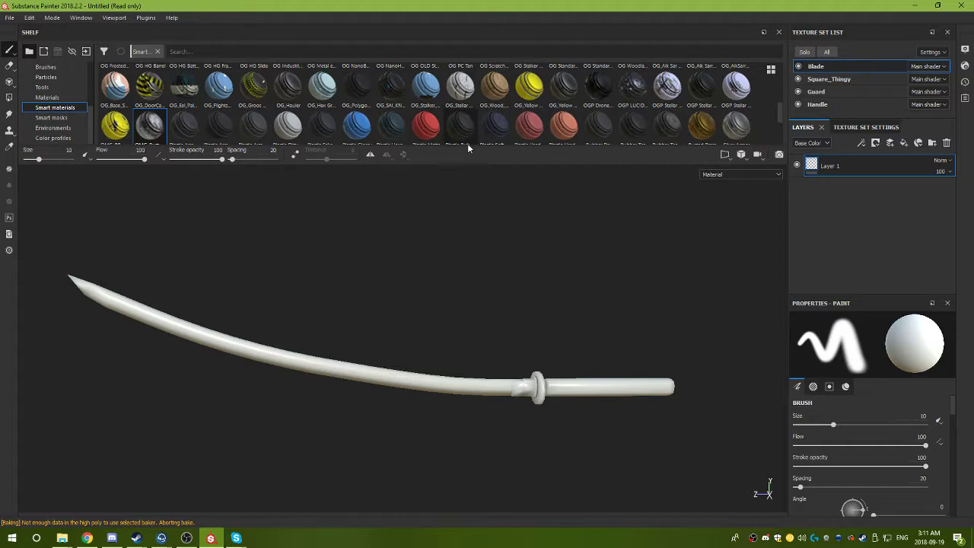
drag(467, 146, 454, 355)
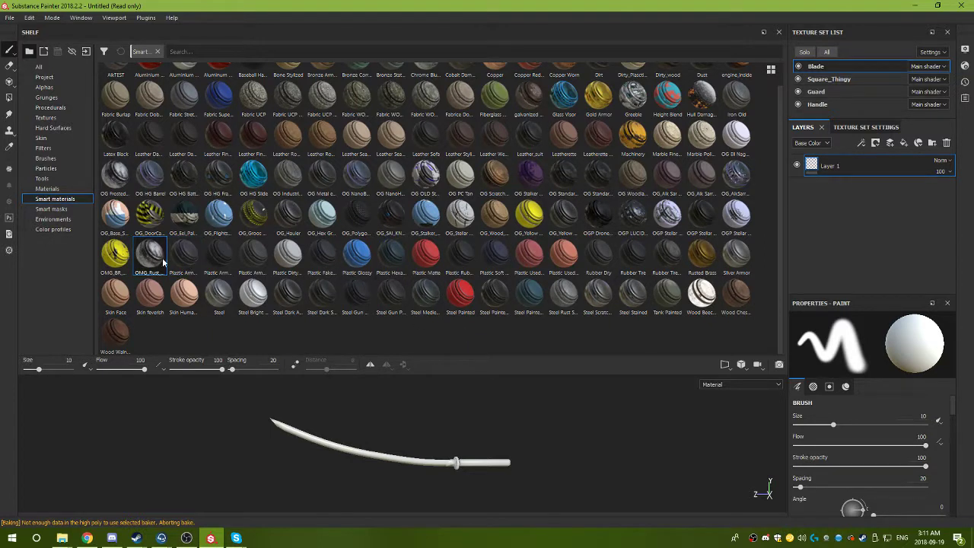
scroll(293, 259, up, 1)
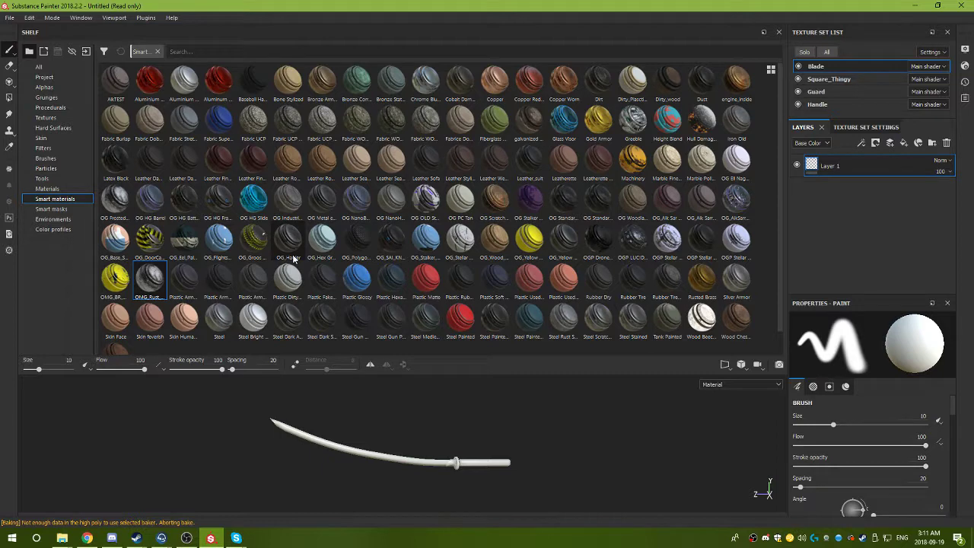
Show the shelf's Materials category and search it for "omg".
click(47, 188)
scroll(381, 249, down, 3)
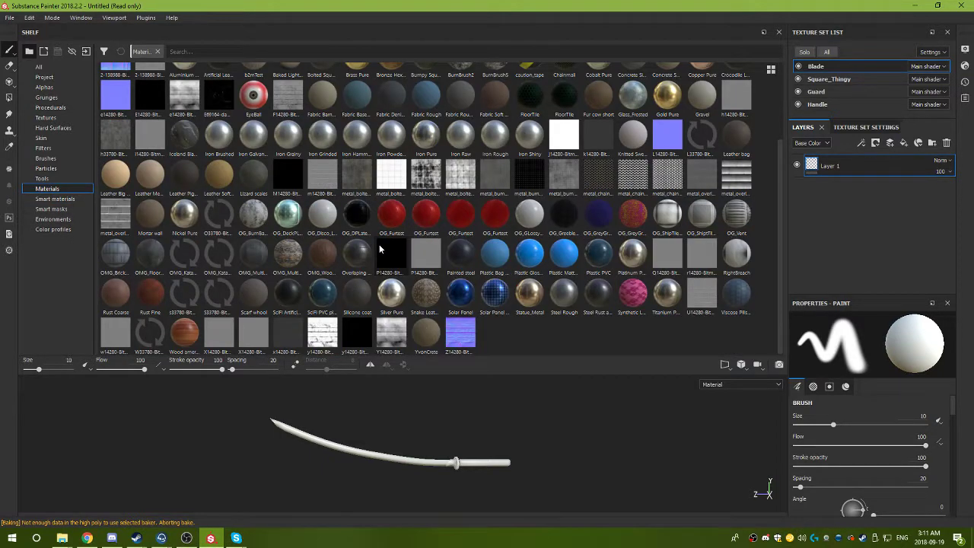
mouse_move(262, 251)
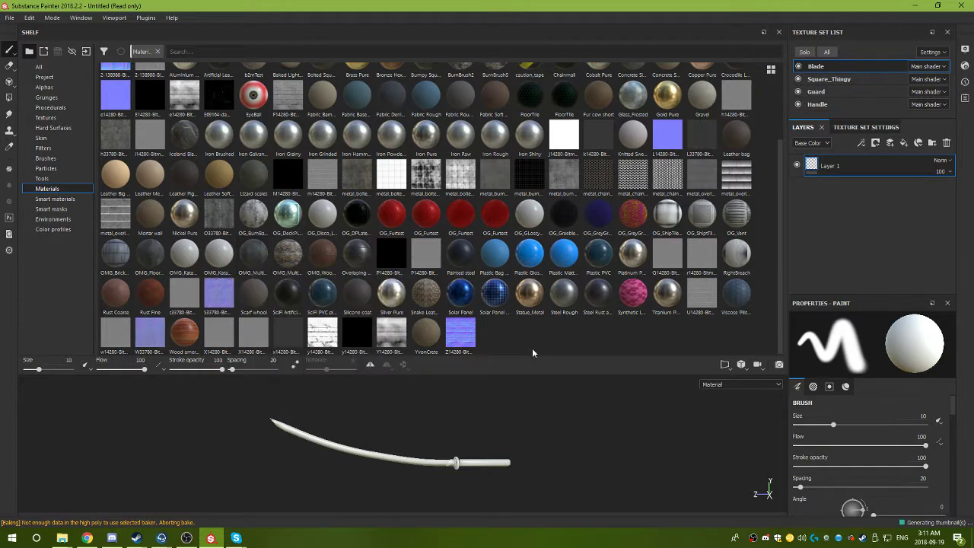
click(121, 52)
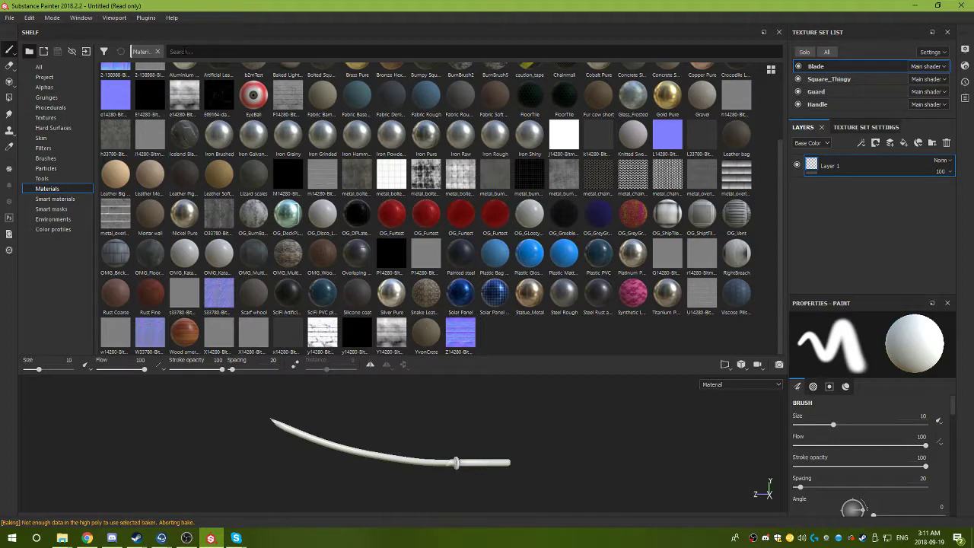
text(omg)
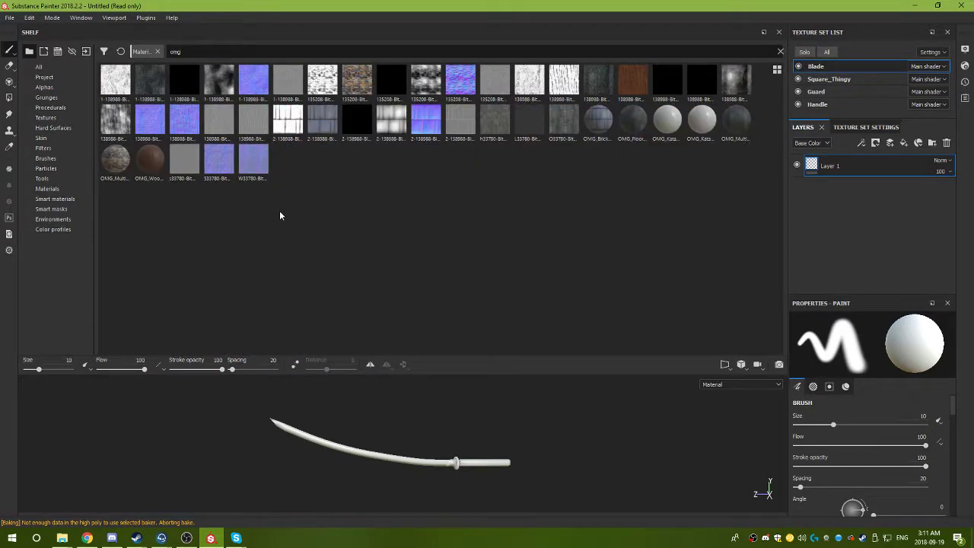
Try the OMG_Katana_Bathroomtile material on the katana's blade, examine its surface up close, and undo it.
click(668, 120)
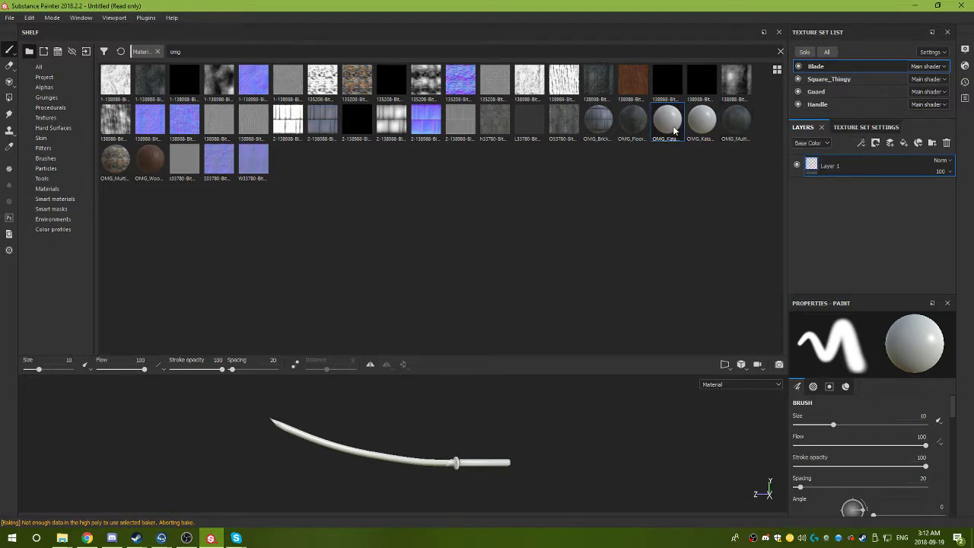
drag(674, 130, 390, 456)
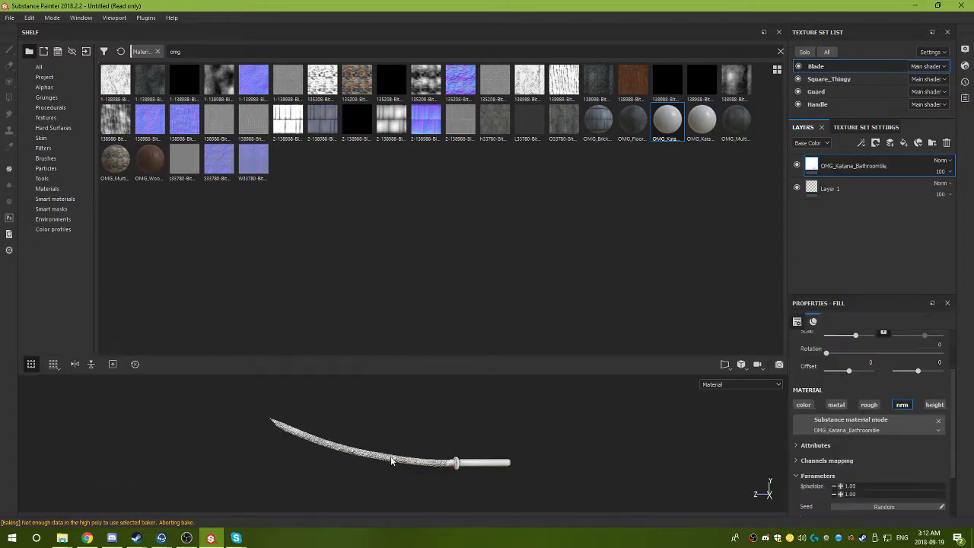
middle_drag(443, 438, 427, 393)
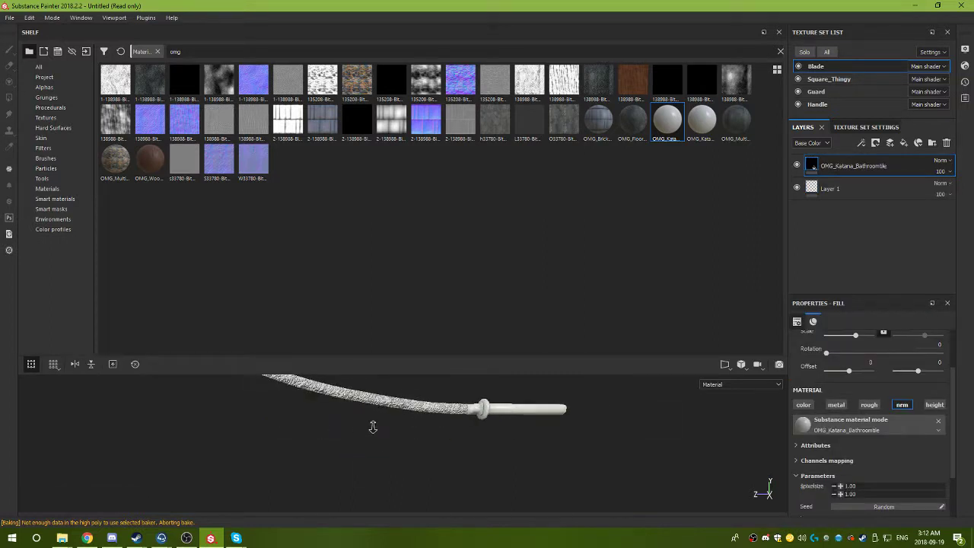
scroll(376, 424, up, 6)
middle_drag(457, 449, 577, 351)
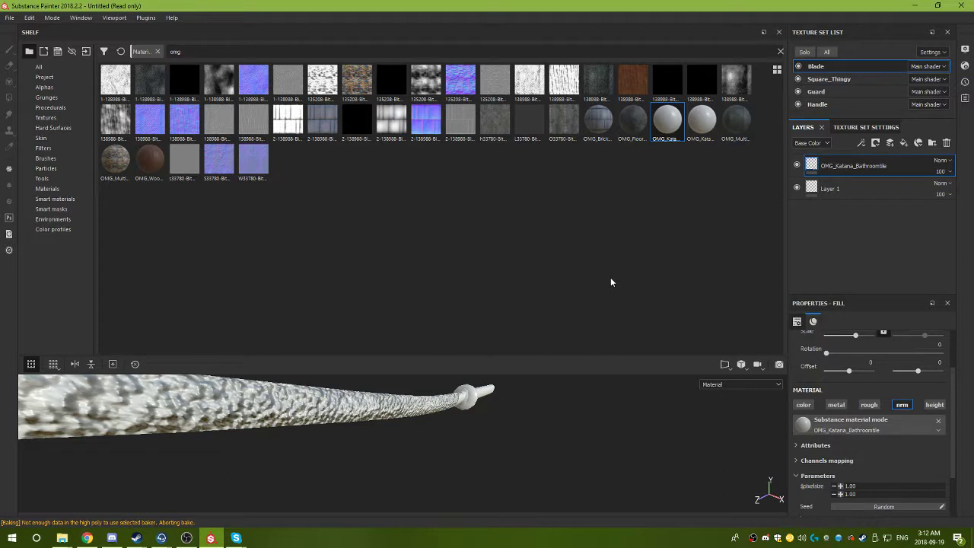
key(ctrl+z)
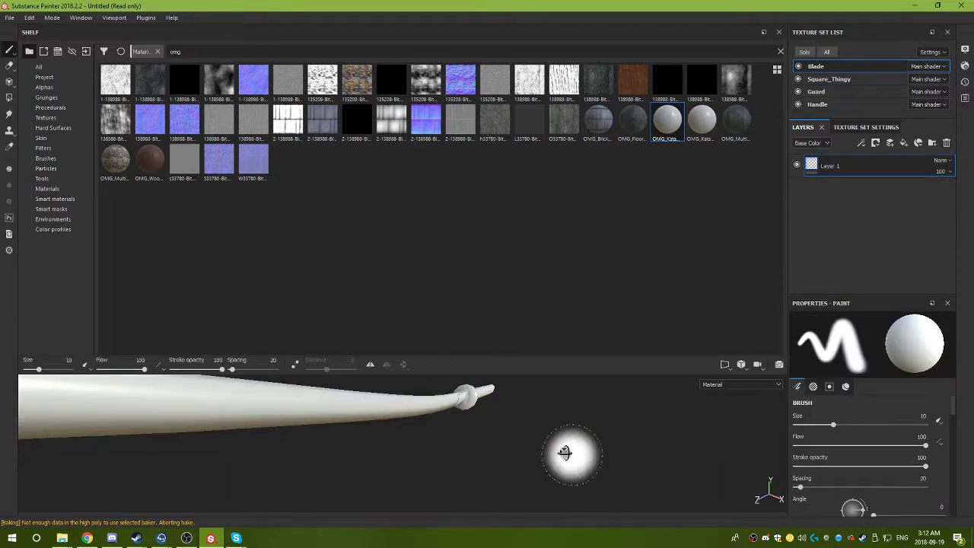
Make Handle the active texture set, check its texture set settings, and return to its layer stack.
alt+drag(566, 452, 388, 440)
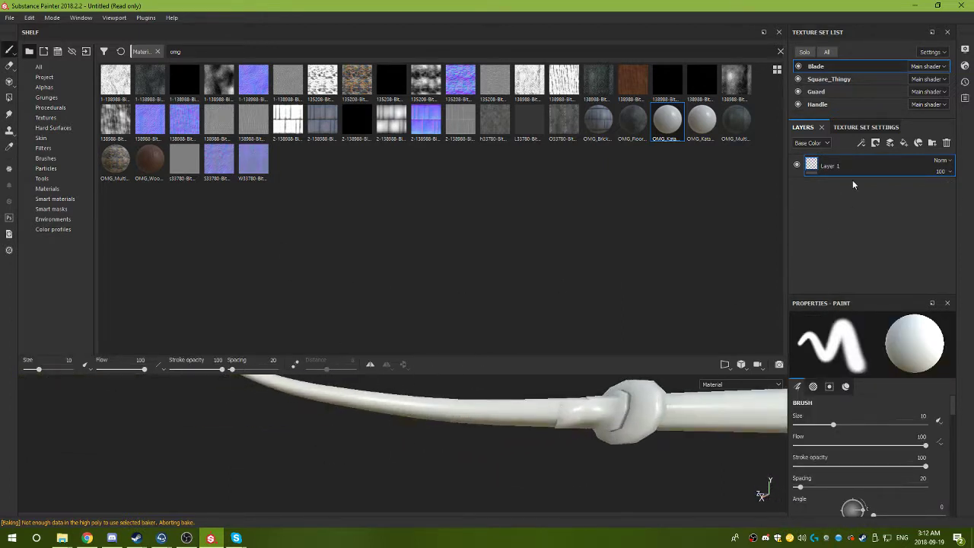
click(819, 105)
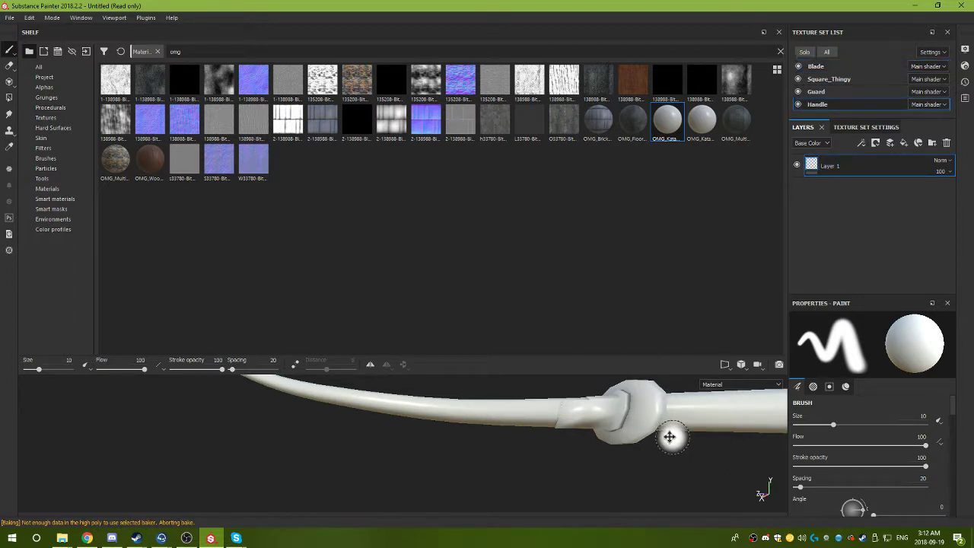
alt+drag(670, 434, 835, 192)
click(866, 127)
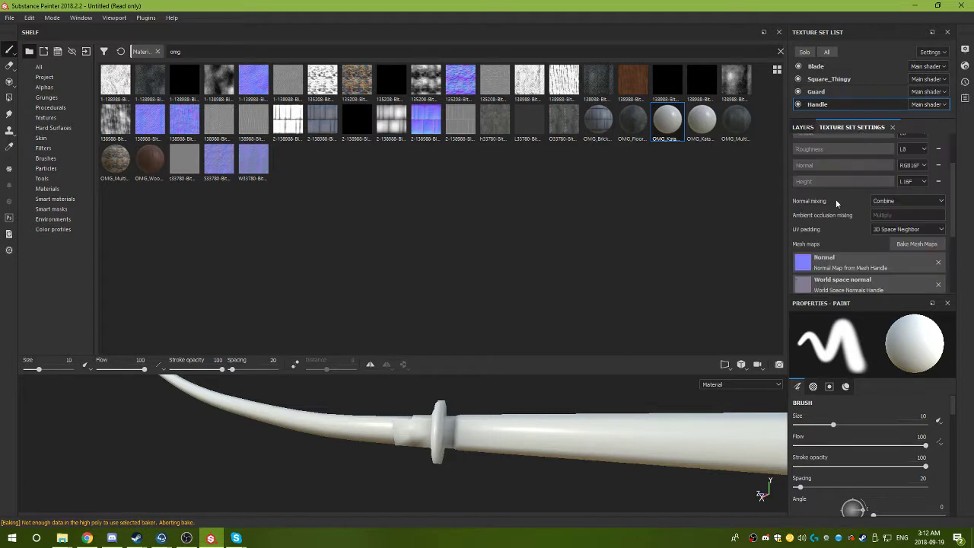
click(804, 127)
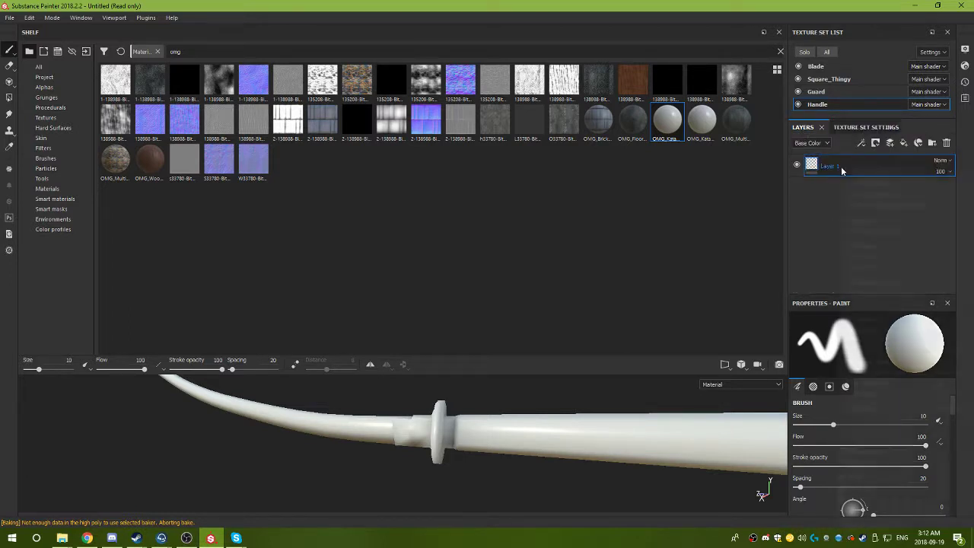
right_click(841, 166)
click(815, 205)
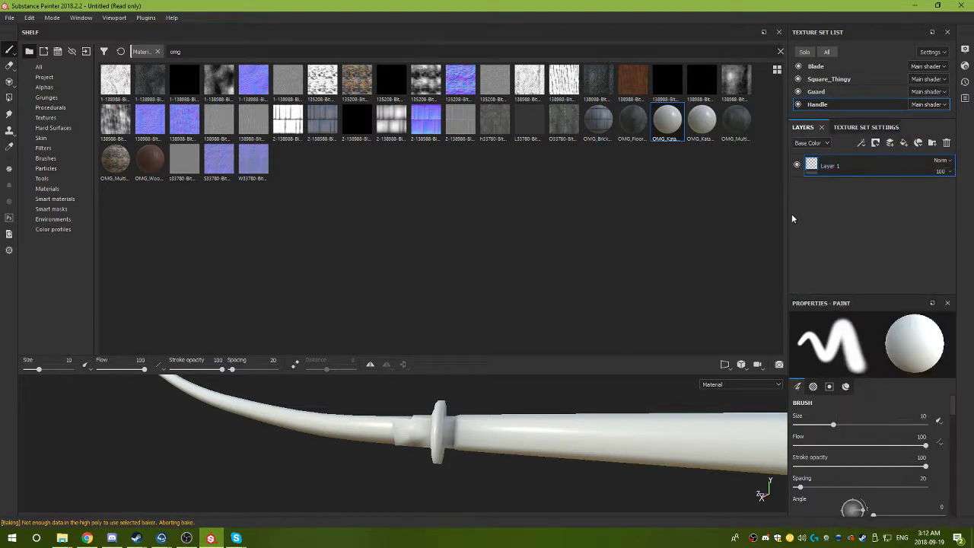
click(885, 169)
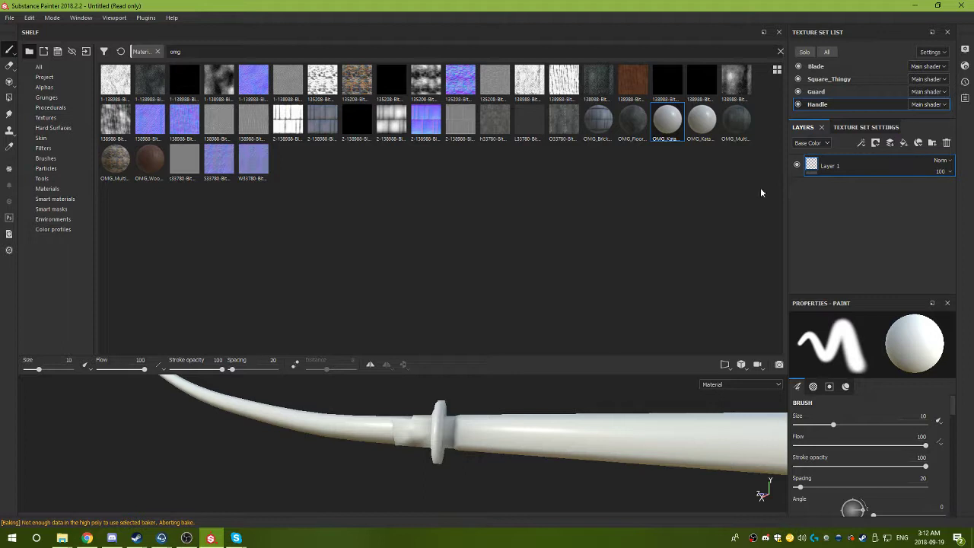
Clear the shelf search and locate the OMG_Katana_Handle and OMG_Katana_Bathroomtile materials among all materials.
click(62, 189)
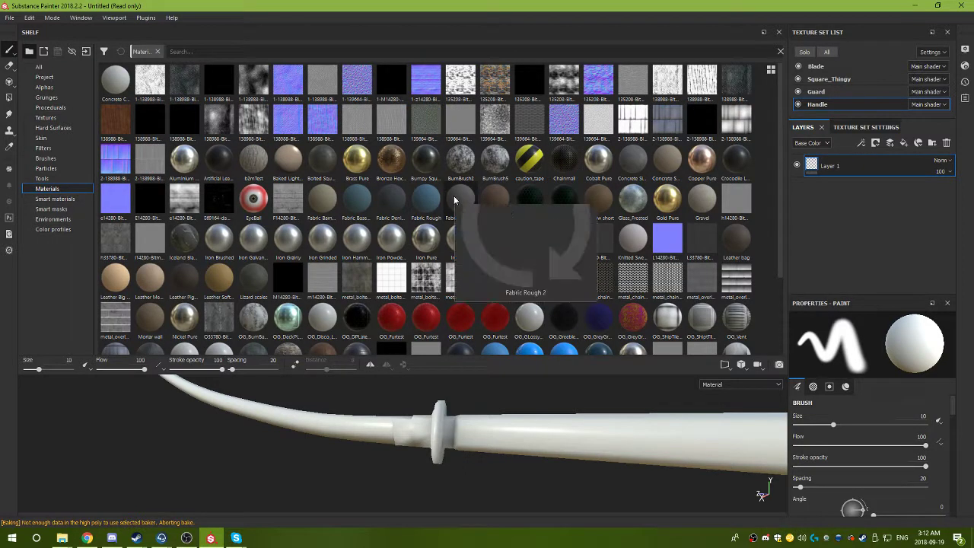
scroll(454, 200, down, 3)
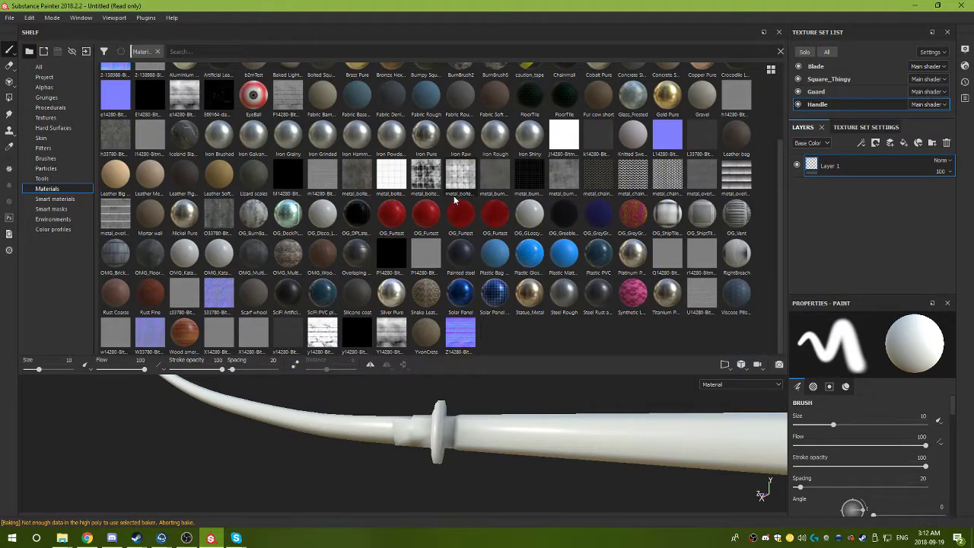
mouse_move(252, 258)
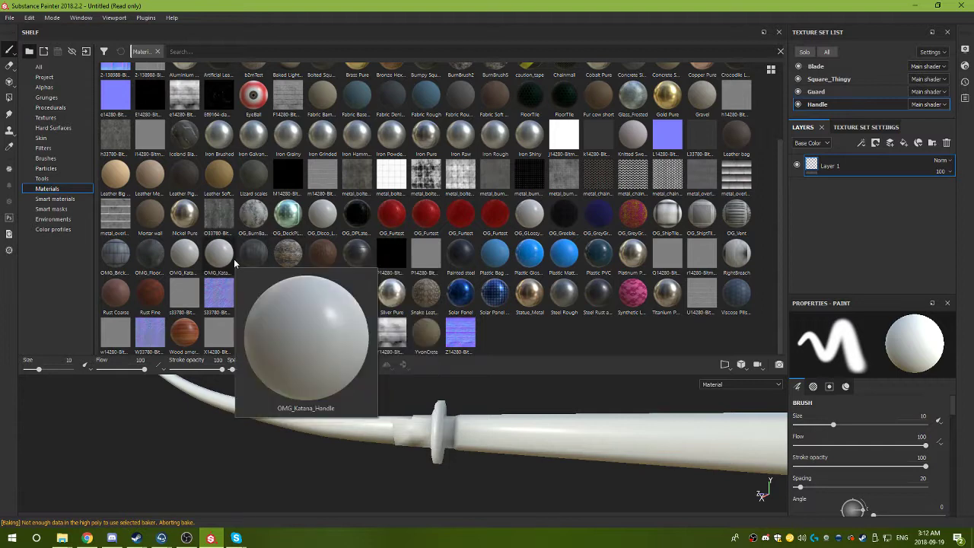
mouse_move(201, 266)
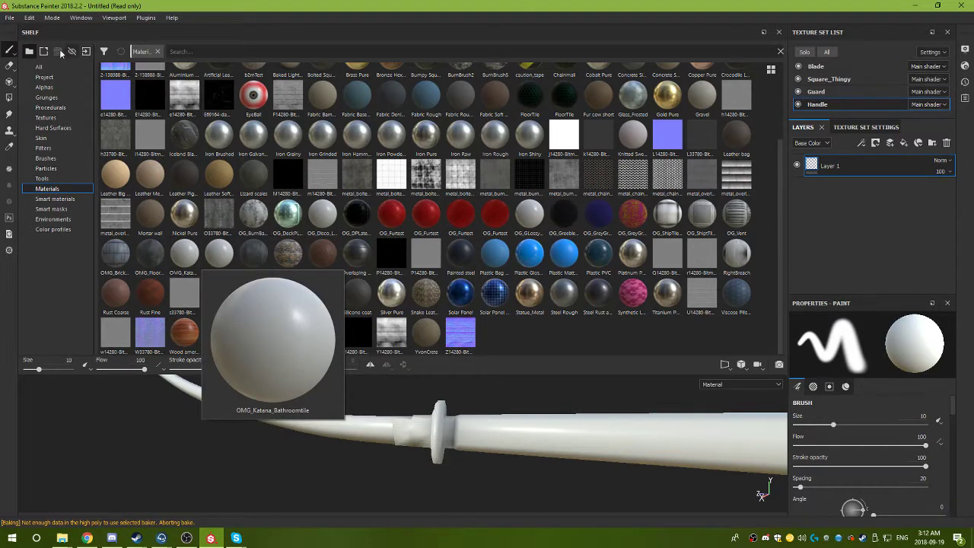
Save the project as an .spp file named Katana in the Desktop's New folder.
click(9, 18)
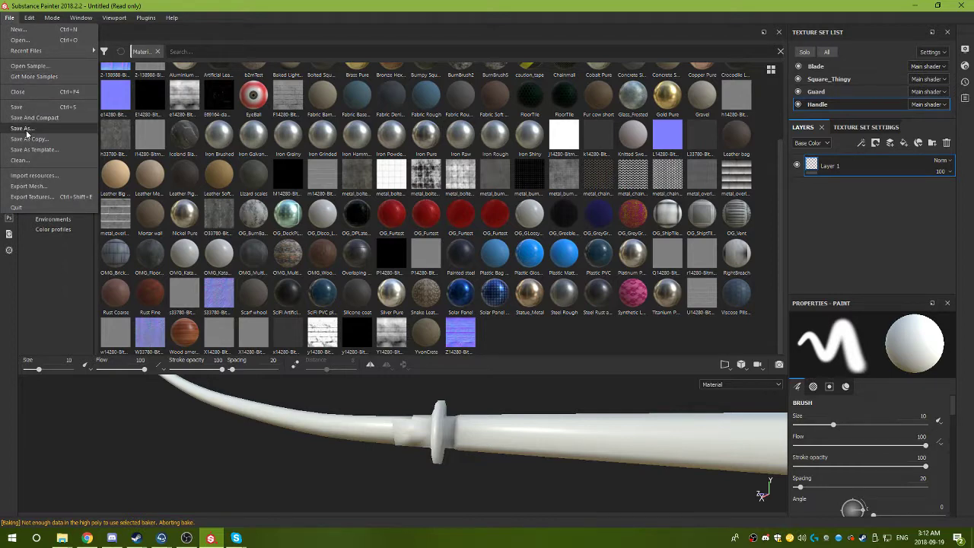
click(22, 129)
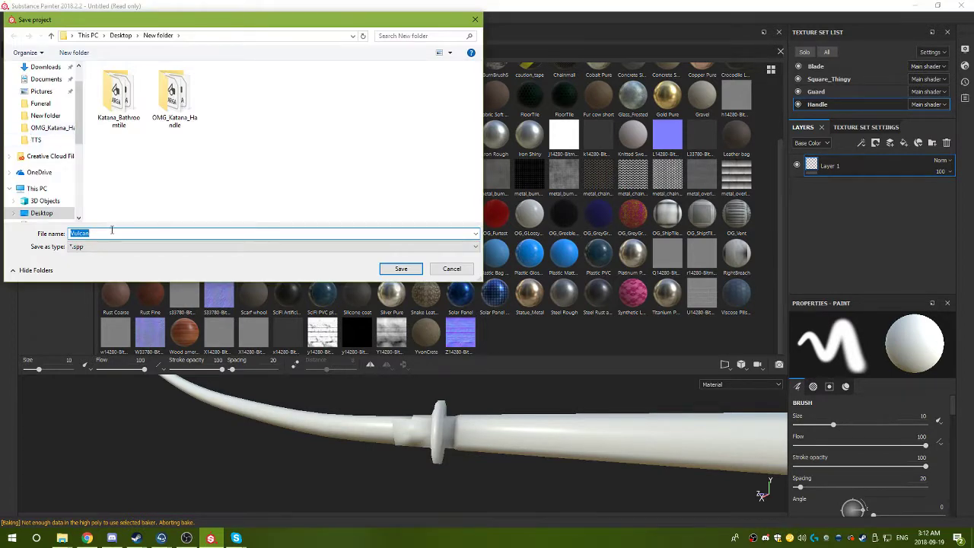
text(Kata)
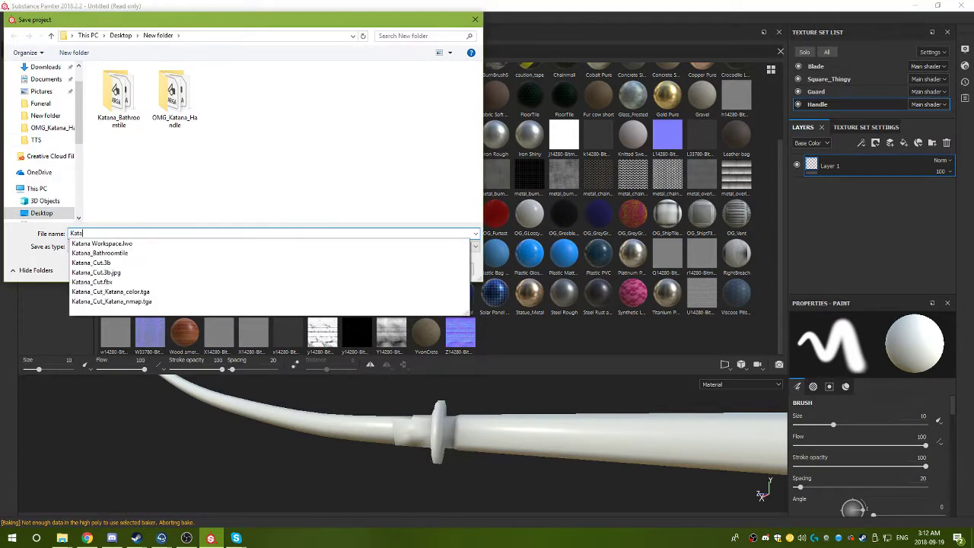
text(na)
click(396, 270)
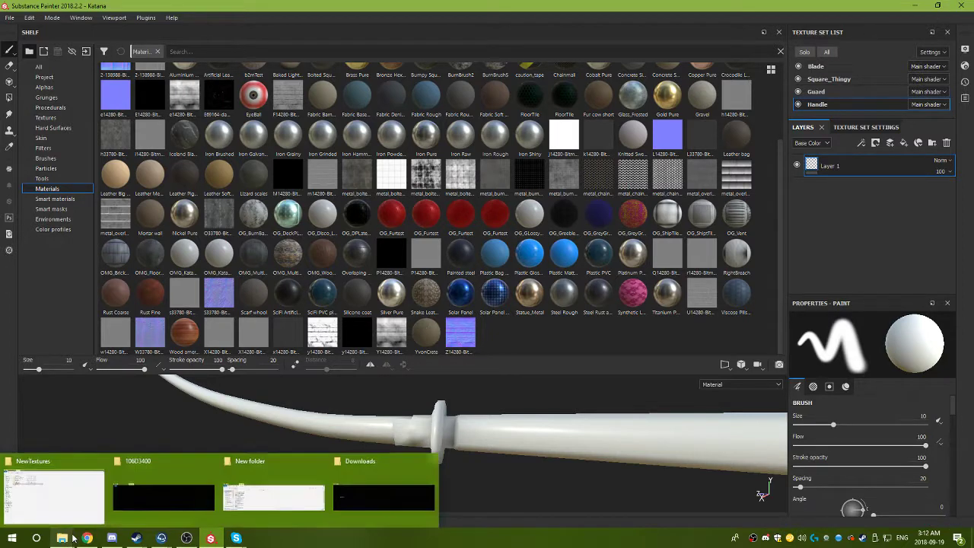
Launch Substance Designer 5, dismiss its welcome window, and reopen the recent package OMG_Katana_Bathroomtile.sbs.
mouse_move(176, 539)
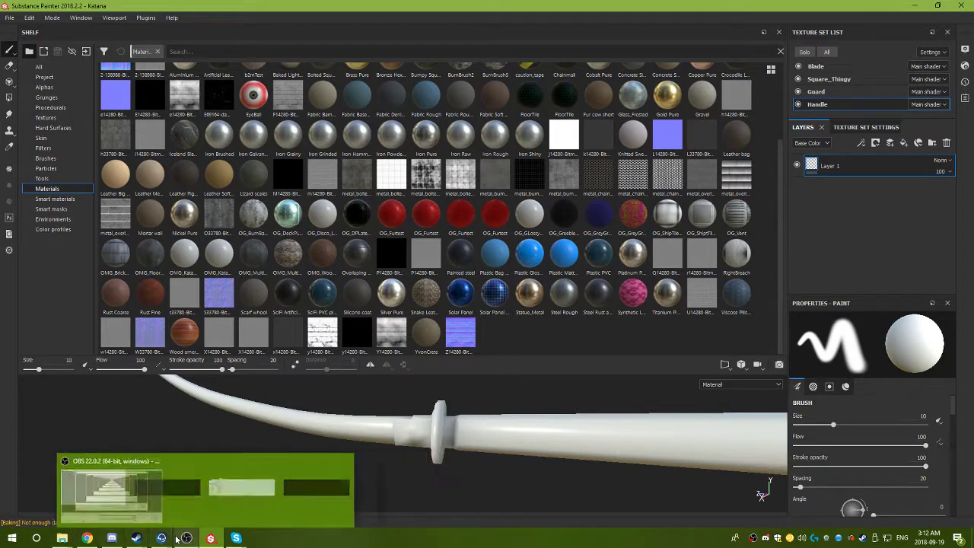
right_click(137, 539)
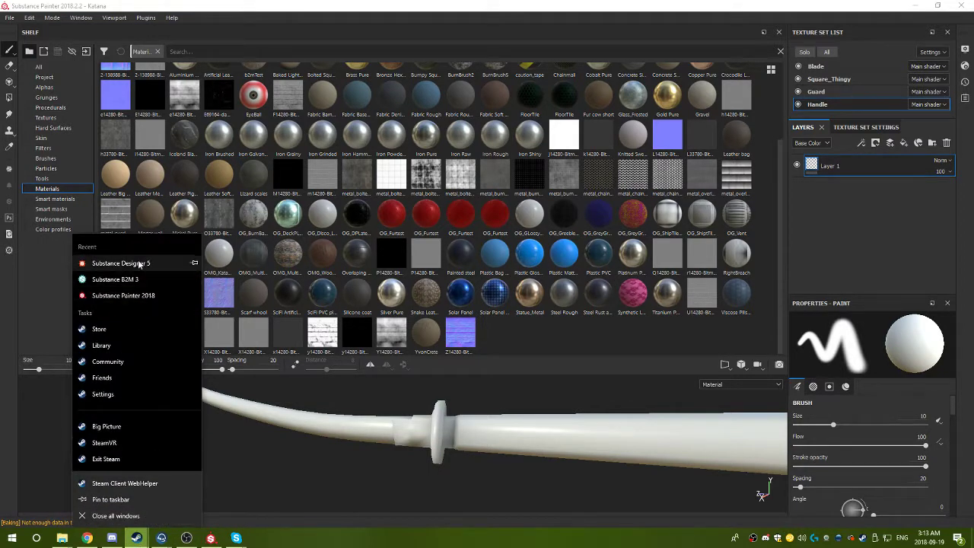
click(226, 338)
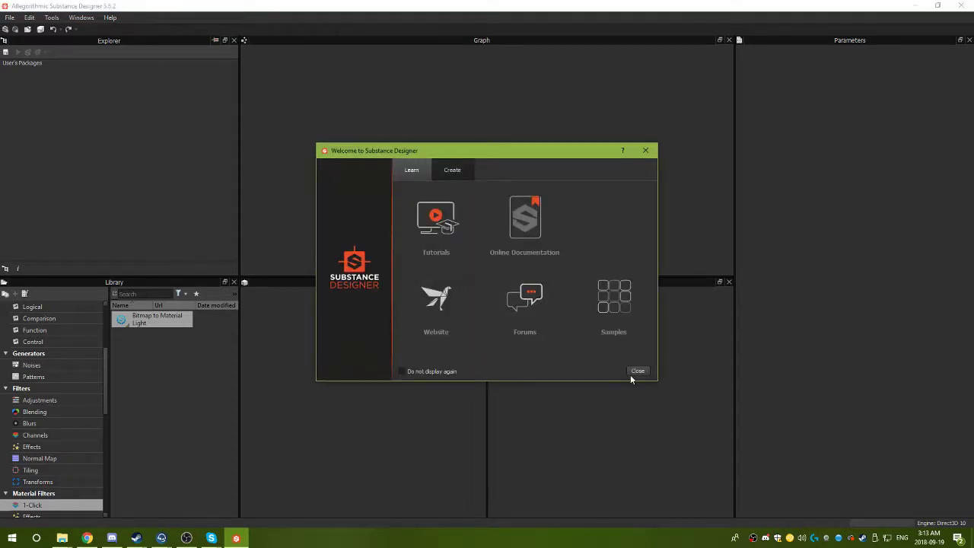
click(637, 371)
click(10, 17)
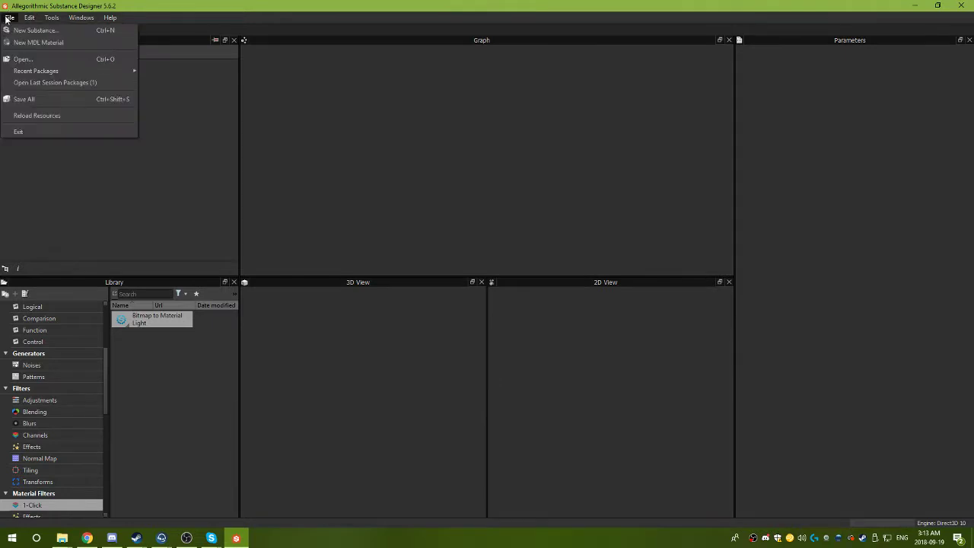
mouse_move(43, 71)
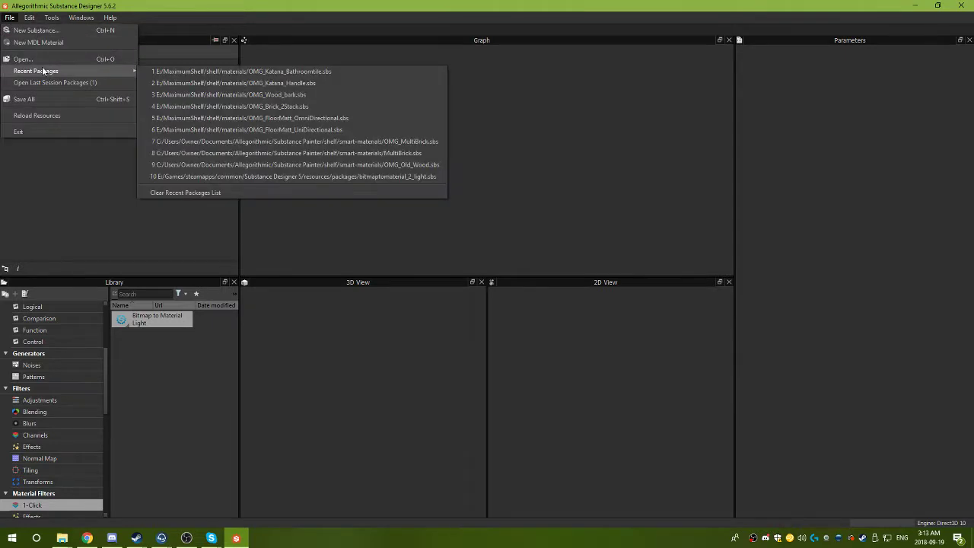
click(189, 73)
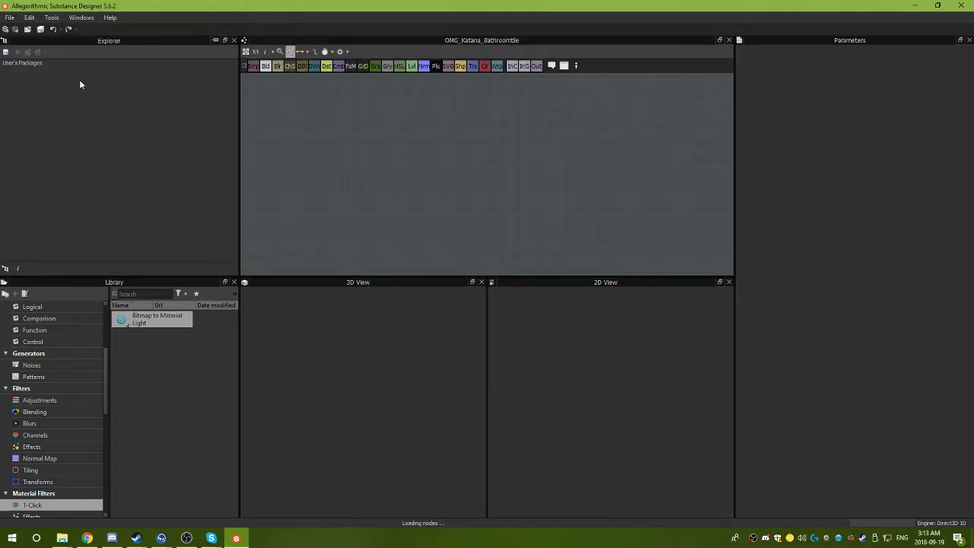
right_click(43, 72)
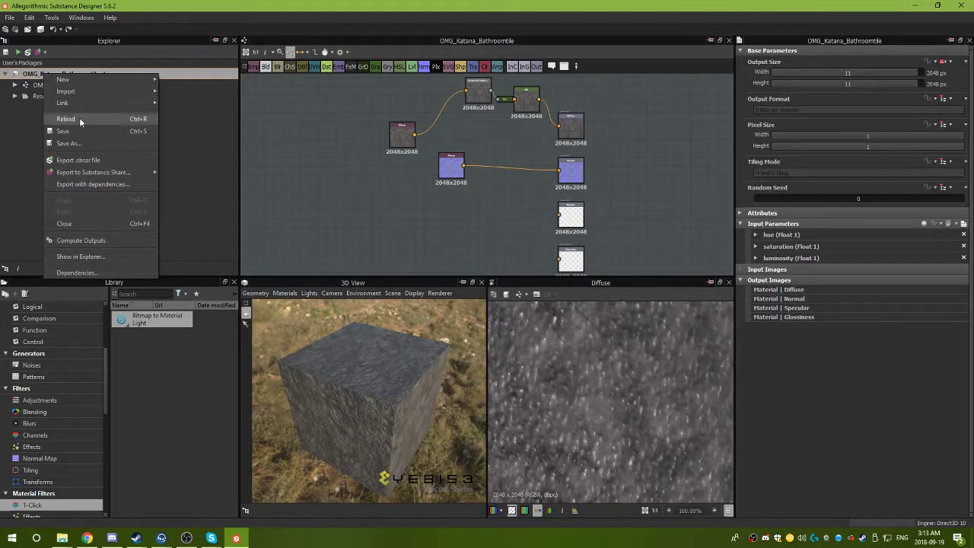
click(80, 140)
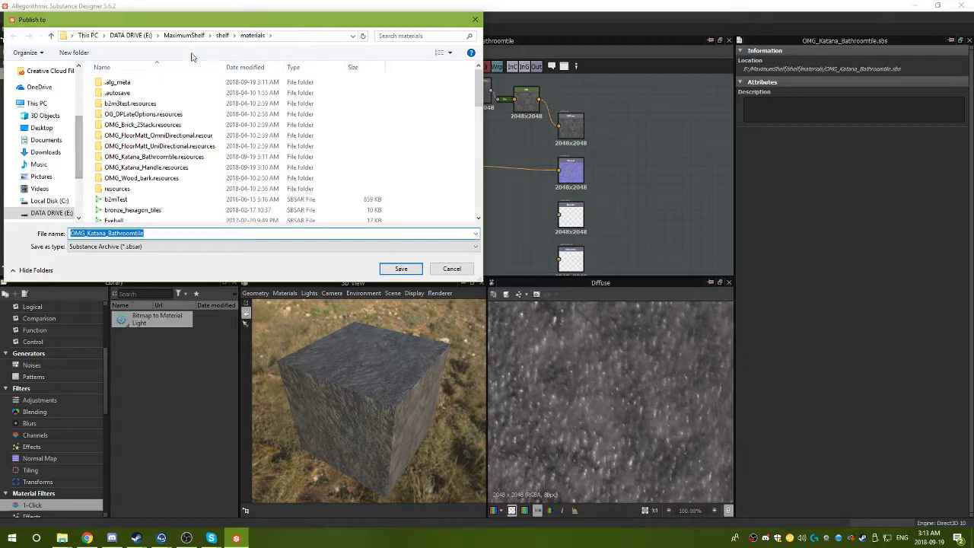
click(449, 276)
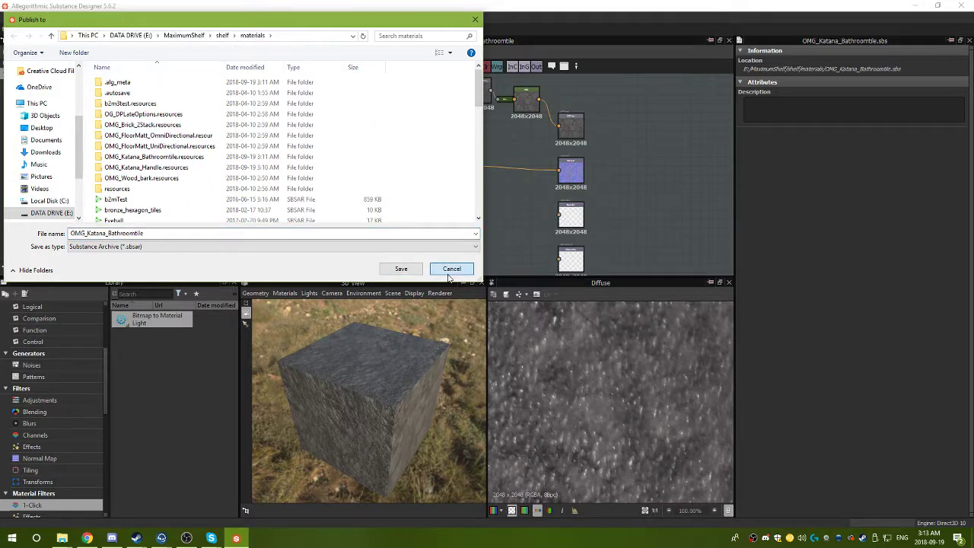
Try to launch Substance Painter 2018 through Steam, dismissing each error message.
right_click(136, 538)
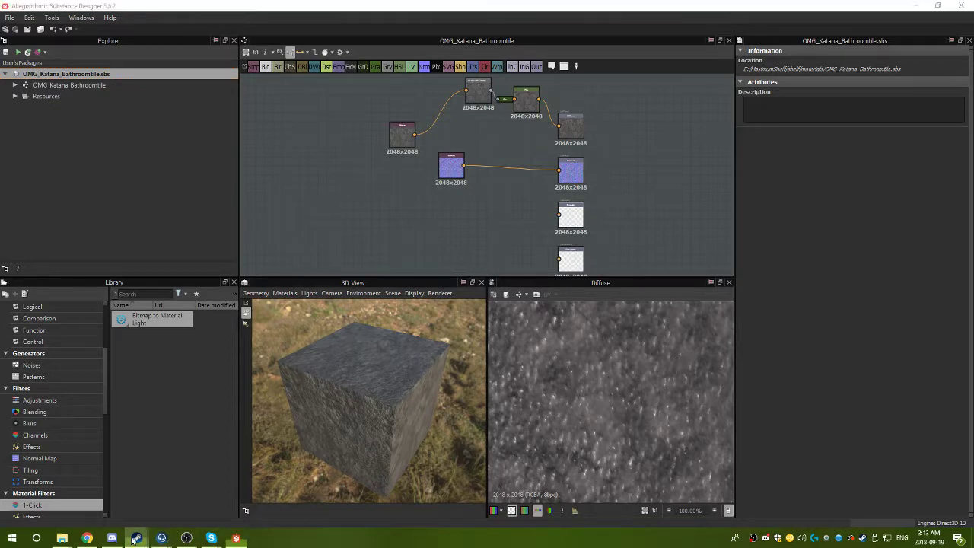
click(134, 297)
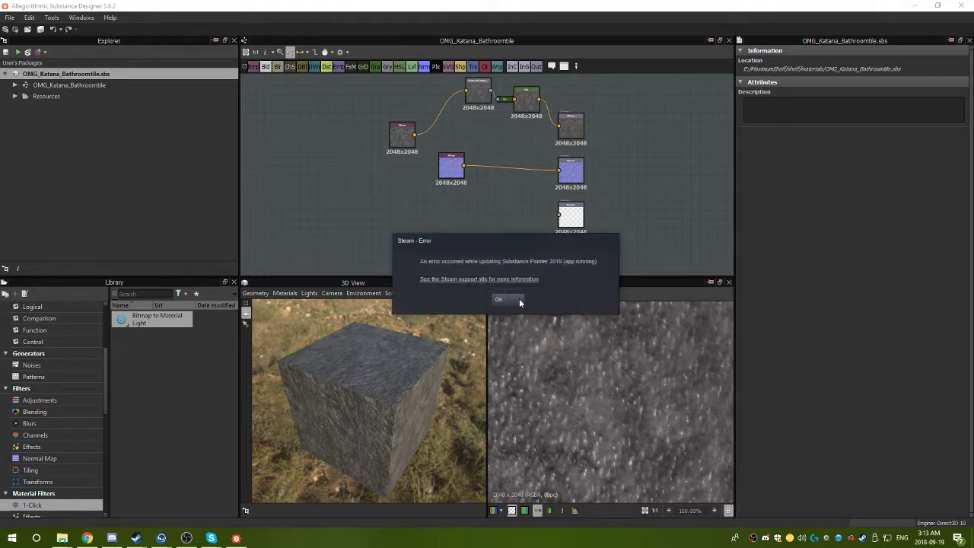
click(520, 302)
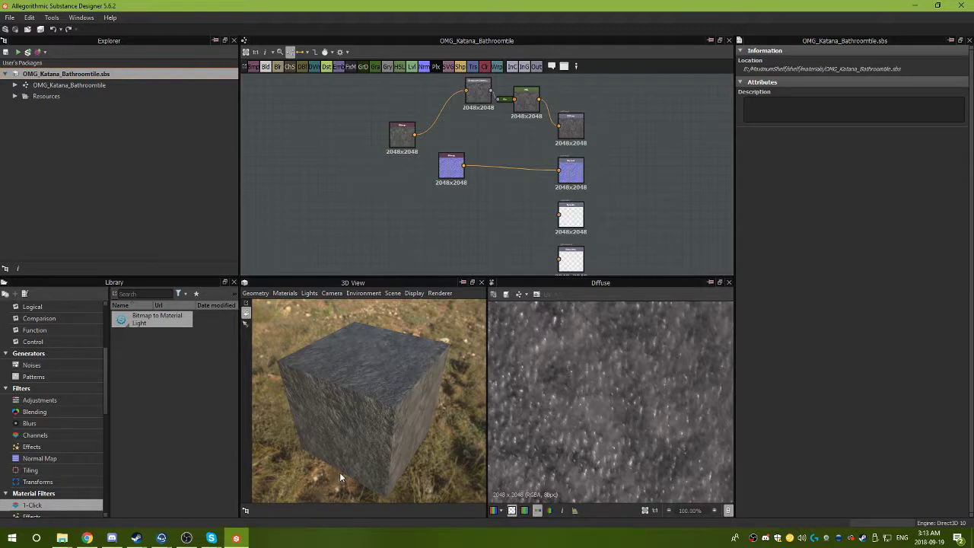
right_click(134, 539)
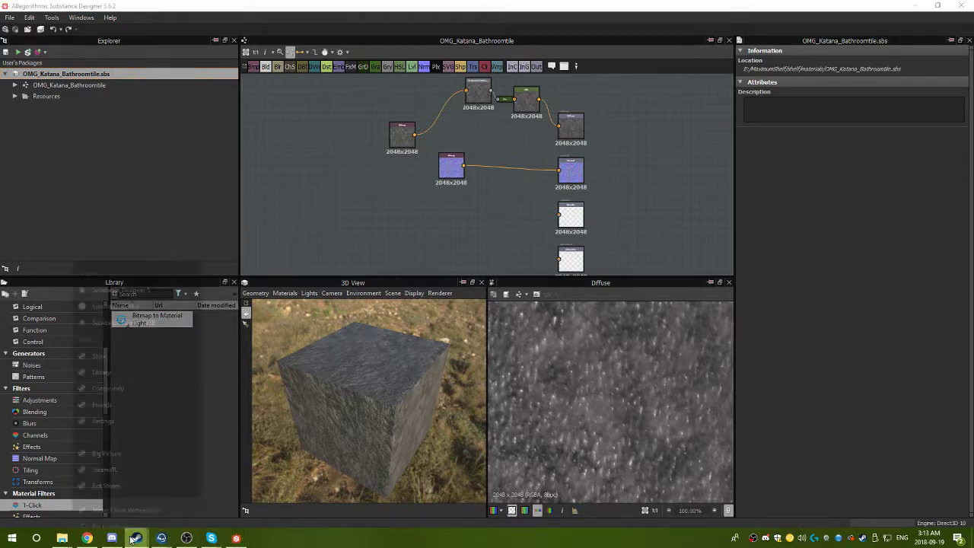
click(129, 303)
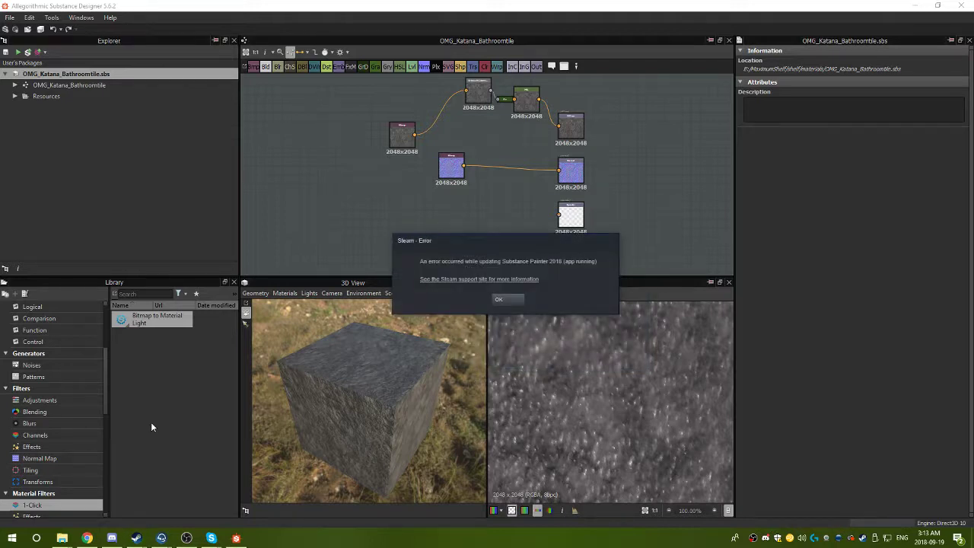
click(493, 301)
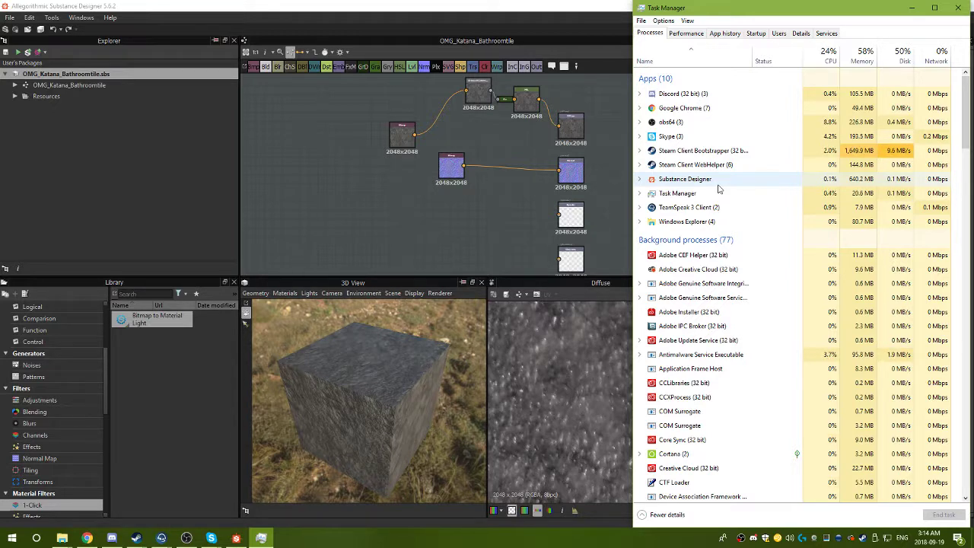
Relaunch Substance Painter 2018 through Steam and dismiss its GPU troubleshooting and welcome windows.
double_click(718, 184)
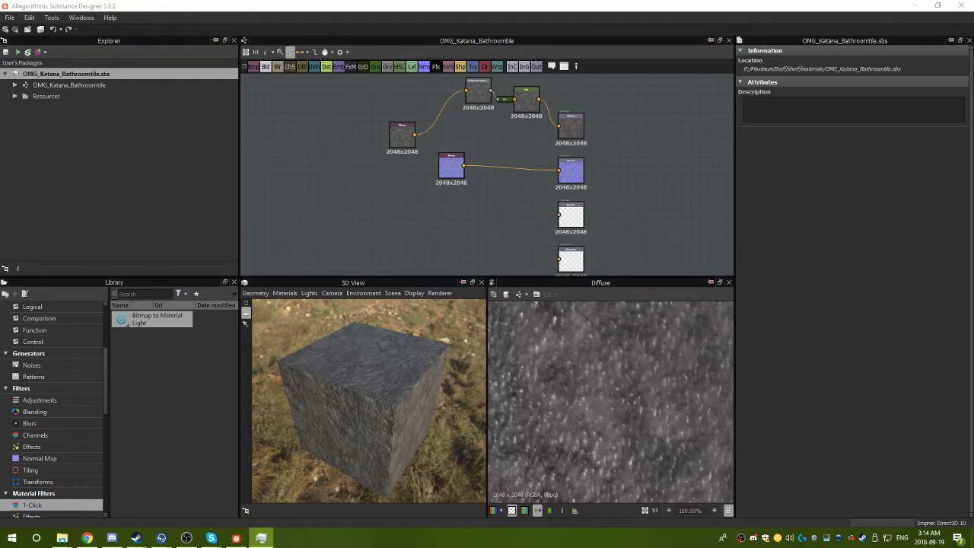
right_click(136, 538)
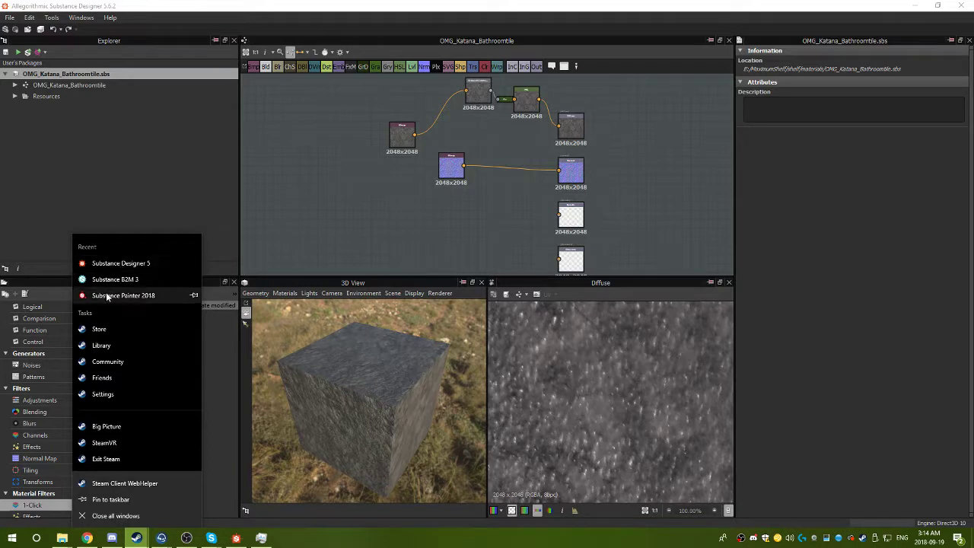
click(190, 294)
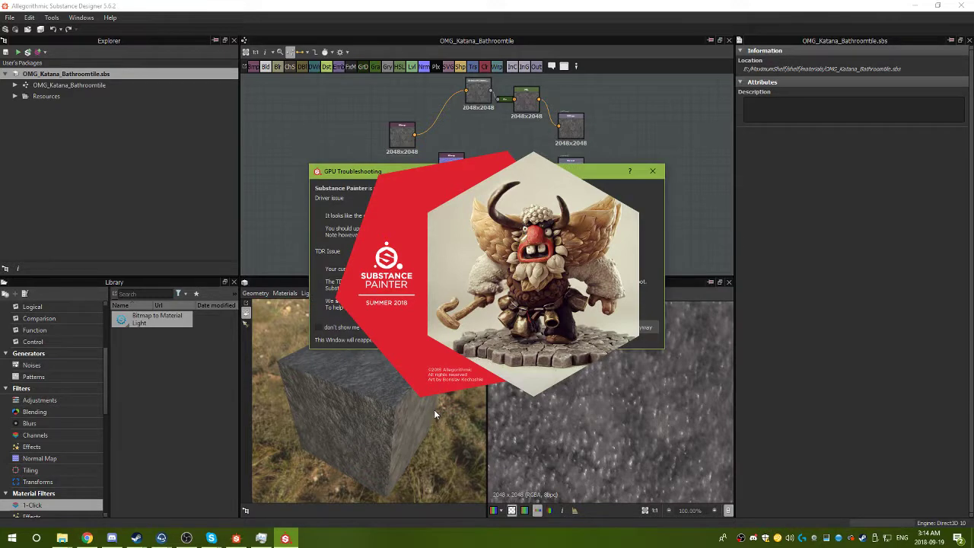
click(572, 327)
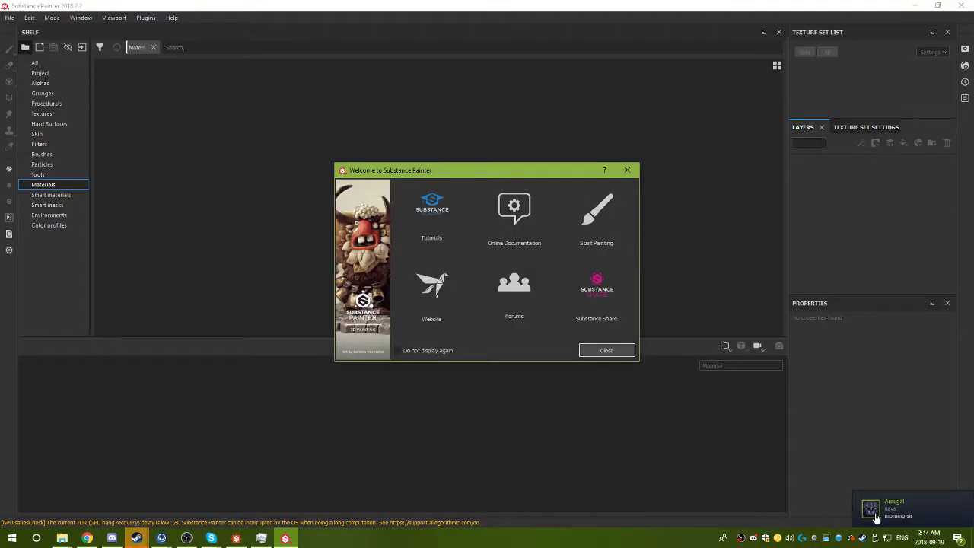
click(875, 516)
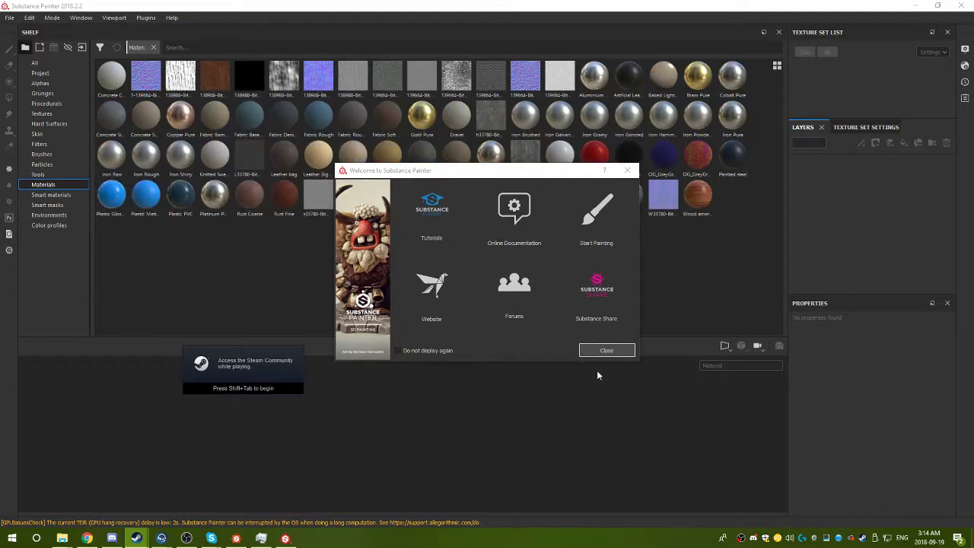
click(601, 350)
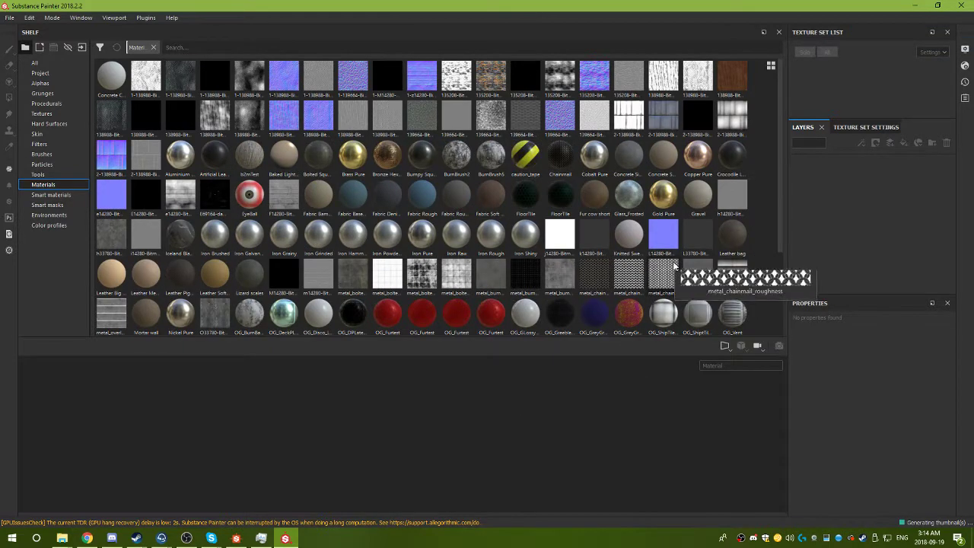
Look through the shelf's Materials category and search it for "omg".
scroll(674, 265, down, 3)
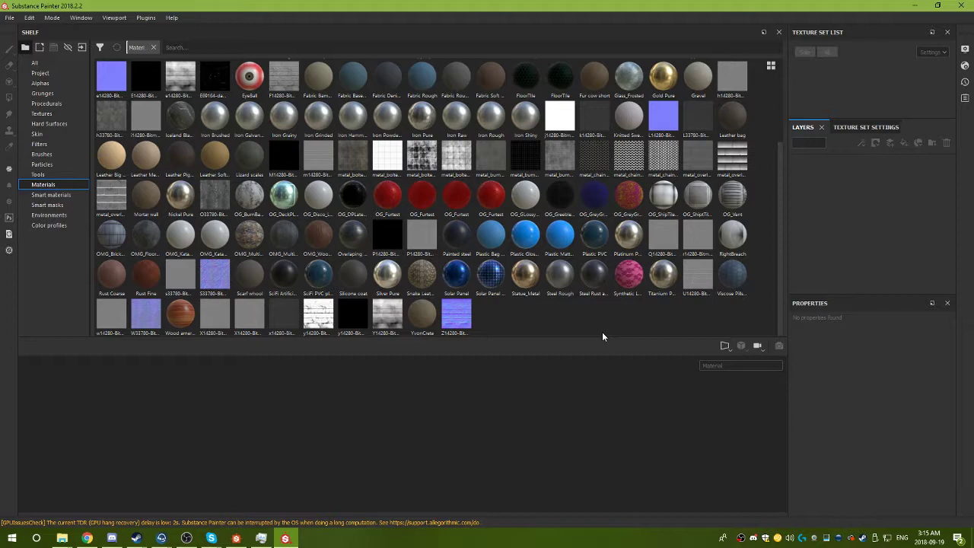
scroll(383, 259, up, 3)
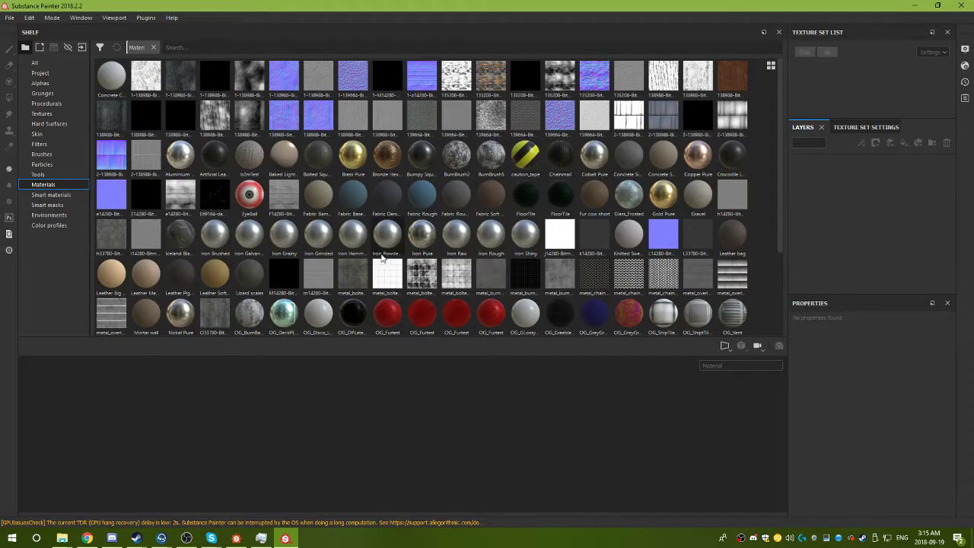
mouse_move(408, 105)
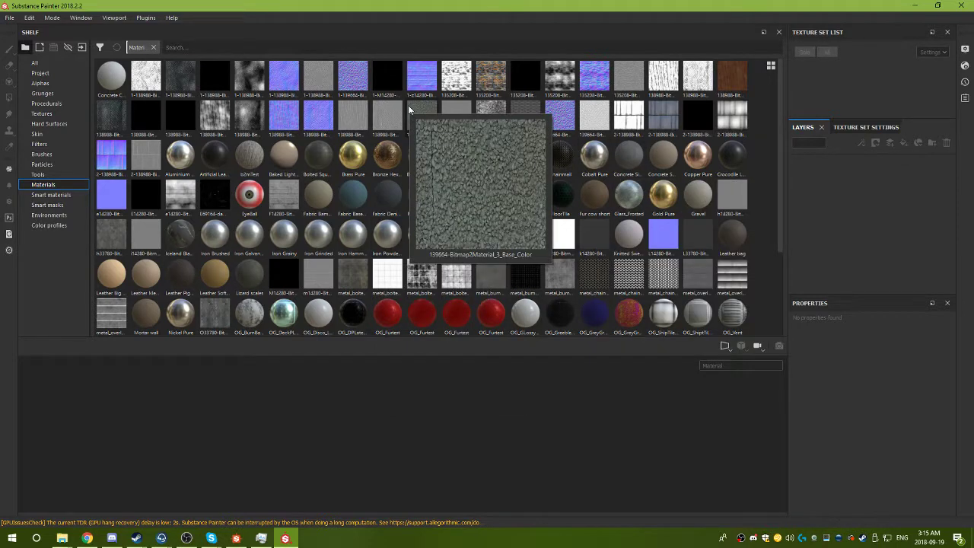
scroll(408, 105, down, 3)
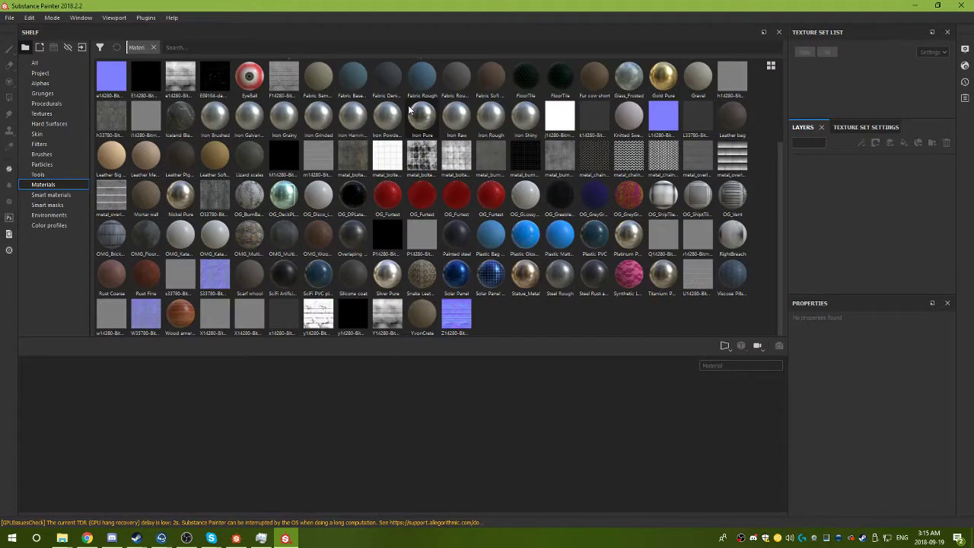
scroll(408, 105, up, 3)
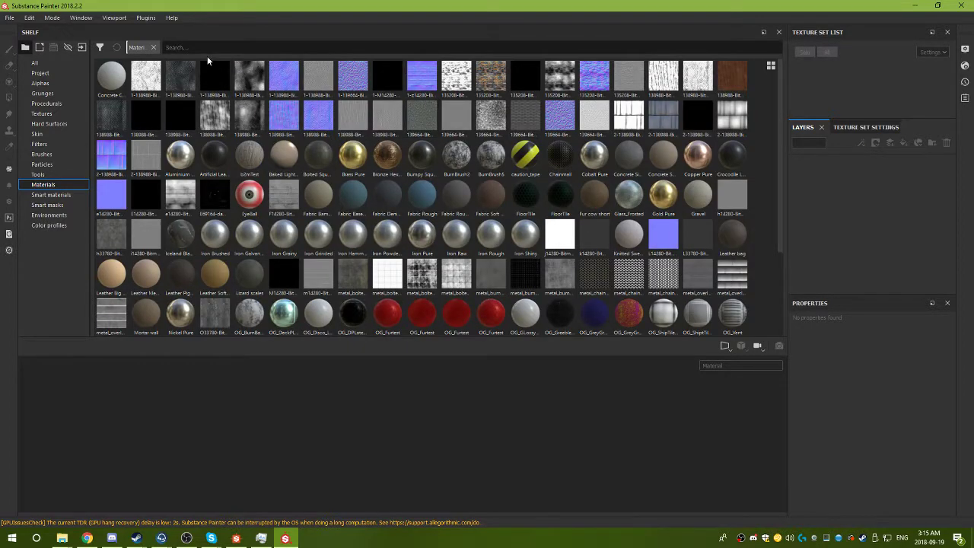
text(omg)
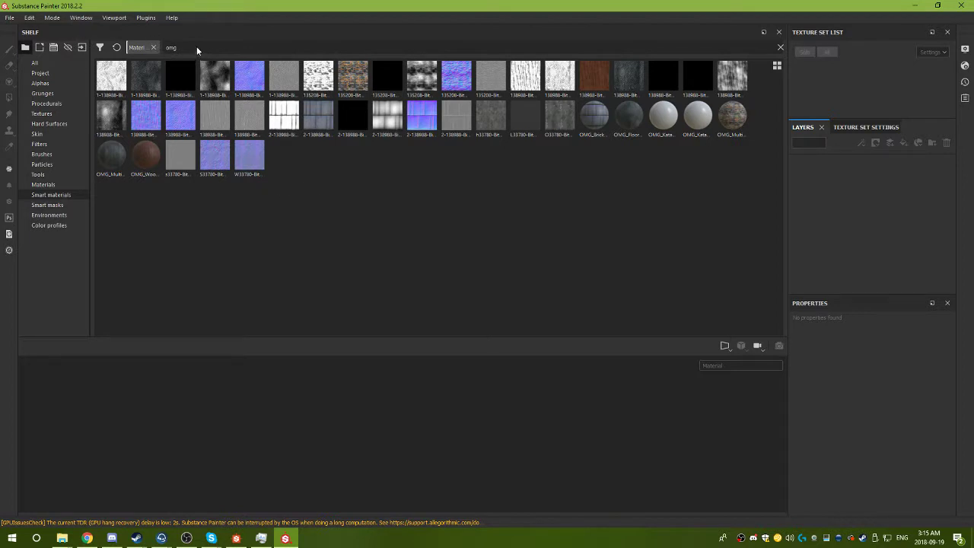
Display the smart materials without a search term, and check the shelf locations in the program settings.
click(51, 194)
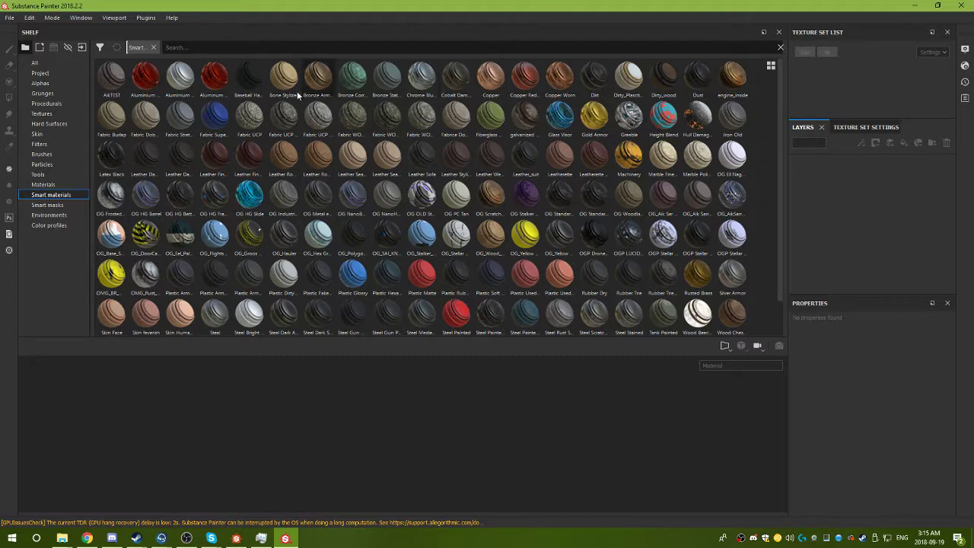
click(79, 18)
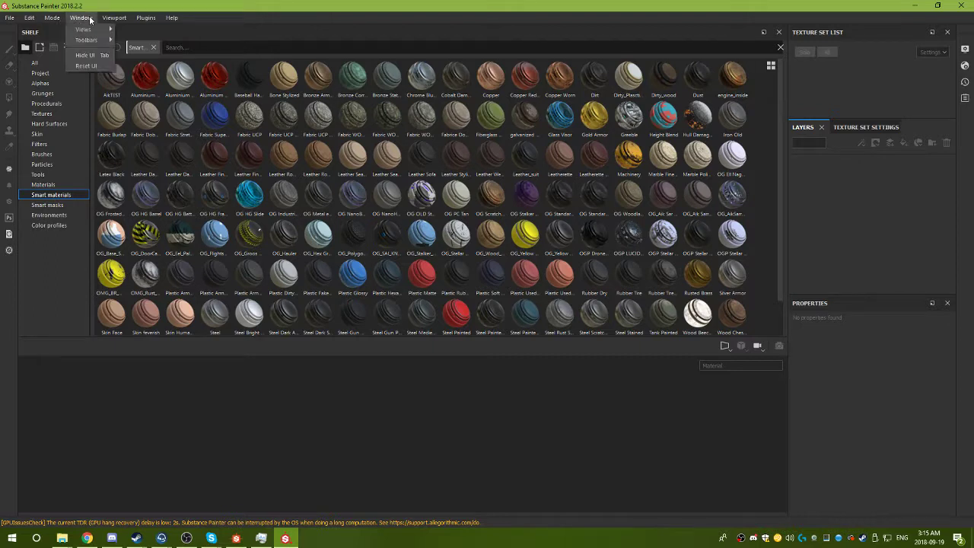
mouse_move(51, 24)
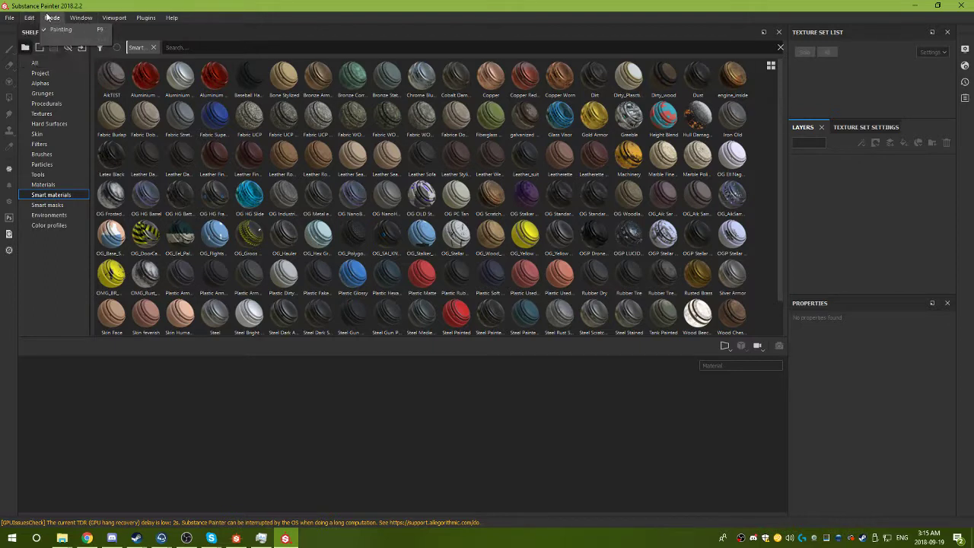
click(40, 63)
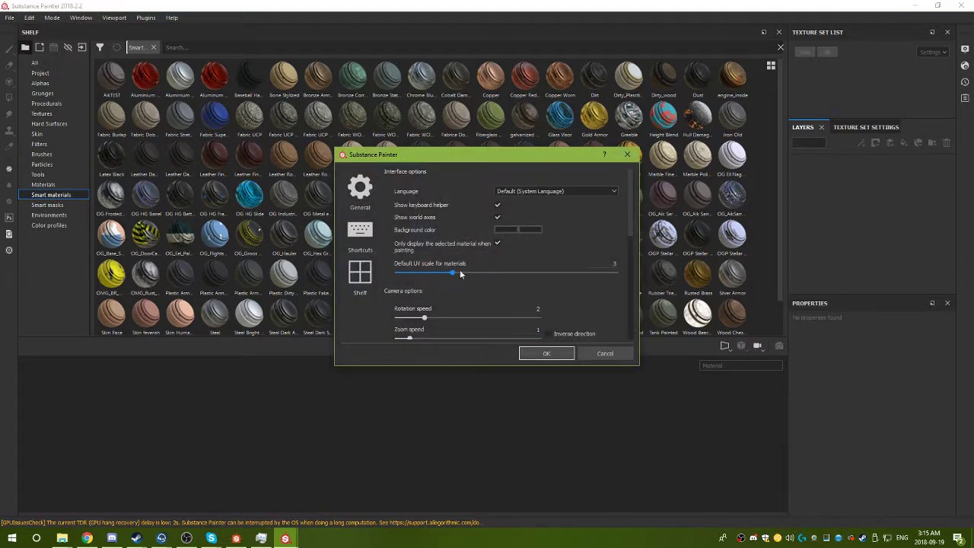
click(365, 274)
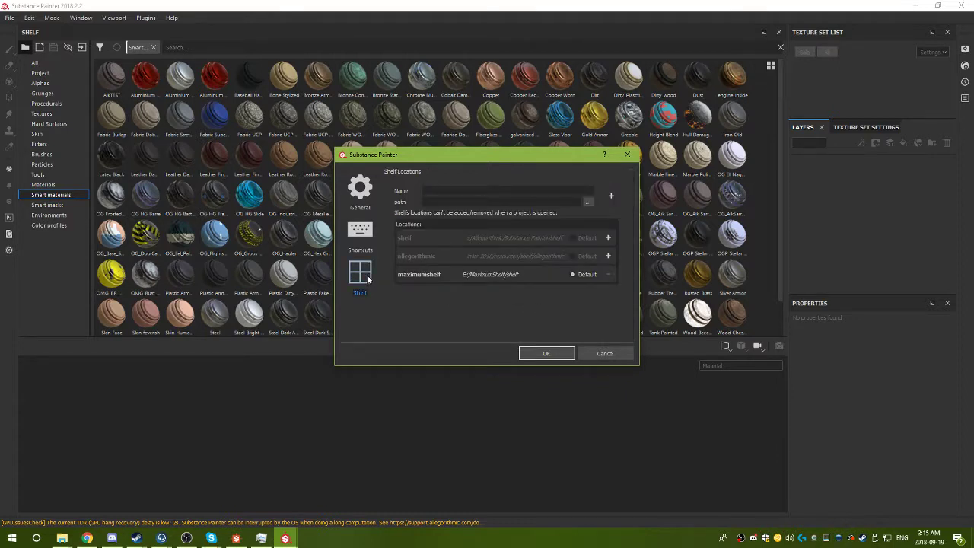
click(545, 353)
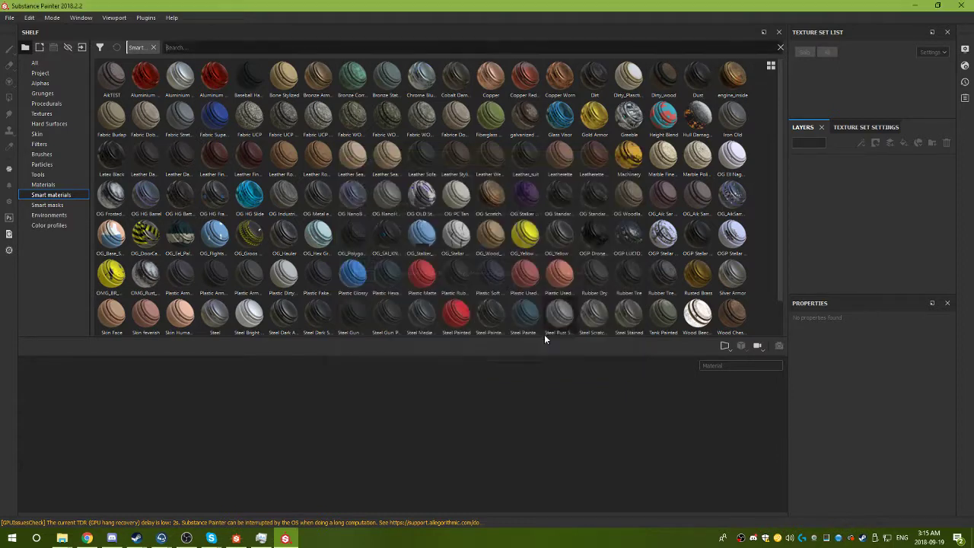
Inspect the NewTextures folder in File Explorer and return to Substance Painter.
click(60, 541)
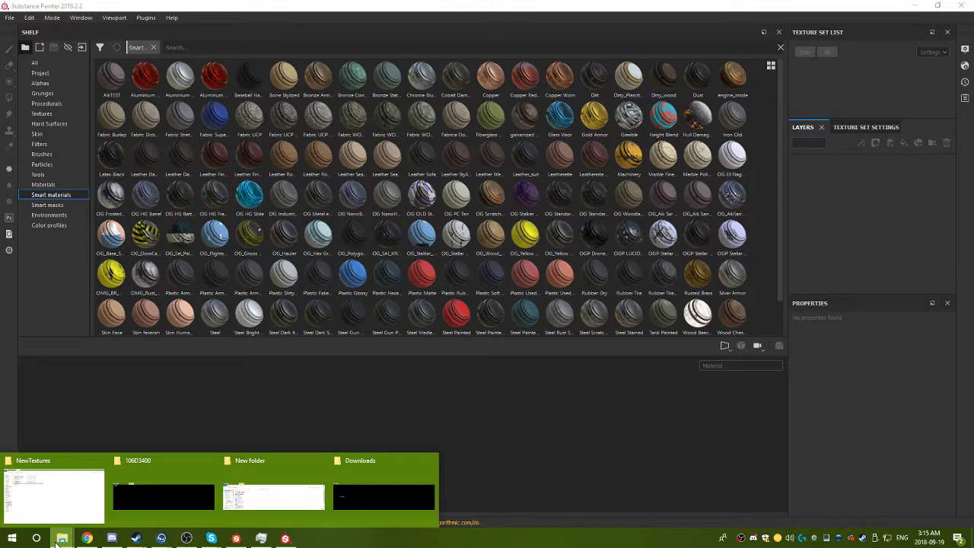
click(41, 512)
key(alt+Tab)
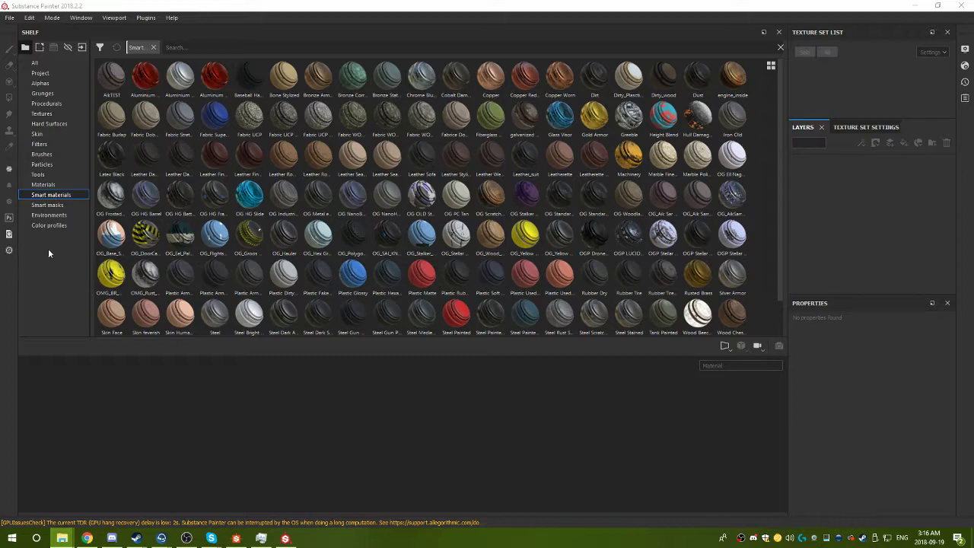
Compare the shelf's smart masks, smart materials and materials, and search the materials for "omg" again.
click(49, 206)
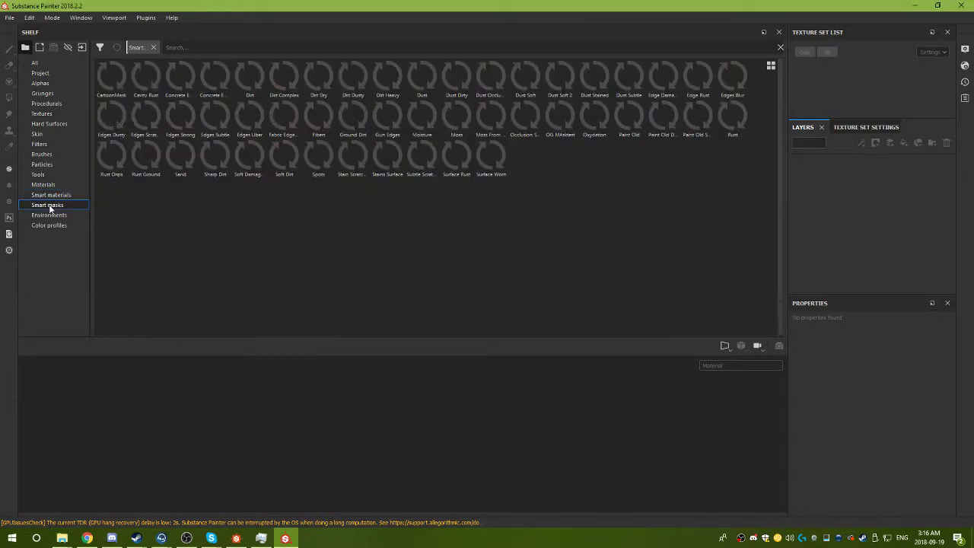
click(47, 195)
click(44, 185)
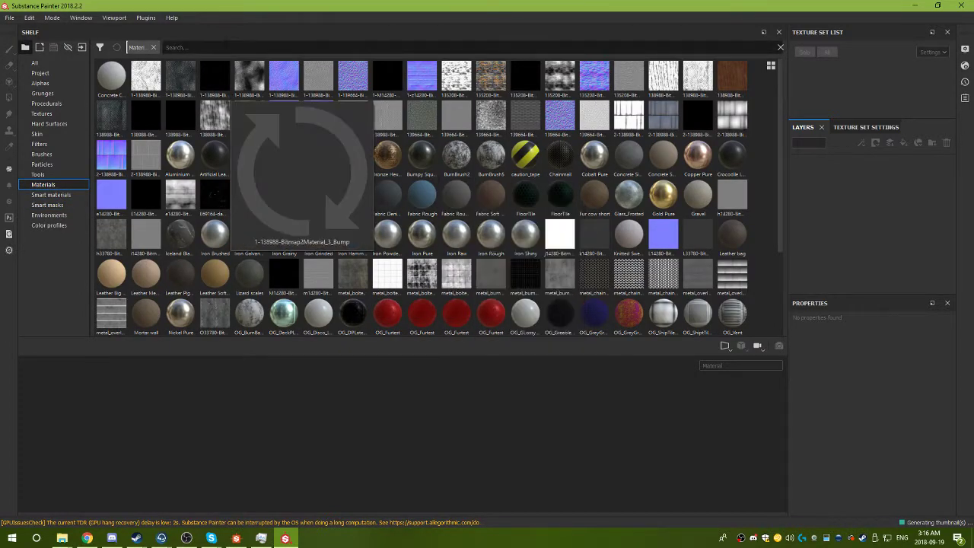
click(221, 47)
text(omg)
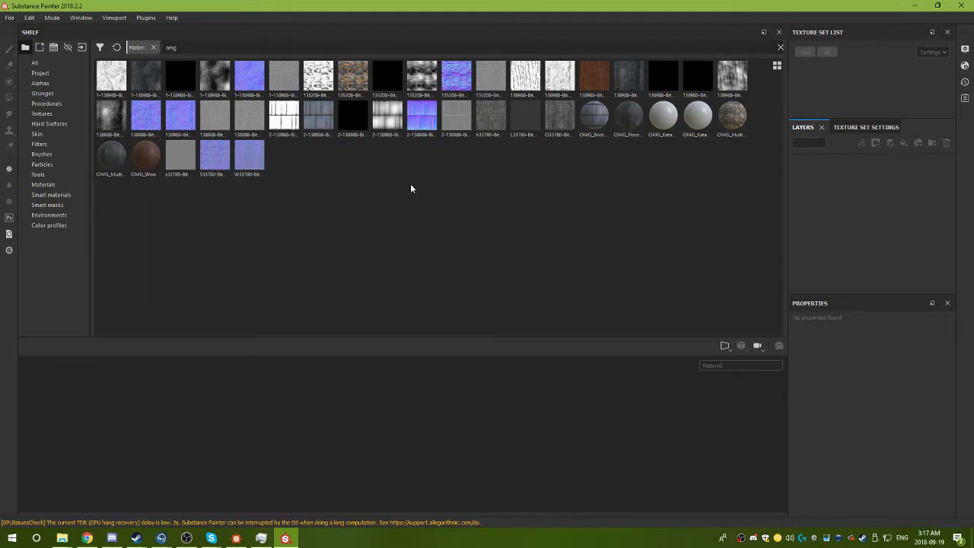
Remove the Materials filter and clear the search term to list all shelf assets.
click(153, 47)
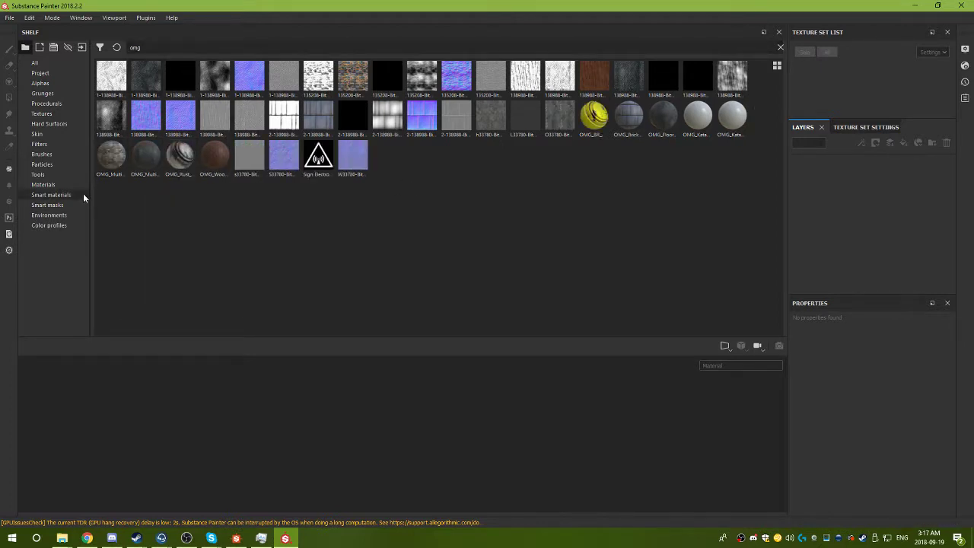
click(133, 47)
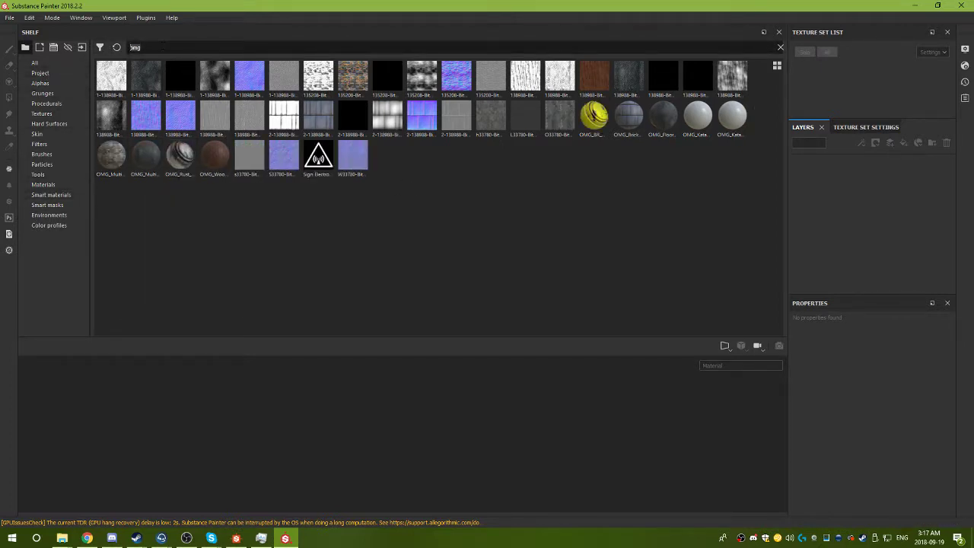
key(BackSpace)
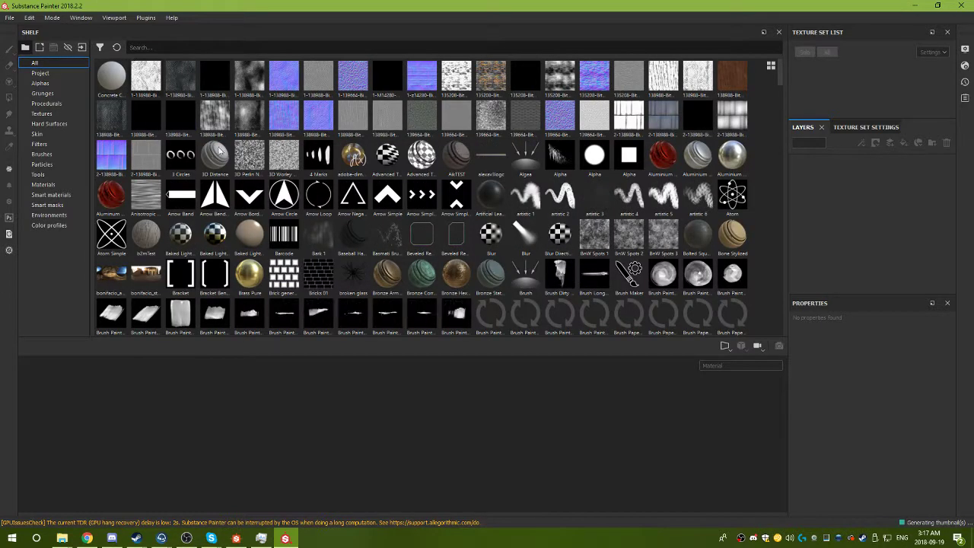
Display the shelf's smart materials without a search term and look through them for the katana substances.
click(49, 195)
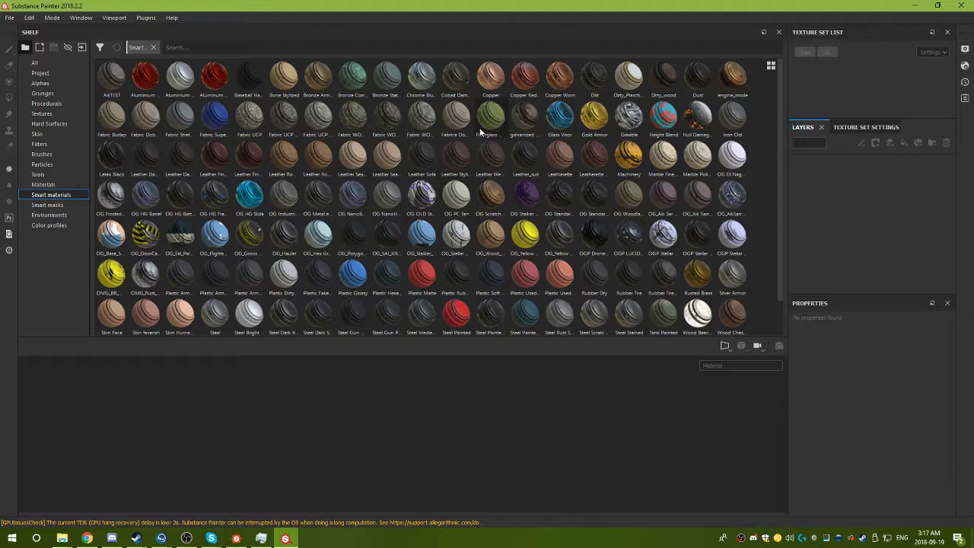
scroll(365, 120, down, 1)
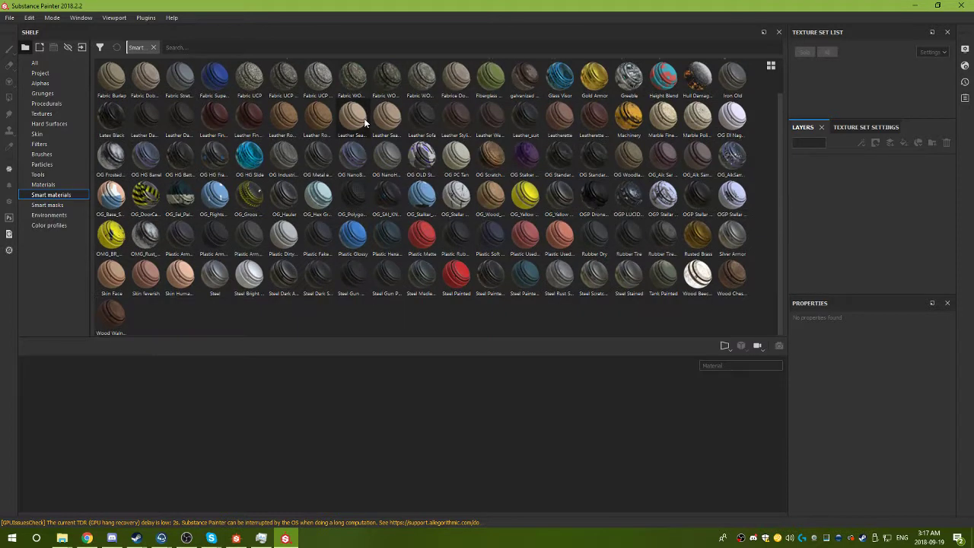
scroll(363, 118, up, 1)
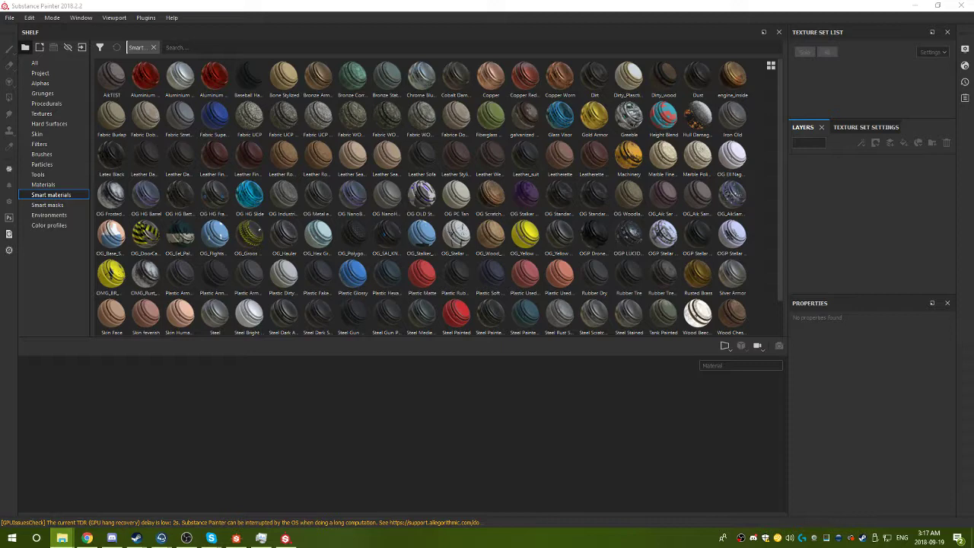
click(44, 195)
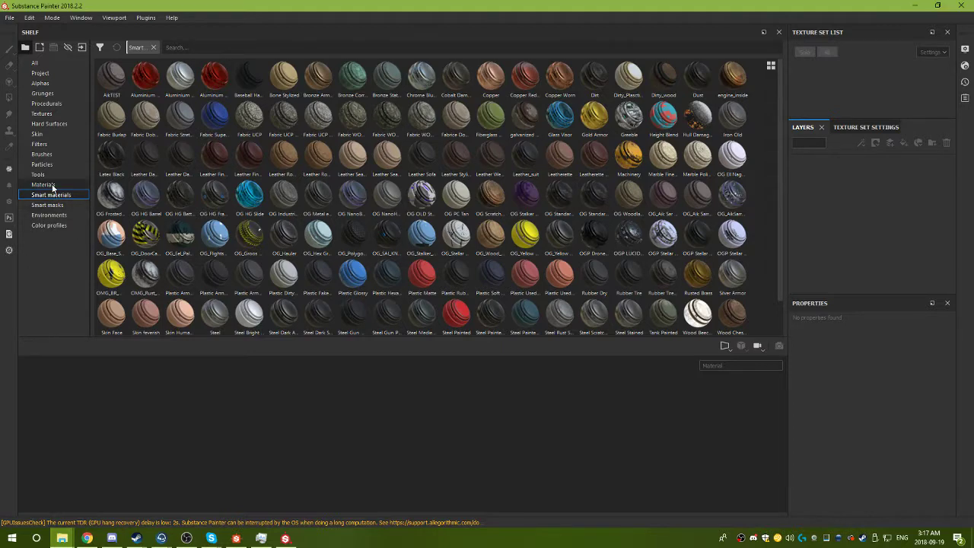
mouse_move(348, 218)
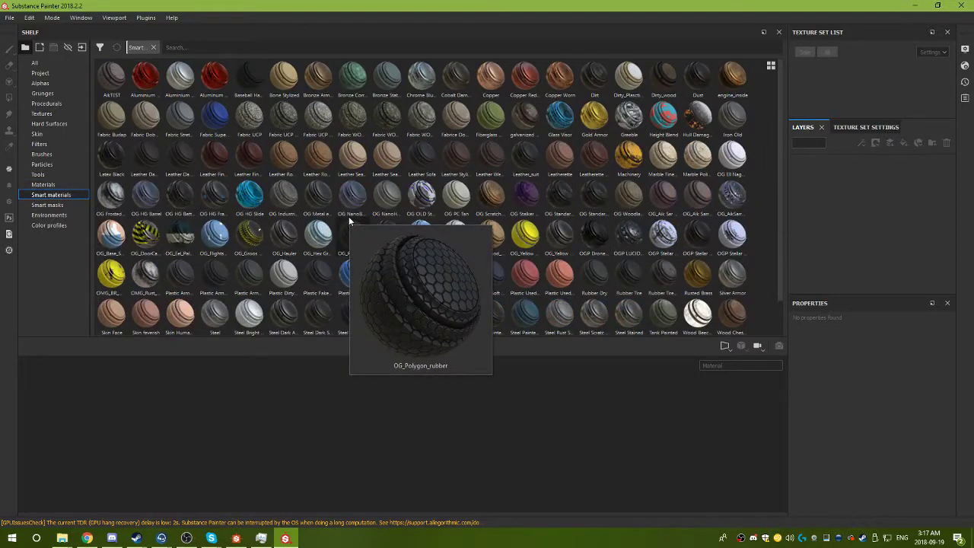
mouse_move(259, 293)
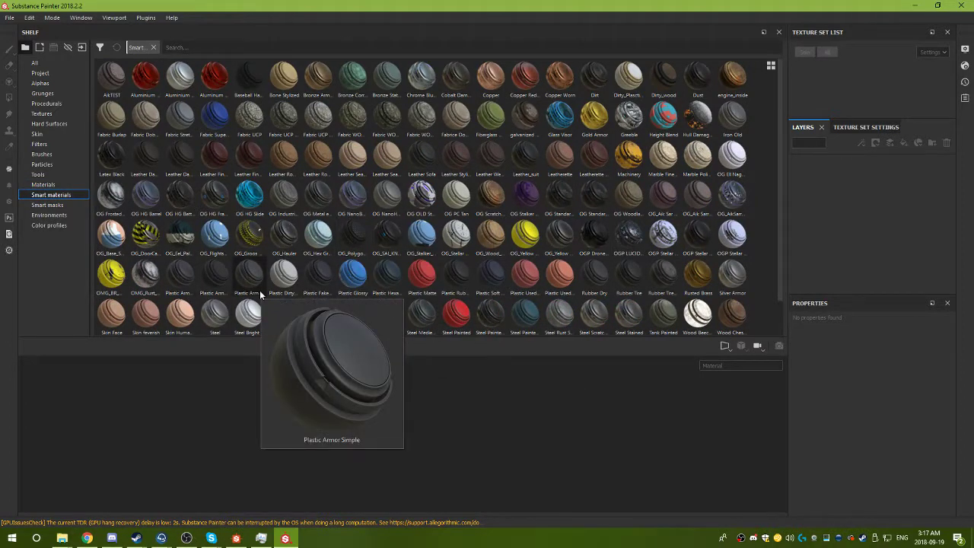
Search the smart materials for "omg" and clear the search term.
click(192, 48)
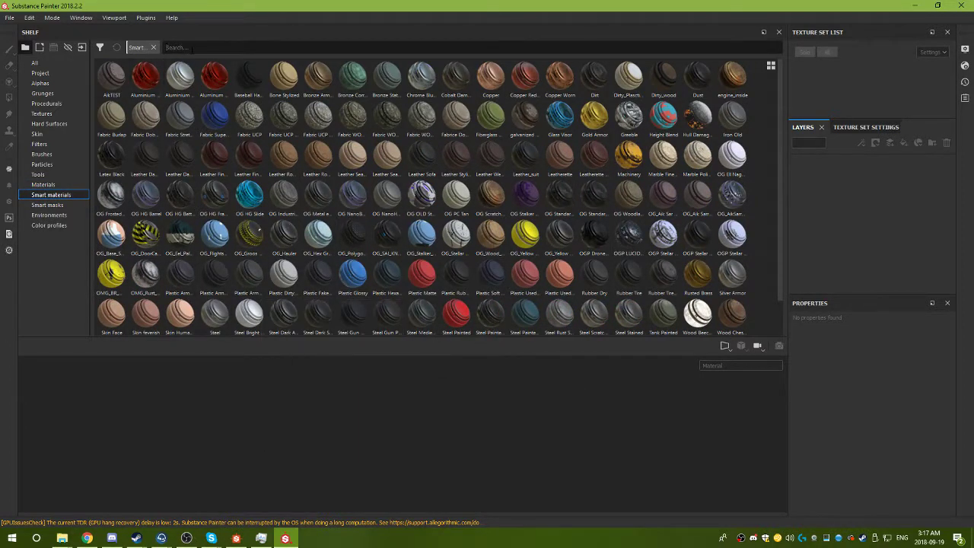
text(omg)
key(BackSpace)
key(BackSpace)
key(BackSpace)
Remove the Smart materials filter from the shelf and quit Substance Painter.
click(153, 47)
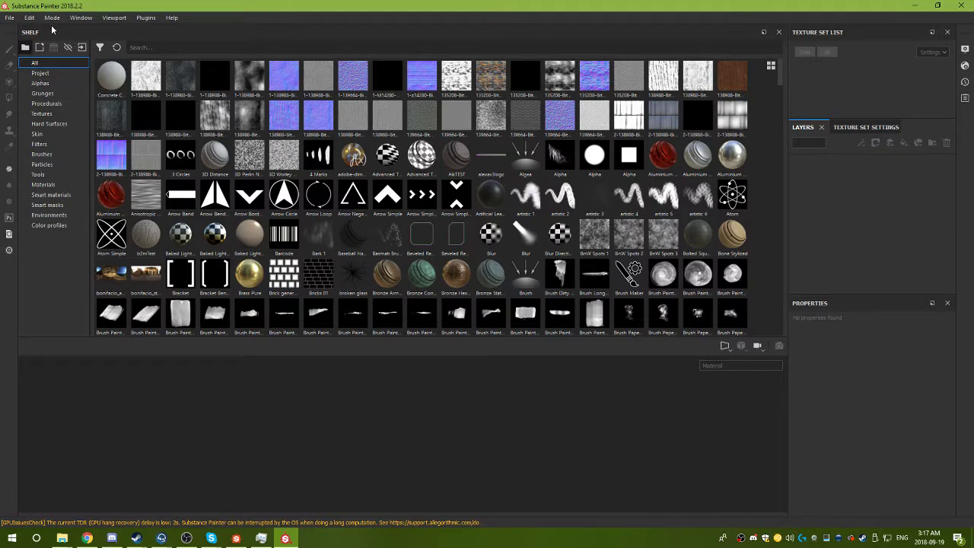
click(9, 17)
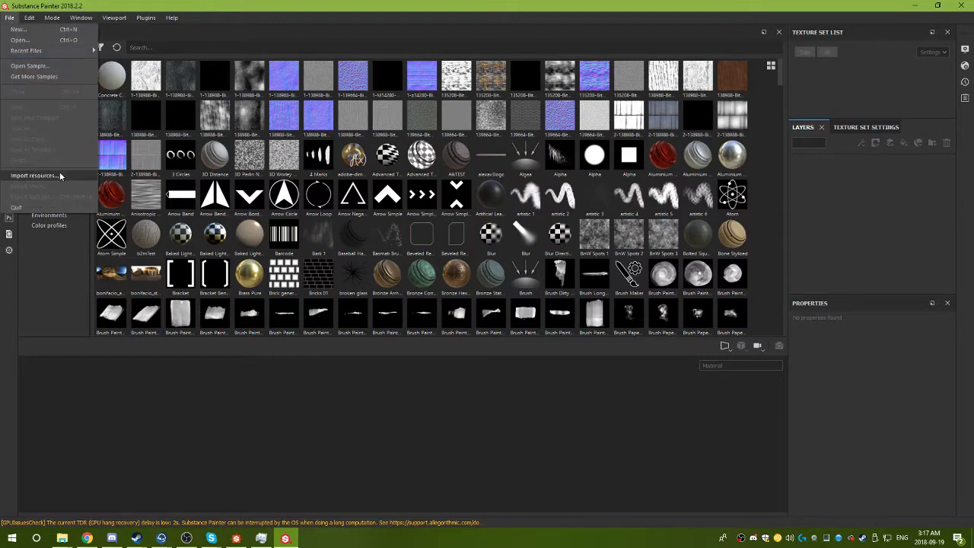
click(23, 207)
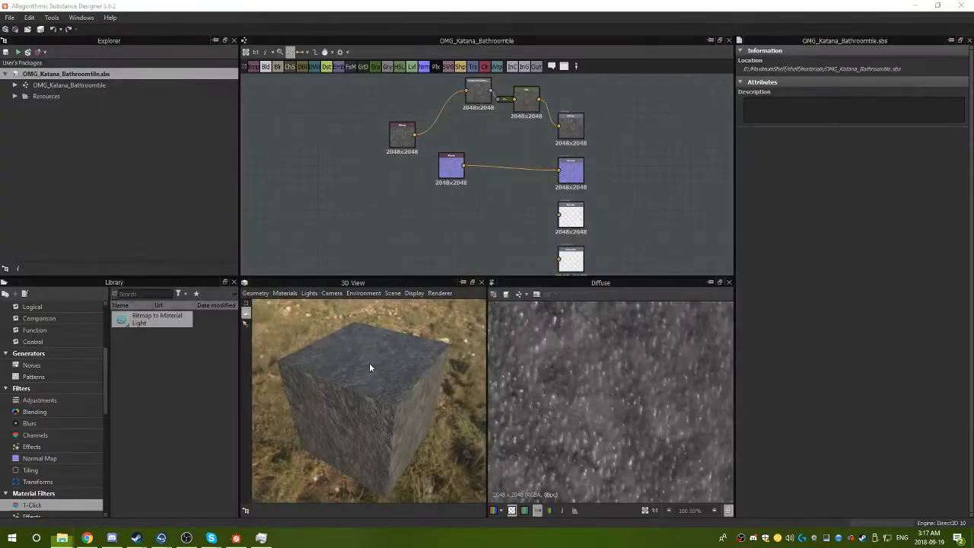
In Substance Designer, inspect the available commands and the outputs of the OMG_Katana_Bathroomtile graph.
click(78, 86)
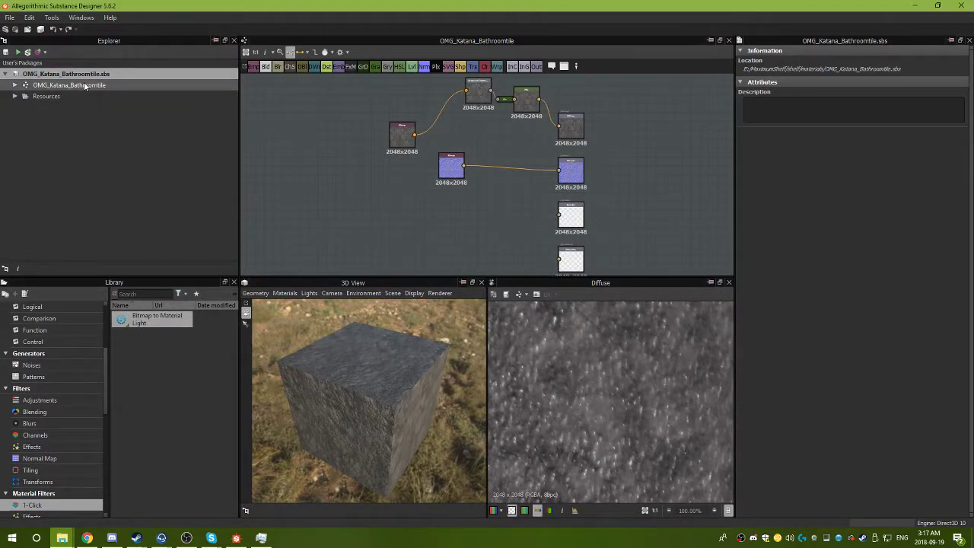
right_click(78, 84)
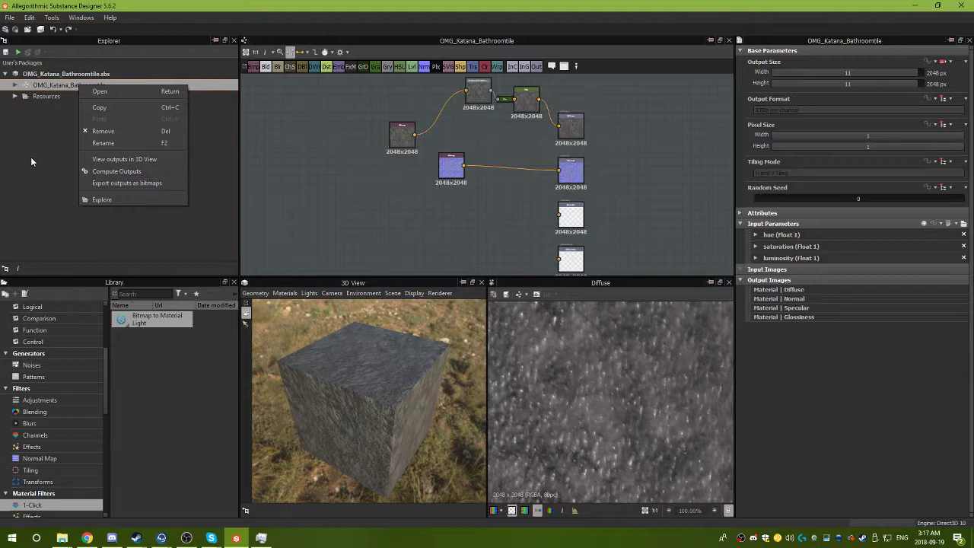
key(Escape)
click(16, 85)
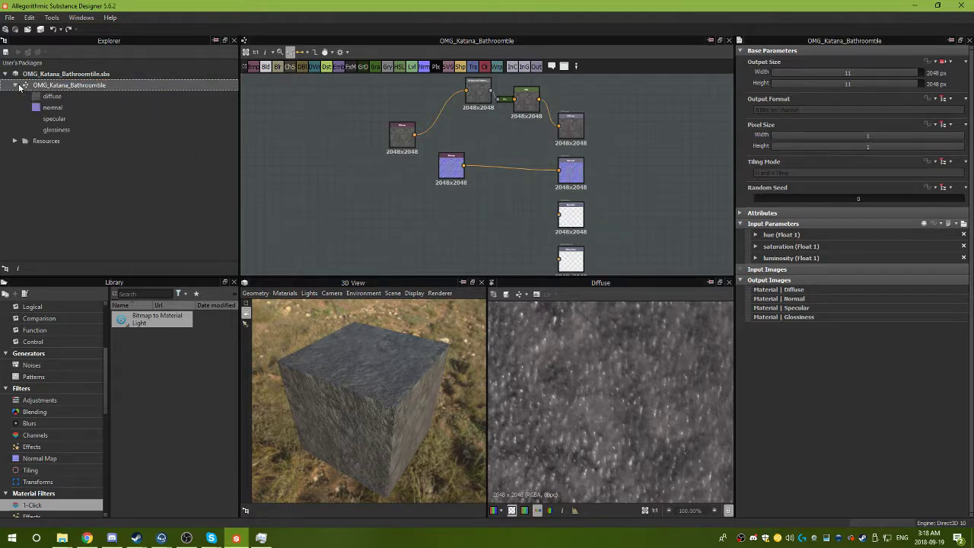
click(16, 85)
Check the OMG_Katana_Bathroomtile package's commands and its Save As file type and destination folder, and cancel without saving.
click(42, 73)
right_click(44, 73)
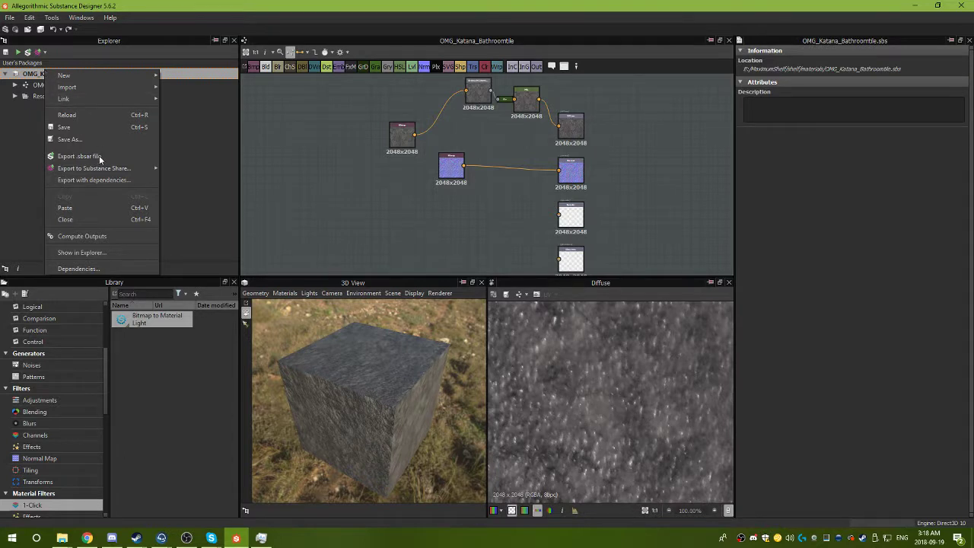
mouse_move(99, 169)
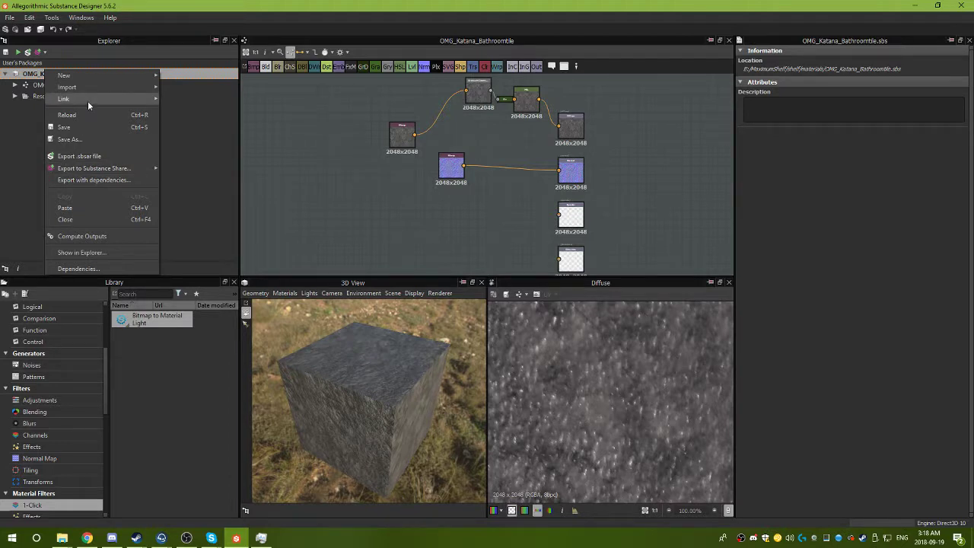
mouse_move(88, 101)
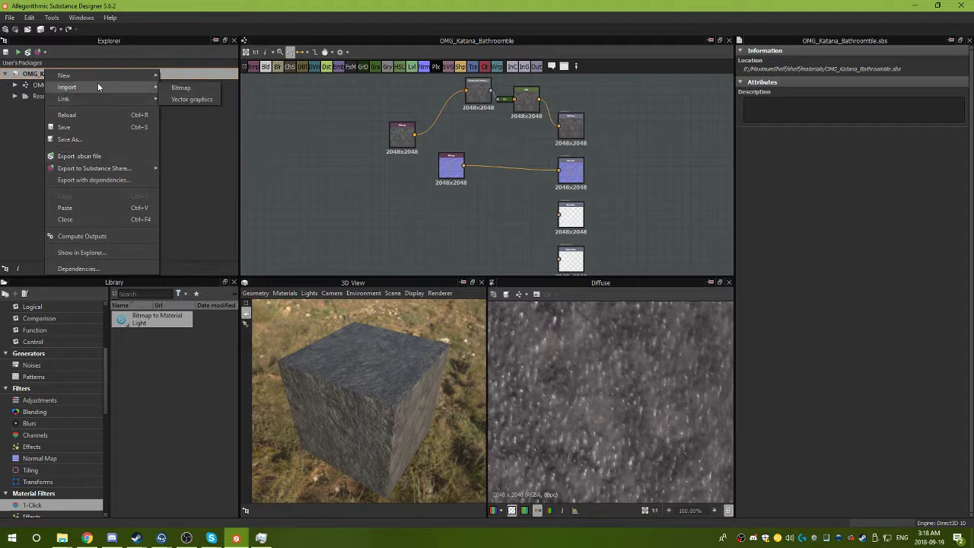
mouse_move(102, 76)
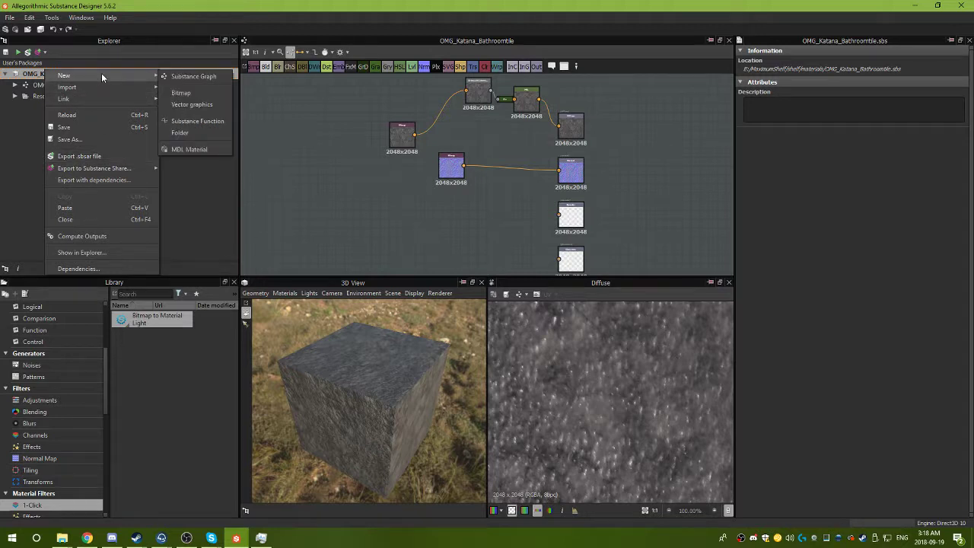
click(99, 141)
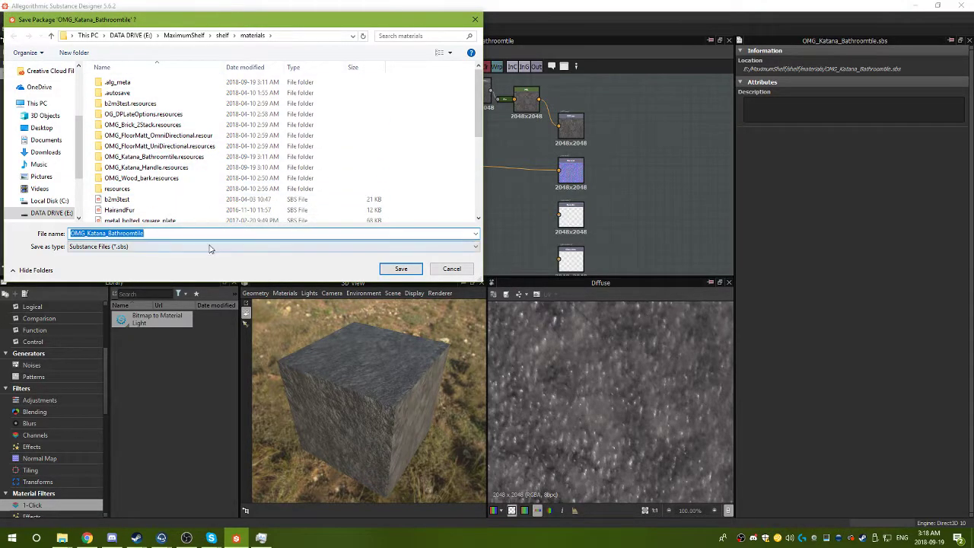
click(272, 246)
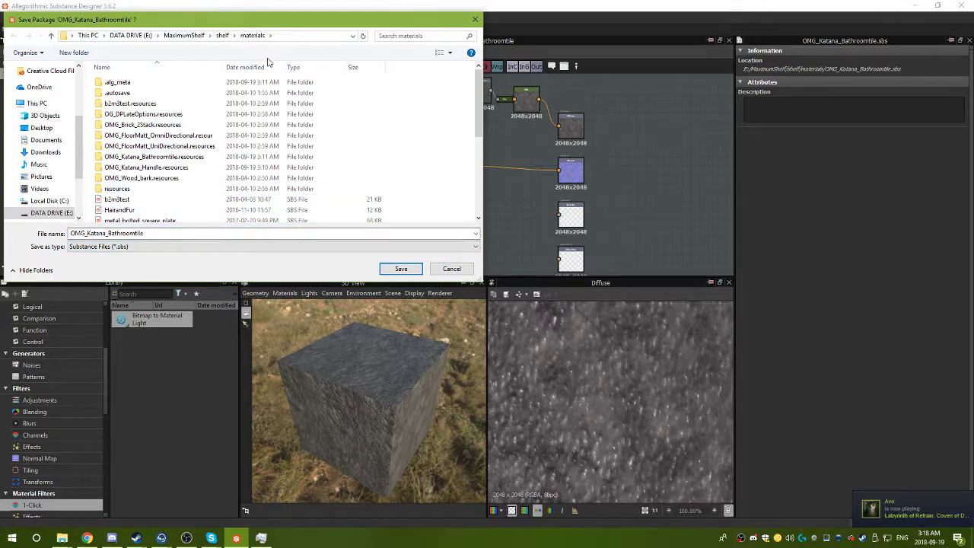
scroll(220, 95, down, 3)
scroll(213, 114, down, 3)
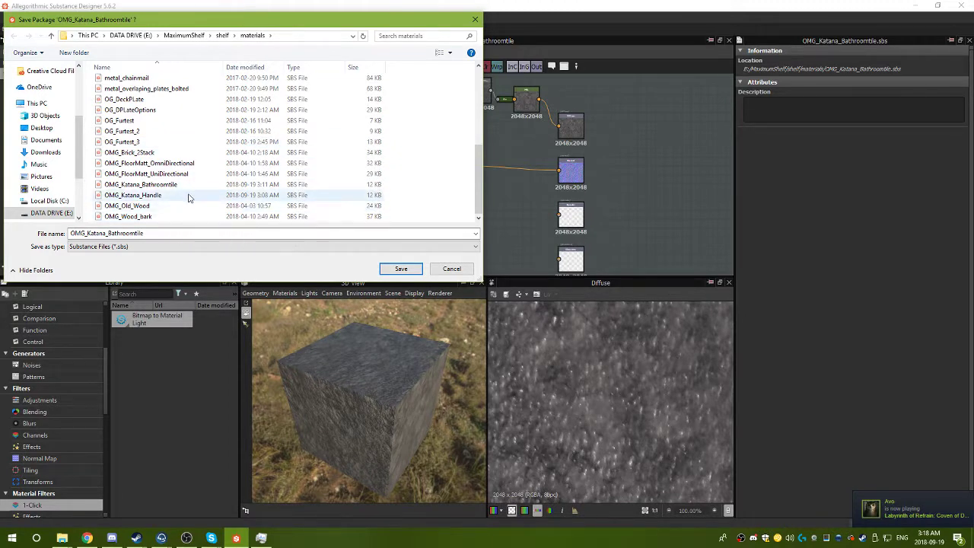
scroll(190, 202, up, 10)
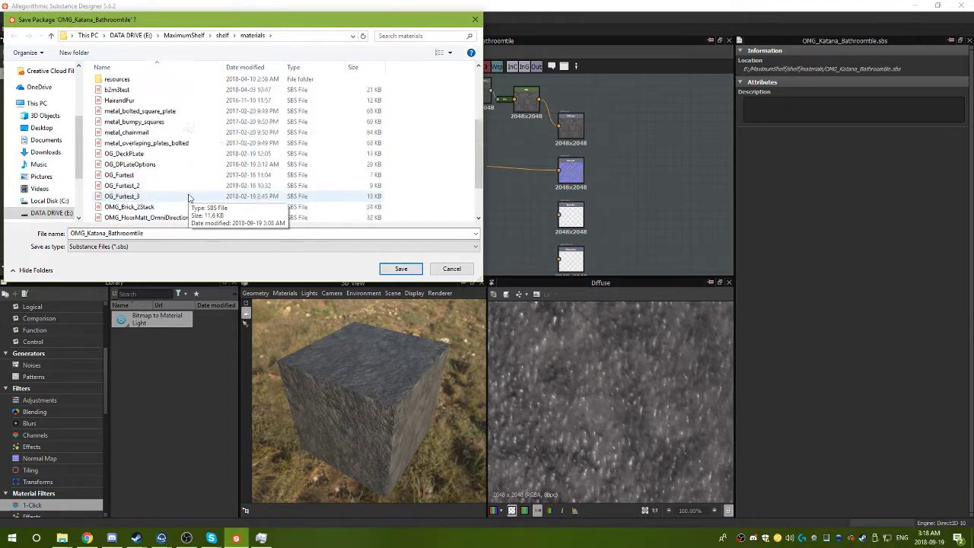
click(449, 269)
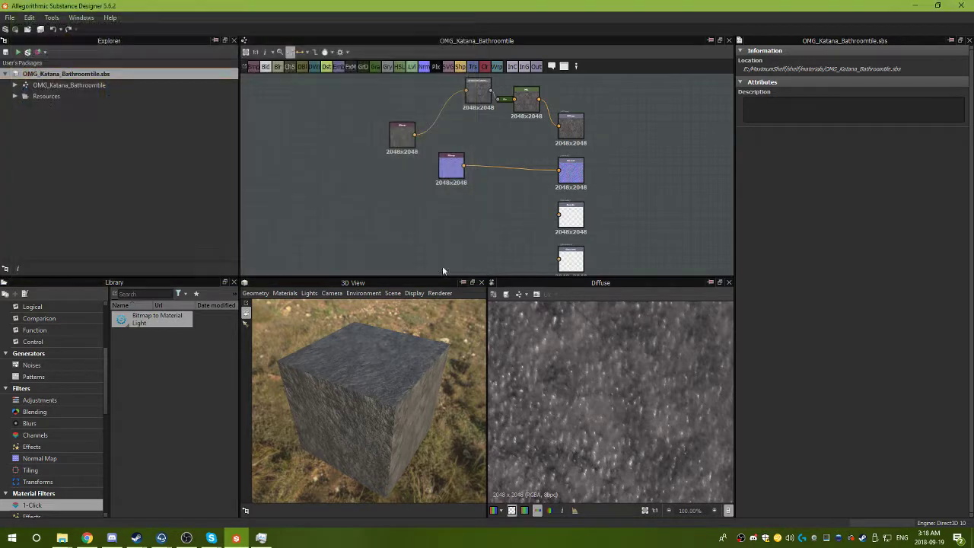
Check the OMG_Katana_Bathroomtile graph's commands again and compute the outputs of its package.
click(69, 85)
right_click(67, 88)
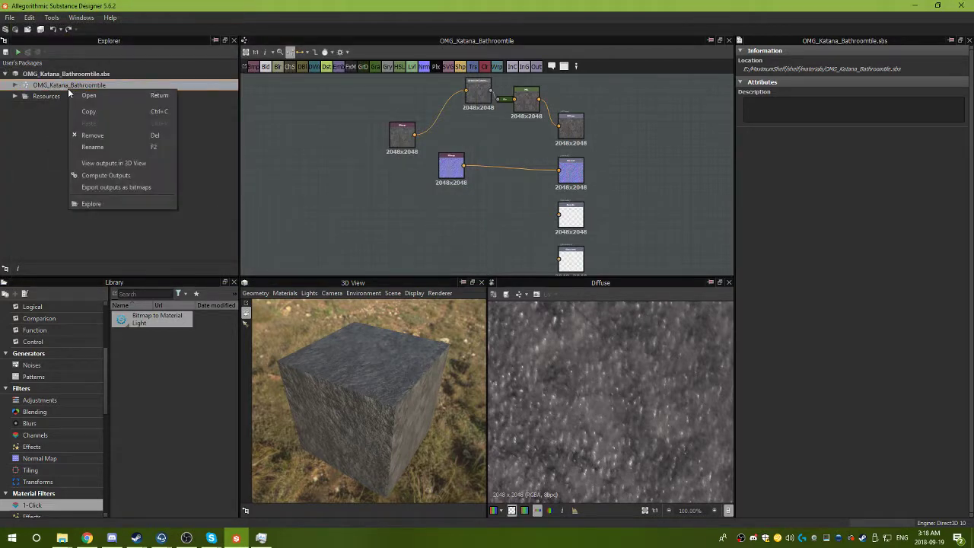
click(134, 238)
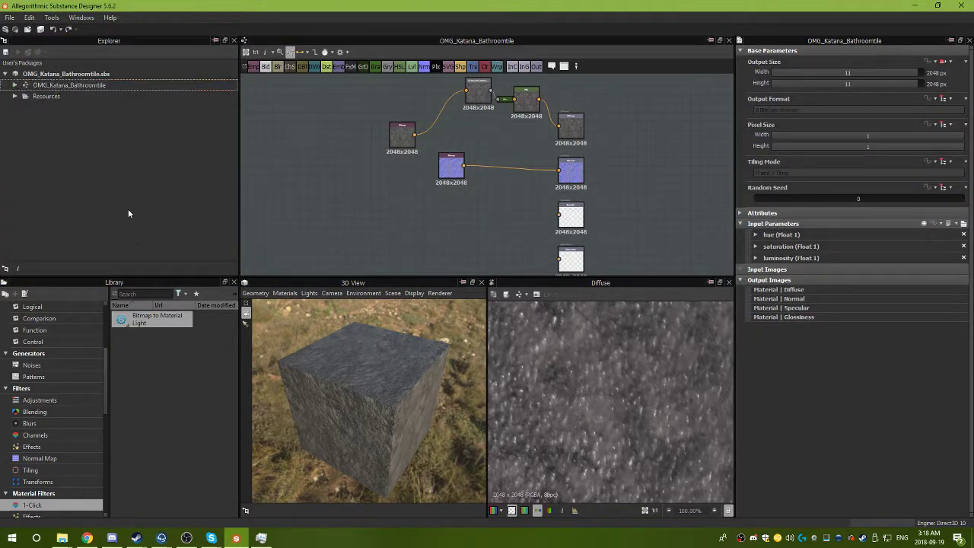
right_click(55, 90)
click(61, 74)
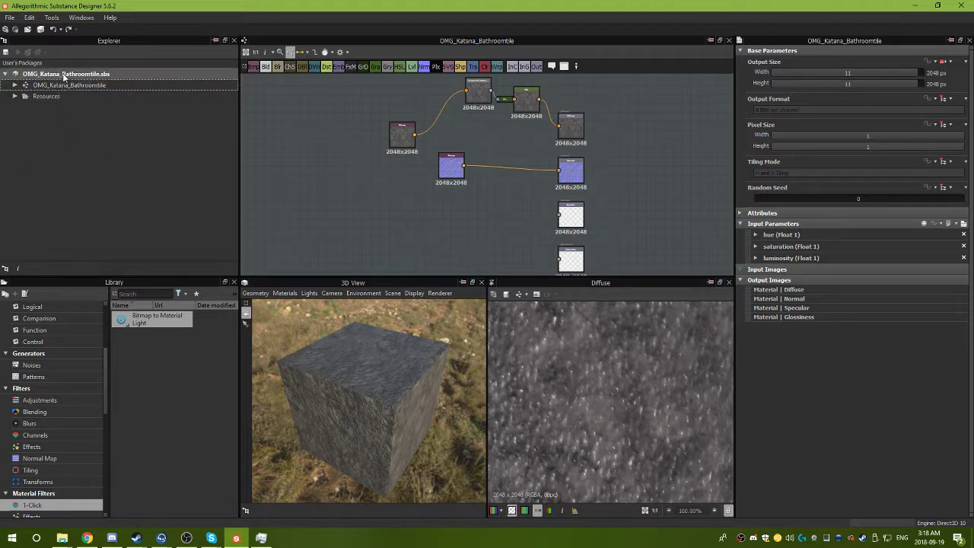
right_click(65, 74)
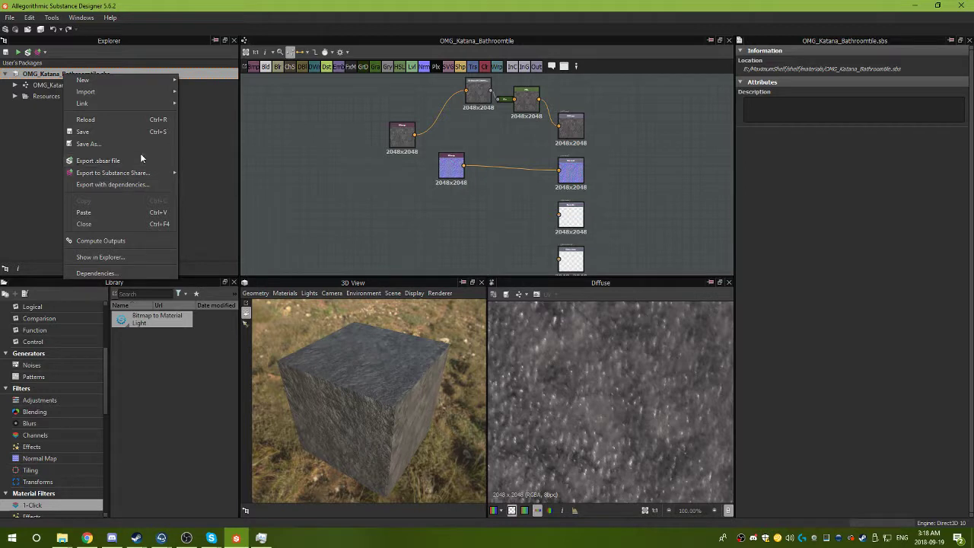
click(89, 241)
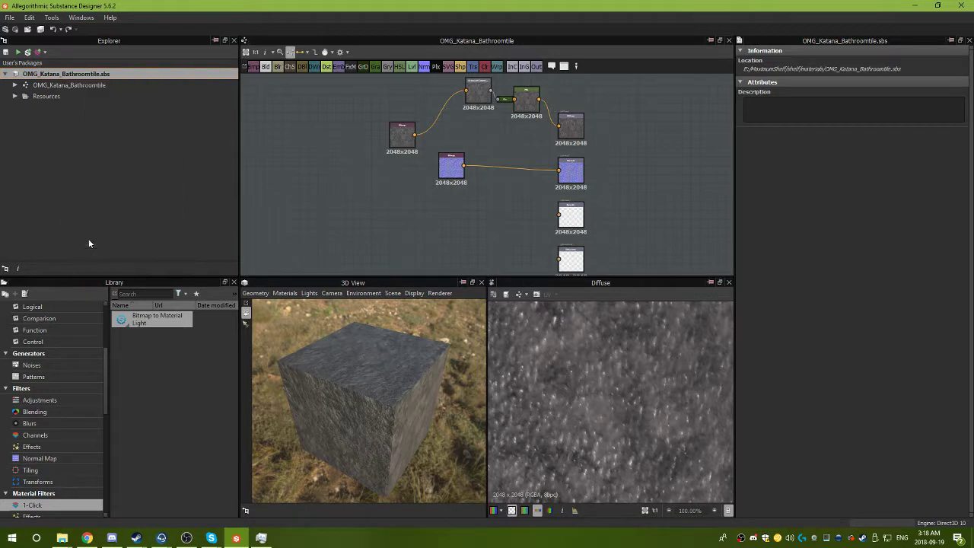
Check the .sbsar export of the OMG_Katana_Bathroomtile package and the existing archives in the materials folder, and cancel the export.
right_click(73, 74)
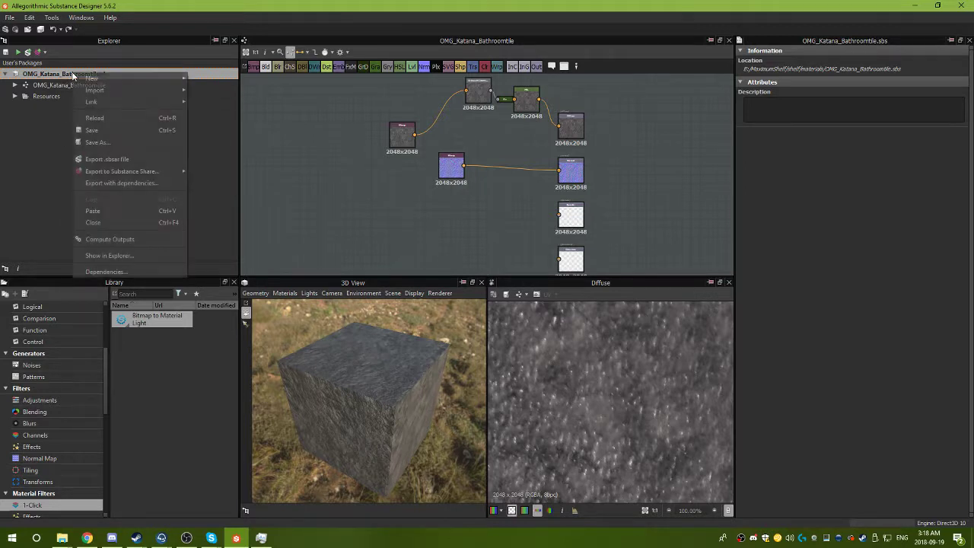
click(105, 160)
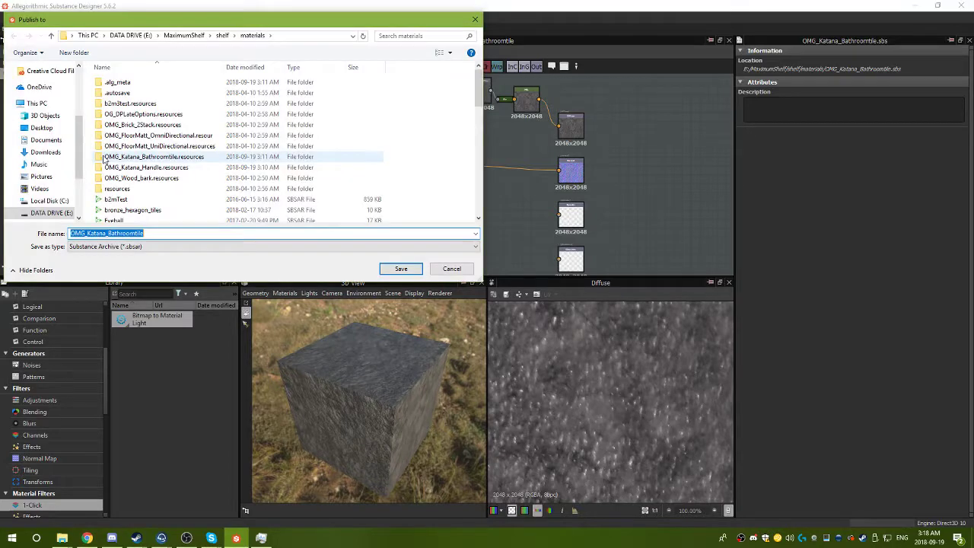
scroll(202, 168, down, 5)
scroll(202, 168, up, 5)
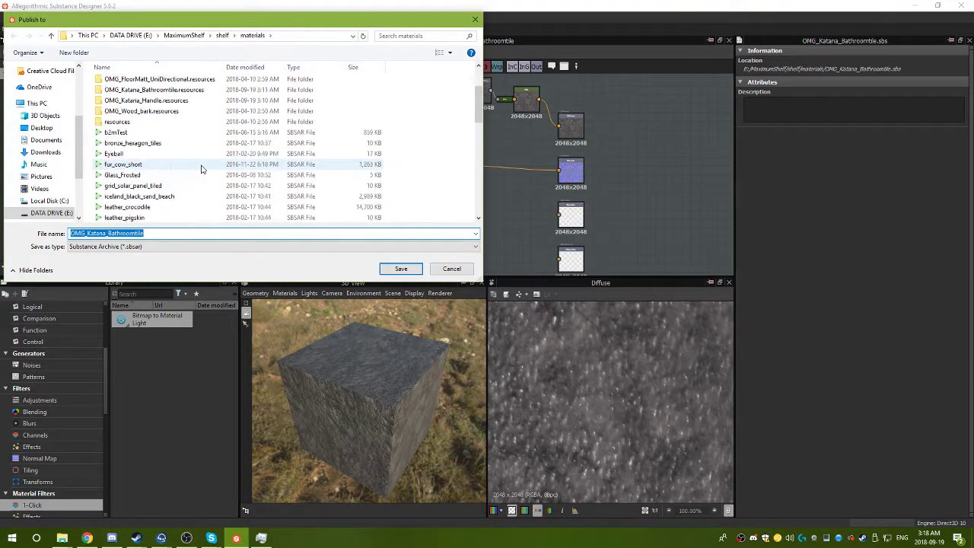
click(452, 269)
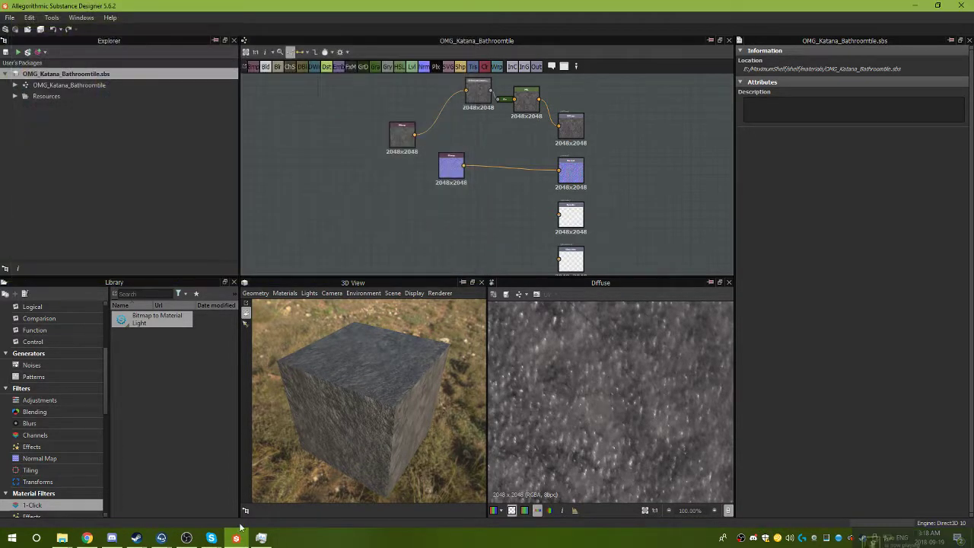
Relaunch Substance Painter 2018, continue past the GPU troubleshooting notice and dismiss the welcome window.
right_click(138, 539)
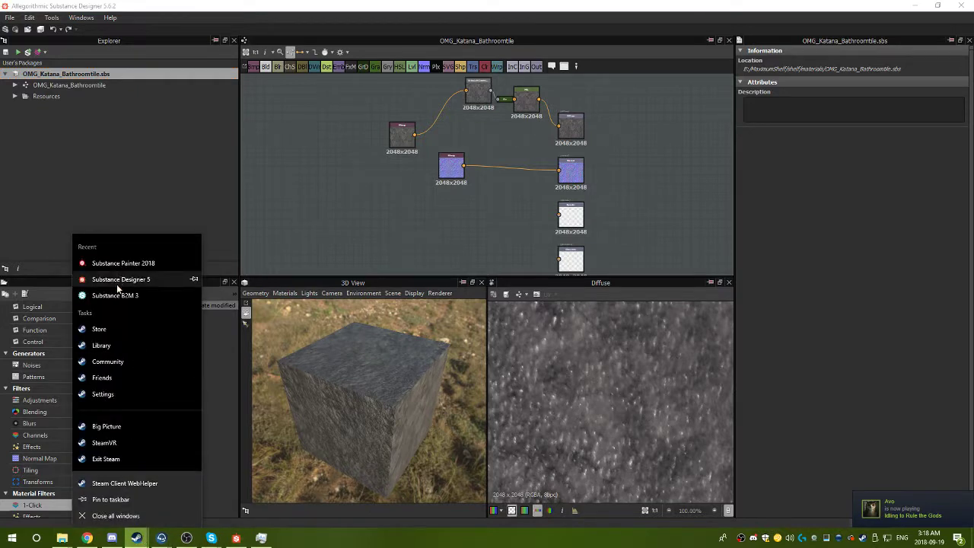
click(121, 263)
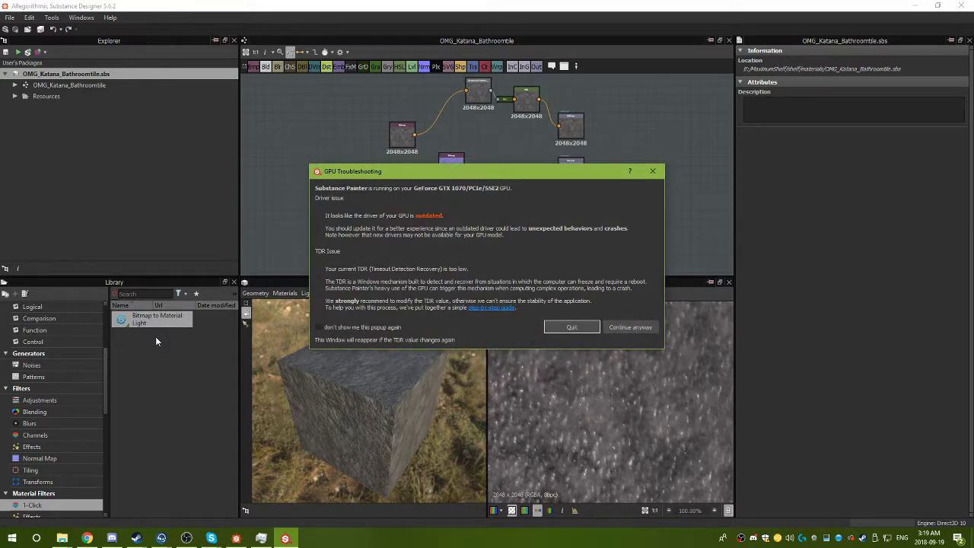
click(632, 328)
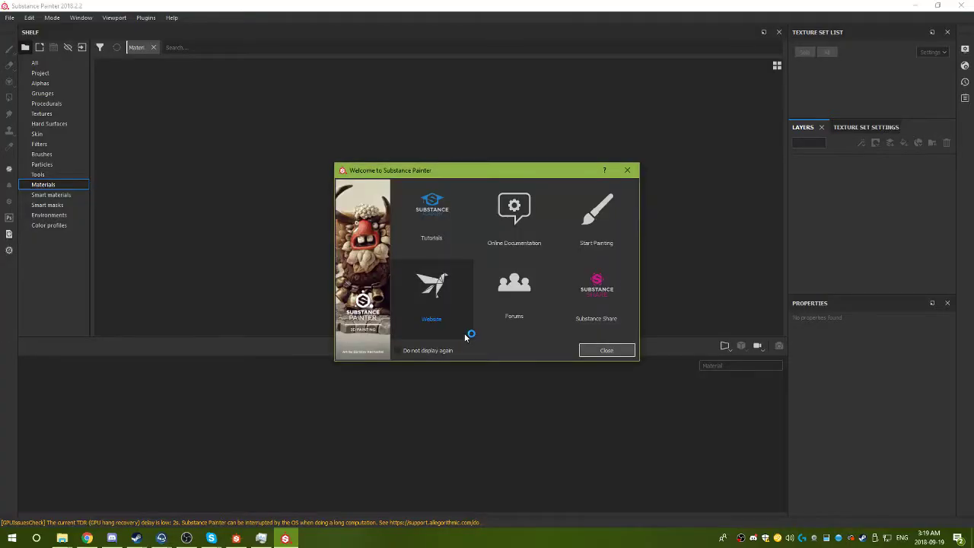
click(615, 348)
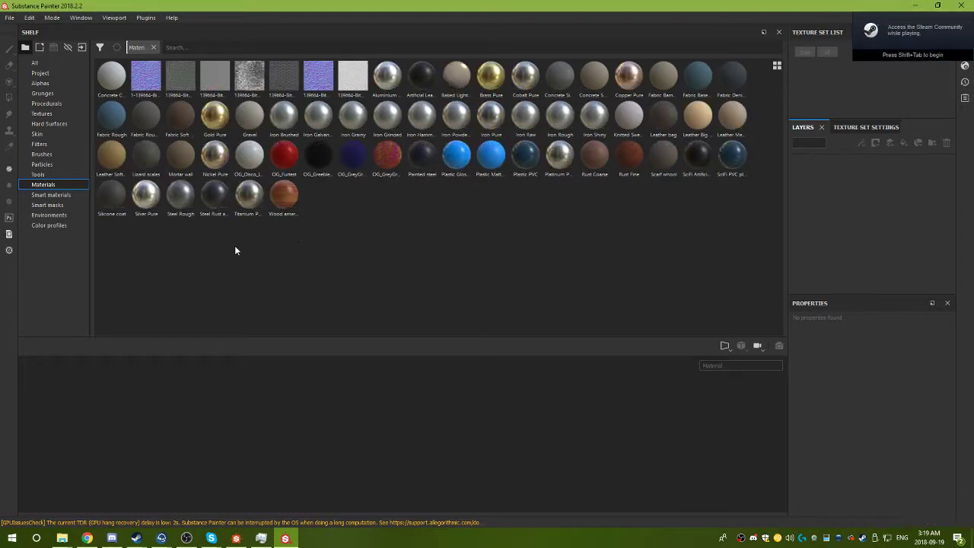
Look through the shelf's smart materials and materials for the two OMG_Katana substances.
click(47, 196)
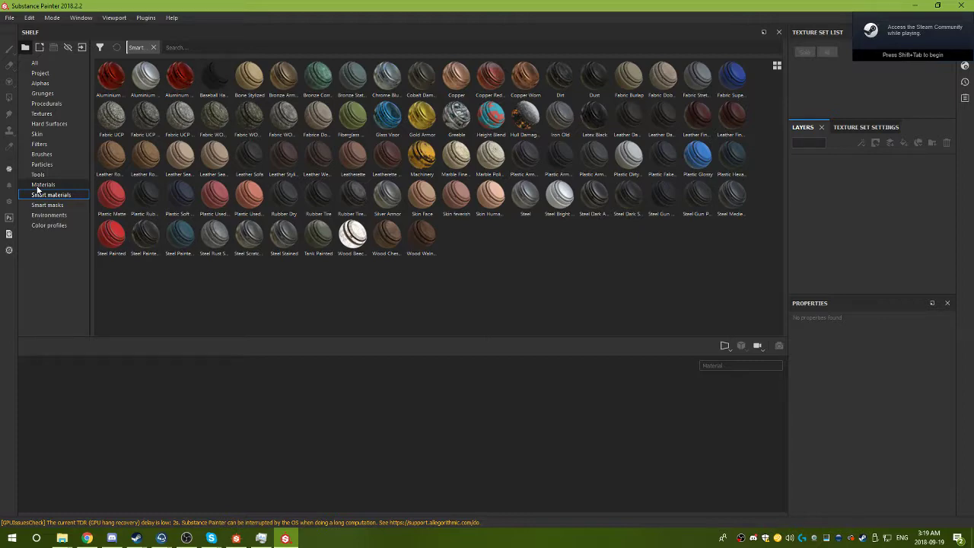
click(38, 187)
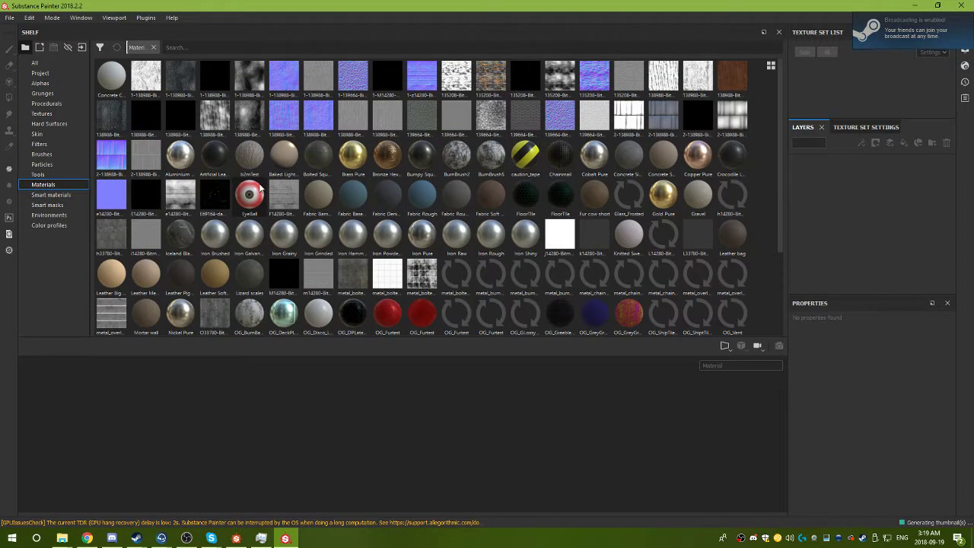
scroll(261, 188, down, 3)
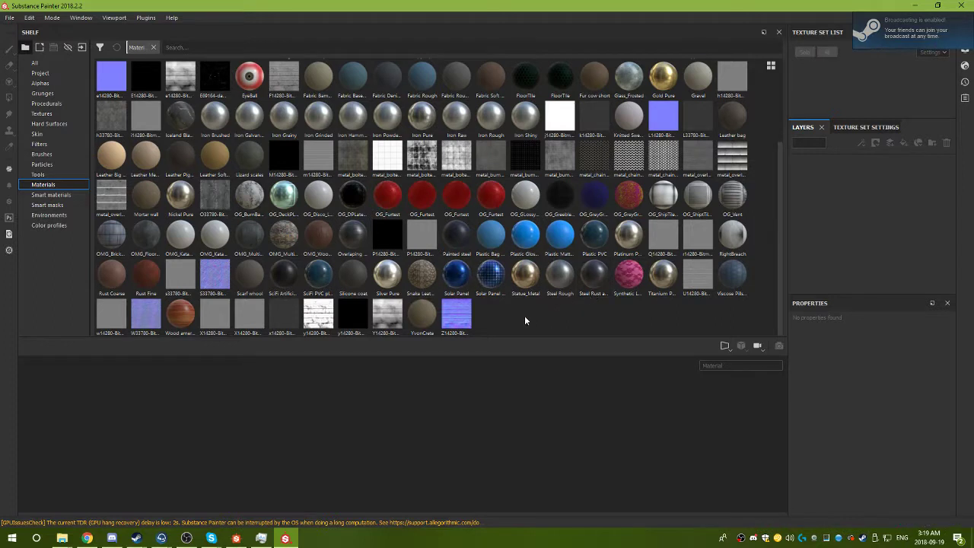
scroll(525, 320, up, 3)
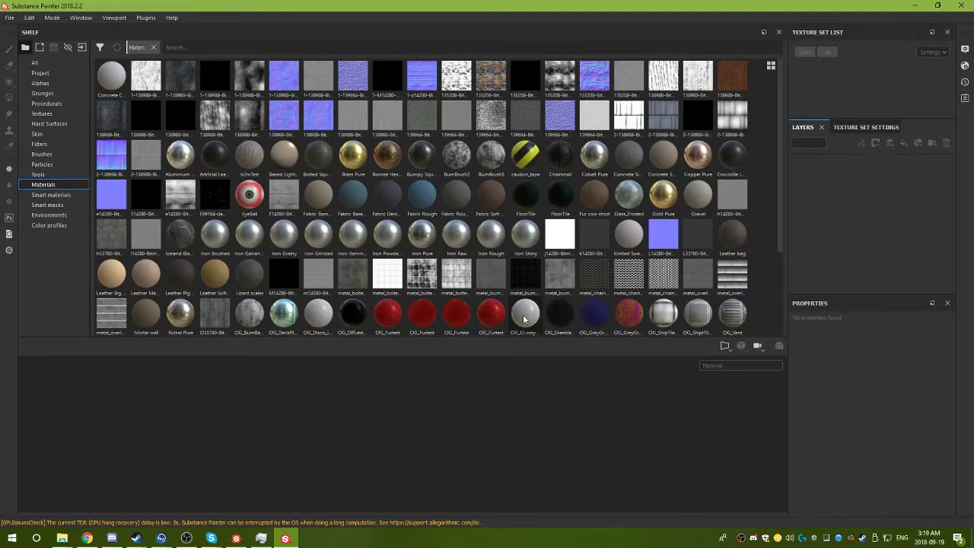
scroll(484, 287, down, 3)
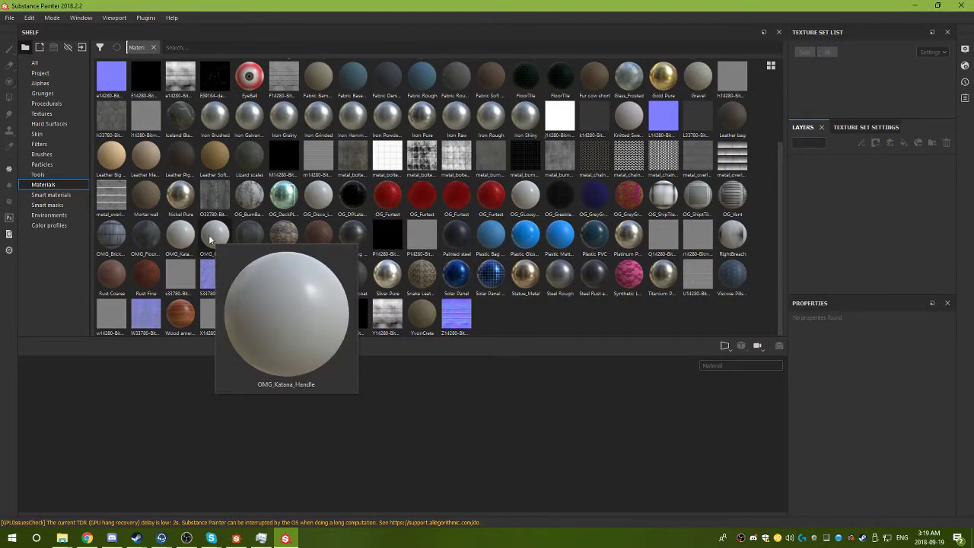
mouse_move(173, 245)
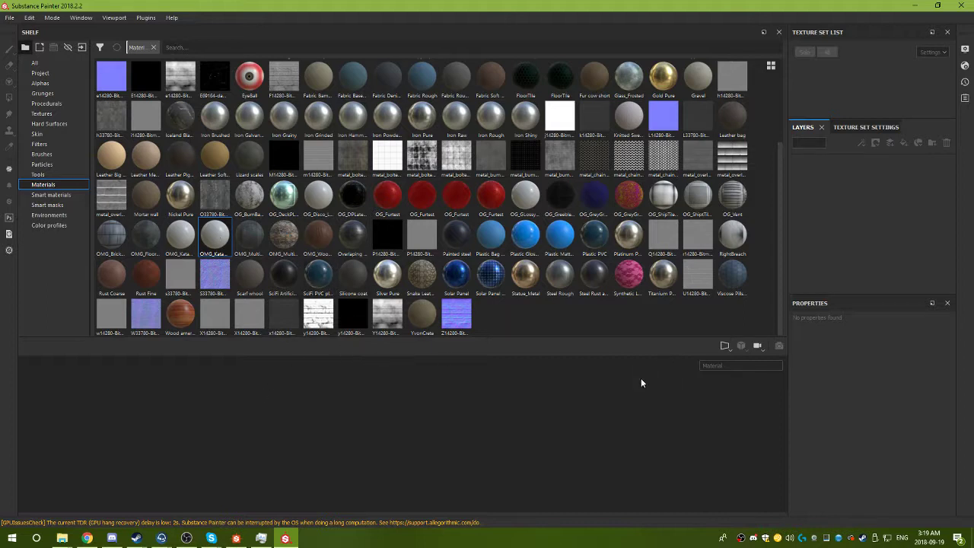
Shrink the shelf to enlarge the viewport and reopen the recent Katana project, with the whole sword in view.
drag(641, 383, 487, 150)
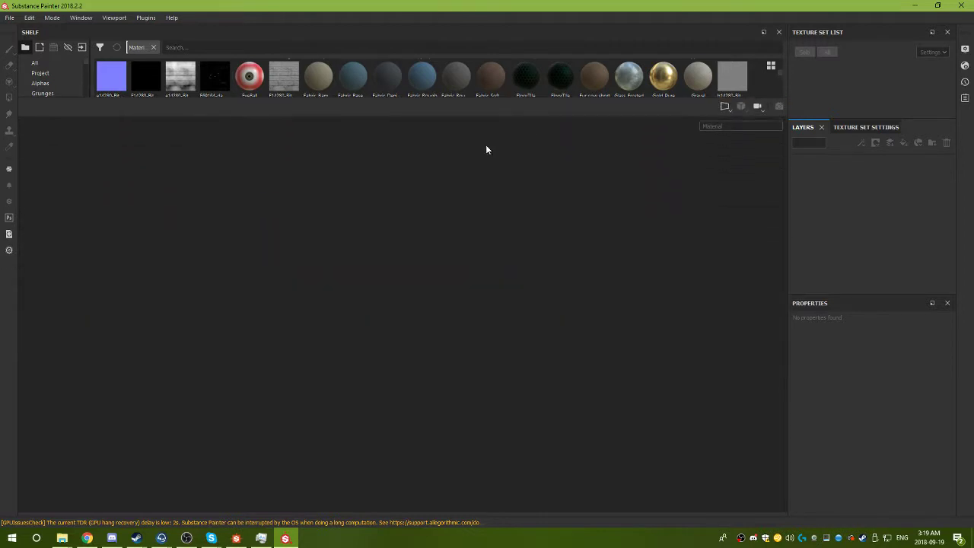
click(9, 18)
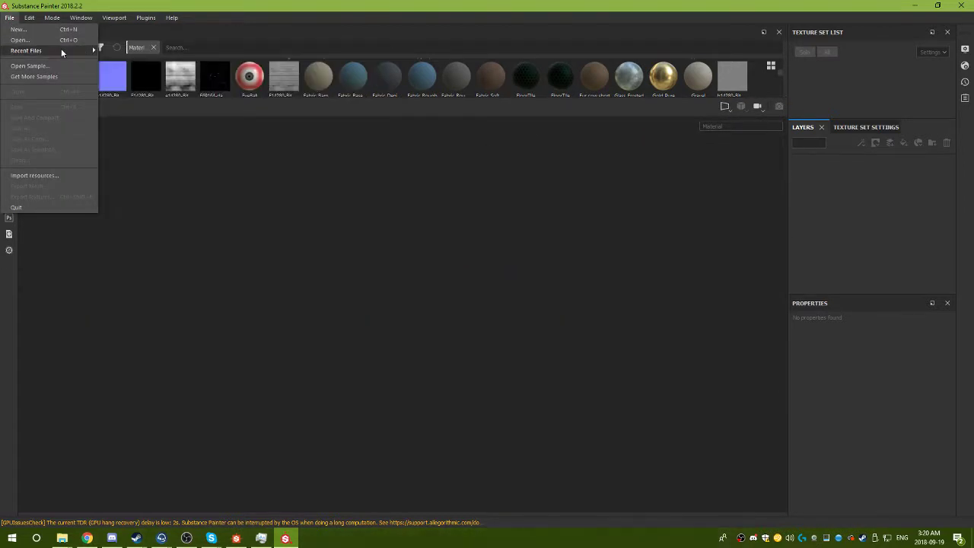
mouse_move(79, 50)
click(135, 50)
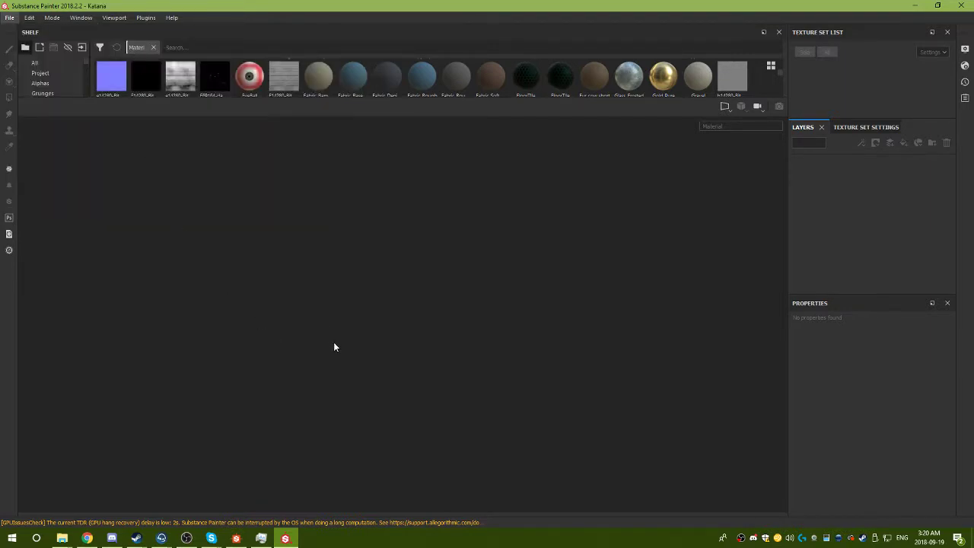
mouse_move(429, 398)
alt+right_down()
mouse_move(314, 394)
mouse_move(443, 388)
alt+right_up()
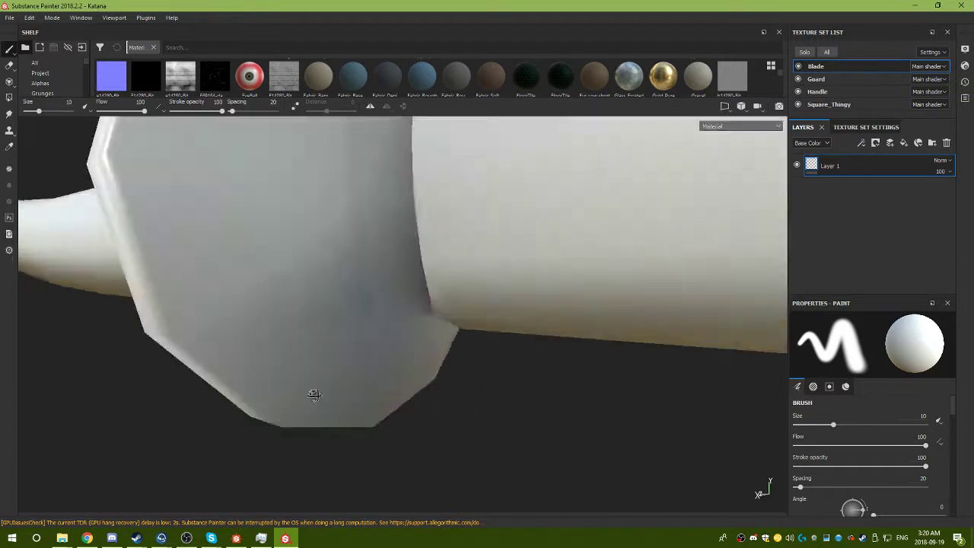
mouse_move(444, 388)
alt+mouse_down()
mouse_move(309, 379)
mouse_move(257, 358)
mouse_move(567, 386)
mouse_move(404, 358)
mouse_move(357, 330)
mouse_move(522, 396)
mouse_move(303, 345)
mouse_move(363, 333)
mouse_move(423, 389)
mouse_move(437, 371)
mouse_move(398, 333)
mouse_move(385, 377)
alt+mouse_up()
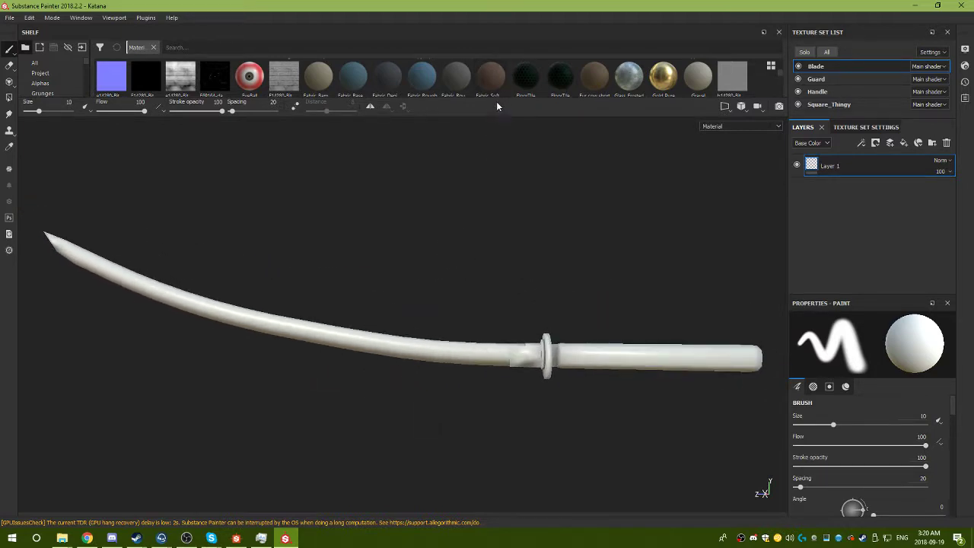
Enlarge the shelf and apply the Steel smart material to the katana's blade.
drag(499, 97, 482, 287)
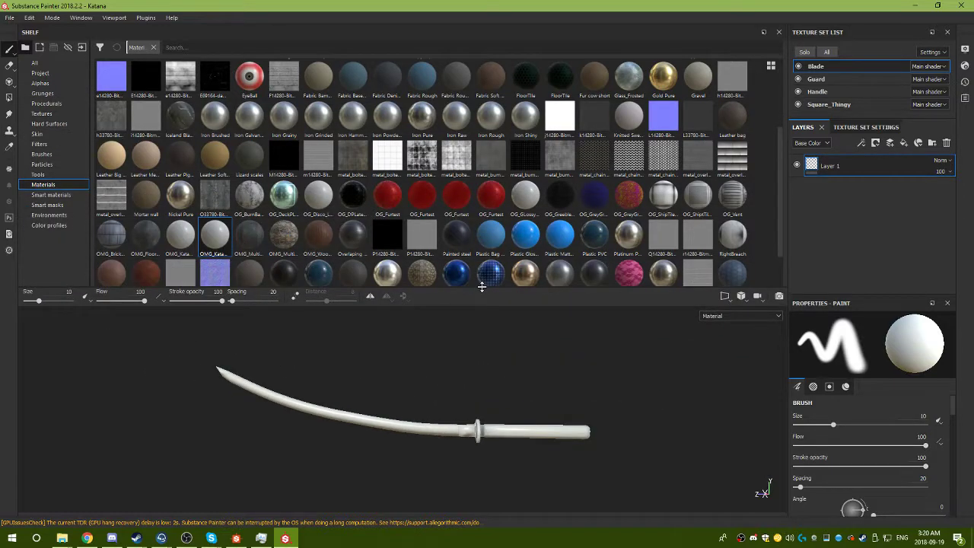
scroll(496, 258, down, 1)
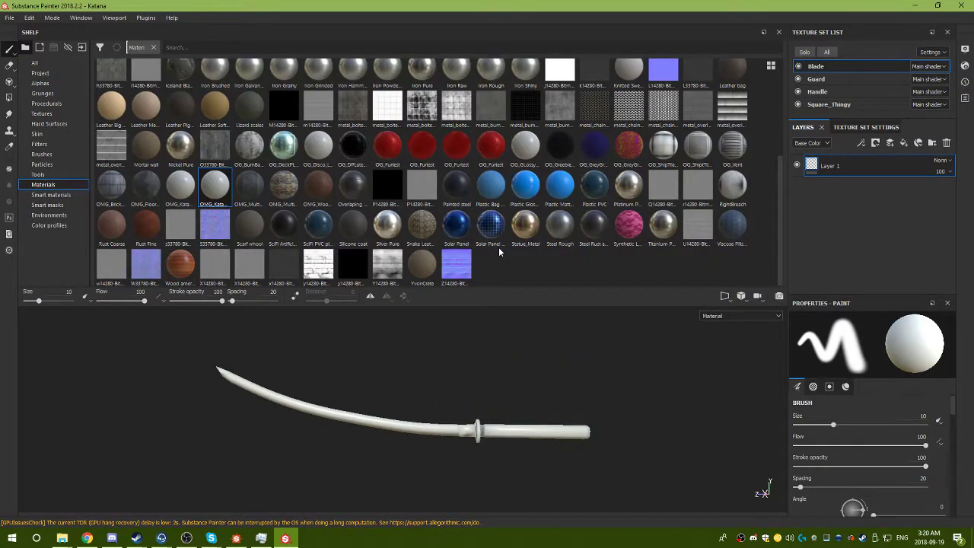
scroll(499, 247, up, 4)
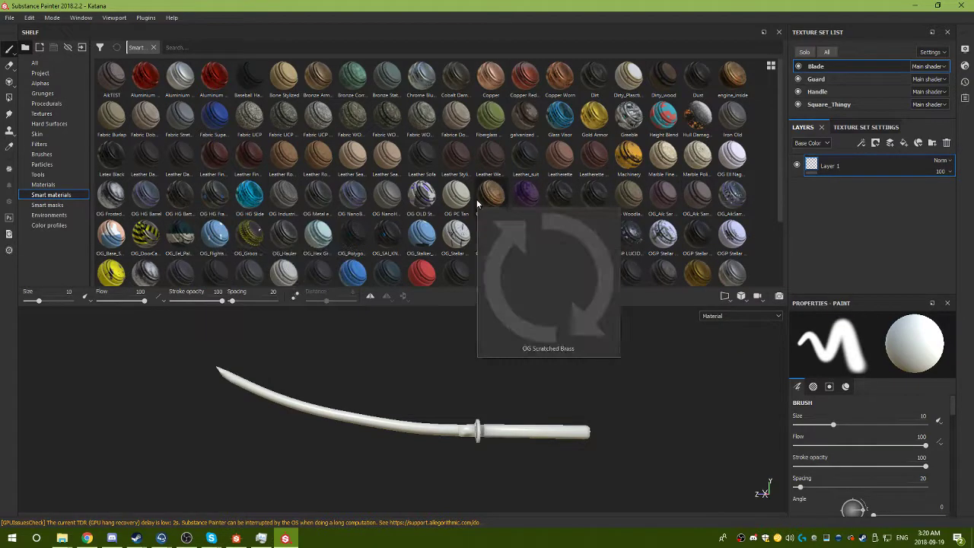
scroll(567, 215, down, 2)
scroll(540, 261, up, 2)
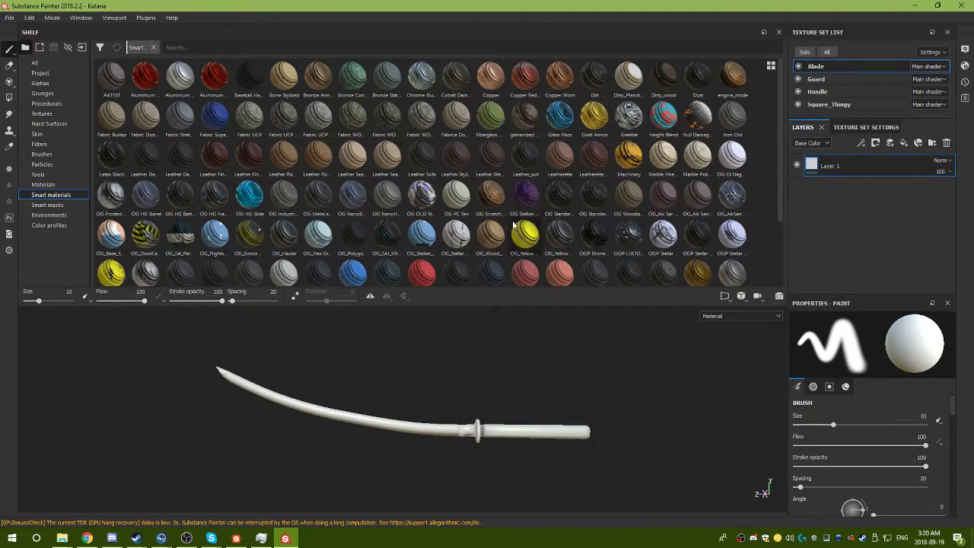
mouse_move(492, 239)
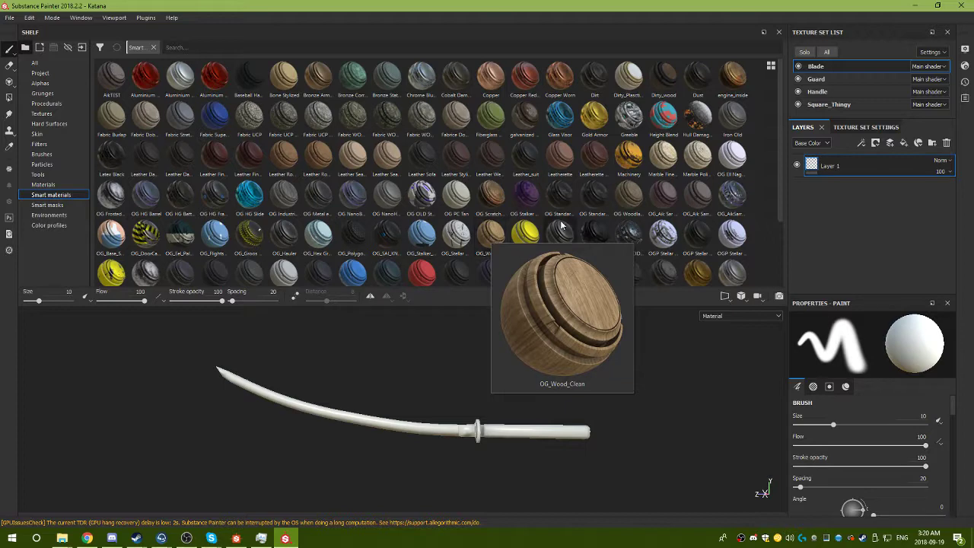
scroll(561, 226, down, 2)
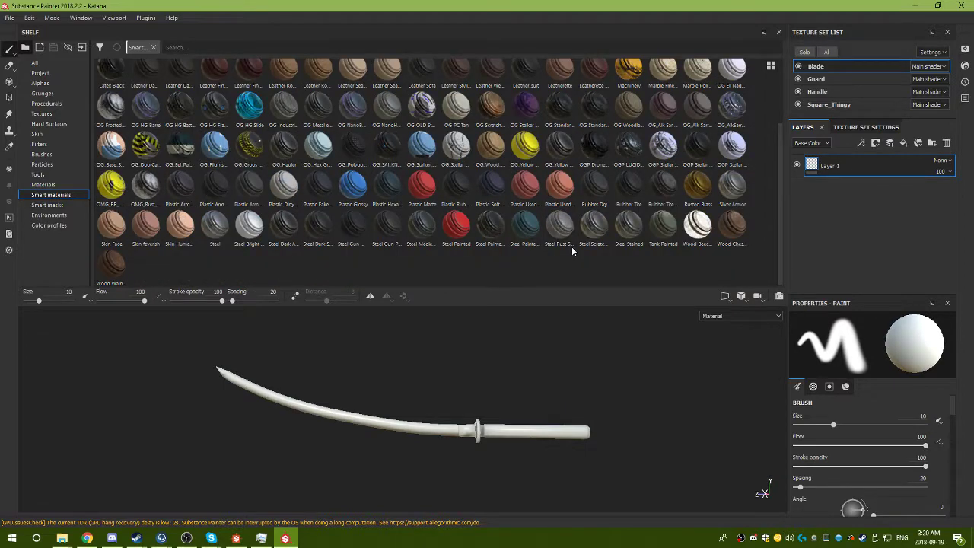
mouse_move(604, 226)
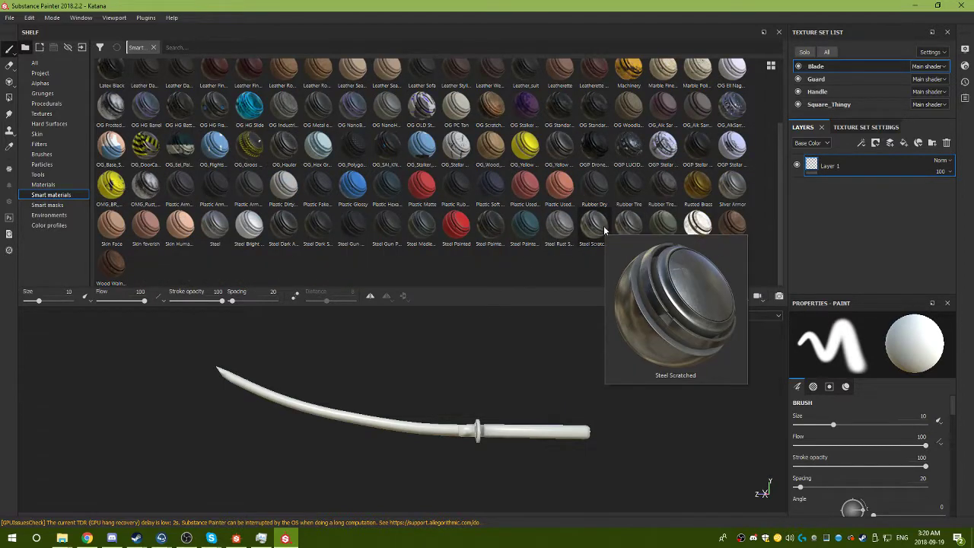
mouse_move(232, 235)
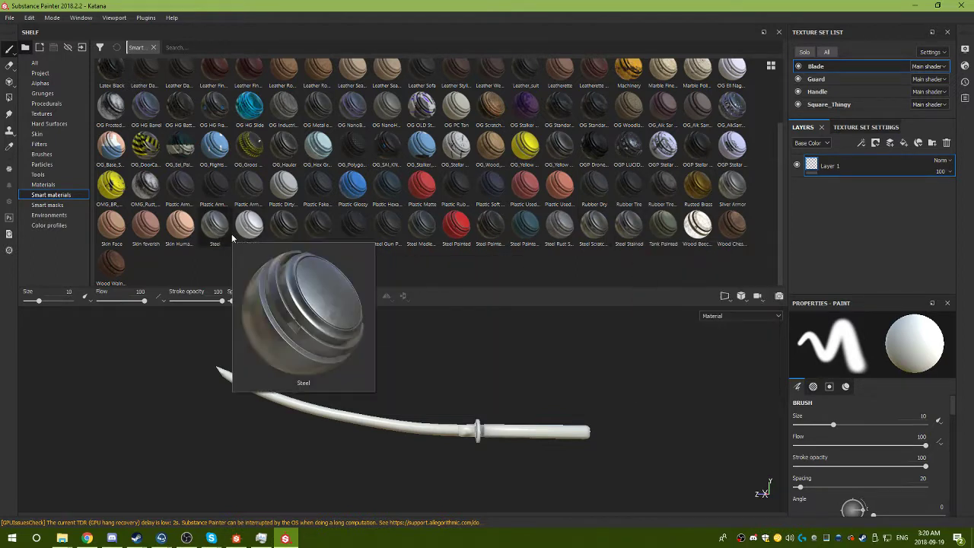
drag(215, 225, 307, 409)
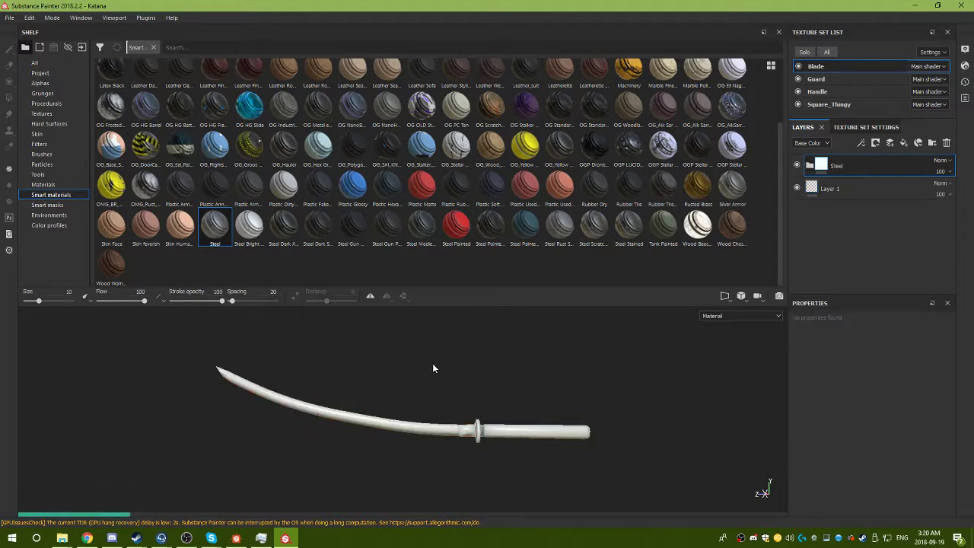
middle_drag(432, 364, 420, 327)
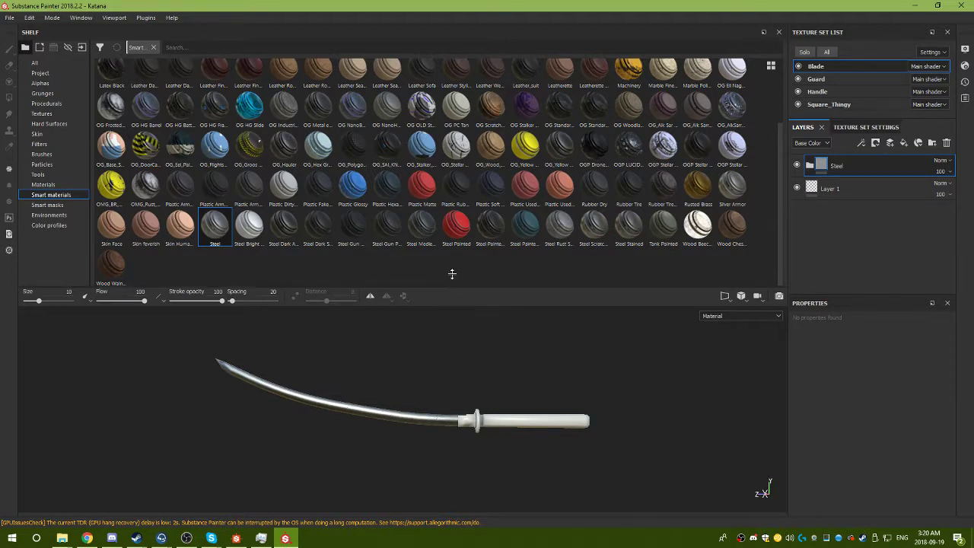
Check the effect of the layers inside the blade's Steel group and hide its Surface Details layer.
drag(453, 274, 448, 132)
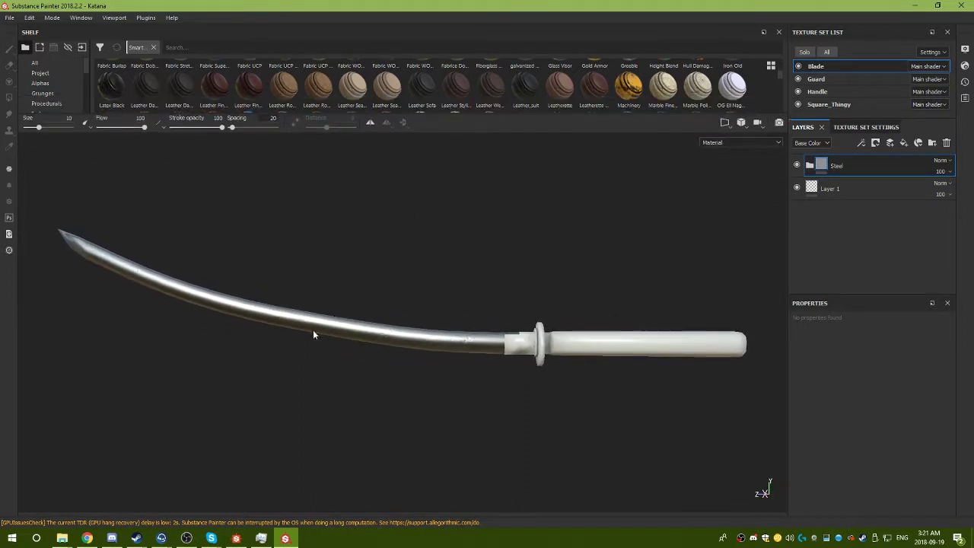
alt+drag(284, 329, 649, 314)
scroll(419, 353, up, 3)
mouse_move(366, 350)
alt+mouse_down()
mouse_move(302, 346)
mouse_move(272, 304)
mouse_move(581, 385)
mouse_move(711, 348)
mouse_move(439, 315)
mouse_move(194, 398)
mouse_move(174, 323)
mouse_move(365, 344)
mouse_move(374, 360)
alt+mouse_up()
click(811, 165)
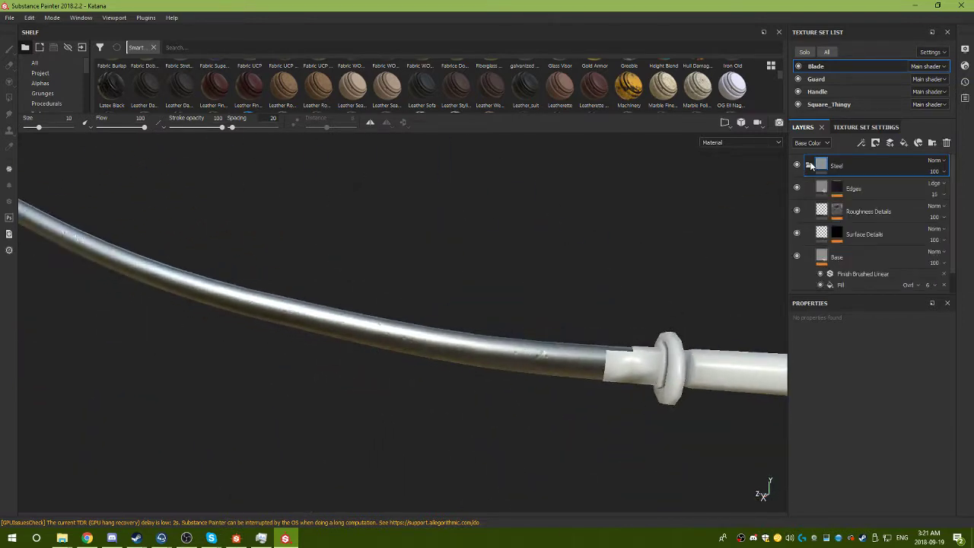
click(797, 211)
click(797, 211)
click(796, 258)
click(796, 257)
alt+drag(617, 309, 352, 278)
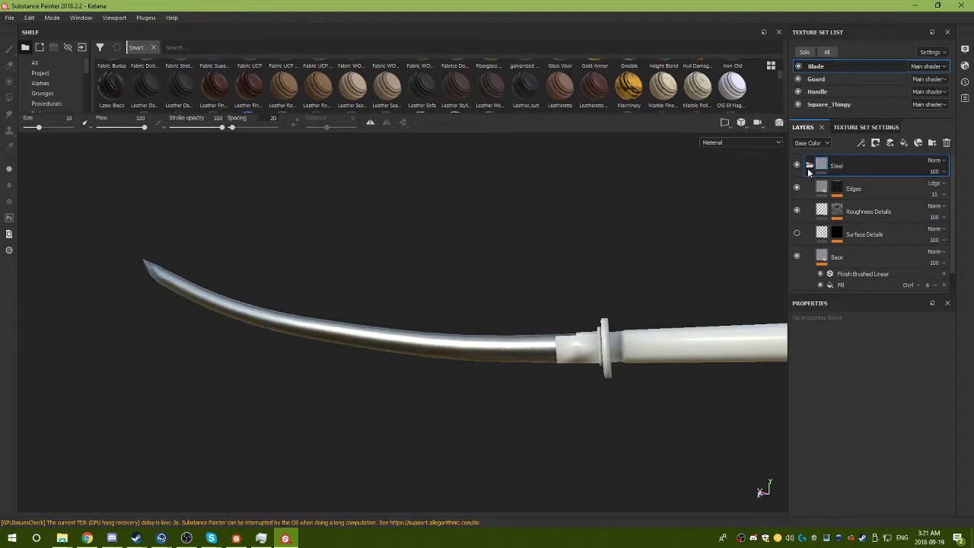
click(811, 169)
alt+drag(415, 296, 366, 298)
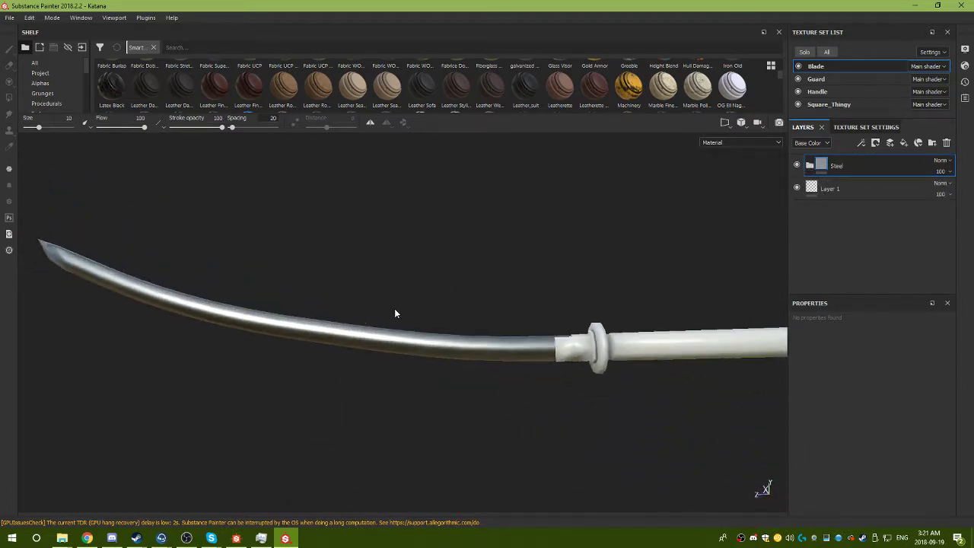
alt+middle_drag(396, 312, 405, 328)
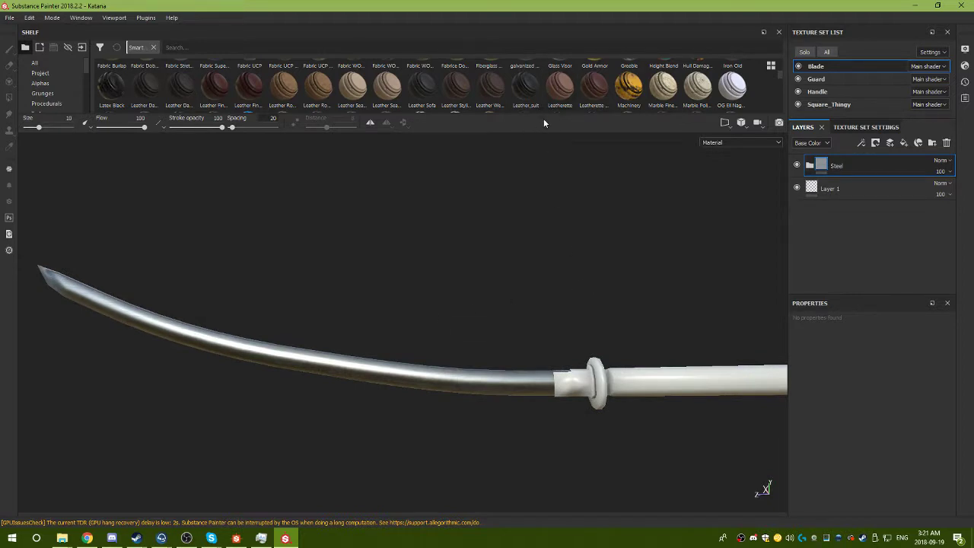
Add an empty paint layer above the Steel group in the Blade texture set and inspect the blade under rotated lighting.
drag(545, 114, 516, 266)
alt+drag(442, 391, 416, 359)
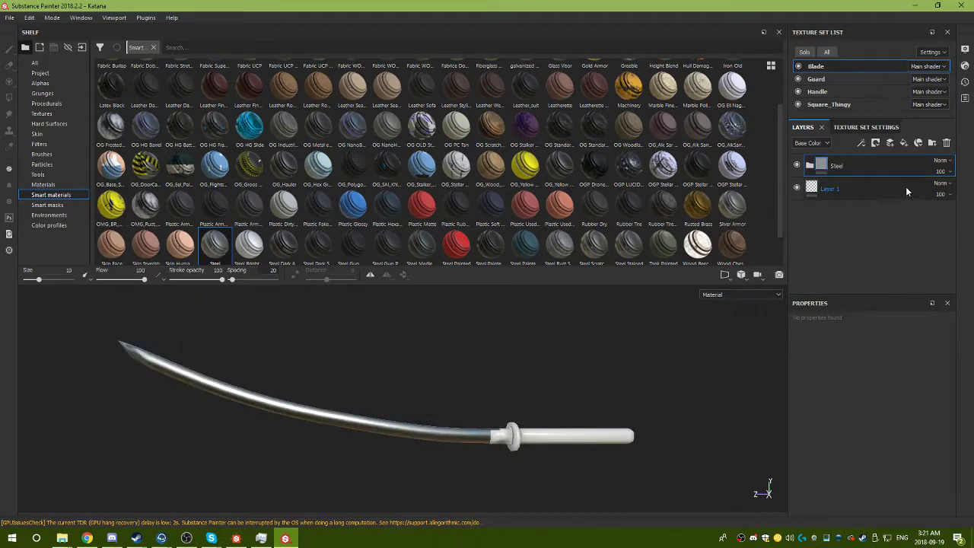
click(891, 147)
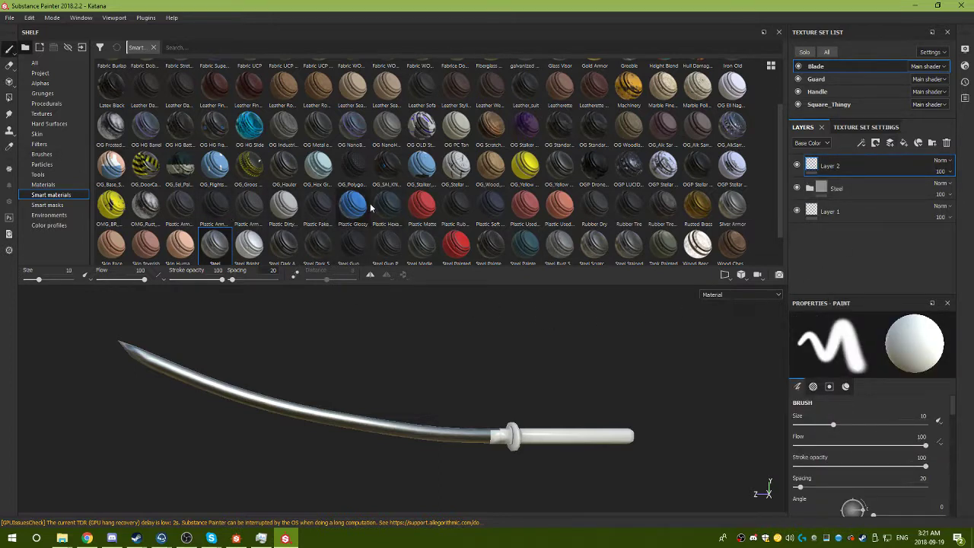
mouse_move(372, 207)
mouse_move(292, 200)
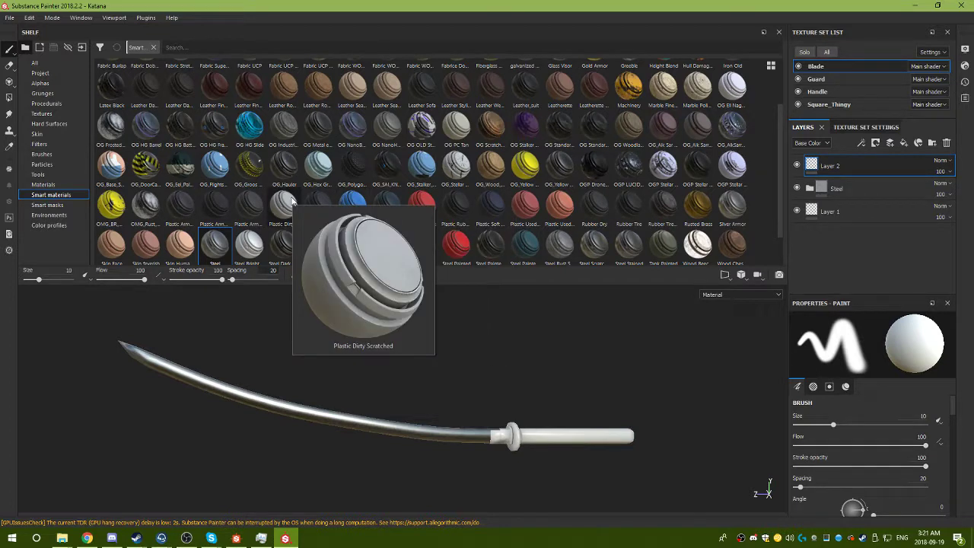
shift+right_drag(346, 420, 419, 409)
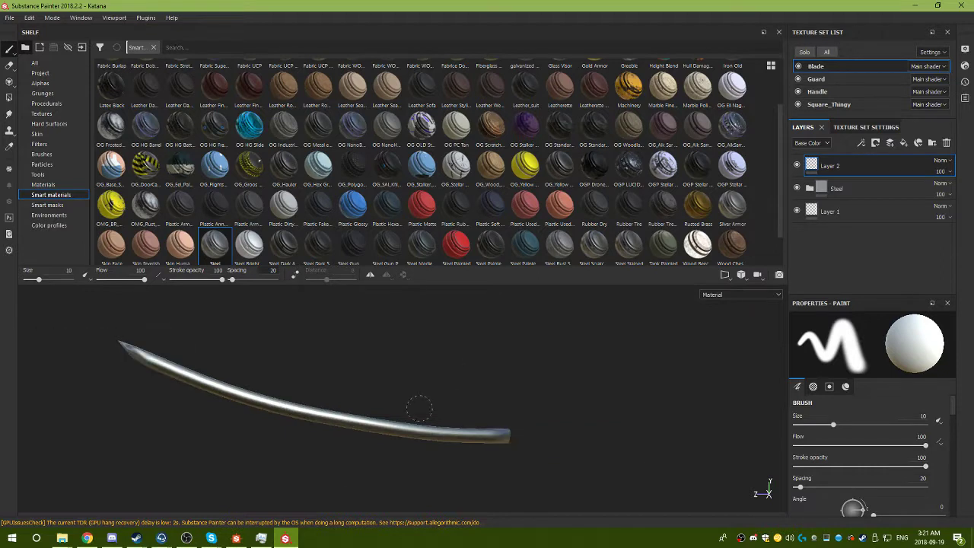
shift+right_drag(313, 385, 424, 371)
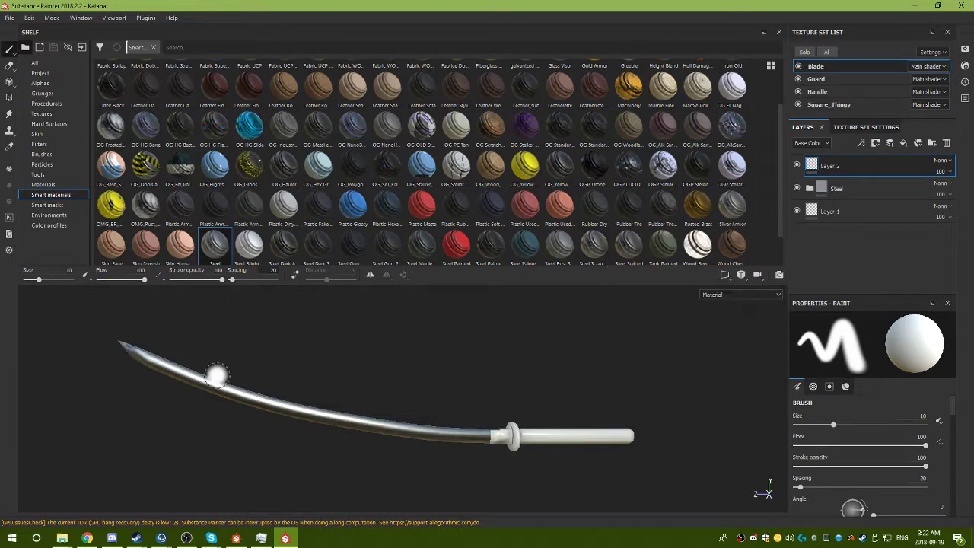
mouse_move(456, 467)
alt+mouse_down()
mouse_move(434, 413)
mouse_move(429, 446)
mouse_move(386, 444)
mouse_move(332, 459)
mouse_move(448, 459)
mouse_move(442, 478)
mouse_move(445, 456)
mouse_move(454, 477)
mouse_move(452, 452)
mouse_move(455, 462)
alt+mouse_up()
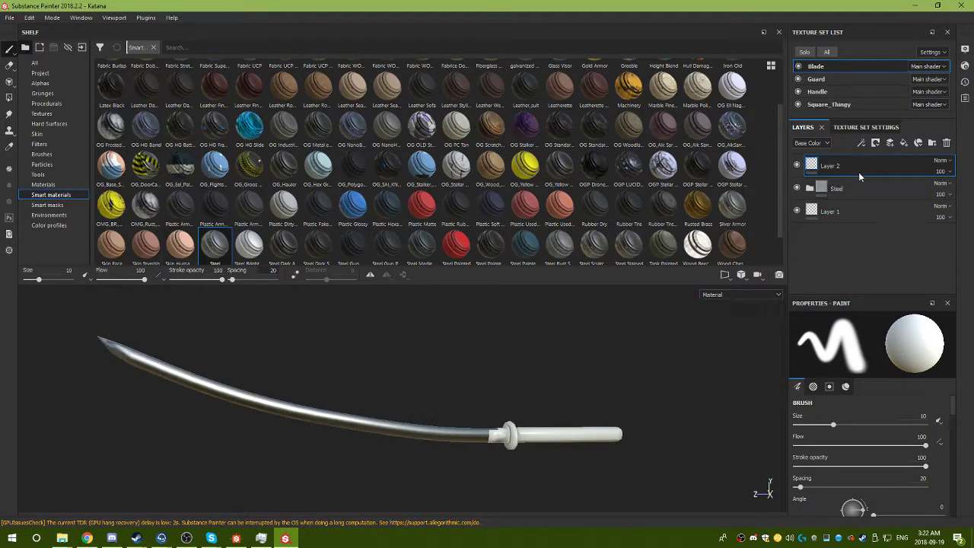
Add the Steel Dark Stained smart material above the blade's Steel group and delete the empty Layer 2.
double_click(834, 166)
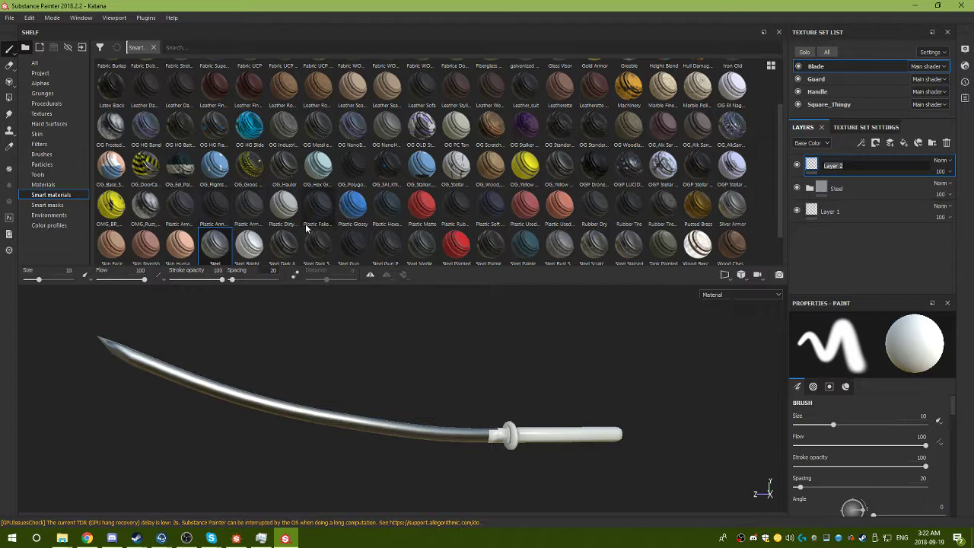
drag(318, 244, 875, 174)
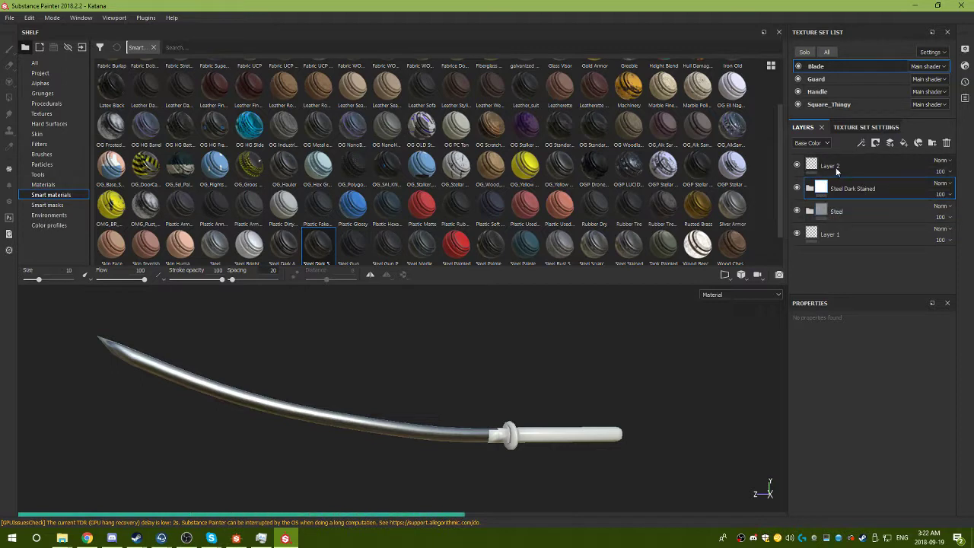
click(860, 170)
key(Delete)
alt+drag(569, 323, 370, 371)
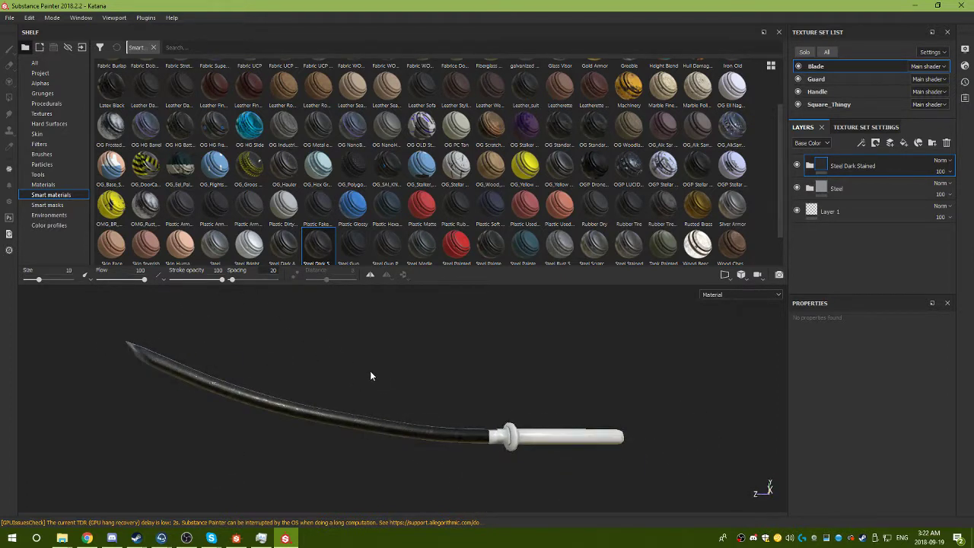
Add a black mask to the blade's Steel Dark Stained group.
alt+middle_drag(370, 371, 394, 383)
right_click(900, 165)
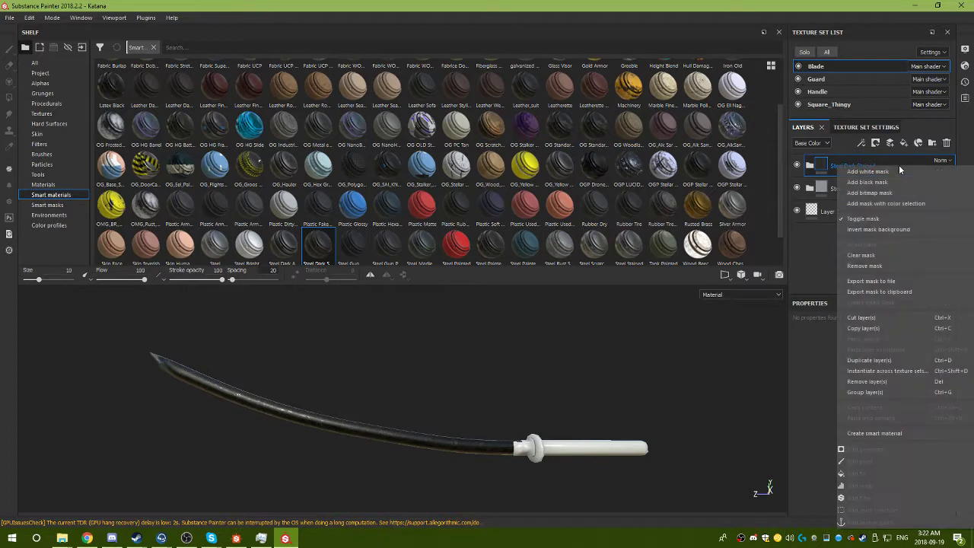
click(884, 182)
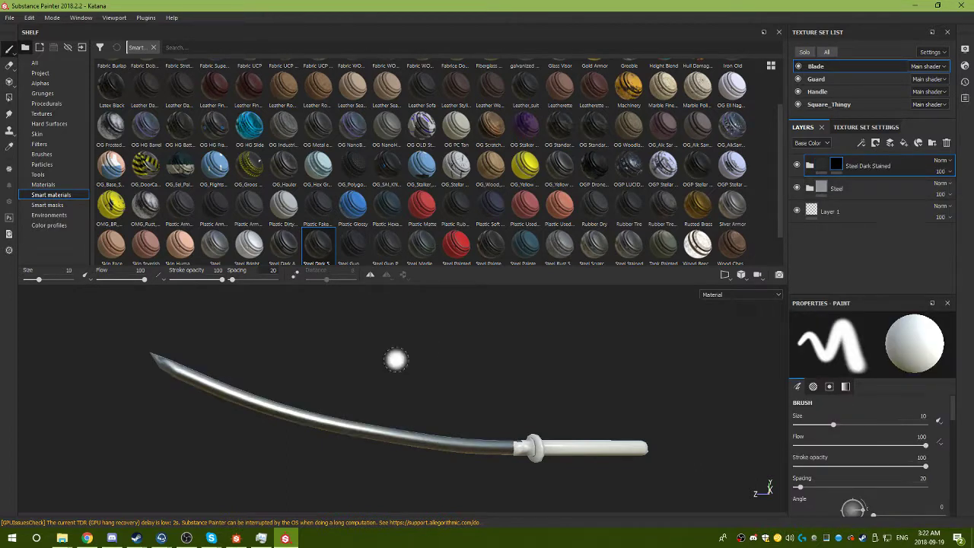
Display only the Steel Dark Stained mask and paint a white spot on it around the middle of the blade.
alt+click(838, 166)
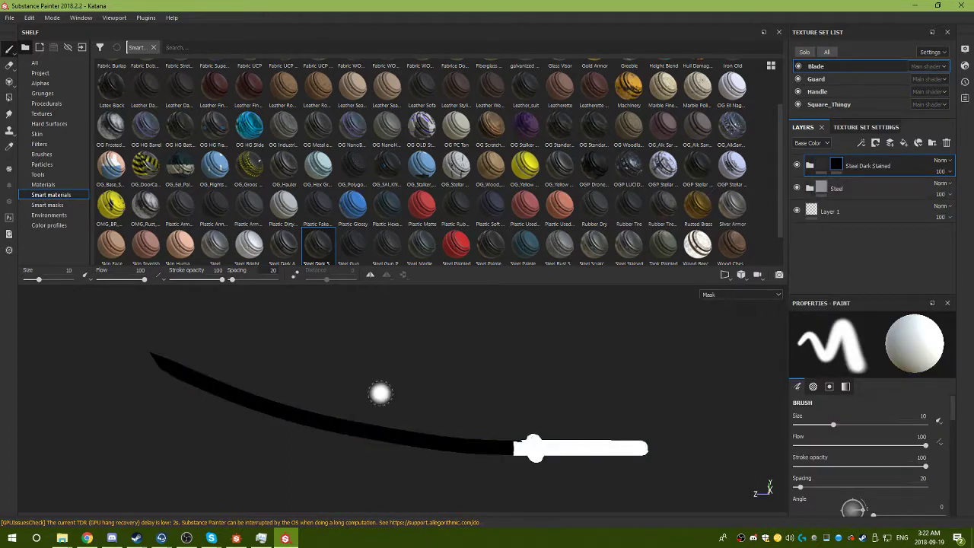
key(ctrl+z)
key(ctrl+y)
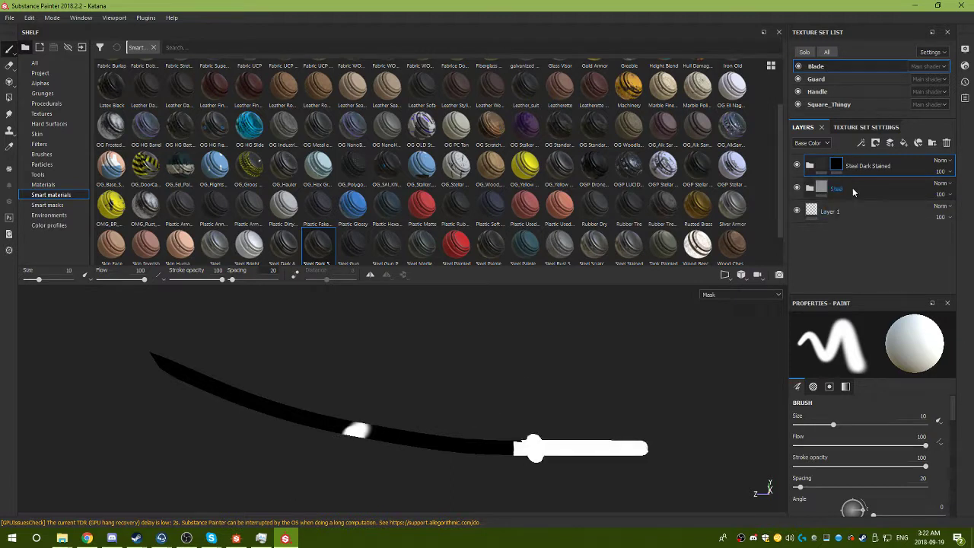
Inspect the painted spot in the material view and dab black on the Steel Dark Stained mask between the spot and the guard.
click(821, 166)
alt+drag(472, 373, 417, 396)
scroll(442, 401, up, 5)
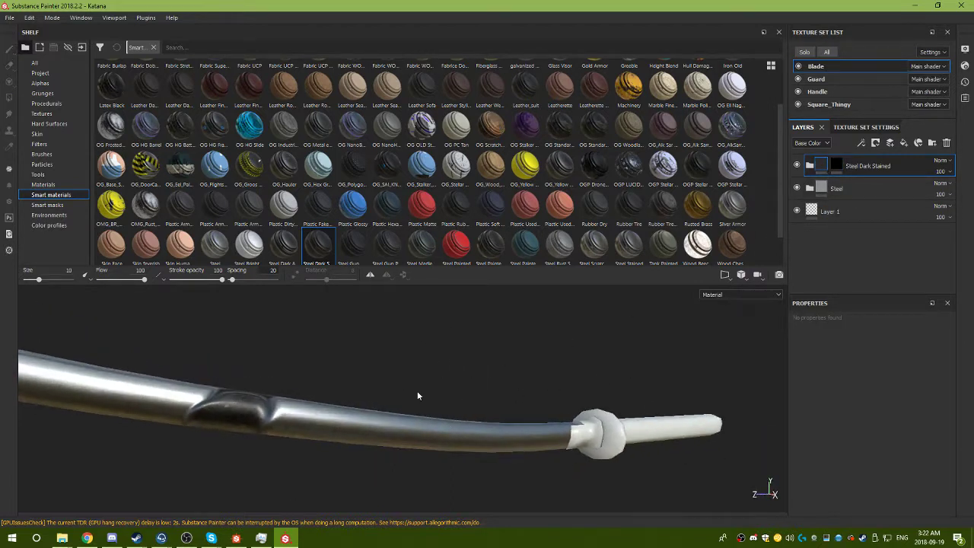
click(837, 167)
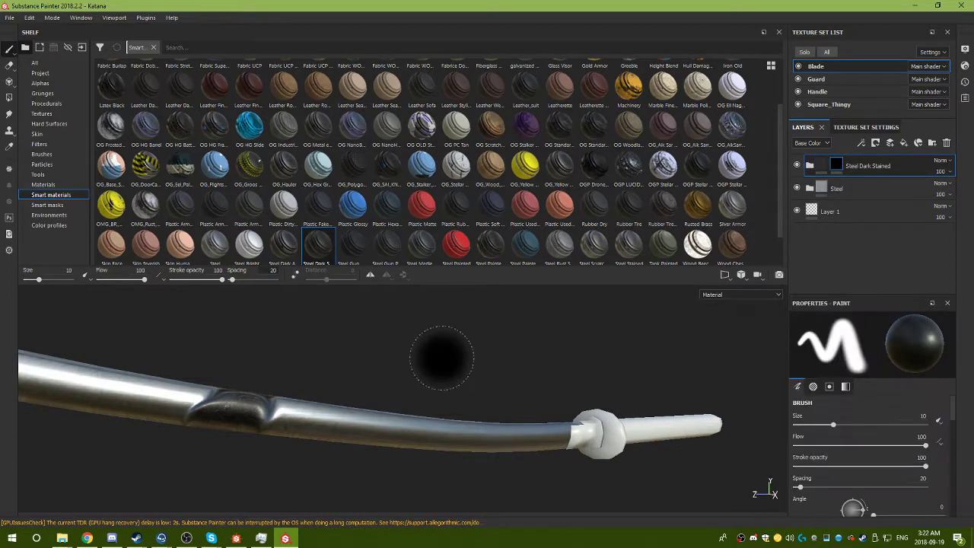
click(373, 429)
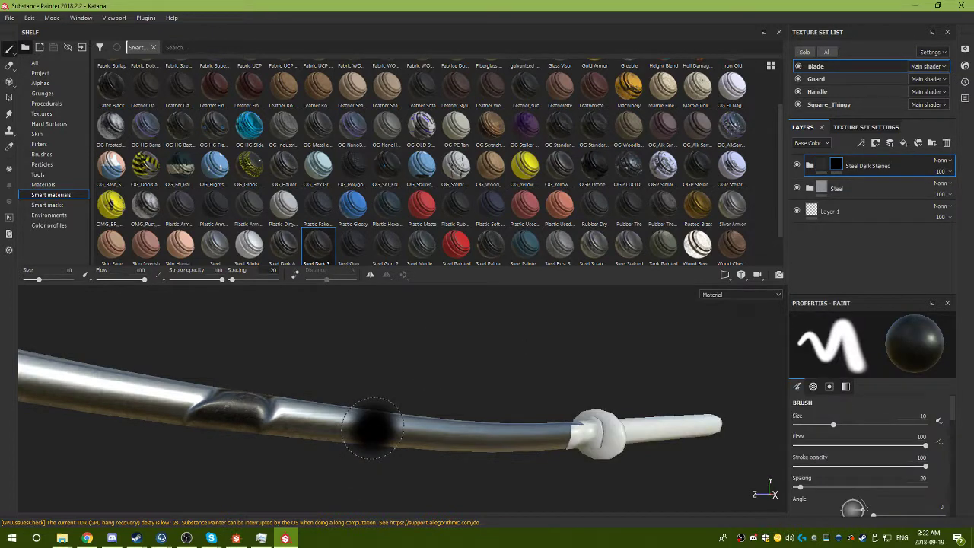
Undo the last dark steel stroke painted on the middle of the blade.
mouse_move(516, 320)
alt+mouse_down()
mouse_move(330, 386)
mouse_move(147, 405)
mouse_move(309, 382)
alt+mouse_up()
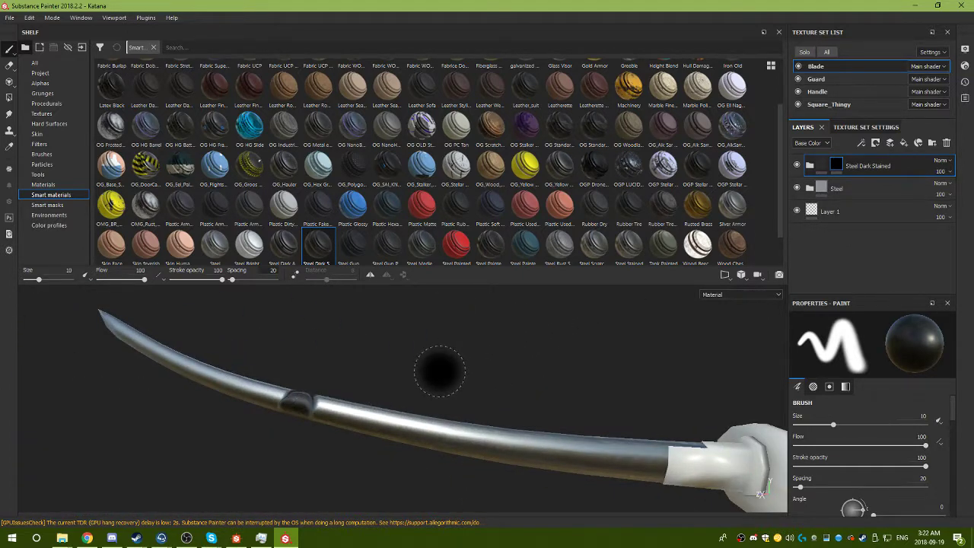
key(ctrl+z)
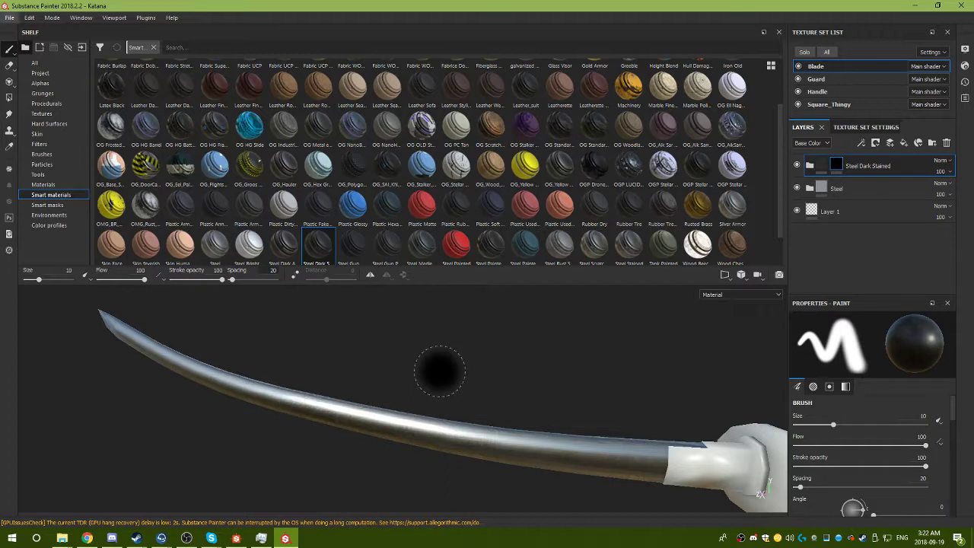
mouse_move(440, 371)
alt+mouse_down()
mouse_move(502, 359)
mouse_move(437, 366)
alt+mouse_up()
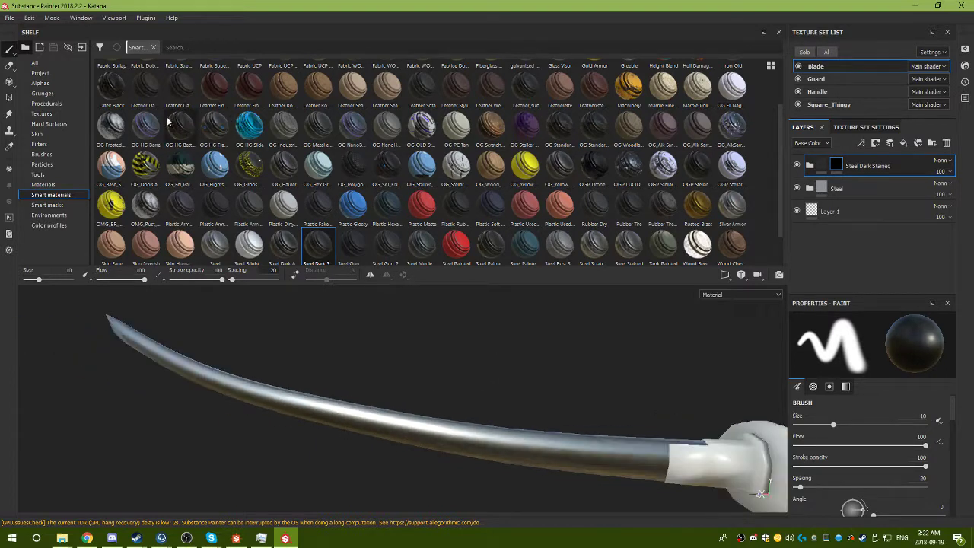
Turn on symmetry for painting on the katana and check its mirror plane around the blade and handle.
click(82, 17)
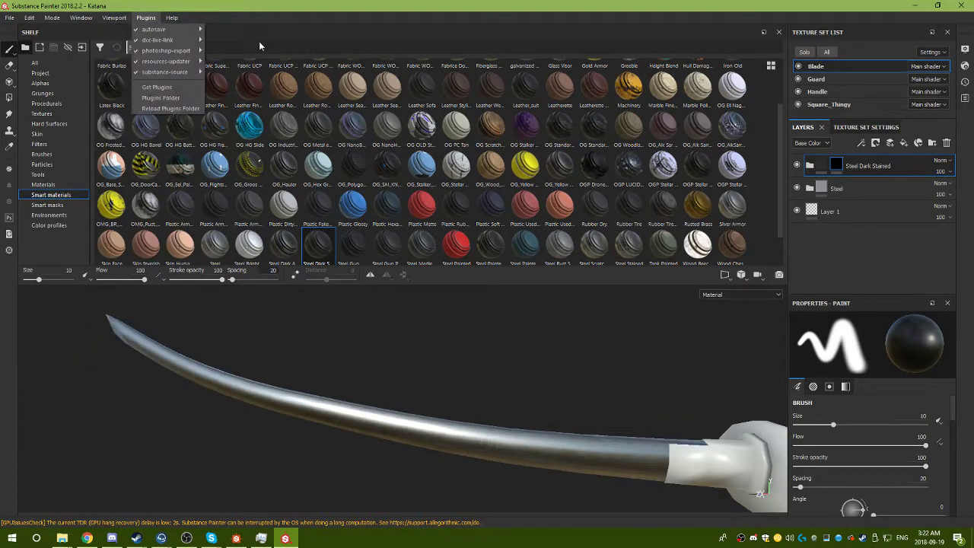
click(335, 25)
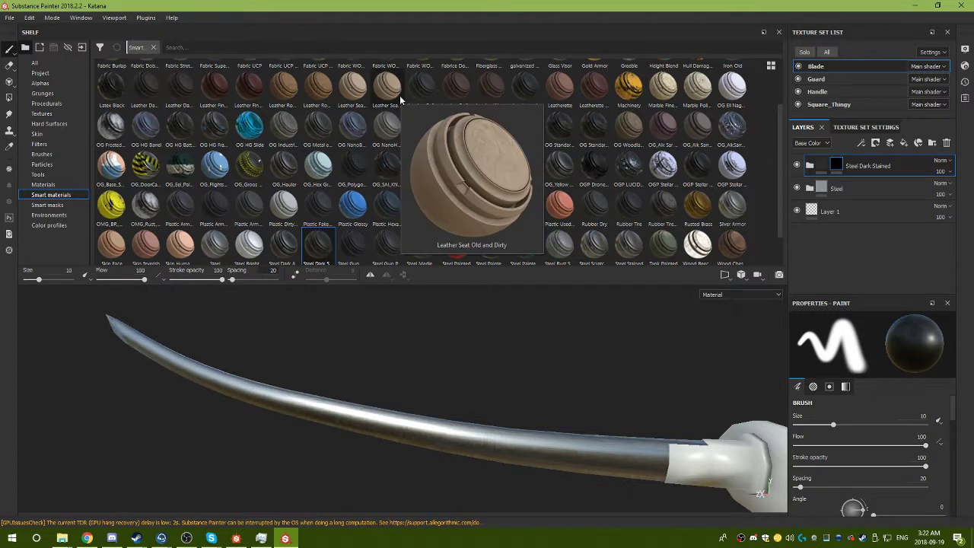
click(371, 276)
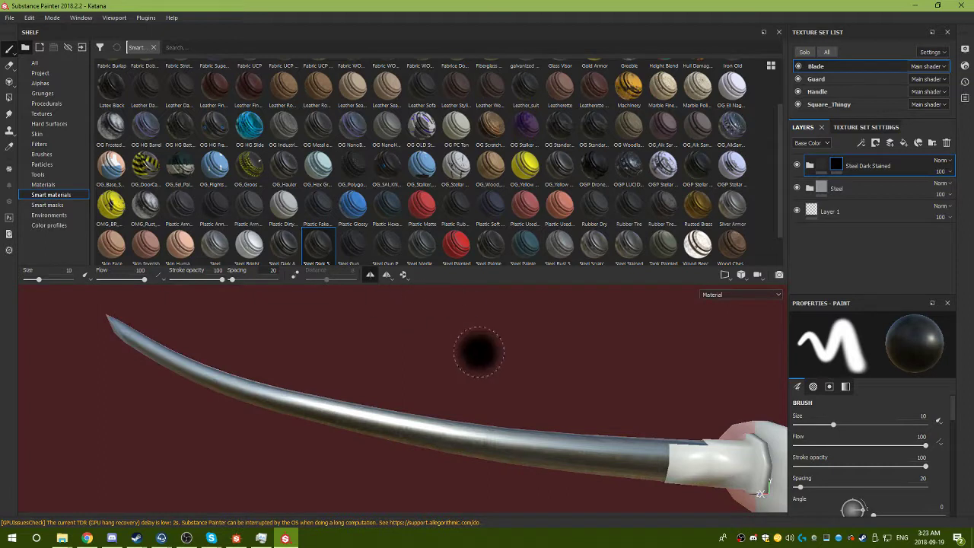
alt+drag(478, 352, 424, 385)
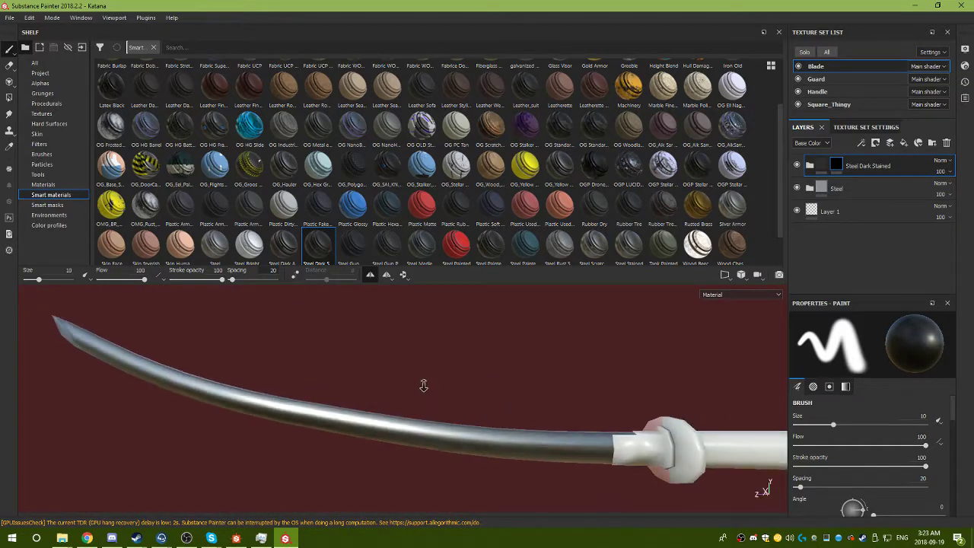
alt+drag(504, 363, 473, 308)
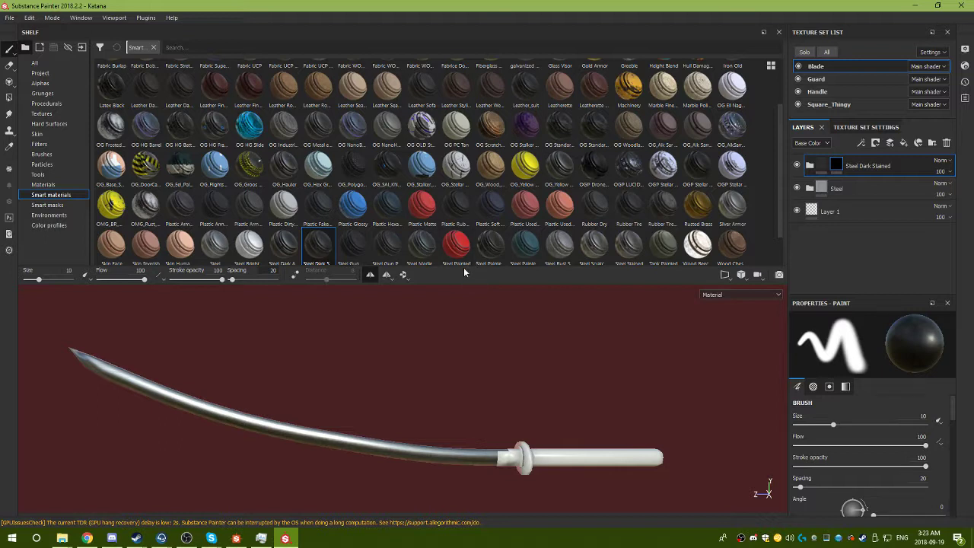
Shrink the shelf, show the 3D and 2D views side by side, and frame the blade's UV strip.
drag(464, 267, 461, 98)
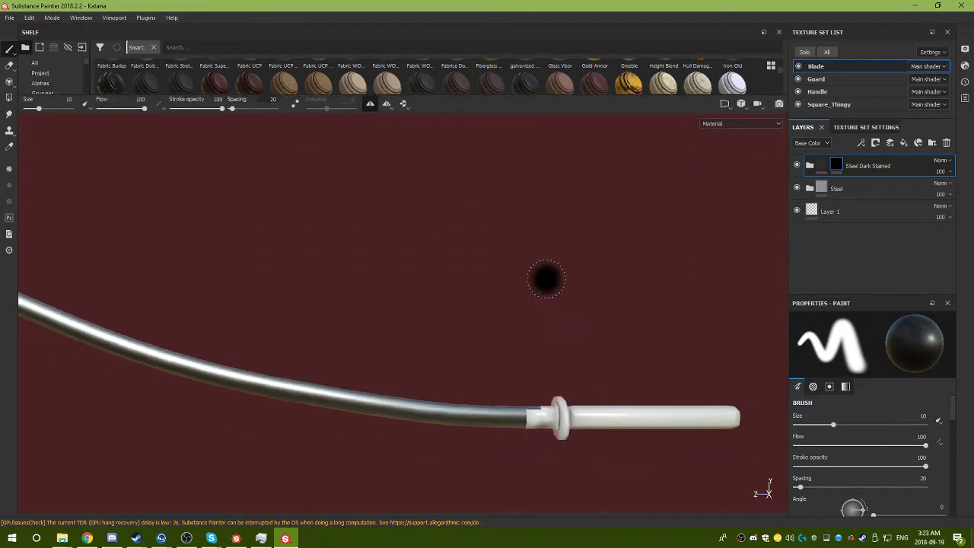
key(F1)
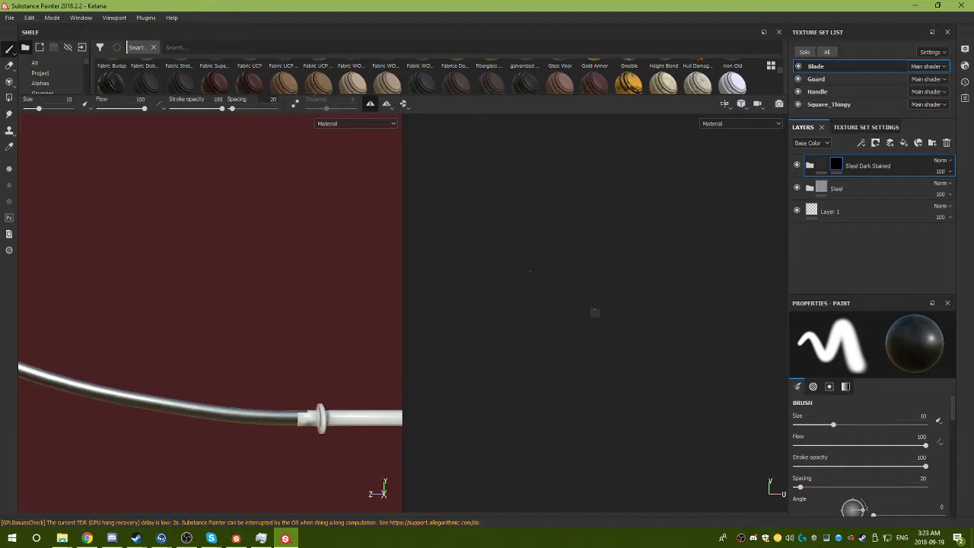
scroll(571, 318, up, 10)
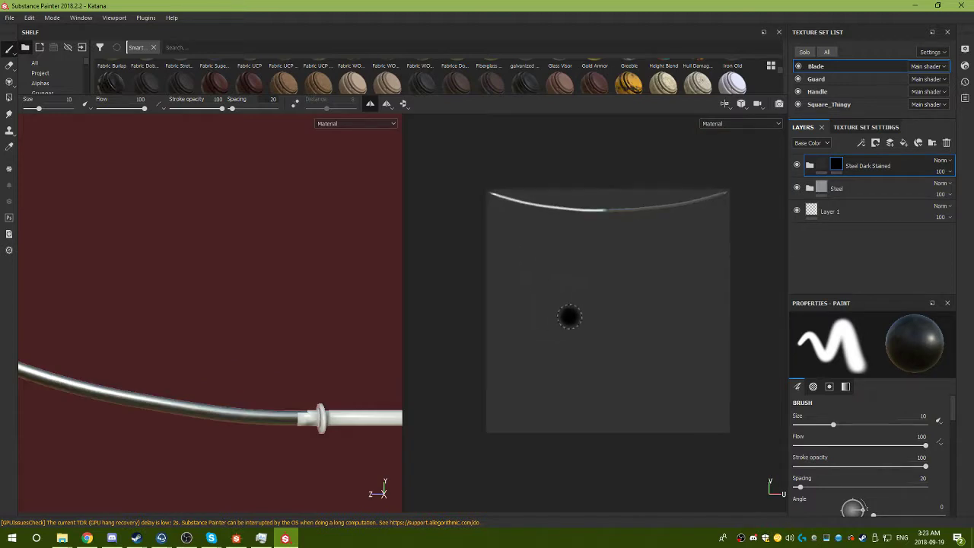
mouse_move(587, 215)
middle_down()
mouse_move(540, 406)
mouse_move(575, 385)
middle_up()
scroll(517, 385, up, 4)
scroll(522, 381, down, 4)
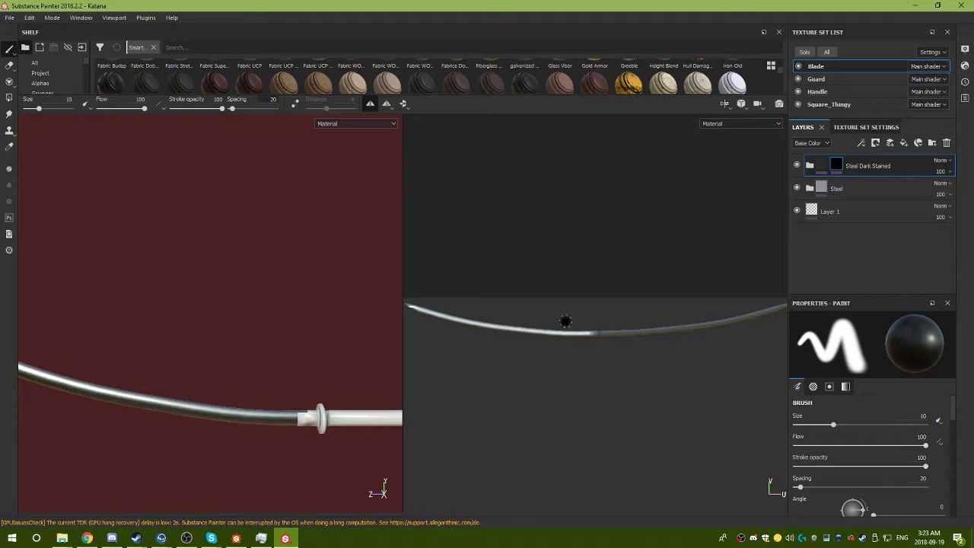
Paint three white spots with grayscale 1 on the Steel Dark Stained mask along the blade's UV strip, and check them in material view.
alt+click(837, 166)
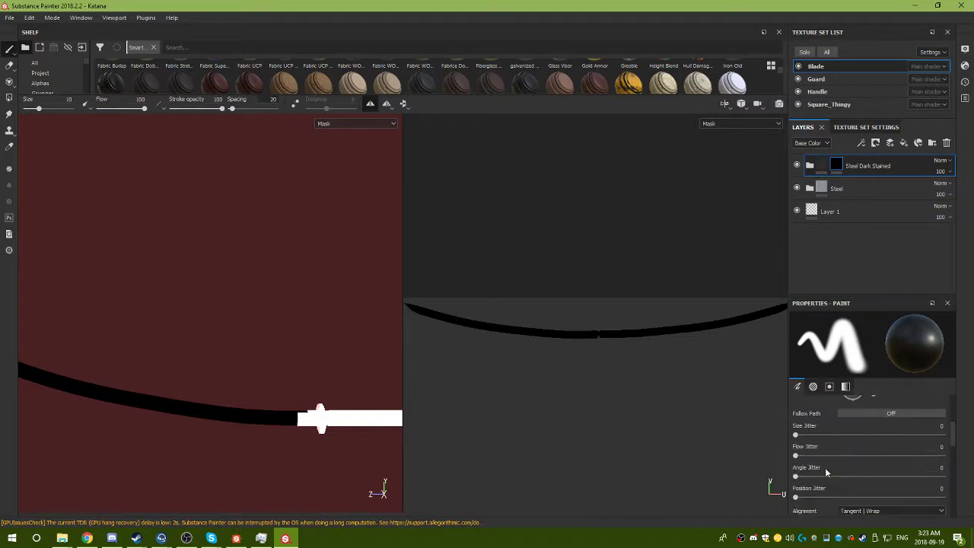
scroll(913, 456, down, 6)
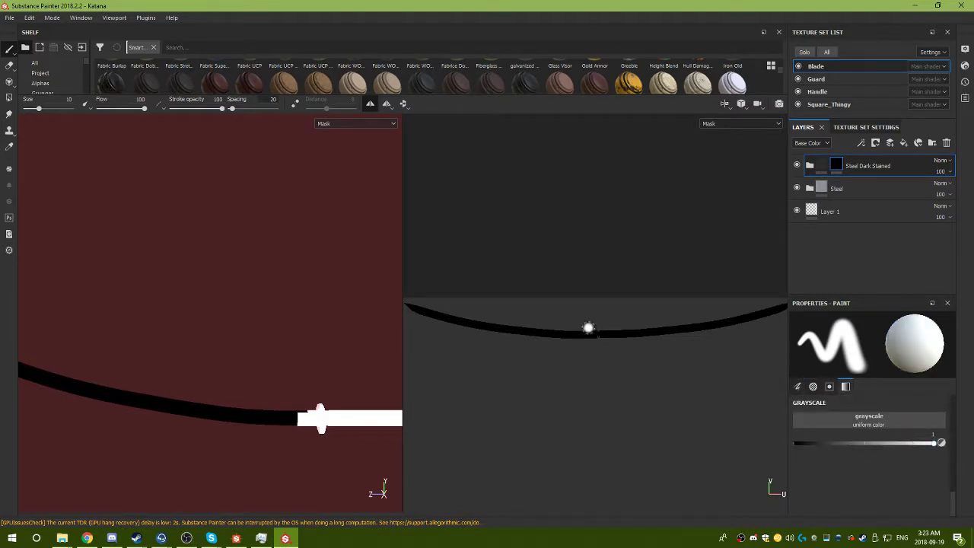
click(535, 335)
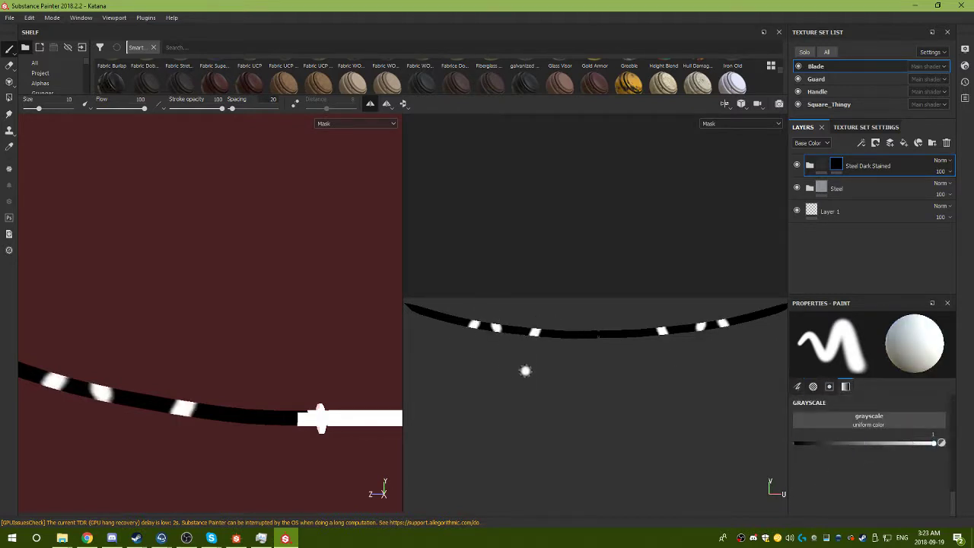
click(822, 166)
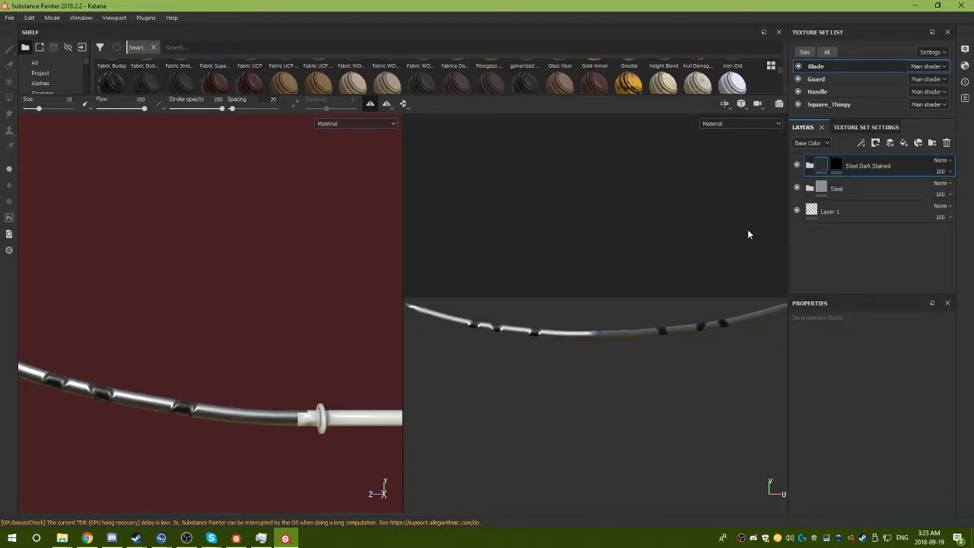
Undo the three white spots on the Steel Dark Stained mask.
key(ctrl+z)
key(ctrl+z)
key(ctrl+z)
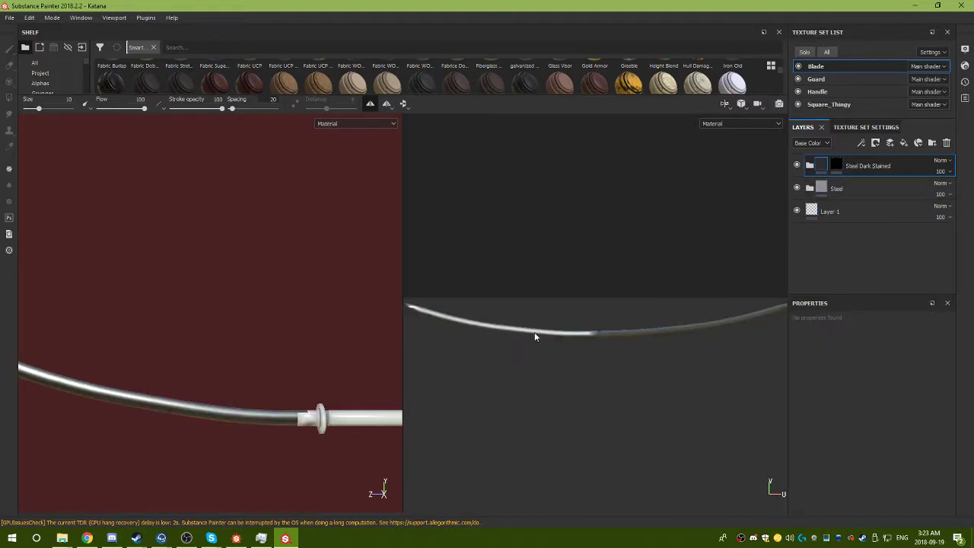
Widen the 2D view over nearly the whole viewport and frame the blade's UV strip from the tip.
scroll(550, 332, up, 3)
alt+middle_drag(597, 332, 588, 331)
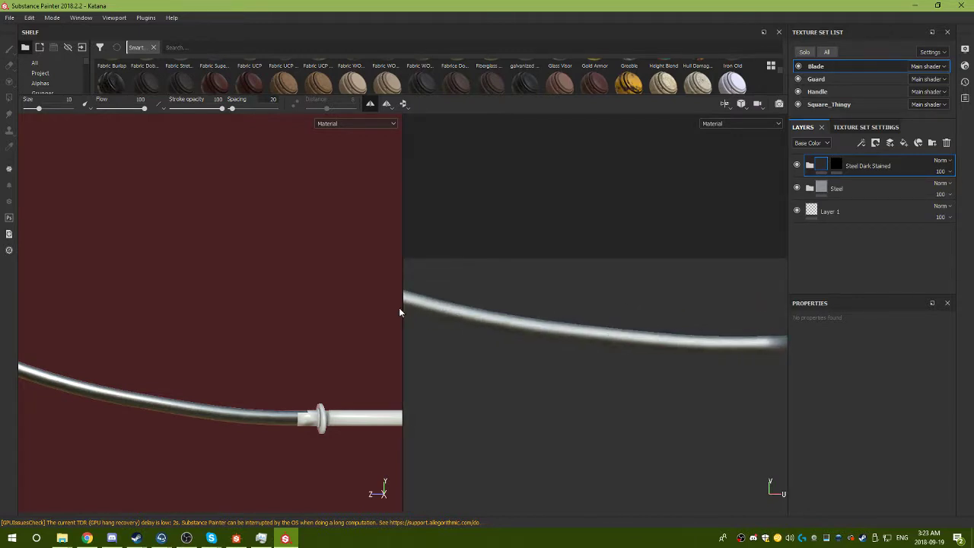
drag(402, 307, 40, 308)
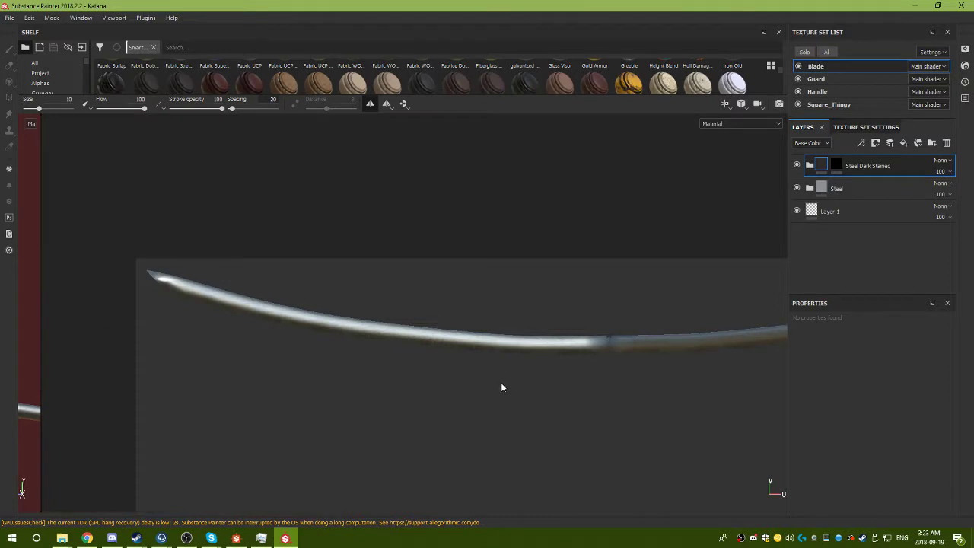
scroll(533, 390, down, 1)
scroll(633, 378, up, 3)
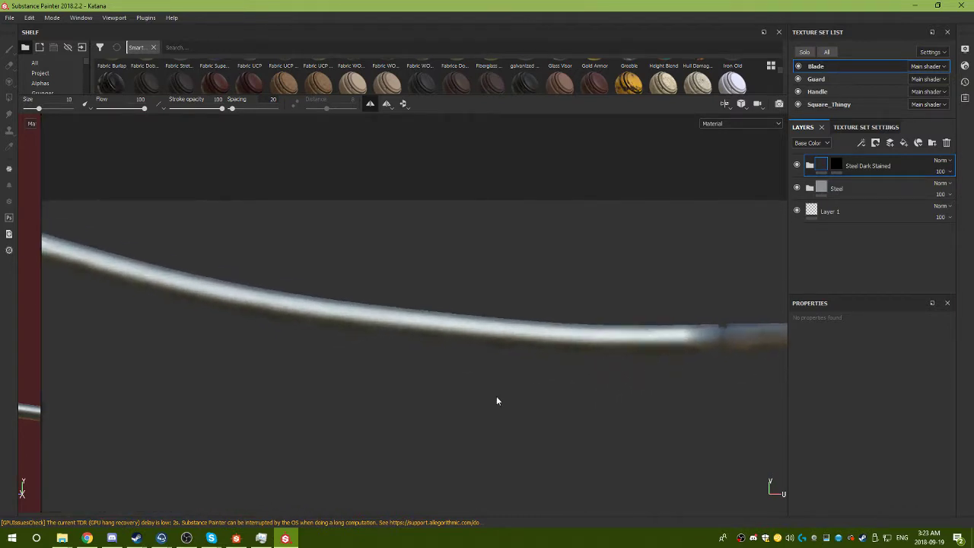
middle_drag(497, 401, 457, 426)
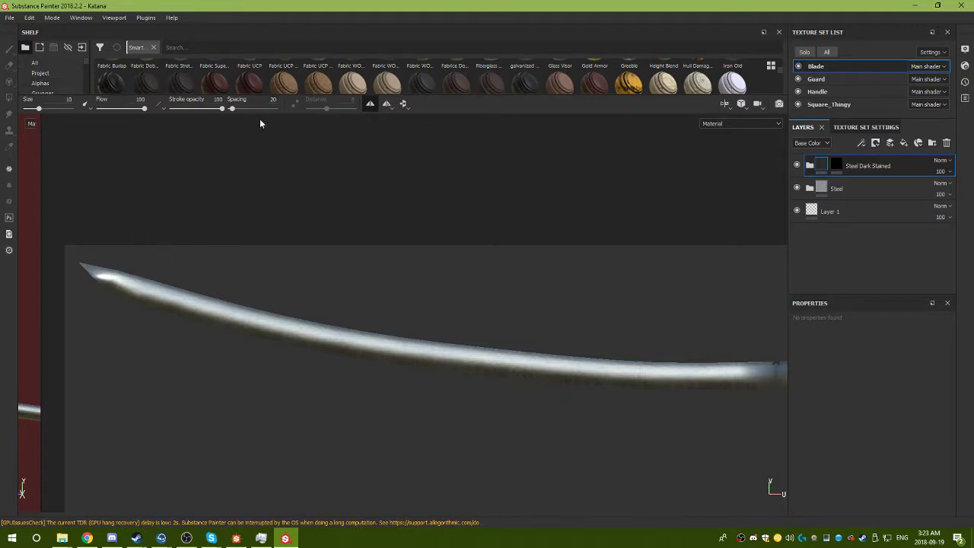
Enlarge the shelf and show its Textures category.
drag(433, 94, 395, 259)
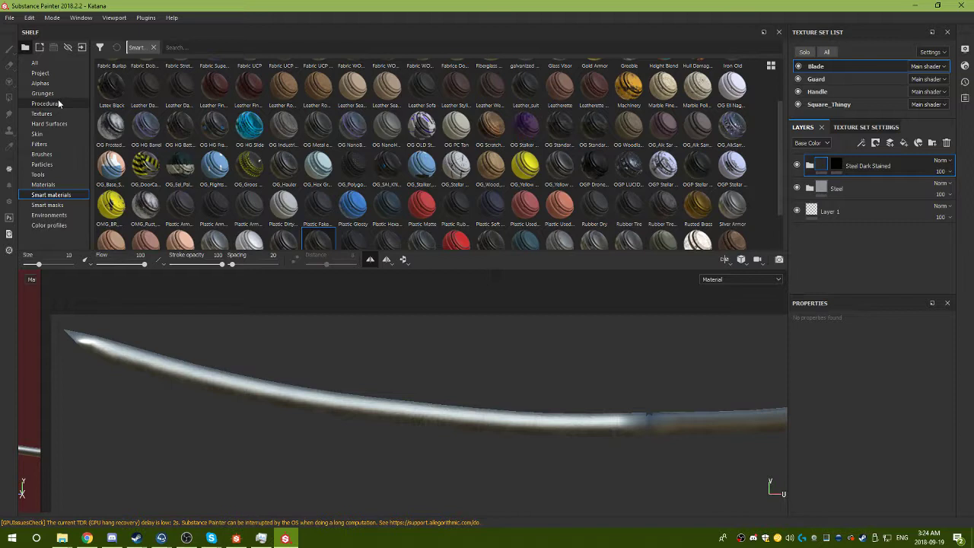
click(94, 18)
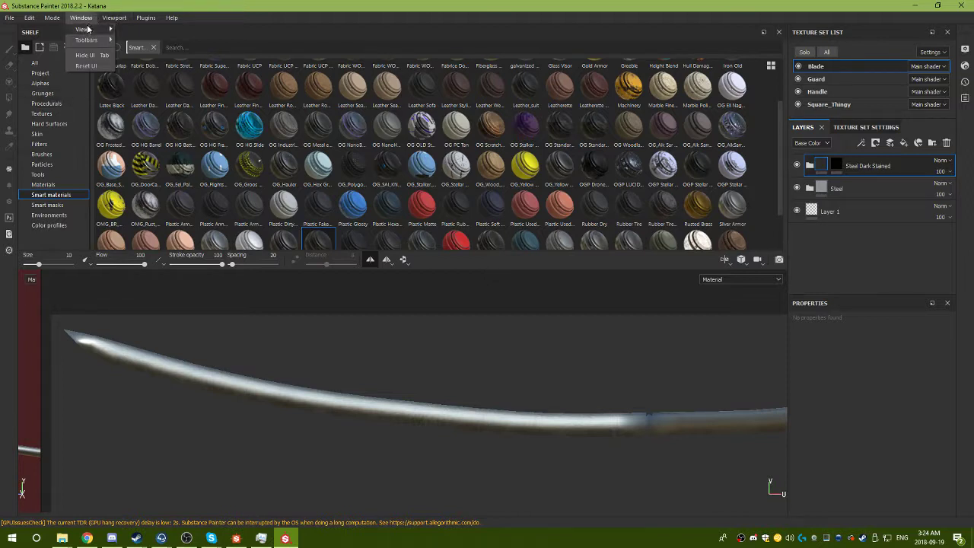
mouse_move(88, 29)
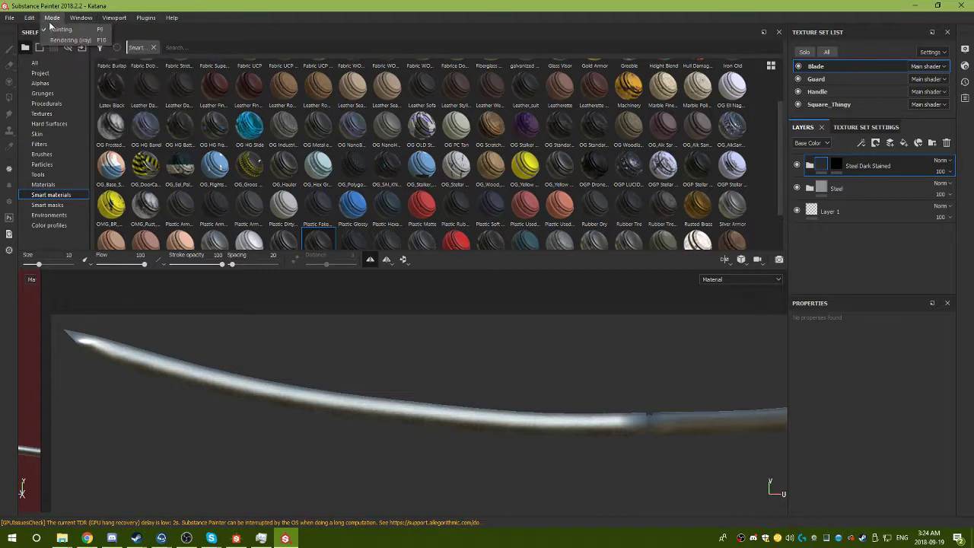
click(186, 17)
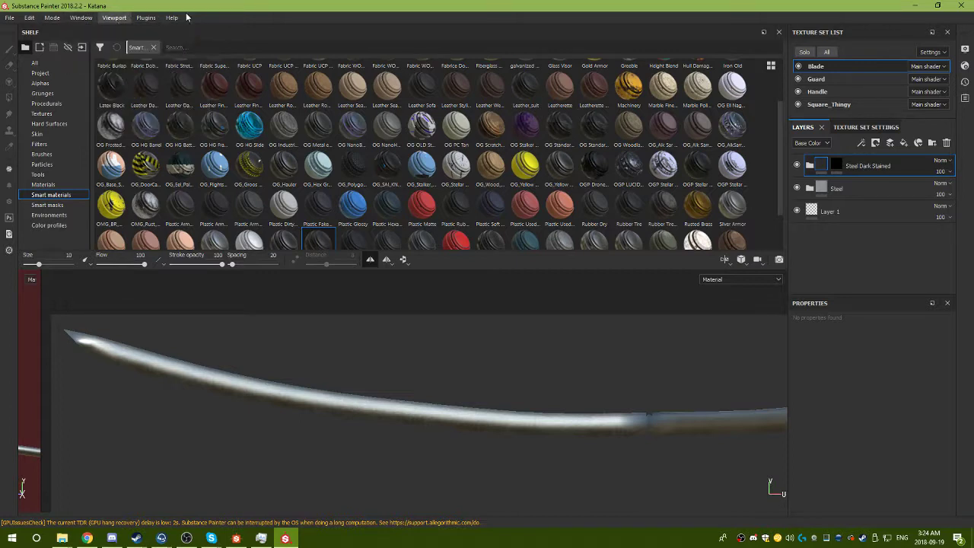
click(45, 114)
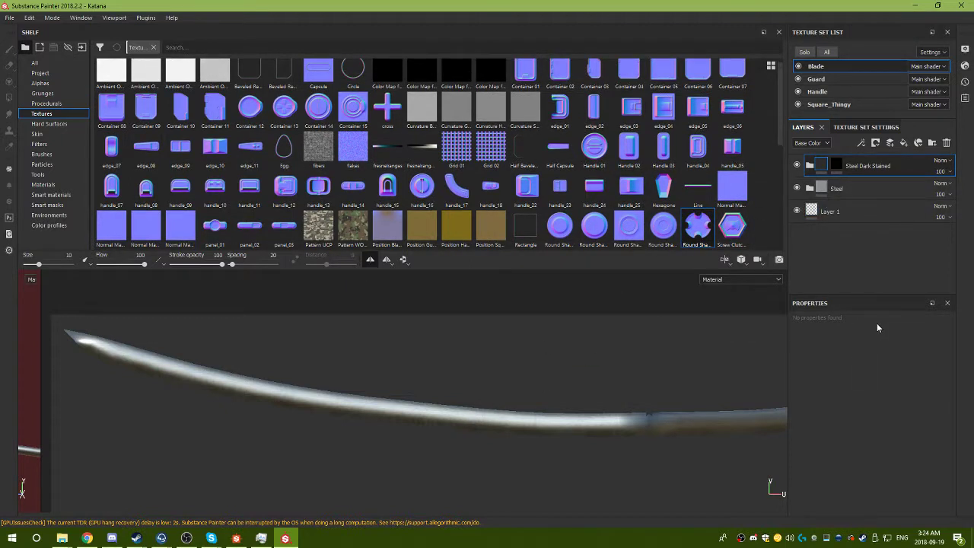
Select the Steel Dark Stained mask and load the notched round shape texture into the paint brush.
click(836, 164)
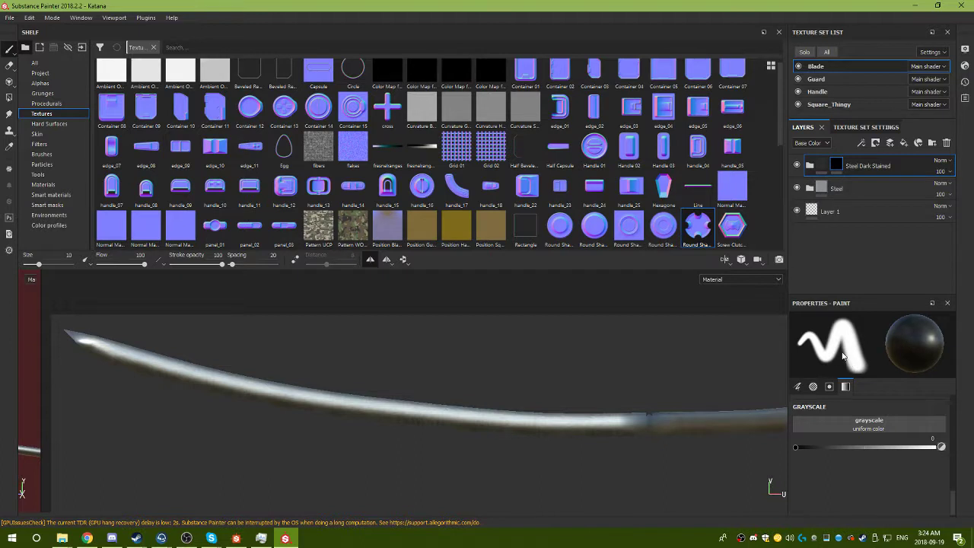
drag(698, 221, 813, 336)
Browse the Hard Surfaces and Procedurals categories for a pattern, previewing Fabric Circle Half Overlap, Scratches 2, Polygon 1 and Weave 4.
scroll(381, 167, up, 1)
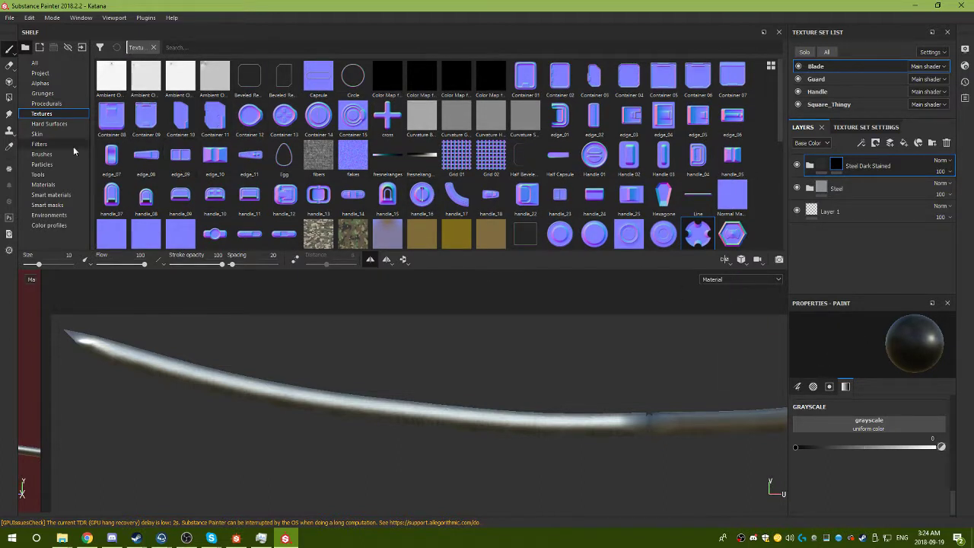
click(49, 123)
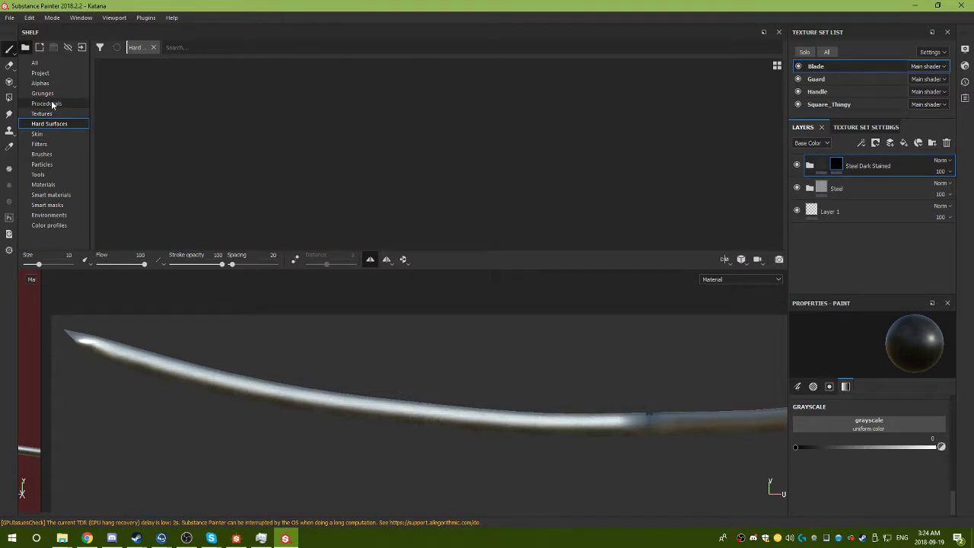
click(50, 104)
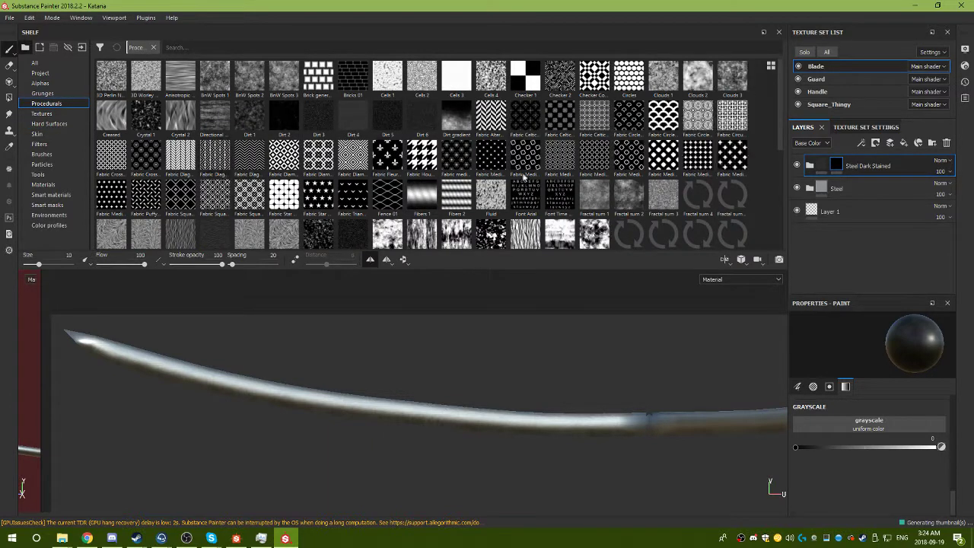
mouse_move(664, 120)
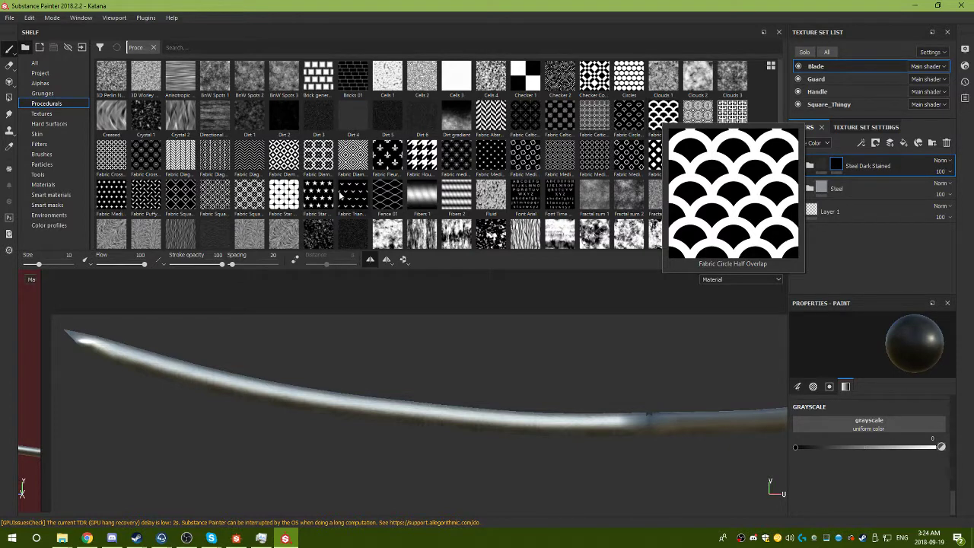
scroll(380, 199, down, 5)
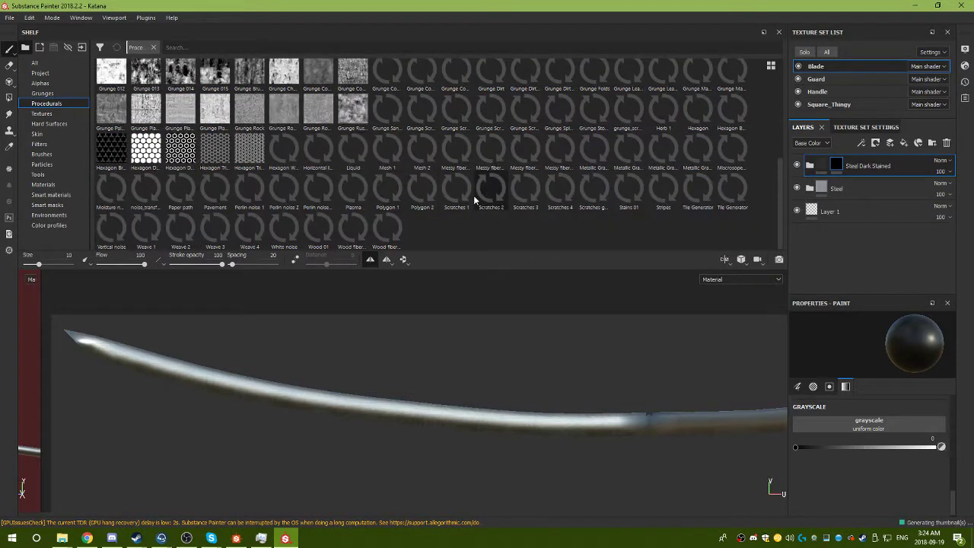
mouse_move(475, 199)
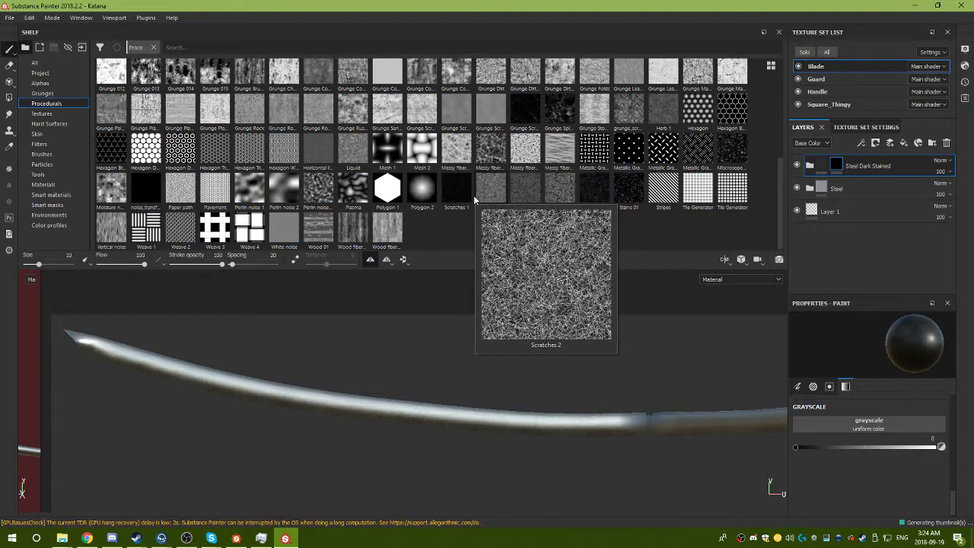
mouse_move(383, 196)
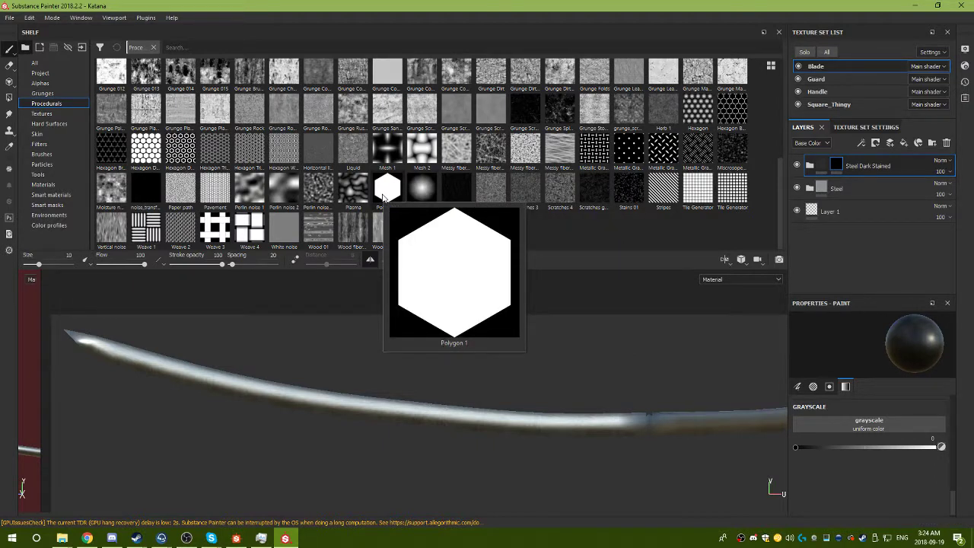
mouse_move(238, 225)
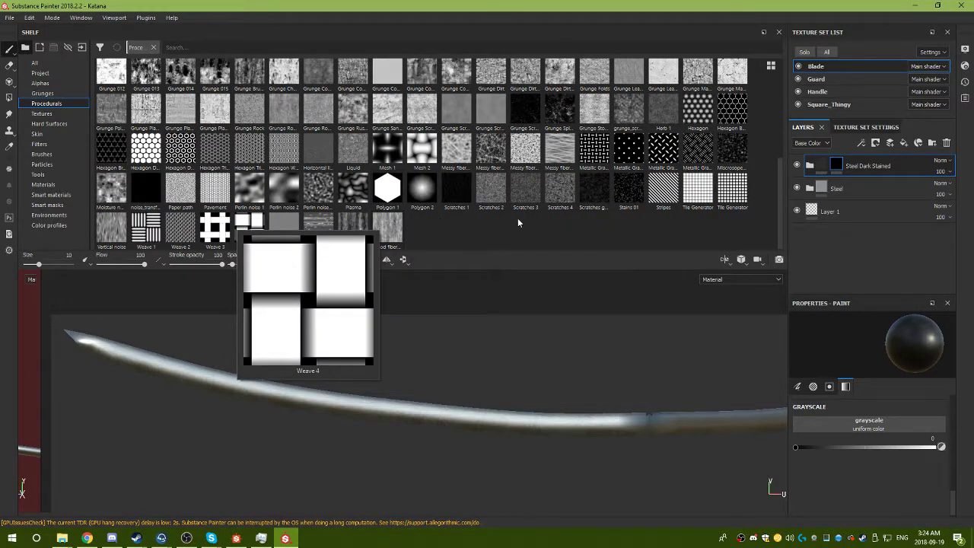
Browse the Brushes category, previewing the stitches and artistic brushes, and choose the artistic 1 brush.
scroll(455, 209, up, 5)
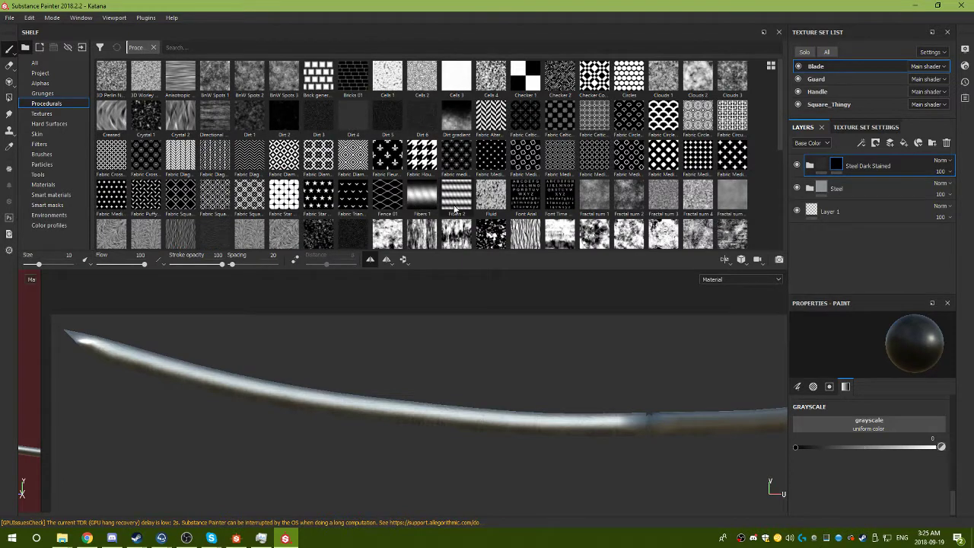
click(41, 153)
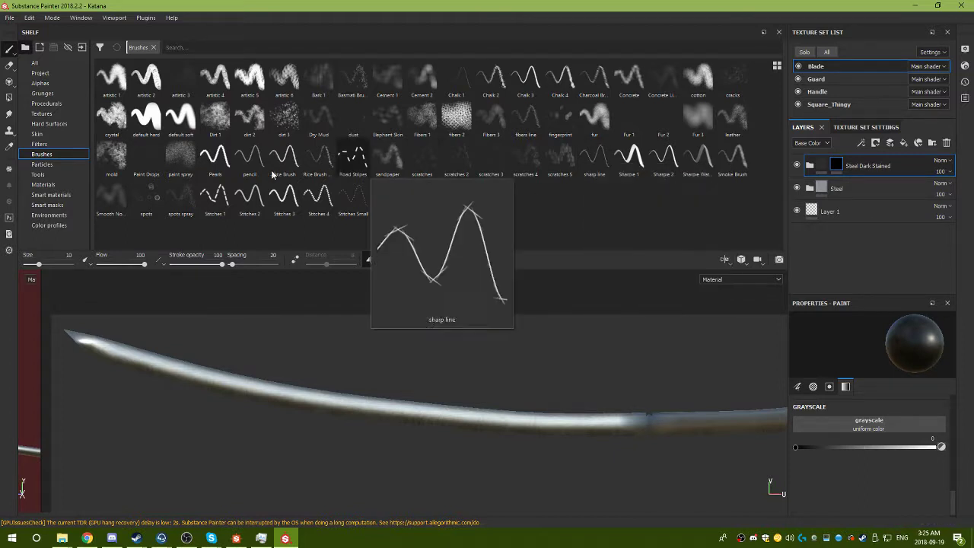
mouse_move(223, 169)
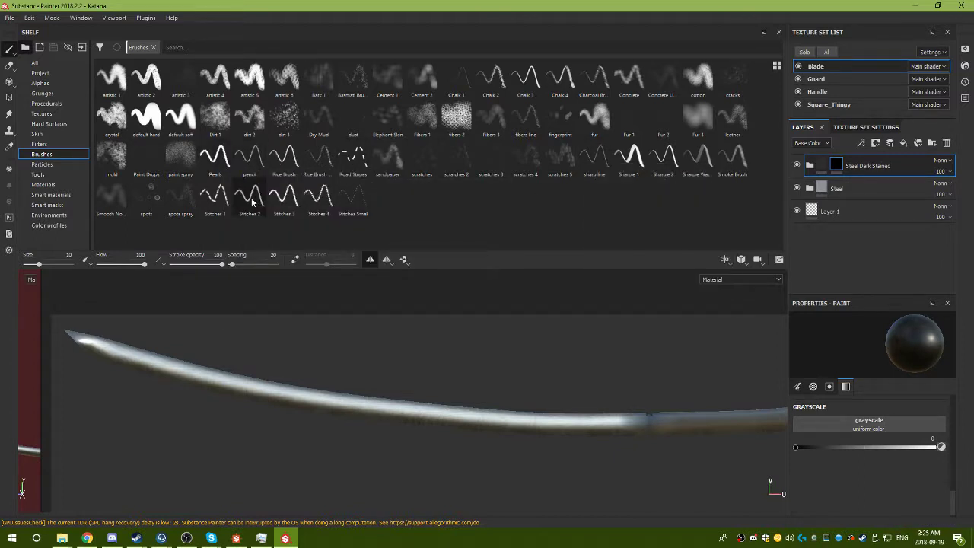
mouse_move(316, 199)
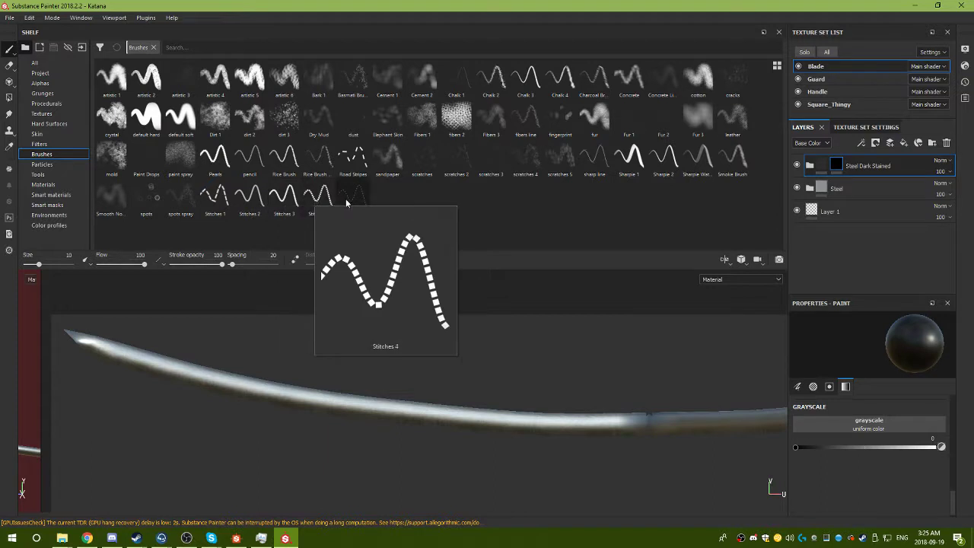
mouse_move(134, 86)
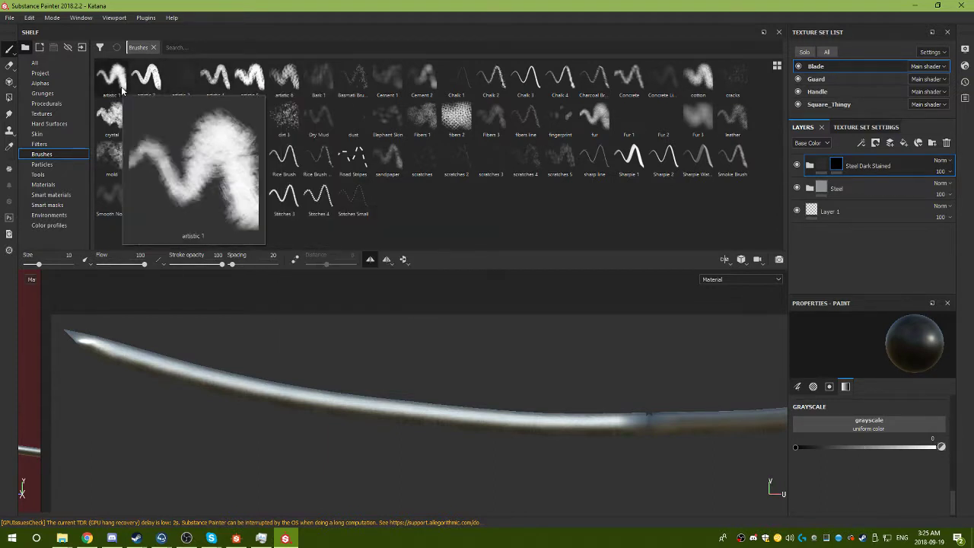
click(111, 77)
Reduce the brush size to 1.02 and try a stroke across the blade with the Steel Dark Stained mask displayed.
ctrl+right_drag(474, 421, 474, 420)
mouse_move(474, 420)
alt+middle_down()
mouse_move(475, 348)
mouse_move(463, 367)
alt+middle_up()
scroll(463, 366, up, 6)
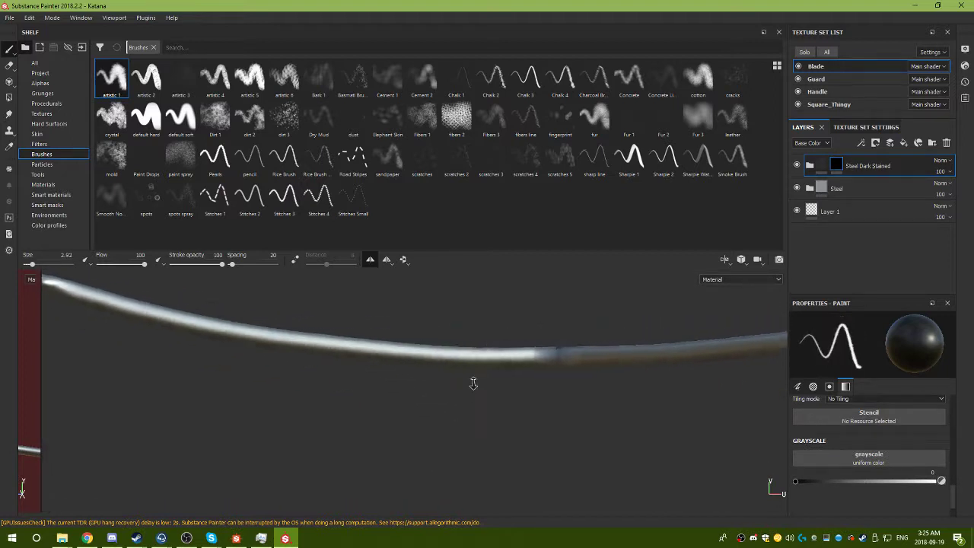
click(495, 398)
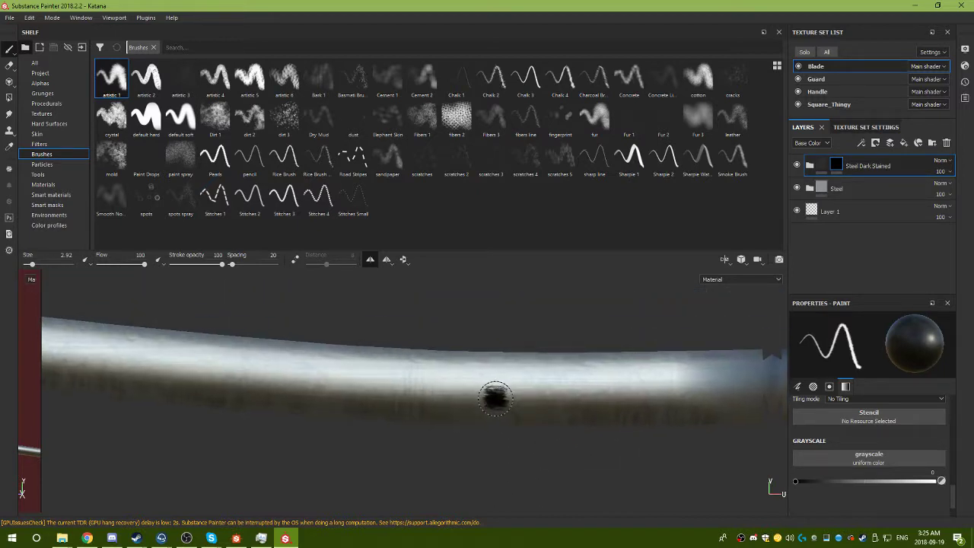
ctrl+right_drag(495, 397, 496, 398)
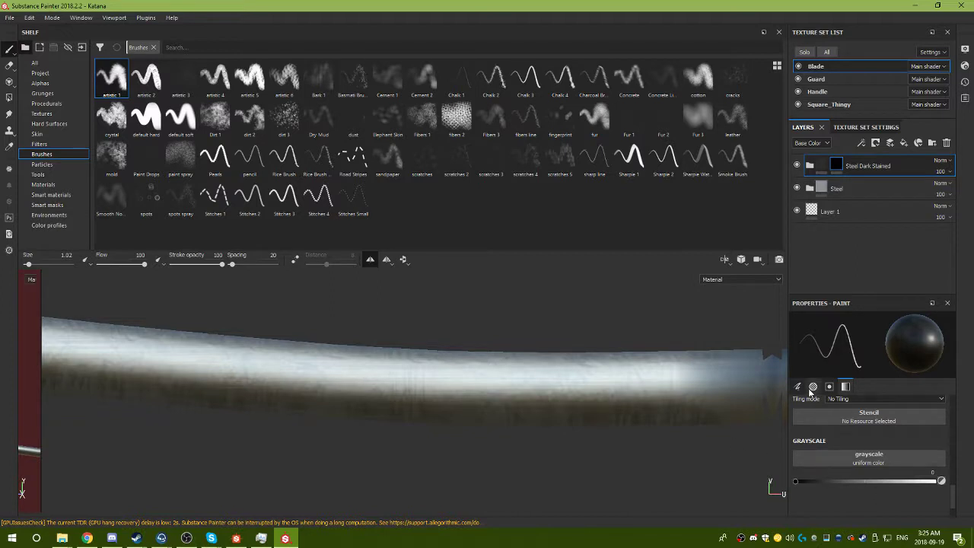
alt+click(837, 166)
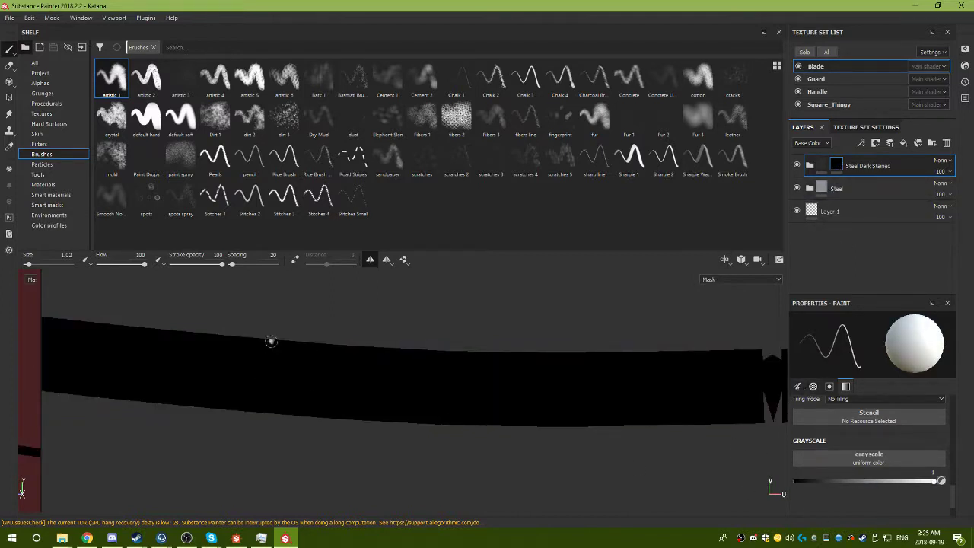
drag(272, 342, 252, 414)
key(ctrl+z)
alt+click(837, 166)
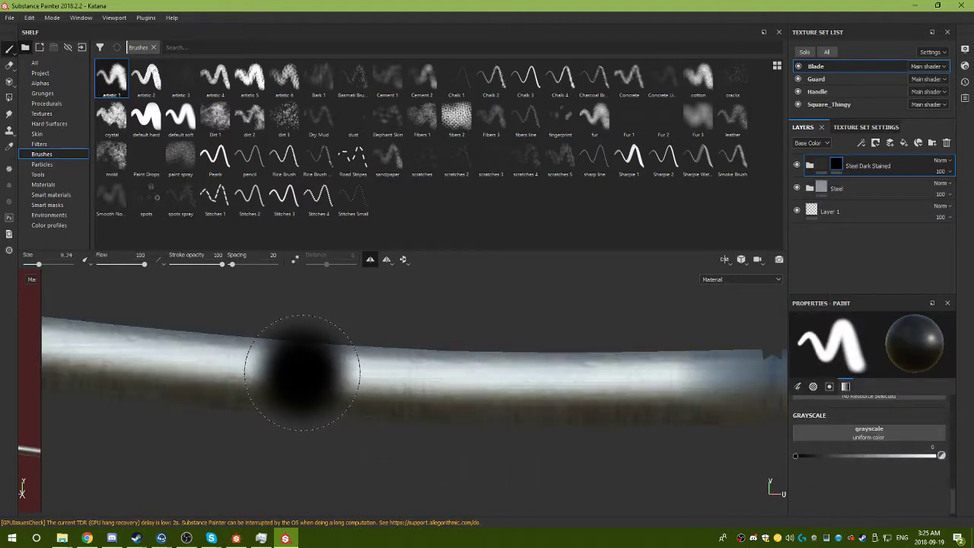
Enlarge the brush to size 15, set its grayscale to 1 and try a broad stroke along the blade's UV strip.
ctrl+right_drag(298, 398, 323, 377)
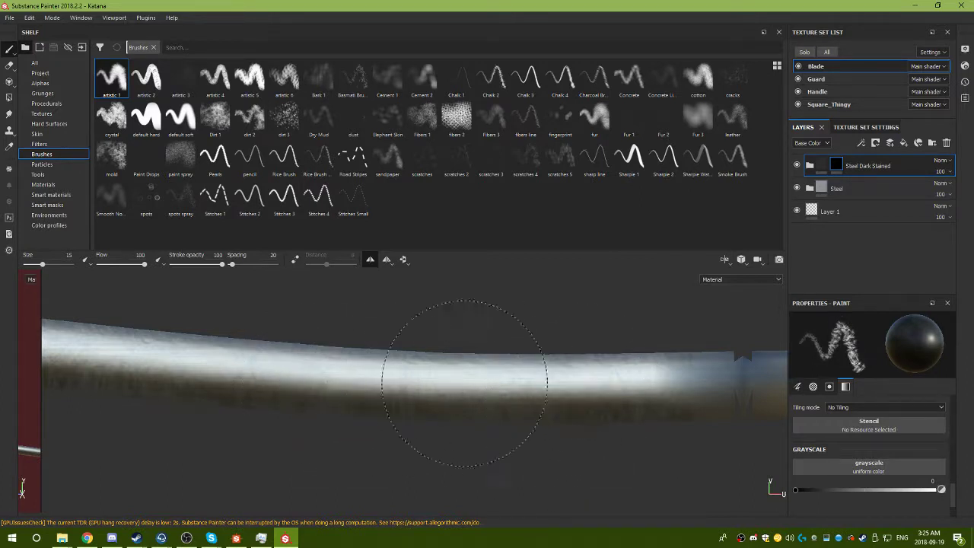
click(933, 490)
mouse_move(635, 384)
mouse_down()
mouse_move(505, 388)
mouse_move(289, 361)
mouse_up()
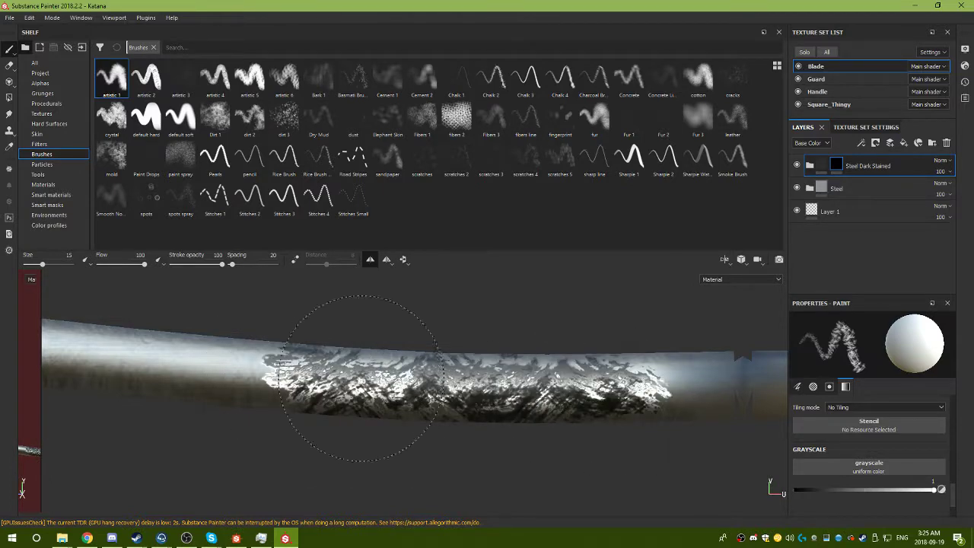
mouse_move(490, 464)
alt+mouse_down()
mouse_move(303, 437)
mouse_move(468, 402)
mouse_move(412, 403)
mouse_move(461, 429)
mouse_move(465, 408)
alt+mouse_up()
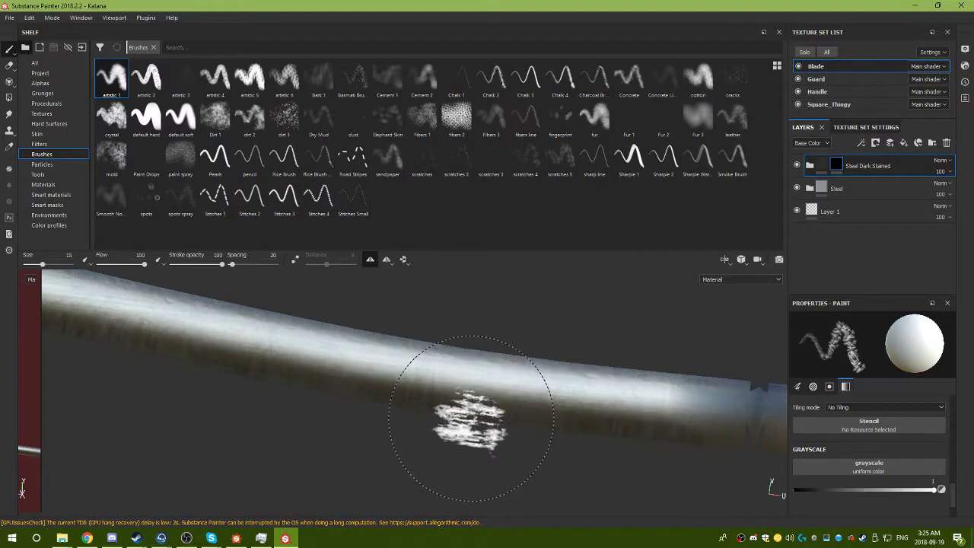
Reduce the brush size to 0.72 and paint thin wavy curls on the mask along the guard end of the blade.
mouse_move(437, 362)
ctrl+right_down()
mouse_move(437, 340)
mouse_move(358, 335)
ctrl+right_up()
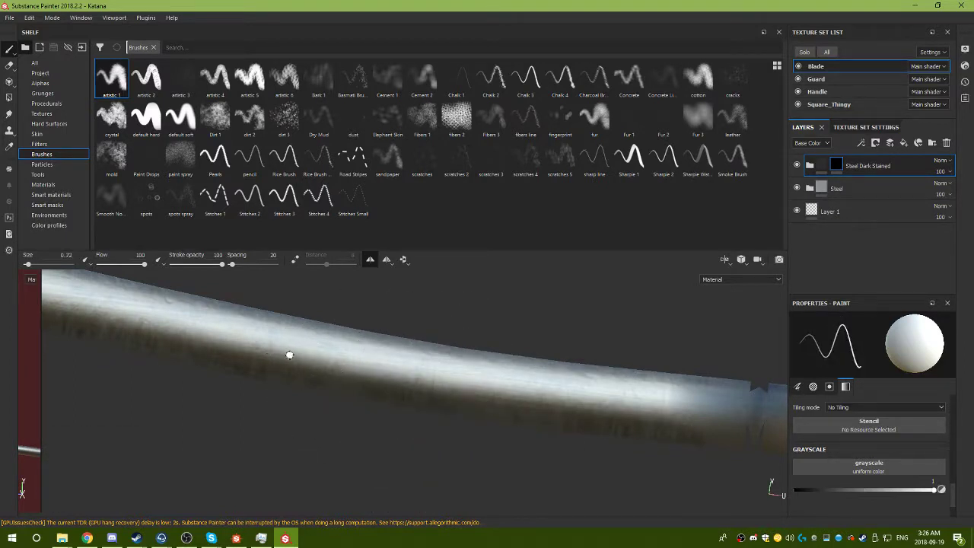
mouse_move(320, 348)
mouse_down()
mouse_move(404, 370)
mouse_move(397, 357)
mouse_up()
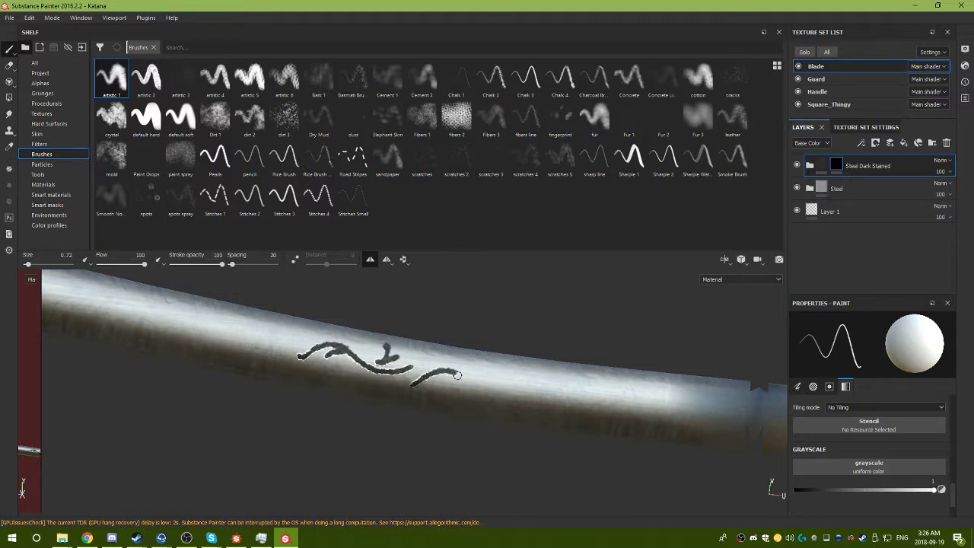
mouse_move(480, 390)
mouse_down()
mouse_move(508, 398)
mouse_move(527, 381)
mouse_up()
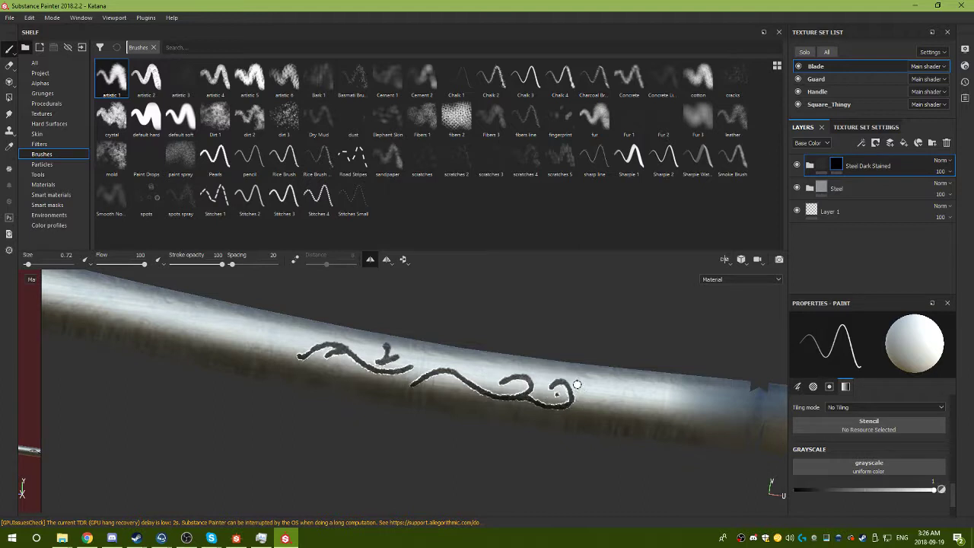
Examine the mirrored curls in the 2D view and on both sides of the blade in the 3D view.
mouse_move(491, 417)
alt+mouse_down()
mouse_move(333, 418)
mouse_move(261, 480)
mouse_move(297, 482)
alt+mouse_up()
mouse_move(554, 418)
alt+mouse_down()
mouse_move(268, 409)
mouse_move(342, 392)
mouse_move(555, 391)
mouse_move(479, 436)
mouse_move(624, 380)
mouse_move(615, 396)
mouse_move(541, 398)
mouse_move(555, 400)
alt+mouse_up()
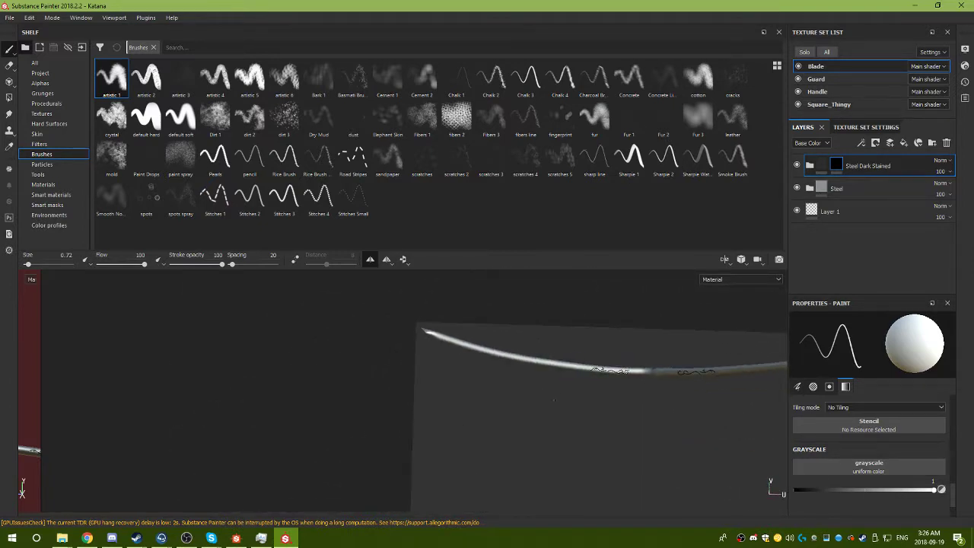
key(f)
alt+drag(514, 443, 467, 409)
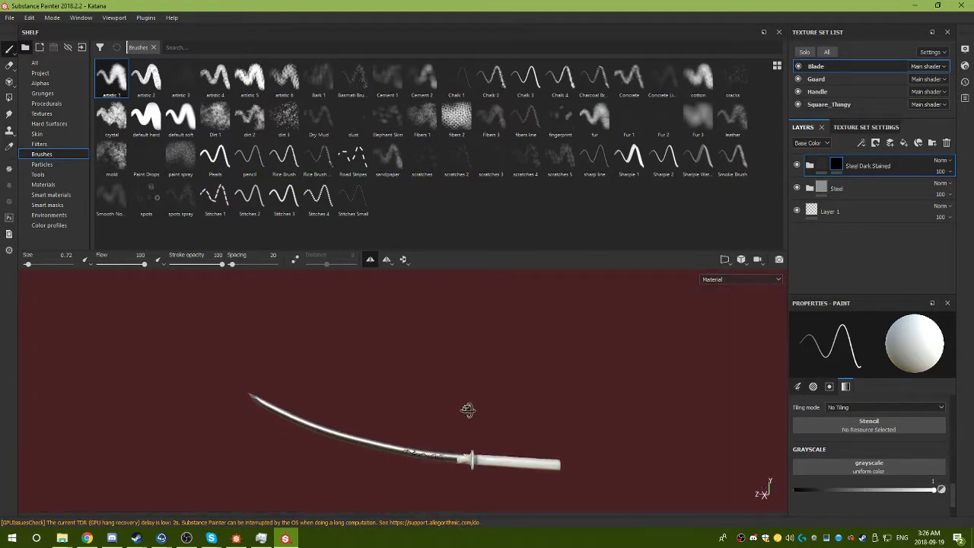
mouse_move(468, 410)
alt+right_down()
mouse_move(511, 428)
mouse_move(463, 500)
mouse_move(516, 451)
alt+right_up()
alt+drag(516, 451, 433, 445)
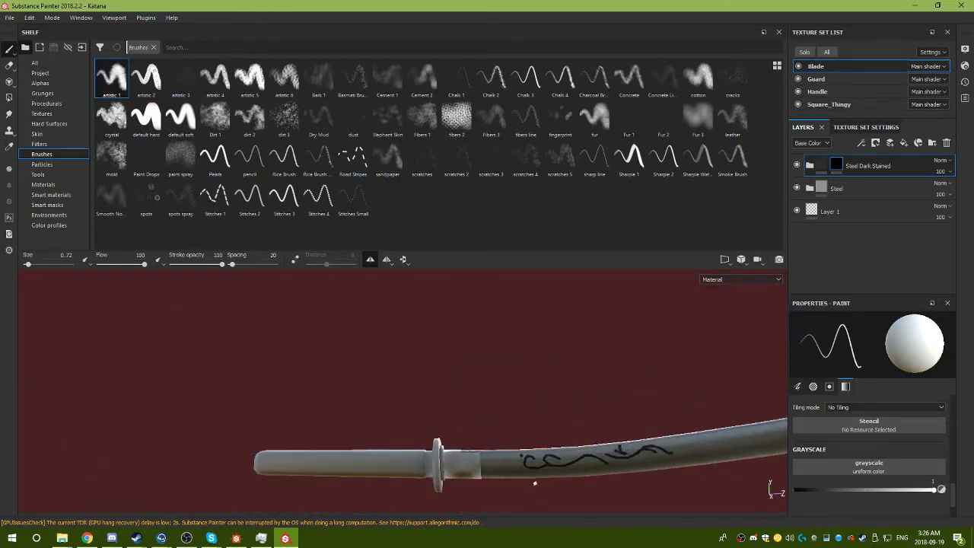
Erase the painted curls from the mask with a size 14.06 brush at grayscale 0.
click(796, 490)
mouse_move(545, 467)
ctrl+right_down()
mouse_move(555, 455)
mouse_move(655, 450)
ctrl+right_up()
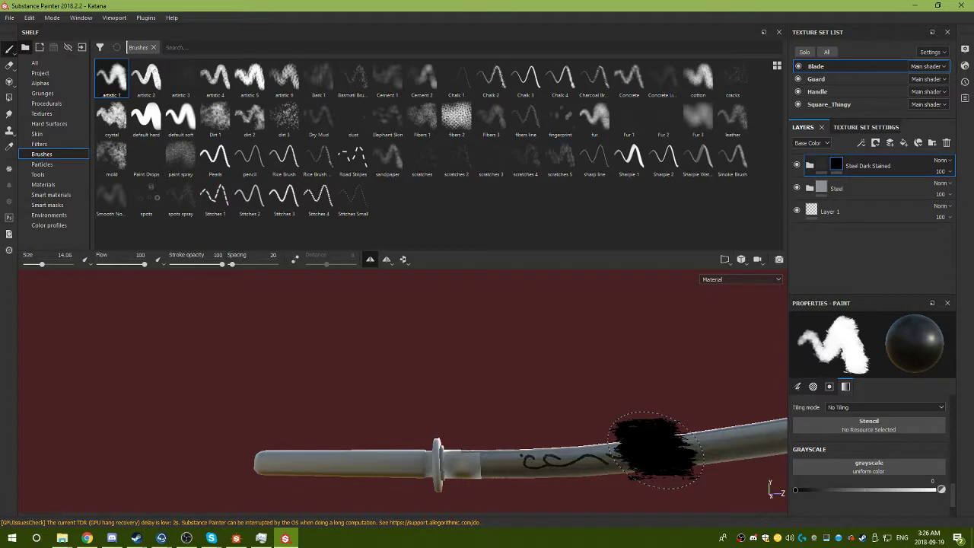
key(ctrl+z)
drag(525, 463, 609, 449)
mouse_move(609, 449)
mouse_down()
mouse_move(539, 462)
mouse_move(601, 463)
mouse_up()
Set the brush grayscale to 1 and replace its alpha with Circular Triangle.
click(803, 490)
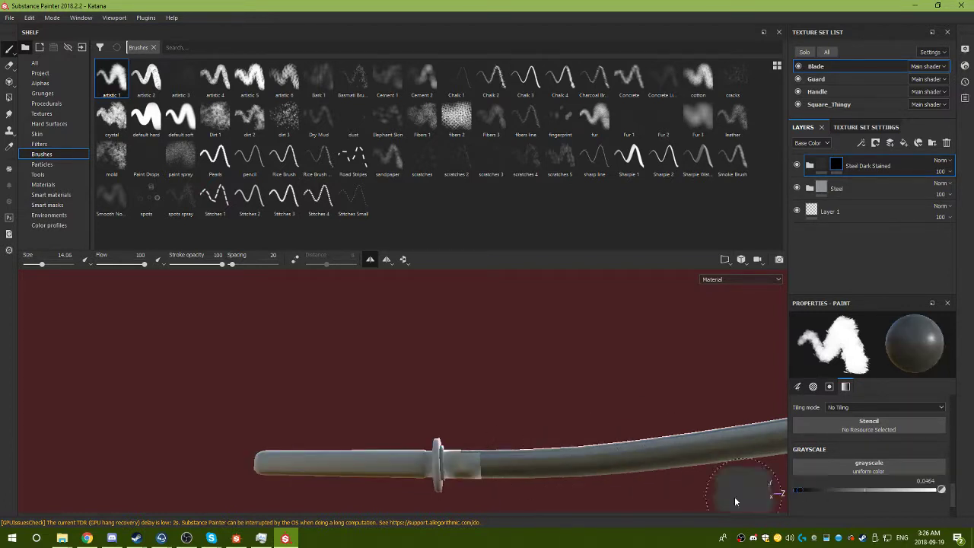
click(935, 490)
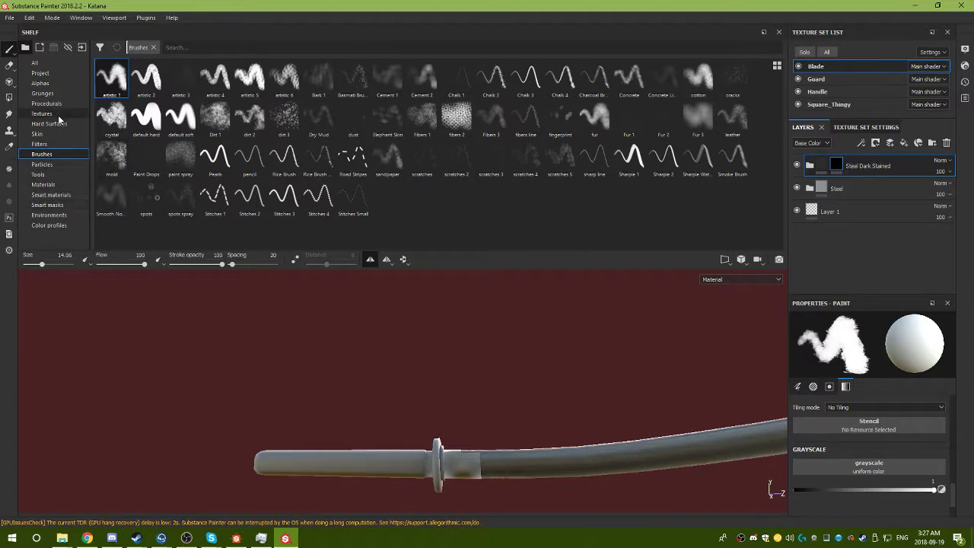
click(818, 388)
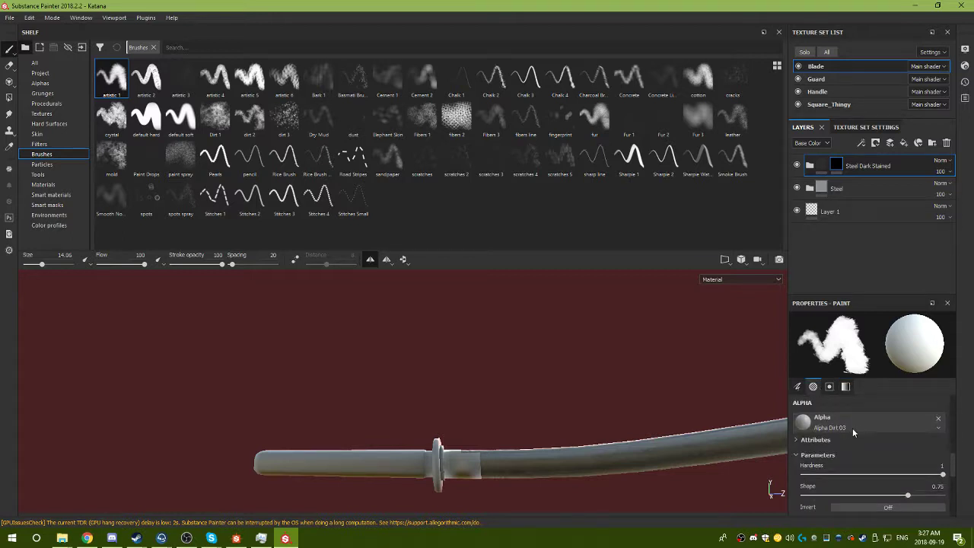
click(856, 428)
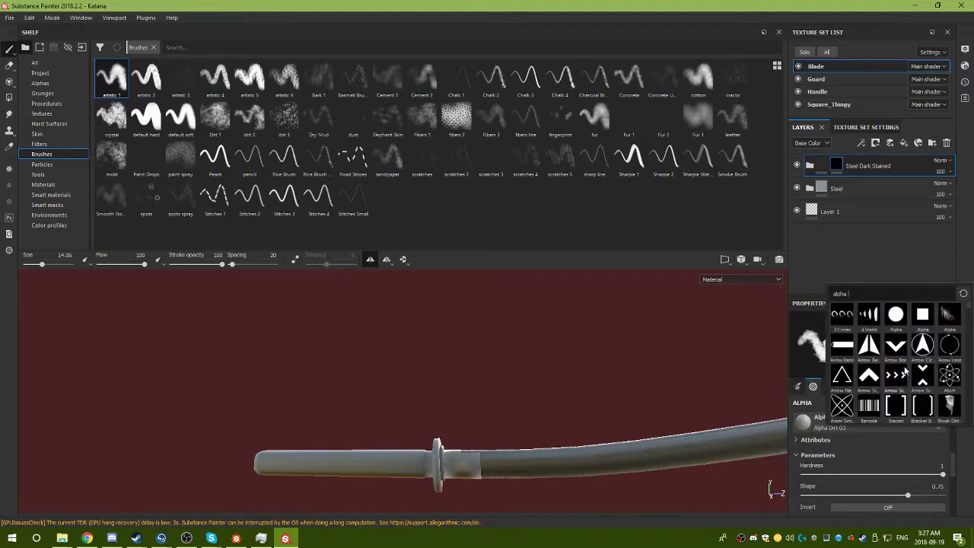
scroll(906, 371, down, 3)
scroll(901, 389, down, 3)
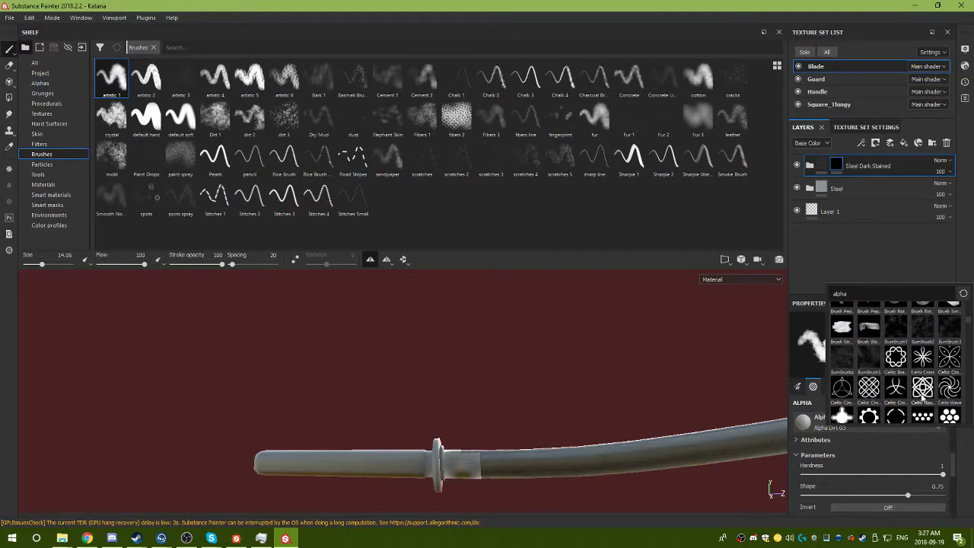
scroll(924, 391, down, 3)
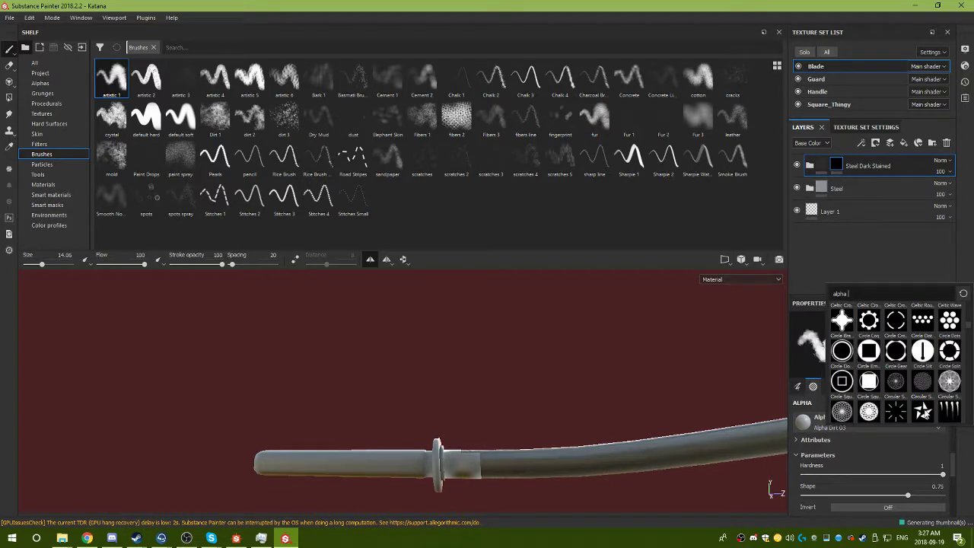
click(922, 411)
Try stamping the star shape on the blade beside the guard, using brush sizes between about 5.14 and 10.3.
key([)
key([)
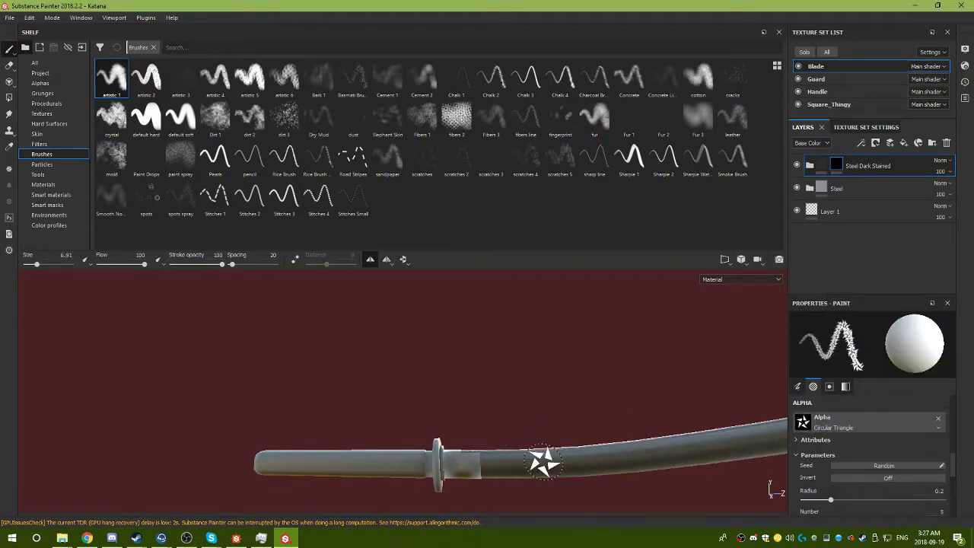
key([)
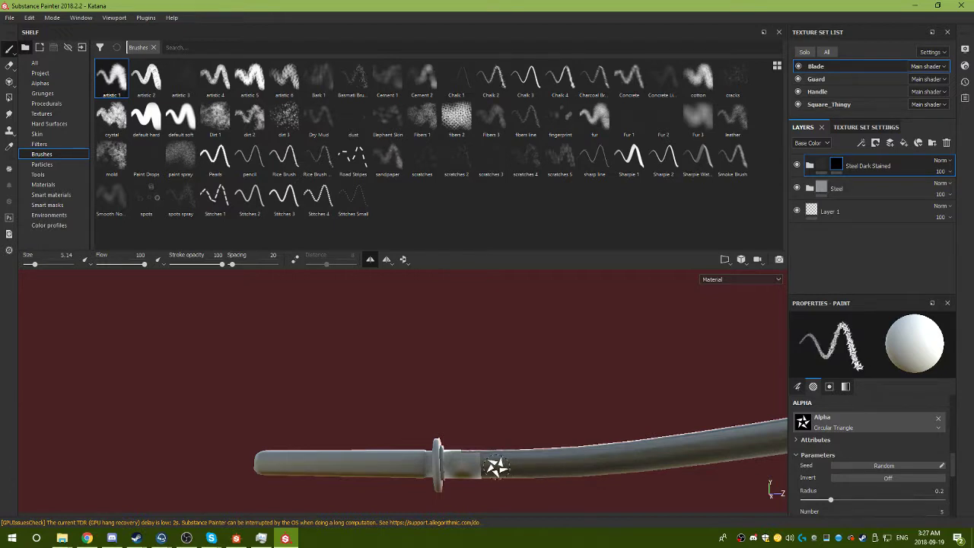
click(498, 464)
key(])
key(])
click(498, 463)
key(])
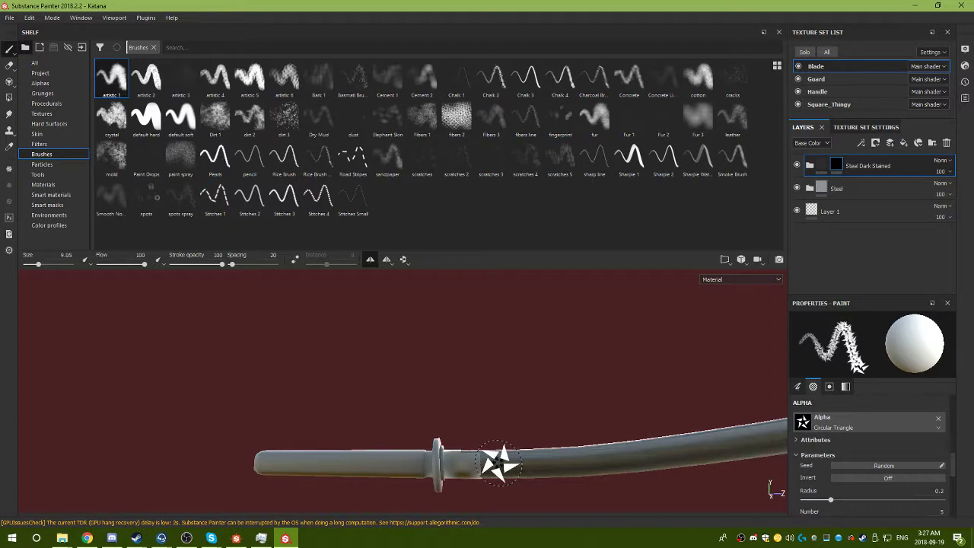
key(])
click(498, 464)
alt+drag(602, 421, 513, 404)
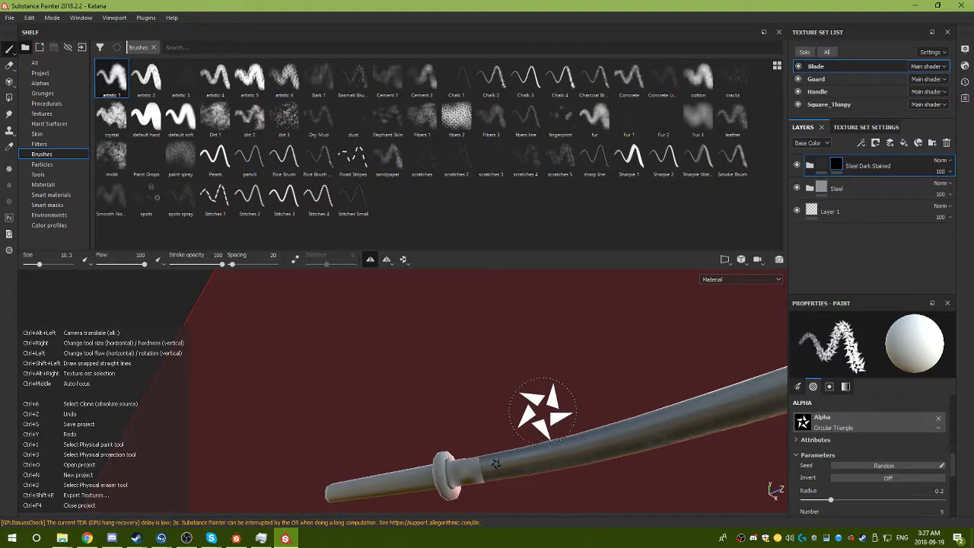
Reduce the brush size to 2.34 and try a wavy line of stars along the blade beside the guard.
mouse_move(508, 465)
alt+mouse_down()
mouse_move(500, 457)
mouse_move(374, 475)
mouse_move(226, 474)
mouse_move(384, 373)
mouse_move(570, 441)
mouse_move(505, 464)
mouse_move(521, 480)
mouse_move(488, 462)
alt+mouse_up()
key(bracketleft)
key(bracketleft)
key(bracketleft)
key(bracketleft)
key(bracketleft)
key(bracketleft)
key(bracketleft)
key(bracketleft)
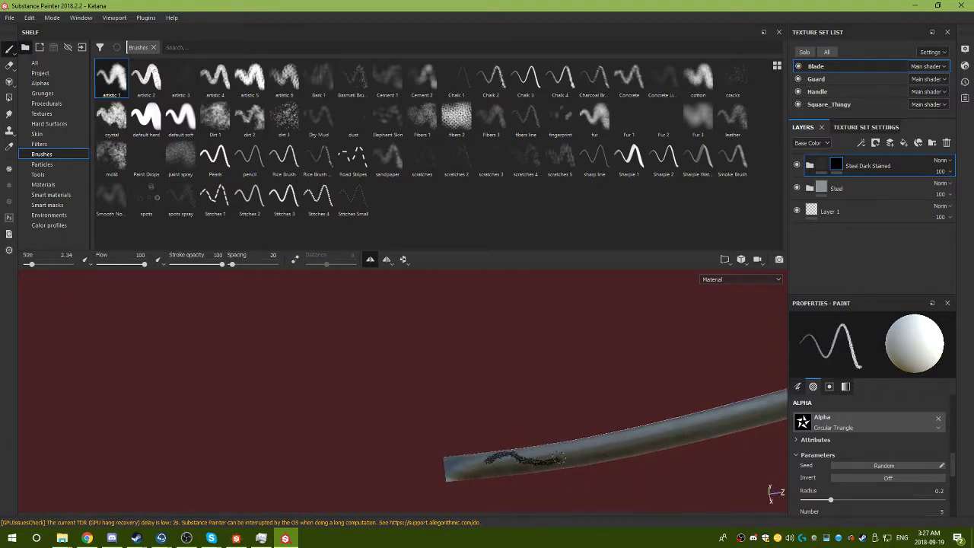
mouse_move(559, 456)
mouse_down()
mouse_move(516, 478)
mouse_move(523, 488)
mouse_up()
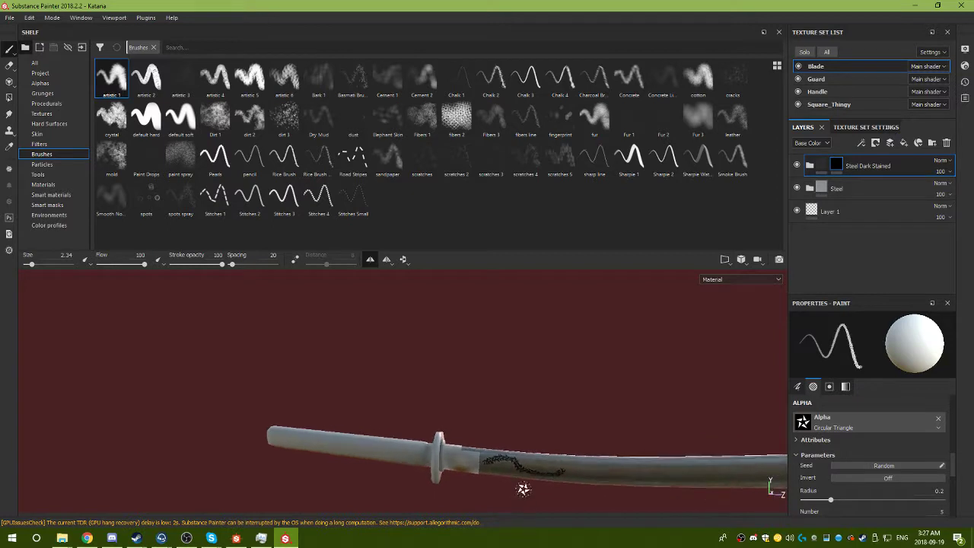
Enlarge the brush to 7.02 and replace its alpha with Flower Stylized.
key(bracketright)
key(bracketright)
key(bracketright)
key(bracketright)
key(bracketright)
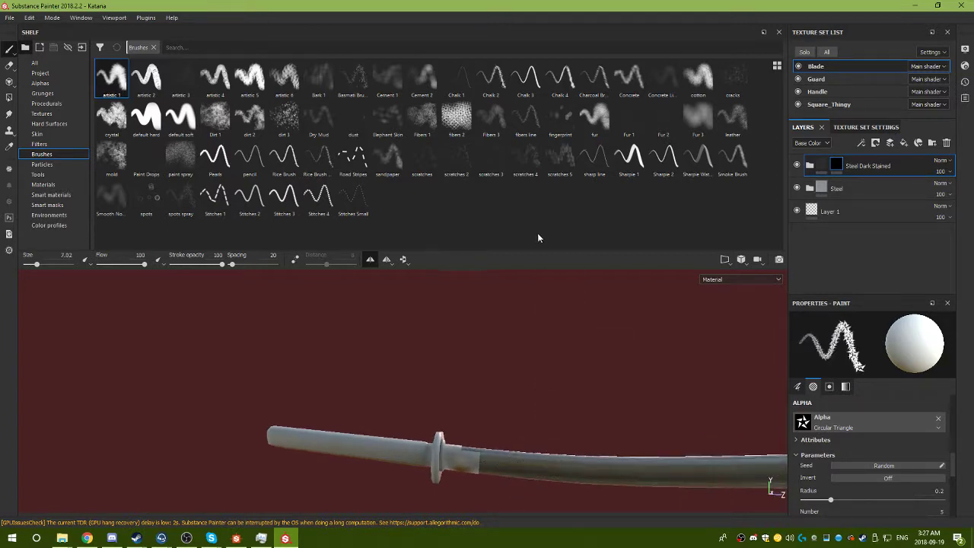
click(809, 420)
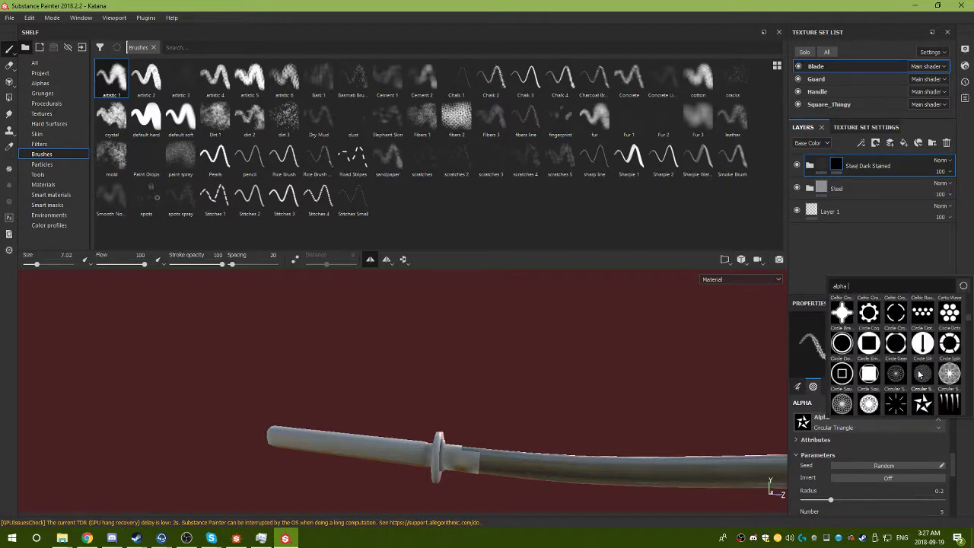
scroll(920, 374, down, 5)
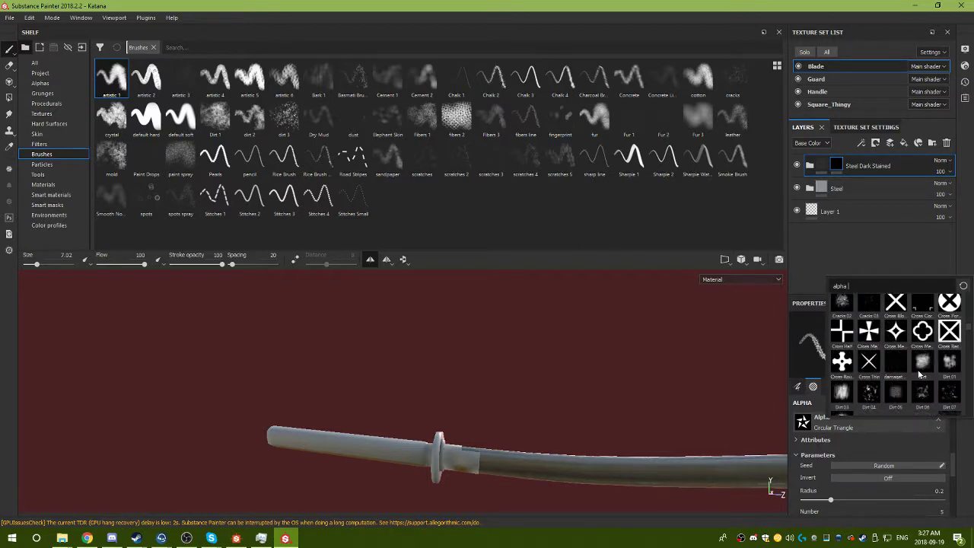
scroll(919, 374, down, 8)
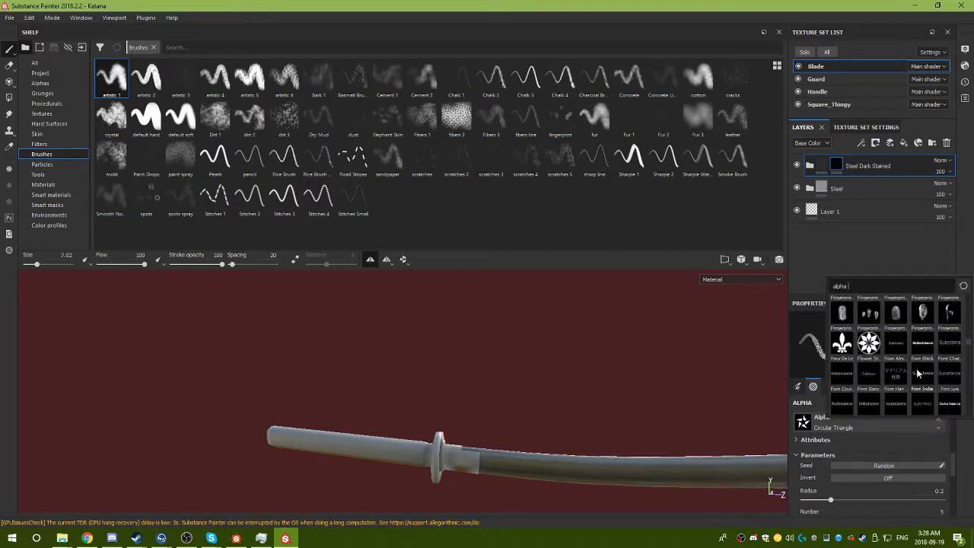
click(870, 344)
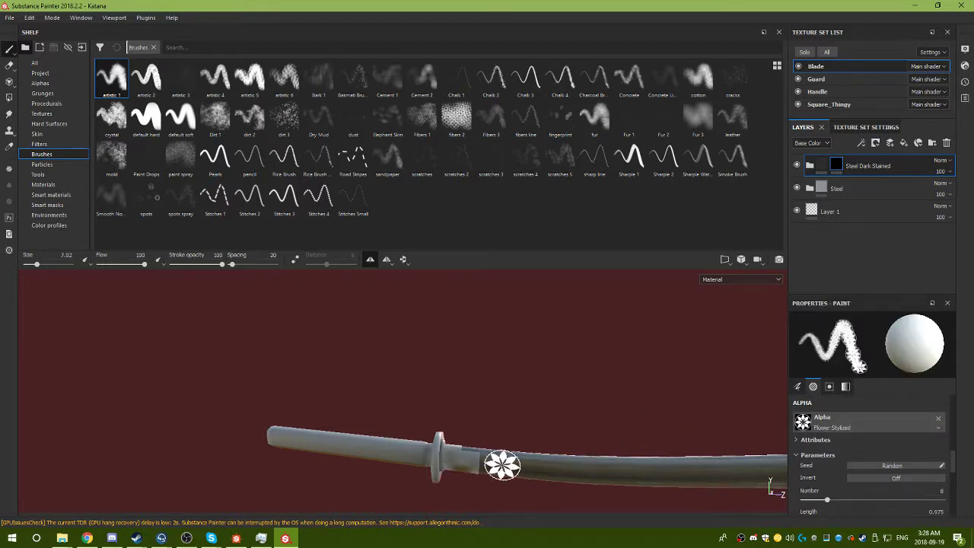
Reduce the brush size to 5.14 and try a flower stamp on the blade beside the guard.
alt+drag(564, 425, 480, 410)
alt+middle_drag(709, 446, 635, 391)
alt+right_drag(635, 391, 434, 401)
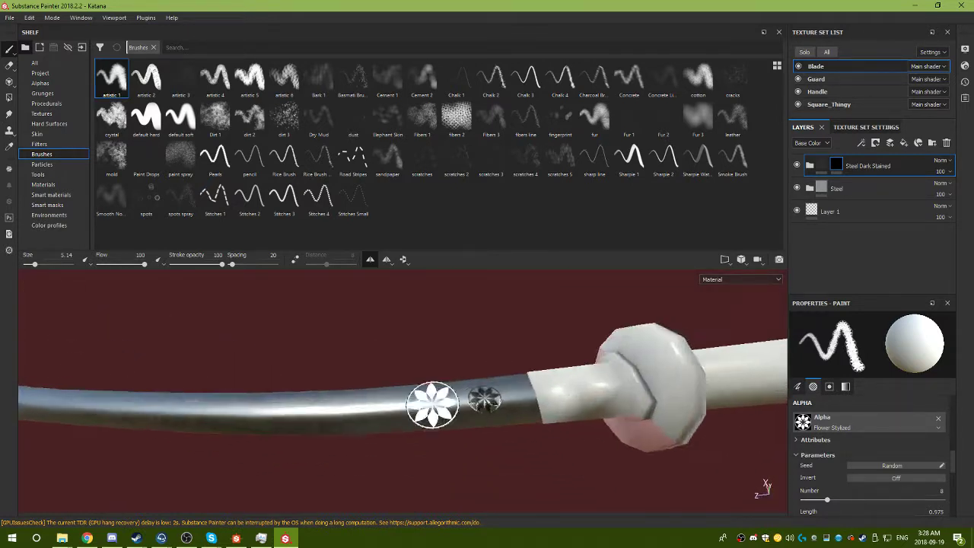
mouse_move(478, 401)
alt+mouse_down()
mouse_move(498, 442)
mouse_move(522, 402)
mouse_move(620, 370)
mouse_move(591, 406)
mouse_move(707, 427)
alt+mouse_up()
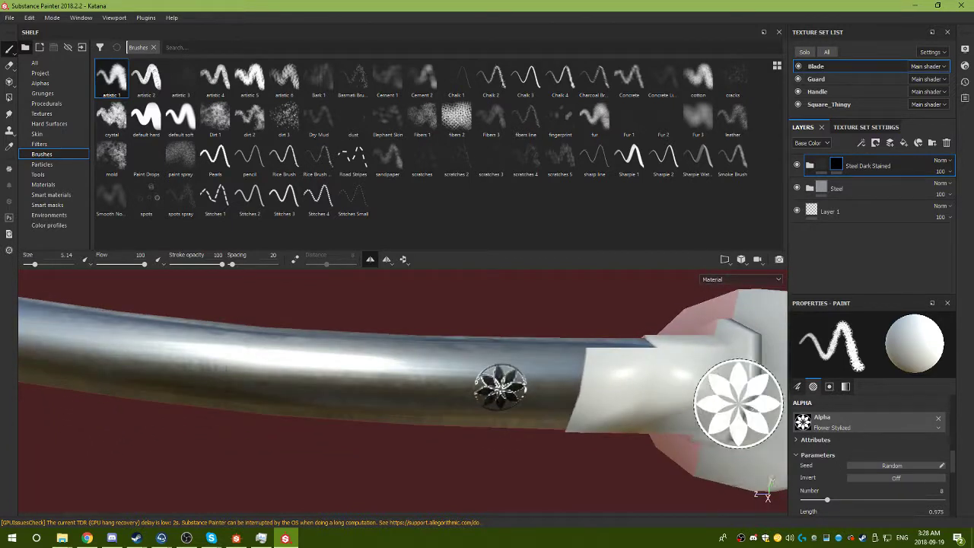
Expand the Steel Dark Stained folder and examine the settings of the two fills in its Base Steel layer.
click(821, 165)
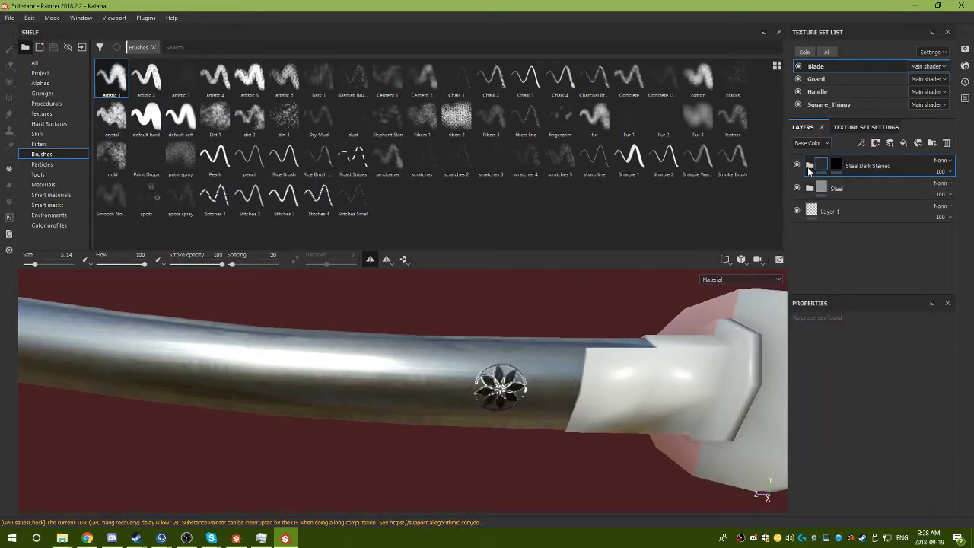
click(811, 166)
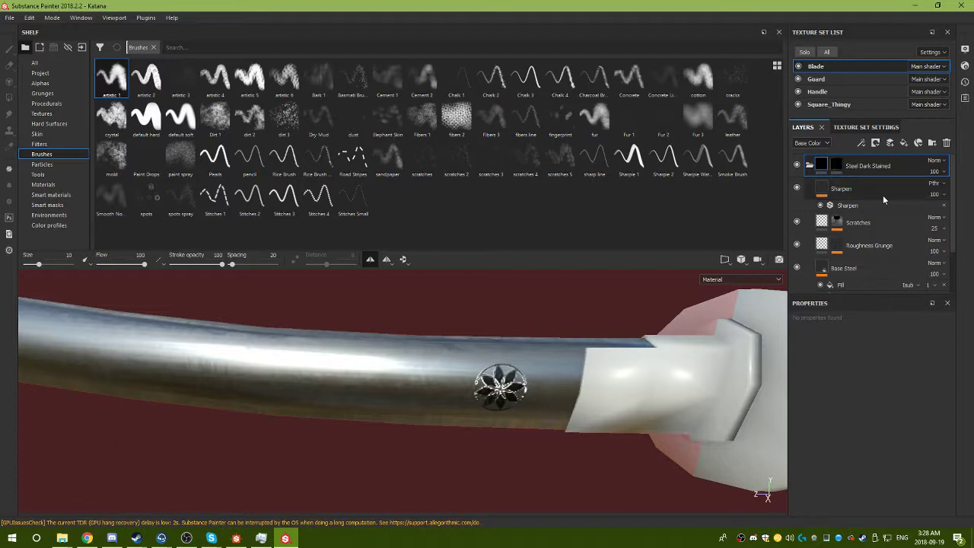
scroll(883, 199, down, 1)
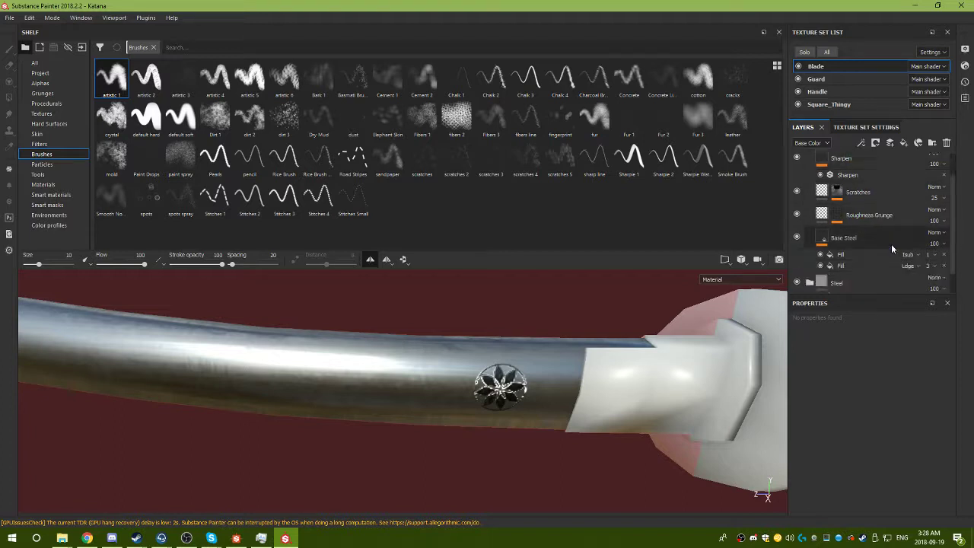
click(842, 255)
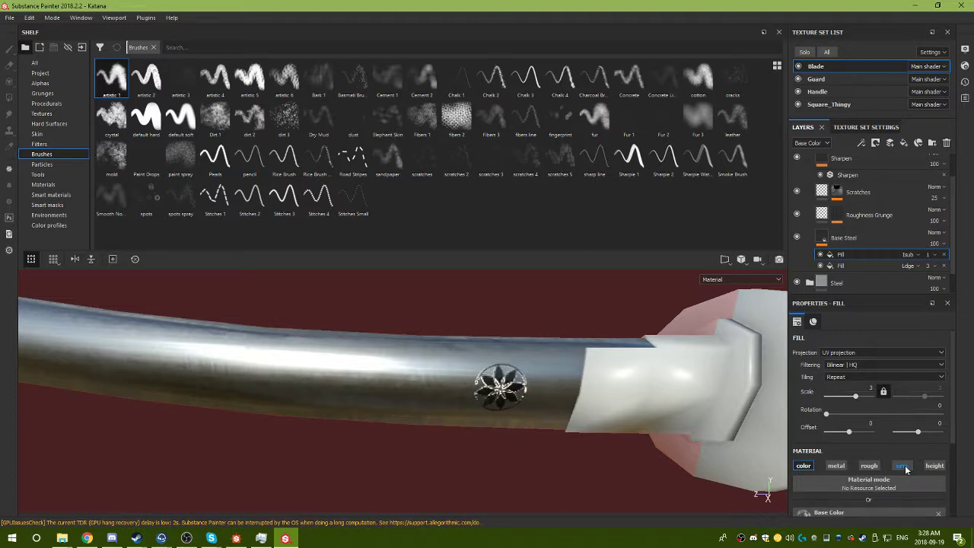
scroll(905, 470, down, 1)
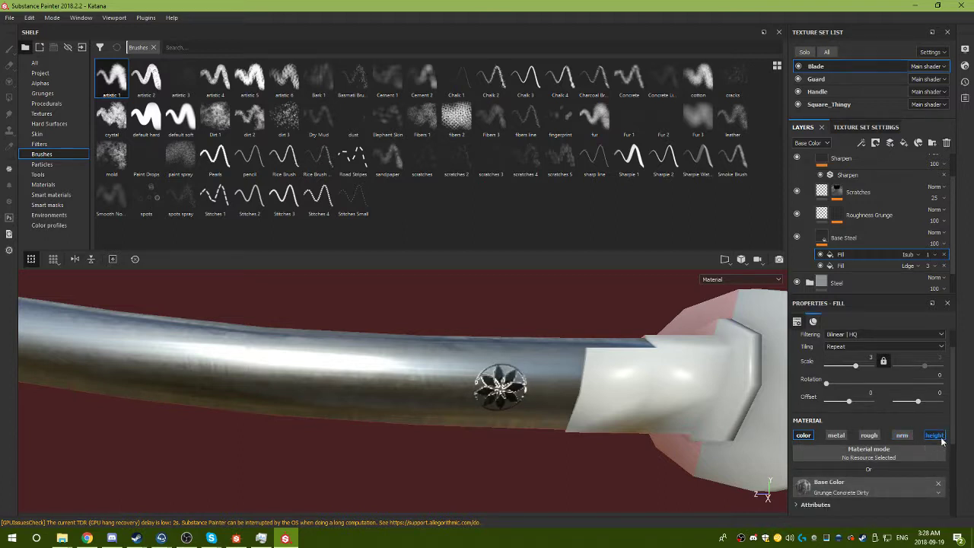
click(843, 267)
scroll(867, 256, down, 1)
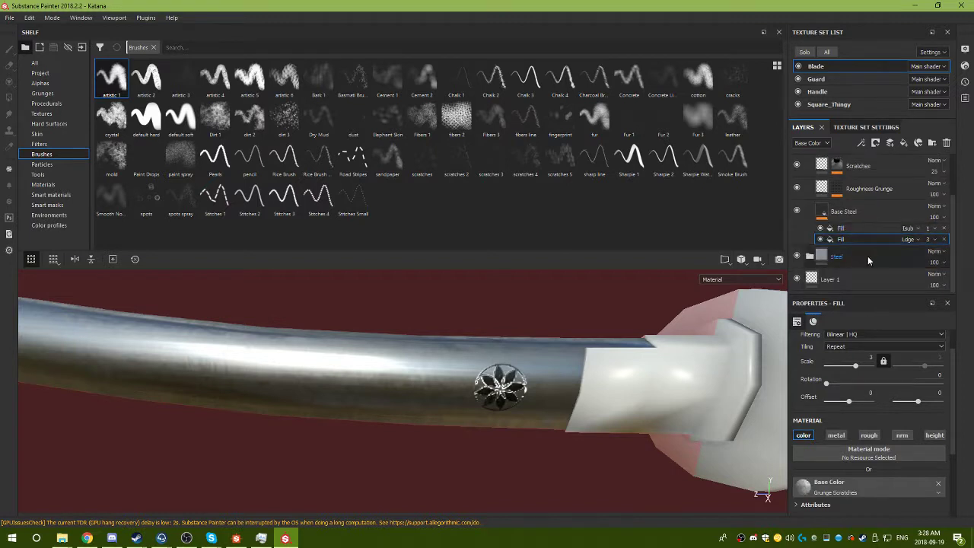
Toggle the Steel folder and Sharpen layer off and on, and hide the Roughness Grunge and Scratches layers.
click(837, 262)
click(797, 256)
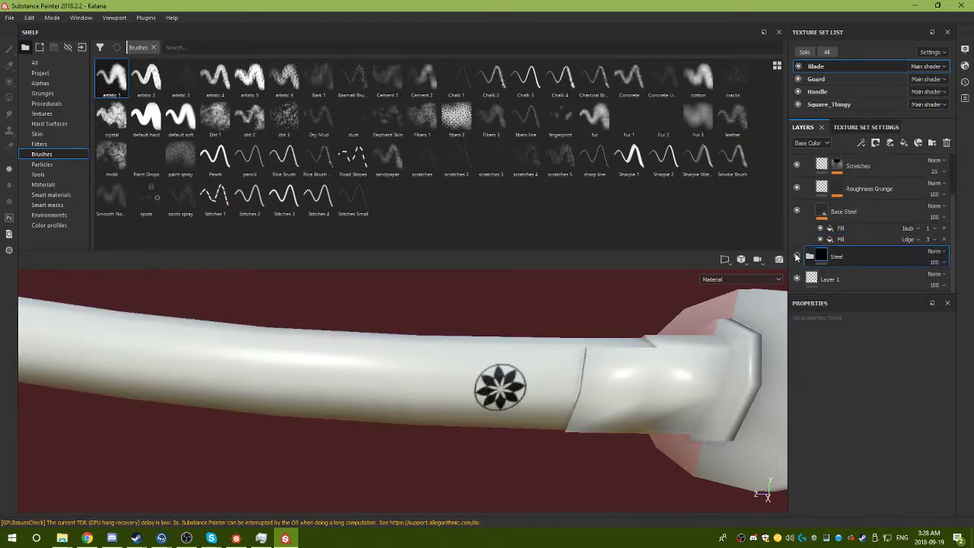
click(797, 256)
scroll(799, 220, up, 1)
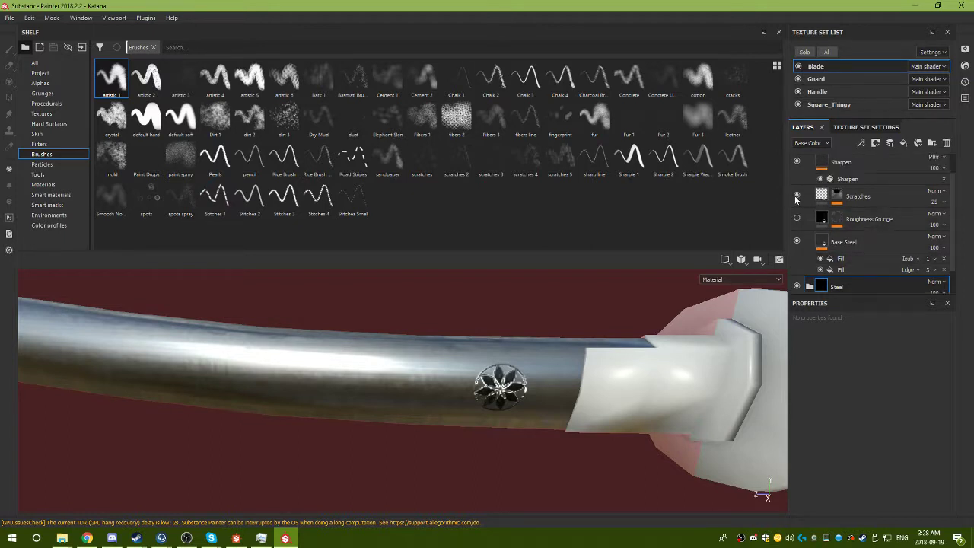
click(798, 162)
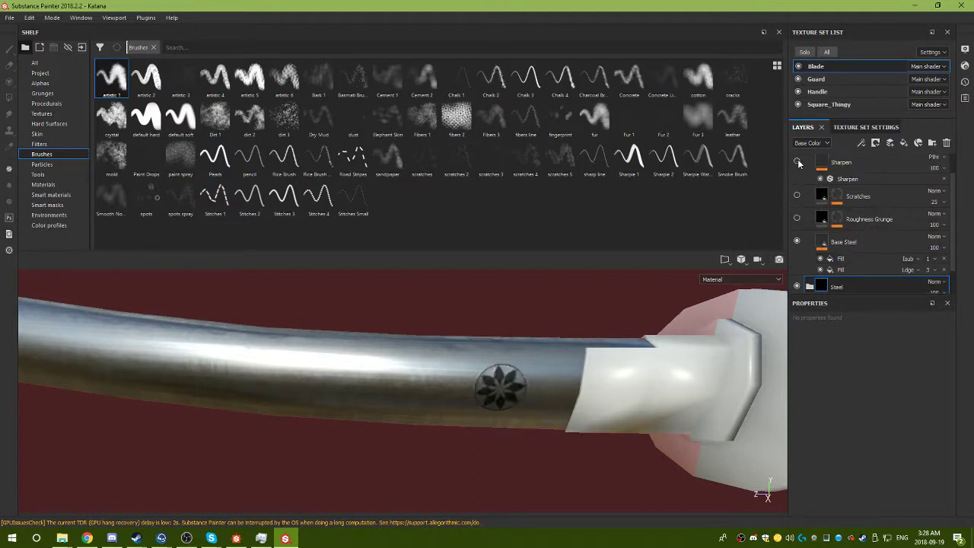
click(798, 162)
Try different Sharpen filter intensities, ending at 0.9, toggle its normal channel, and check the effect on the flower stamp.
click(838, 163)
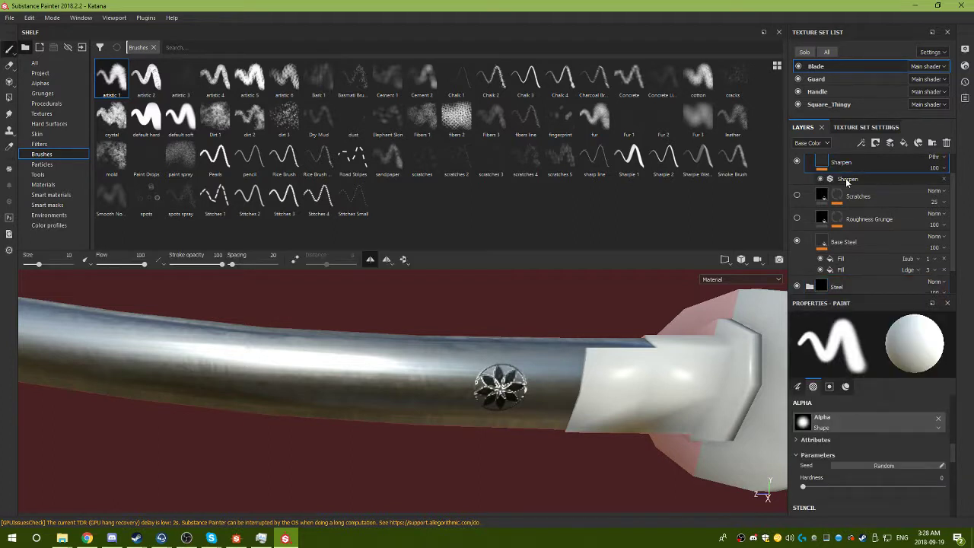
click(846, 178)
drag(815, 414, 965, 422)
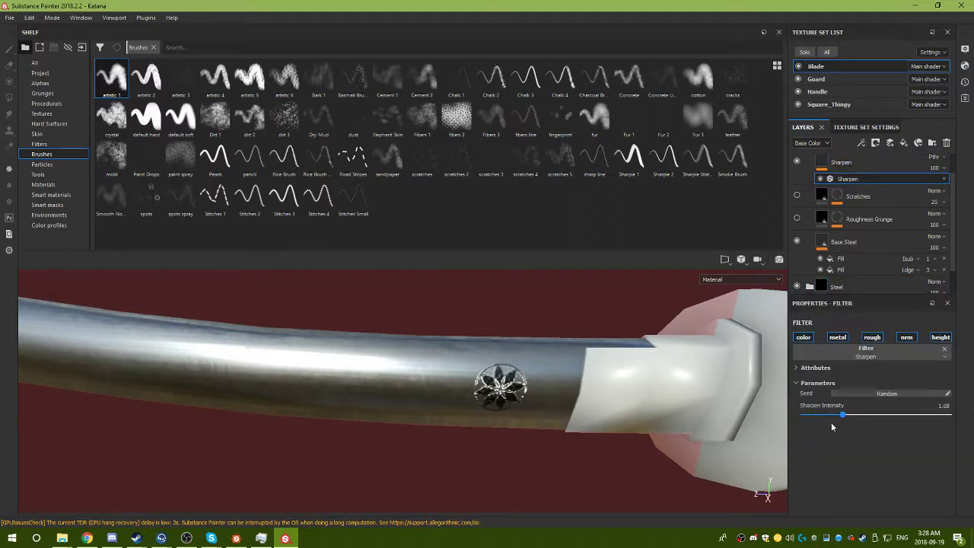
click(806, 369)
click(910, 338)
click(909, 340)
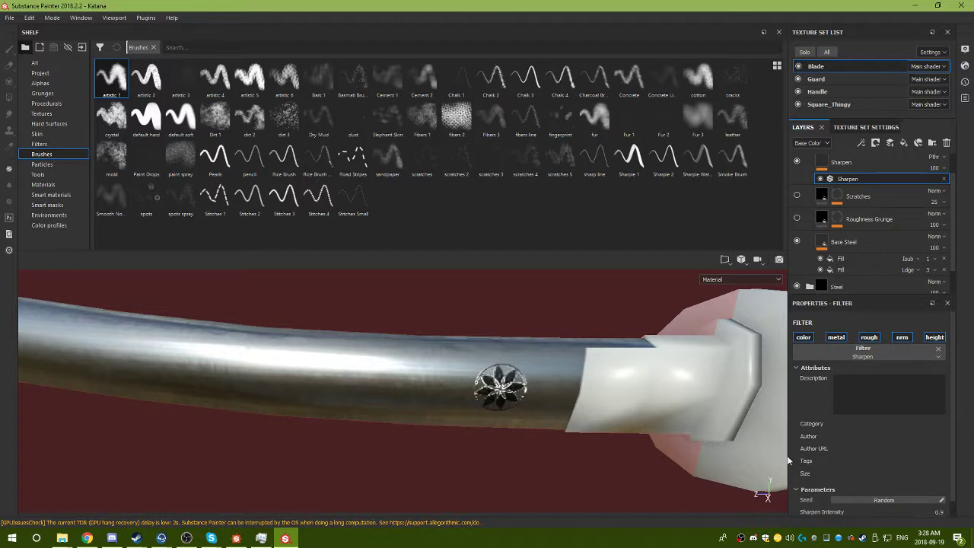
alt+drag(694, 396, 450, 414)
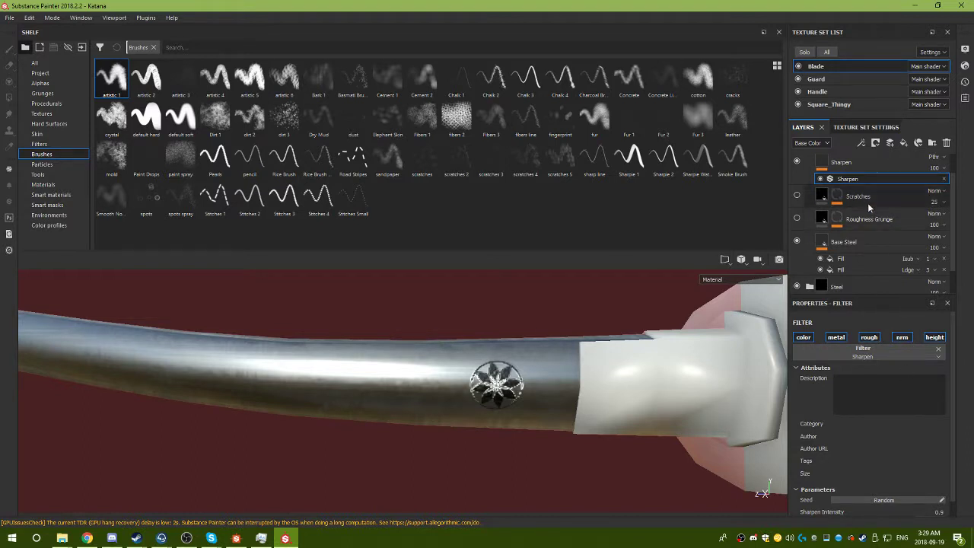
alt+drag(426, 373, 582, 373)
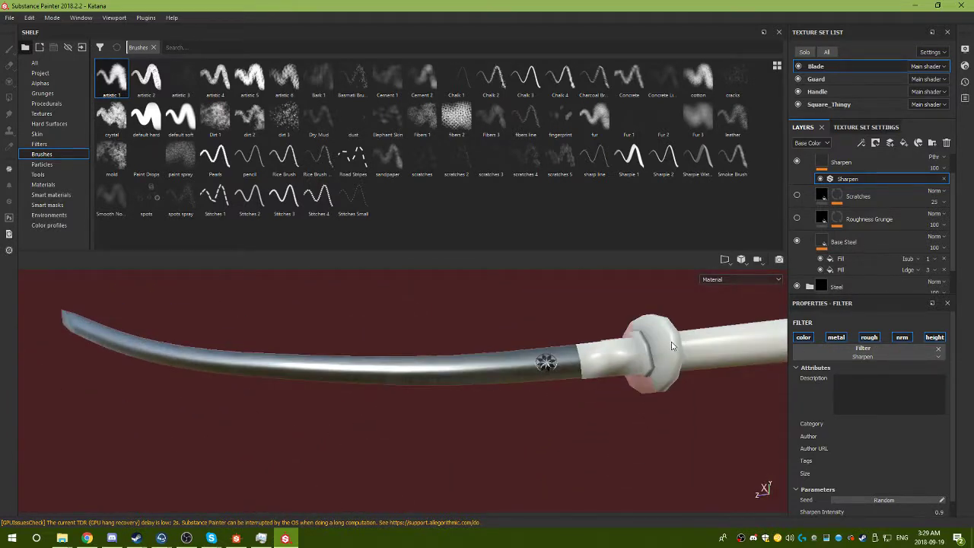
Delete the Steel Dark Stained folder from the Blade texture set.
alt+drag(671, 347, 563, 354)
click(816, 79)
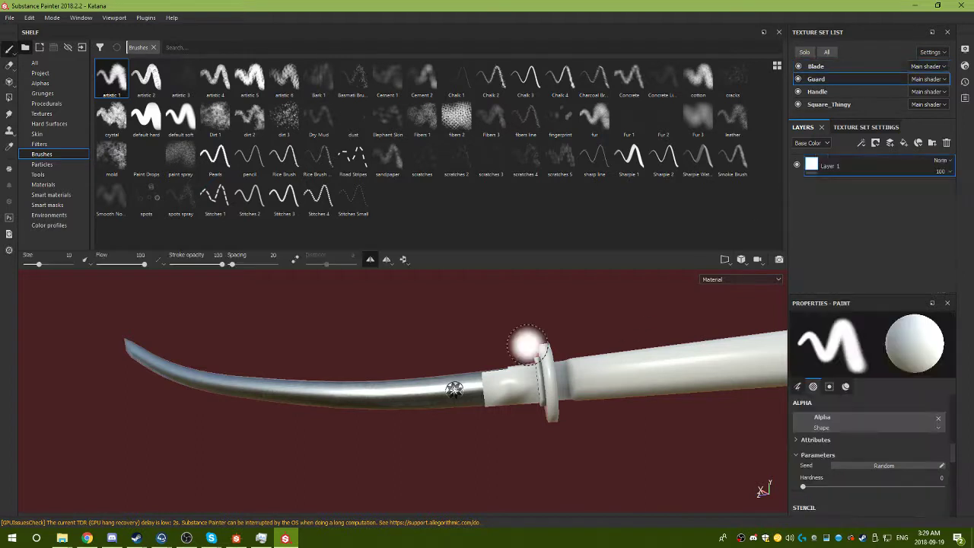
alt+drag(505, 337, 601, 339)
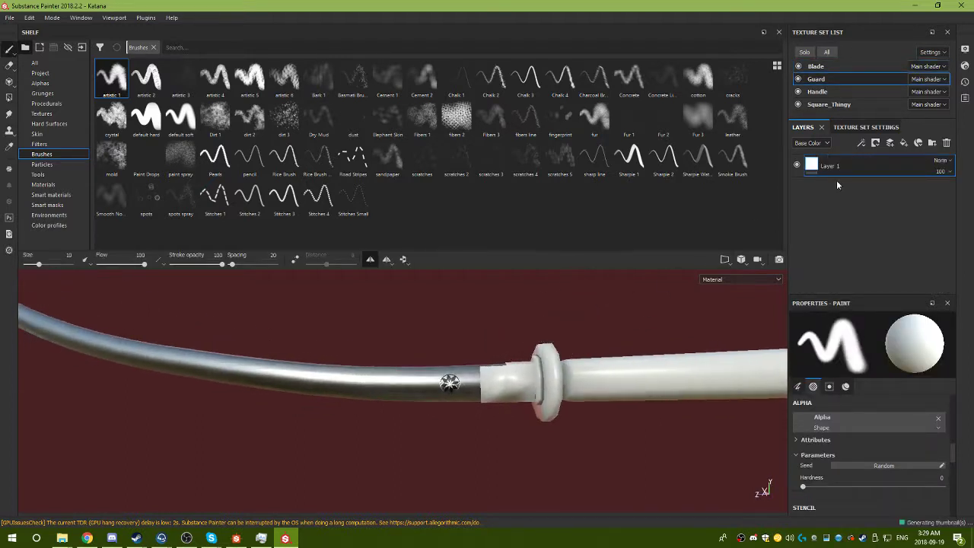
click(854, 69)
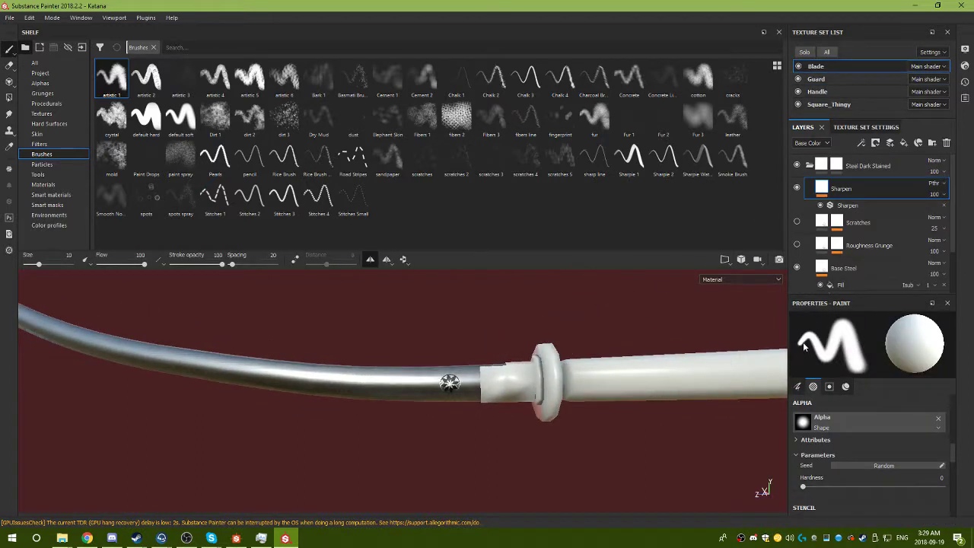
click(872, 167)
key(Delete)
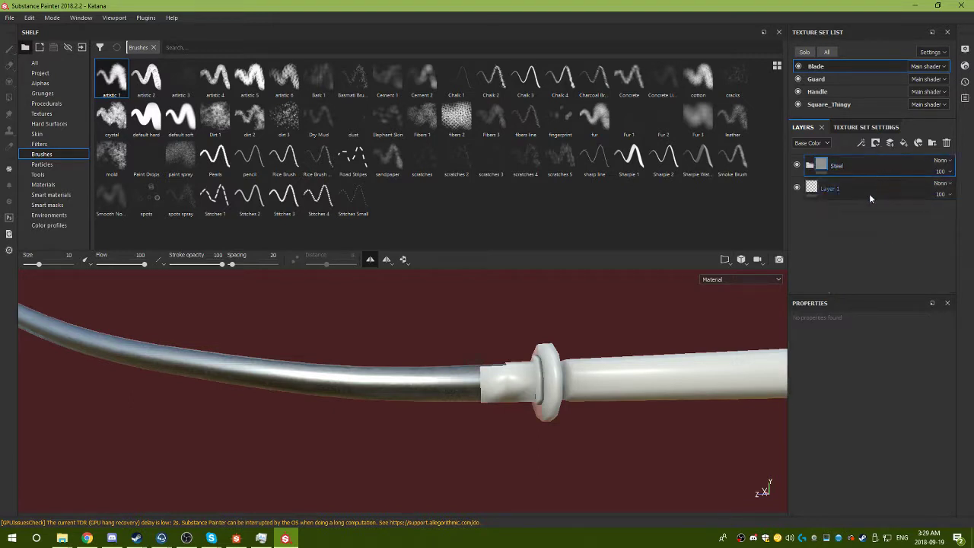
Isolate the guard by hiding the Blade, Handle and Square_Thingy texture sets.
click(835, 80)
click(799, 67)
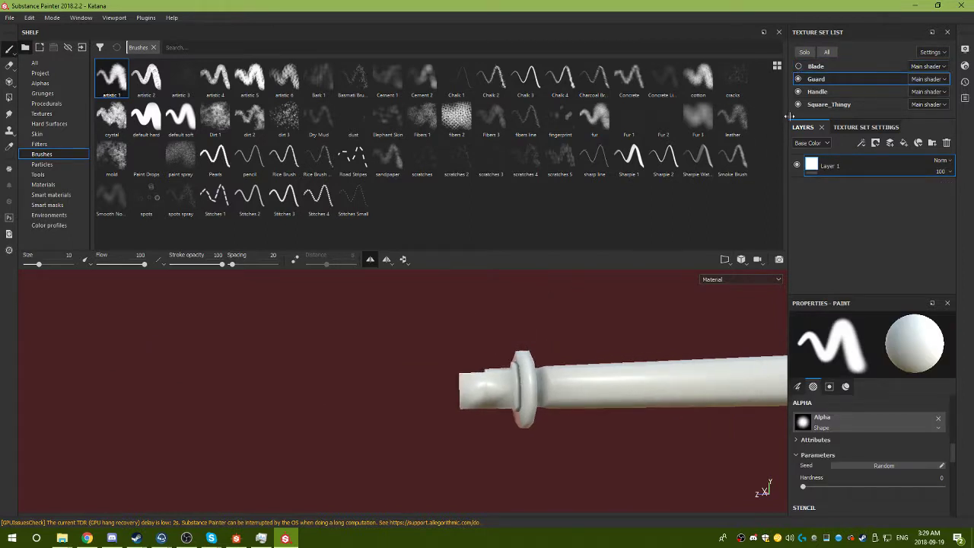
click(799, 91)
click(799, 104)
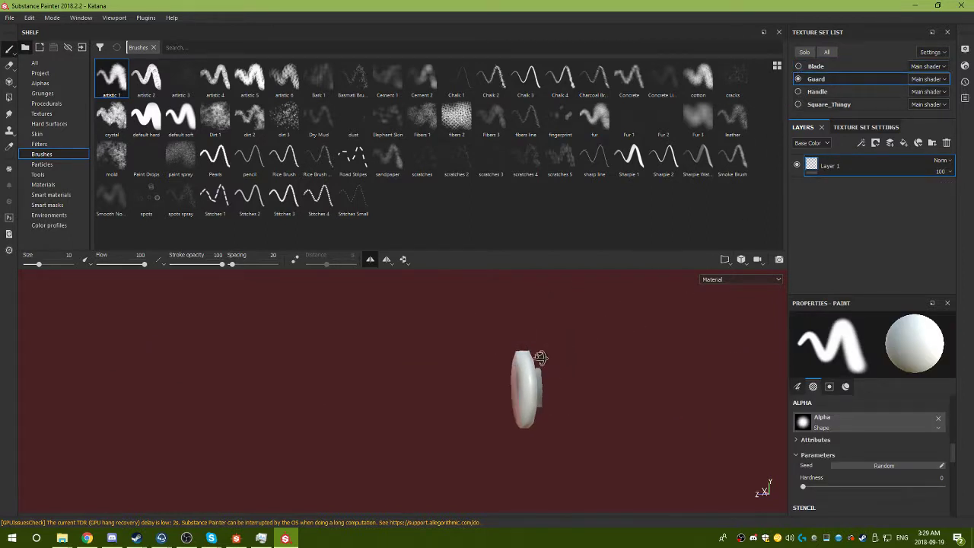
alt+drag(539, 354, 578, 357)
Apply the Steel Dark Aged smart material to the guard.
click(805, 91)
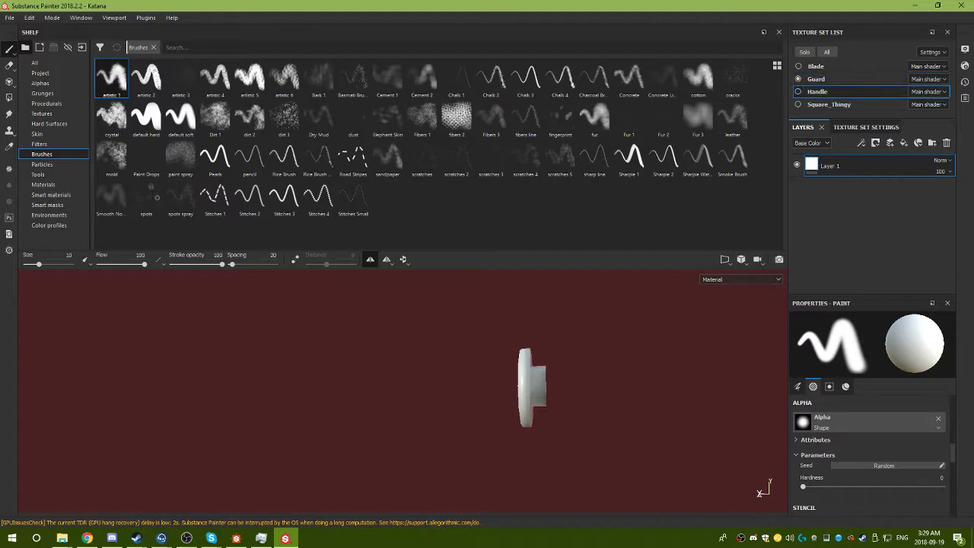
mouse_move(483, 417)
alt+mouse_down()
mouse_move(613, 413)
mouse_move(561, 434)
mouse_move(494, 420)
mouse_move(683, 413)
mouse_move(483, 424)
alt+mouse_up()
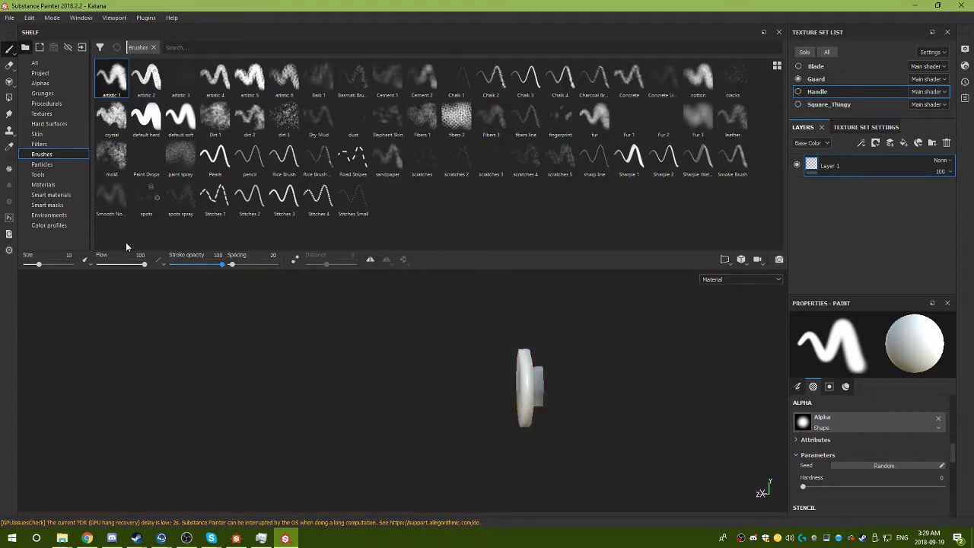
click(61, 198)
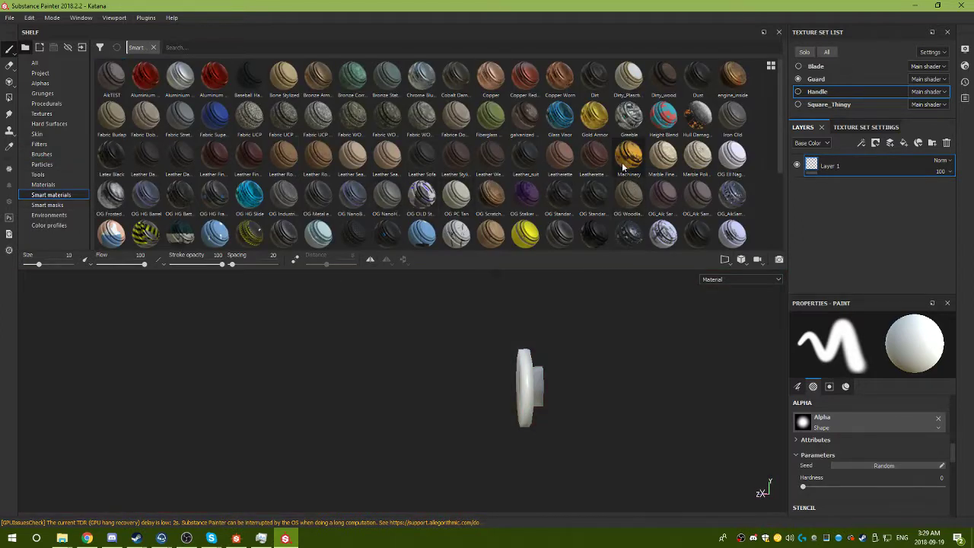
scroll(586, 184, down, 3)
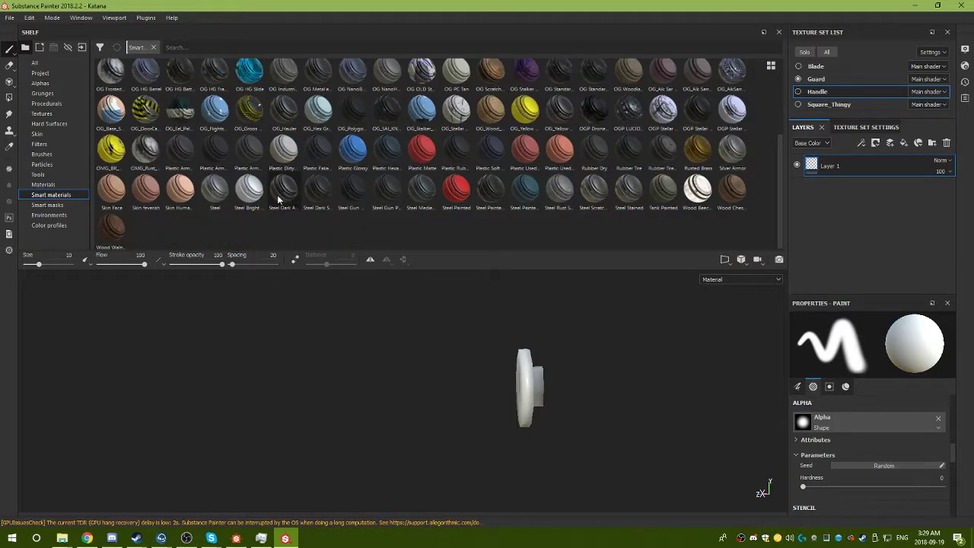
drag(279, 200, 528, 373)
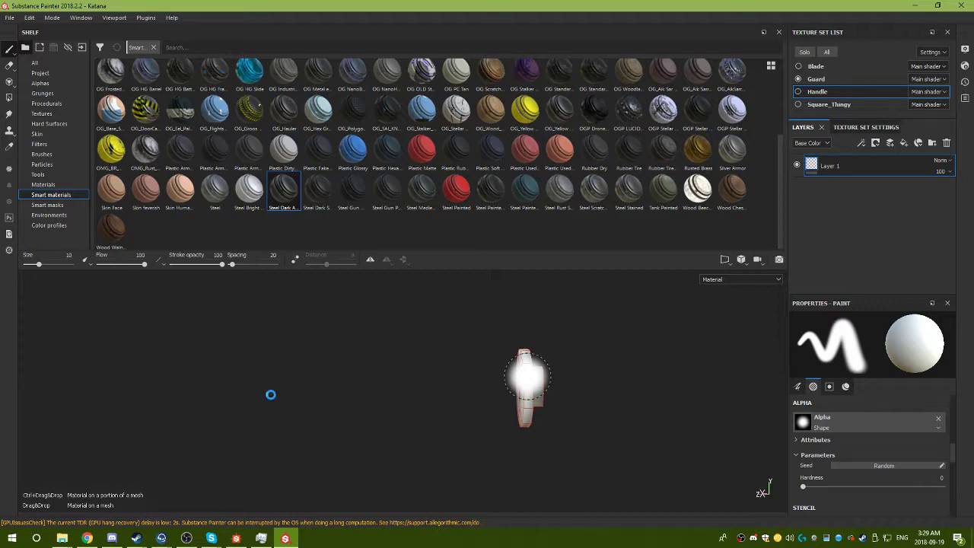
alt+drag(271, 395, 451, 408)
alt+drag(530, 413, 416, 271)
Restore the visibility of the hidden Blade, Handle and Square_Thingy texture sets and make Square_Thingy the active set.
click(798, 91)
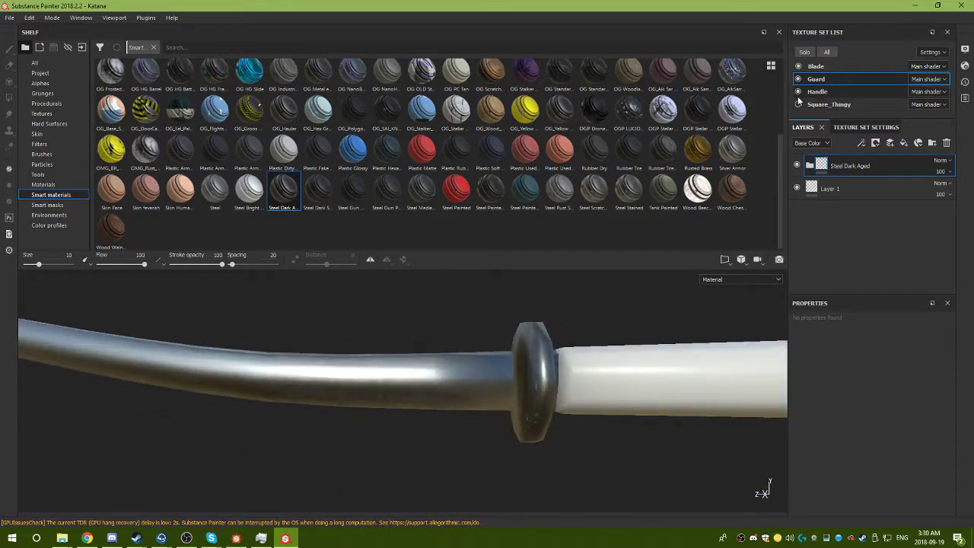
click(818, 91)
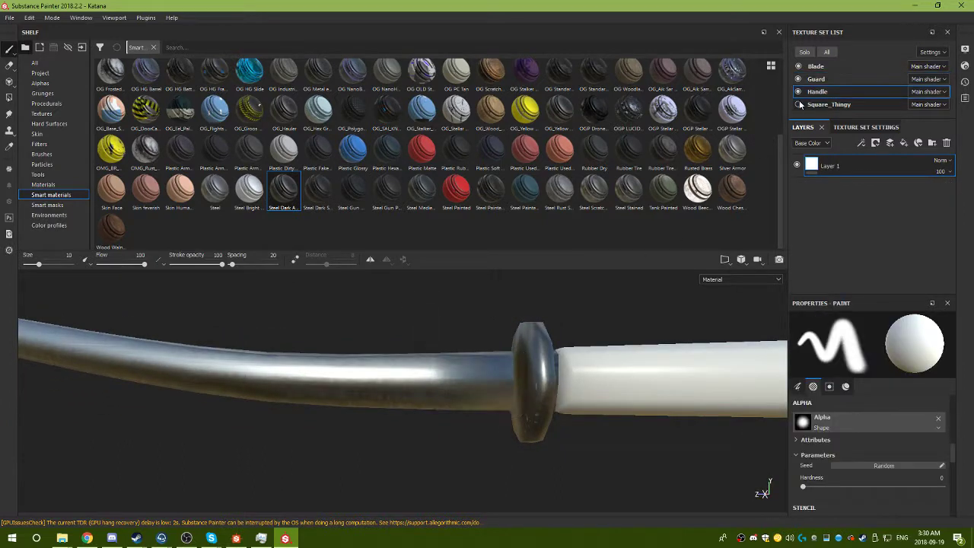
click(798, 105)
click(829, 104)
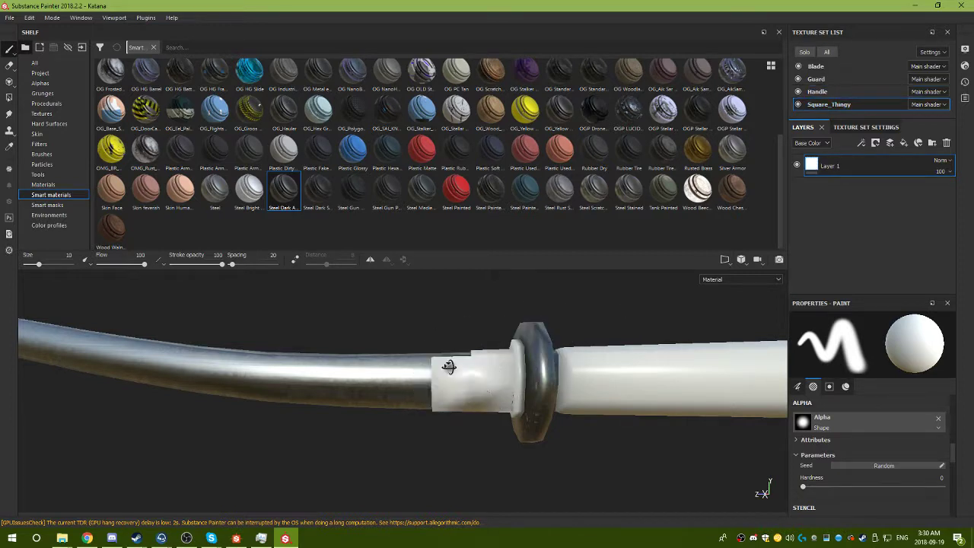
Make the Guard texture set active and collapse its Steel Dark Aged folder.
alt+drag(449, 369, 689, 341)
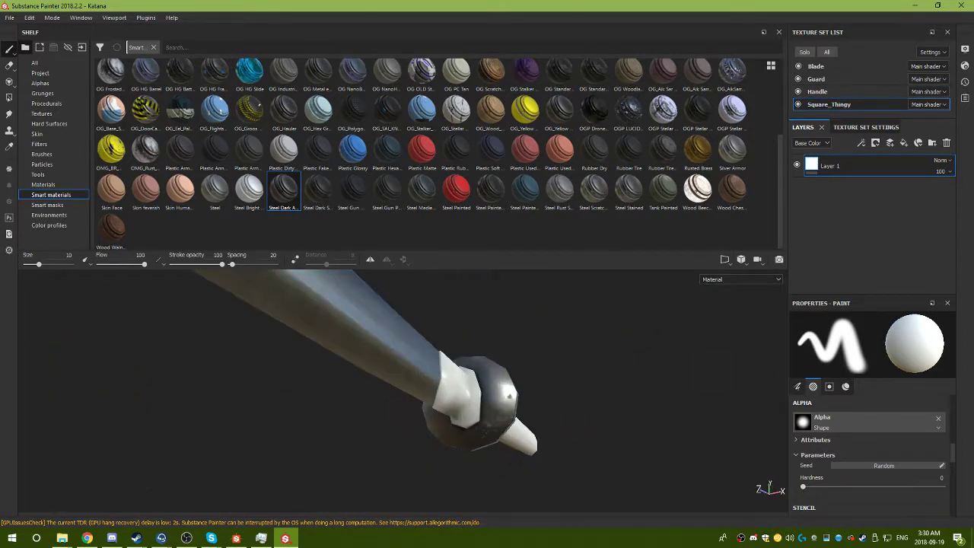
mouse_move(689, 341)
alt+mouse_down()
mouse_move(391, 407)
mouse_move(306, 350)
mouse_move(202, 388)
mouse_move(413, 374)
mouse_move(464, 435)
mouse_move(454, 473)
mouse_move(381, 384)
mouse_move(183, 391)
mouse_move(373, 379)
mouse_move(409, 335)
mouse_move(502, 381)
mouse_move(518, 347)
mouse_move(488, 417)
mouse_move(729, 370)
mouse_move(545, 389)
alt+mouse_up()
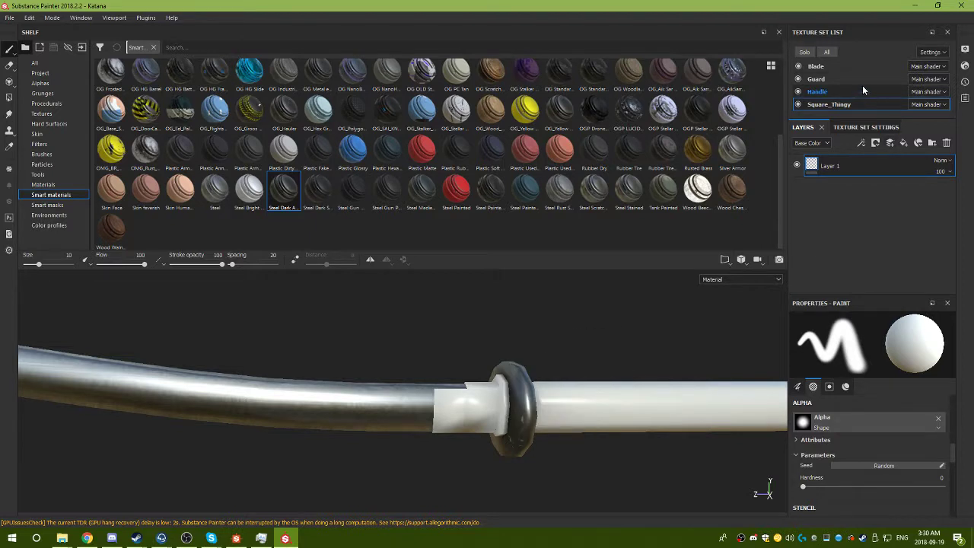
click(817, 80)
drag(283, 191, 860, 169)
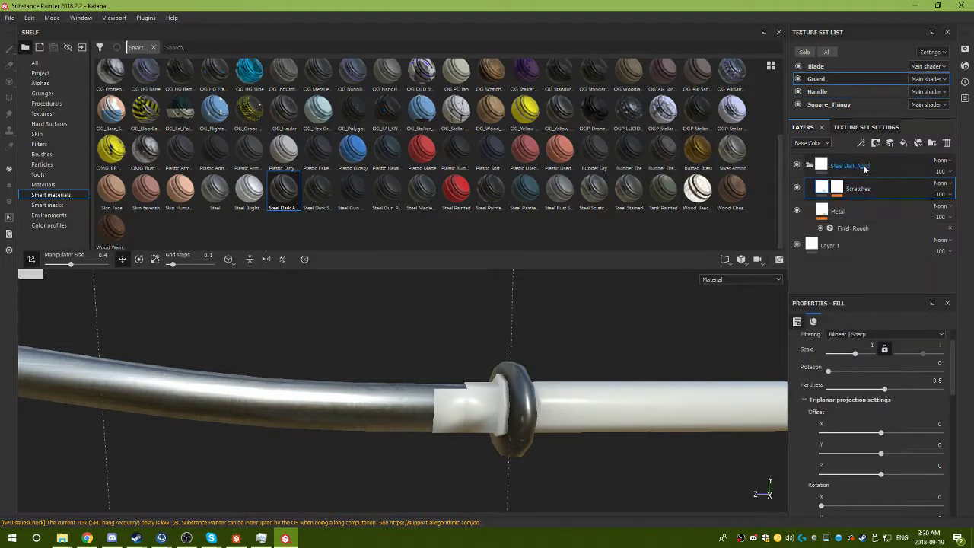
click(863, 168)
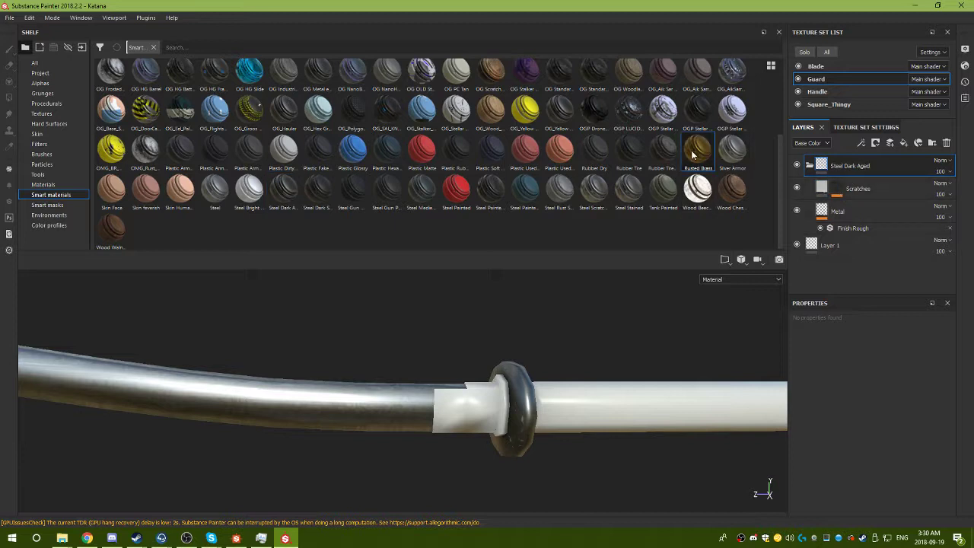
click(810, 166)
Try the Rusted Brass and Silver Armor smart materials on the guard, and delete the Silver Armor folder.
drag(694, 155, 852, 152)
drag(732, 149, 862, 160)
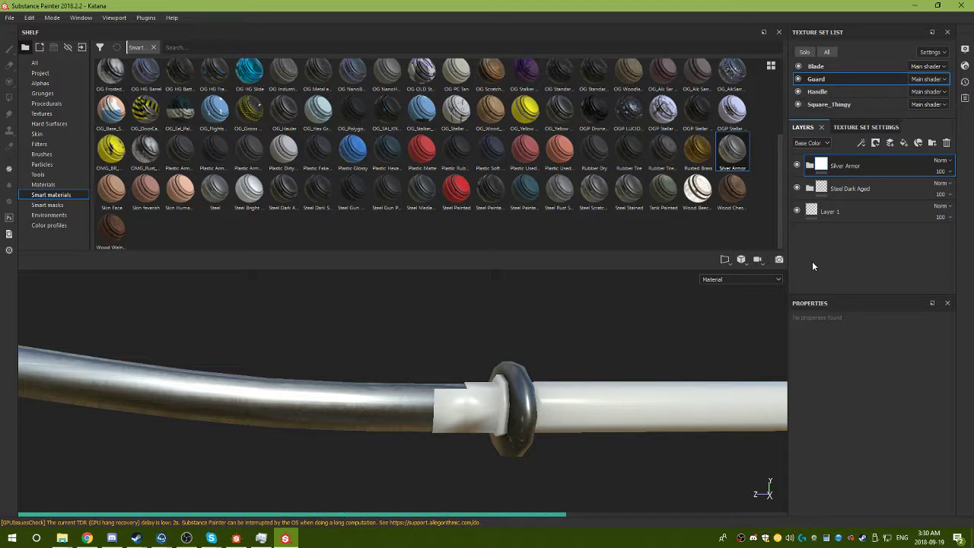
mouse_move(576, 347)
alt+mouse_down()
mouse_move(665, 327)
mouse_move(442, 345)
mouse_move(220, 298)
mouse_move(408, 361)
alt+mouse_up()
click(879, 168)
key(Delete)
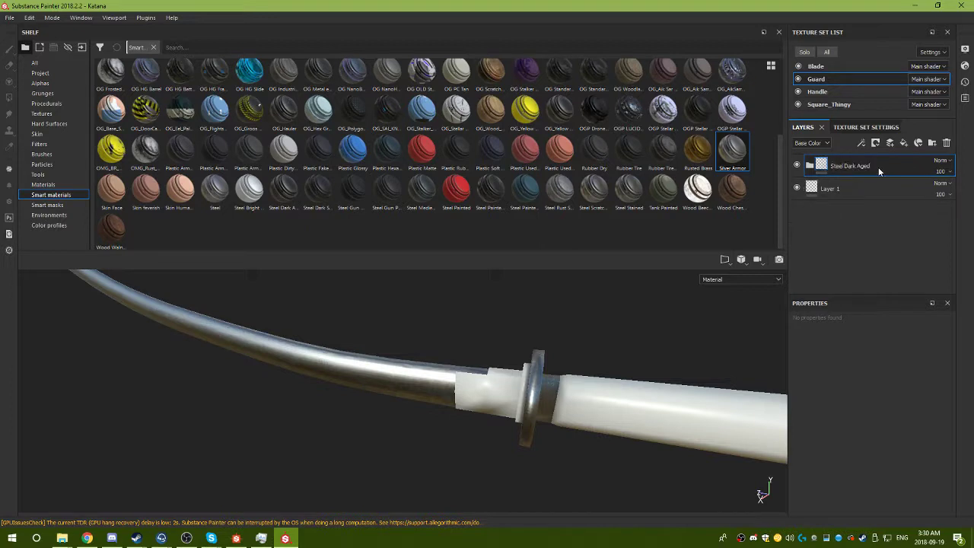
Apply the Steel Bright Layered smart material to the guard, try the Edges Strong smart mask on it and undo the mask.
drag(249, 187, 866, 161)
alt+drag(430, 329, 533, 342)
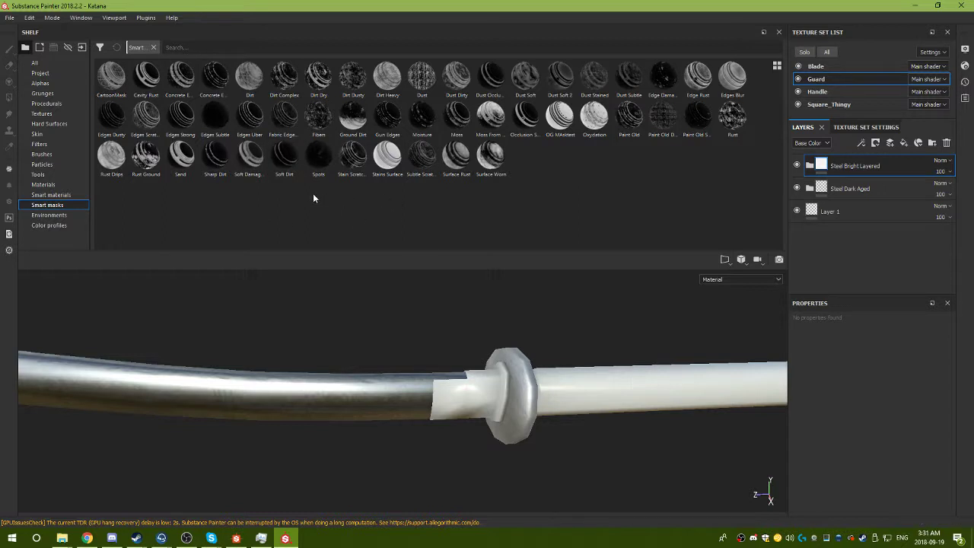
mouse_move(182, 115)
mouse_down()
mouse_move(778, 225)
mouse_move(826, 166)
mouse_up()
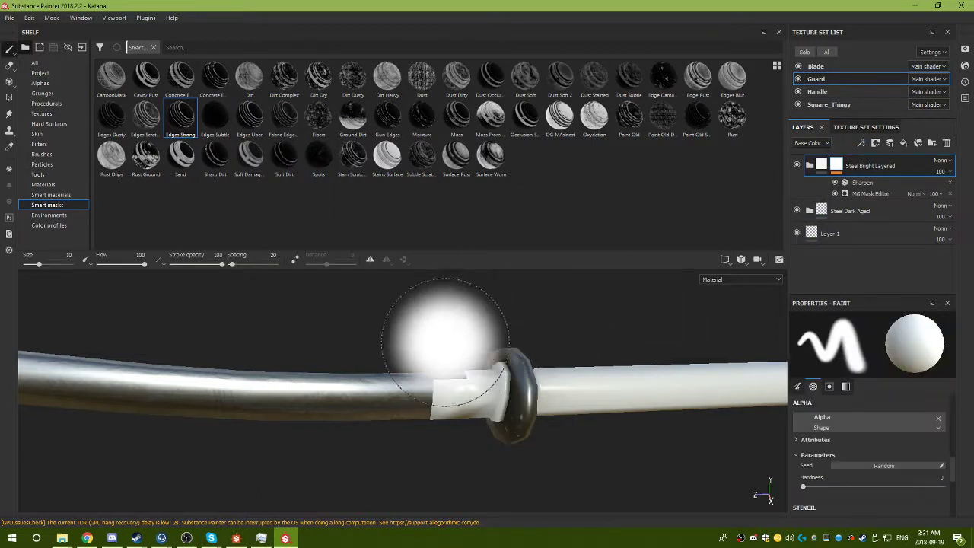
alt+drag(445, 343, 550, 327)
key(ctrl+z)
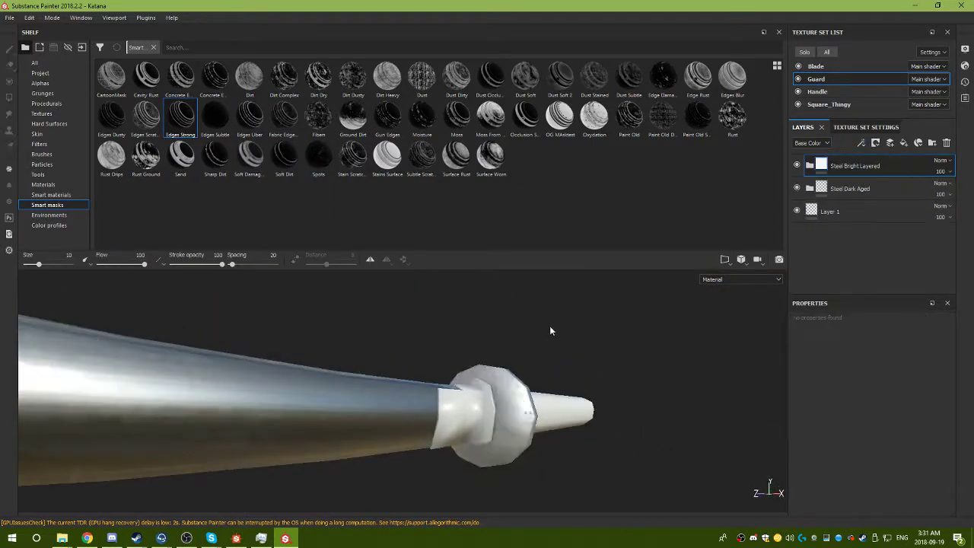
Try the Edges Uber smart mask on Steel Bright Layered, undo it and apply the Surface Worn smart mask instead.
drag(250, 115, 837, 159)
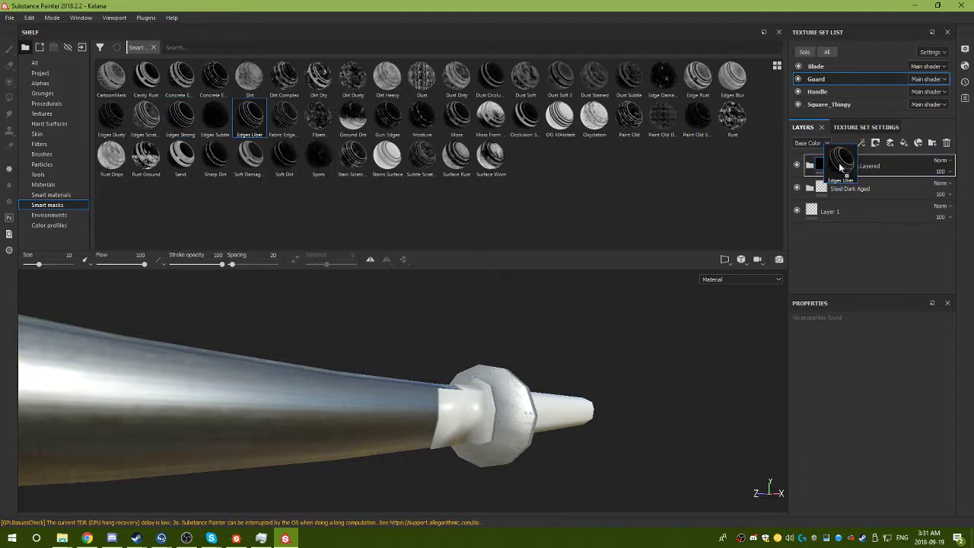
key(ctrl+z)
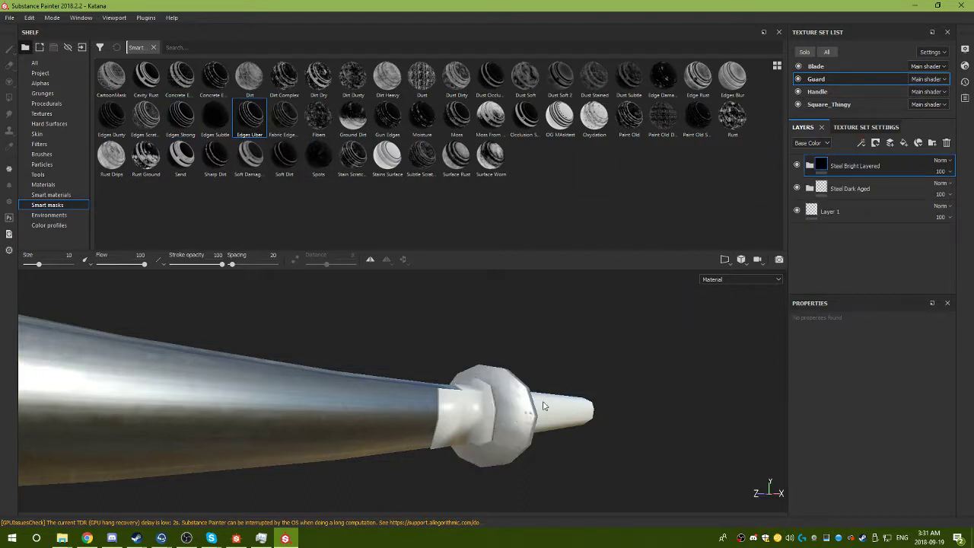
drag(491, 156, 804, 380)
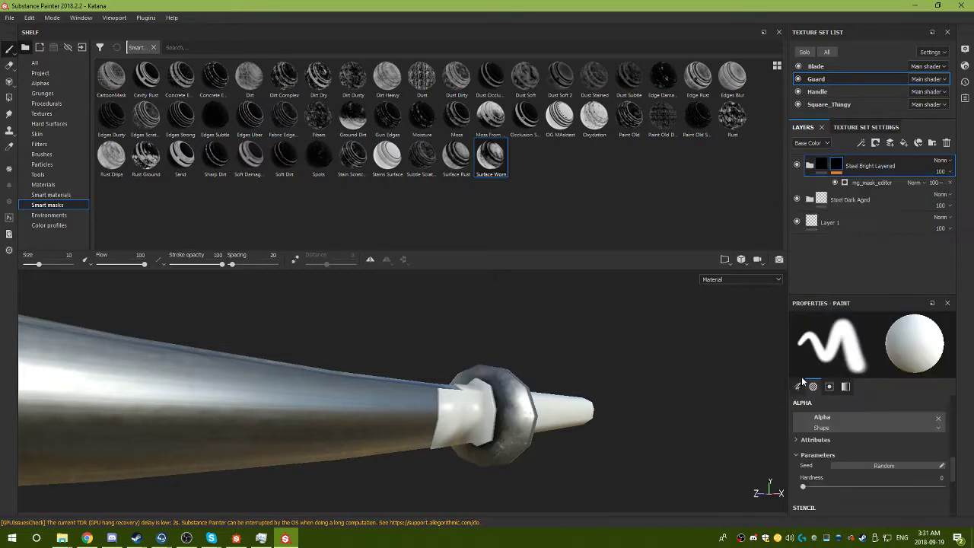
mouse_move(573, 384)
alt+mouse_down()
mouse_move(513, 413)
mouse_move(494, 385)
mouse_move(572, 398)
mouse_move(624, 456)
mouse_move(663, 437)
mouse_move(495, 420)
mouse_move(221, 434)
mouse_move(403, 441)
mouse_move(343, 387)
mouse_move(435, 383)
mouse_move(587, 413)
mouse_move(570, 465)
mouse_move(344, 406)
mouse_move(583, 419)
mouse_move(547, 436)
mouse_move(685, 446)
mouse_move(544, 396)
mouse_move(731, 289)
alt+mouse_up()
Display the Steel Bright Layered mask on the guard, shrink the brush to 0.3 and try grayscale values of 0 and 1.
alt+click(837, 166)
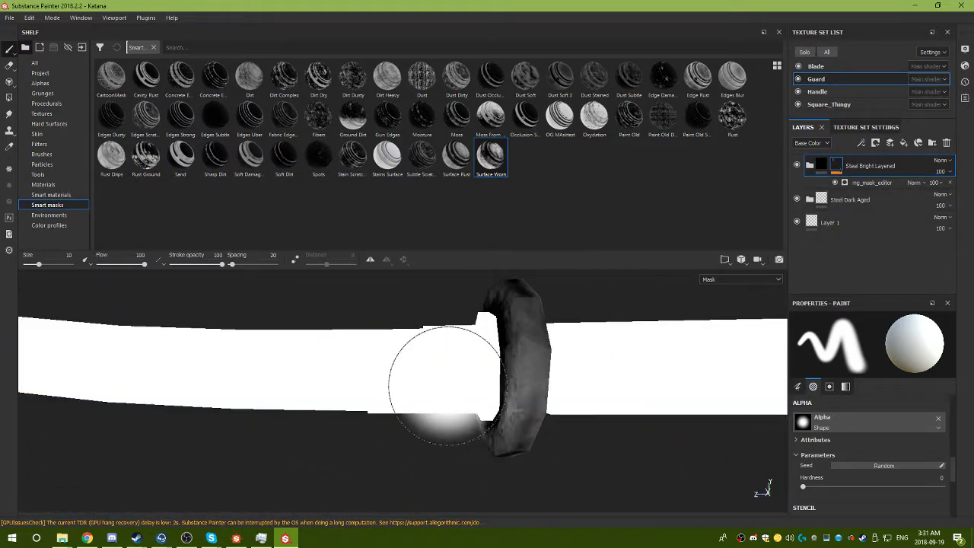
alt+drag(424, 391, 446, 413)
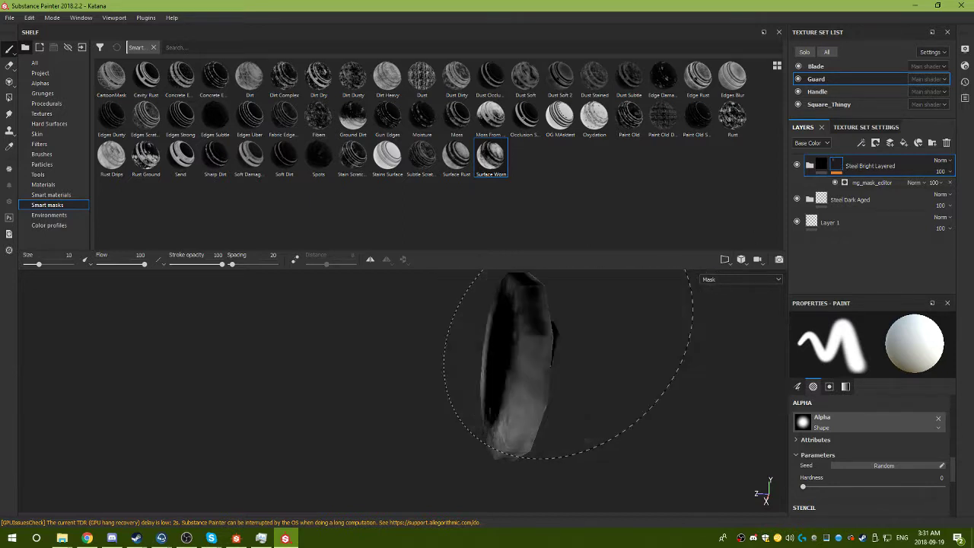
mouse_move(447, 366)
ctrl+right_down()
mouse_move(435, 359)
mouse_move(446, 413)
mouse_move(510, 364)
ctrl+right_up()
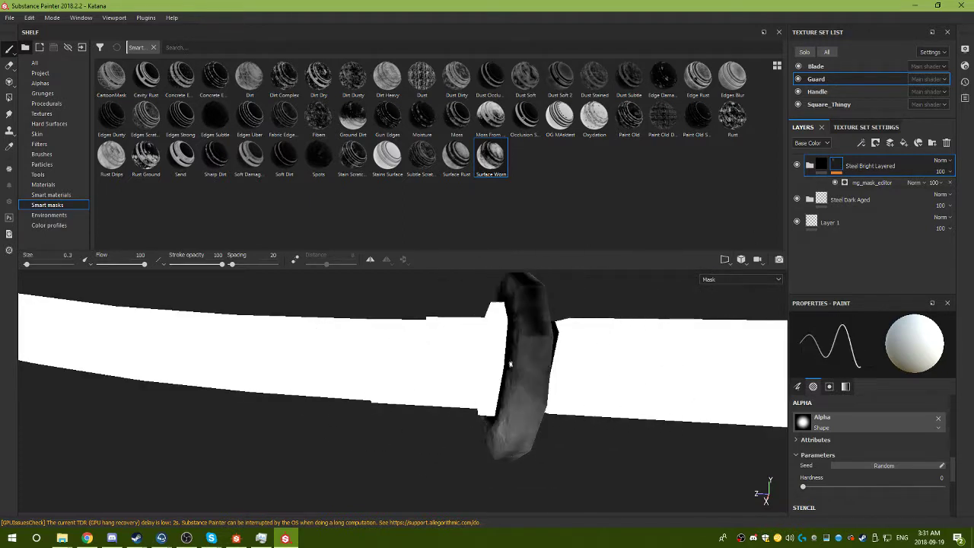
scroll(848, 480, down, 5)
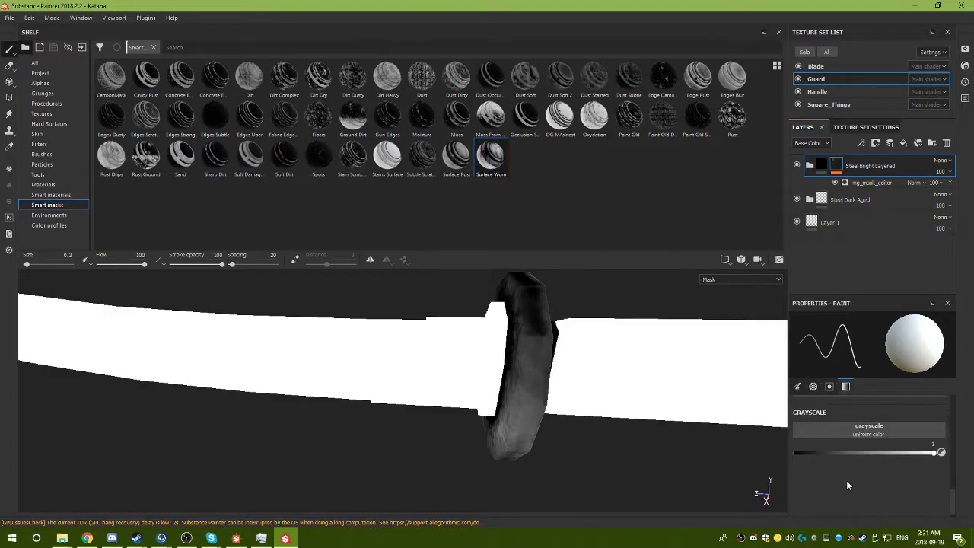
drag(919, 452, 731, 464)
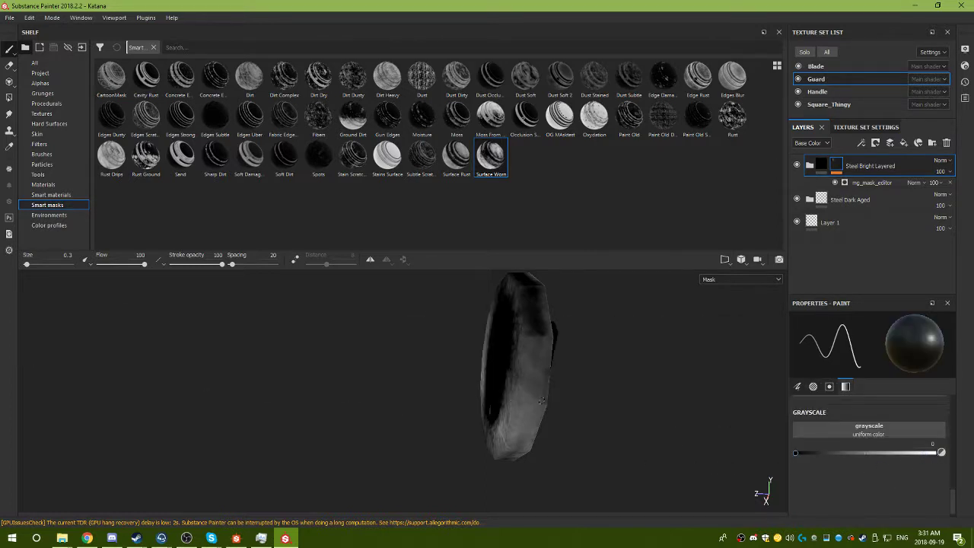
drag(921, 454, 938, 453)
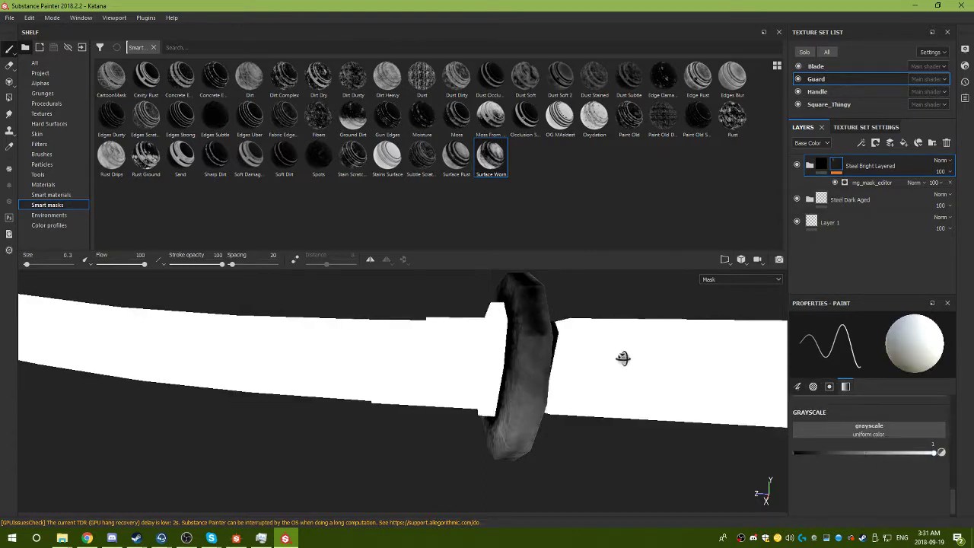
alt+drag(626, 359, 769, 343)
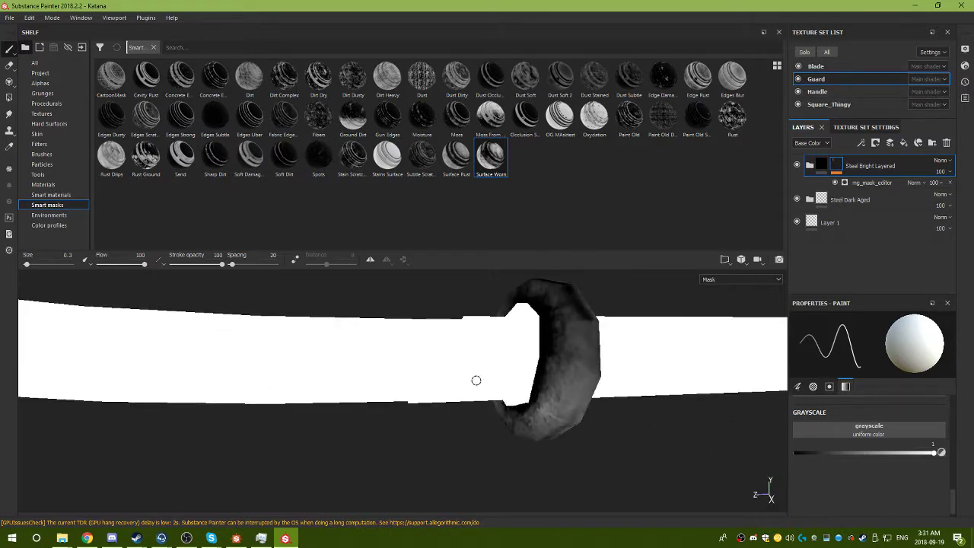
alt+drag(476, 379, 488, 339)
Return to the material view and delete the Steel Bright Layered folder from the guard.
click(821, 168)
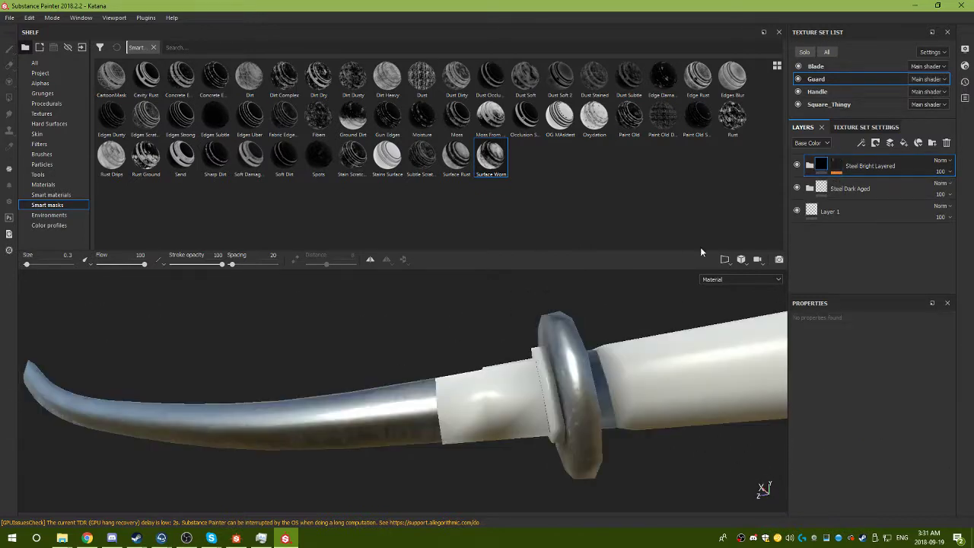
alt+drag(493, 374, 537, 370)
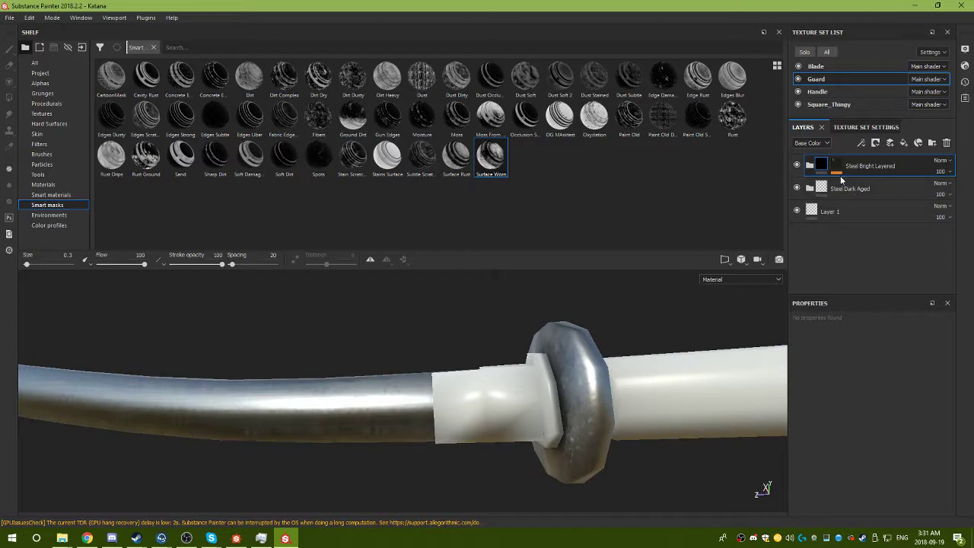
key(Delete)
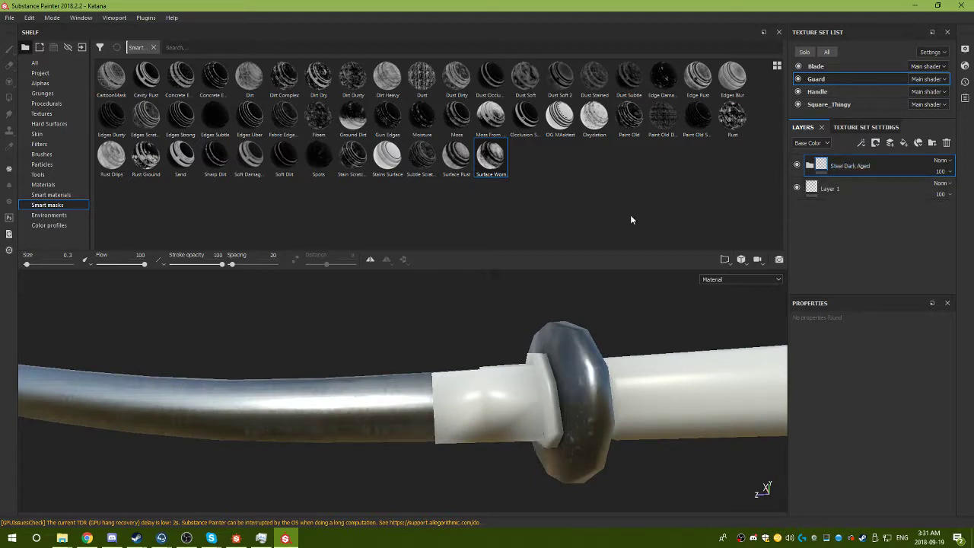
Add the Copper Worn smart material to the guard and move it above the Steel Dark Aged folder.
click(42, 195)
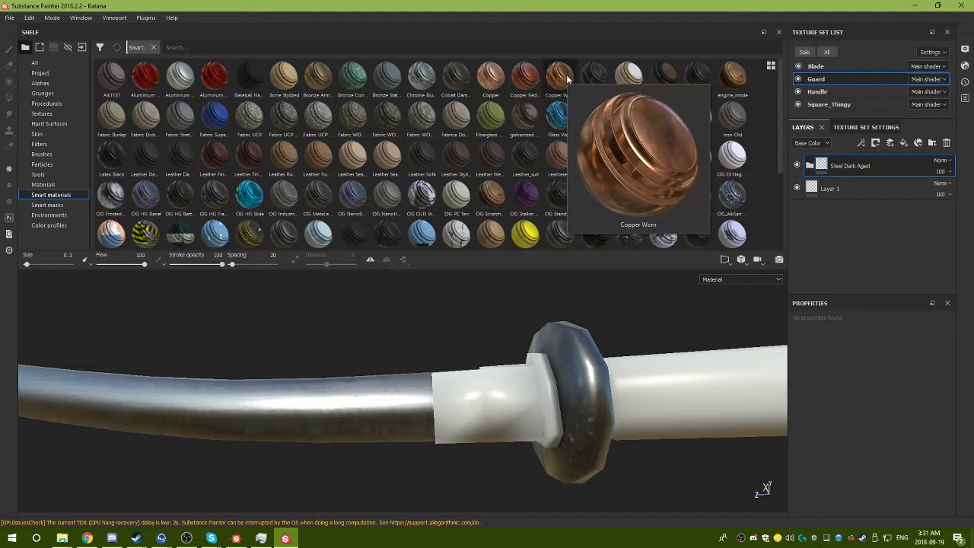
drag(562, 78, 847, 166)
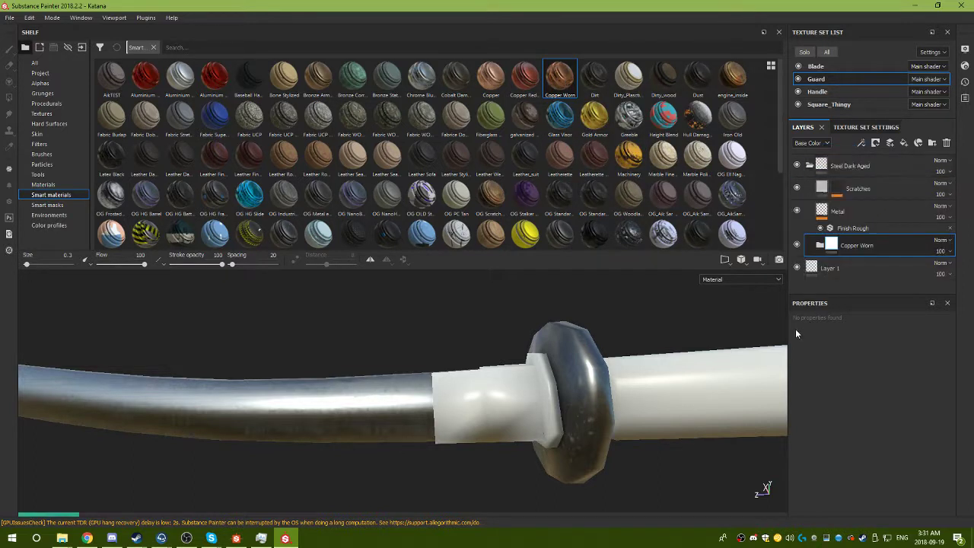
drag(828, 248, 832, 145)
alt+drag(537, 395, 372, 285)
Add the OG_Polygon_rubber smart material at the top of the guard's layer stack and expand its folder.
drag(353, 233, 877, 153)
alt+drag(520, 389, 289, 373)
click(822, 167)
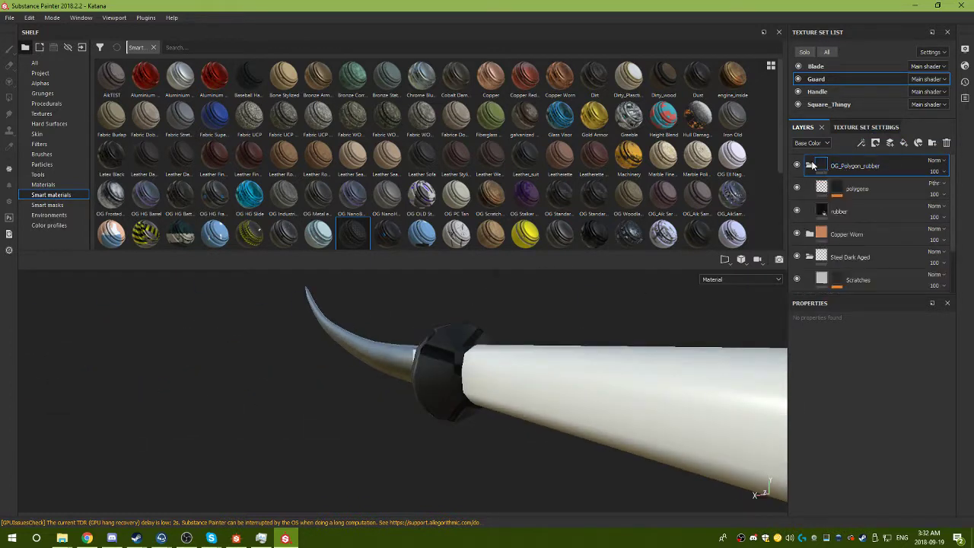
Set the polygons layer's scale to 25.16, check its material values and delete the layer from the OG_Polygon_rubber folder.
click(868, 194)
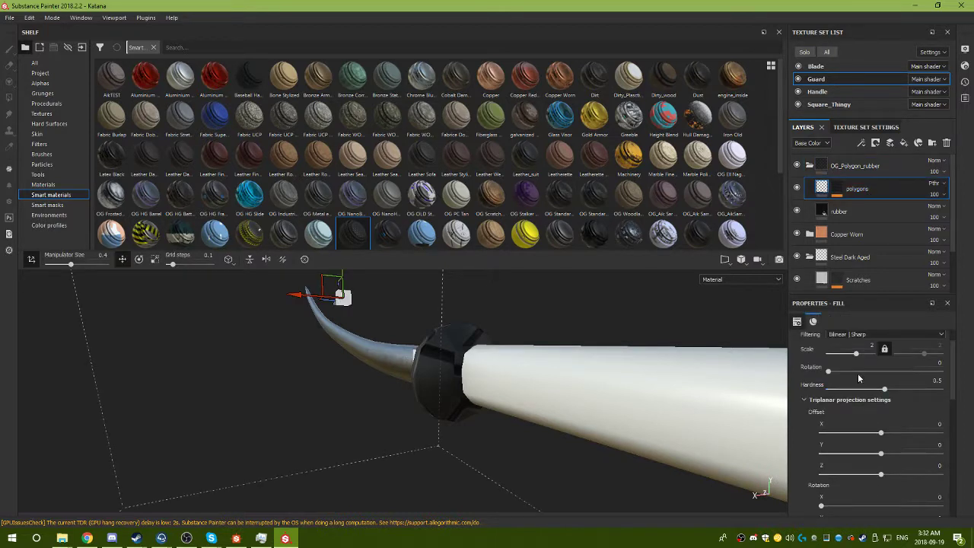
scroll(853, 389, up, 2)
mouse_move(857, 387)
mouse_down()
mouse_move(819, 384)
mouse_move(863, 385)
mouse_up()
scroll(852, 465, down, 2)
scroll(852, 468, down, 10)
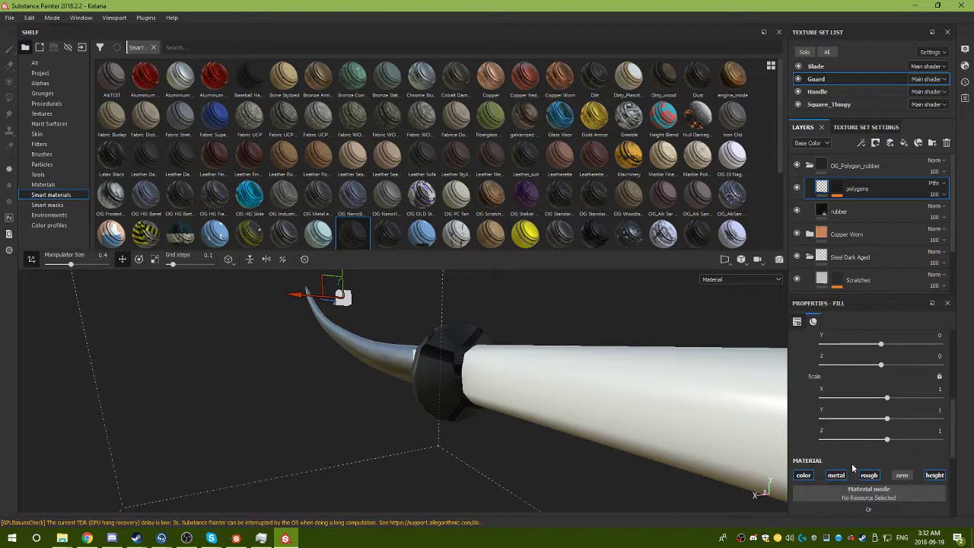
scroll(852, 463, down, 3)
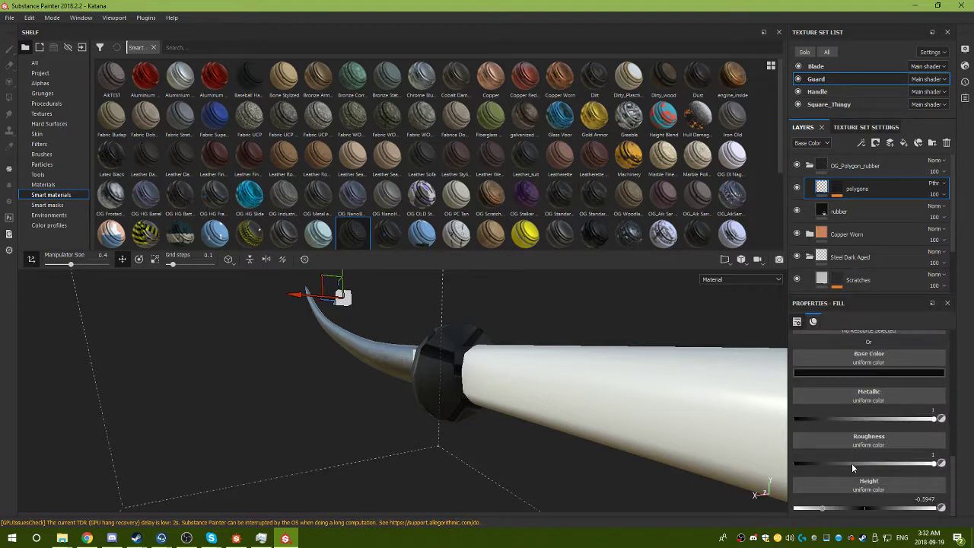
scroll(852, 463, up, 12)
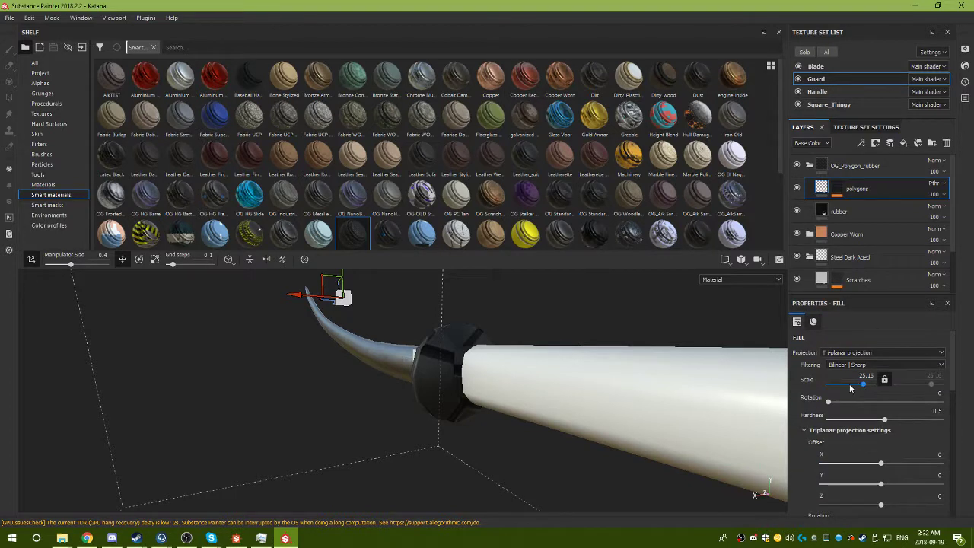
key(Delete)
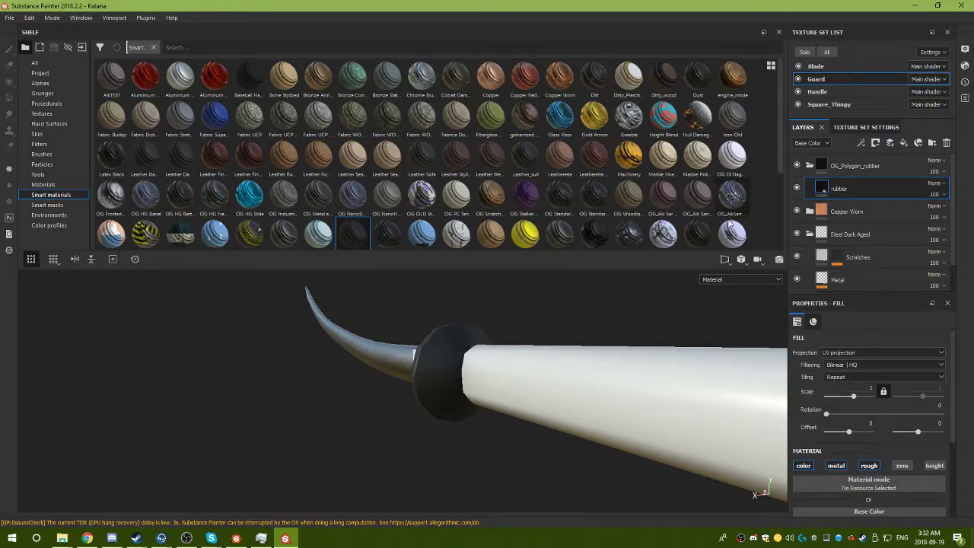
Apply the Steel Medieval Stylized smart material at the top of the guard's layer stack.
scroll(636, 211, down, 3)
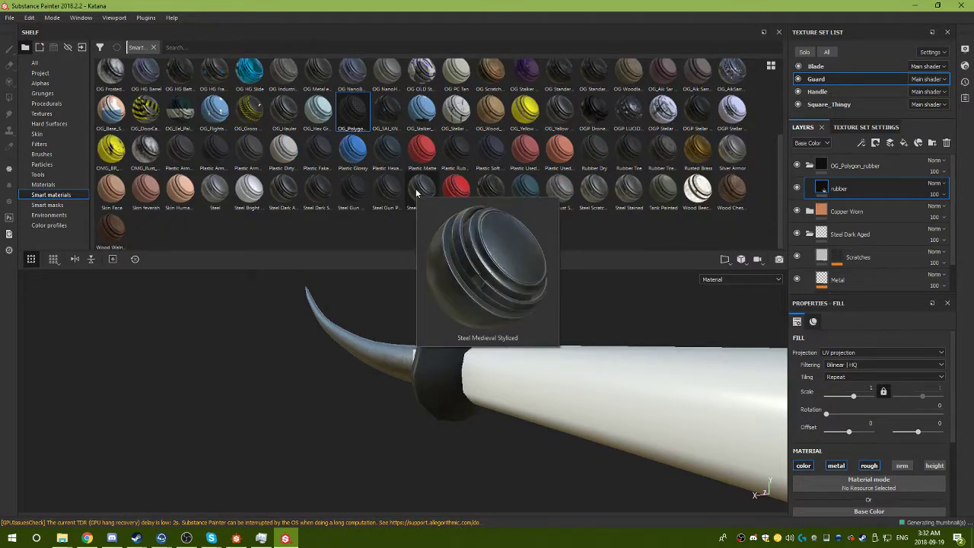
drag(417, 188, 871, 162)
alt+drag(513, 377, 337, 419)
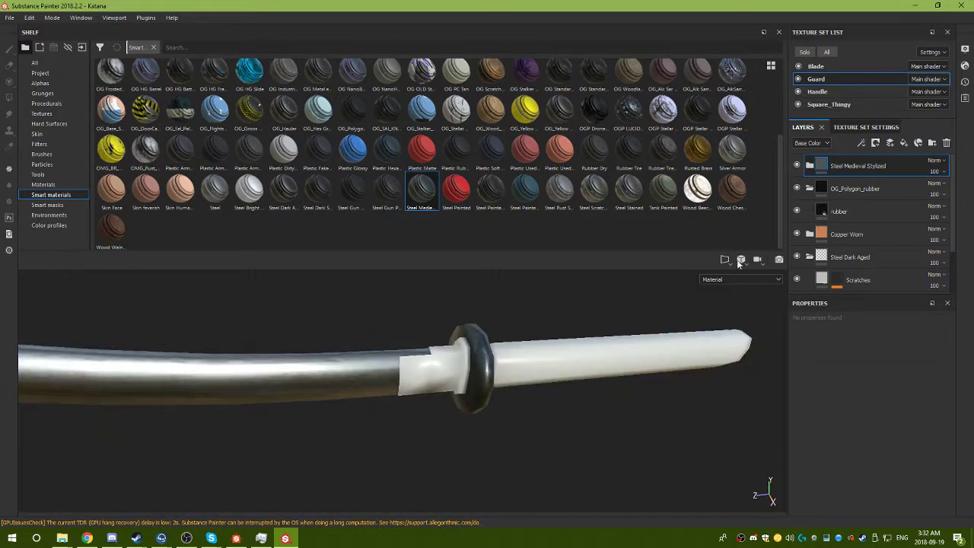
Isolate the handle by hiding the Blade, Guard and Square_Thingy texture sets, with Handle as the active set.
click(799, 79)
click(800, 92)
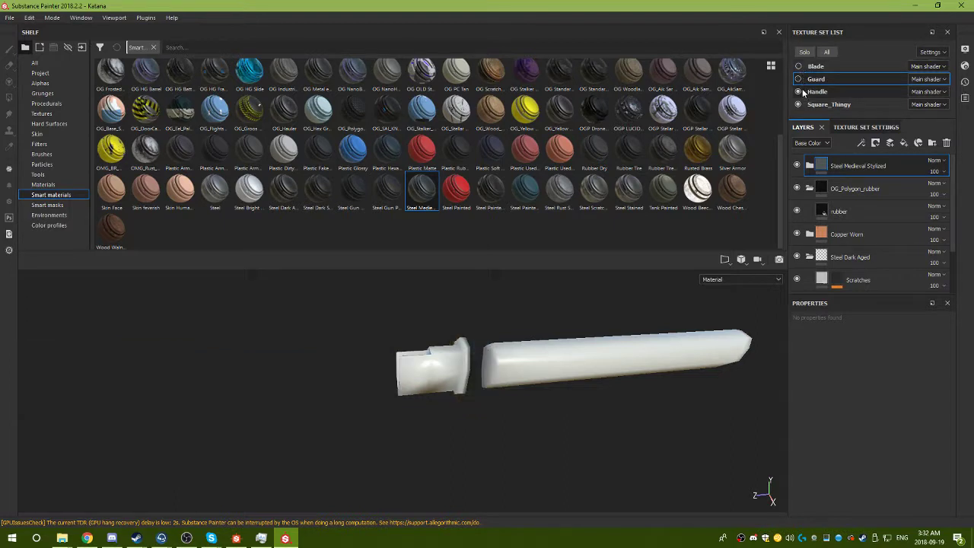
click(798, 92)
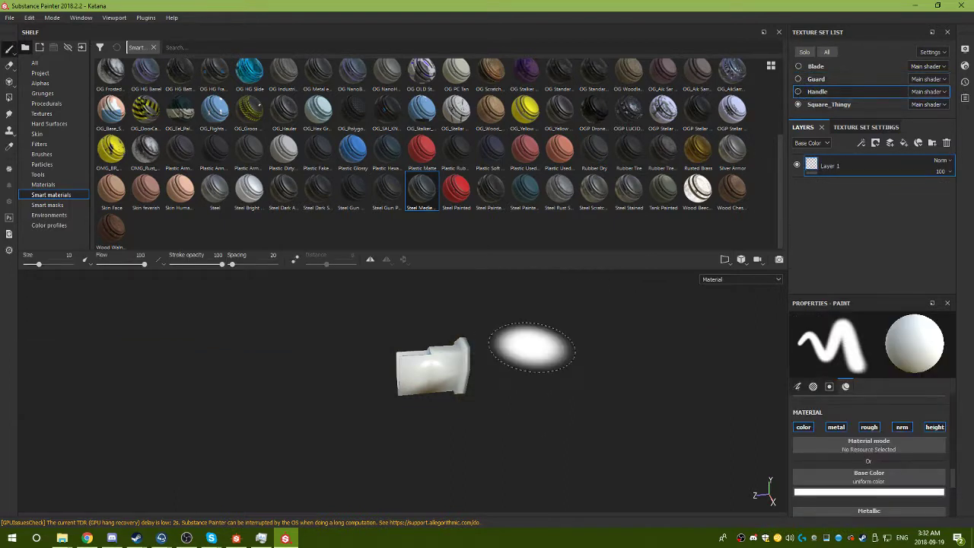
click(799, 105)
click(799, 92)
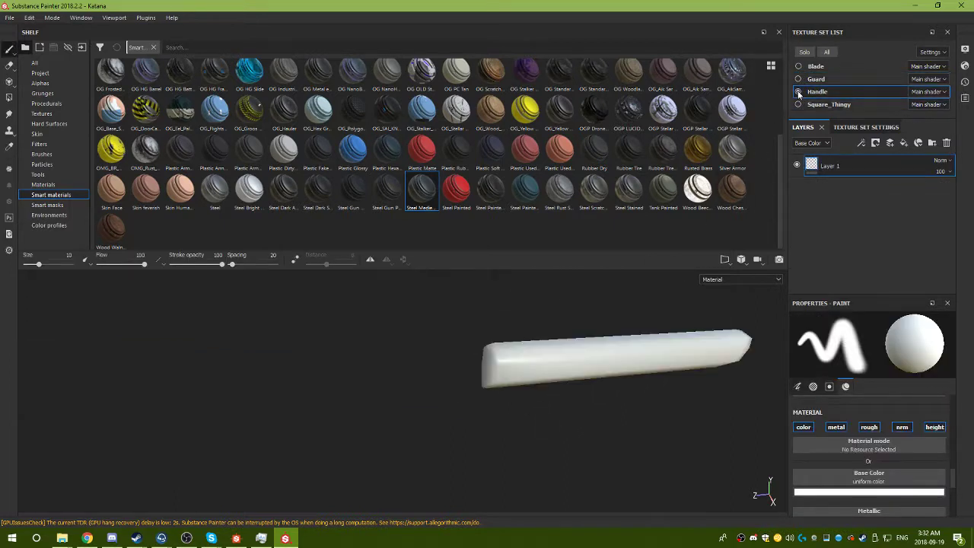
Hide the Handle texture set and show only Square_Thingy.
click(799, 91)
click(798, 105)
alt+drag(533, 352, 512, 340)
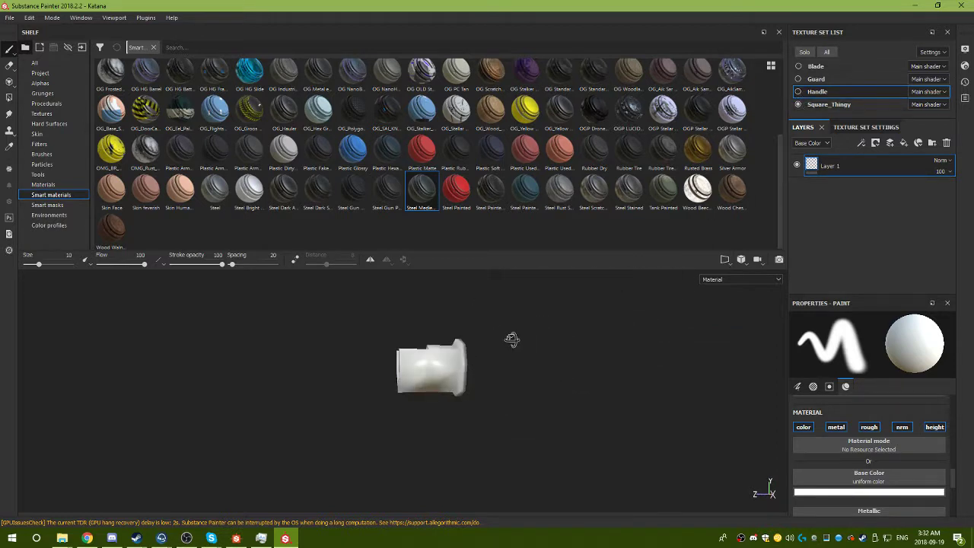
drag(695, 156, 824, 172)
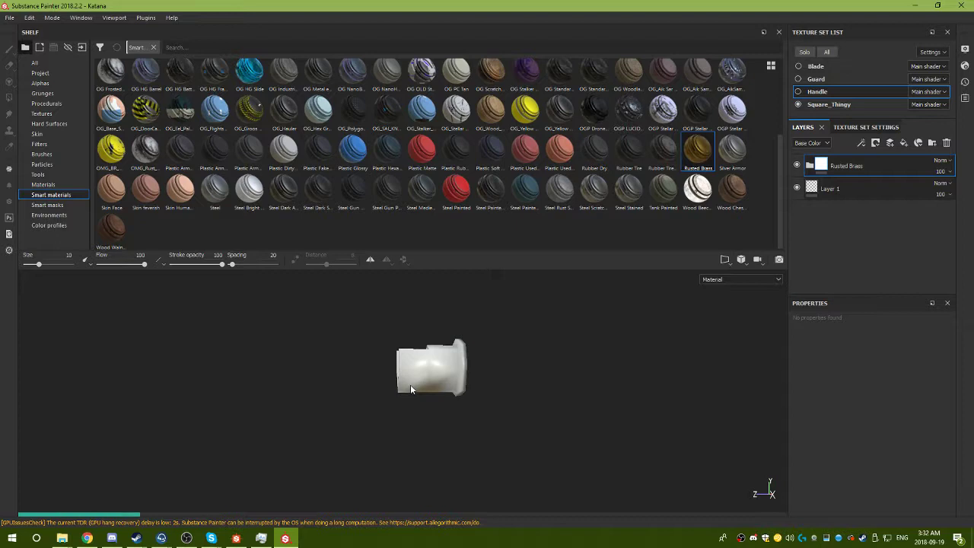
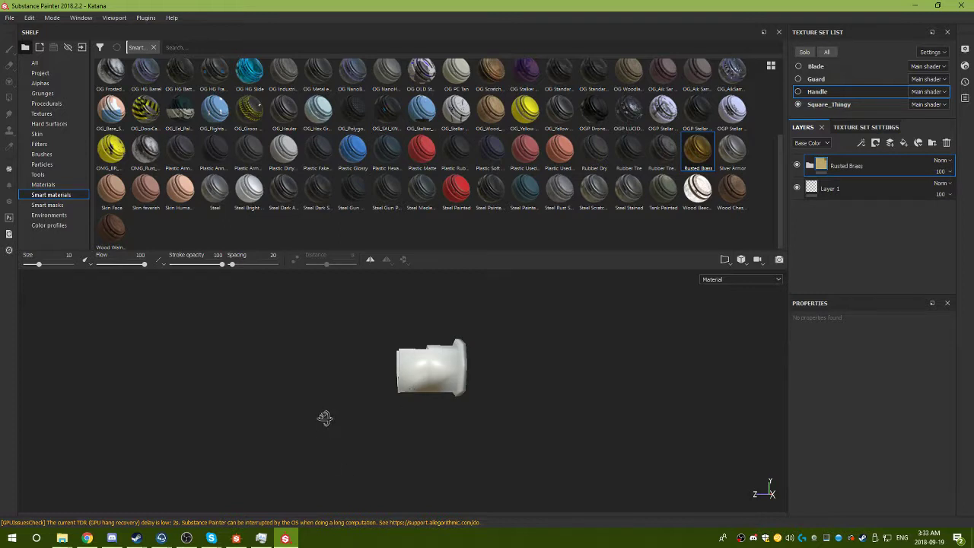
alt+drag(325, 418, 376, 418)
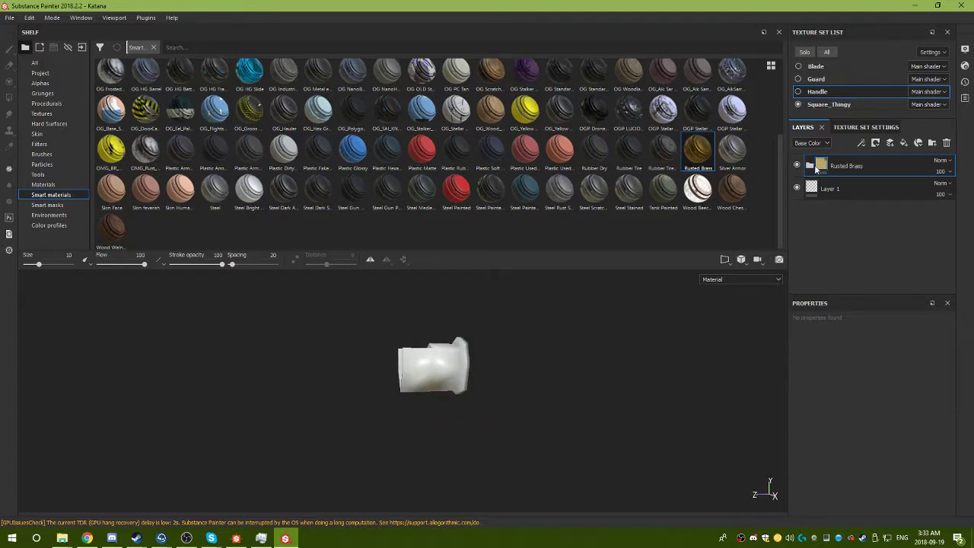
click(799, 91)
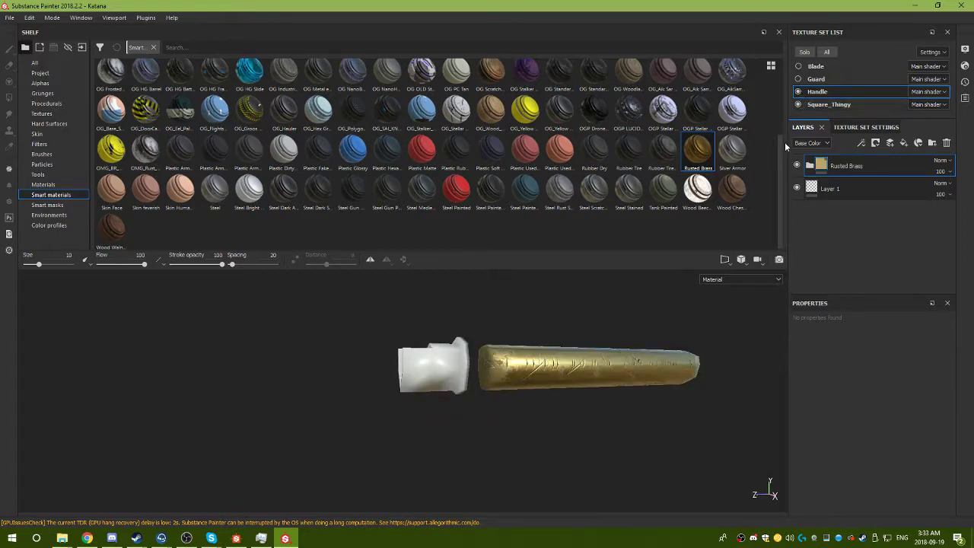
key(Delete)
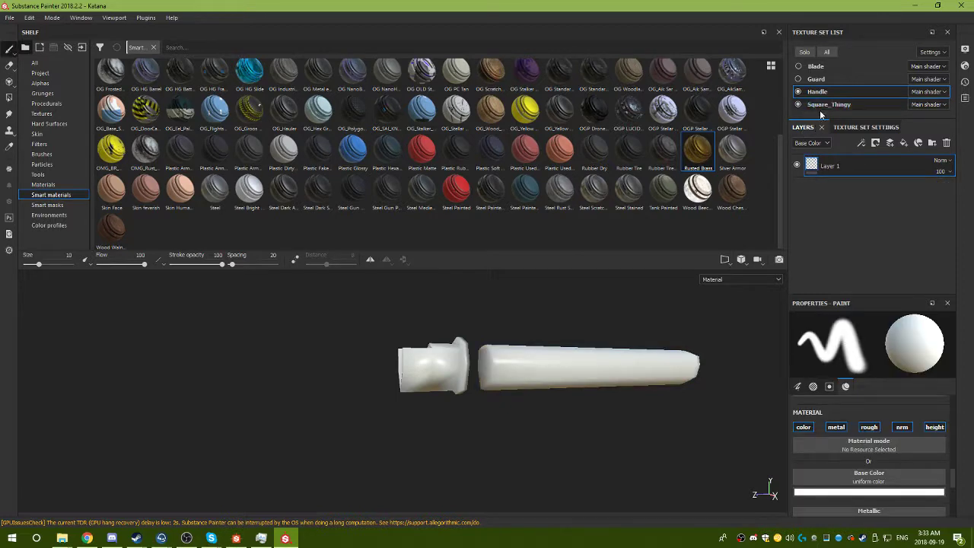
Apply the Rusted Brass smart material to the Square_Thingy texture set and make the Guard and Blade texture sets visible.
click(821, 104)
drag(704, 151, 432, 361)
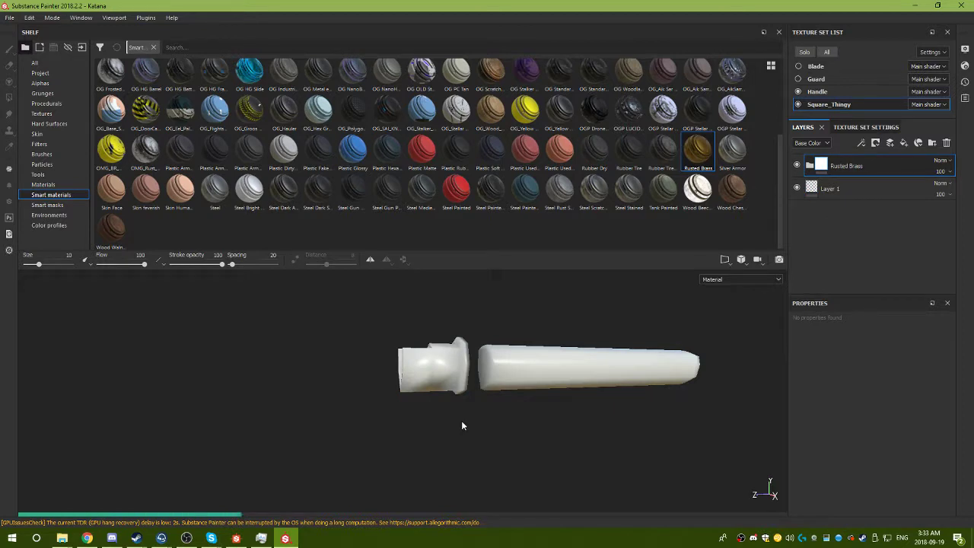
alt+drag(462, 422, 296, 376)
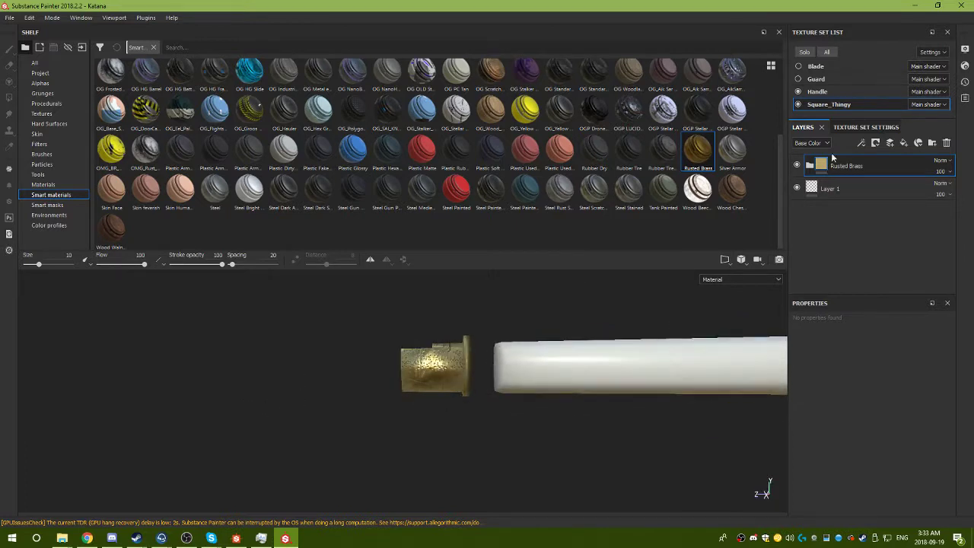
click(799, 78)
click(798, 66)
alt+drag(488, 331, 428, 383)
scroll(449, 378, up, 3)
Add the Steel Gun Painted smart material above Rusted Brass and give its folder a black mask.
mouse_move(379, 188)
mouse_down()
mouse_move(868, 191)
mouse_move(866, 163)
mouse_move(851, 160)
mouse_up()
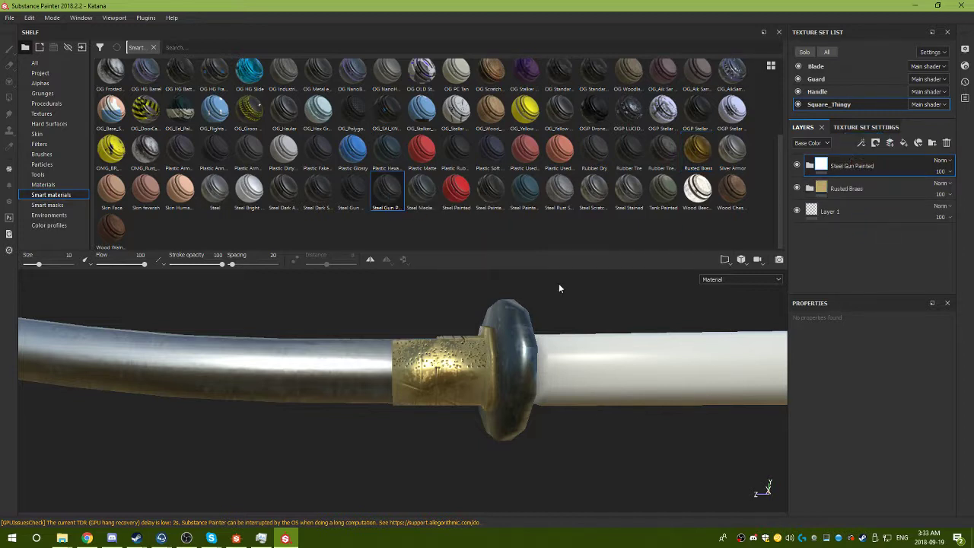
right_click(874, 163)
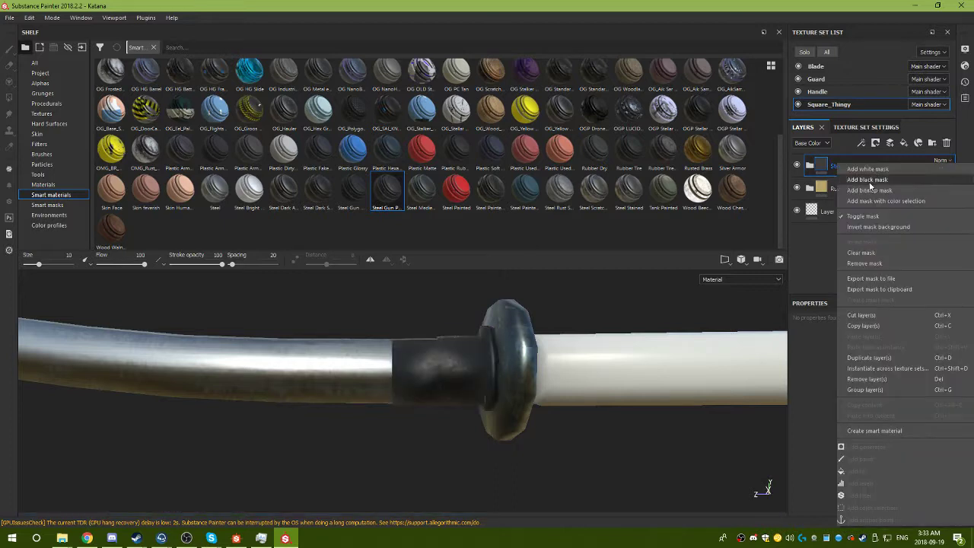
click(869, 180)
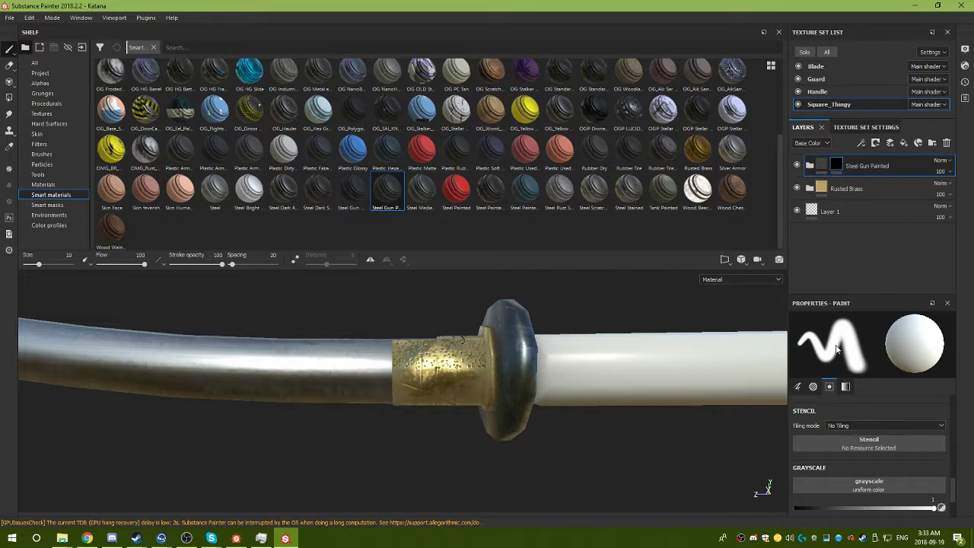
Reduce the brush size to about 1.1 and paint two eyes and a smiling mouth on the Steel Gun Painted mask.
ctrl+right_drag(437, 377, 371, 377)
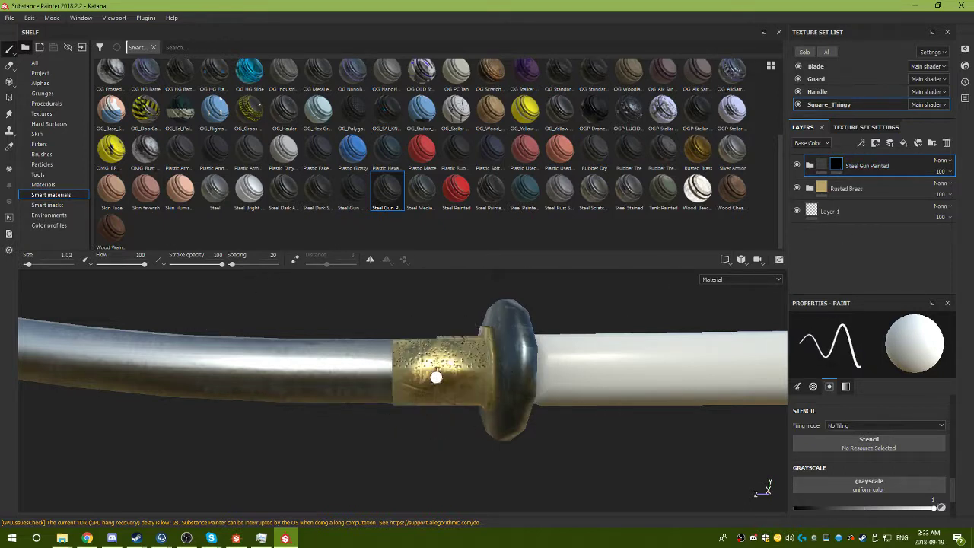
alt+drag(433, 393, 459, 392)
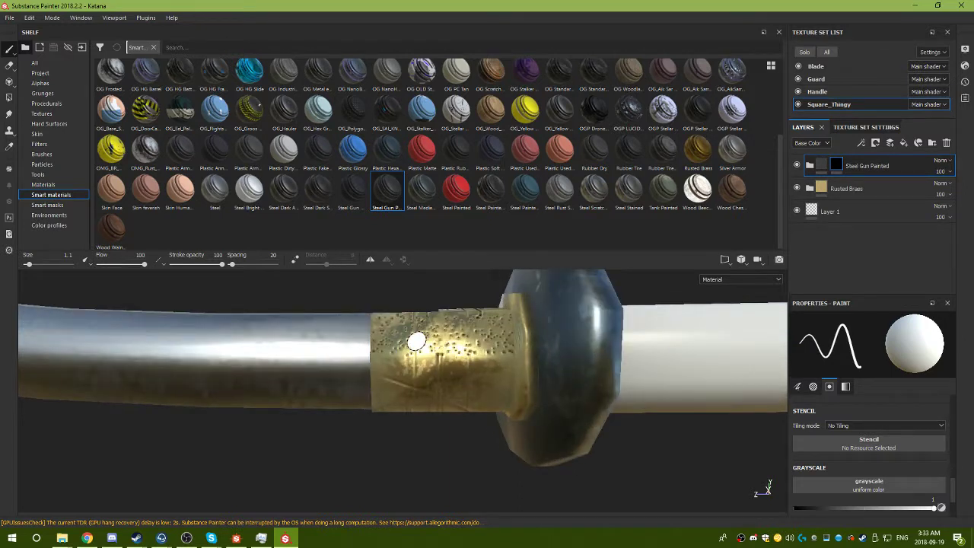
key(alt+q)
key(alt+q)
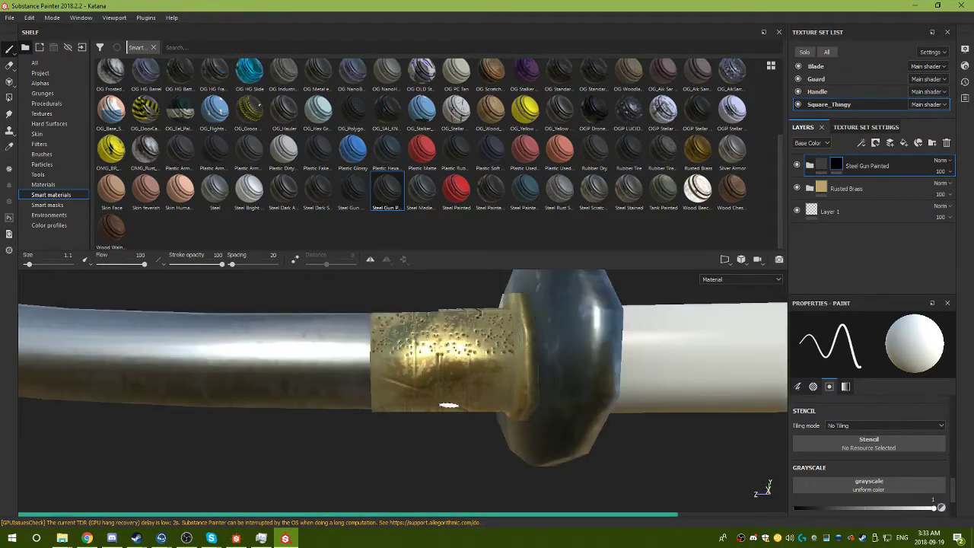
click(416, 341)
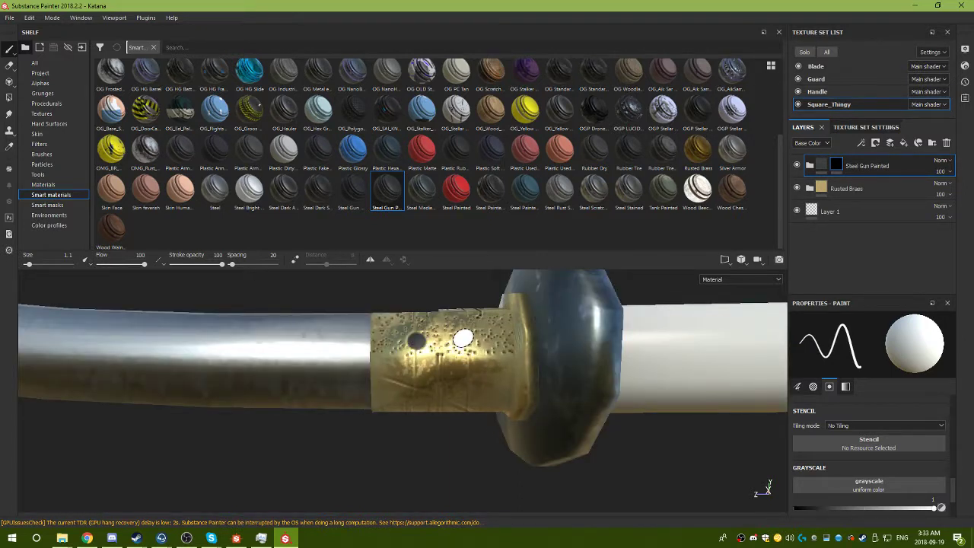
click(463, 338)
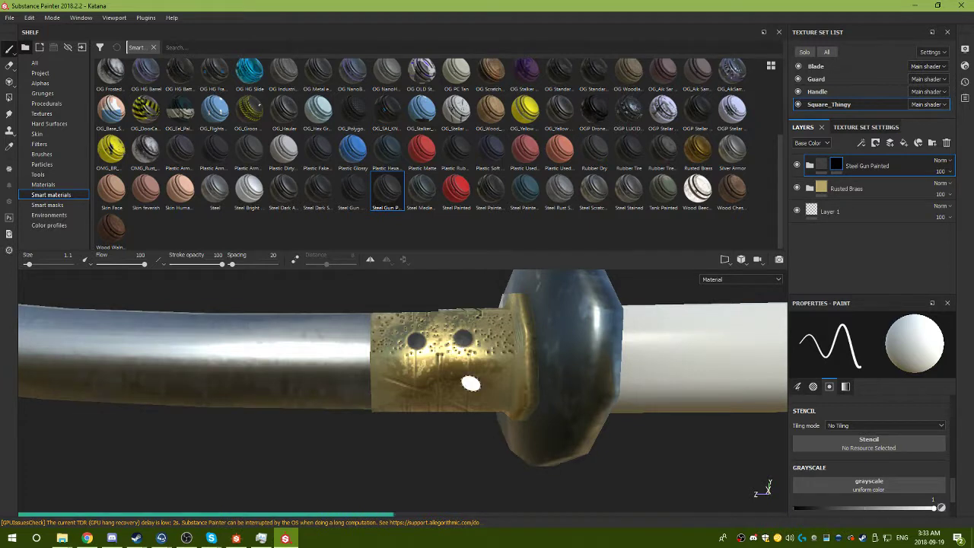
click(411, 377)
key(alt+q)
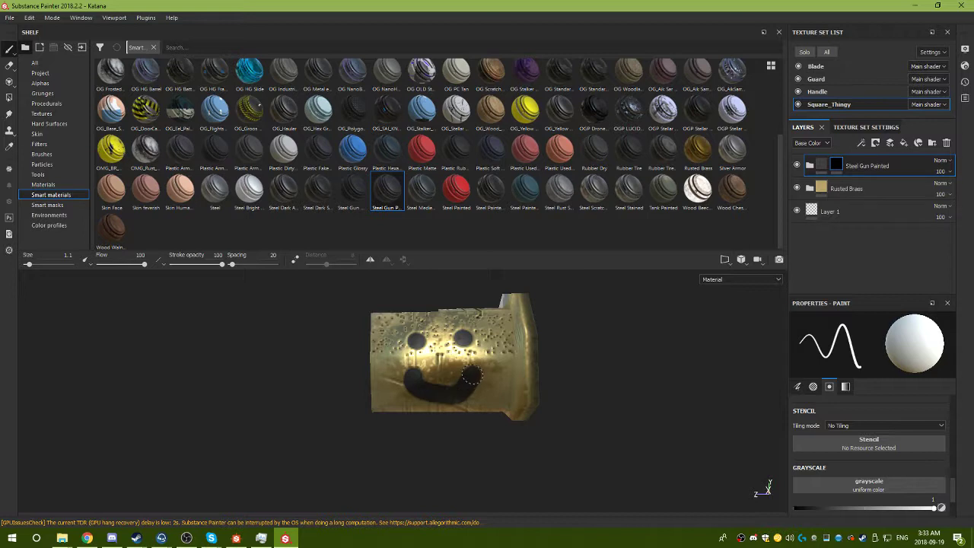
key(alt+q)
Undo the smiley face strokes painted on the brass collar.
alt+drag(660, 382, 527, 409)
alt+right_drag(506, 400, 201, 375)
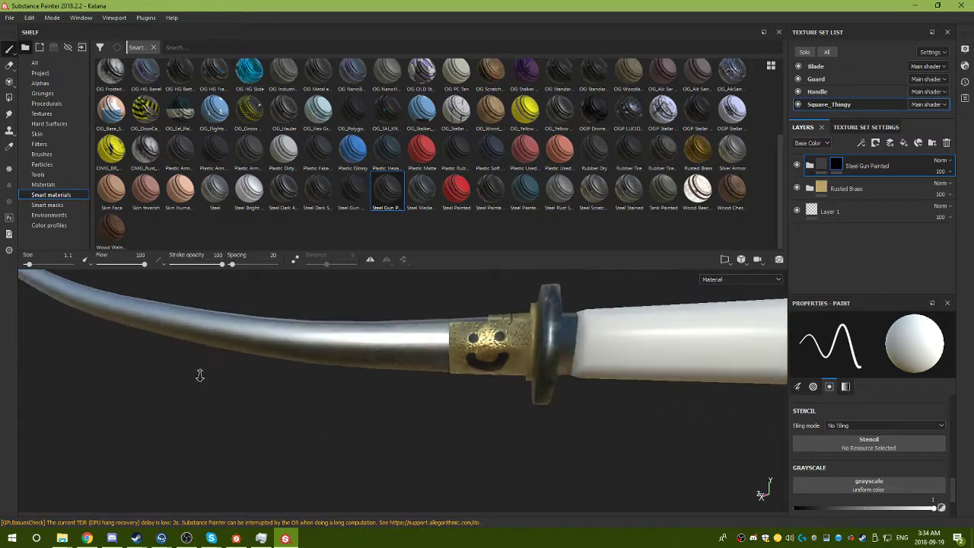
alt+drag(200, 375, 320, 376)
key(ctrl)
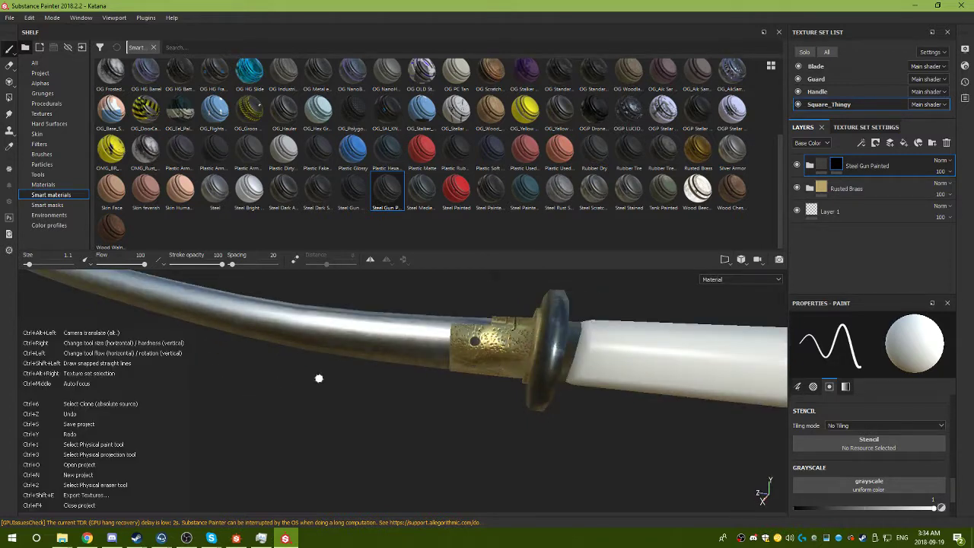
Turn on symmetry for painting and delete the Steel Gun Painted folder from the layer stack.
click(370, 260)
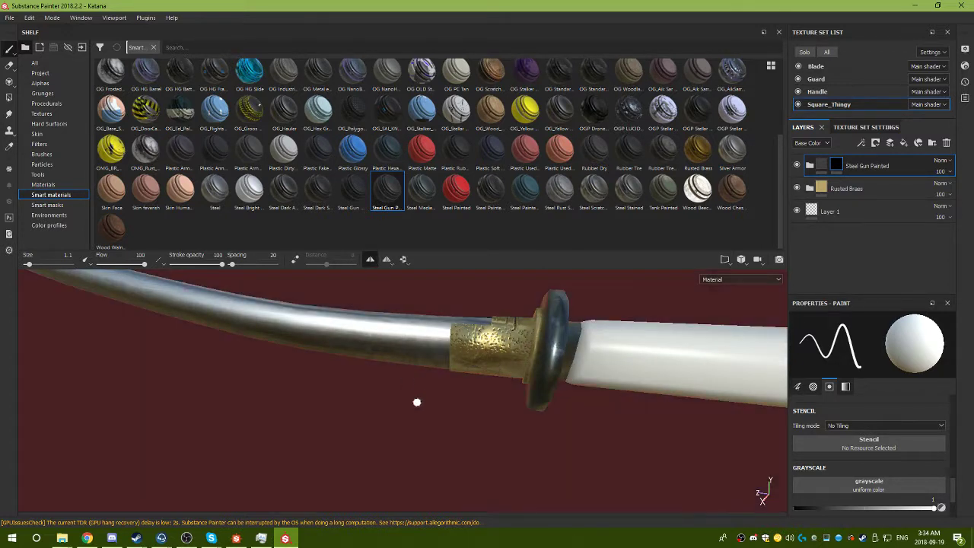
alt+drag(416, 402, 435, 398)
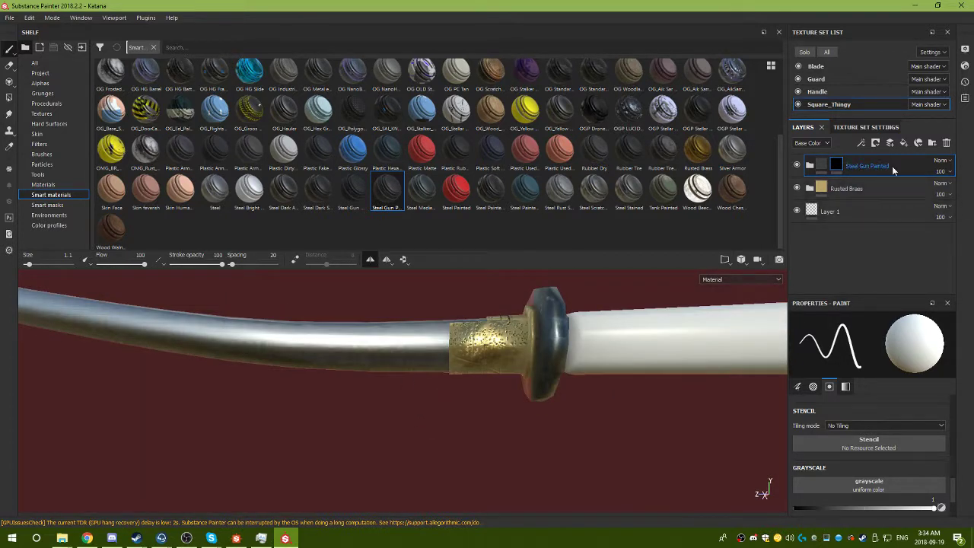
key(Delete)
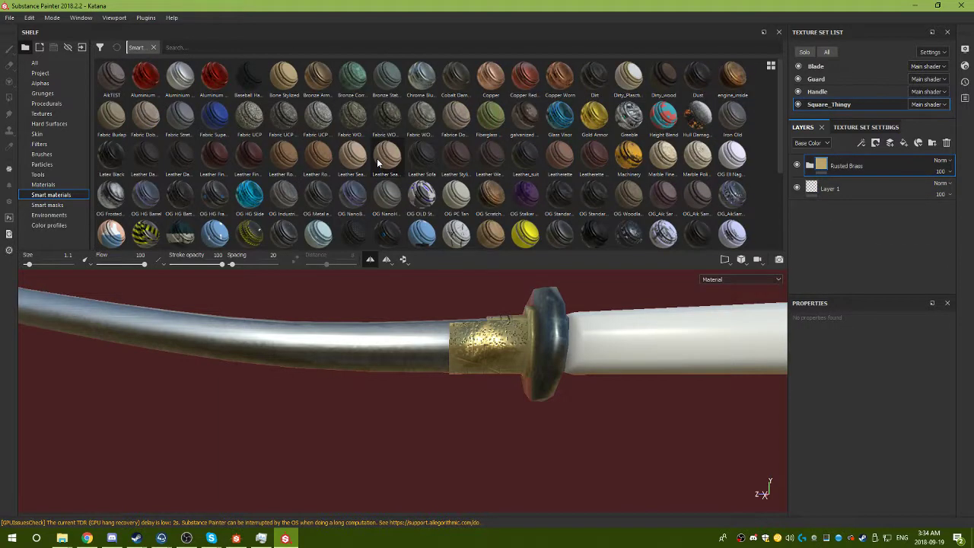
Add the Plastic Glossy smart material above Rusted Brass in the Square_Thingy layer stack.
drag(352, 149, 868, 160)
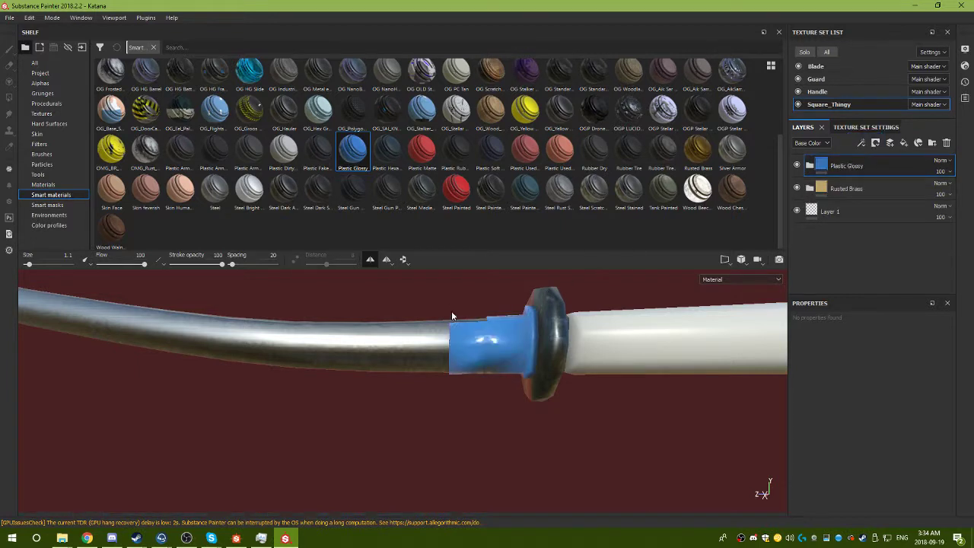
alt+drag(451, 316, 515, 388)
alt+middle_drag(586, 355, 552, 365)
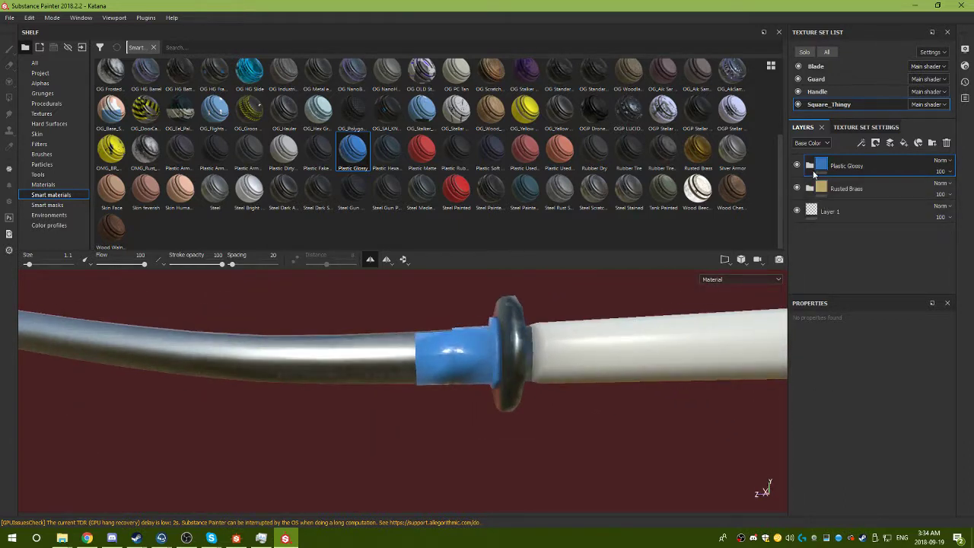
Inside the Plastic Glossy folder, hide Dust and disable Plastic Base's color, metal, rough and nrm channels, leaving only height enabled.
click(810, 165)
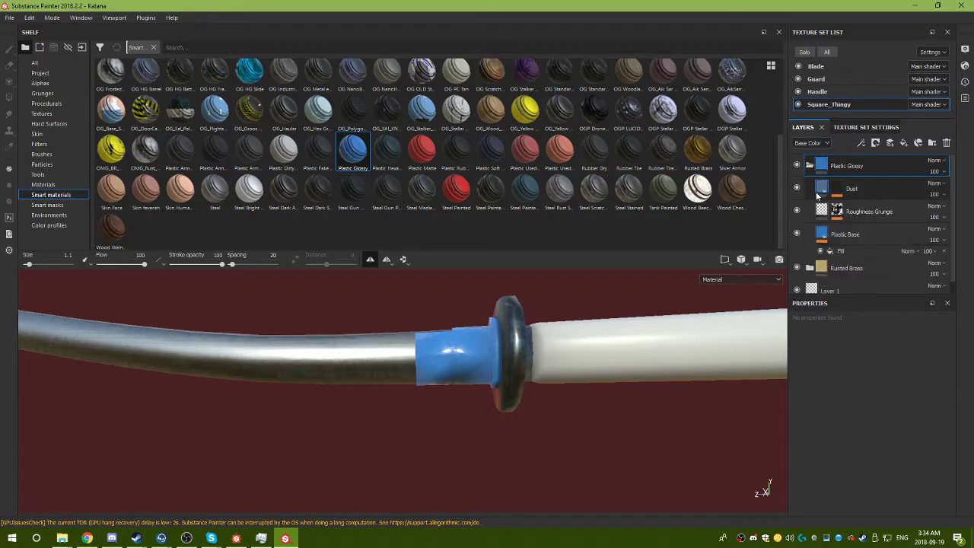
click(868, 237)
click(804, 466)
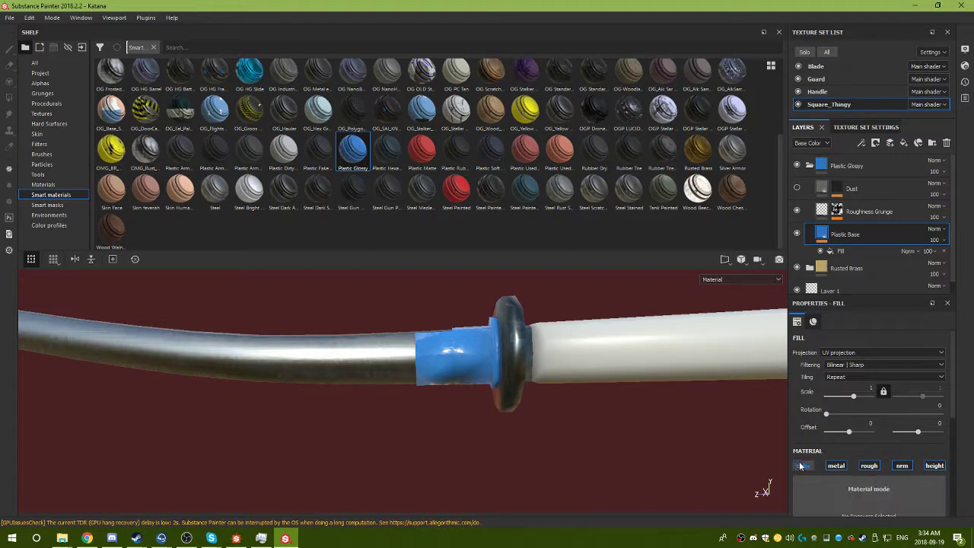
scroll(907, 480, down, 4)
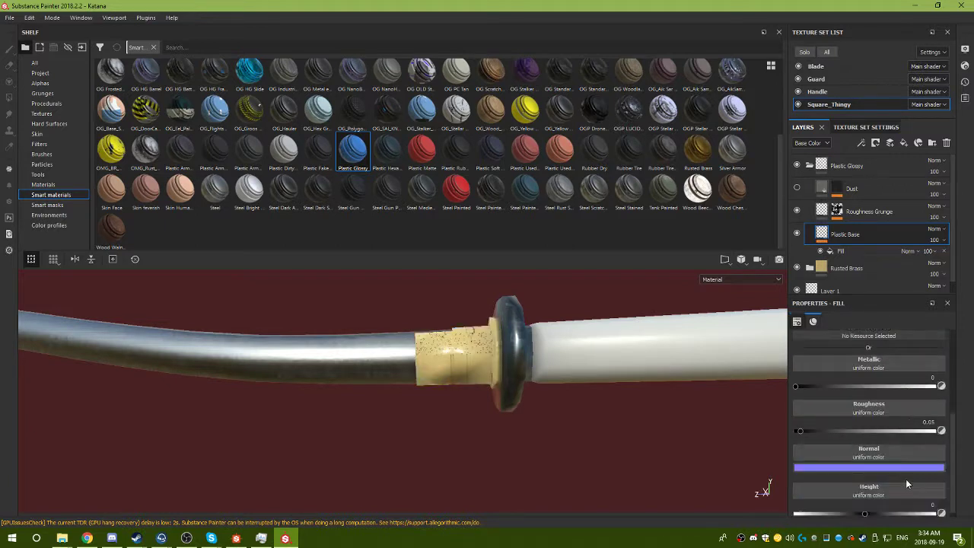
scroll(906, 479, up, 4)
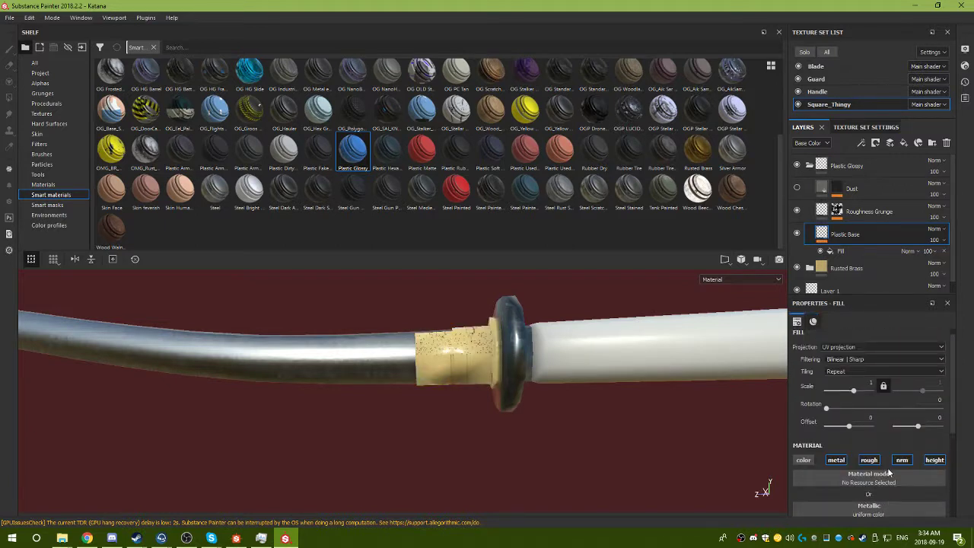
click(835, 466)
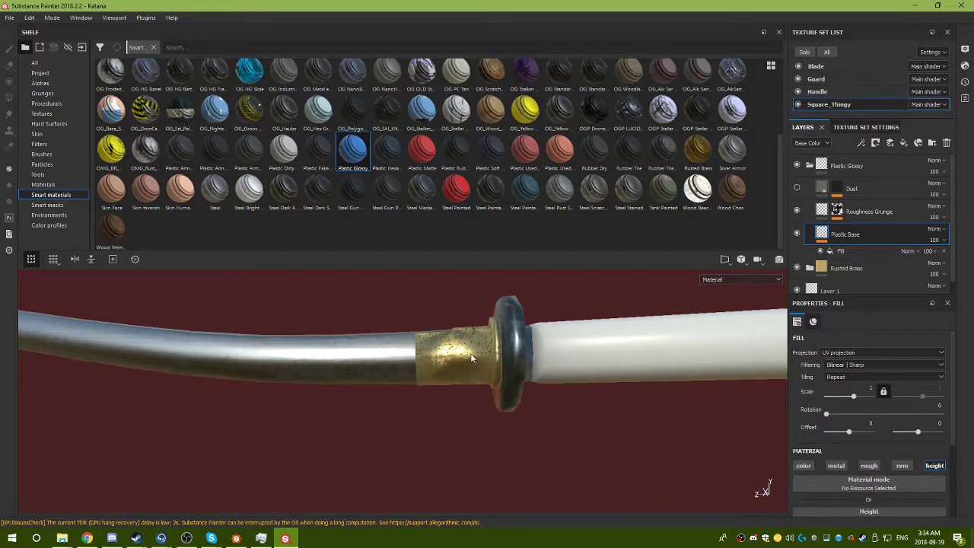
scroll(844, 420, down, 3)
scroll(844, 419, up, 3)
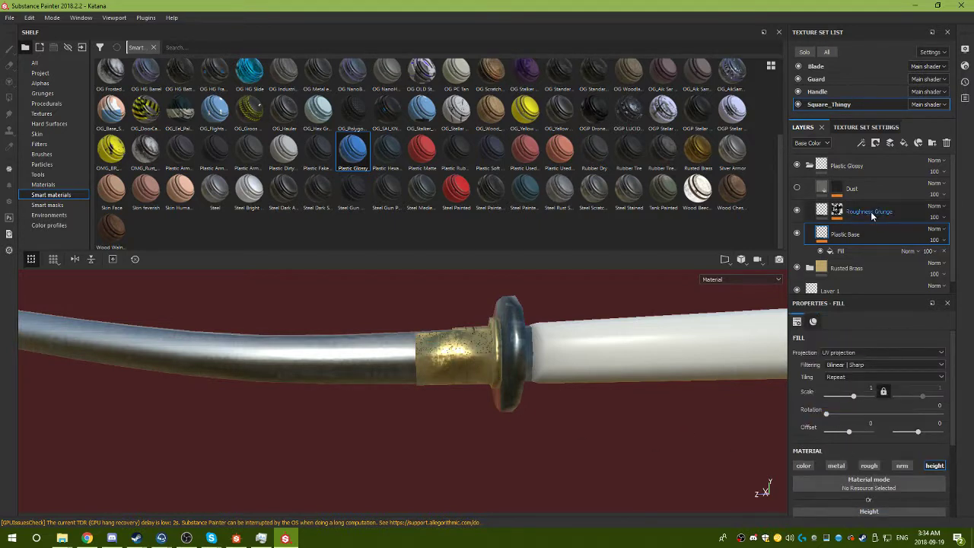
Give the Plastic Glossy folder a black mask and set the mask brush size to about 1.12.
click(812, 167)
right_click(879, 167)
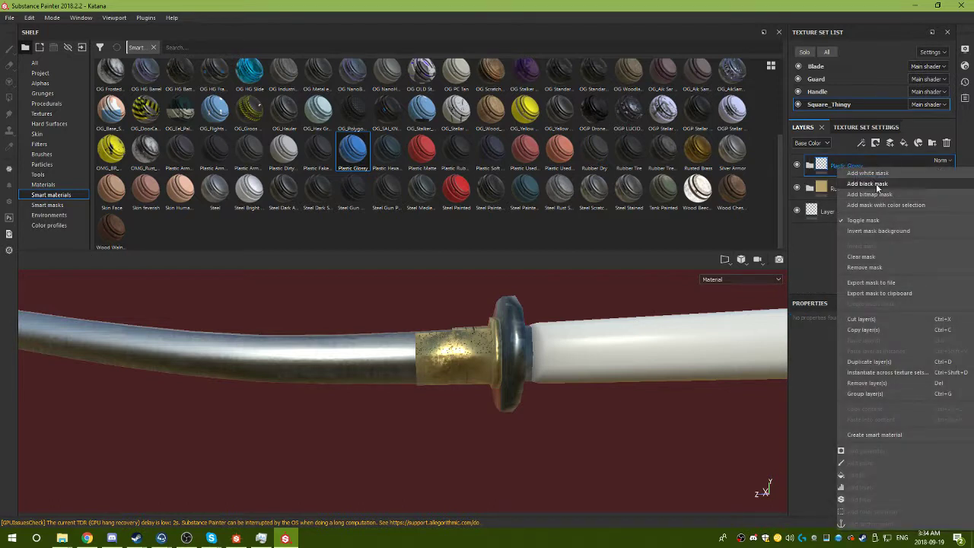
click(879, 186)
ctrl+right_drag(456, 362, 411, 361)
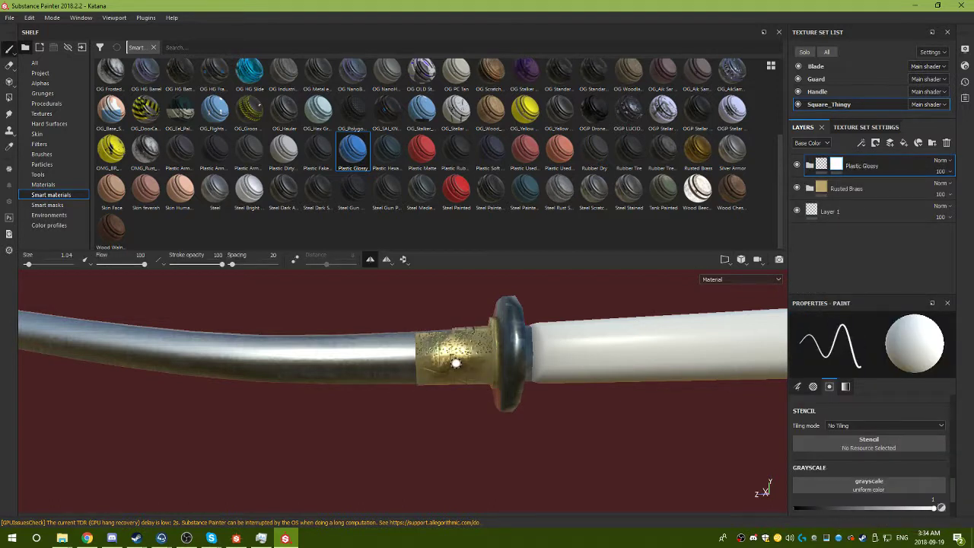
key(alt+q)
key(alt+q)
scroll(561, 373, up, 8)
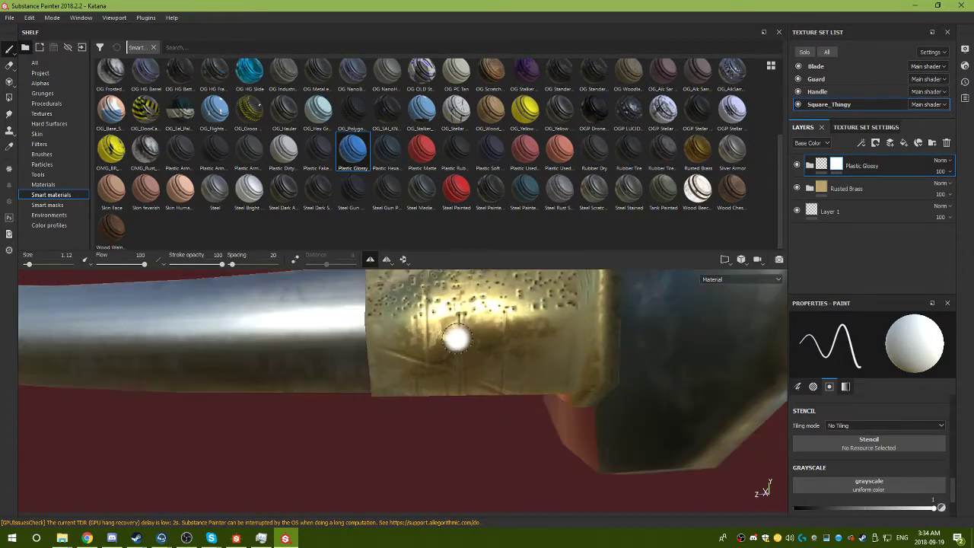
Expand the Plastic Glossy folder and make its Dust layer visible.
click(810, 165)
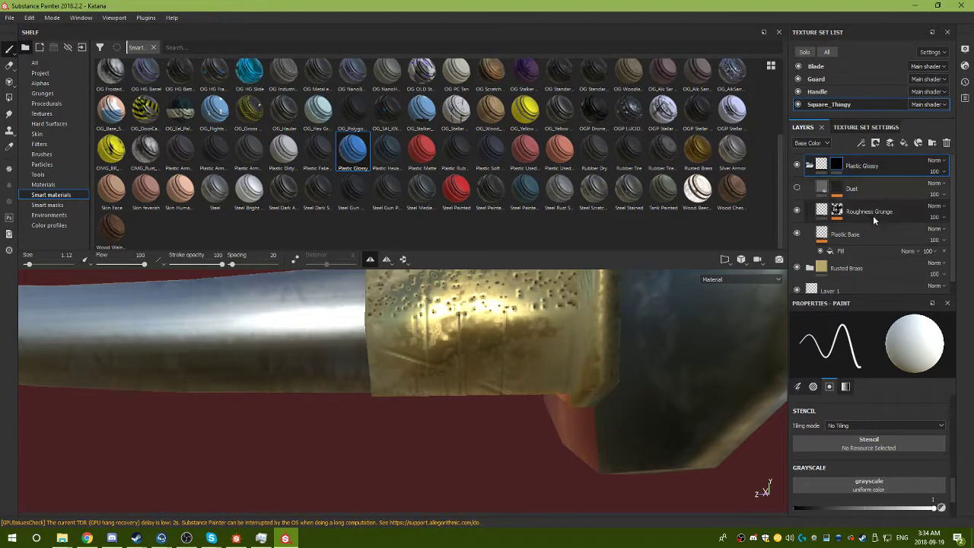
key(alt+q)
key(alt+q)
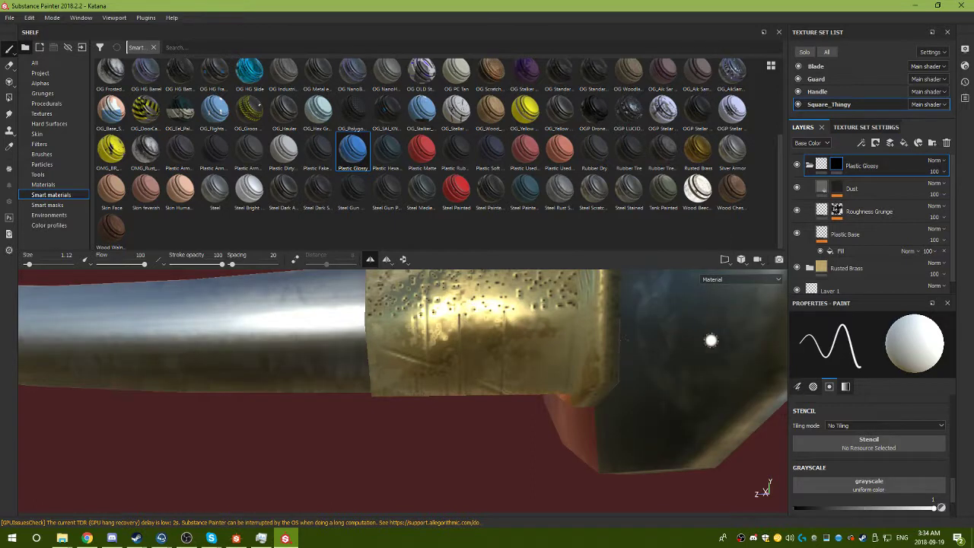
Examine Plastic Base's fill properties and browse the smart materials for an alternative.
click(818, 166)
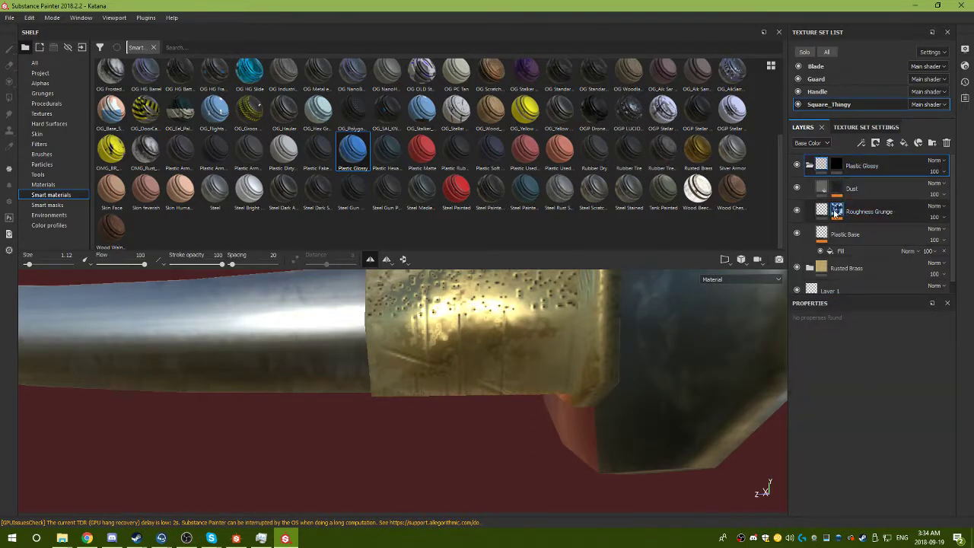
click(827, 238)
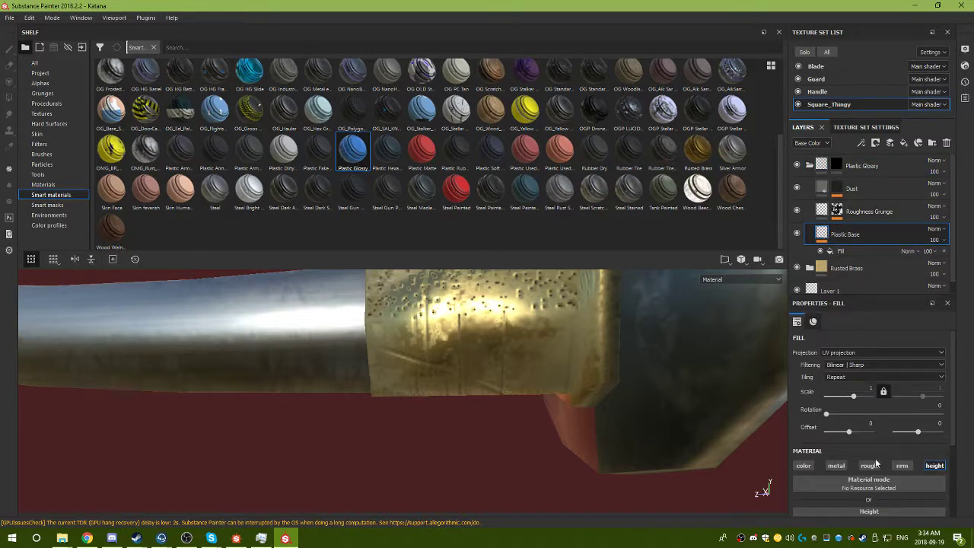
scroll(876, 463, down, 3)
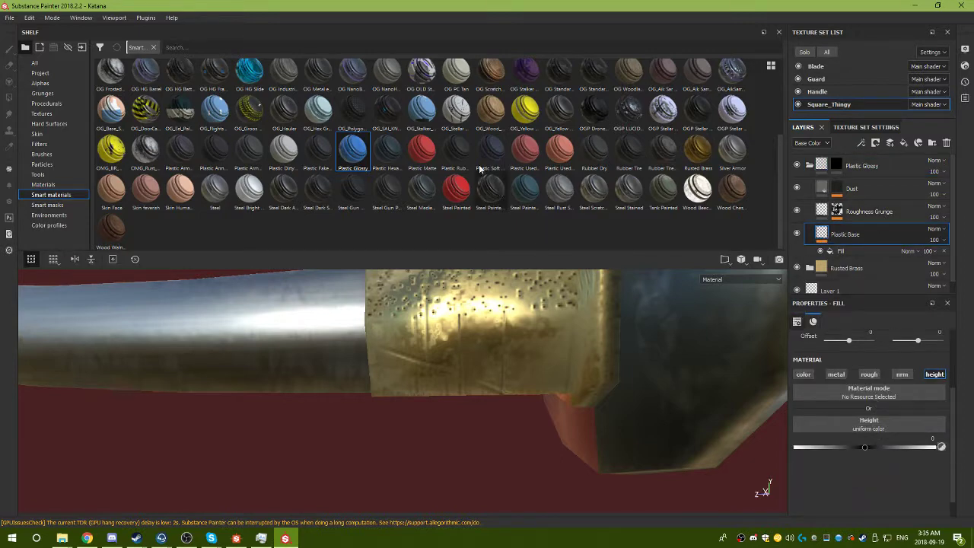
scroll(480, 168, up, 3)
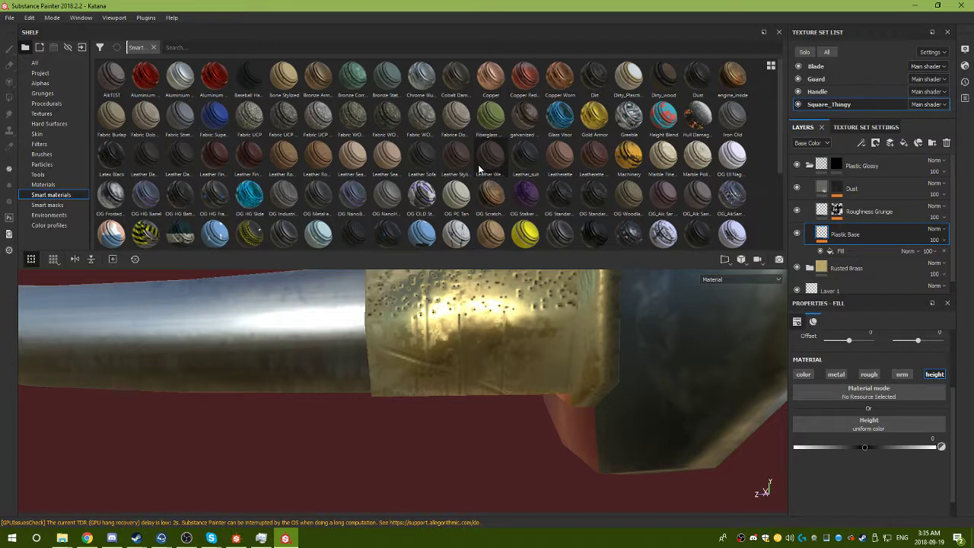
scroll(479, 169, down, 3)
scroll(479, 169, up, 3)
scroll(478, 164, down, 3)
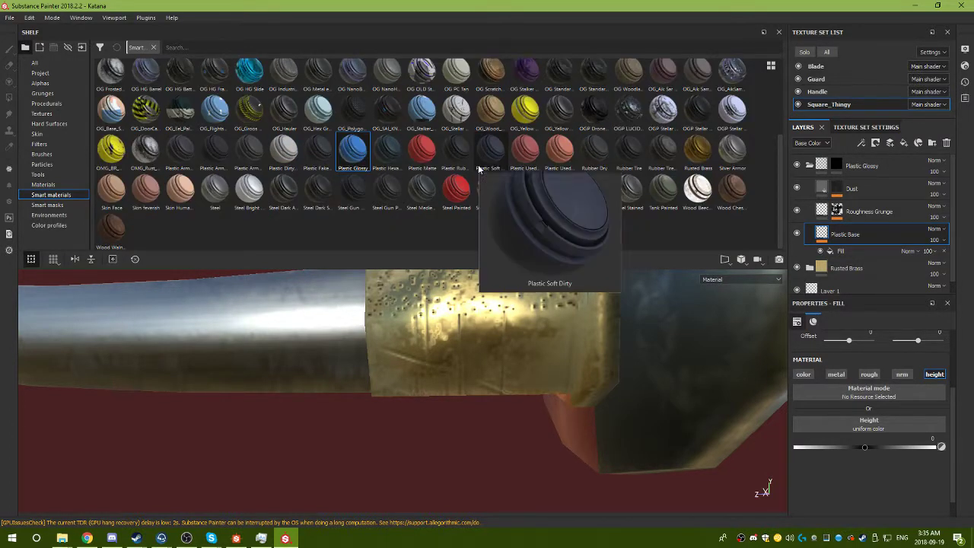
scroll(470, 198, up, 3)
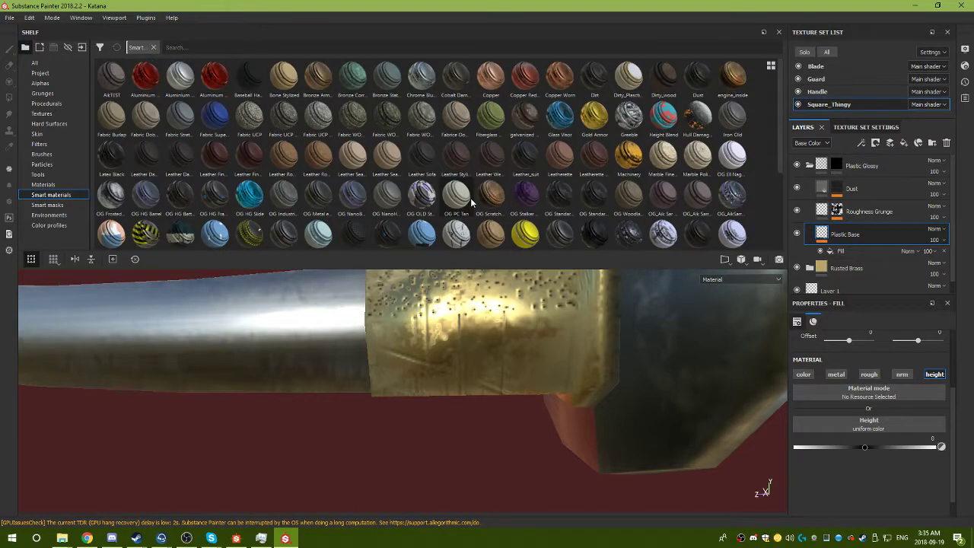
scroll(471, 198, down, 3)
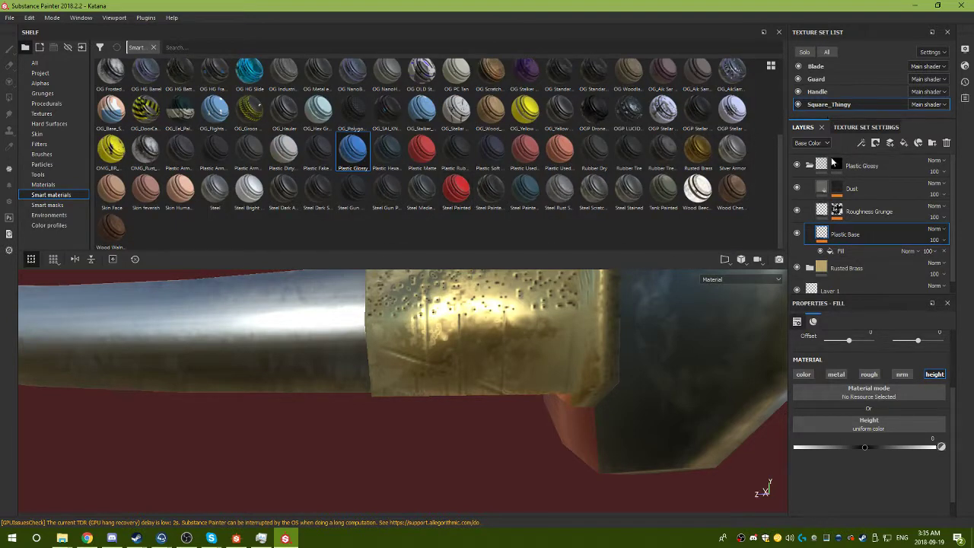
Delete the Plastic Glossy folder and add the Plastic Glossy Pure material above Rusted Brass instead.
click(864, 164)
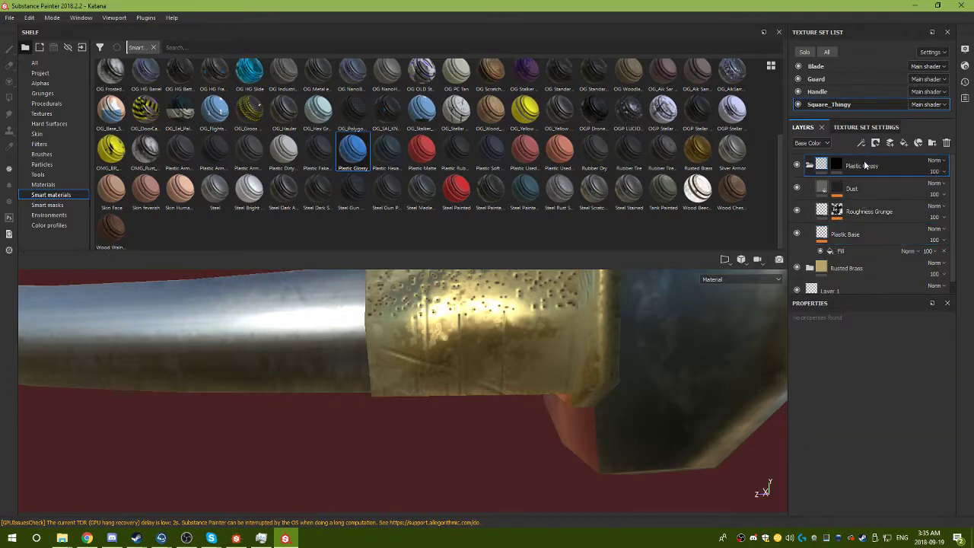
key(Delete)
click(43, 185)
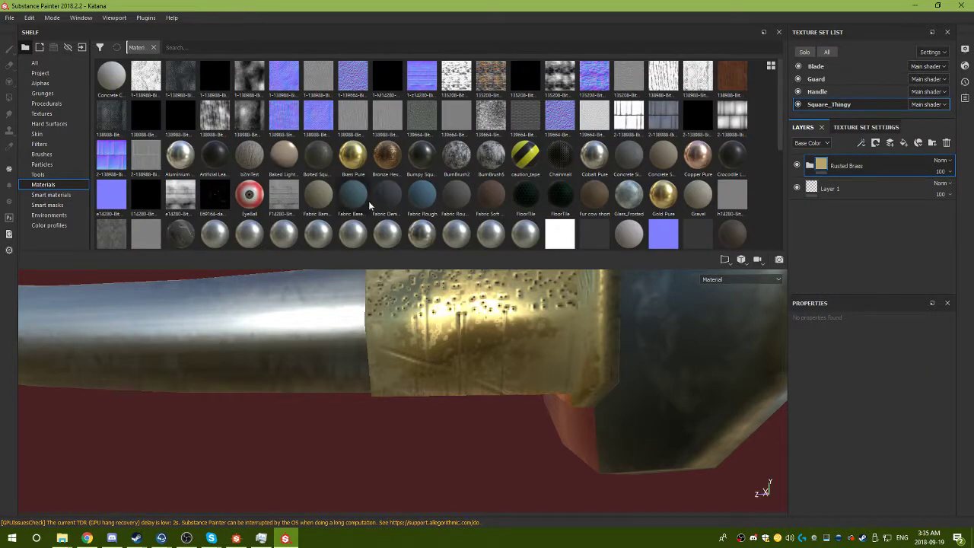
scroll(399, 191, down, 5)
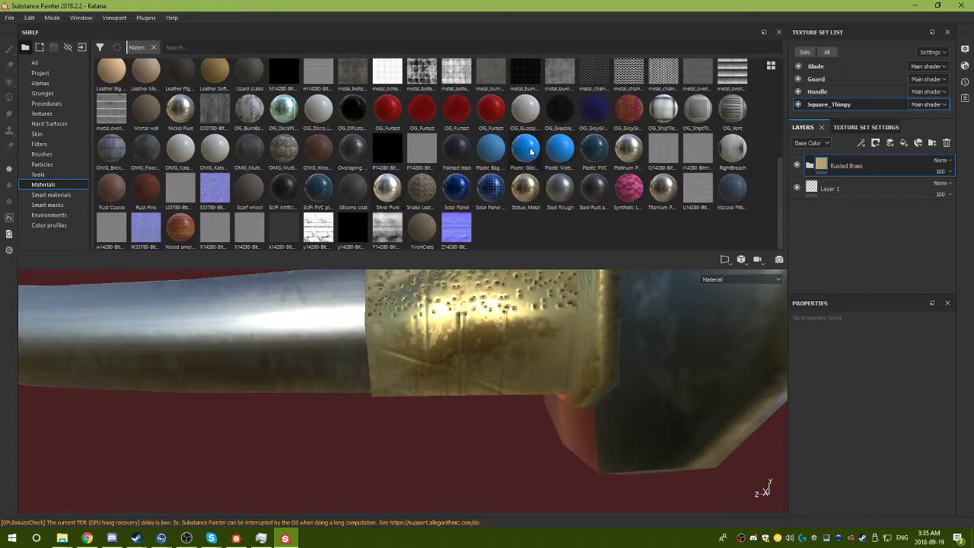
drag(530, 153, 883, 160)
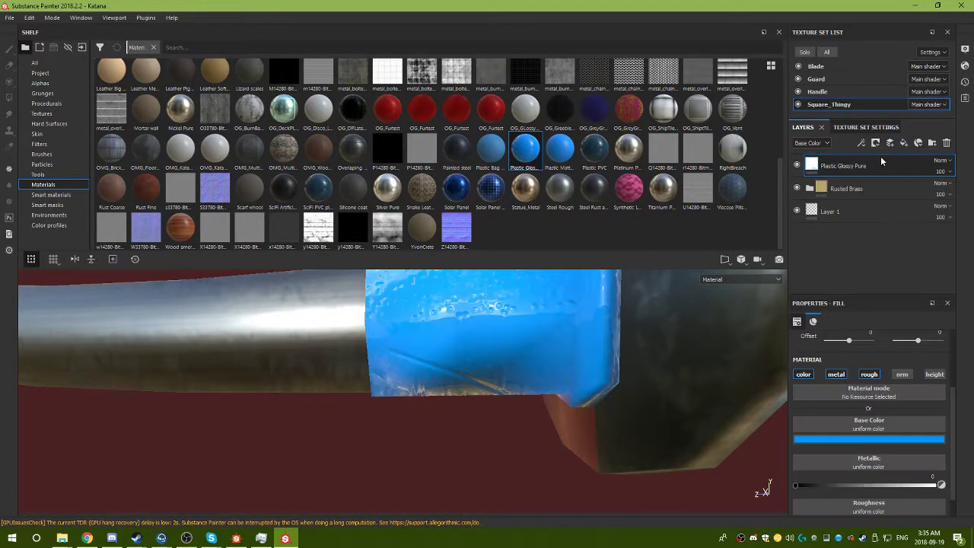
On Plastic Glossy Pure, enable height at 1, disable color, metal and rough, and give the layer a black mask.
scroll(881, 381, down, 1)
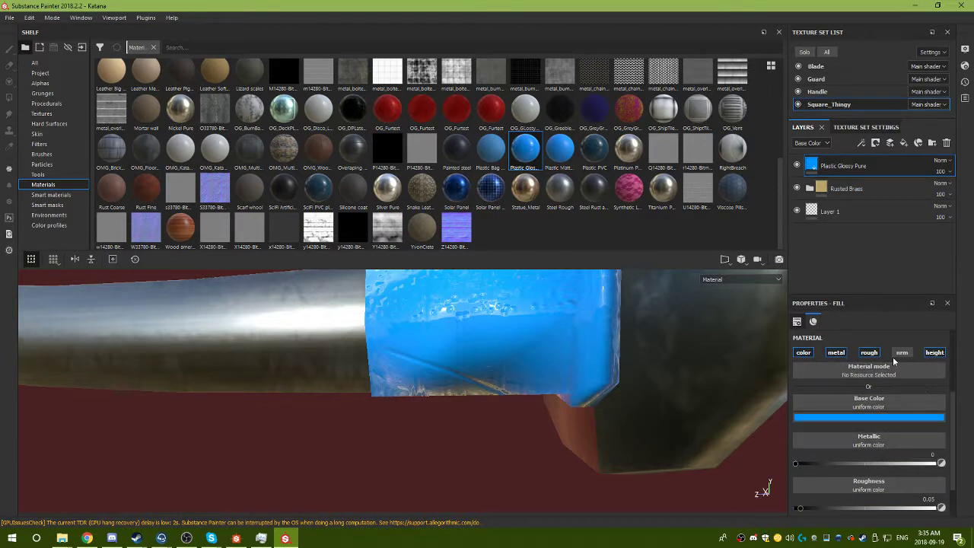
click(837, 353)
click(804, 353)
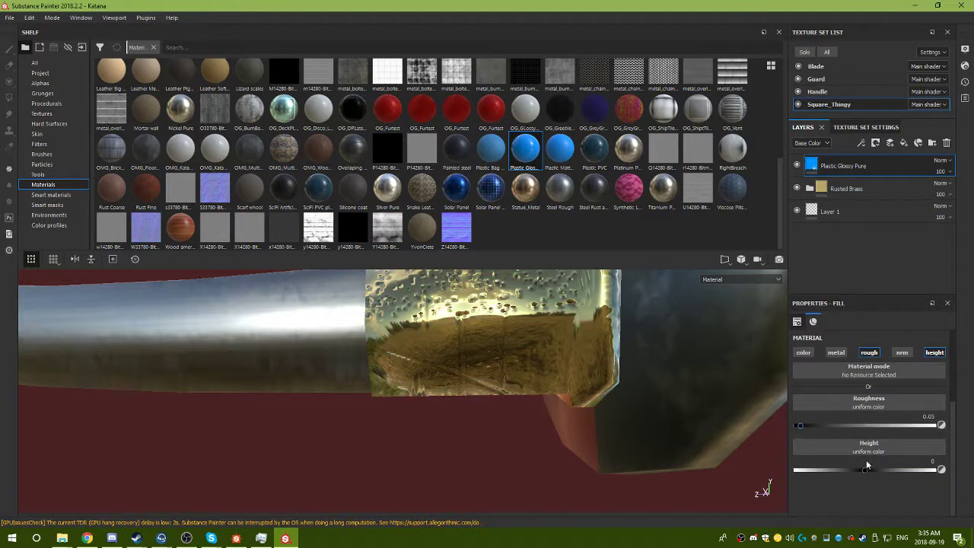
alt+drag(491, 384, 505, 346)
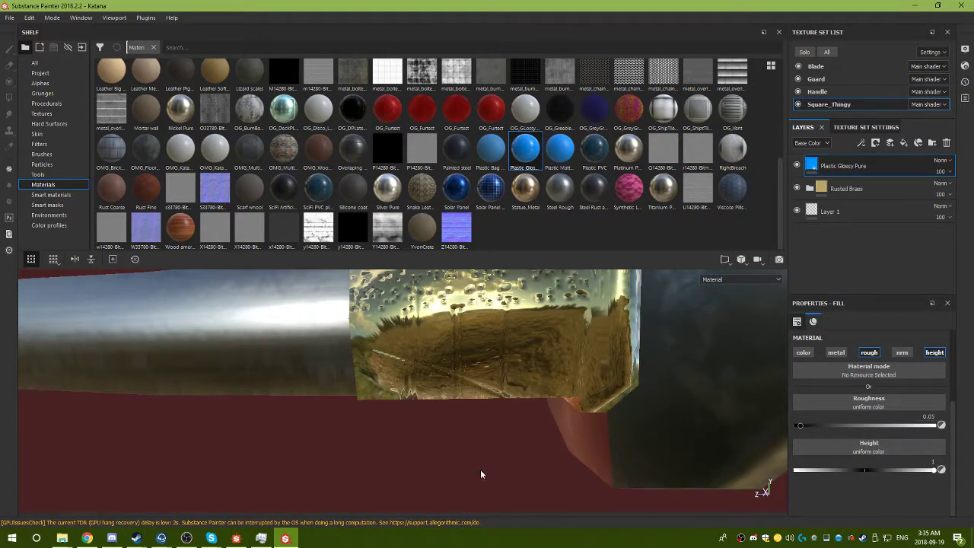
alt+drag(480, 474, 476, 422)
click(868, 354)
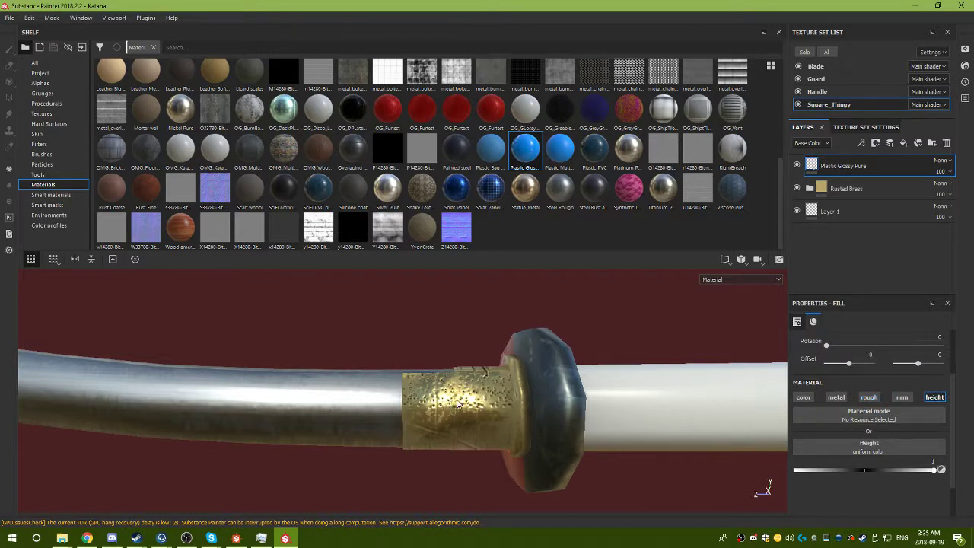
right_click(840, 168)
click(855, 183)
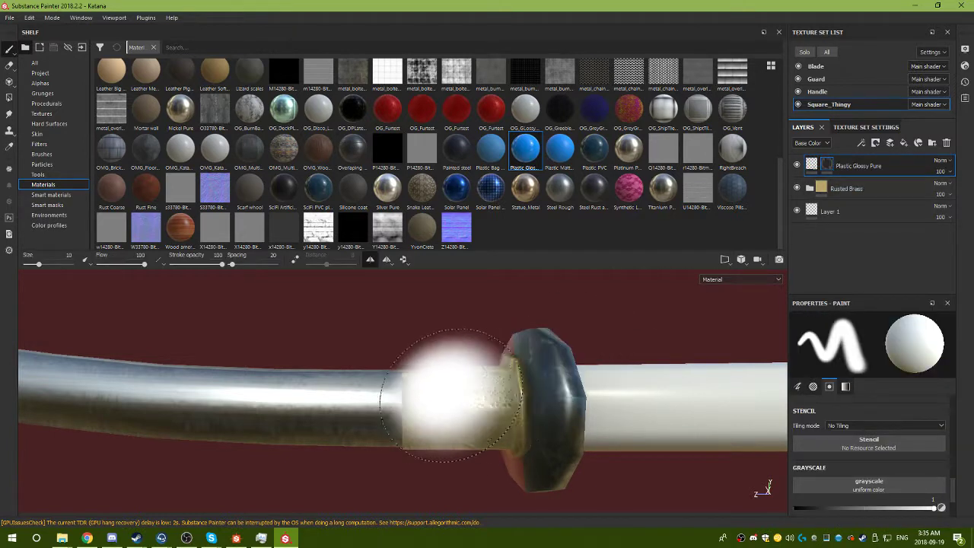
Try painting freehand swirls on the collar in the Plastic Glossy Pure mask with a brush size of 0.46.
key(alt+q)
drag(465, 386, 472, 411)
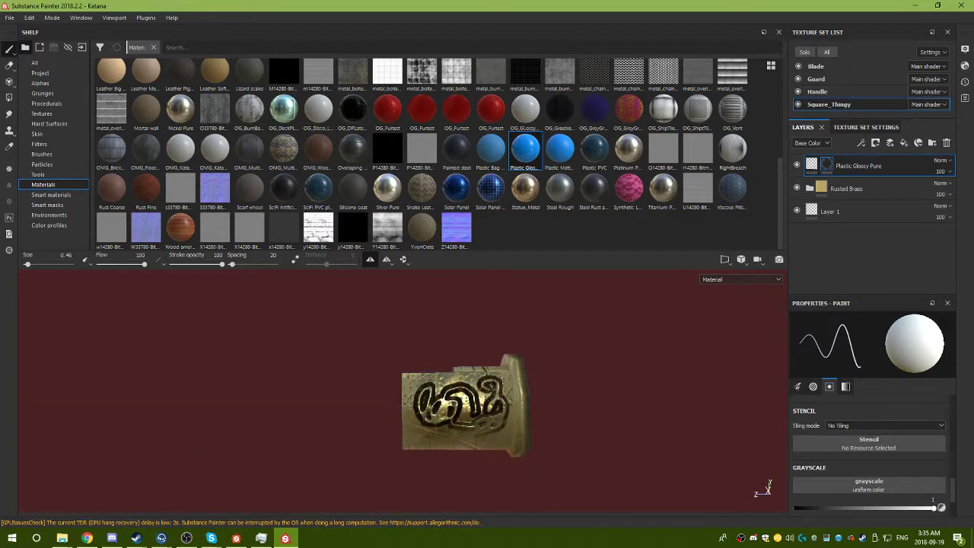
key(alt+q)
alt+drag(418, 431, 393, 433)
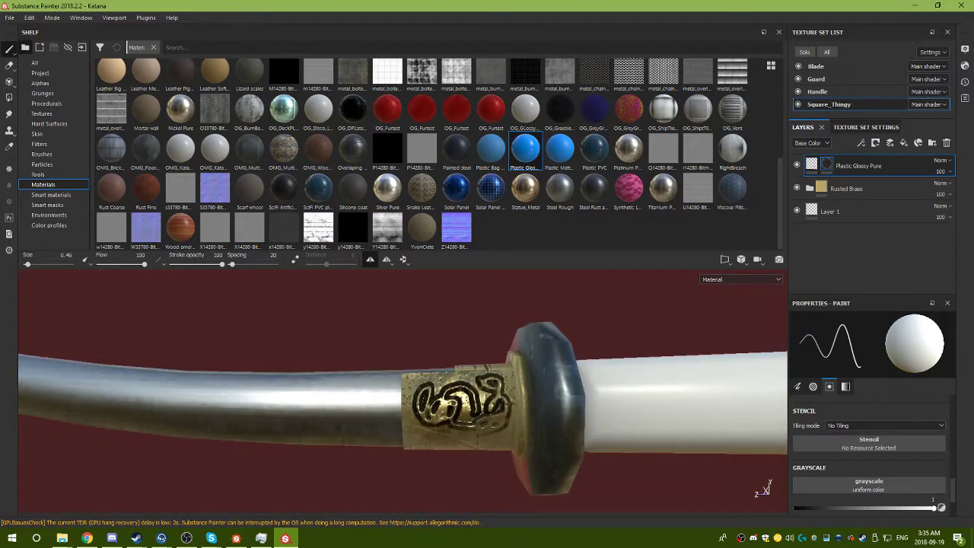
click(316, 236)
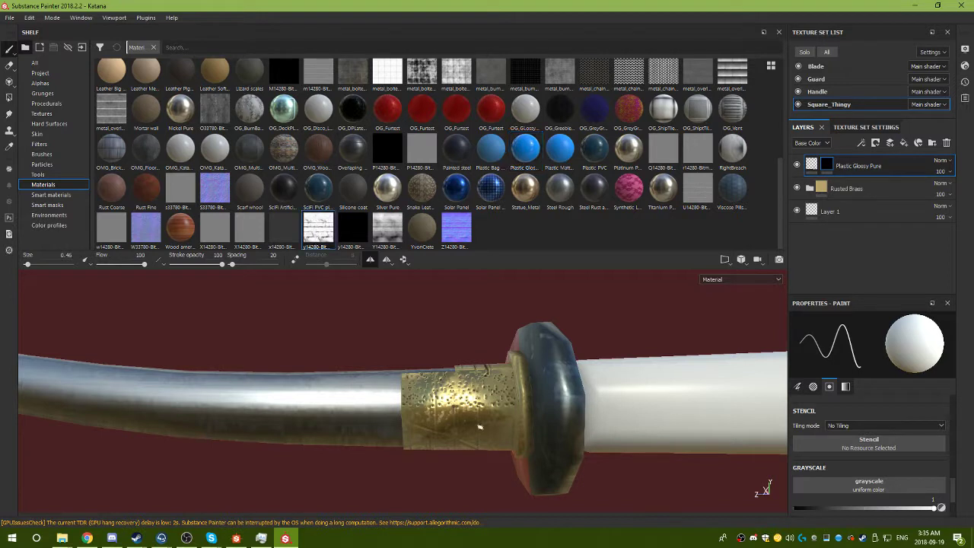
Load the Celtic Branch alpha as the stencil for the mask brush.
ctrl+right_drag(468, 418, 495, 415)
click(798, 387)
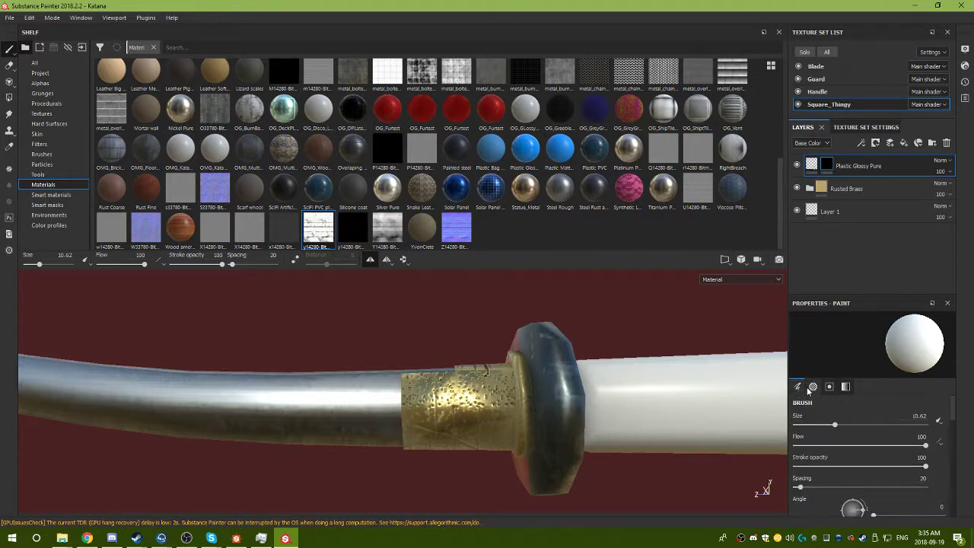
click(812, 387)
click(830, 387)
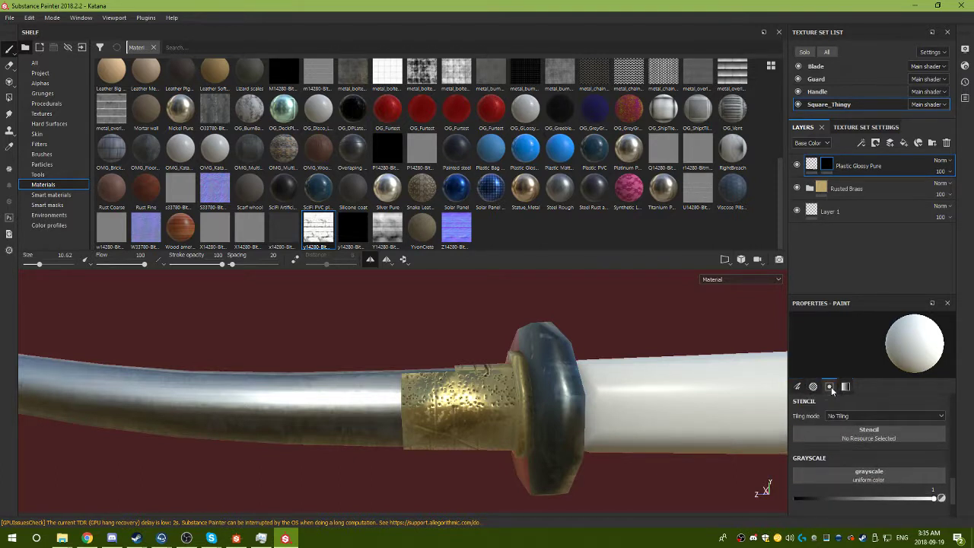
click(831, 440)
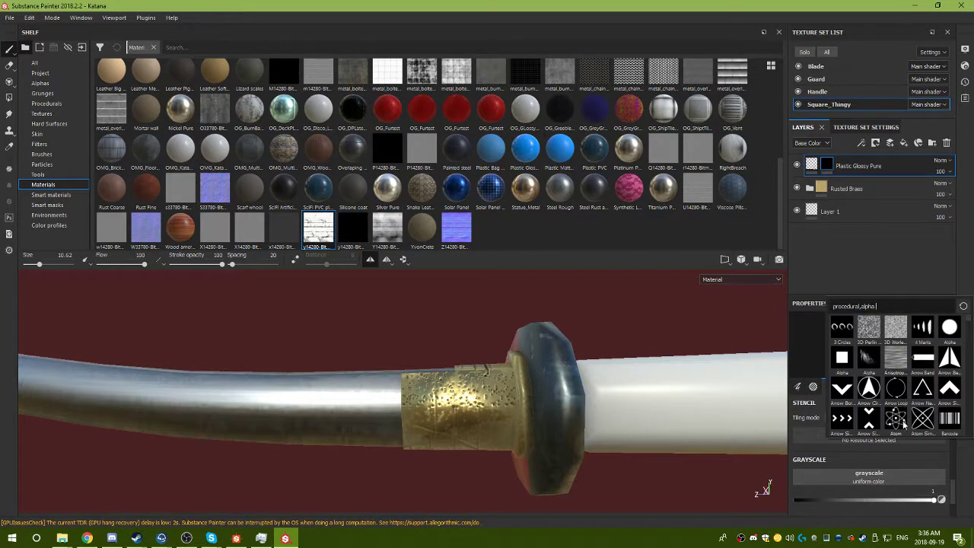
scroll(903, 424, down, 3)
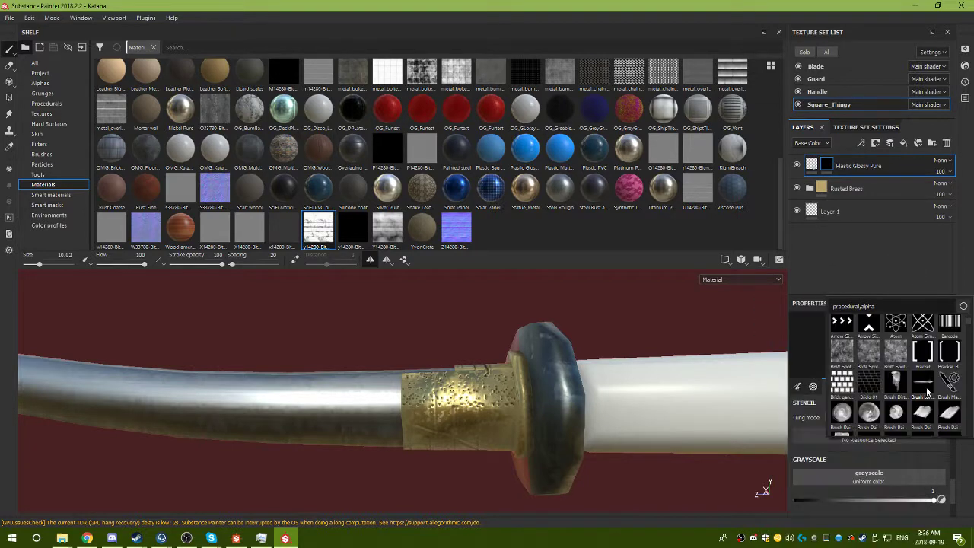
scroll(928, 392, down, 3)
scroll(919, 417, down, 3)
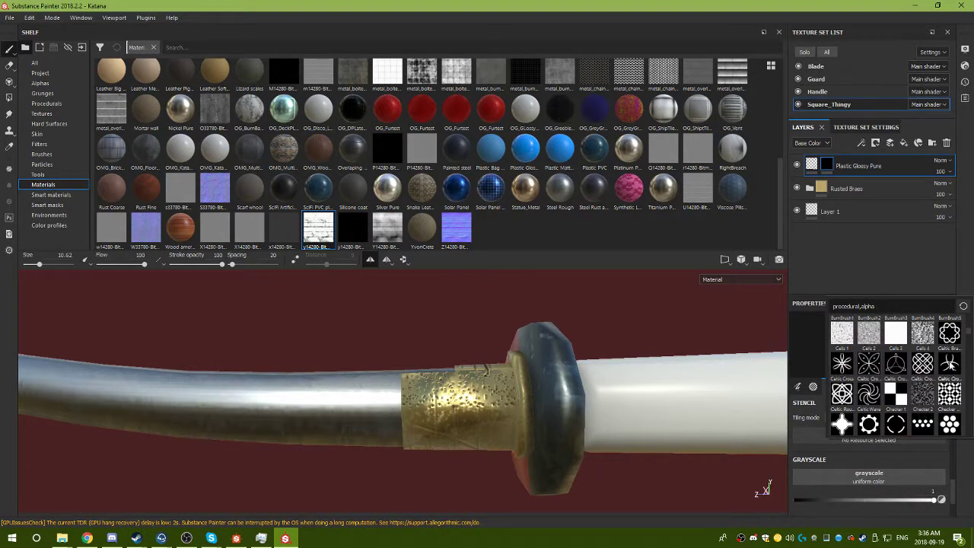
click(950, 335)
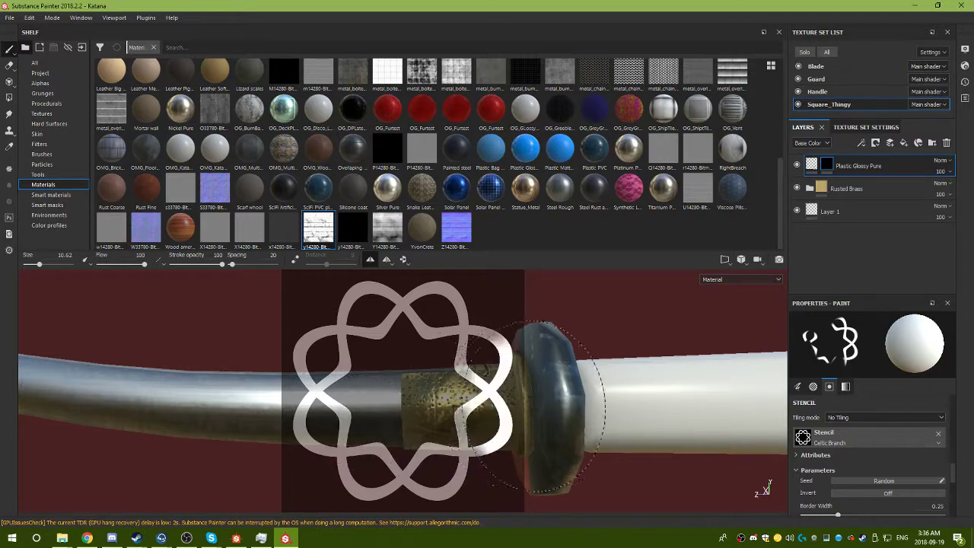
Paint the Celtic Branch stencil onto the flat side of the brass collar with a brush size of 4.72.
mouse_move(534, 407)
alt+middle_down()
mouse_move(508, 374)
mouse_move(565, 371)
alt+middle_up()
ctrl+right_drag(514, 391, 457, 390)
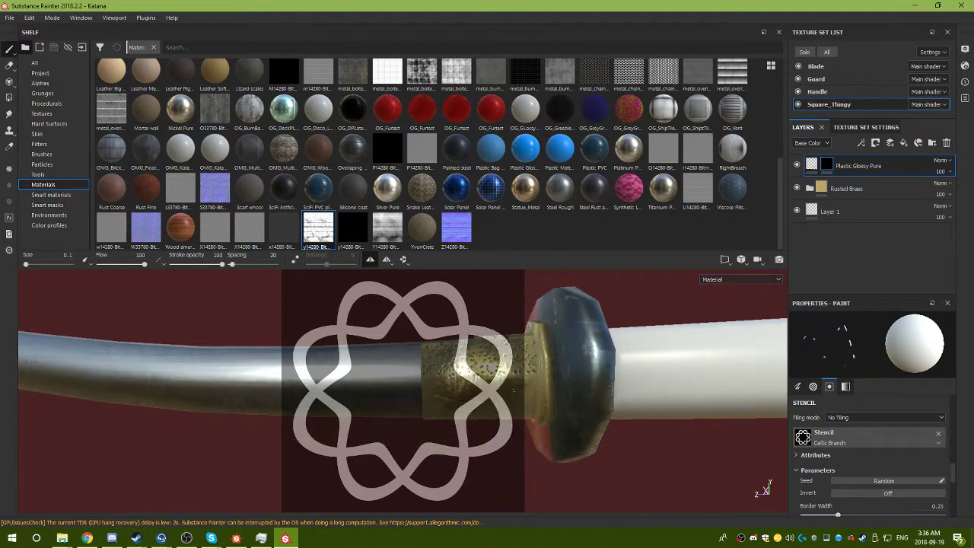
alt+right_drag(536, 402, 624, 445)
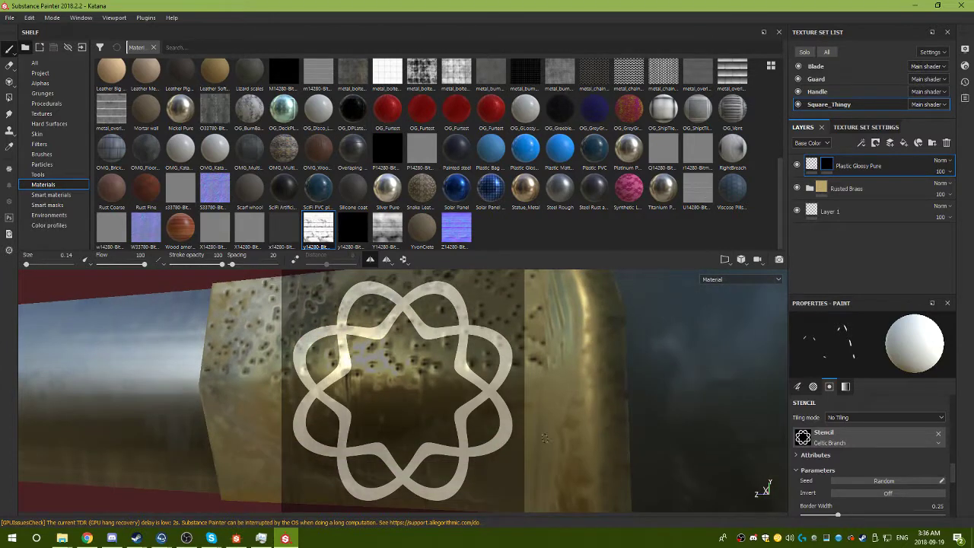
mouse_move(544, 438)
alt+right_down()
mouse_move(506, 411)
mouse_move(470, 417)
mouse_move(507, 404)
mouse_move(476, 406)
alt+right_up()
click(385, 403)
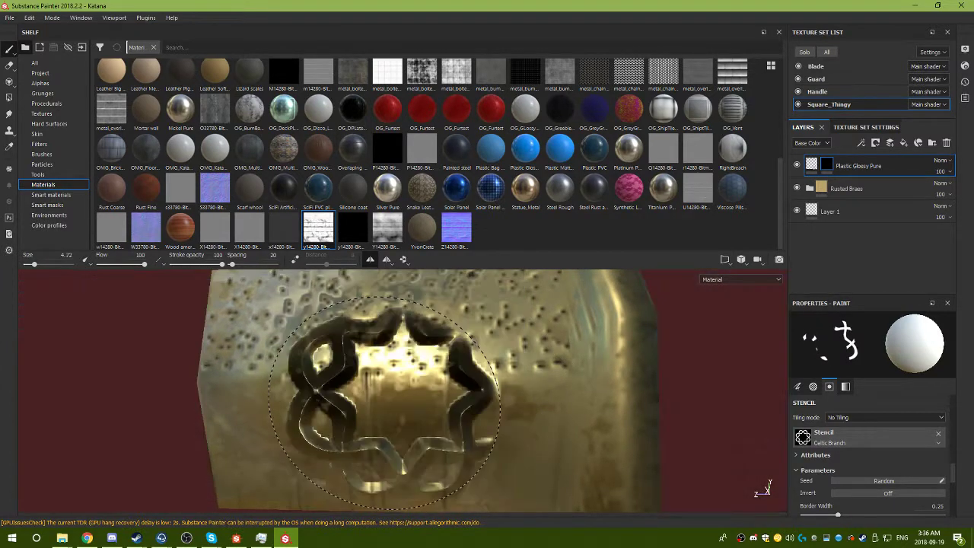
mouse_move(384, 403)
mouse_down()
mouse_move(396, 401)
mouse_move(405, 364)
mouse_move(360, 398)
mouse_up()
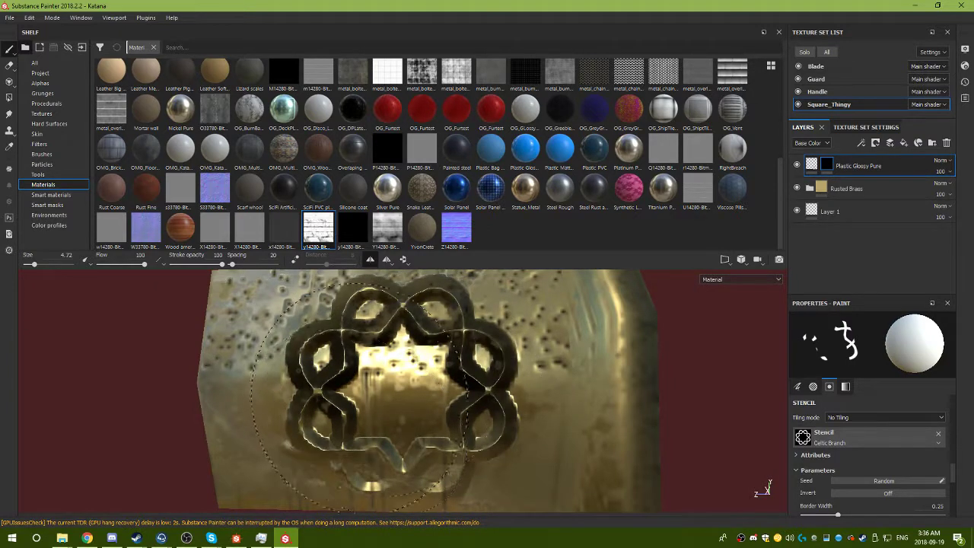
Enable the rough channel on the Plastic Glossy Pure fill and set its height to -0.0929.
shift+right_drag(379, 396, 578, 388)
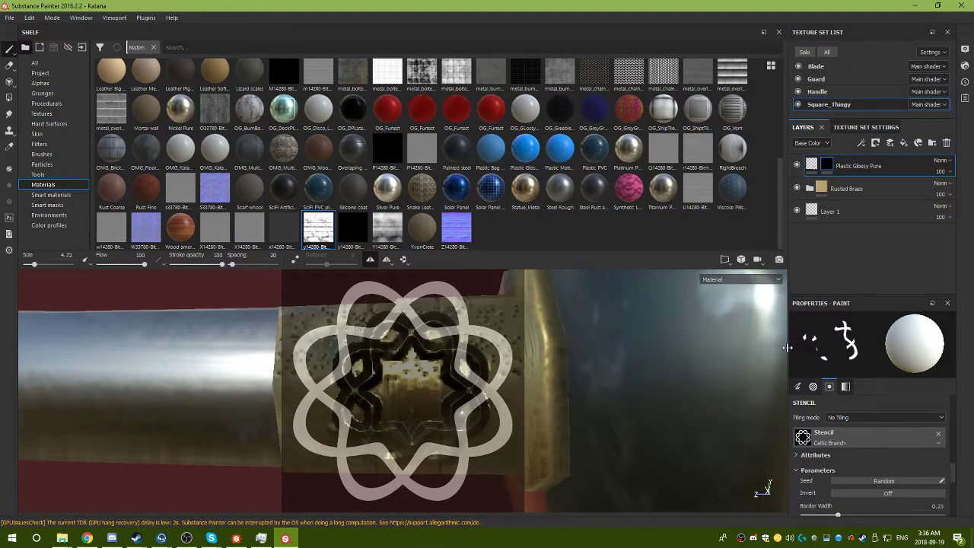
click(812, 171)
mouse_move(456, 396)
alt+mouse_down()
mouse_move(488, 411)
mouse_move(446, 448)
alt+mouse_up()
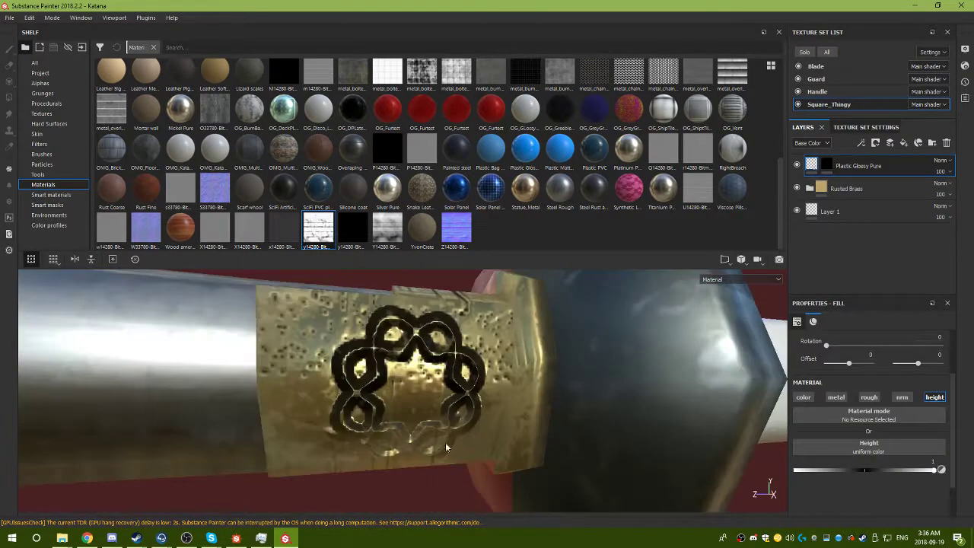
alt+right_drag(446, 447, 213, 384)
alt+drag(380, 409, 583, 451)
click(868, 398)
scroll(942, 471, down, 2)
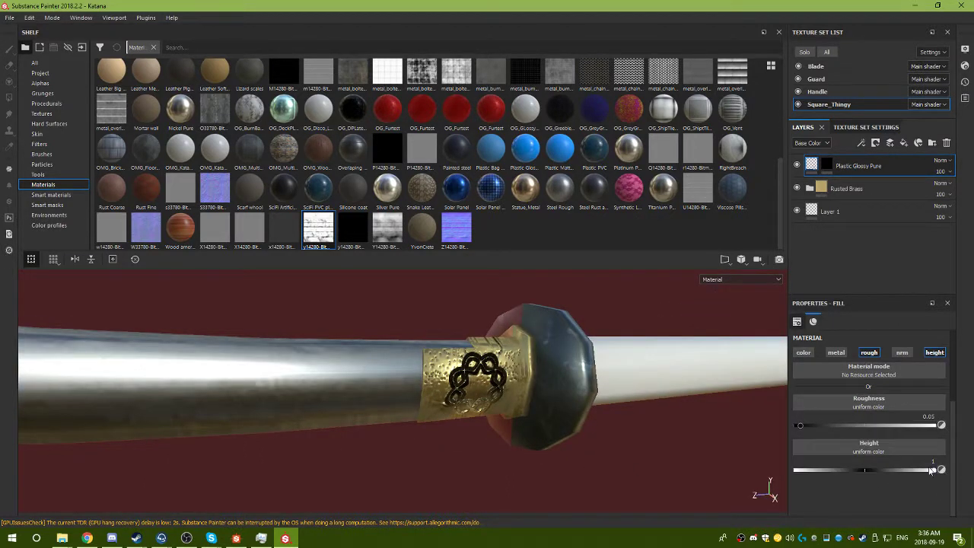
drag(936, 472, 743, 487)
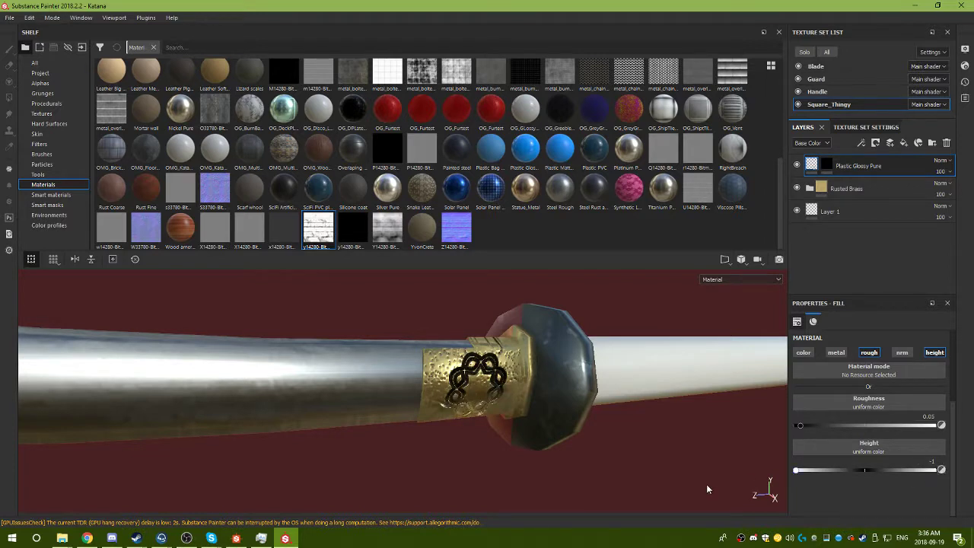
drag(827, 486, 859, 481)
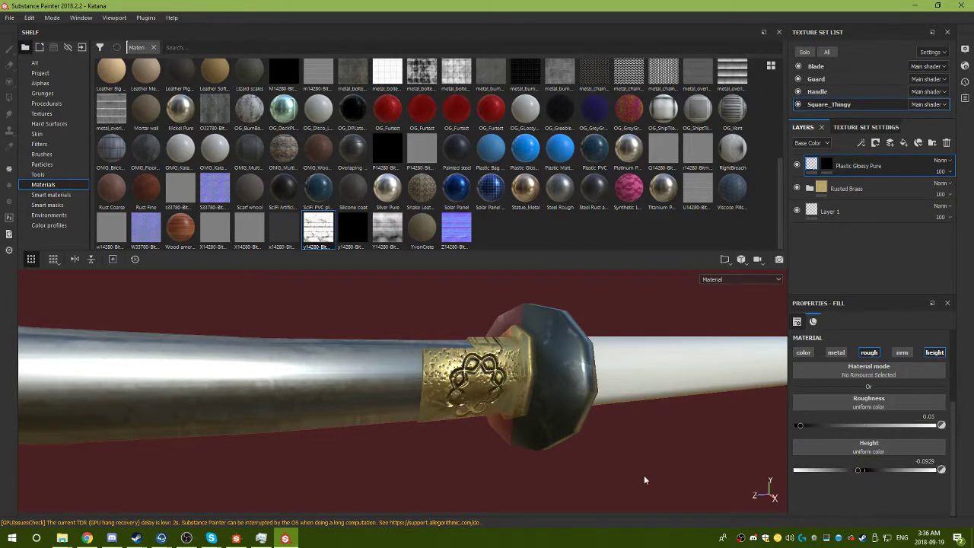
alt+drag(644, 475, 443, 424)
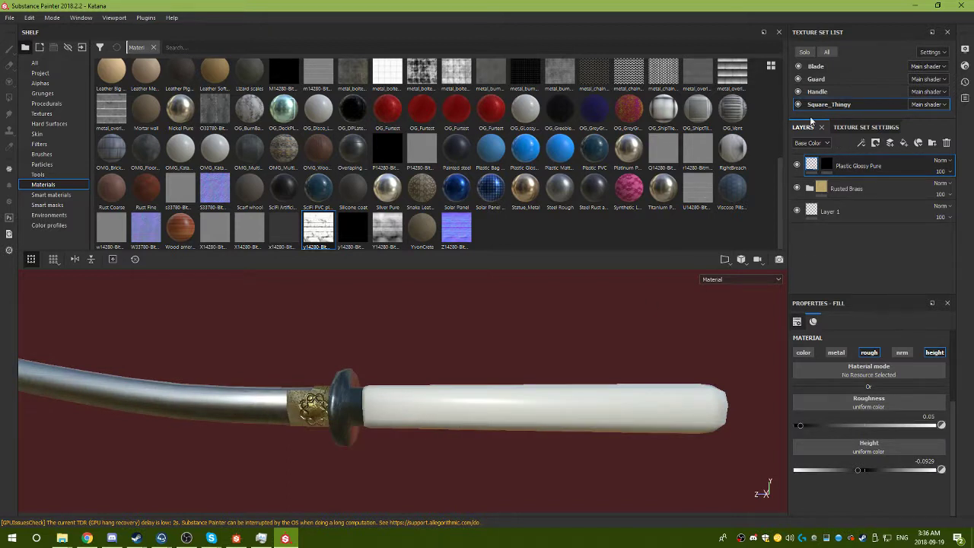
Apply the Synthetic Lacework Raschel material to the Handle texture set as a fill layer above Layer 1.
click(827, 90)
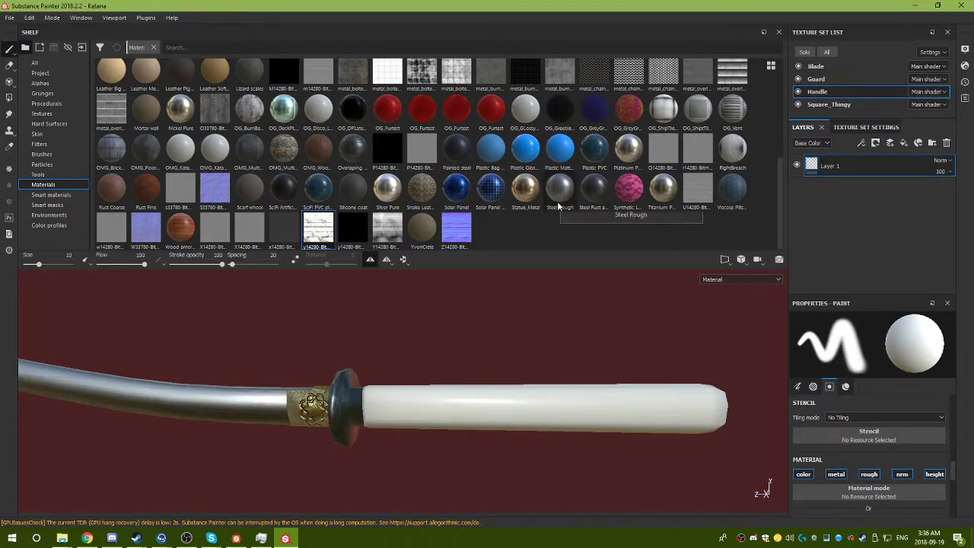
mouse_move(289, 155)
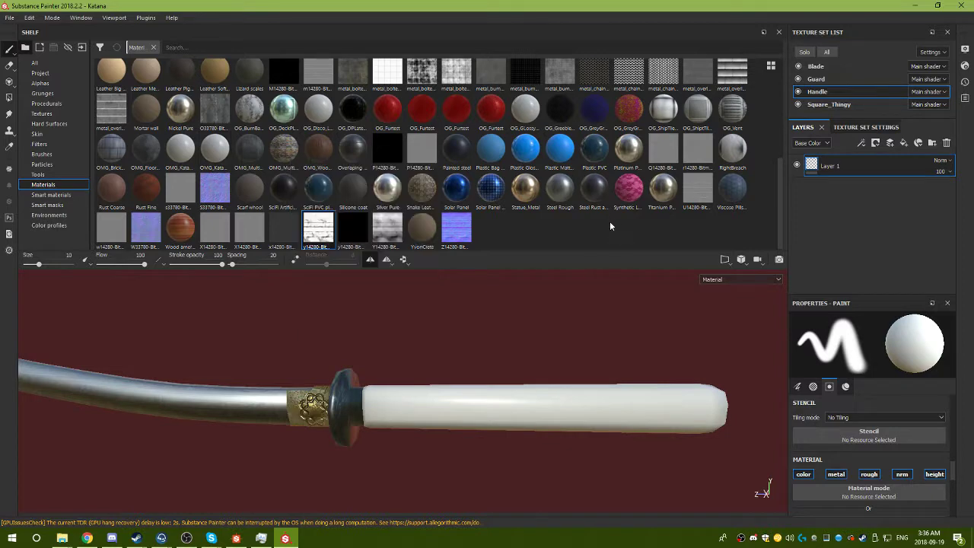
drag(622, 200, 623, 373)
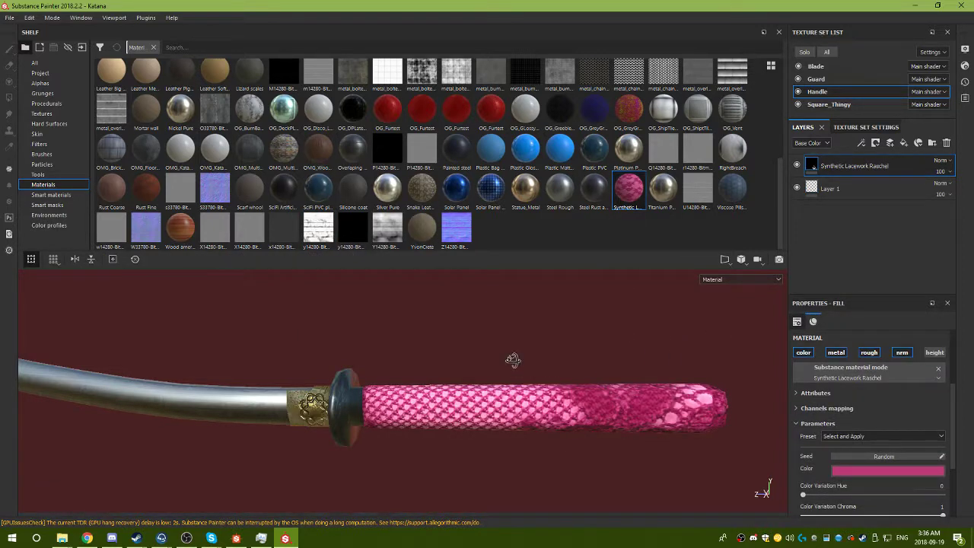
alt+drag(511, 359, 759, 476)
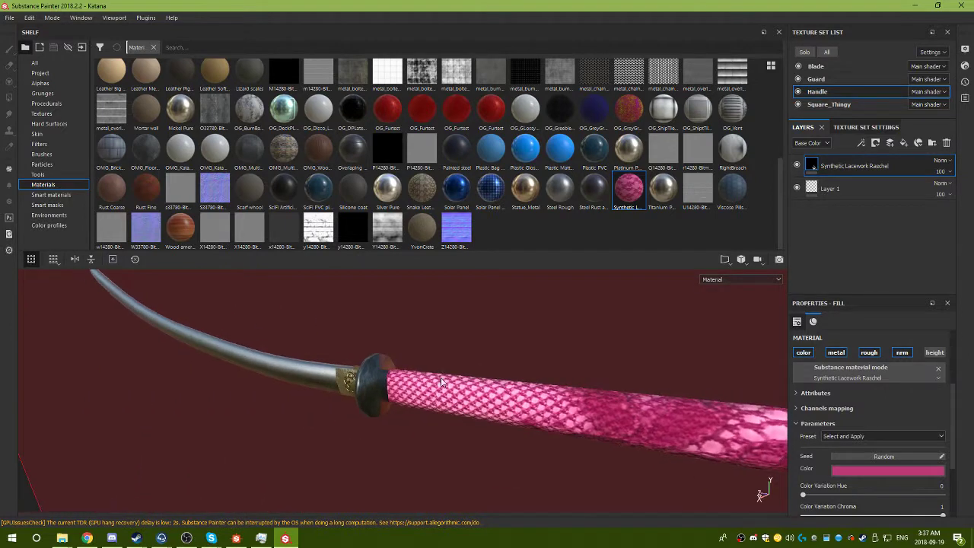
Set the colour of the Synthetic Lacework Raschel layer to black.
click(837, 469)
drag(849, 400, 812, 351)
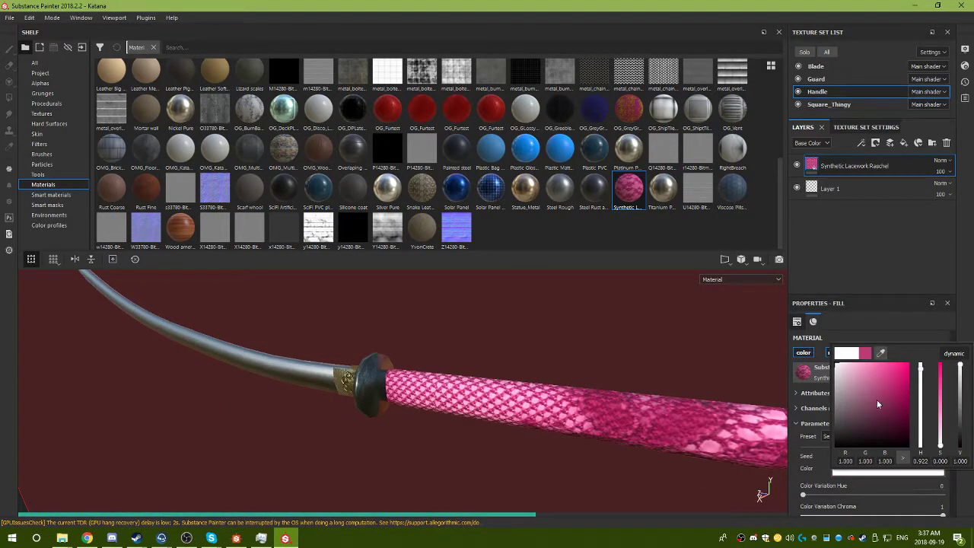
drag(960, 369, 957, 462)
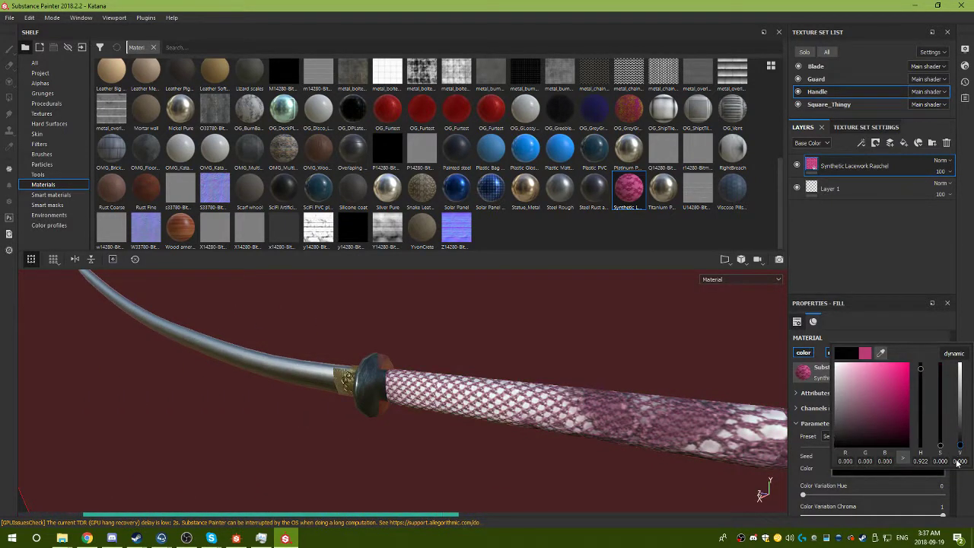
click(475, 451)
alt+drag(448, 445, 505, 424)
Set the lacework material's roughness to 0.32 and its metallic value to 1.
scroll(902, 468, down, 4)
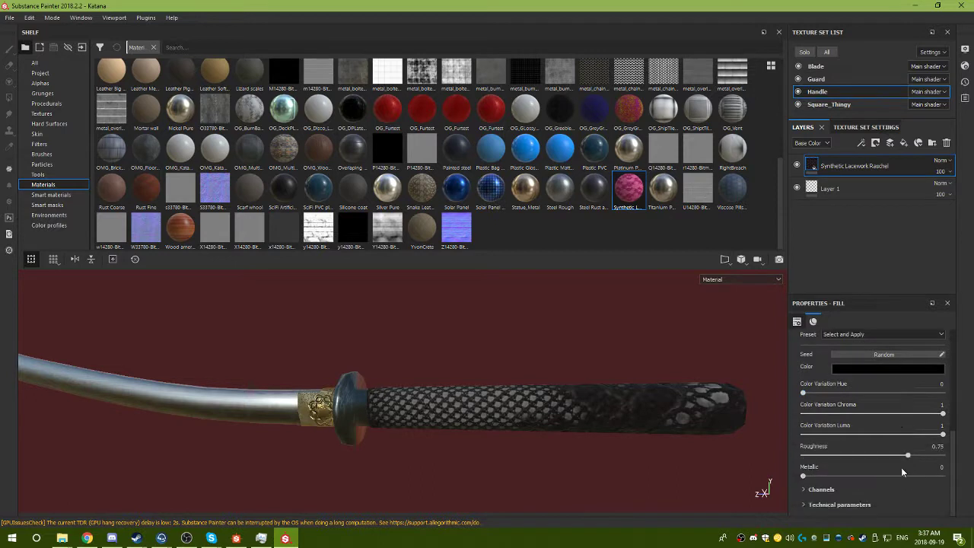
click(846, 460)
drag(805, 477, 847, 478)
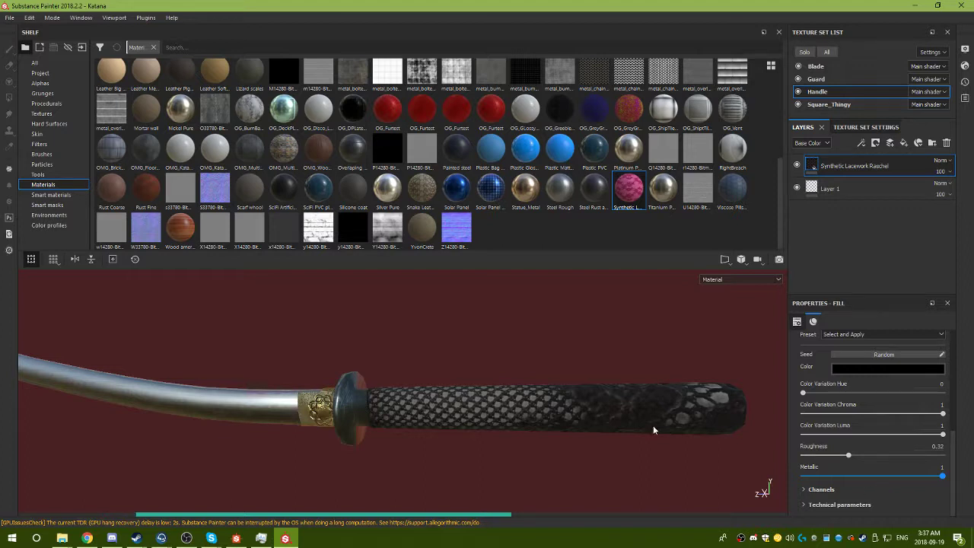
alt+drag(594, 440, 532, 455)
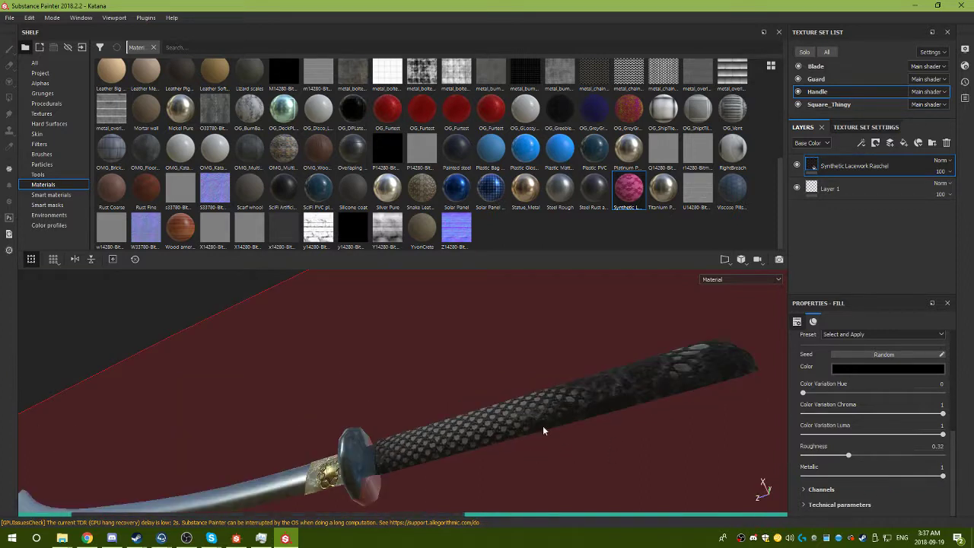
alt+drag(544, 427, 565, 404)
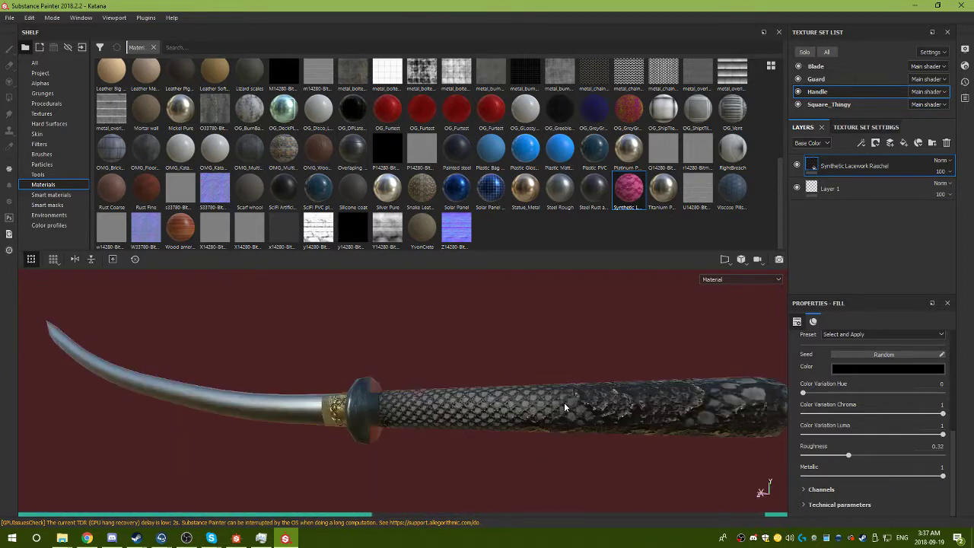
alt+drag(513, 421, 556, 394)
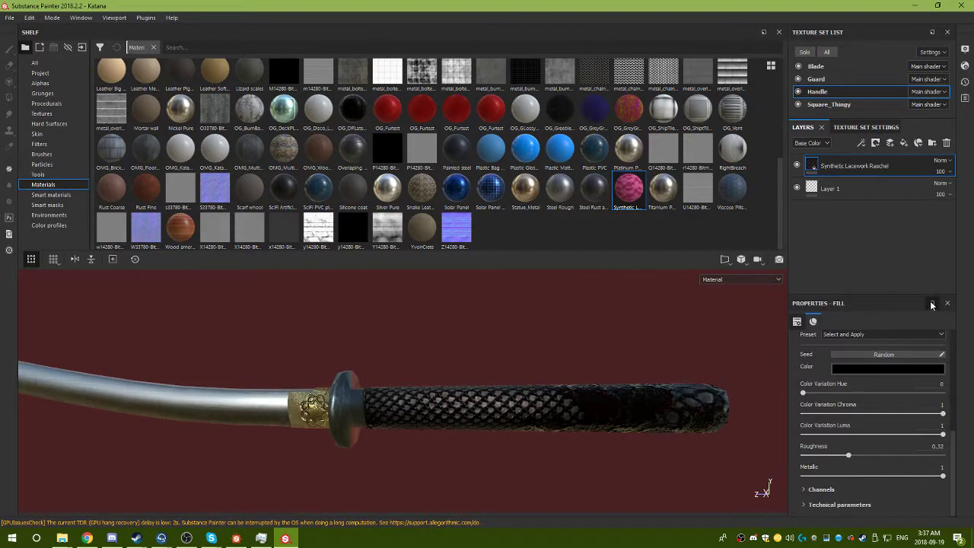
Browse the smart materials and add Leather Fine Aged above the Synthetic Lacework Raschel layer.
click(904, 144)
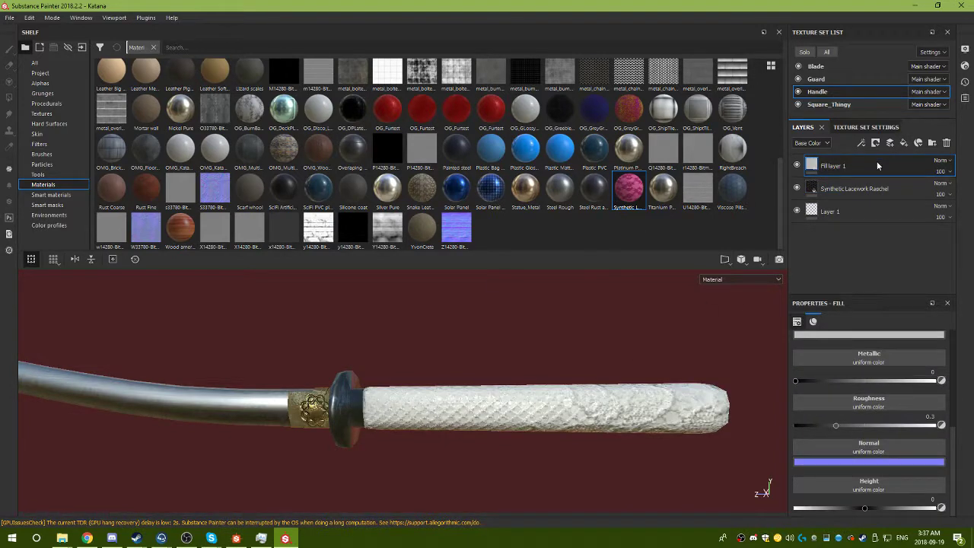
key(Delete)
click(53, 205)
click(54, 197)
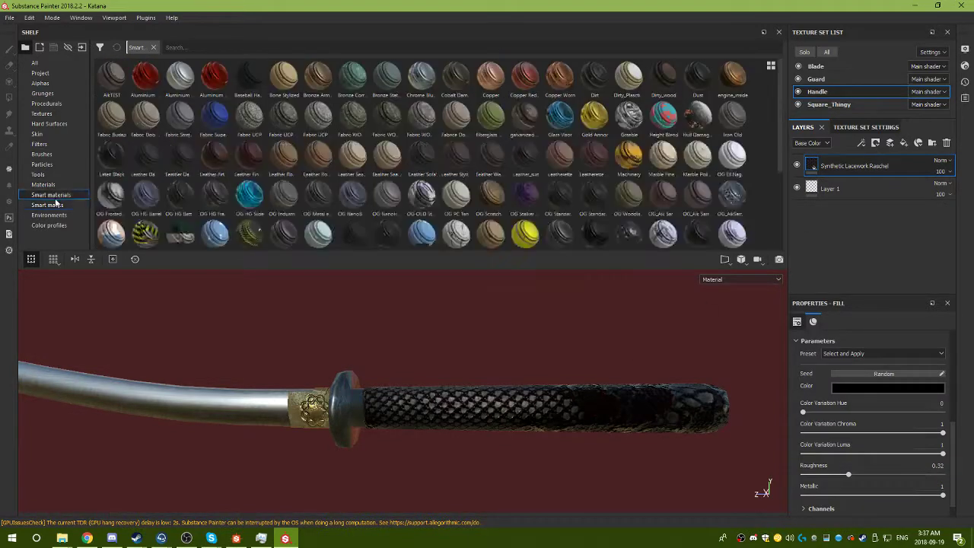
scroll(378, 196, down, 3)
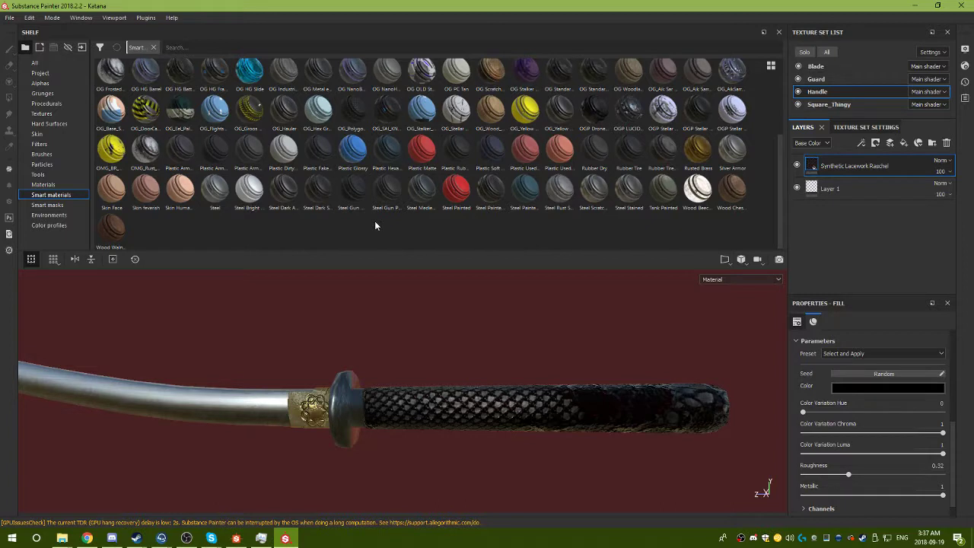
scroll(375, 225, up, 3)
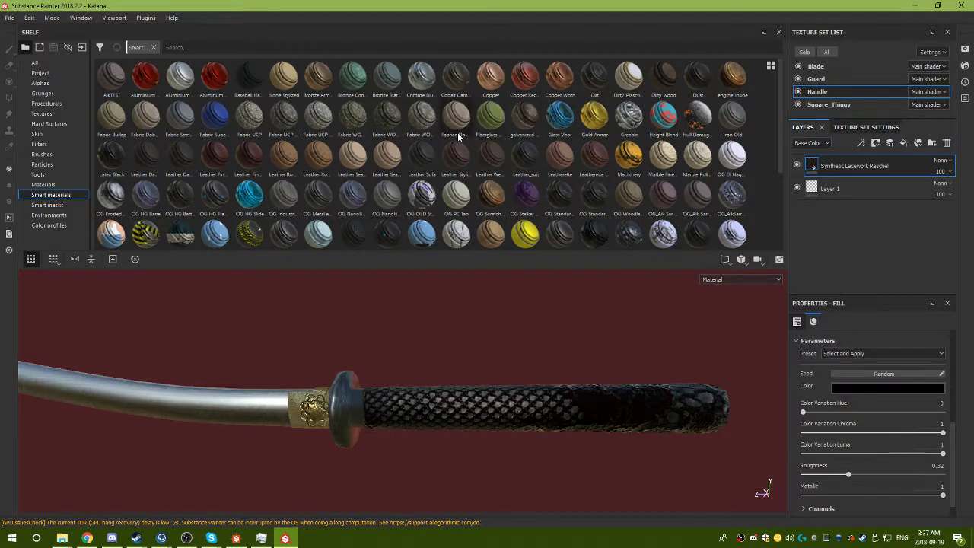
mouse_move(160, 193)
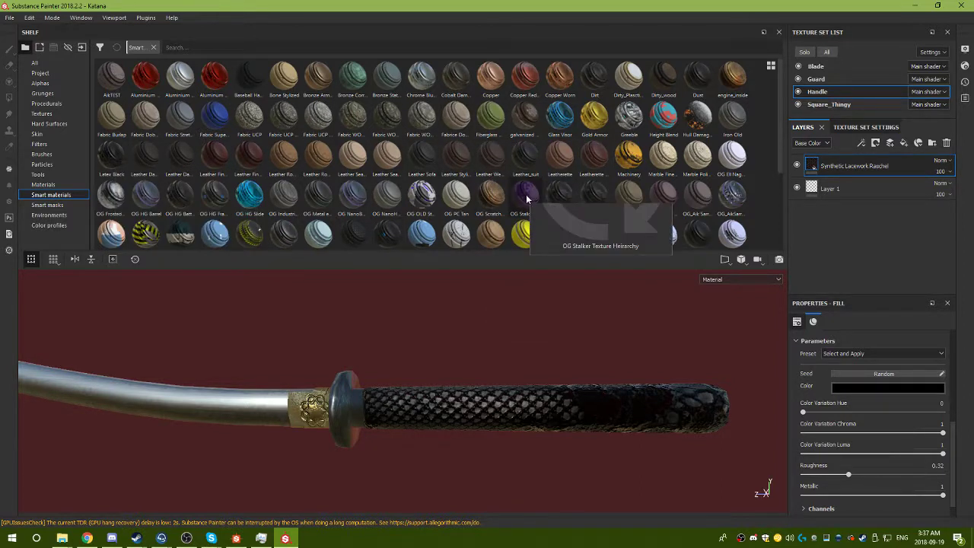
mouse_move(211, 167)
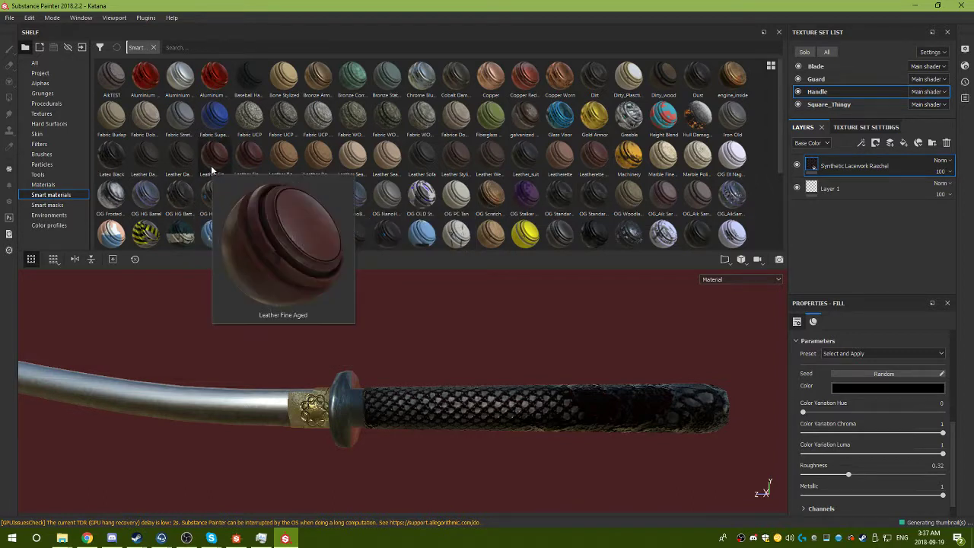
drag(211, 165, 854, 160)
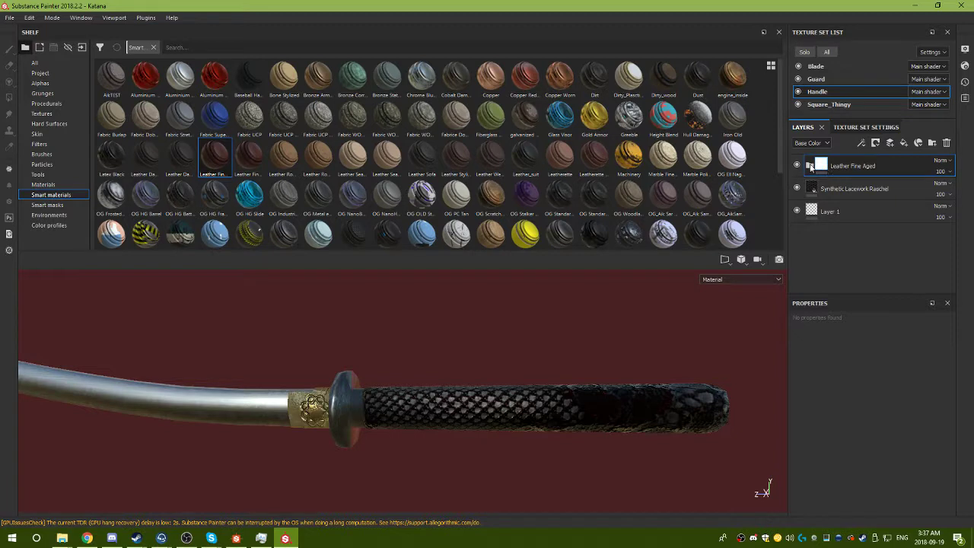
Expand the Leather Fine Aged folder and enable the color channel on the Leather Color layer's Fill effect.
click(811, 166)
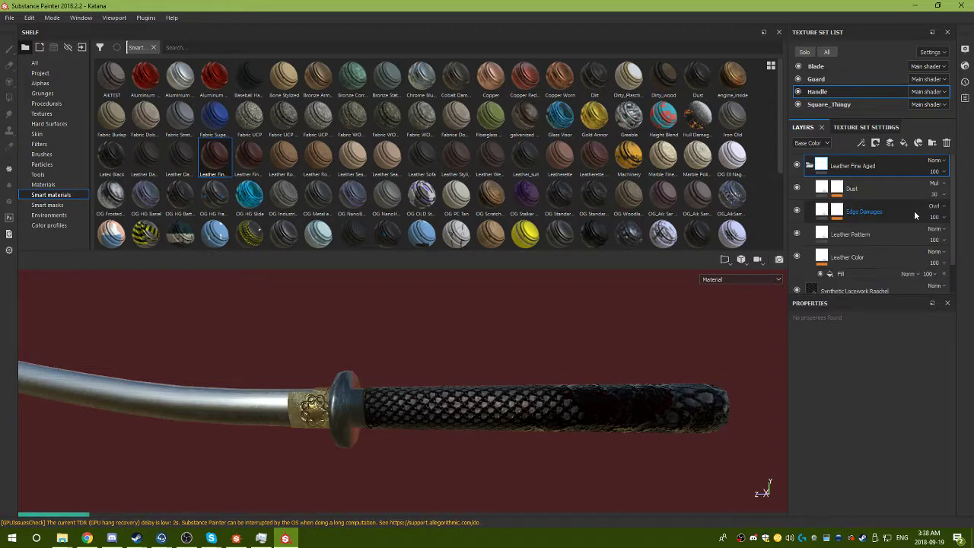
click(845, 275)
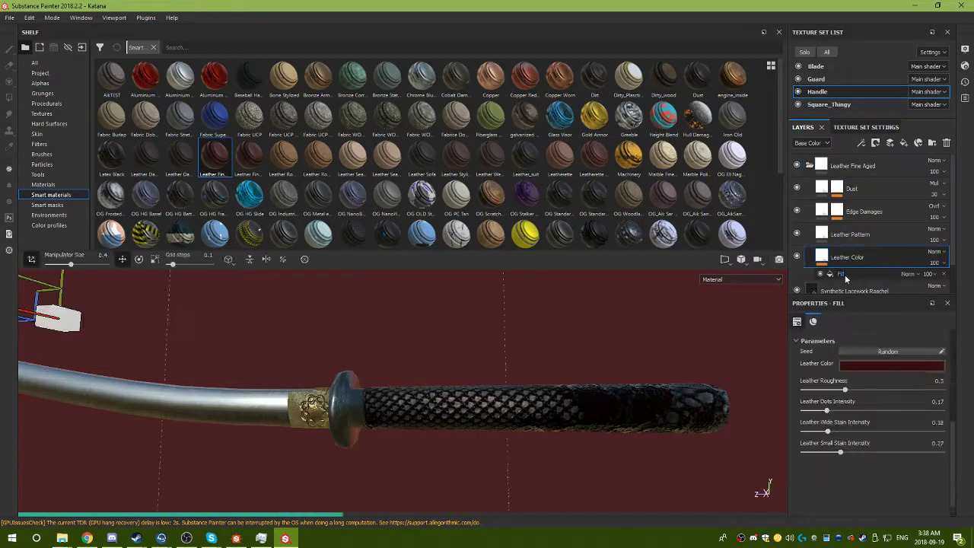
alt+drag(505, 422, 483, 424)
scroll(844, 479, down, 1)
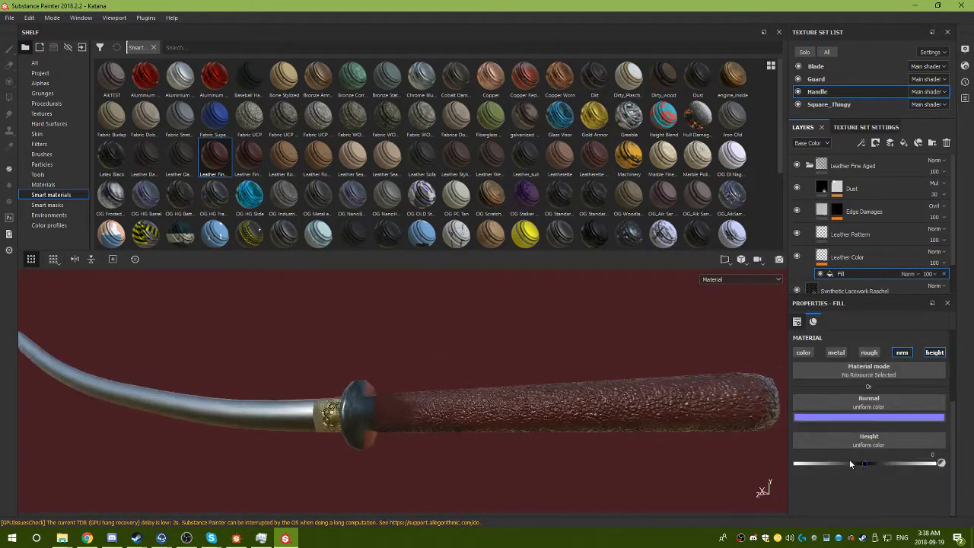
scroll(849, 459, up, 2)
click(801, 445)
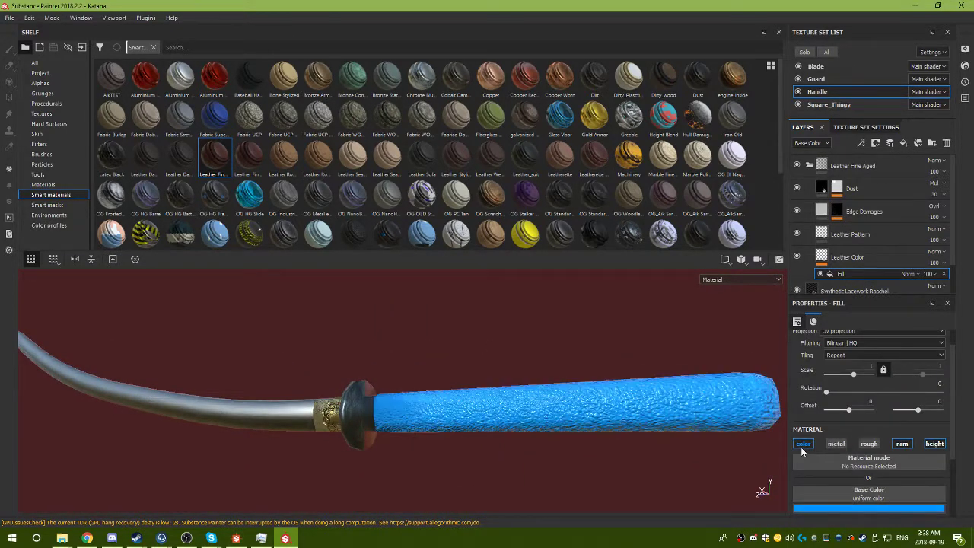
Set the base color of the Leather Color fill to a dark magenta purple.
scroll(822, 449, down, 1)
click(851, 434)
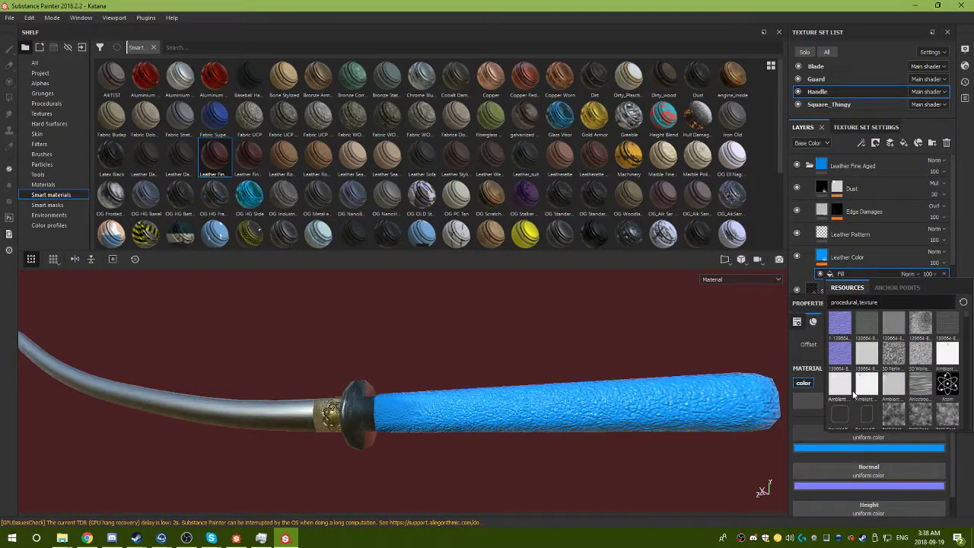
click(850, 448)
click(890, 390)
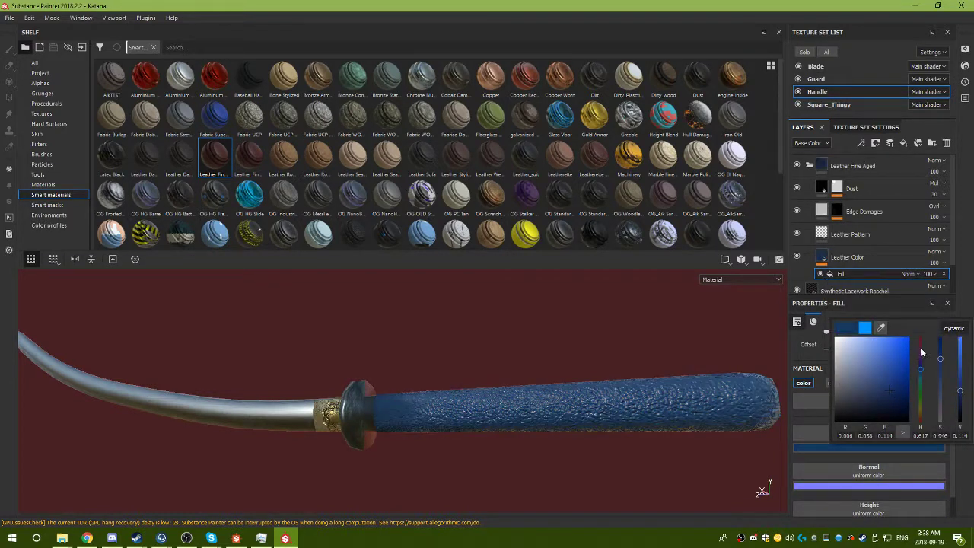
drag(922, 358, 924, 333)
click(894, 374)
click(887, 384)
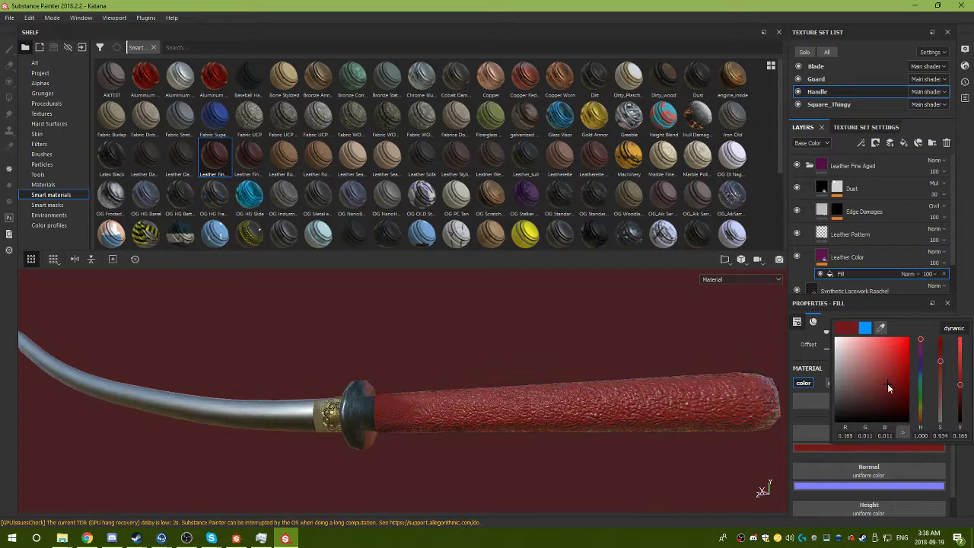
click(921, 349)
alt+drag(490, 454, 784, 454)
alt+drag(680, 440, 704, 415)
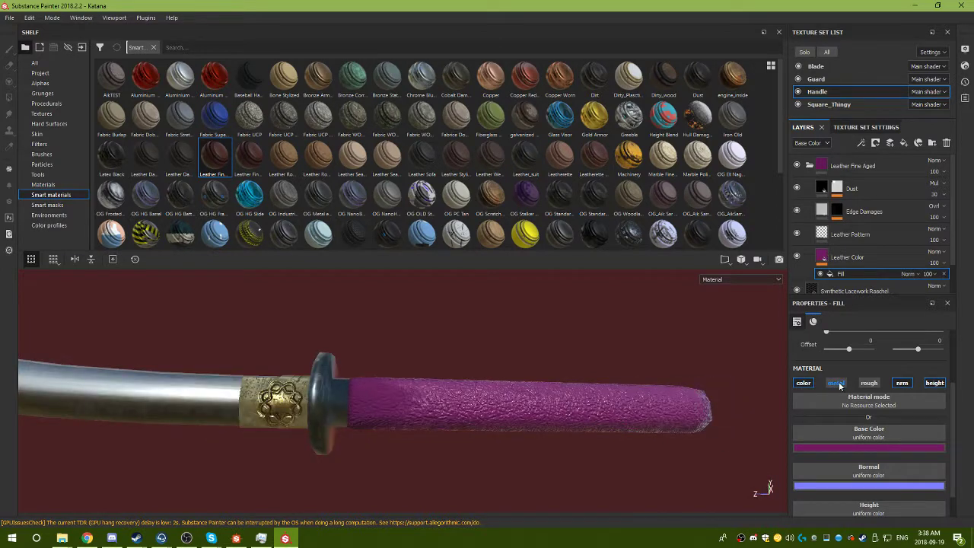
Try the metal and rough channels on the Leather Color fill, then leave both disabled.
click(842, 385)
click(841, 385)
click(870, 384)
click(869, 385)
click(869, 385)
alt+drag(663, 415, 565, 424)
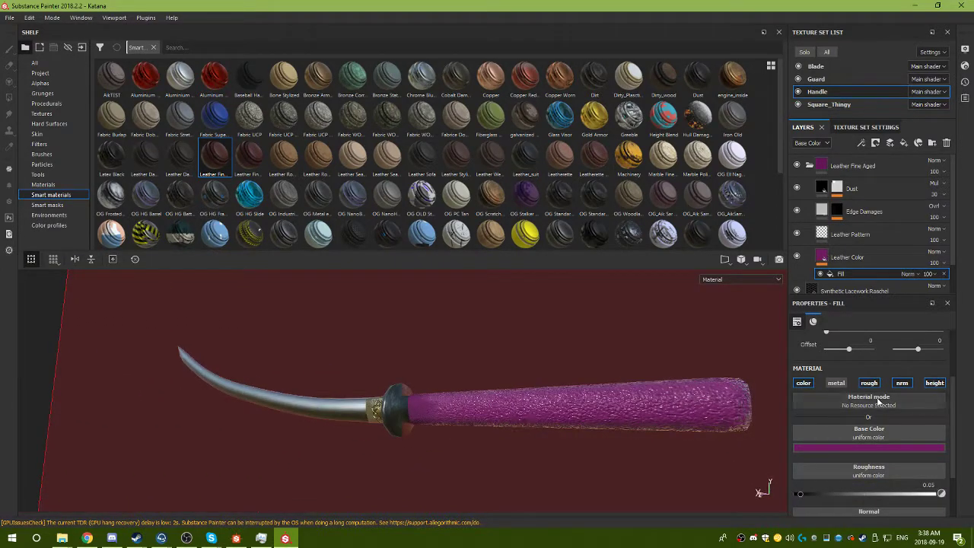
click(872, 386)
alt+drag(502, 383, 546, 398)
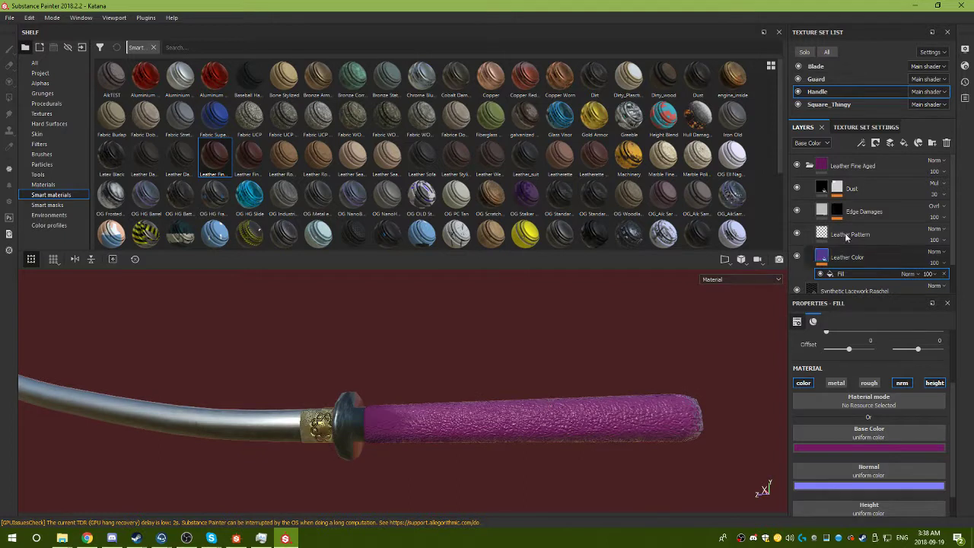
Collapse the Leather Fine Aged folder and try the Passthrough, Disable, Multiply and Divide blend modes on it.
click(814, 172)
click(813, 172)
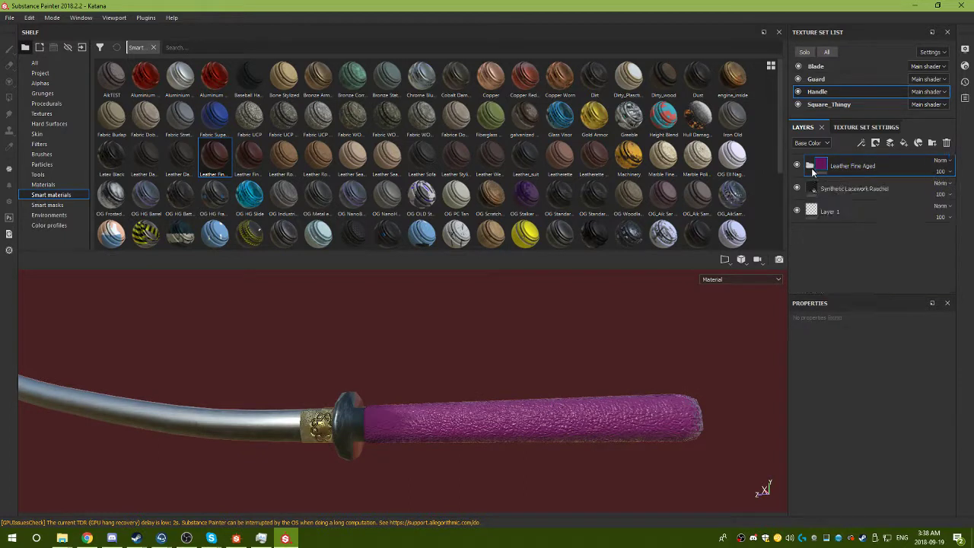
click(947, 161)
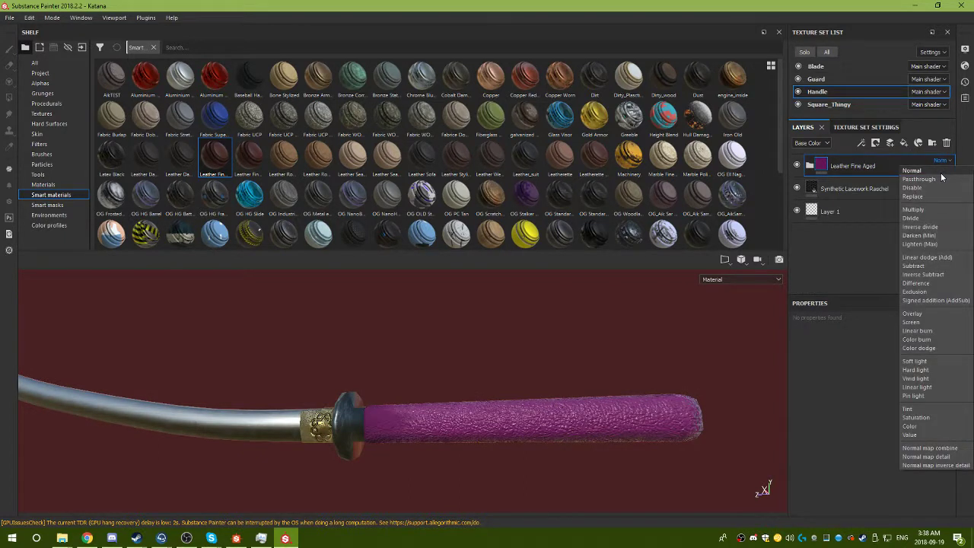
click(931, 179)
click(947, 161)
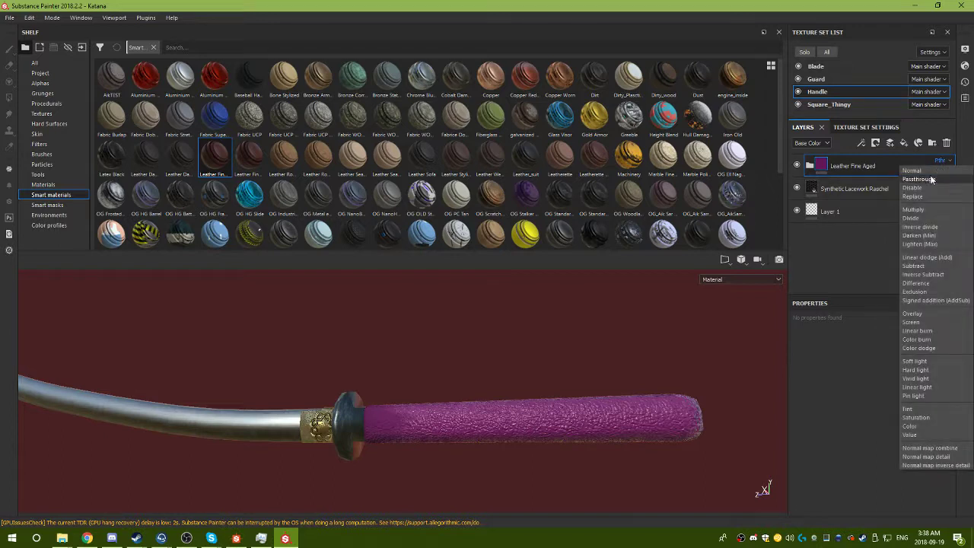
click(924, 188)
click(947, 160)
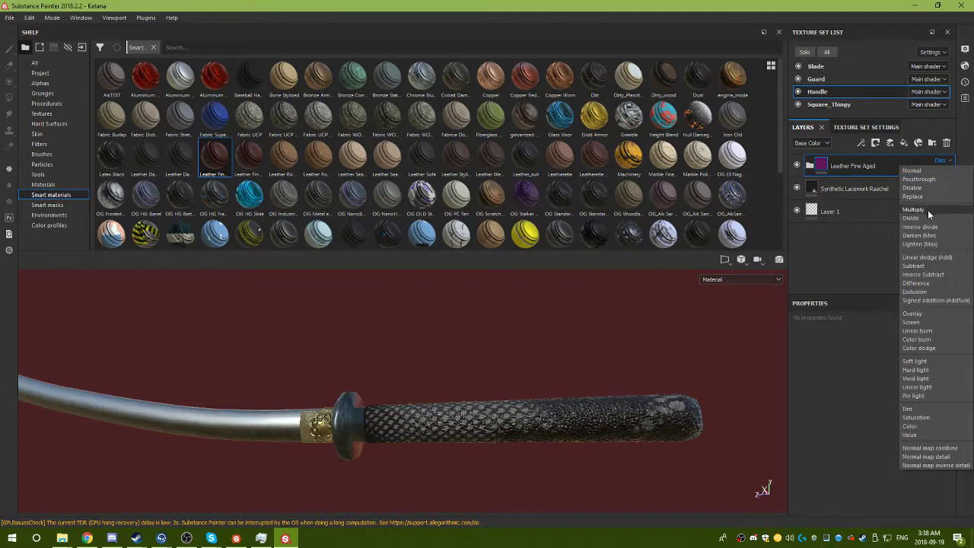
click(928, 210)
click(947, 160)
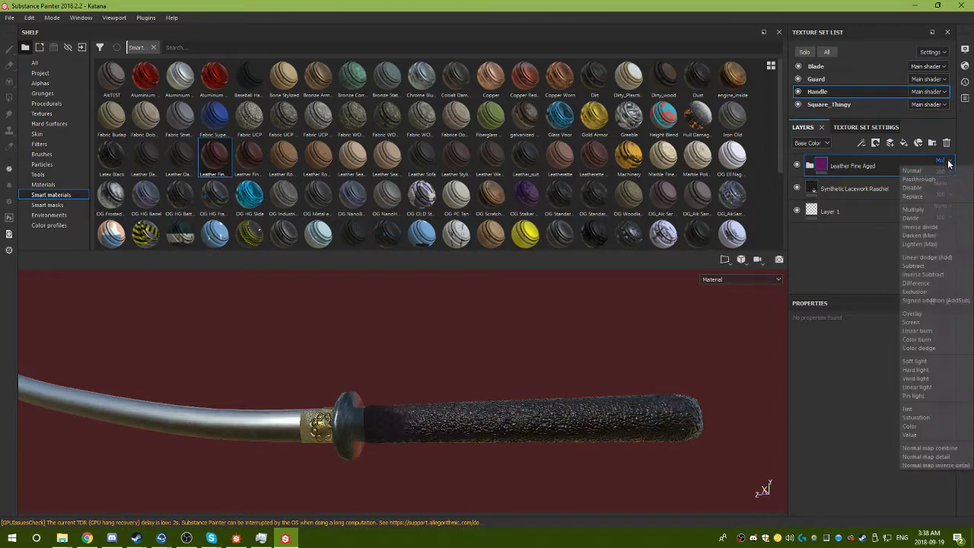
click(920, 220)
alt+drag(677, 322, 612, 355)
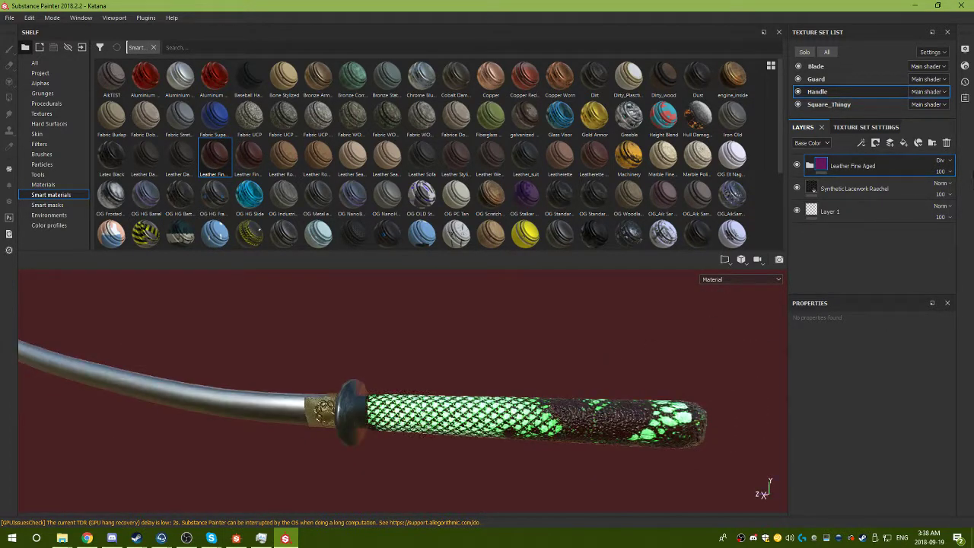
Set the Leather Fine Aged folder's base color blend mode to Linear dodge (Add) and inspect the handle.
click(950, 162)
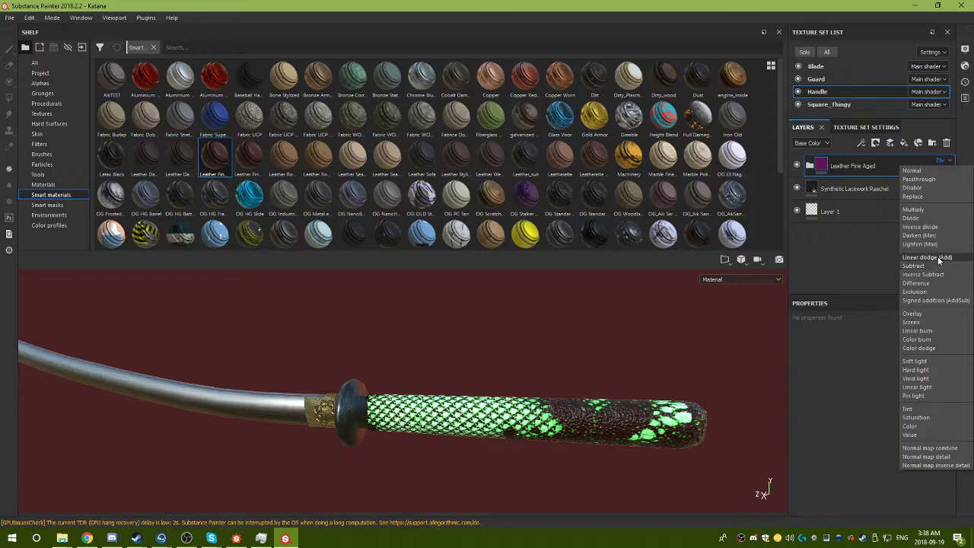
click(915, 261)
alt+drag(606, 376, 386, 368)
alt+drag(533, 376, 435, 364)
Copy the Rusted Brass folder from the Square_Thingy texture set.
click(834, 79)
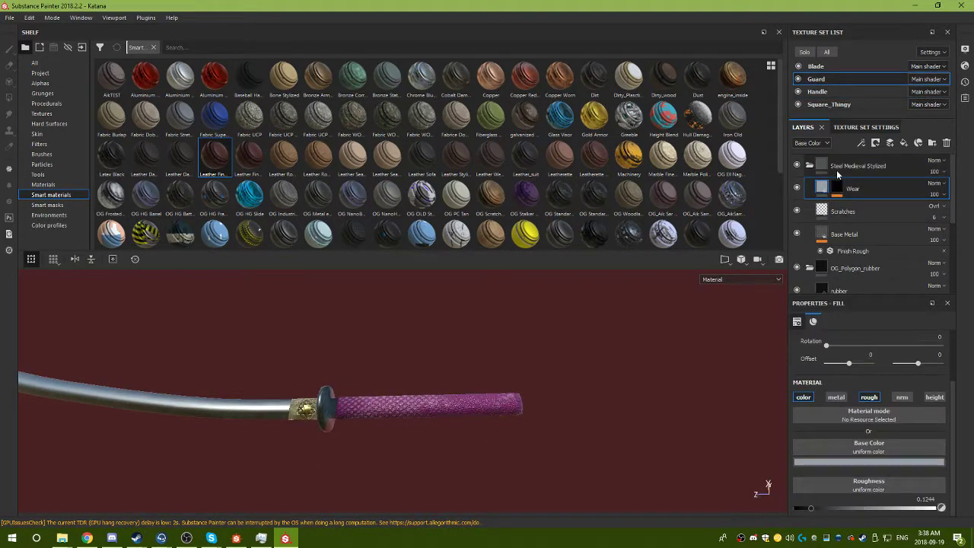
click(821, 103)
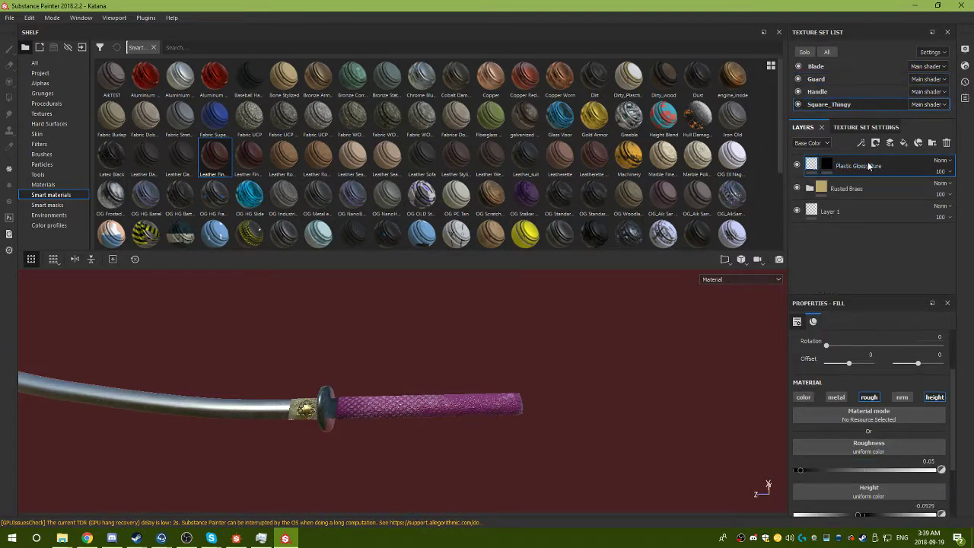
click(876, 190)
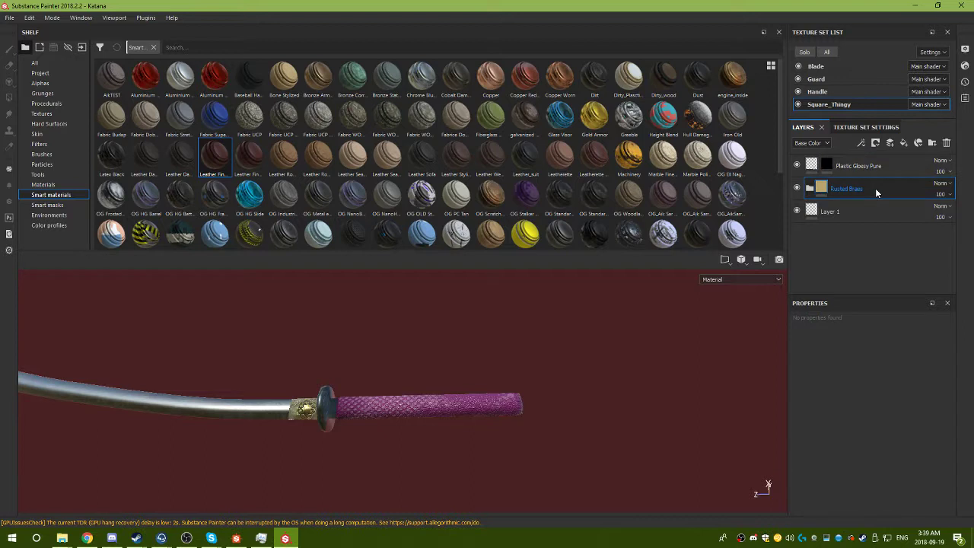
right_click(876, 192)
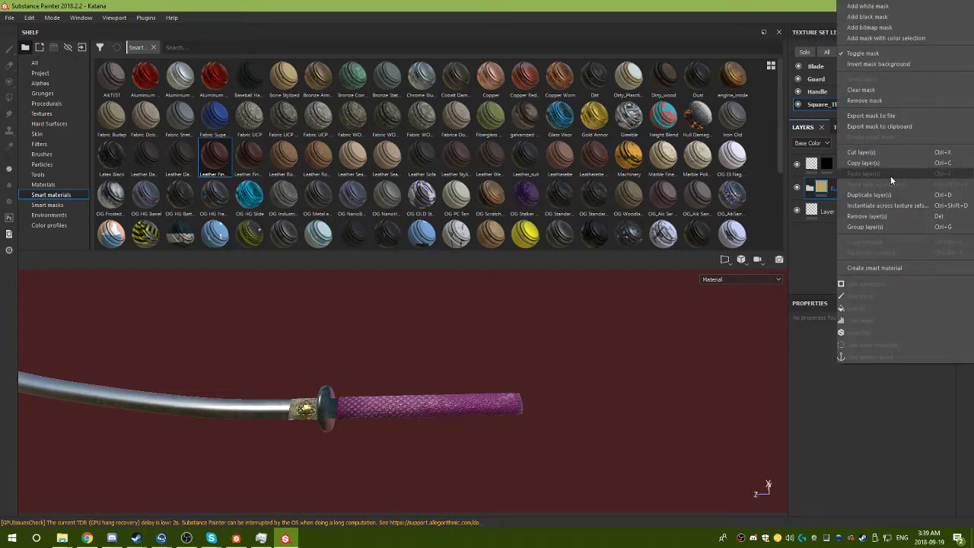
click(890, 165)
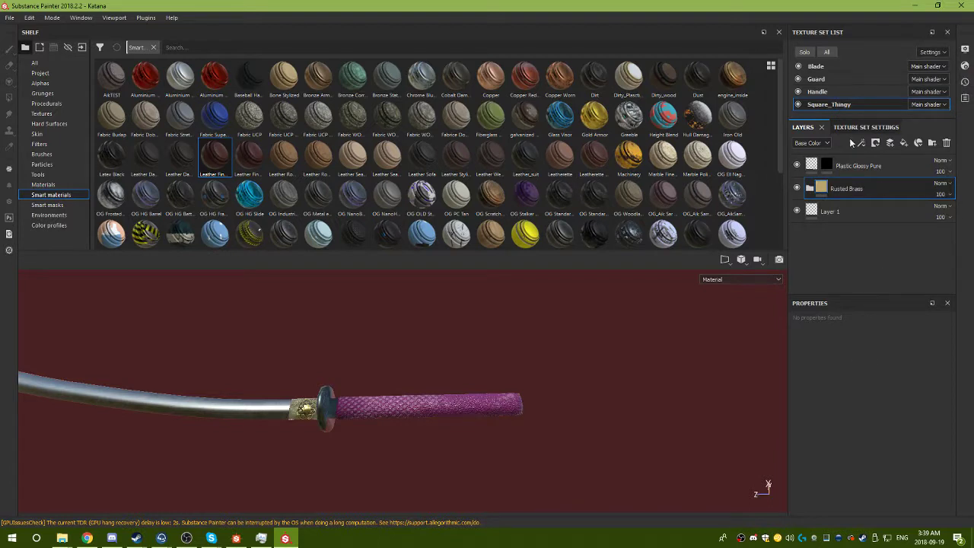
Paste the Rusted Brass folder above Leather Fine Aged in the Handle texture set.
click(848, 92)
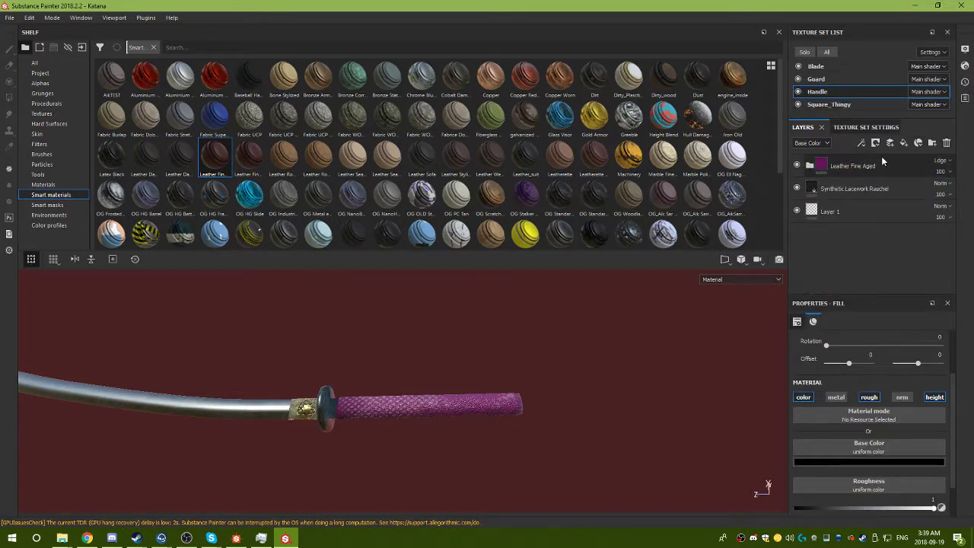
right_click(882, 159)
click(877, 328)
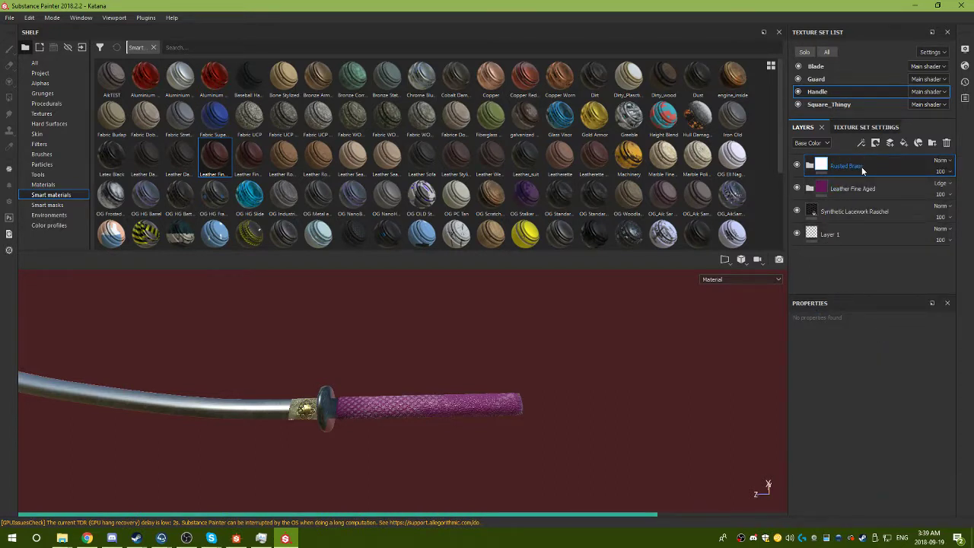
Add a black mask to the handle's Rusted Brass folder and display the mask on the model.
right_click(853, 166)
click(881, 187)
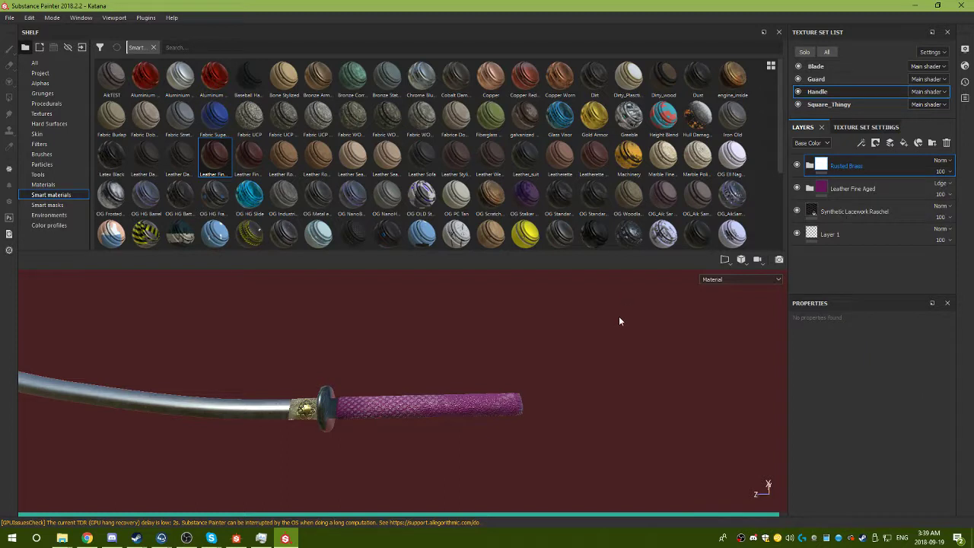
mouse_move(544, 383)
alt+mouse_down()
mouse_move(536, 373)
mouse_move(578, 377)
mouse_move(535, 348)
mouse_move(507, 431)
mouse_move(609, 418)
alt+mouse_up()
alt+middle_drag(609, 418, 616, 401)
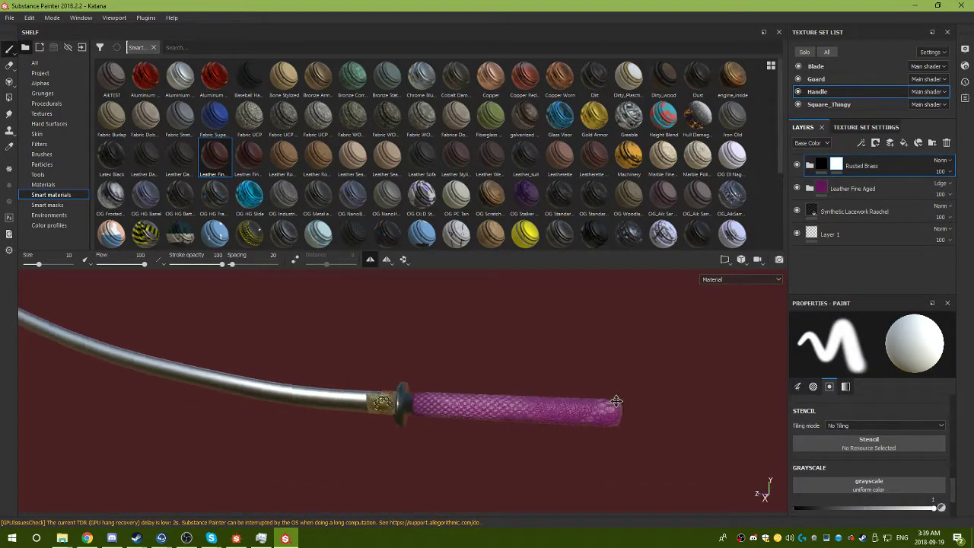
alt+right_drag(616, 401, 473, 384)
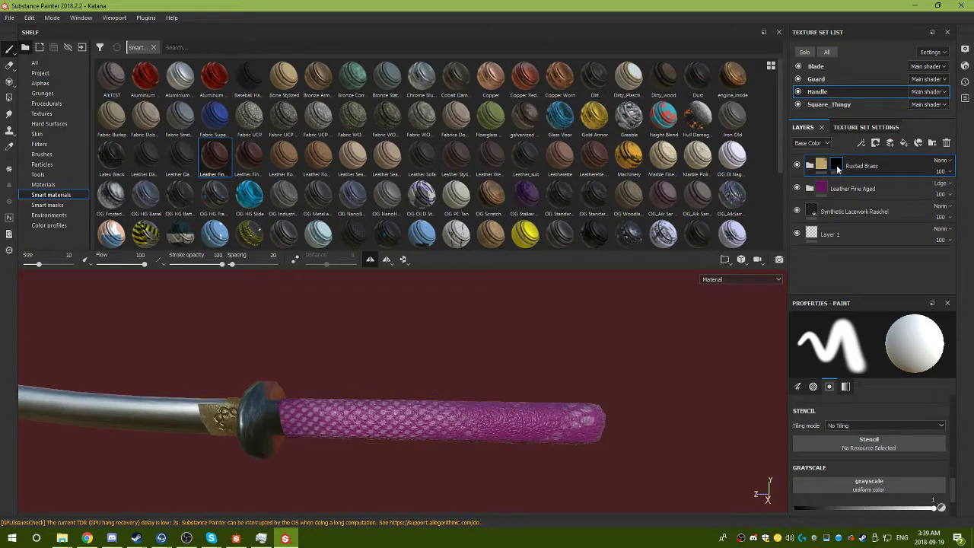
alt+click(838, 169)
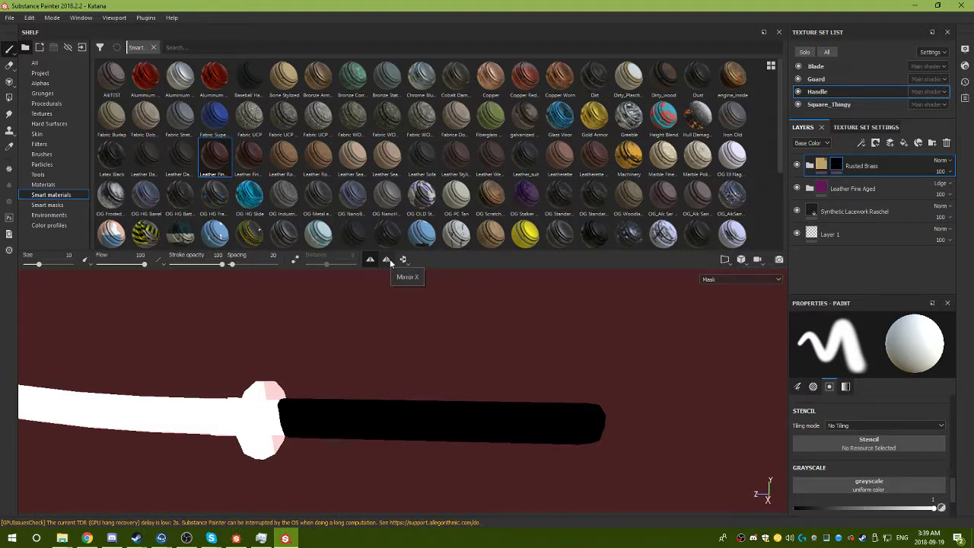
Try polygon-filling the long grip faces white in the Rusted Brass mask, check the material, and clear the mask.
click(10, 99)
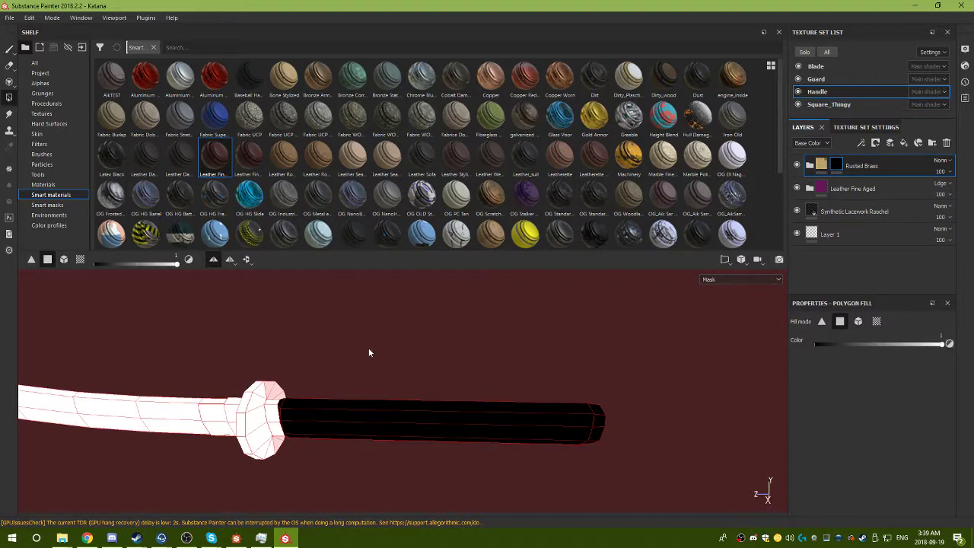
click(387, 443)
alt+drag(337, 457, 200, 449)
alt+drag(523, 370, 317, 376)
alt+drag(520, 398, 225, 374)
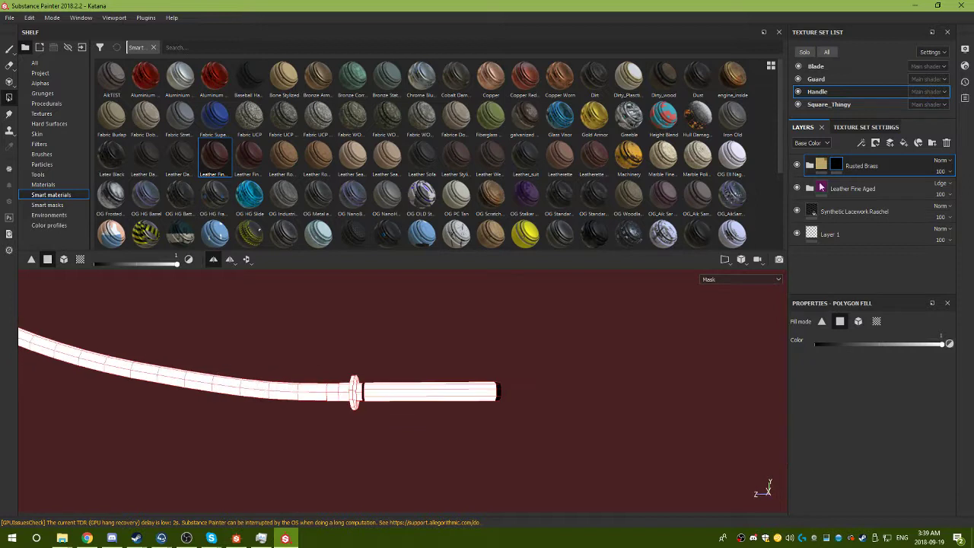
click(820, 166)
alt+drag(549, 353, 483, 353)
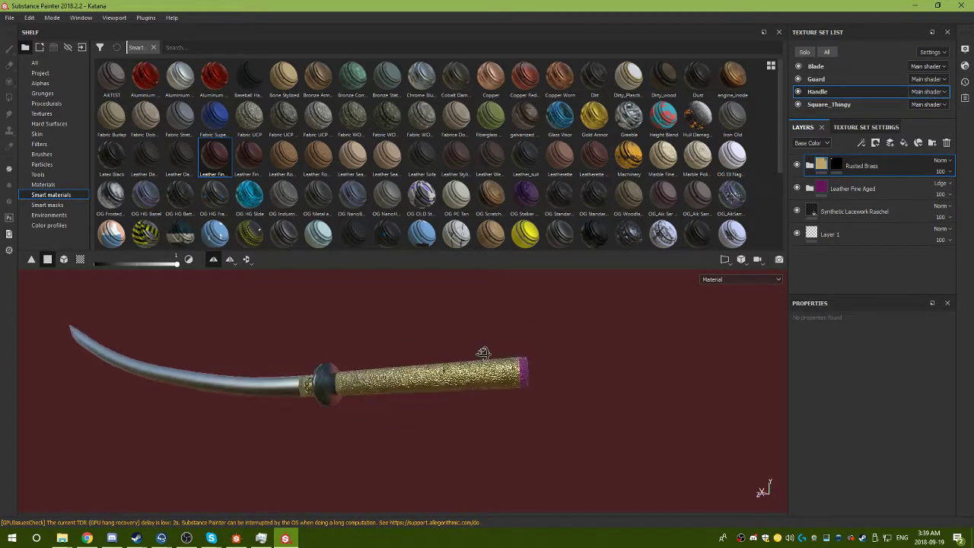
right_click(837, 166)
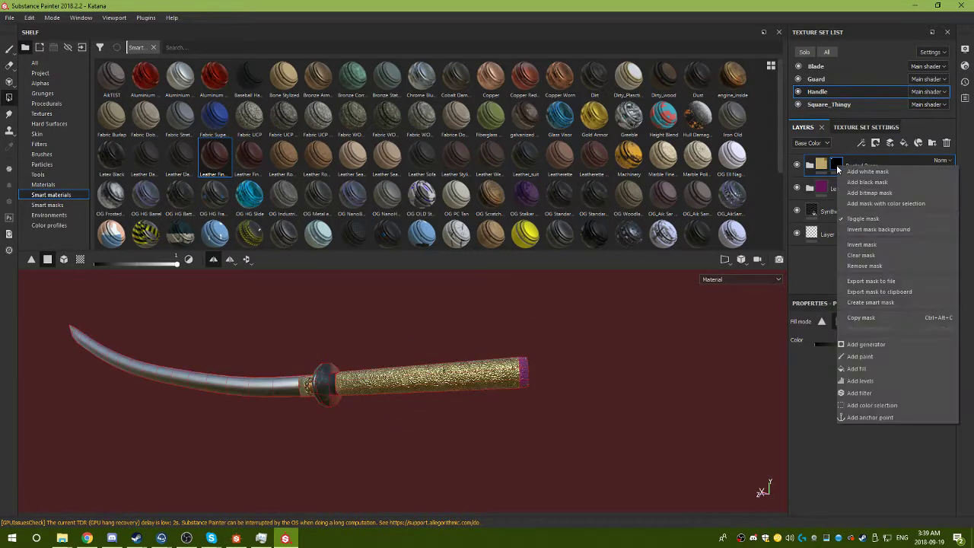
click(881, 256)
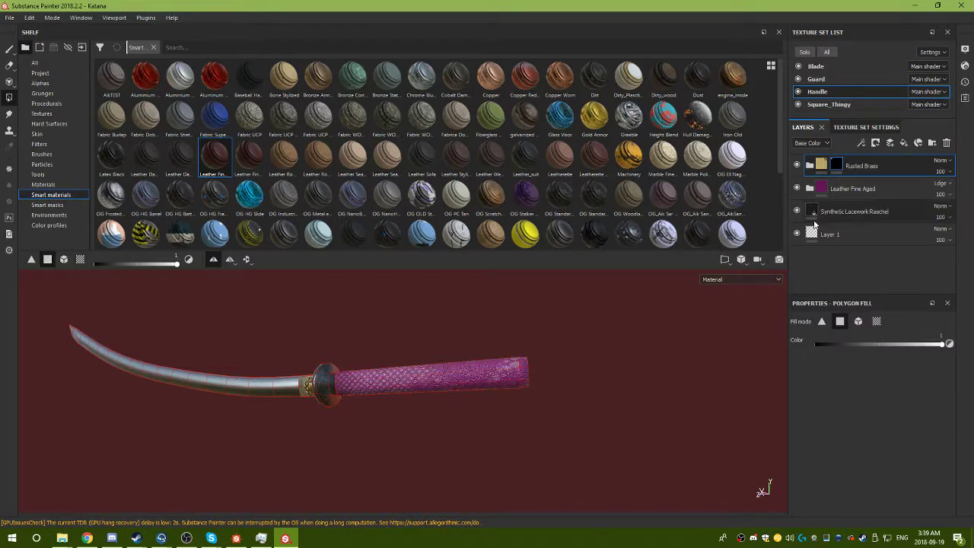
Give Rusted Brass a white mask and polygon-fill the long grip faces black, keeping brass only on the handle's end.
right_click(837, 165)
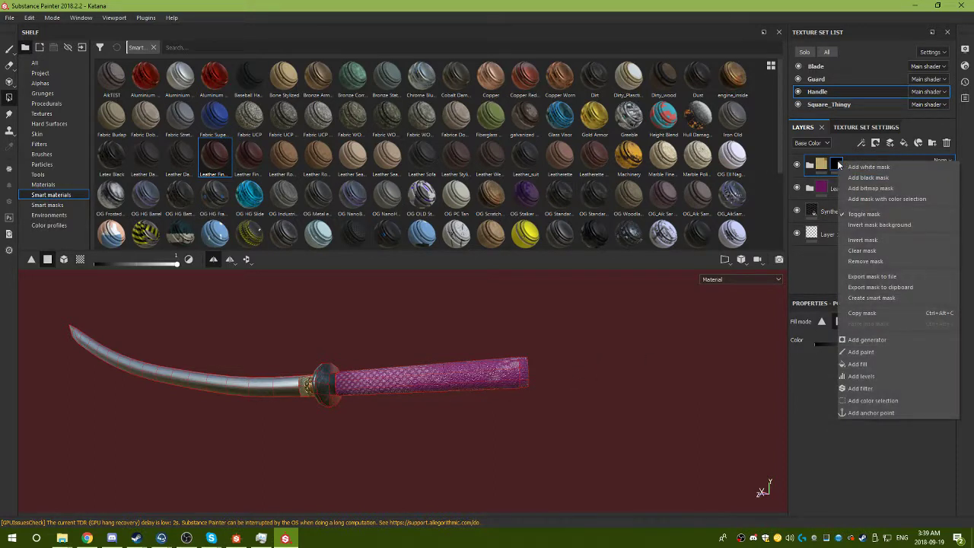
click(872, 169)
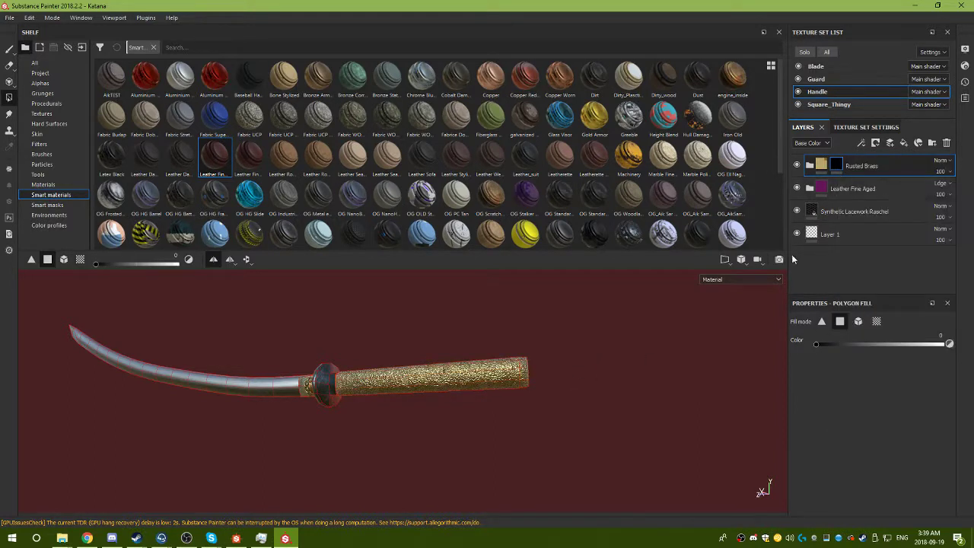
alt+click(838, 165)
alt+drag(439, 322, 791, 279)
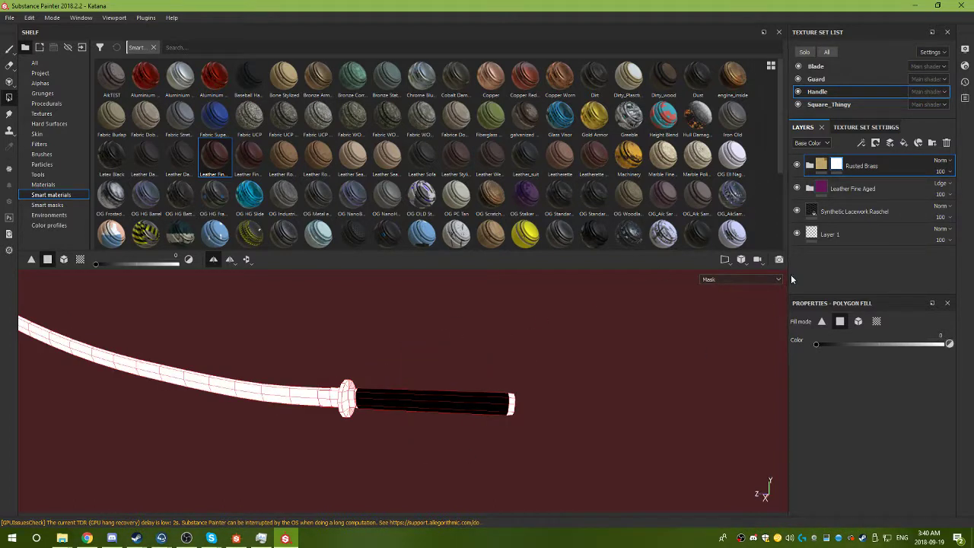
click(822, 166)
alt+drag(576, 368, 498, 330)
Save the Katana project and open the texture export settings.
click(9, 17)
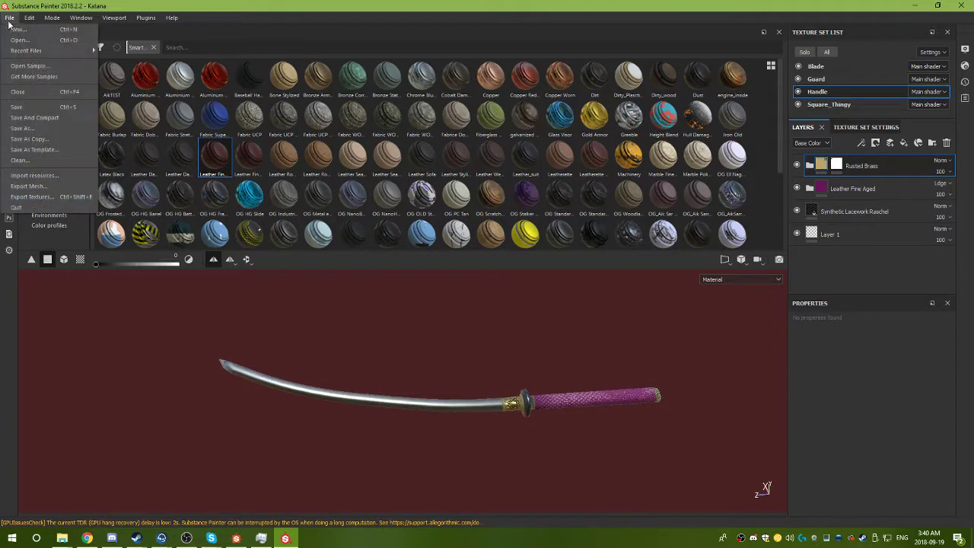
click(25, 108)
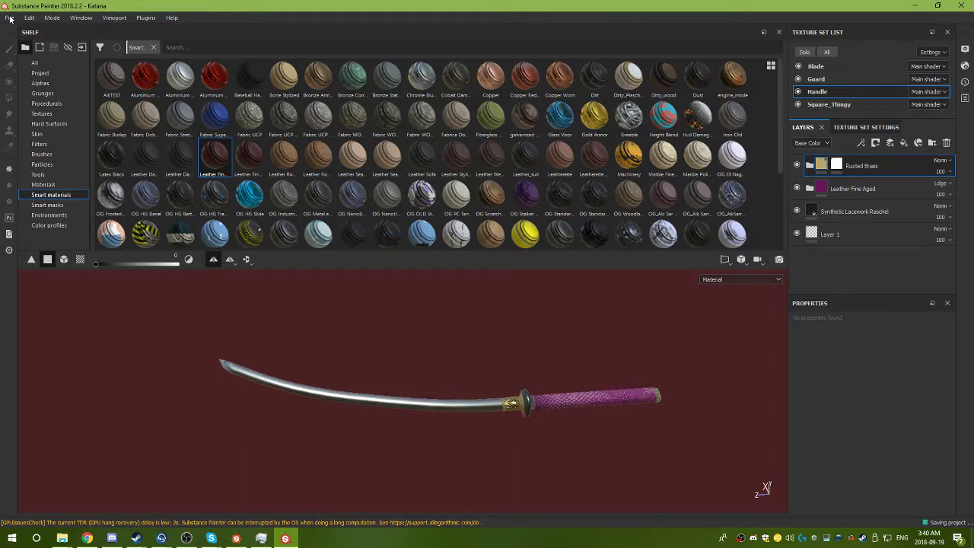
click(9, 18)
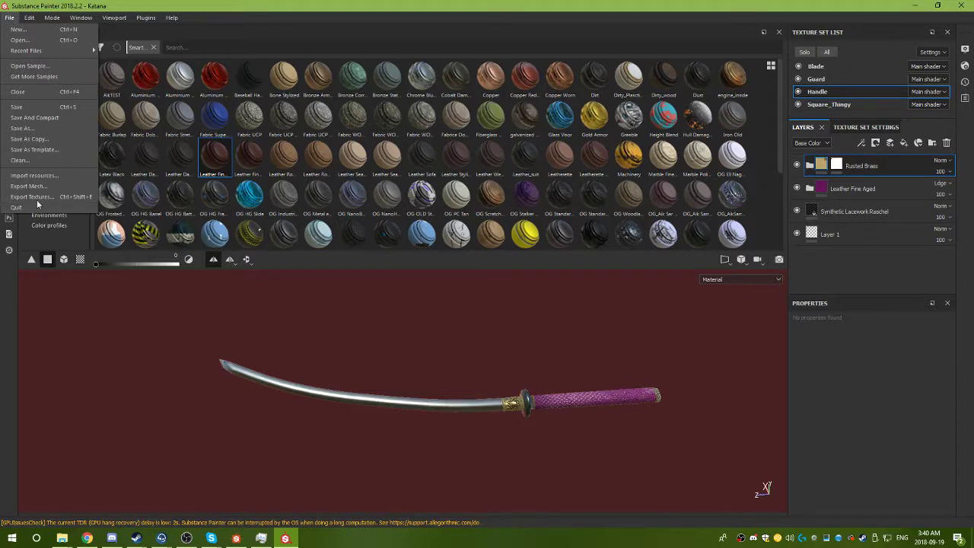
click(29, 197)
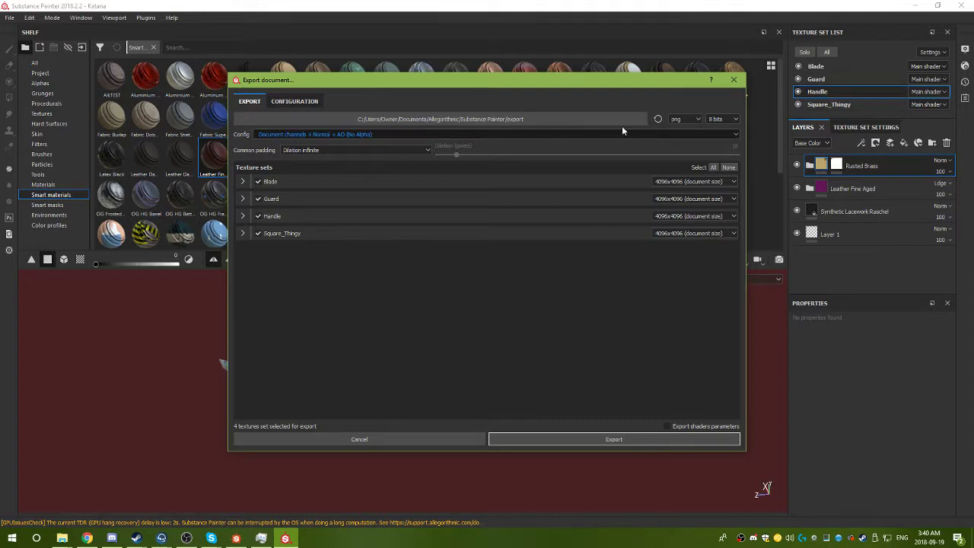
click(558, 119)
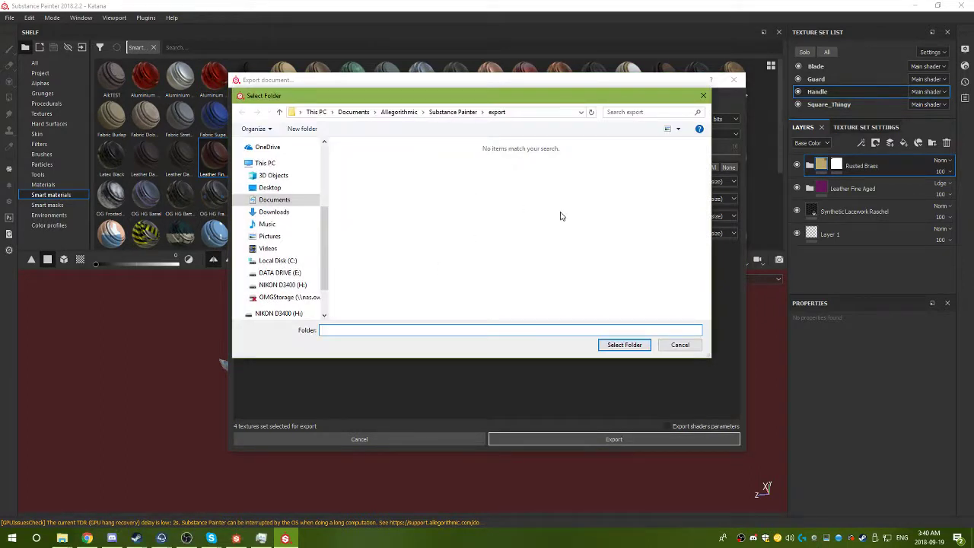
click(681, 344)
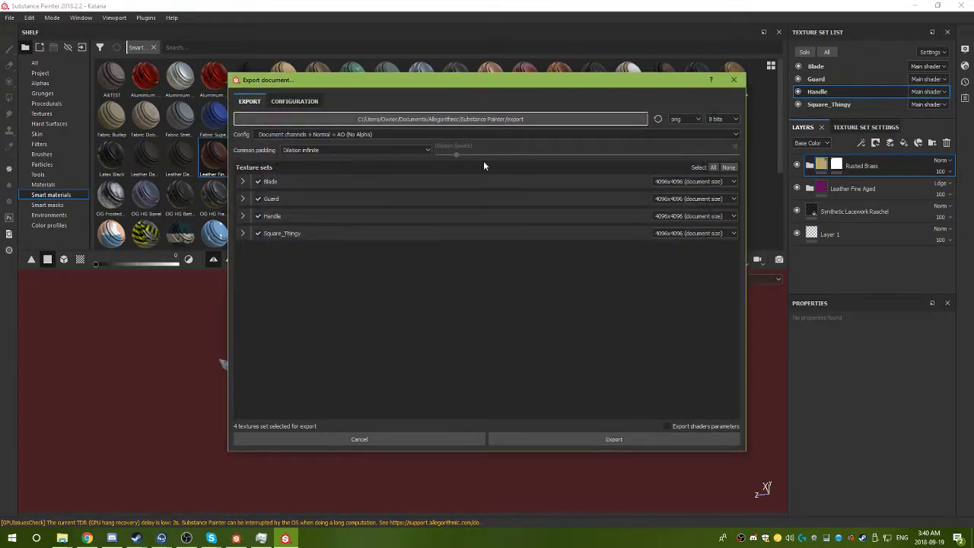
click(475, 120)
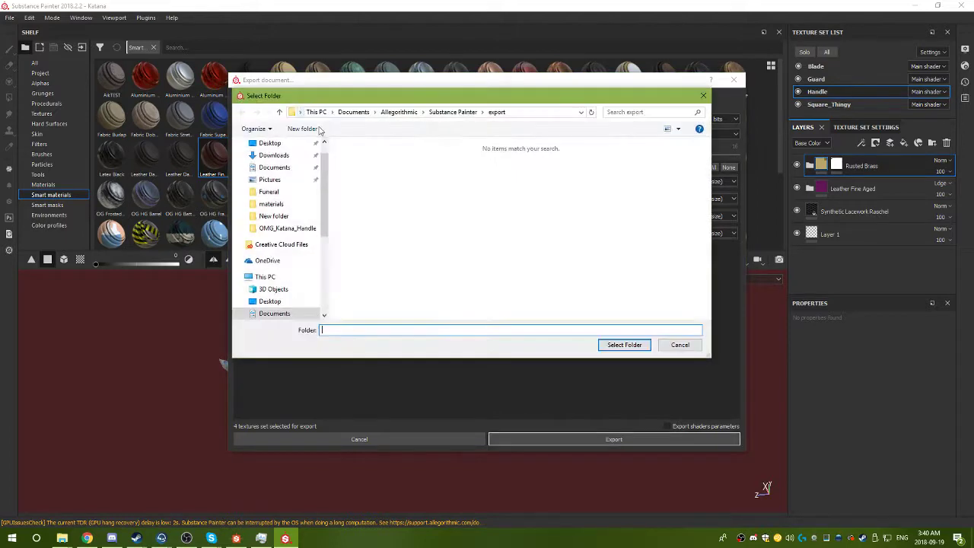
click(685, 346)
Open the export configuration and examine the output maps of the Owlmoth US Fixed preset.
click(295, 101)
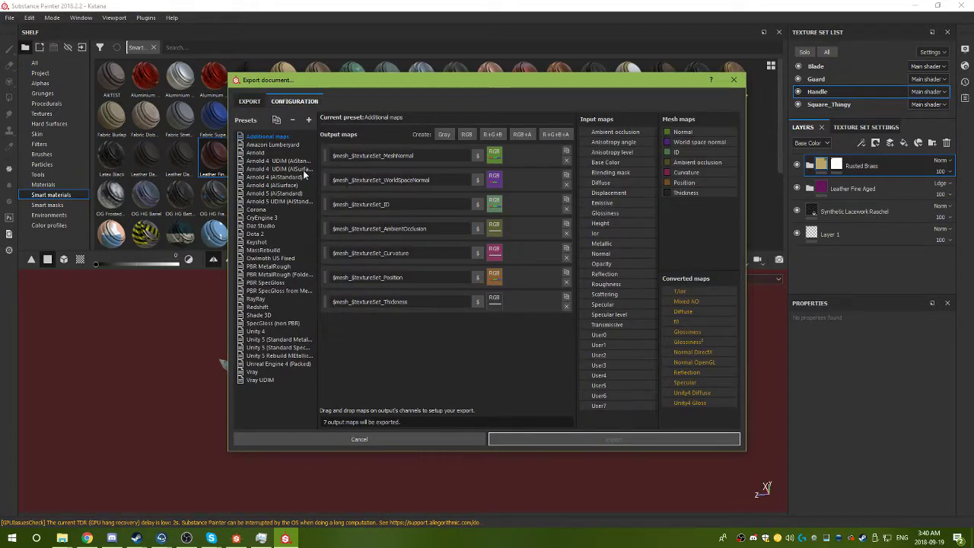
click(284, 259)
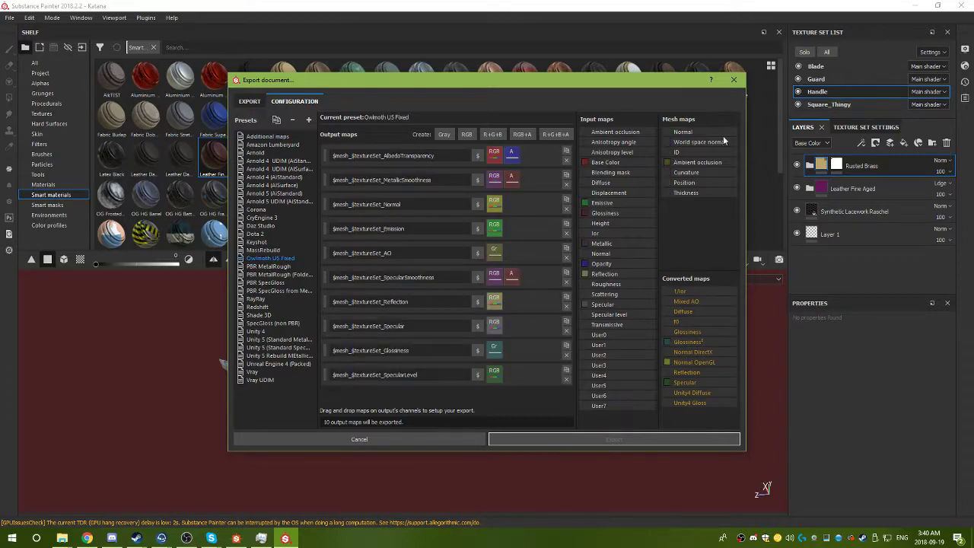
Close the texture export settings without exporting and view the whole katana.
click(734, 79)
alt+drag(556, 368, 601, 385)
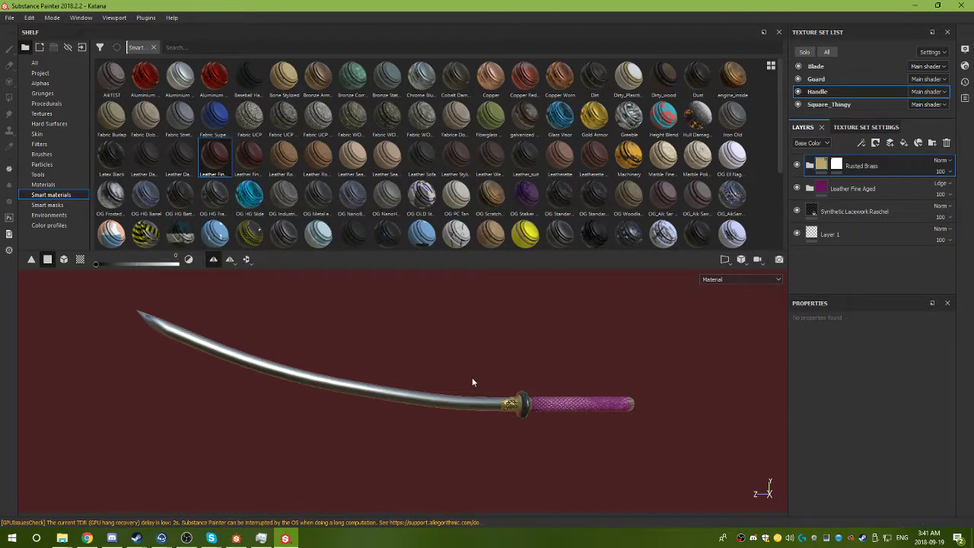
click(187, 538)
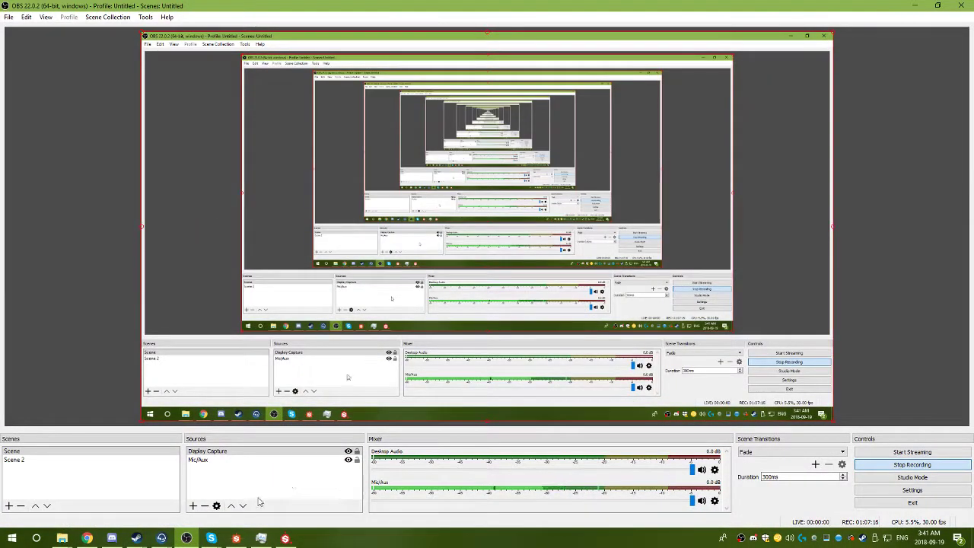
click(187, 538)
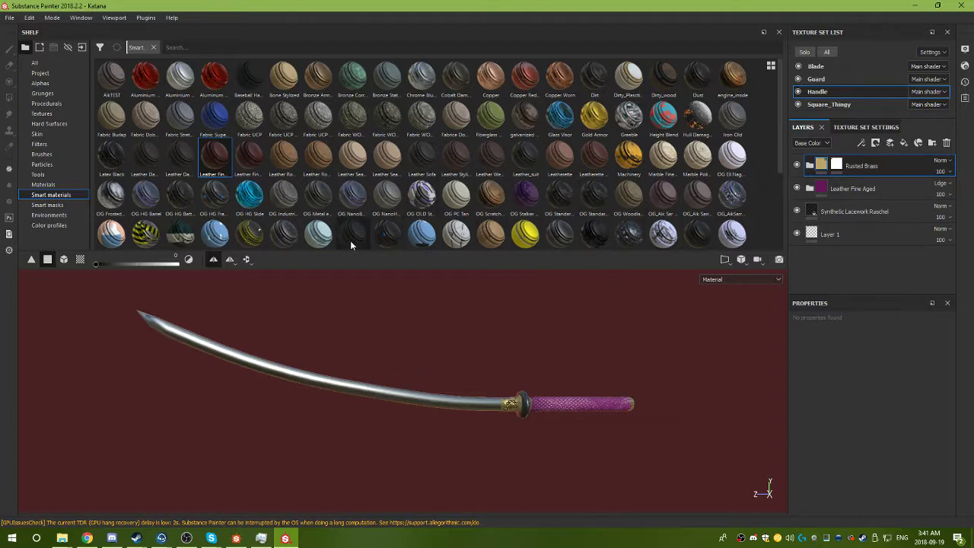
Add the OG Frosted Black Steel smart material above the Steel folder in the Blade texture set and check the blade.
drag(352, 235, 430, 176)
scroll(433, 183, down, 3)
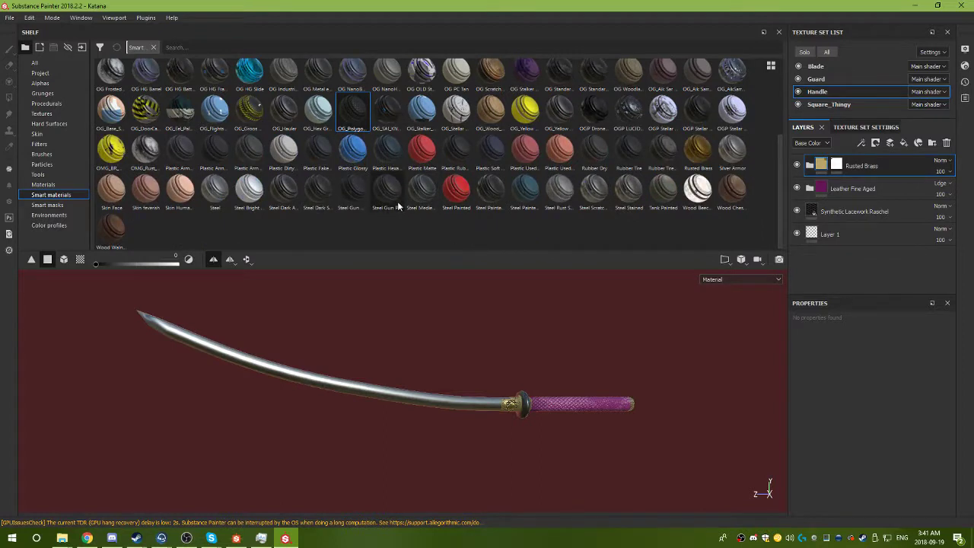
scroll(397, 205, up, 3)
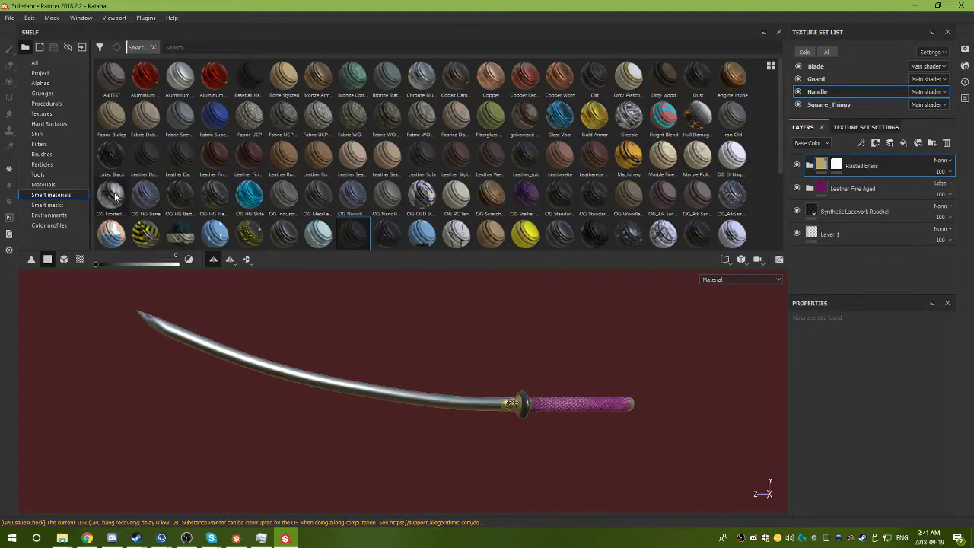
drag(118, 196, 827, 70)
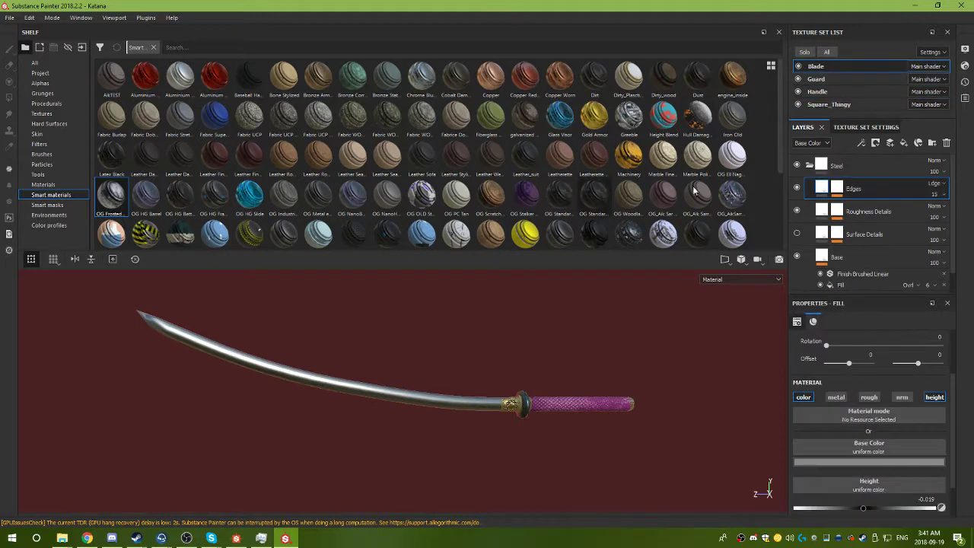
click(813, 164)
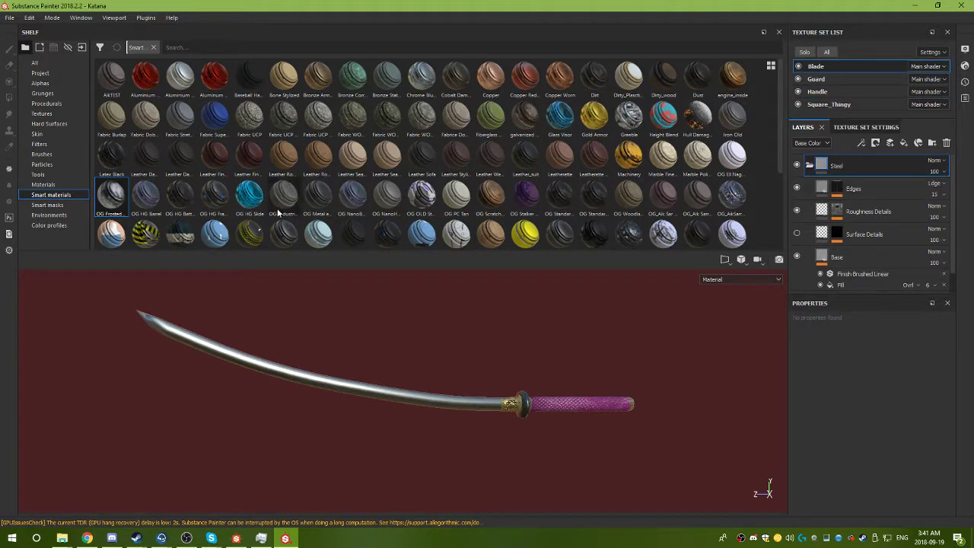
drag(106, 200, 872, 161)
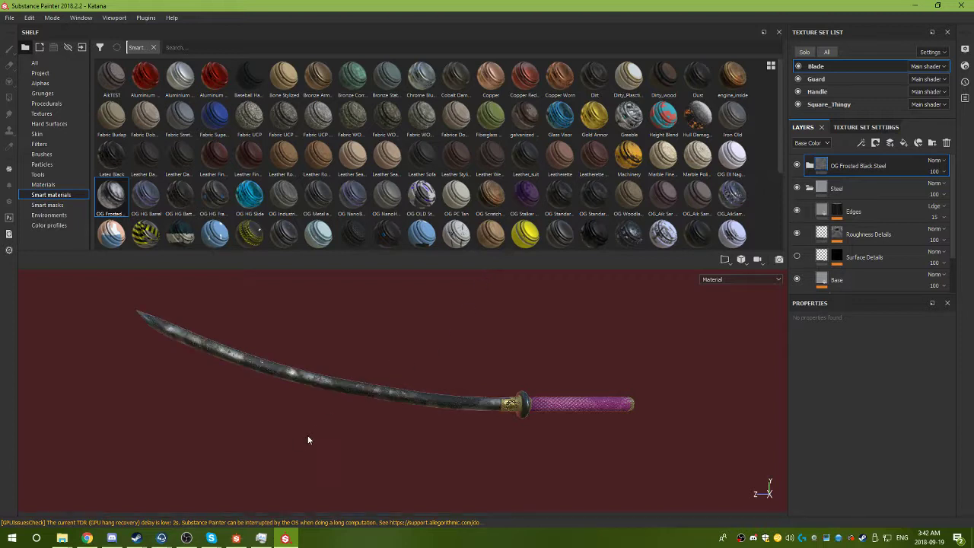
mouse_move(323, 416)
alt+mouse_down()
mouse_move(685, 441)
mouse_move(437, 426)
mouse_move(401, 450)
mouse_move(328, 409)
alt+mouse_up()
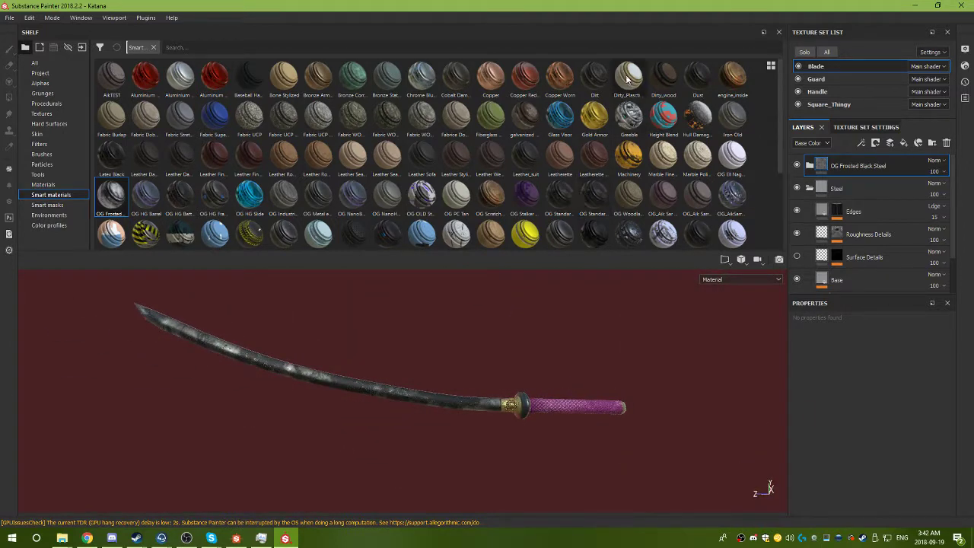
Add the Dirty_Plasctic_Robot smart material above OG Frosted Black Steel on the blade and mask it with the Edge Rust smart mask.
drag(629, 76, 849, 161)
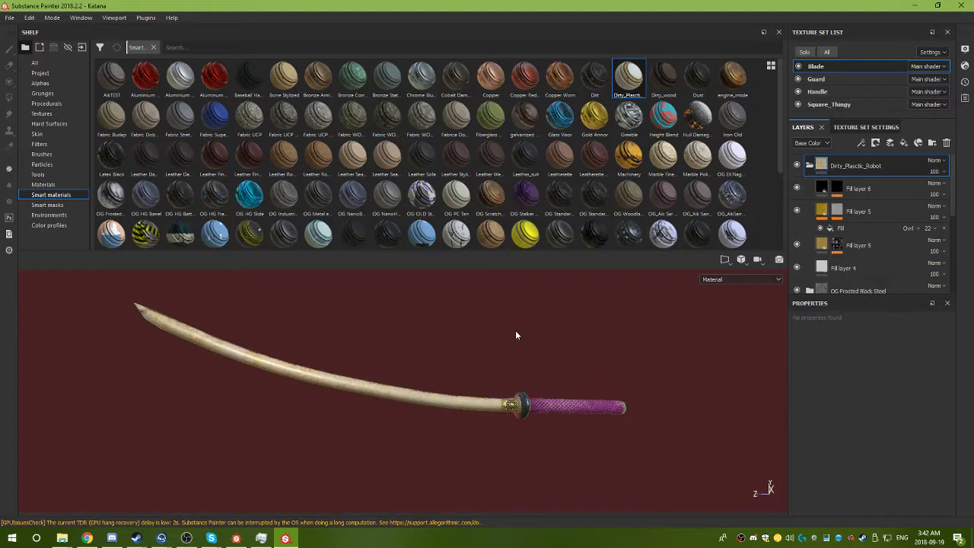
click(42, 205)
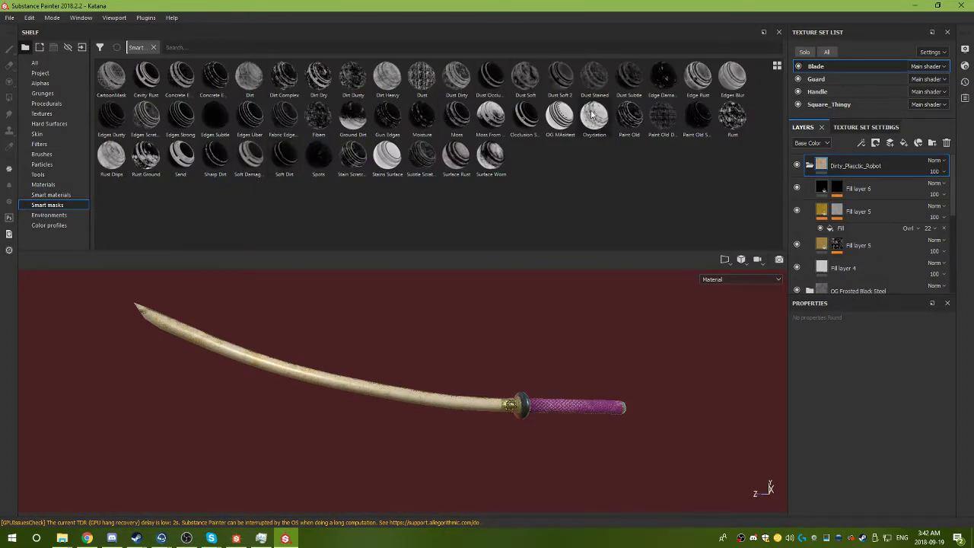
drag(693, 78, 860, 166)
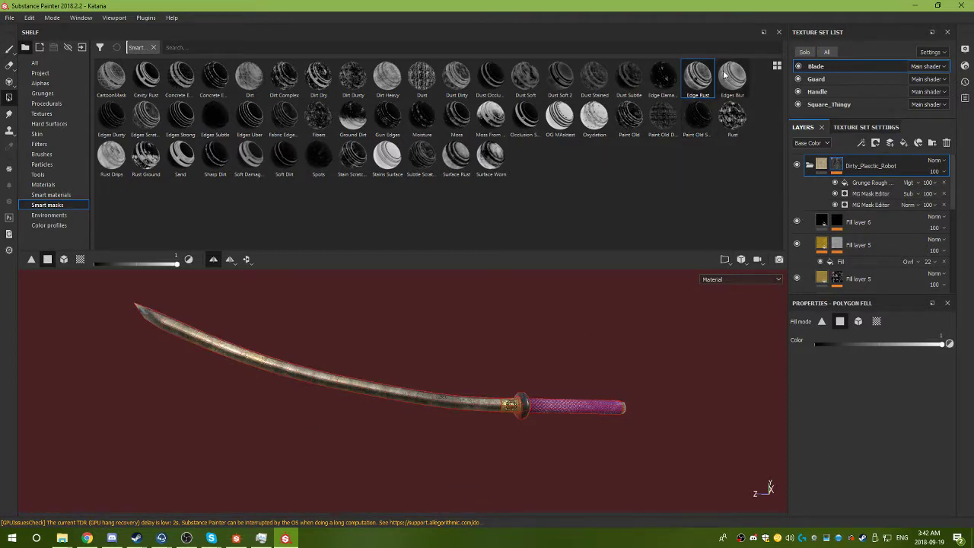
Apply the Dust Soft 2 smart mask to Fill layer 6 and the Gun Edges smart mask to the Dirty_Plasctic_Robot folder.
drag(561, 78, 864, 214)
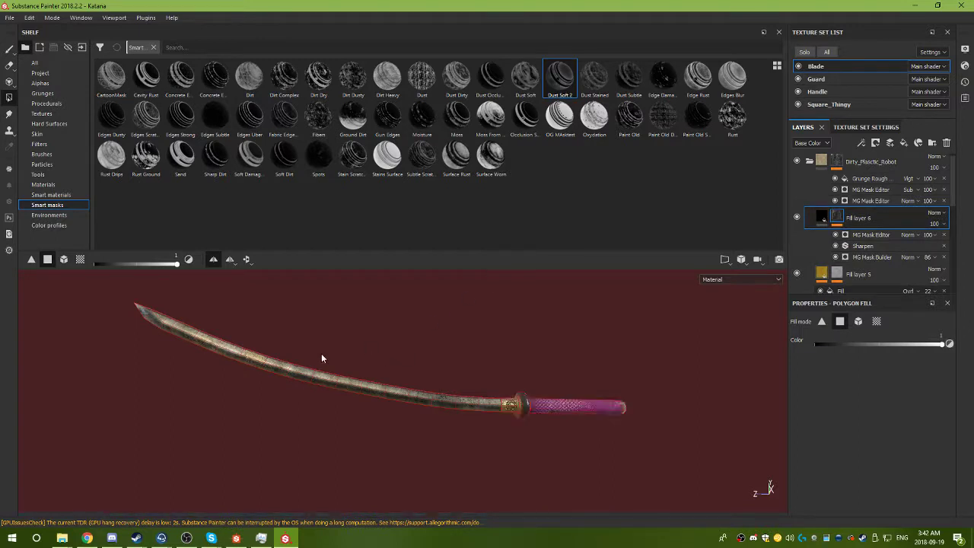
drag(388, 115, 868, 166)
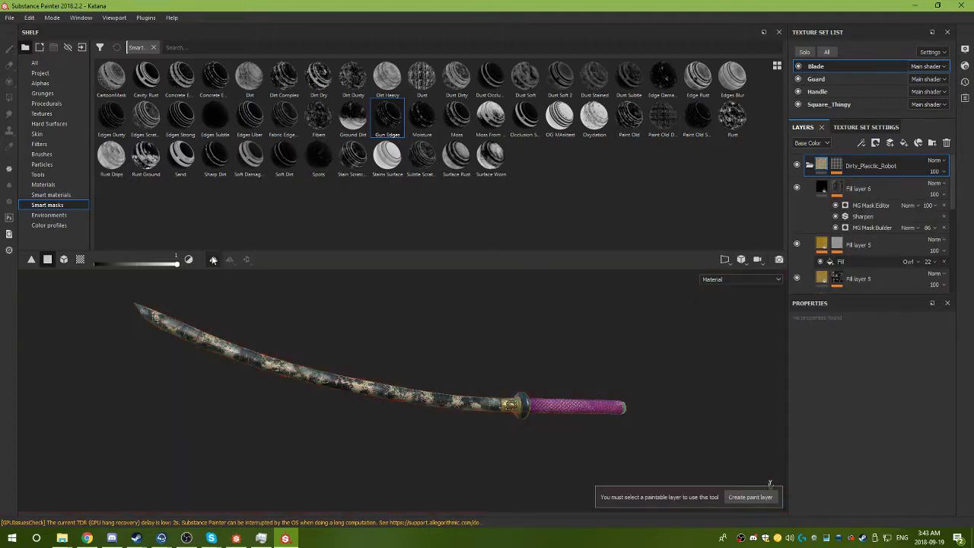
mouse_move(262, 271)
alt+mouse_down()
mouse_move(366, 331)
mouse_move(576, 355)
mouse_move(659, 308)
mouse_move(388, 327)
mouse_move(310, 321)
mouse_move(276, 285)
mouse_move(416, 326)
mouse_move(428, 348)
mouse_move(385, 348)
mouse_move(421, 290)
mouse_move(335, 333)
mouse_move(473, 395)
mouse_move(328, 337)
mouse_move(429, 330)
mouse_move(341, 322)
mouse_move(337, 337)
mouse_move(453, 268)
alt+mouse_up()
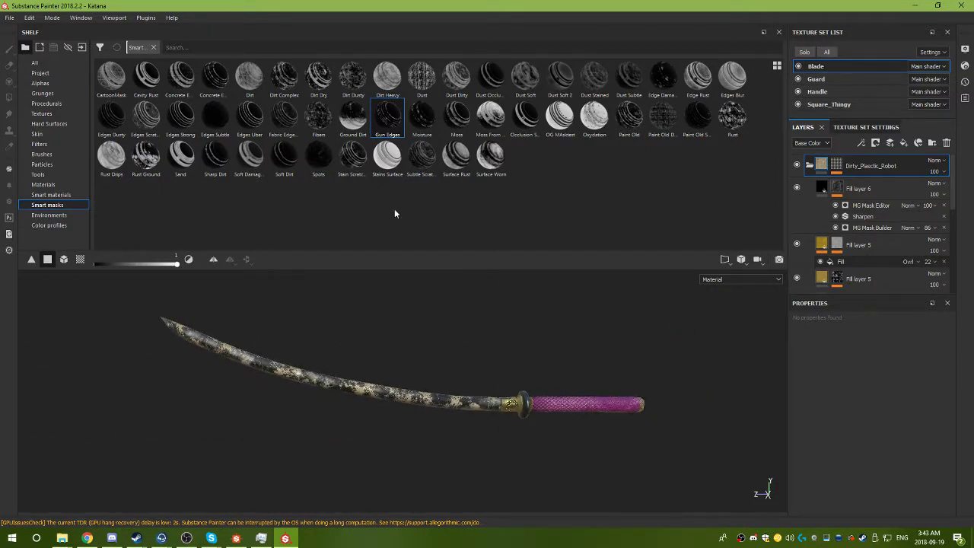
alt+middle_drag(345, 320, 343, 354)
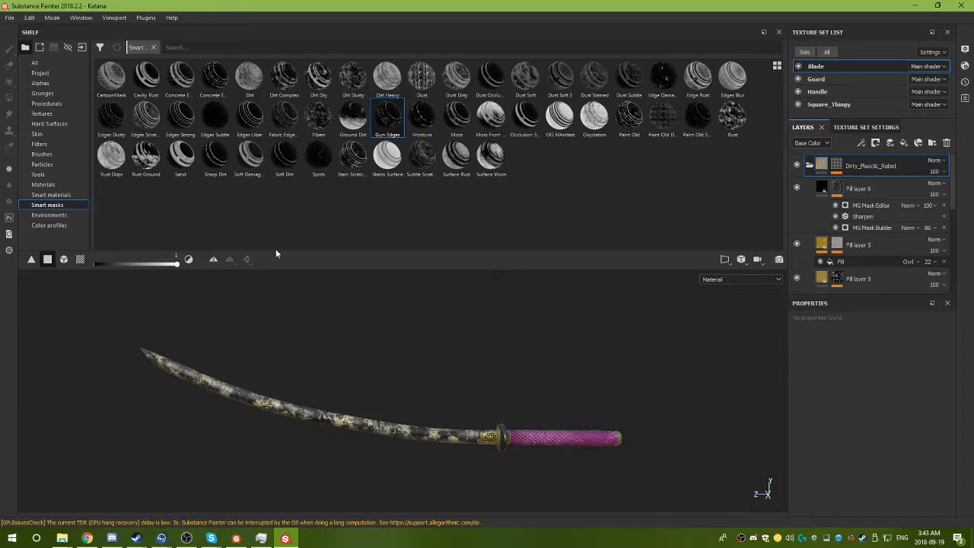
Apply the CartoonMask smart mask to the Dirty_Plasctic_Robot folder, inspect the blade and undo the last change.
drag(113, 80, 872, 169)
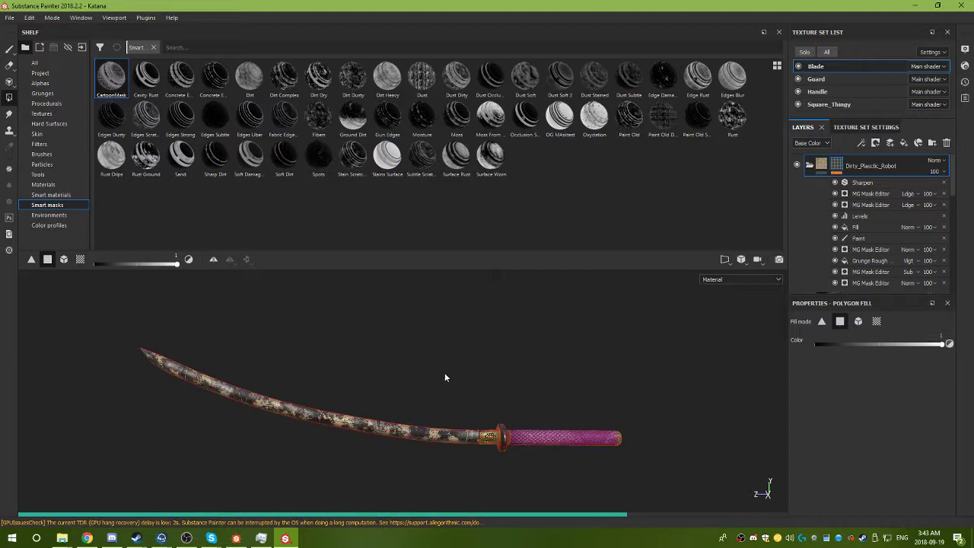
alt+drag(462, 365, 569, 373)
key(ctrl+z)
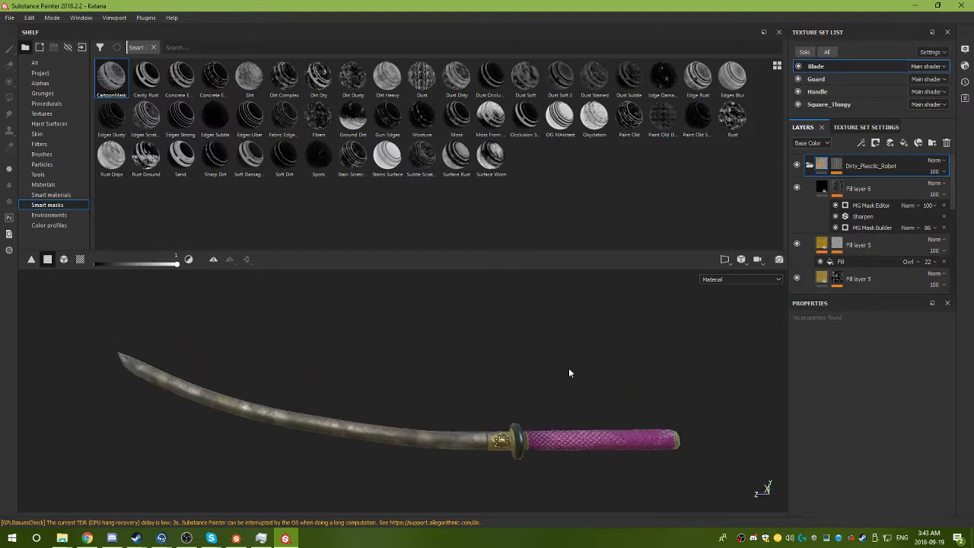
Open the display settings and show the environment sharply behind the katana with opacity 100 and blur 0.
click(81, 17)
mouse_move(46, 19)
mouse_move(80, 19)
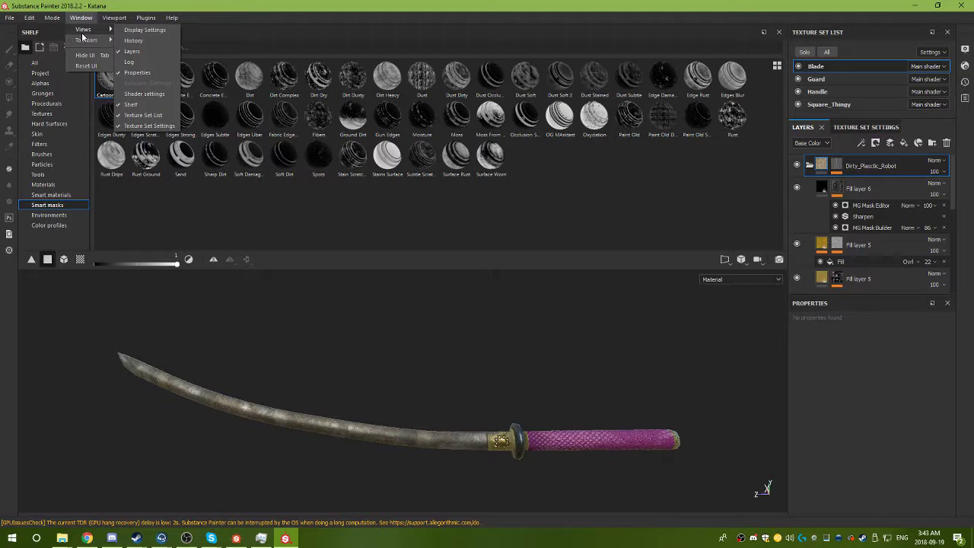
click(145, 30)
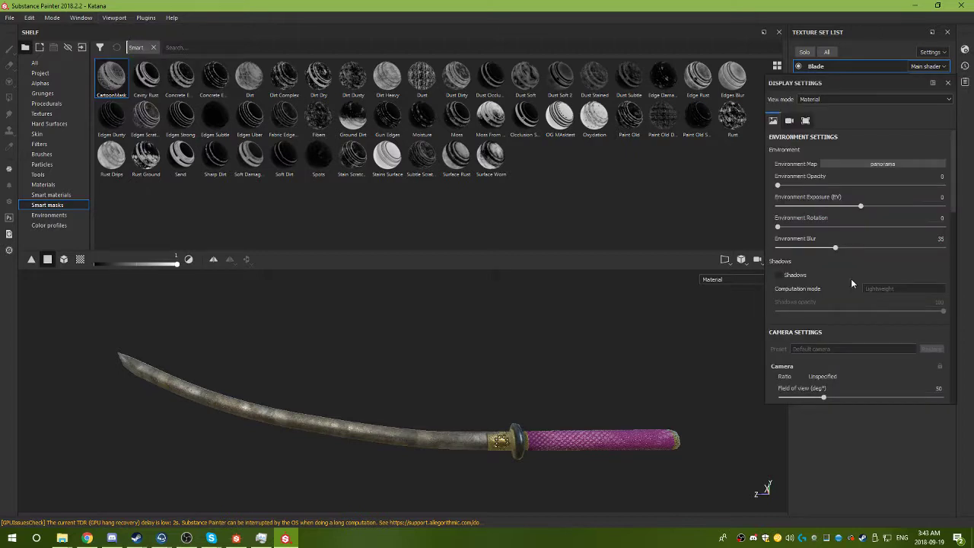
drag(778, 185, 944, 185)
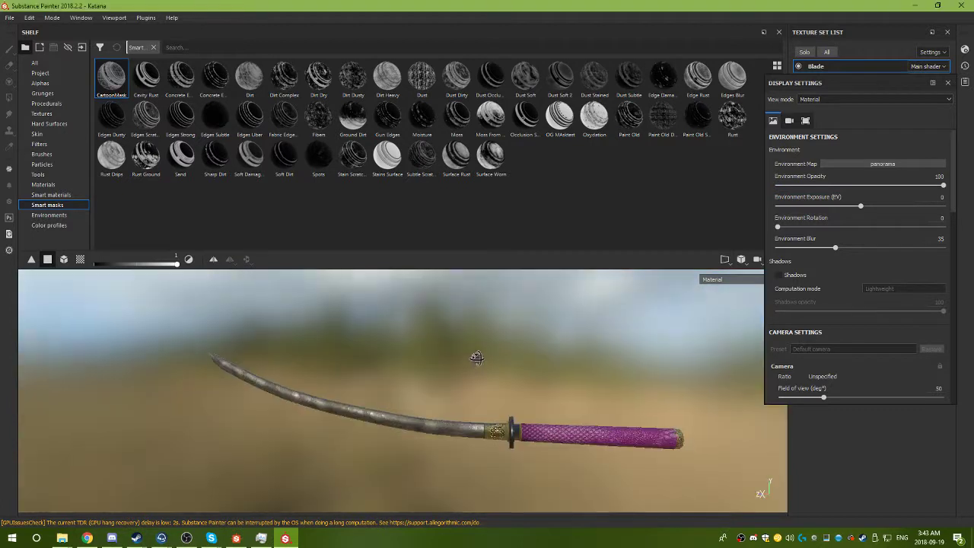
alt+drag(477, 358, 507, 381)
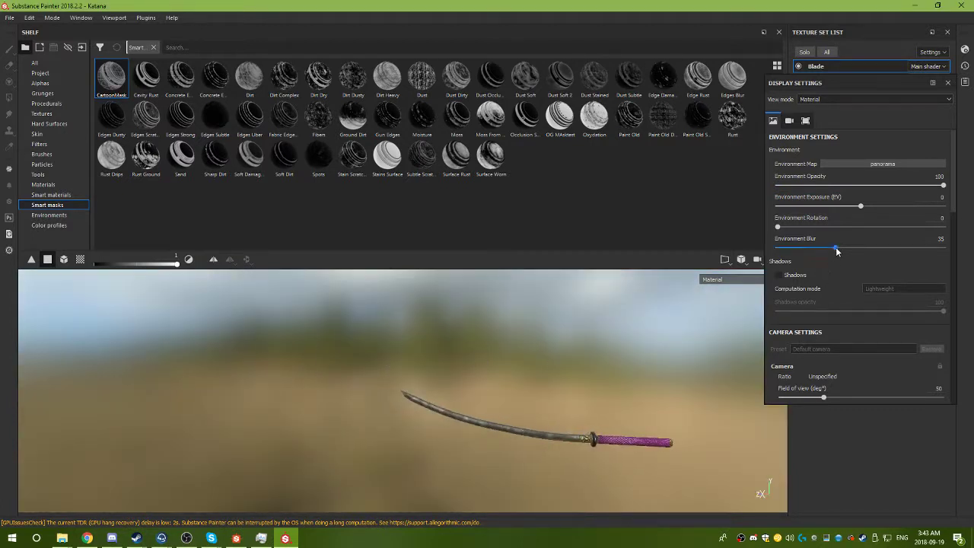
drag(837, 251, 777, 249)
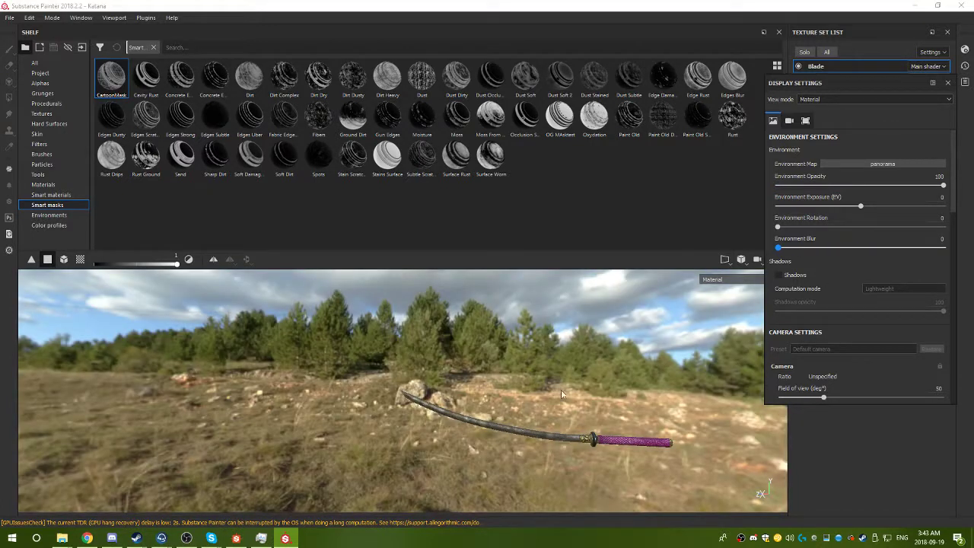
Rotate the environment to 77 and try the bus_garage environment map around the katana.
alt+drag(561, 394, 522, 401)
shift+right_drag(555, 385, 474, 460)
alt+drag(473, 460, 333, 436)
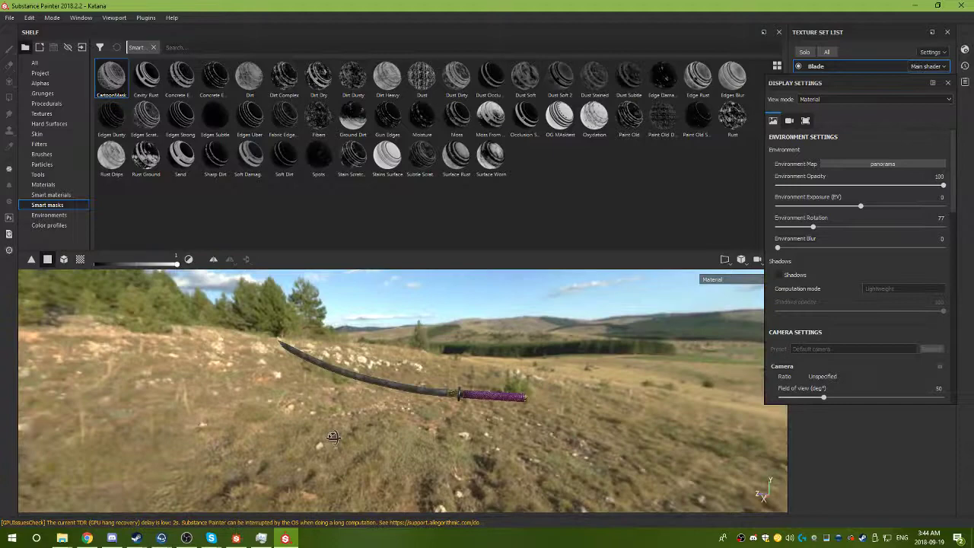
click(874, 165)
click(893, 198)
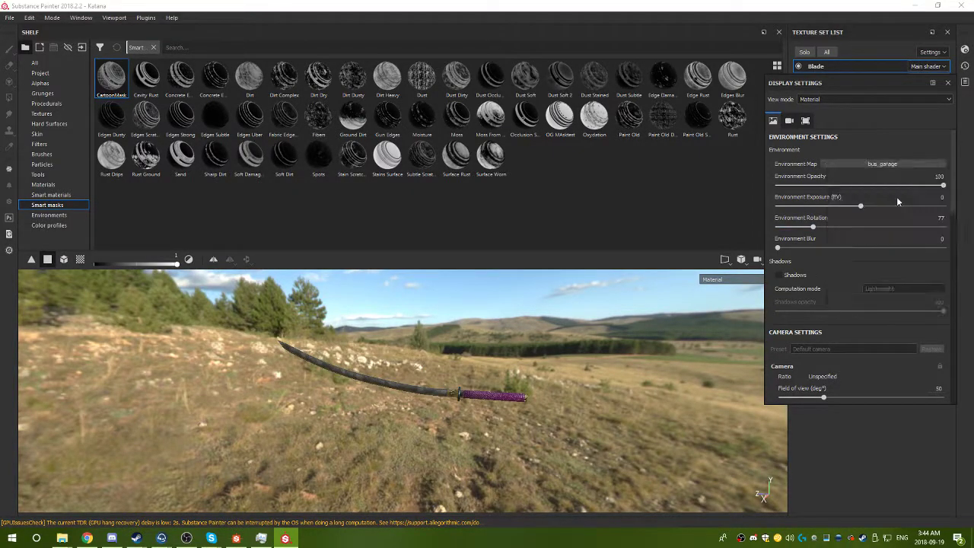
alt+drag(643, 340, 264, 428)
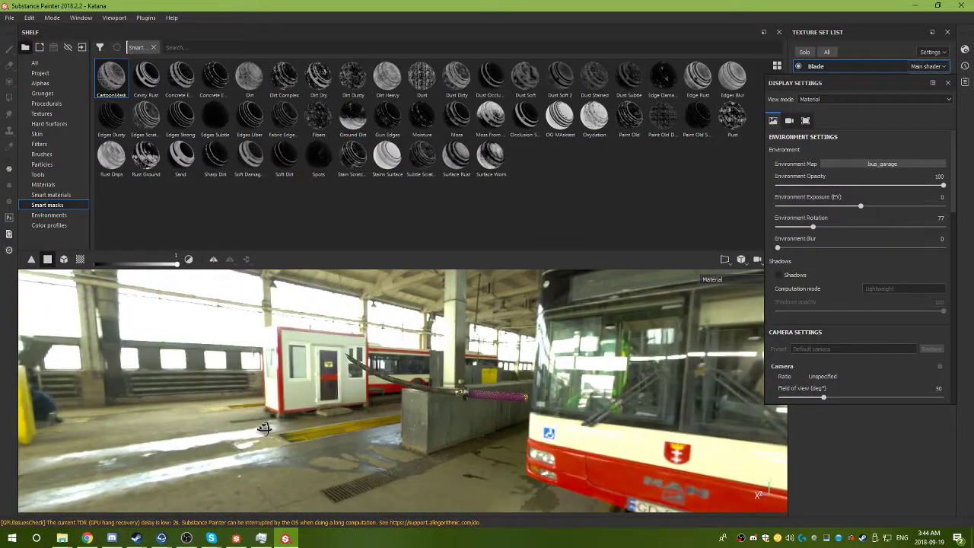
Try the cave_entry_in_the_forest environment map and rotate the environment to 171.
click(882, 164)
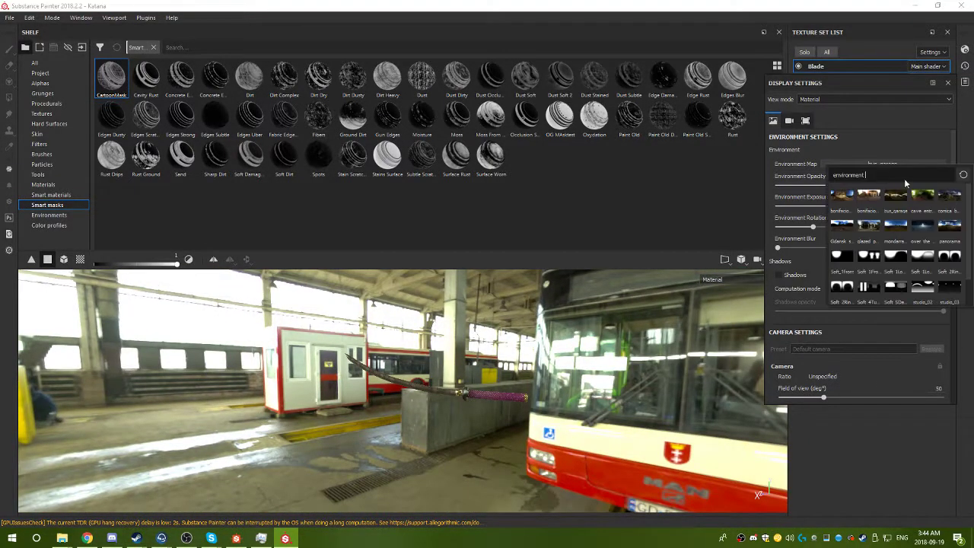
click(926, 200)
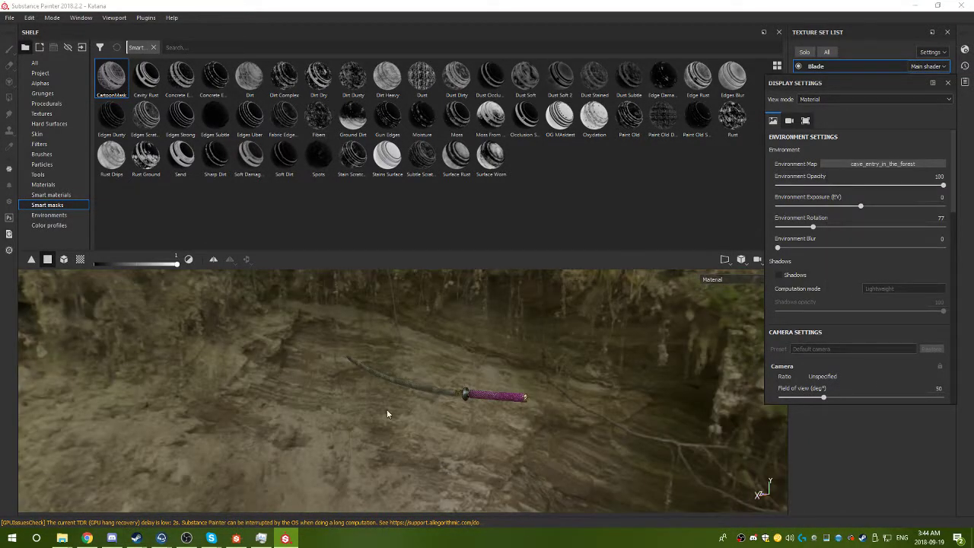
alt+drag(388, 414, 948, 412)
alt+drag(472, 413, 740, 425)
shift+right_drag(577, 429, 398, 412)
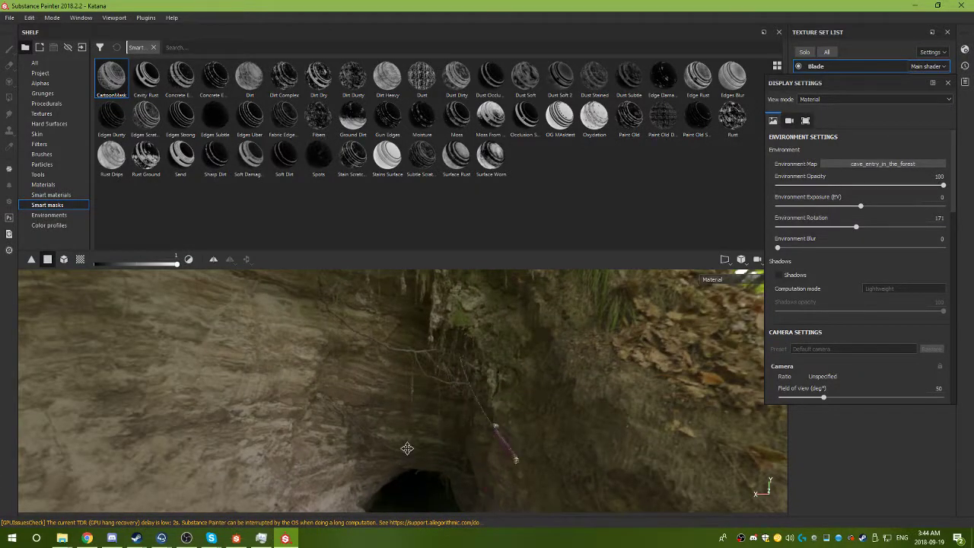
Set the environment map to studio_02 and inspect the katana up close from the side.
click(906, 165)
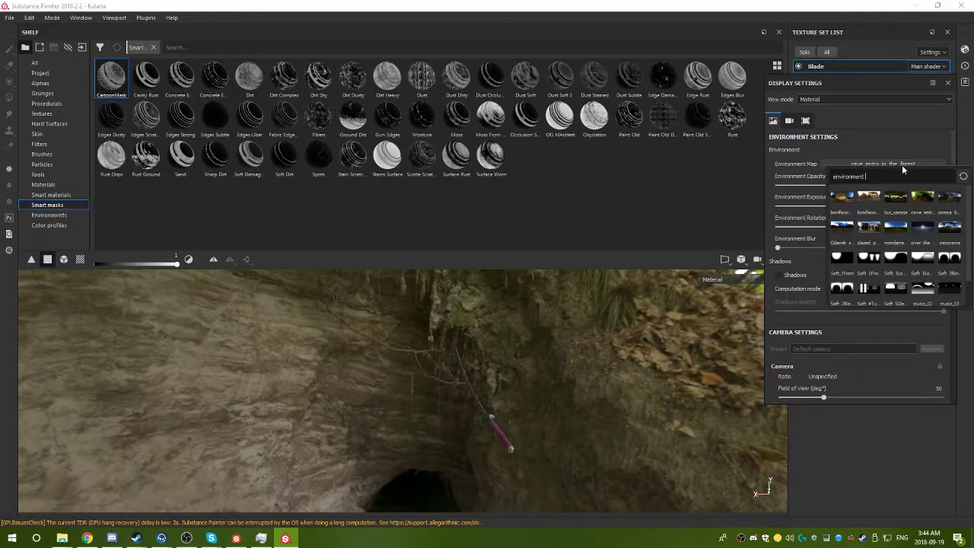
click(922, 289)
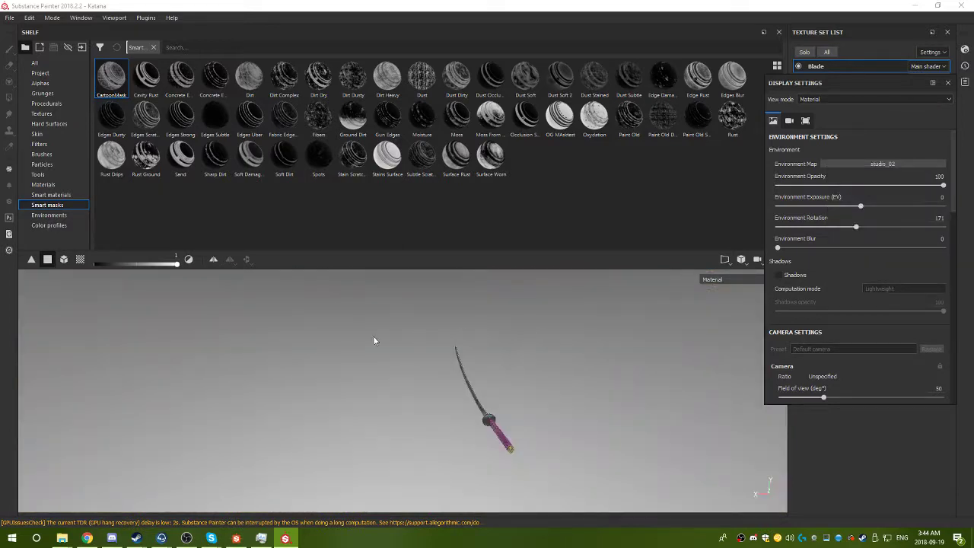
alt+drag(373, 337, 390, 382)
alt+drag(290, 389, 123, 409)
scroll(484, 386, up, 8)
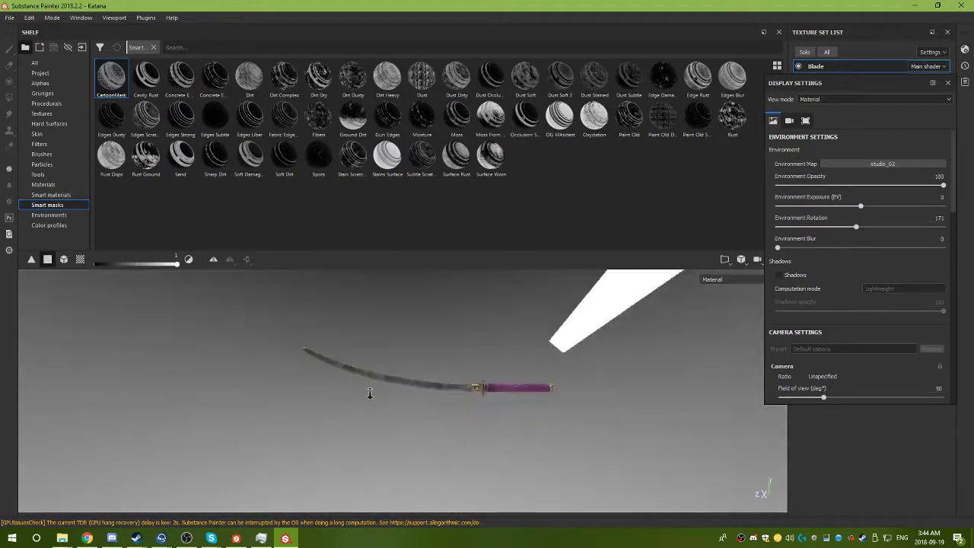
alt+drag(484, 385, 510, 370)
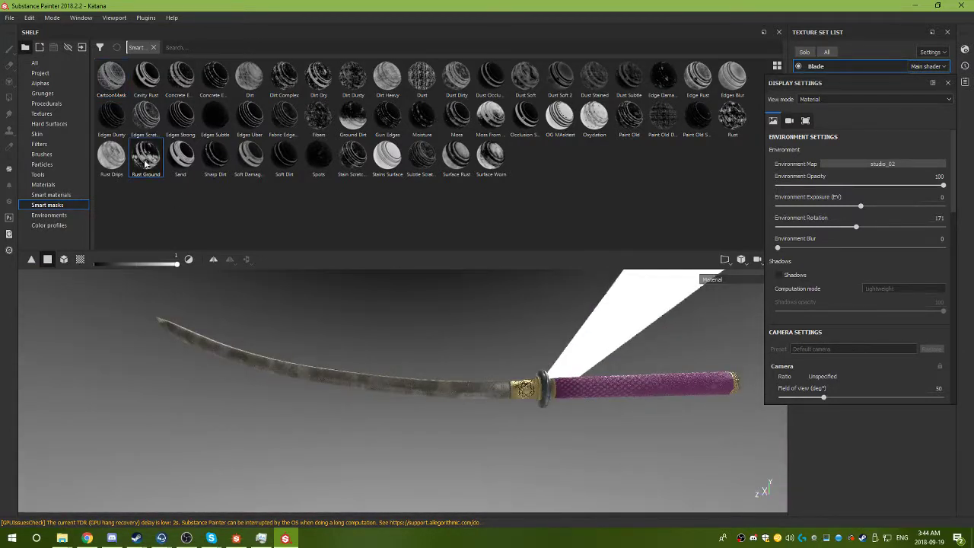
Try to apply the Rust Ground smart mask to the blade's layers and close the display settings covering them.
drag(146, 163, 757, 177)
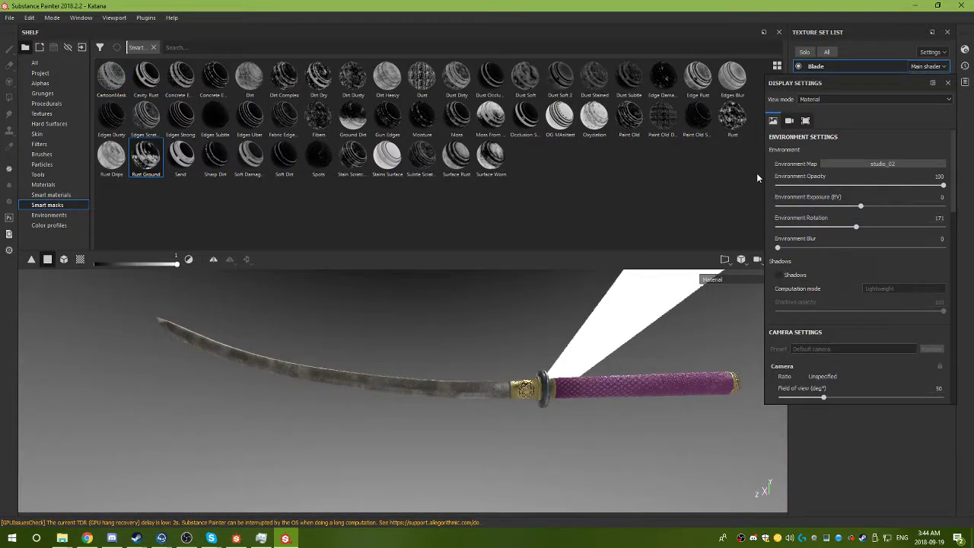
click(947, 82)
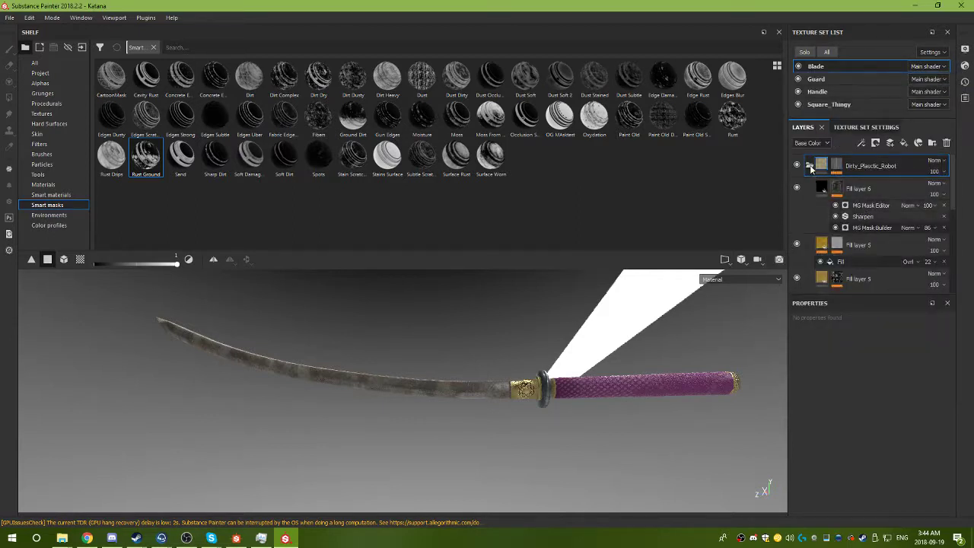
Delete the Dirty_Plasctic_Robot and OG Frosted Black Steel folders from the Blade's layers and collapse the Steel folder.
click(811, 166)
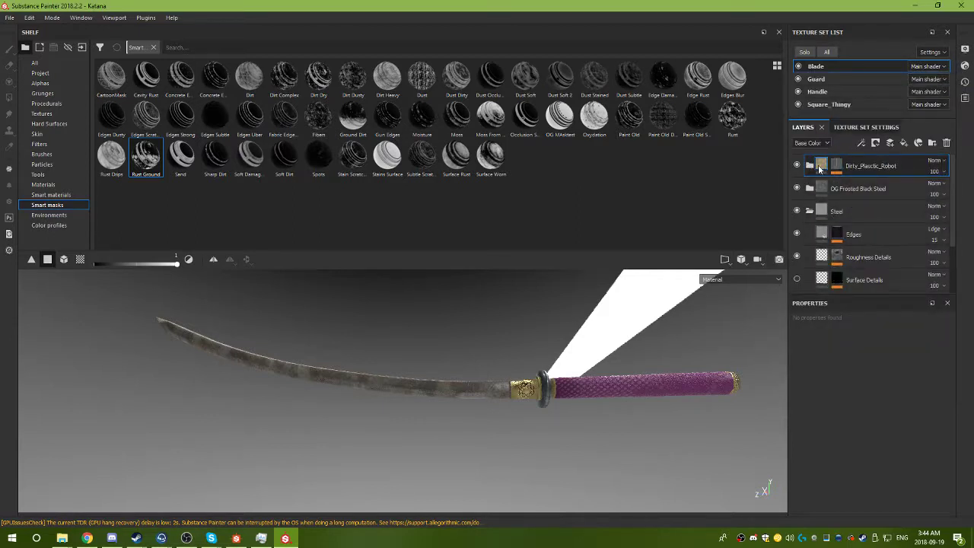
key(Delete)
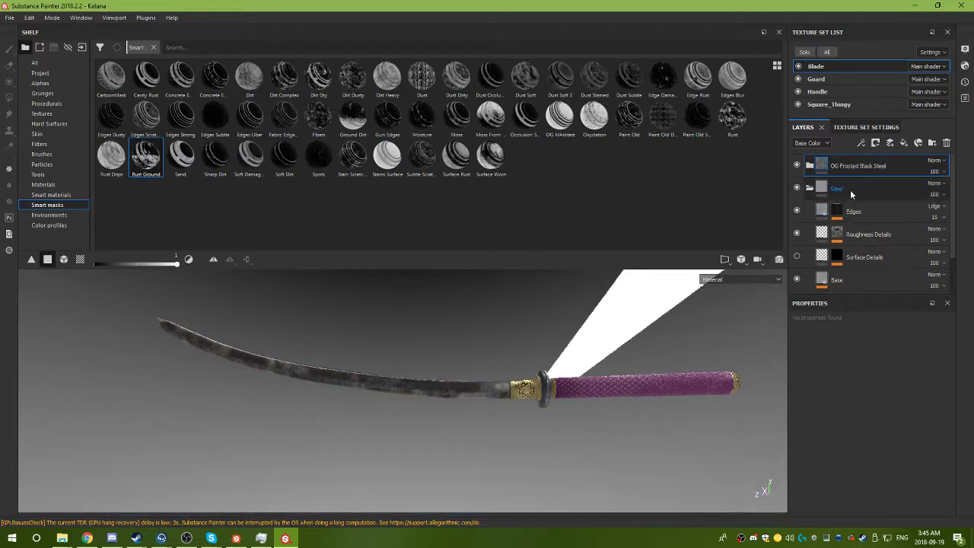
key(Delete)
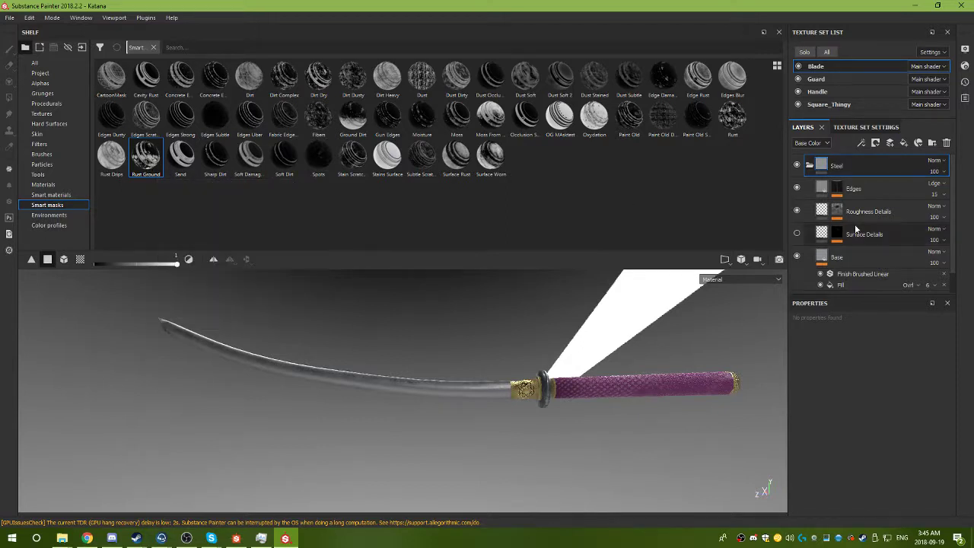
click(811, 167)
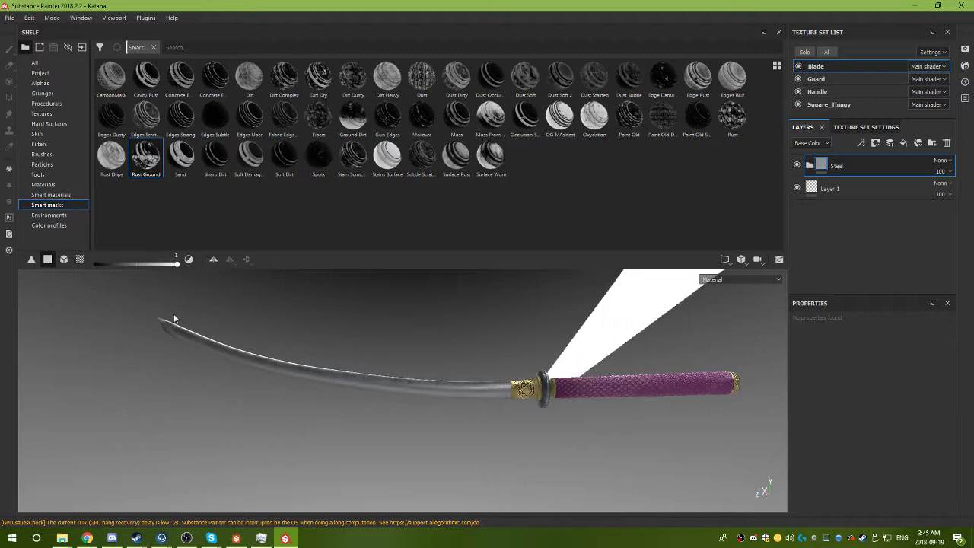
alt+drag(296, 424, 462, 426)
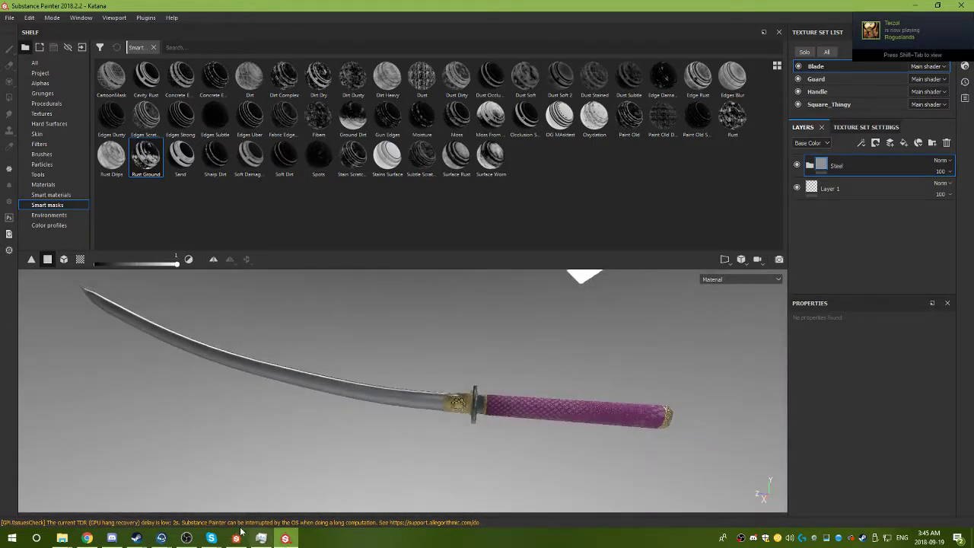
click(186, 539)
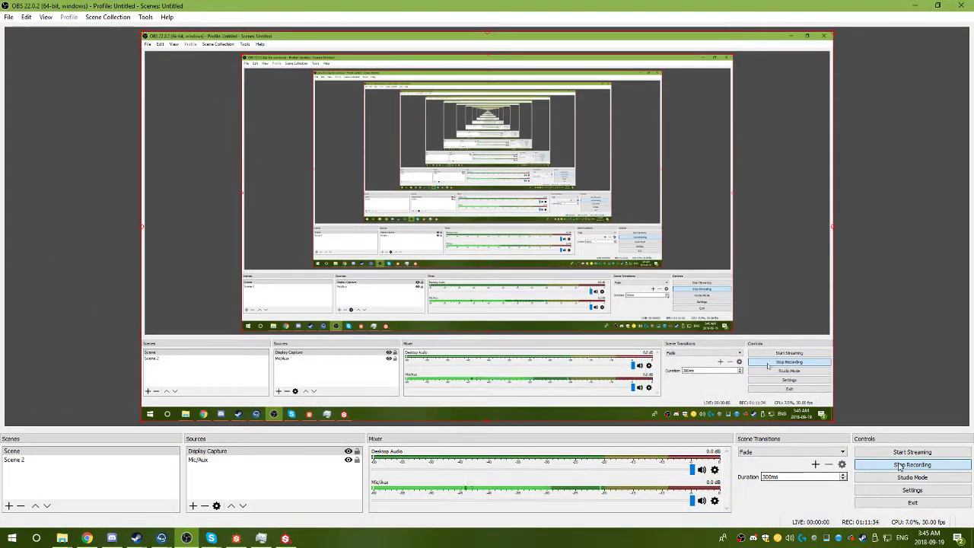